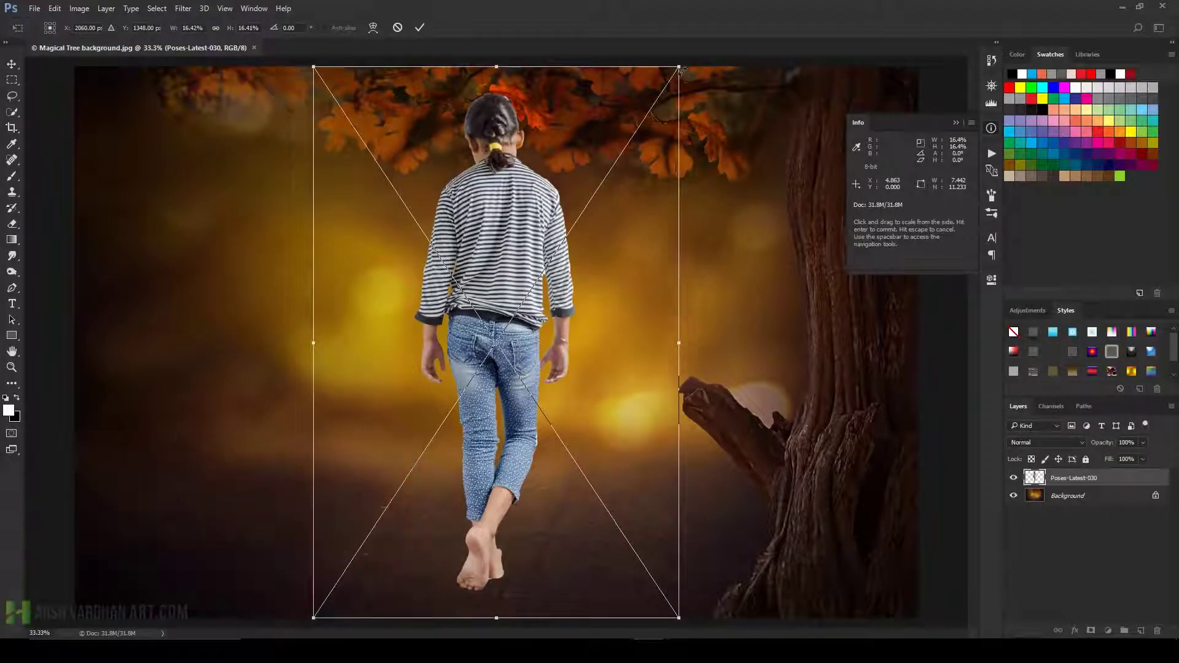
Resize the girl to about 9.9% and place her on the left of the golden path.
drag(679, 67, 577, 212)
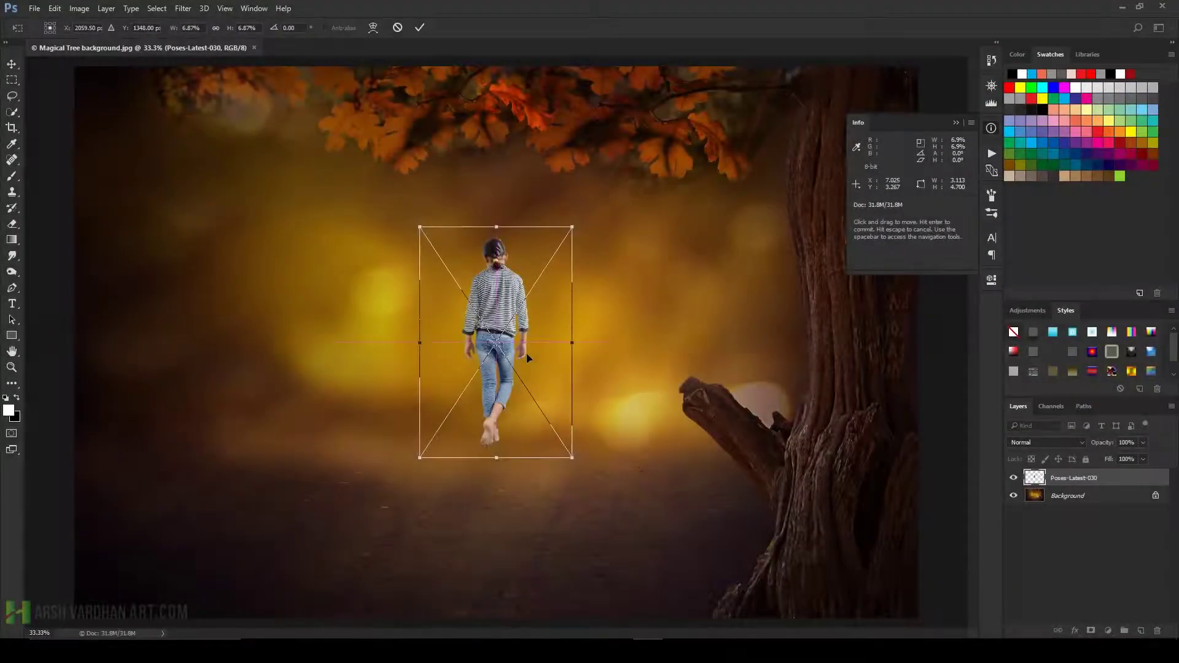
drag(531, 355, 504, 424)
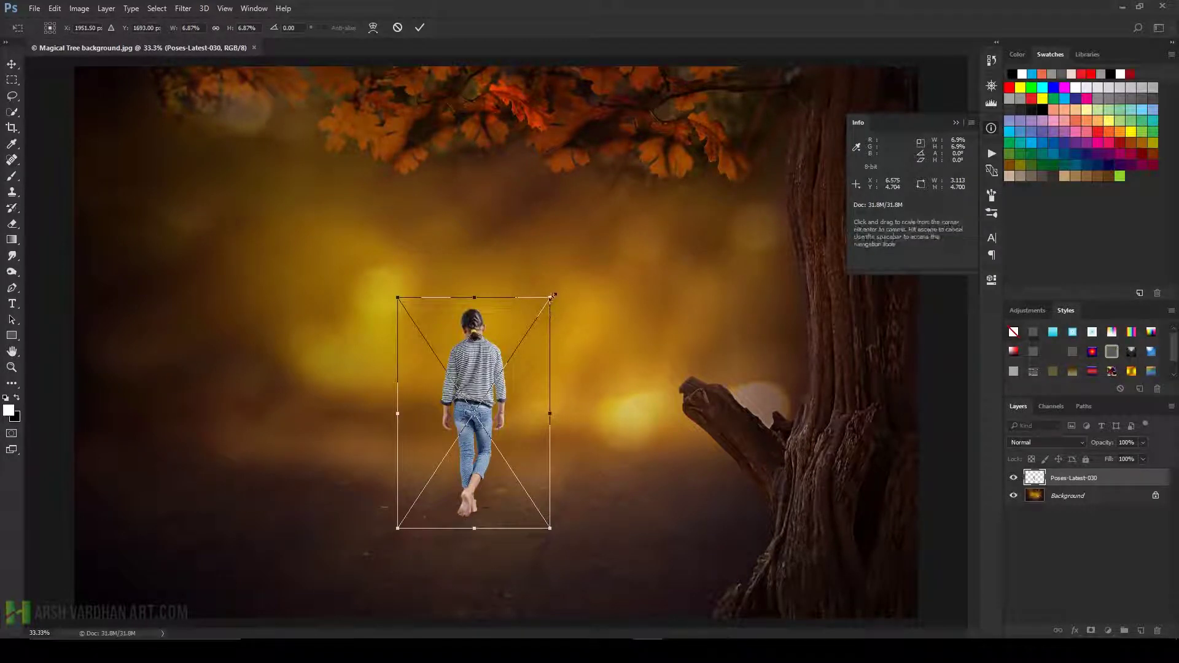
drag(570, 288, 622, 271)
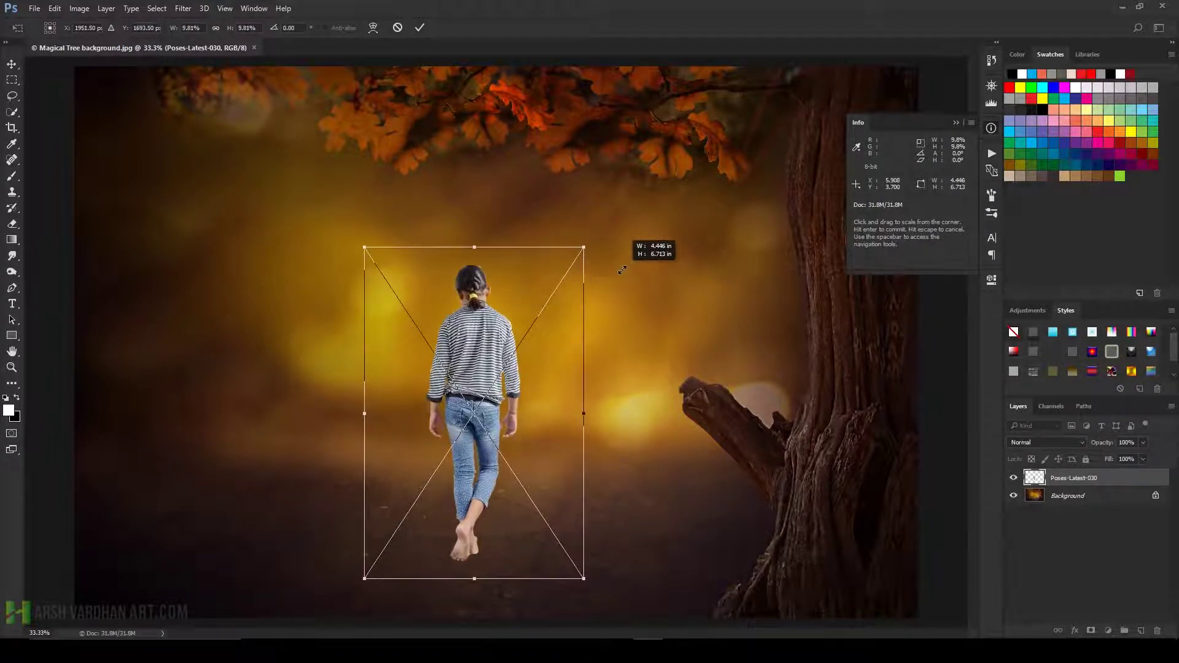
mouse_move(525, 405)
mouse_down()
mouse_move(361, 401)
mouse_move(377, 422)
mouse_up()
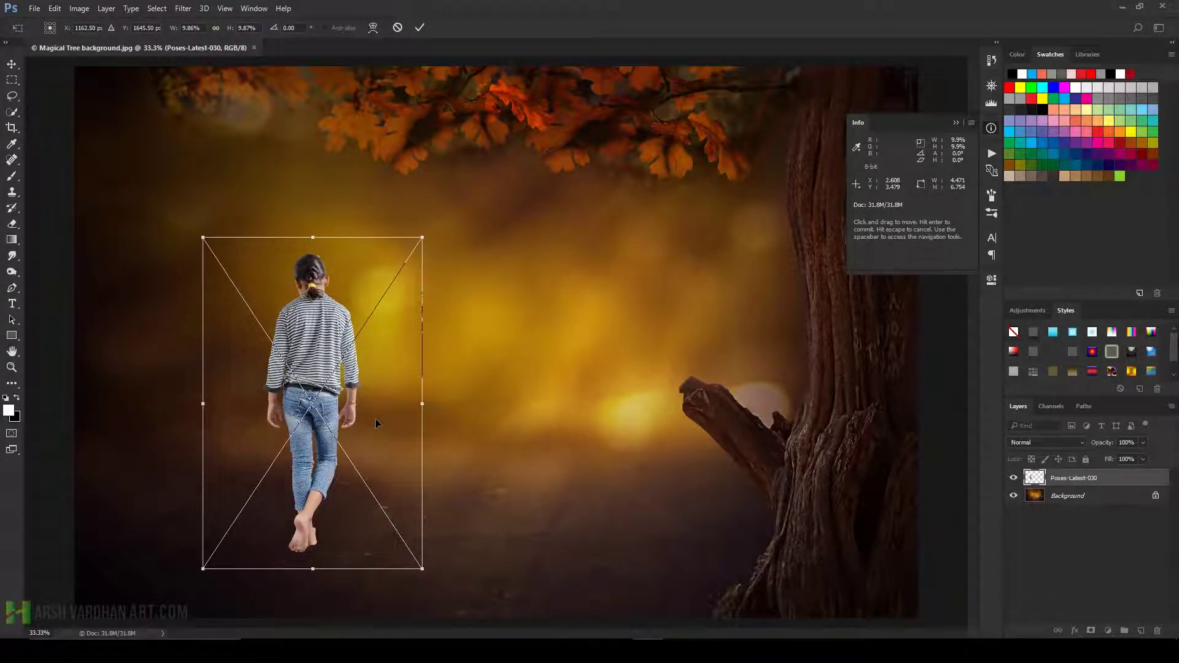
key(Return)
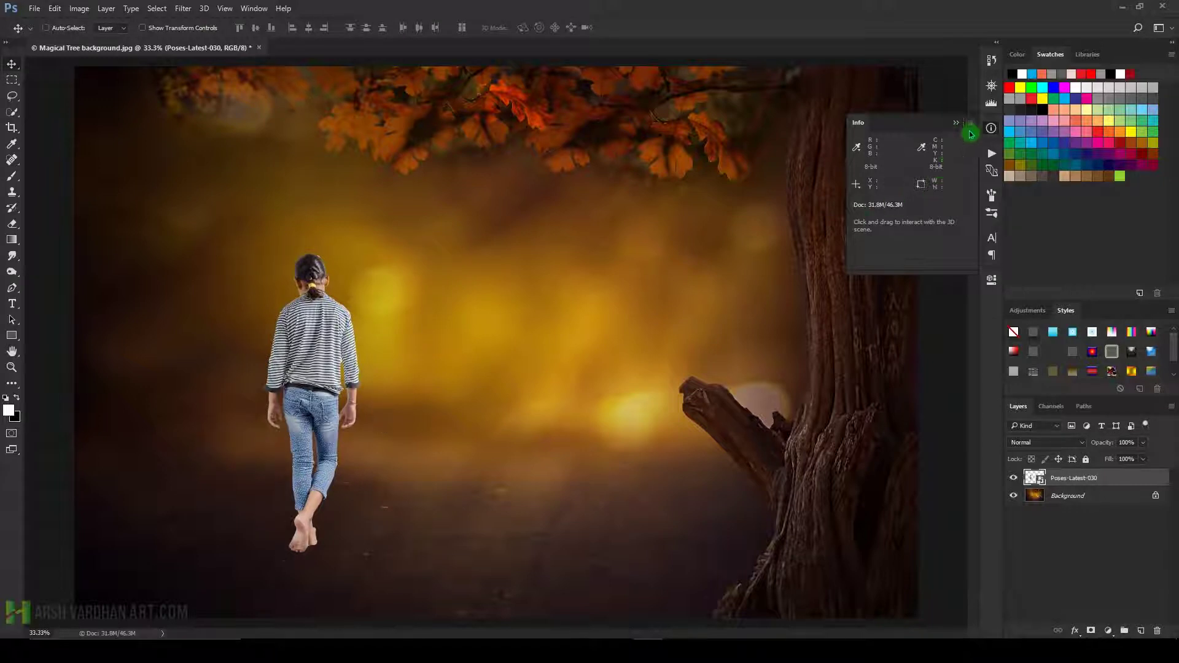
Add a Curves adjustment clipped to the girl, raise the curve, and invert its mask to black.
click(991, 128)
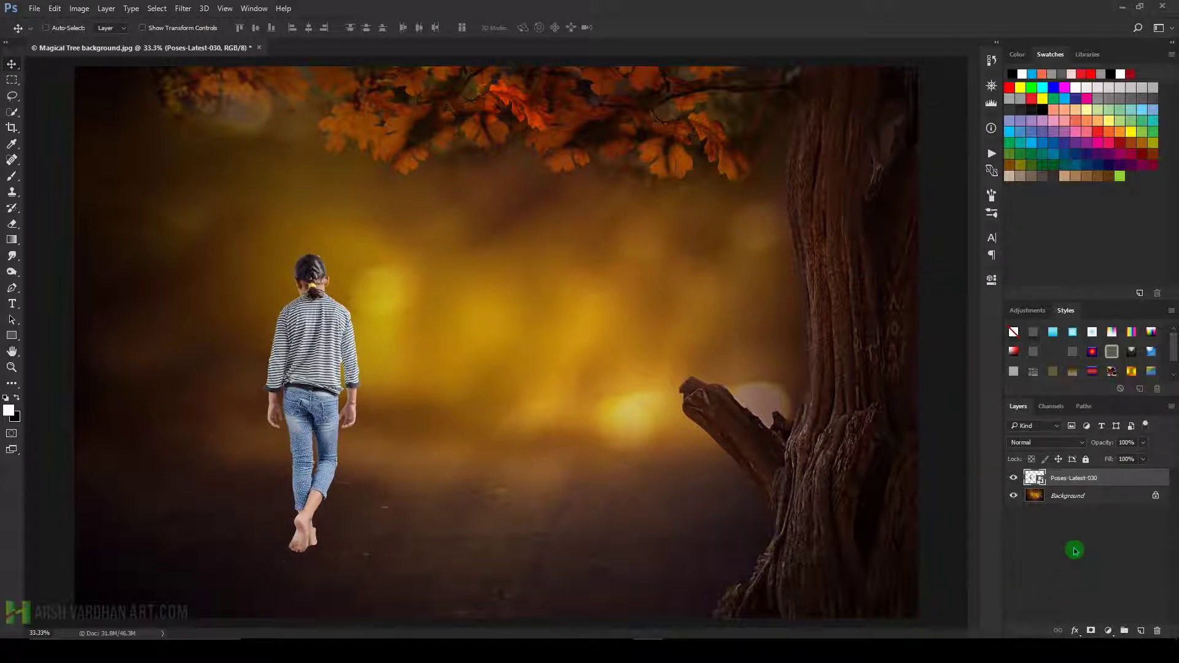
click(1036, 316)
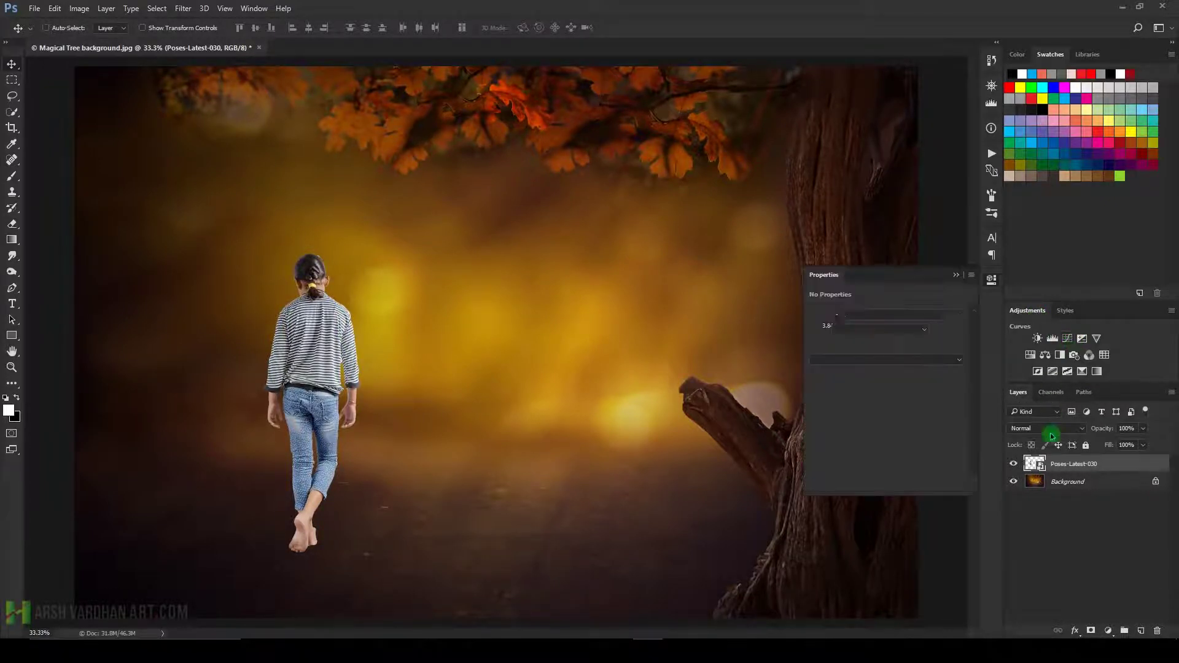
click(883, 484)
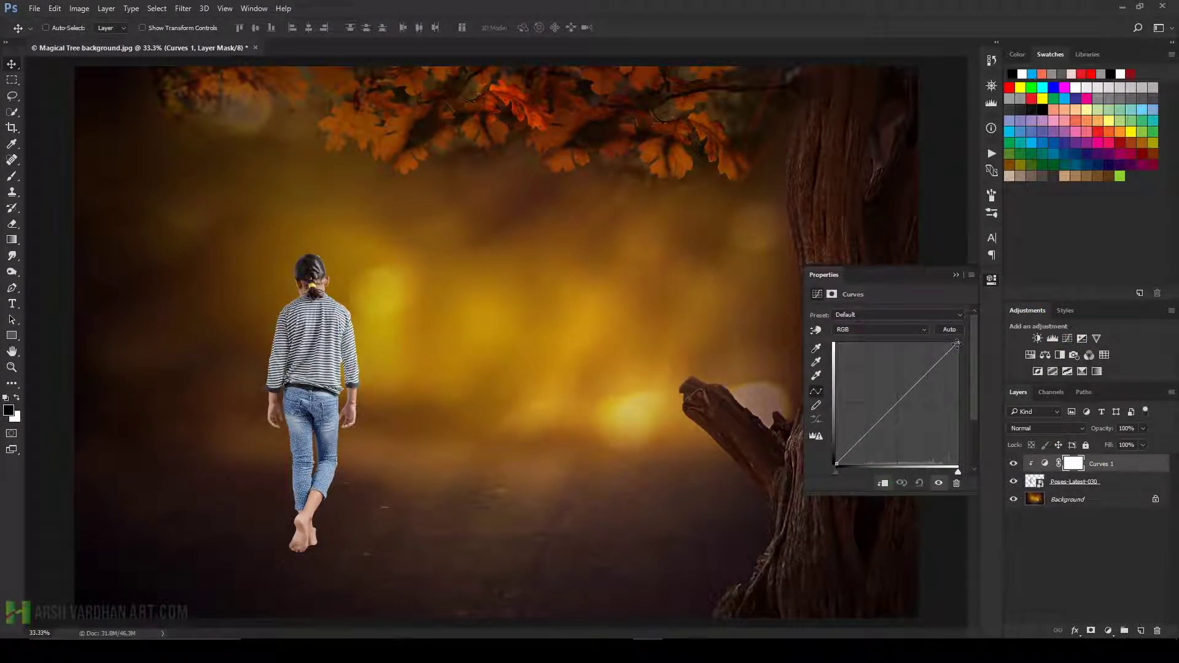
drag(957, 344, 913, 340)
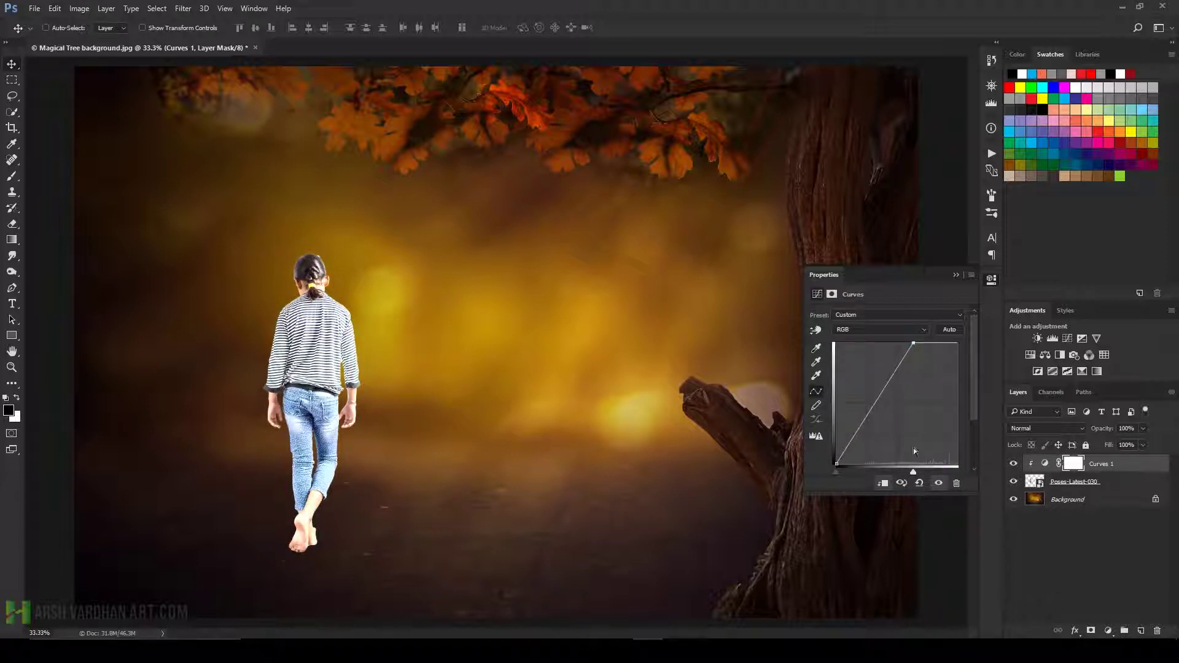
click(1073, 465)
key(ctrl+i)
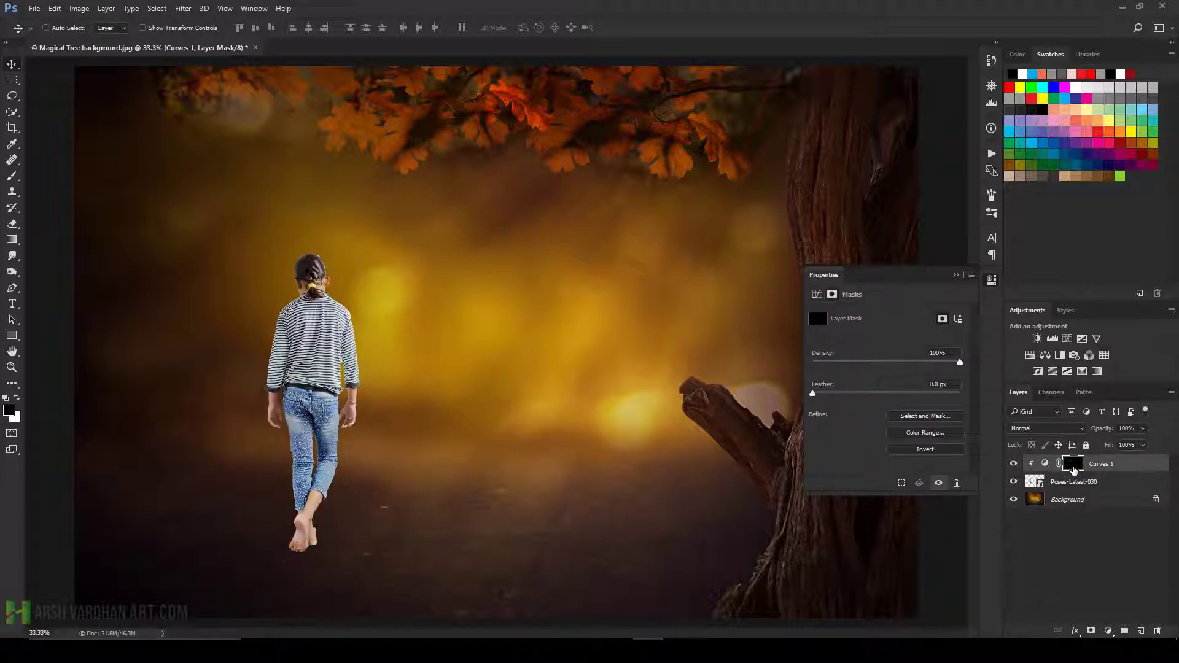
Paint white on the Curves mask along the girl's head, shoulder, hand, leg, feet and waist.
click(12, 176)
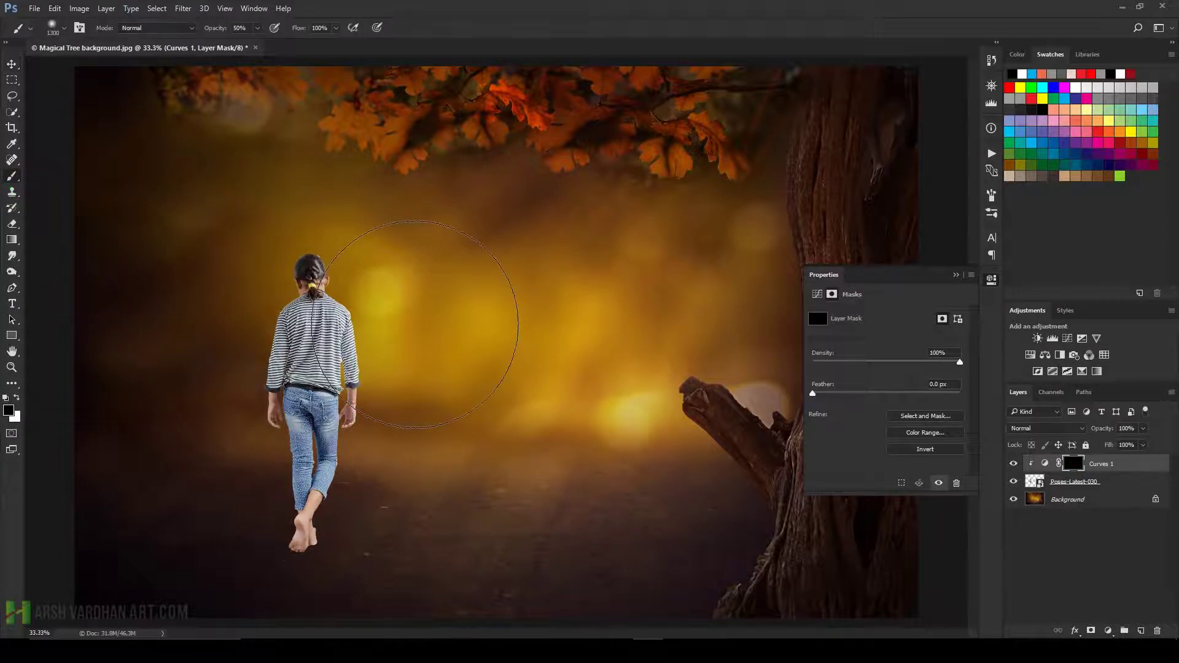
click(17, 397)
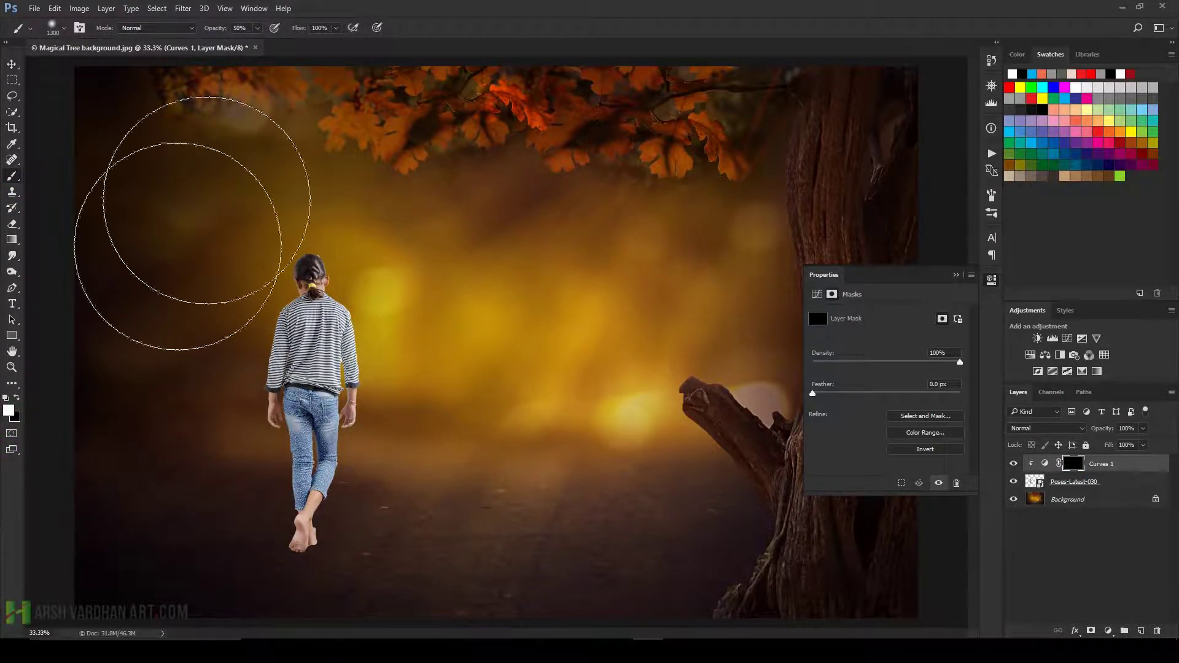
key(bracketleft)
key(bracketleft)
key(bracketleft)
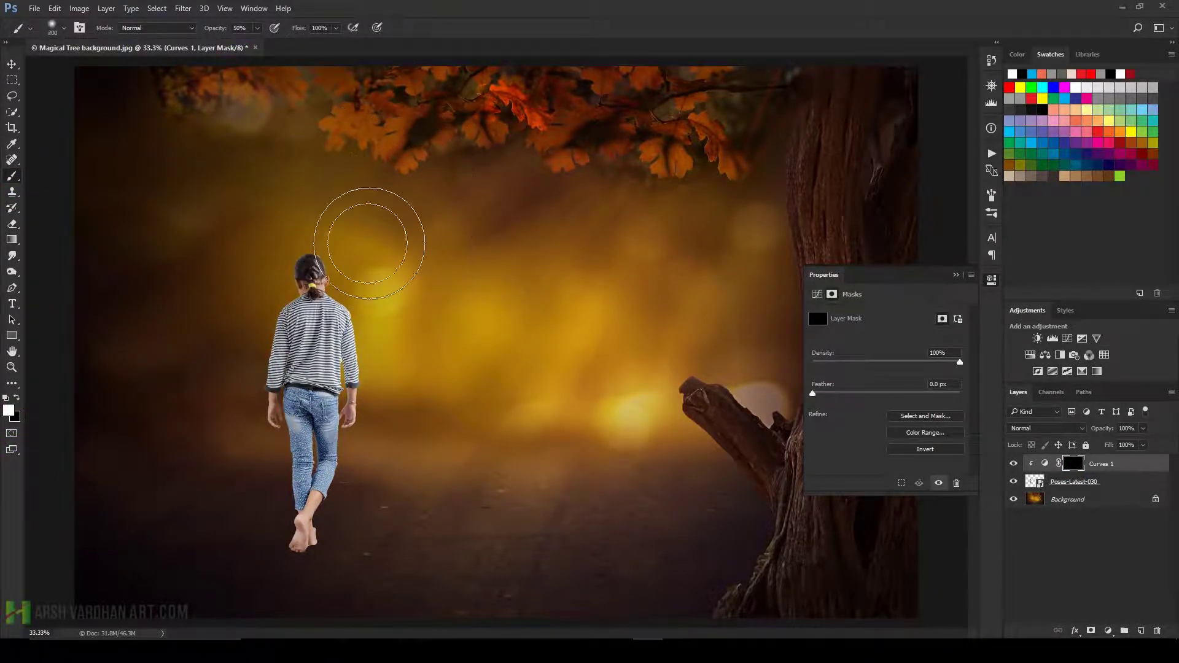
key(bracketleft)
key(bracketleft)
key(bracketleft)
drag(317, 245, 360, 316)
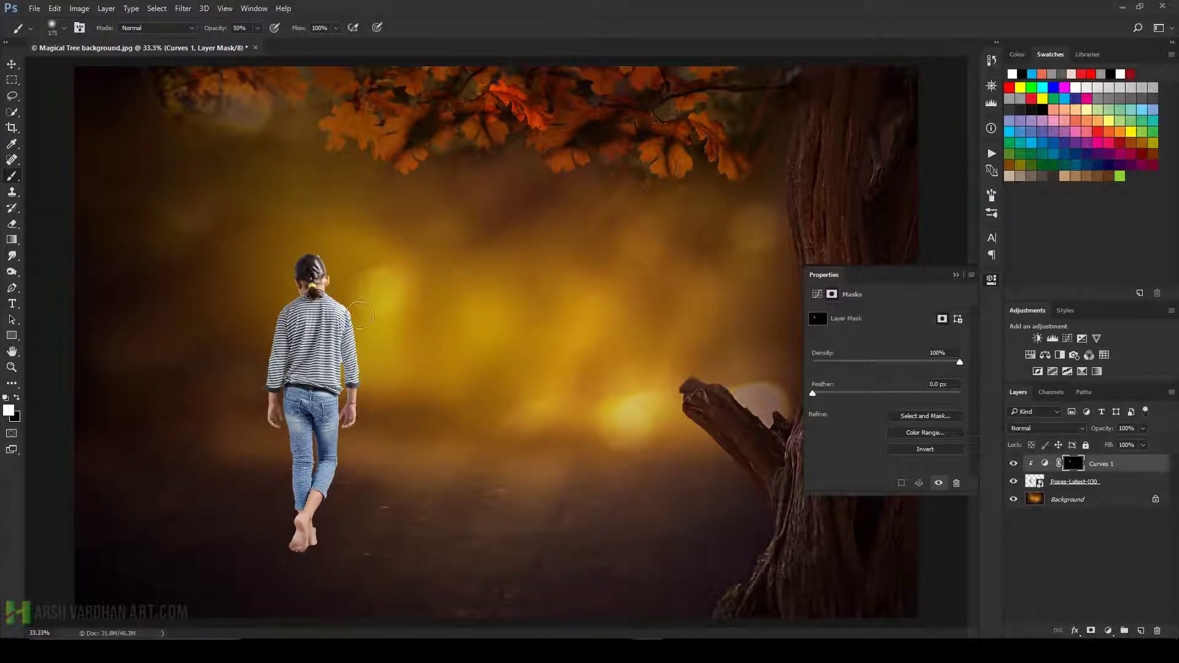
drag(367, 424, 340, 462)
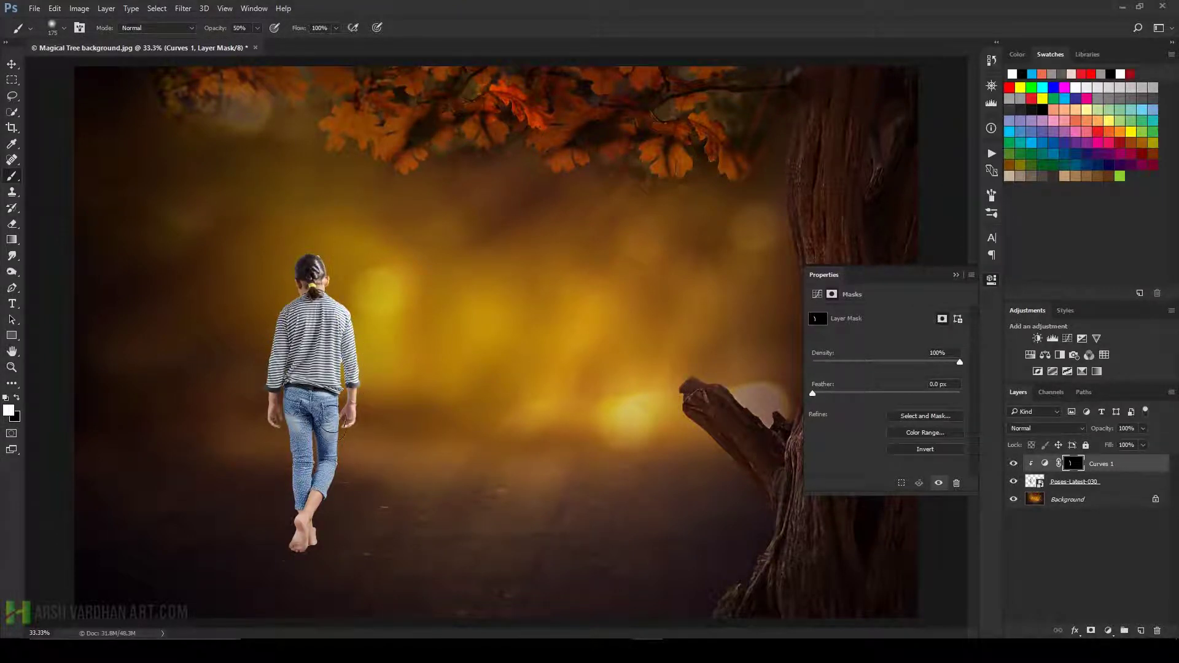
drag(322, 534, 321, 540)
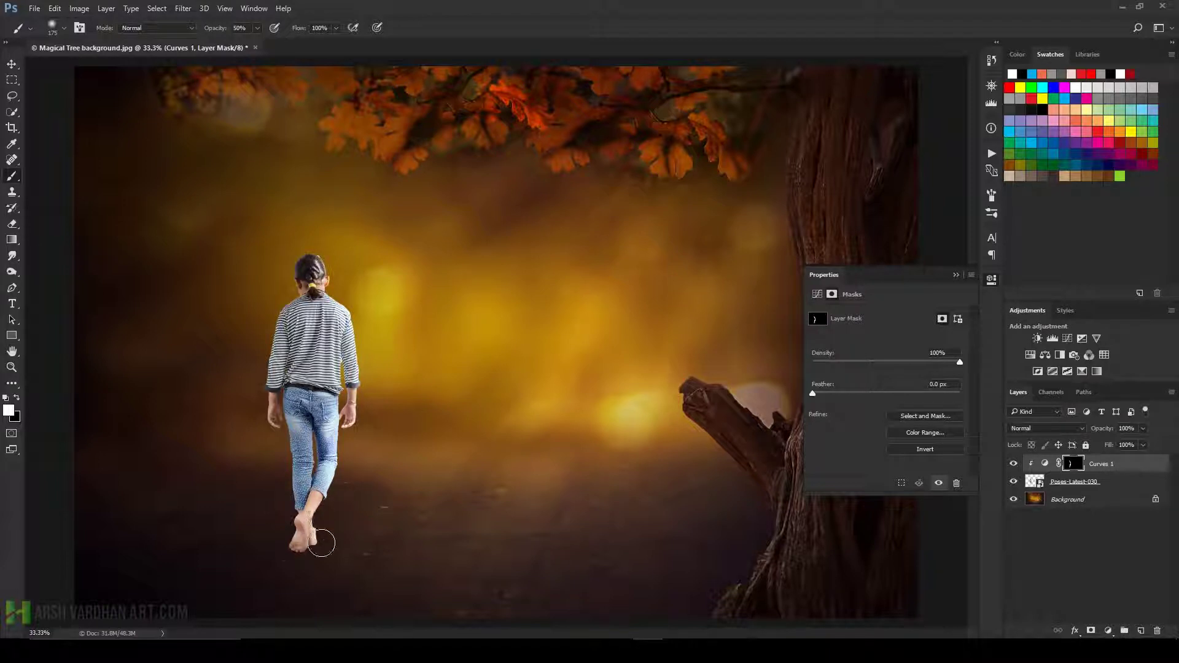
key(bracketleft)
key(bracketleft)
key(bracketleft)
drag(338, 399, 346, 385)
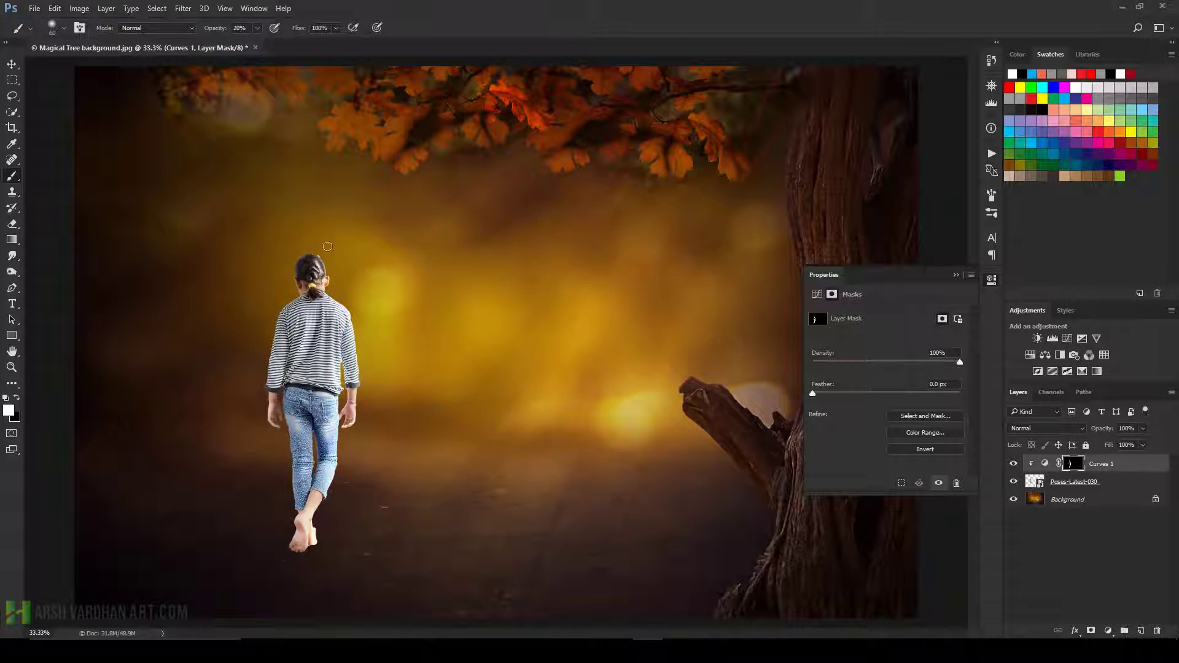
Add a layer mask to the girl and turn a pen path around the hair's white patch into a selection.
drag(310, 245, 393, 316)
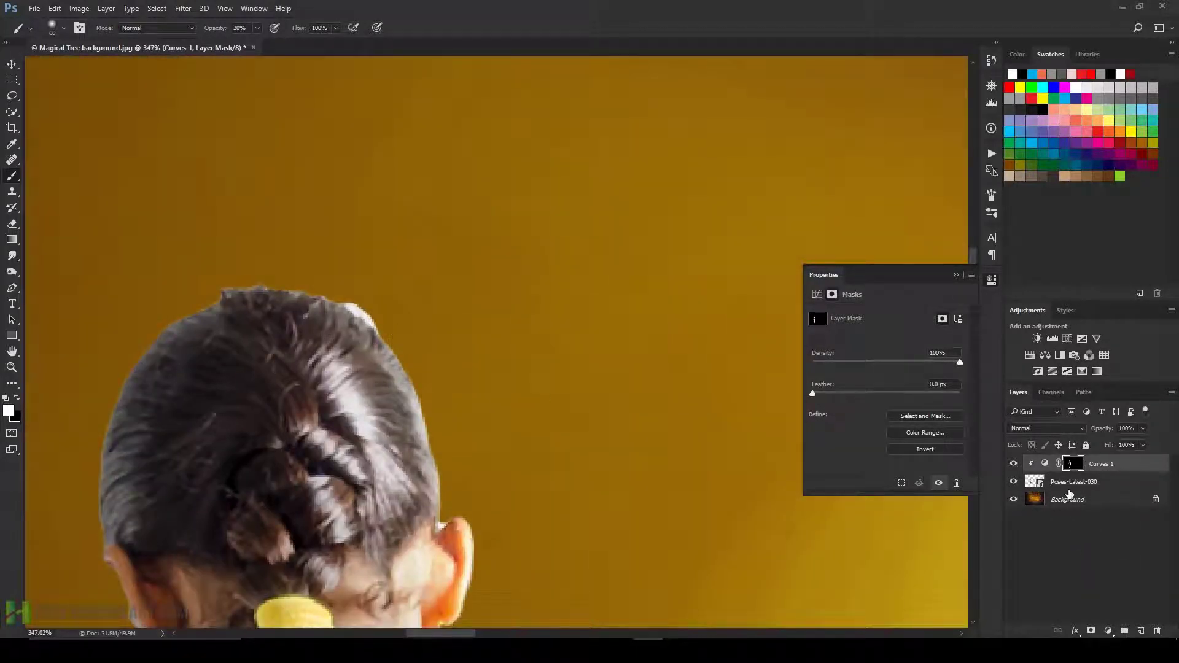
click(1068, 485)
click(1091, 631)
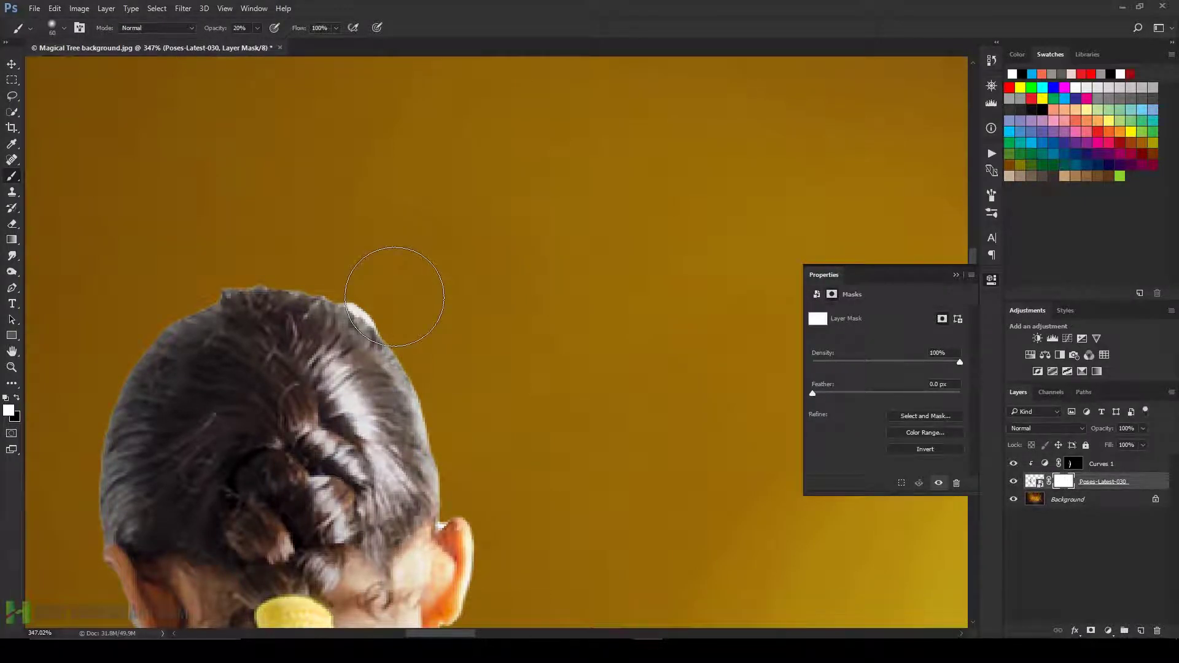
key(p)
click(336, 304)
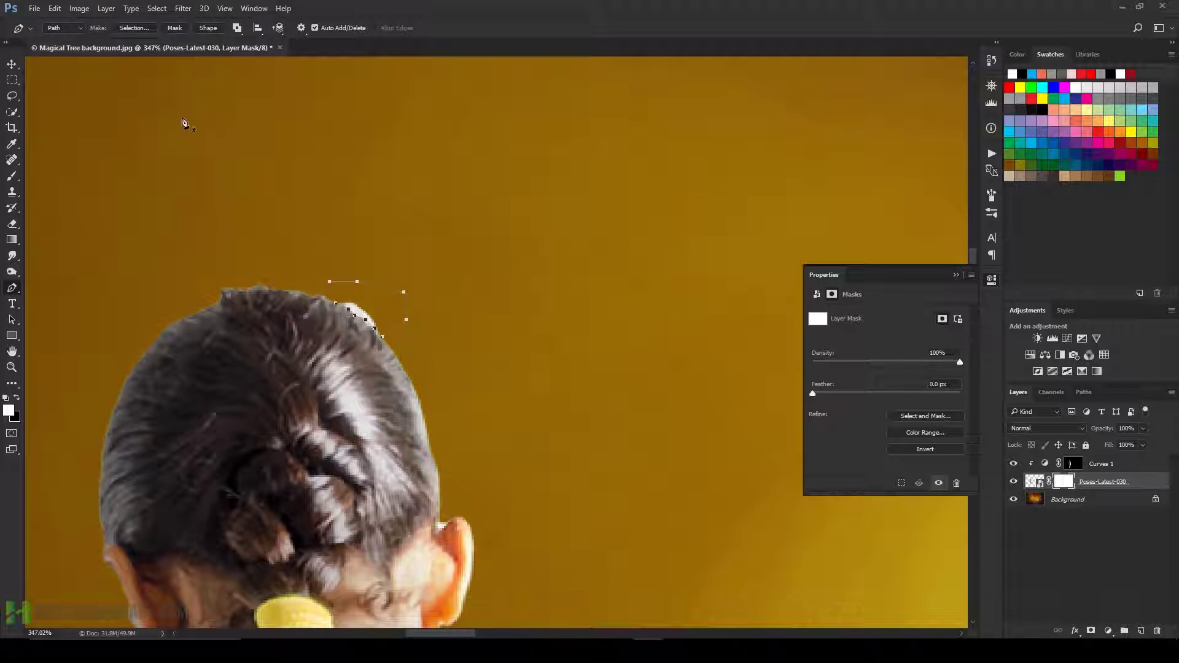
click(134, 27)
click(656, 190)
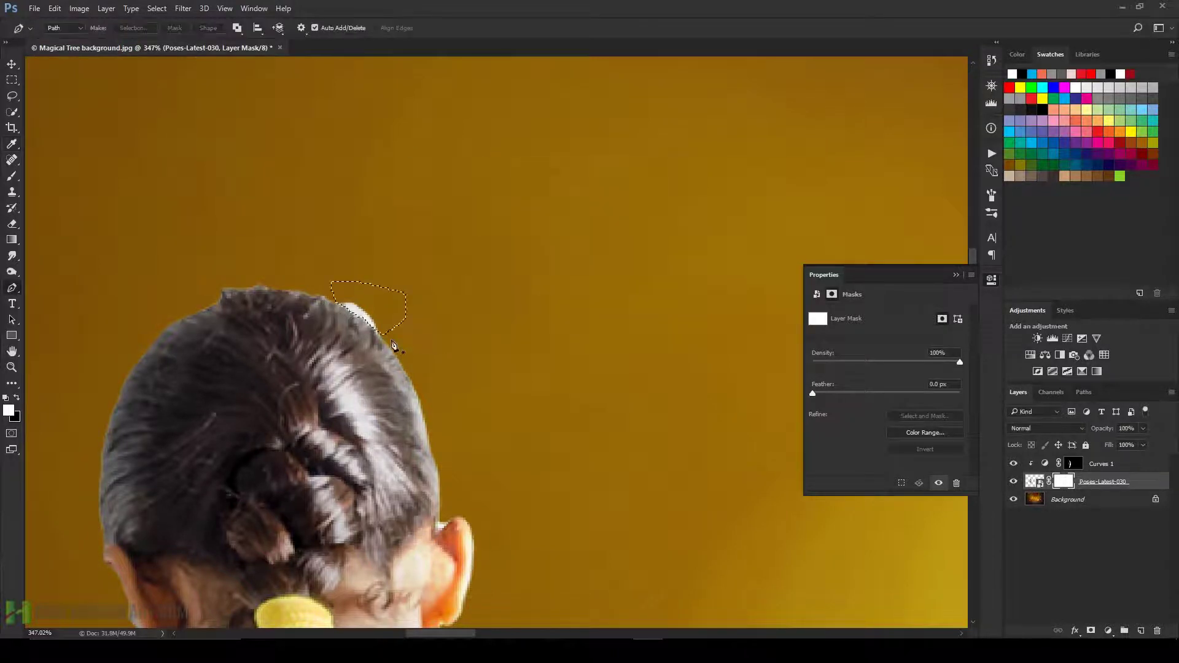
Paint black at 55% opacity inside the selection to hide the white patch, then deselect.
key(b)
key(x)
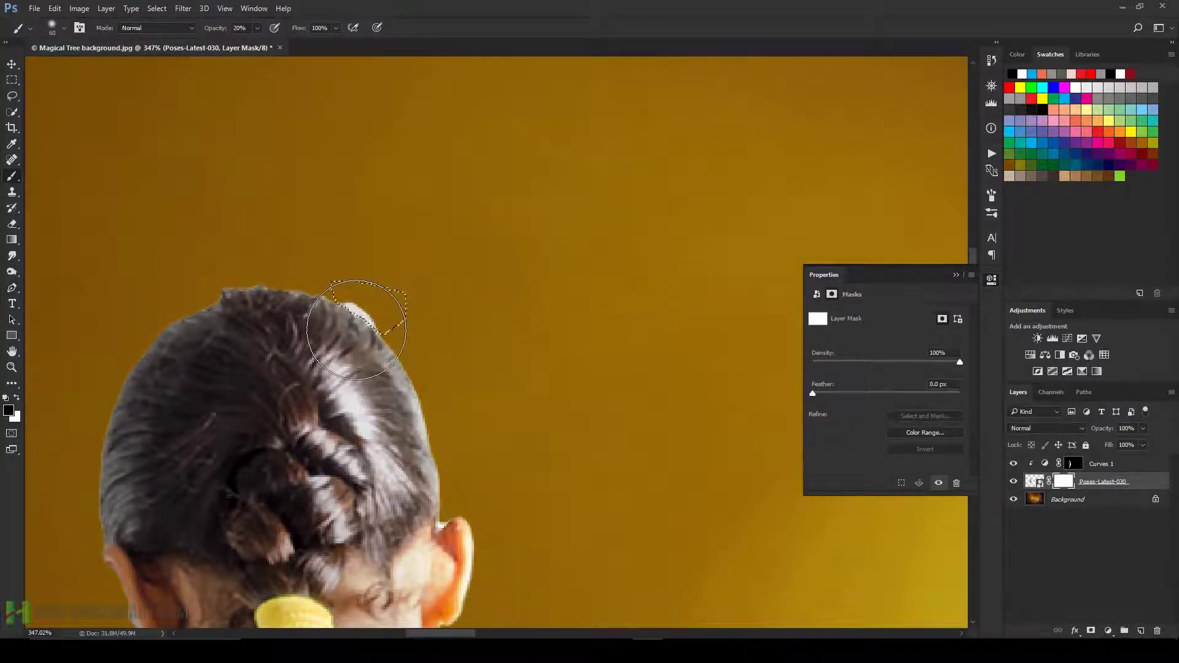
drag(356, 330, 367, 321)
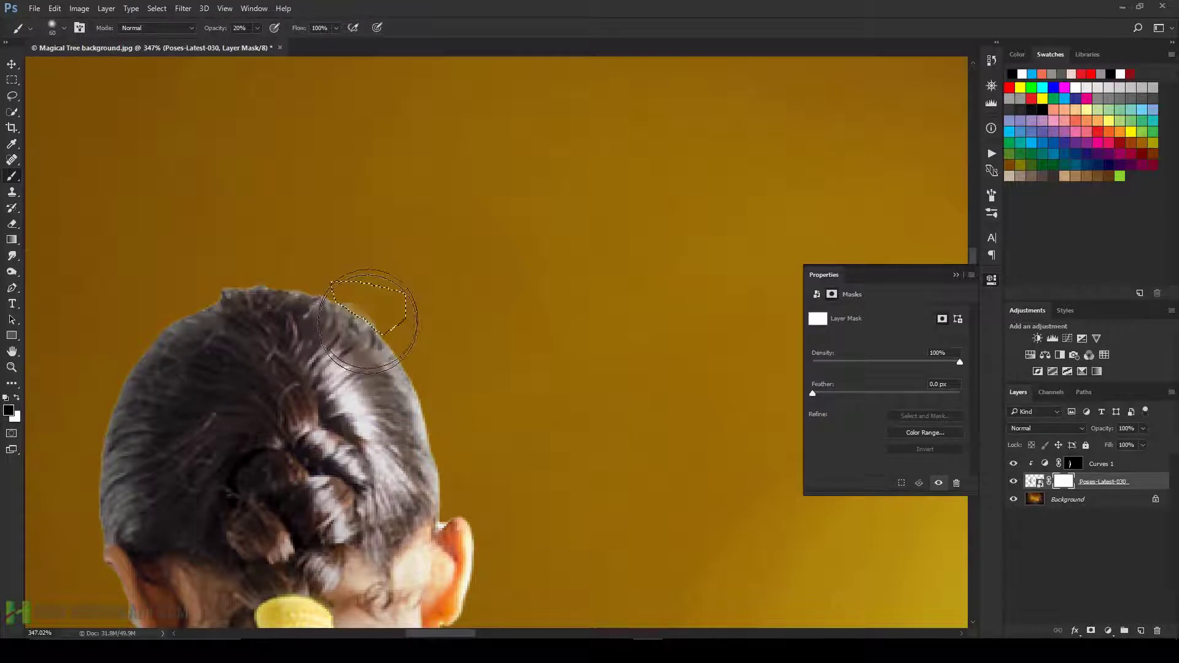
key(5)
key(5)
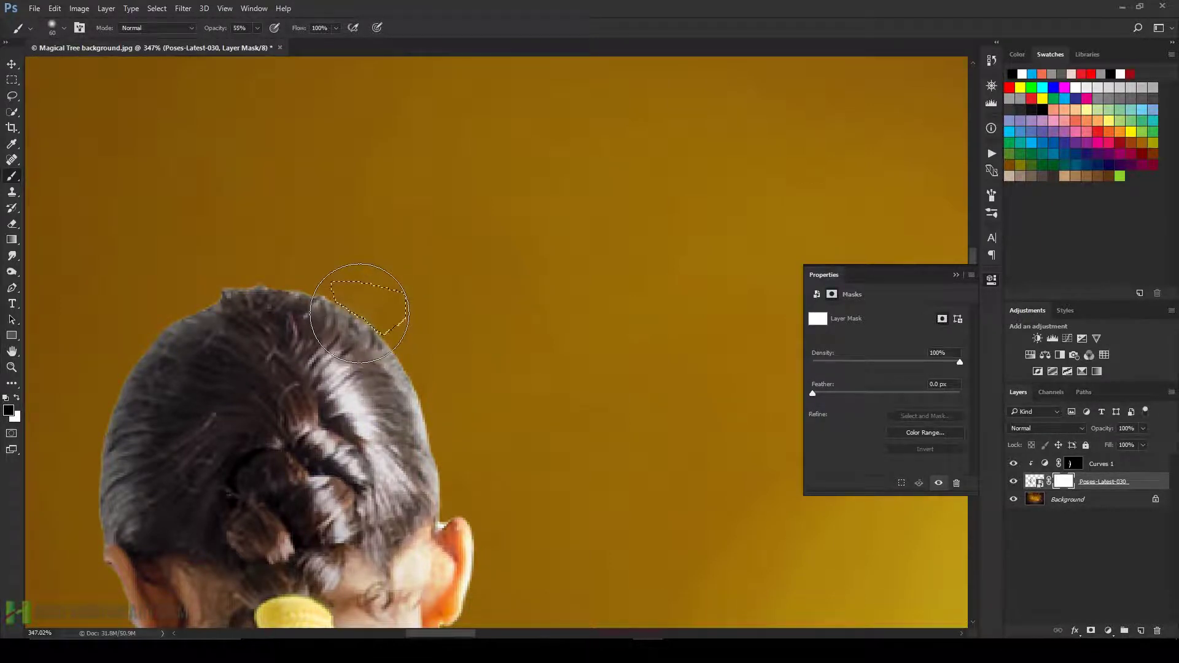
key(ctrl+d)
mouse_move(508, 400)
mouse_down()
mouse_move(436, 355)
mouse_move(490, 459)
mouse_move(550, 397)
mouse_up()
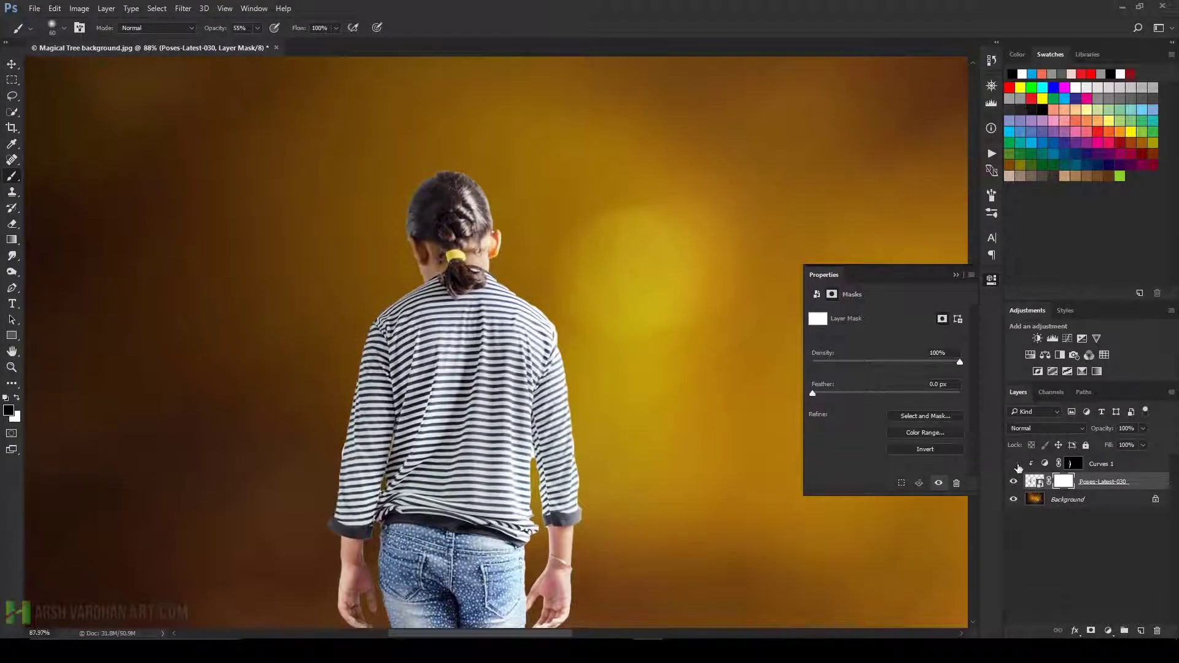
Add Curves 2 clipped to the girl, pull the curve down, and invert its mask to black.
click(1014, 465)
click(958, 278)
click(1046, 467)
click(1065, 338)
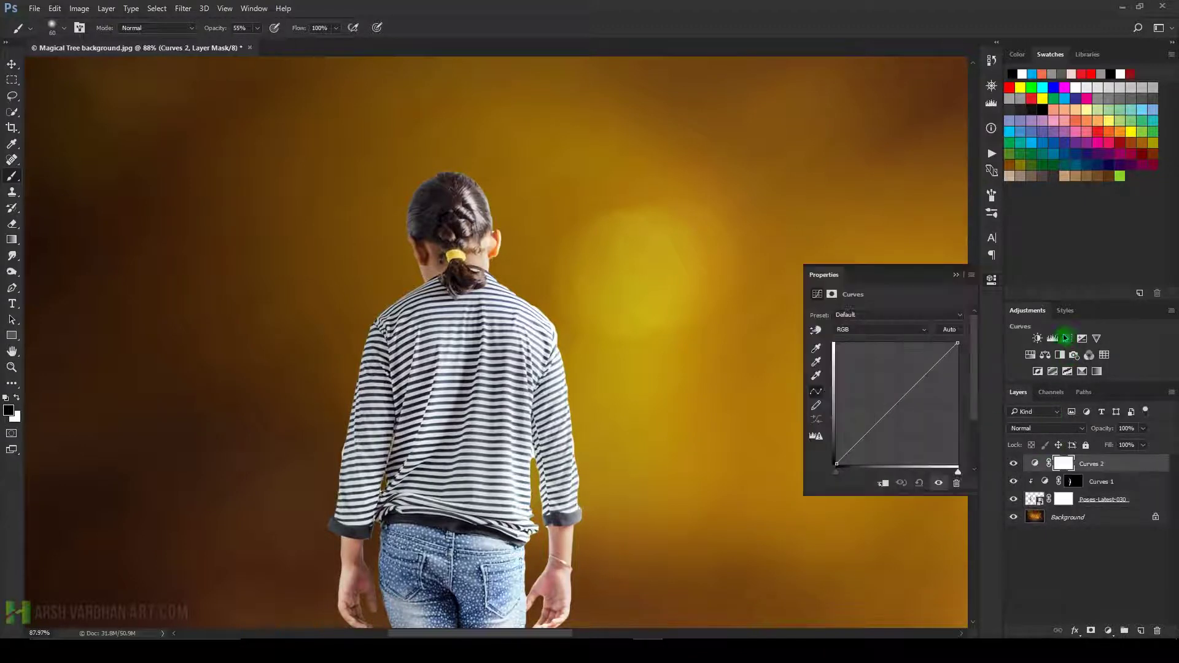
click(883, 483)
drag(897, 404, 900, 428)
drag(955, 343, 957, 396)
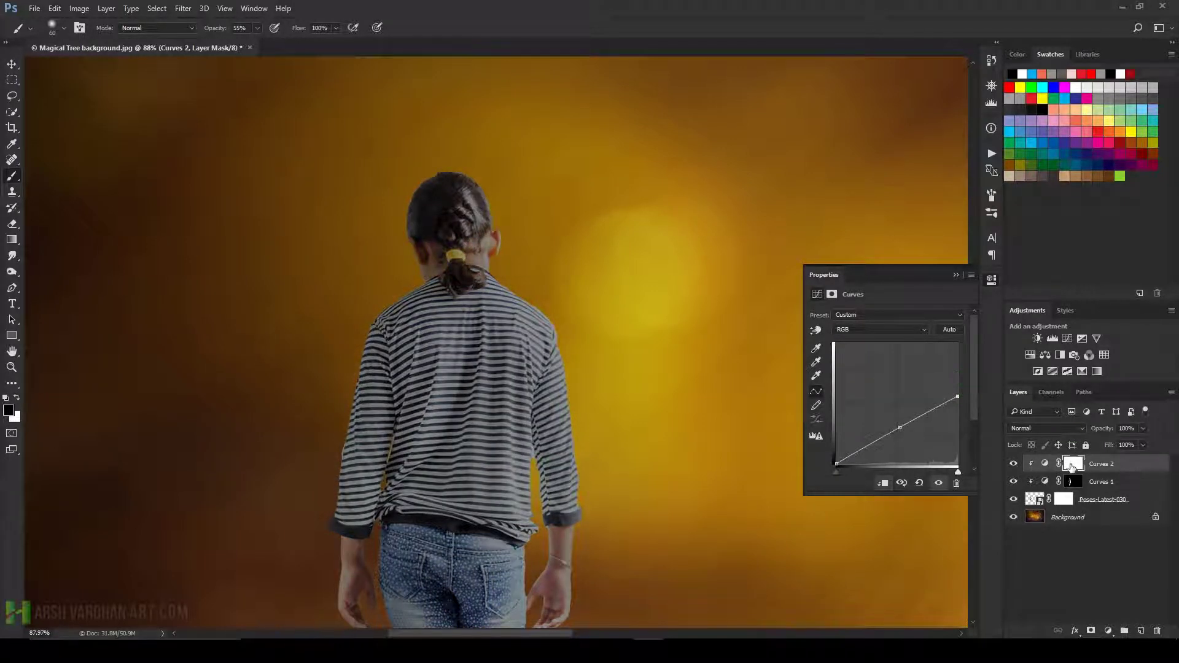
click(1073, 464)
key(ctrl+i)
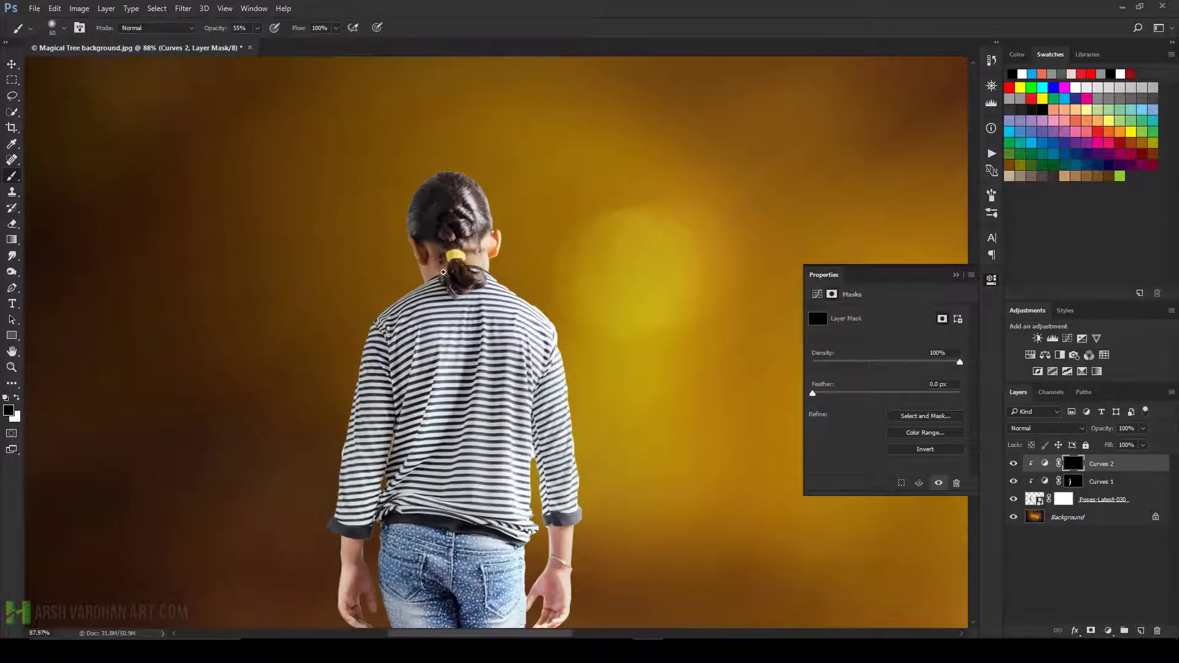
key(ctrl+0)
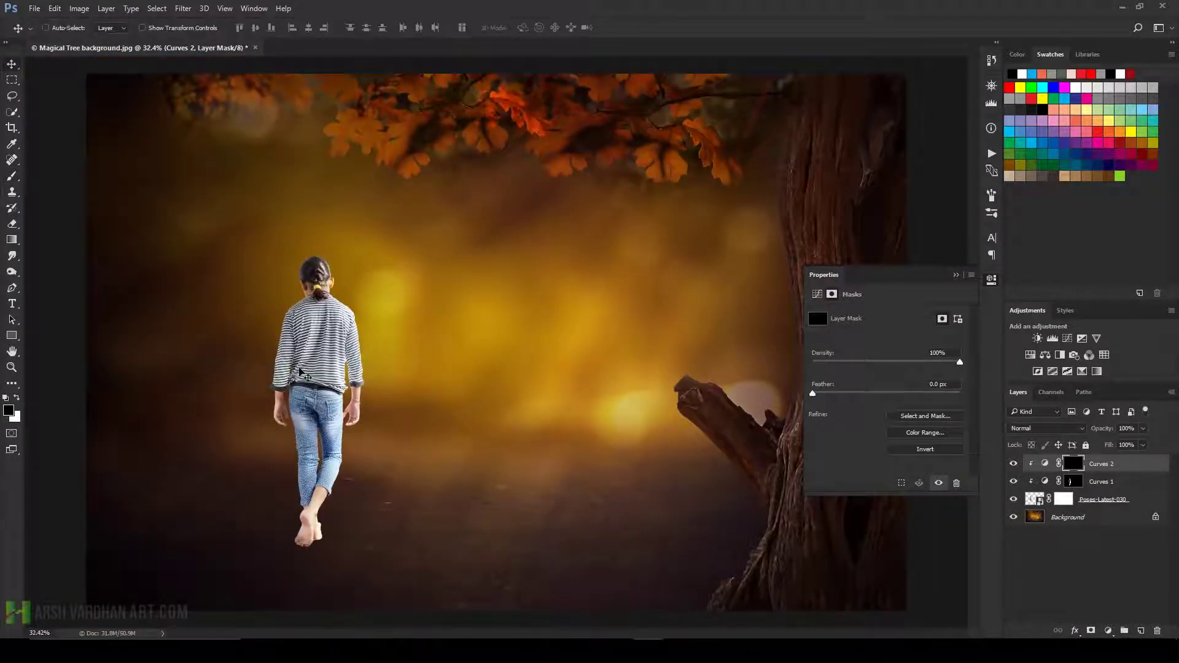
Paint white at 20% opacity on the Curves 2 mask over the girl's head.
click(11, 181)
click(16, 397)
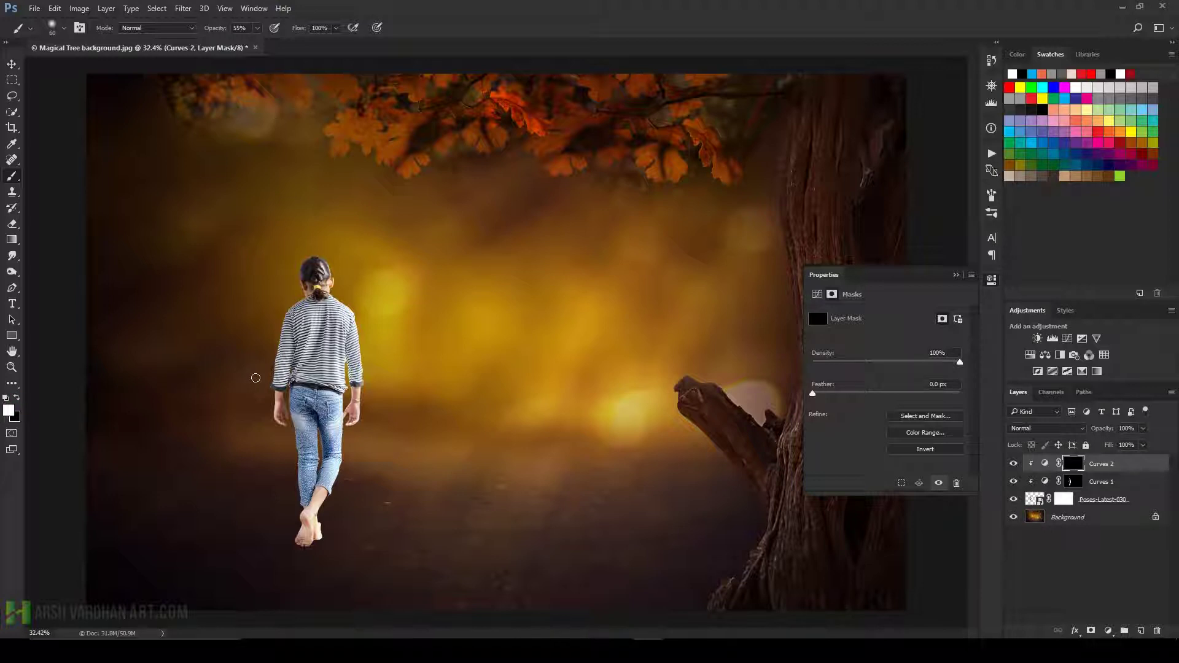
key(bracketright)
key(bracketright)
key(bracketright)
key(2)
key(bracketright)
key(bracketright)
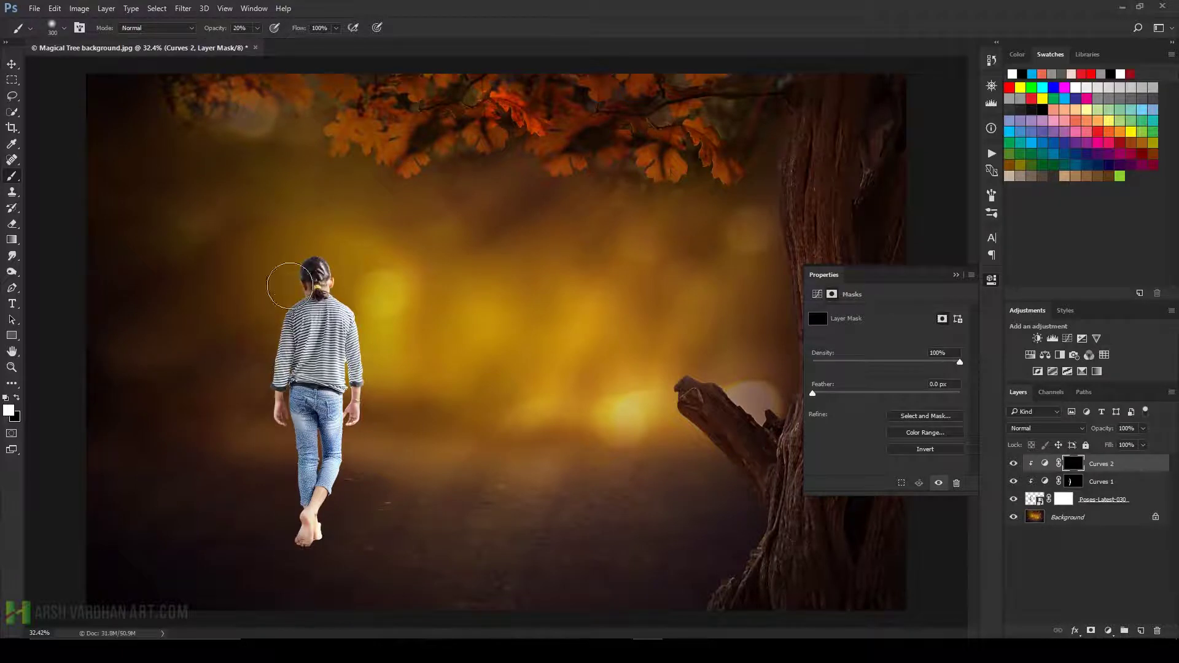
drag(290, 286, 302, 263)
Reveal Curves 2 over the girl's legs, jeans and striped shirt, then compare with and without it.
key(bracketleft)
key(bracketleft)
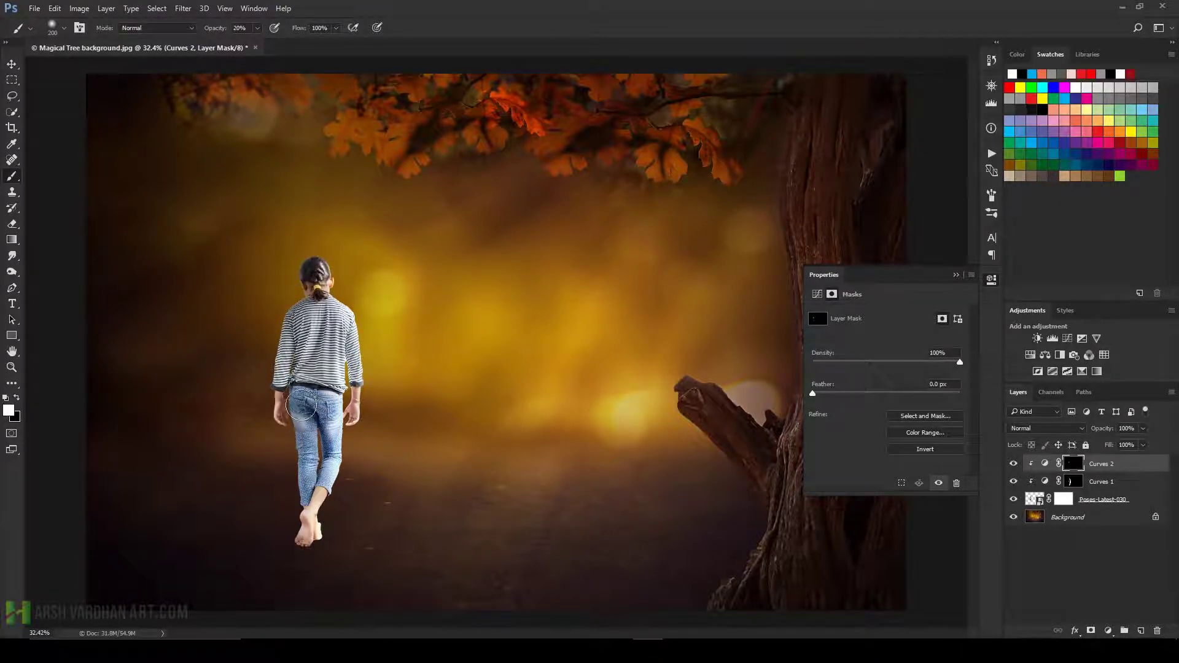
mouse_move(301, 405)
mouse_down()
mouse_move(282, 556)
mouse_move(301, 425)
mouse_up()
drag(309, 361, 322, 334)
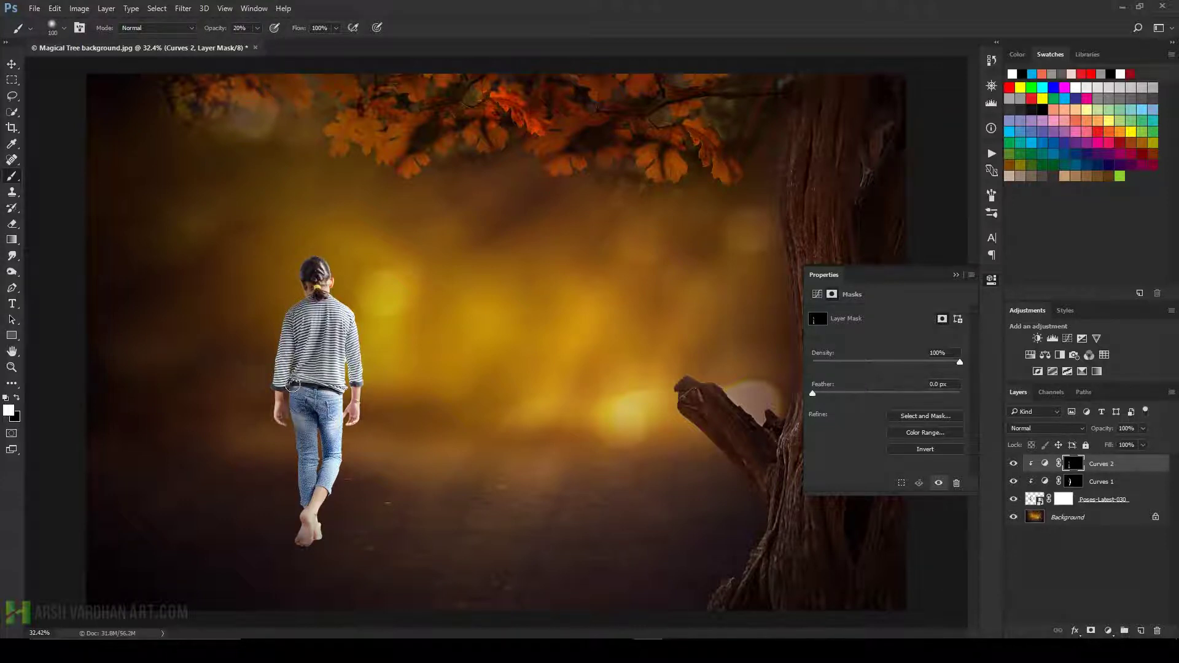
drag(301, 309, 301, 323)
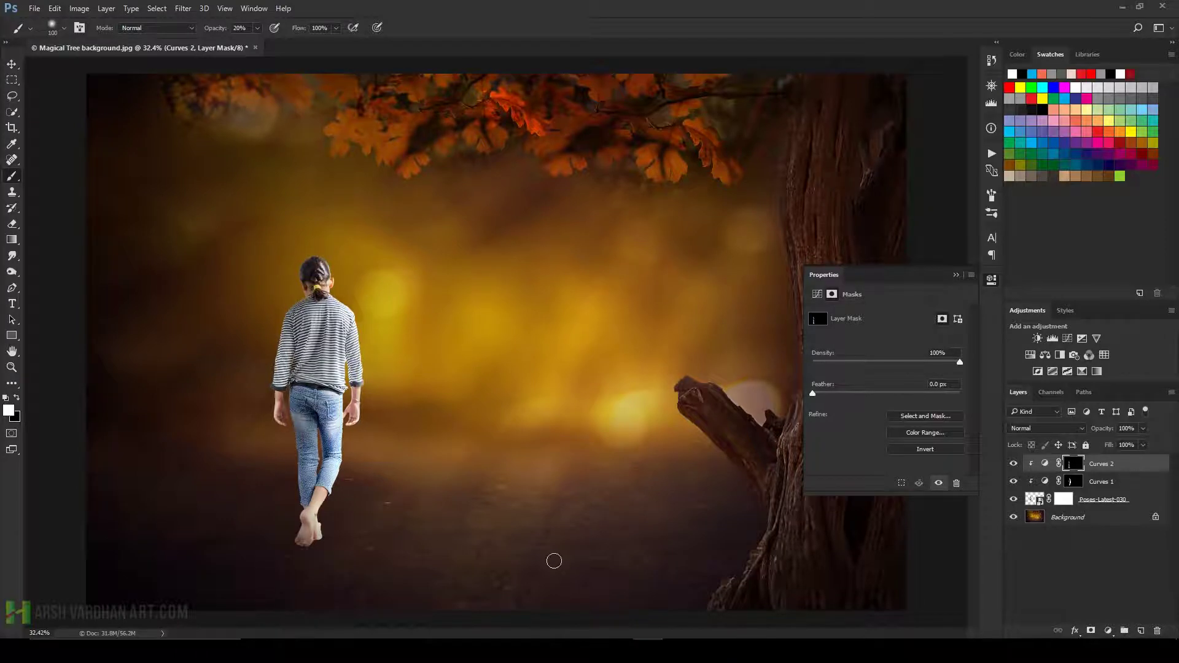
click(1012, 464)
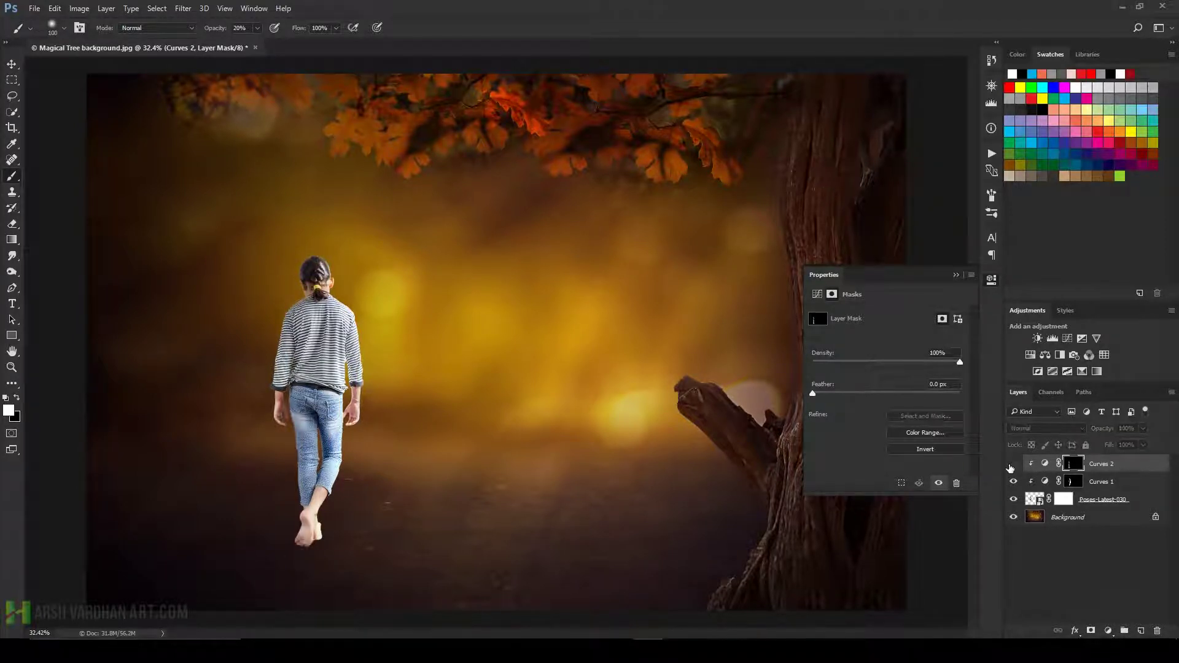
click(956, 275)
click(1040, 500)
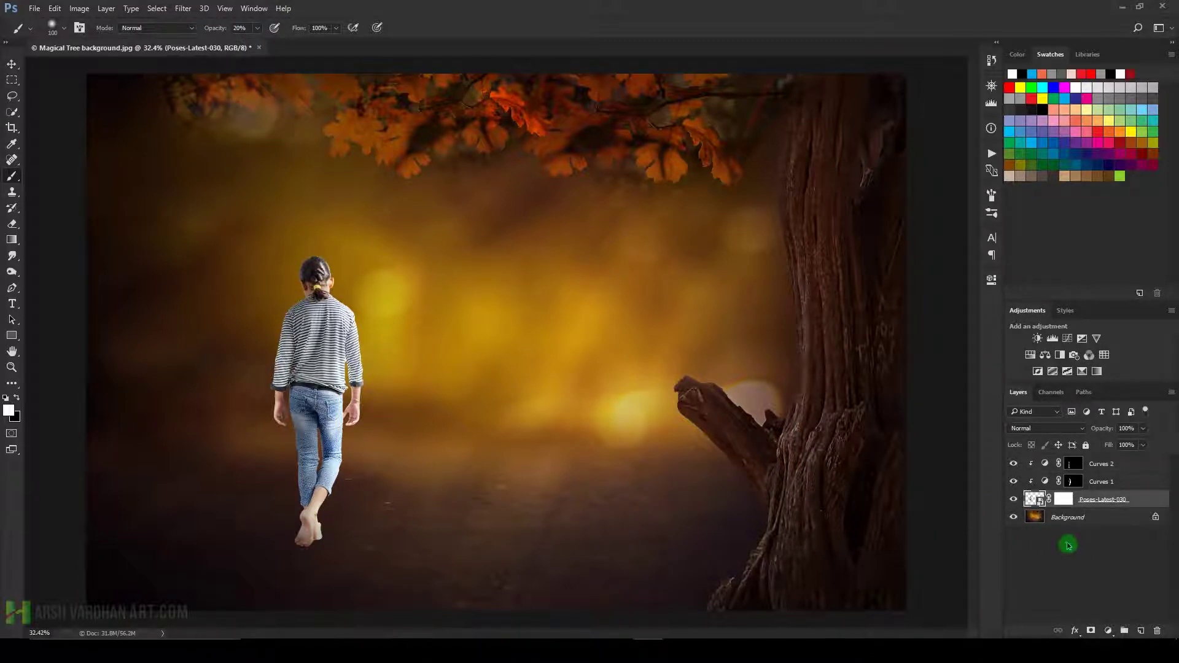
Add a new layer below the girl and paint a soft black shadow under her feet.
ctrl+click(1141, 632)
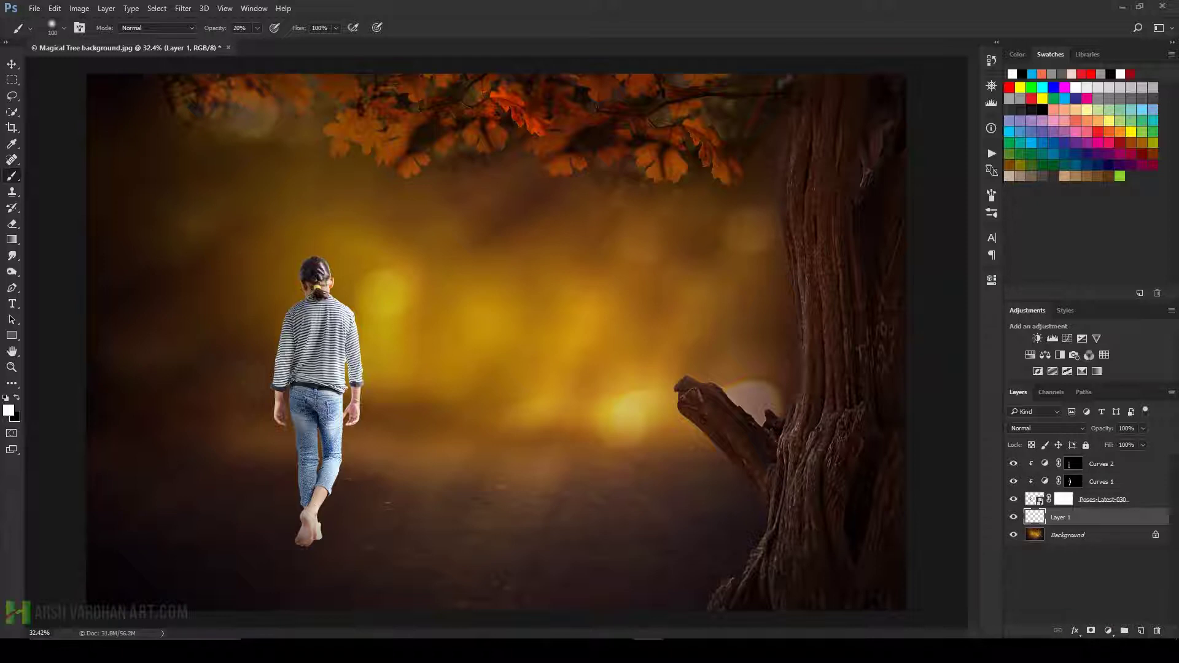
click(16, 398)
key(bracketright)
key(bracketright)
key(bracketright)
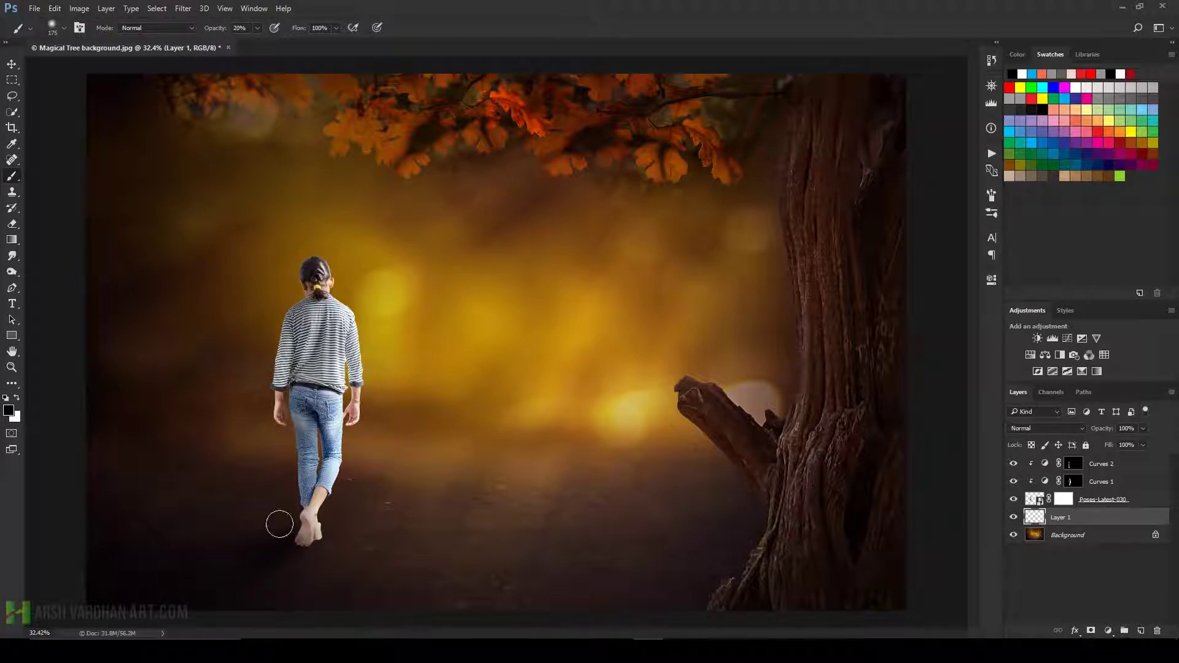
mouse_move(277, 527)
mouse_down()
mouse_move(307, 538)
mouse_move(305, 569)
mouse_up()
key(bracketright)
key(e)
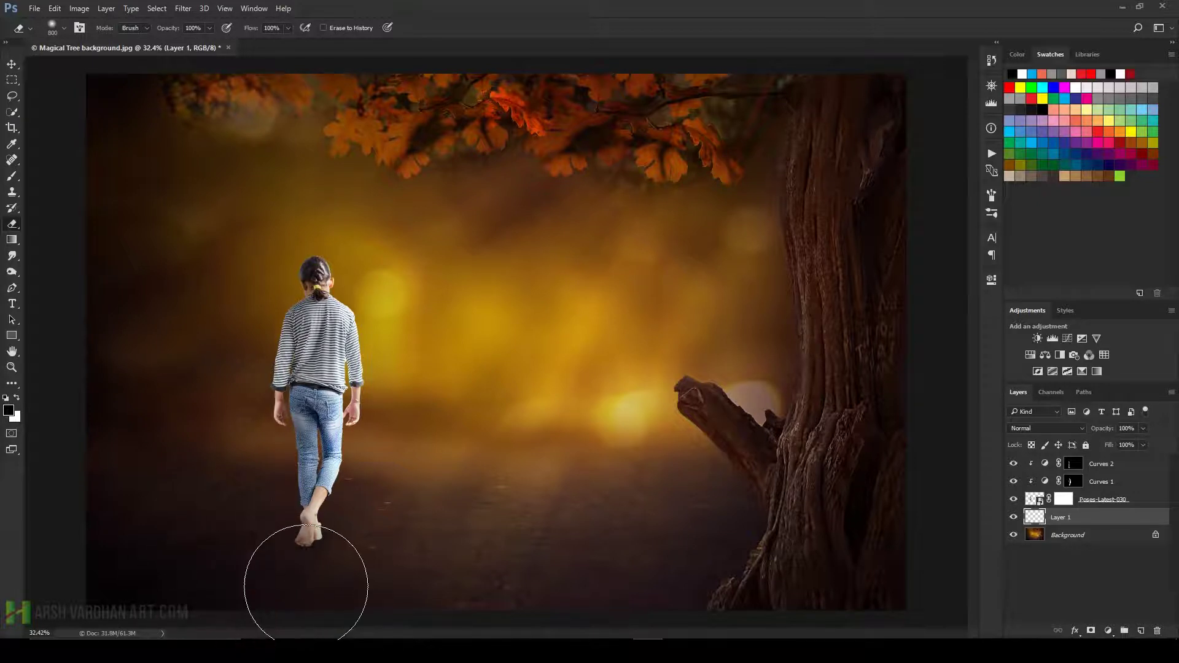
key(b)
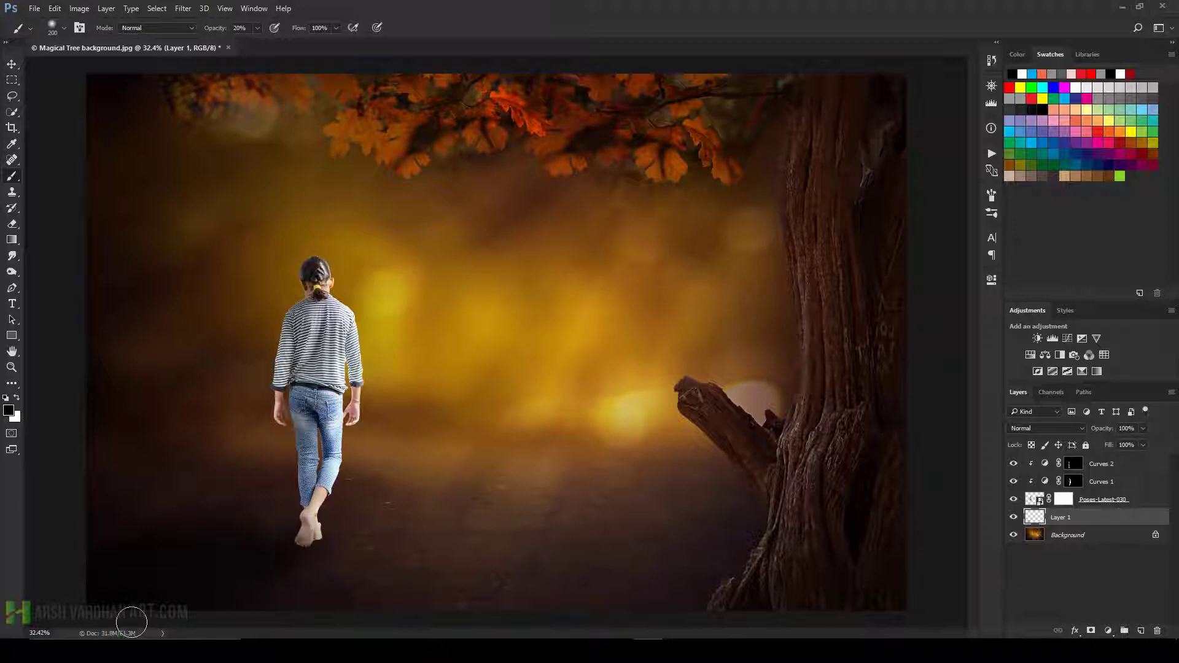
Target the girl's layer mask and zoom in on her feet.
click(1064, 499)
key(x)
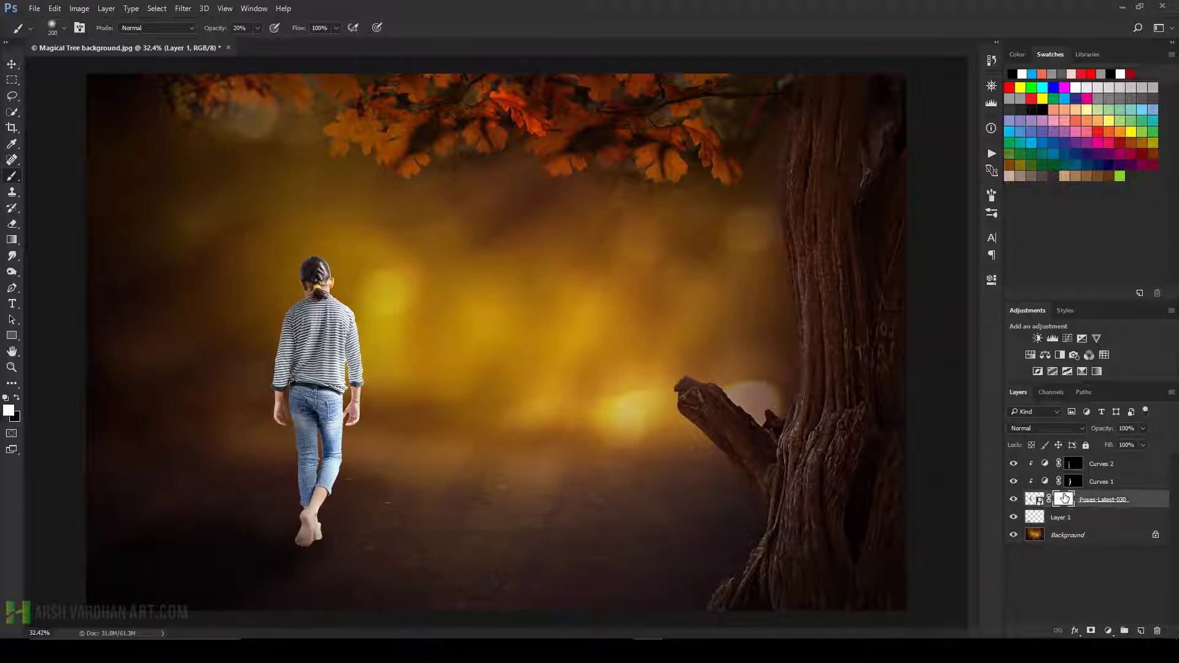
scroll(313, 529, up, 5)
drag(356, 565, 359, 412)
Paint black on the girl's mask with a 9 px brush around her toes and heel.
scroll(360, 412, up, 3)
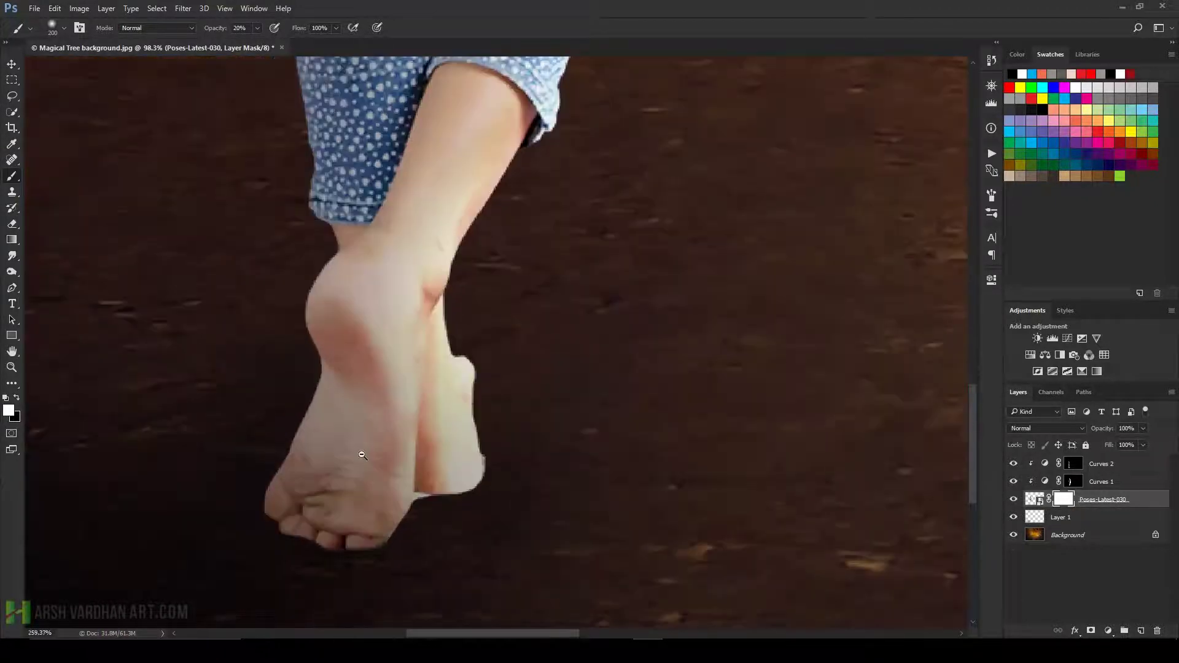
key(bracketleft)
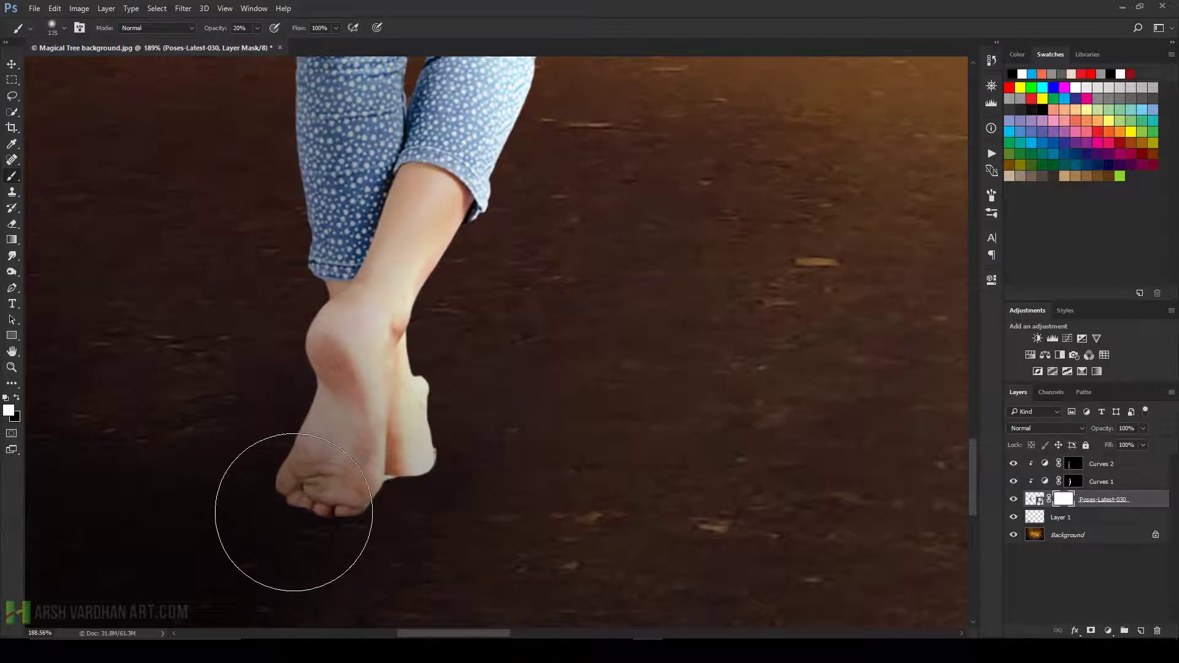
key(bracketleft)
key(bracketleft)
key(bracketleft)
key(bracketleft)
key(bracketleft)
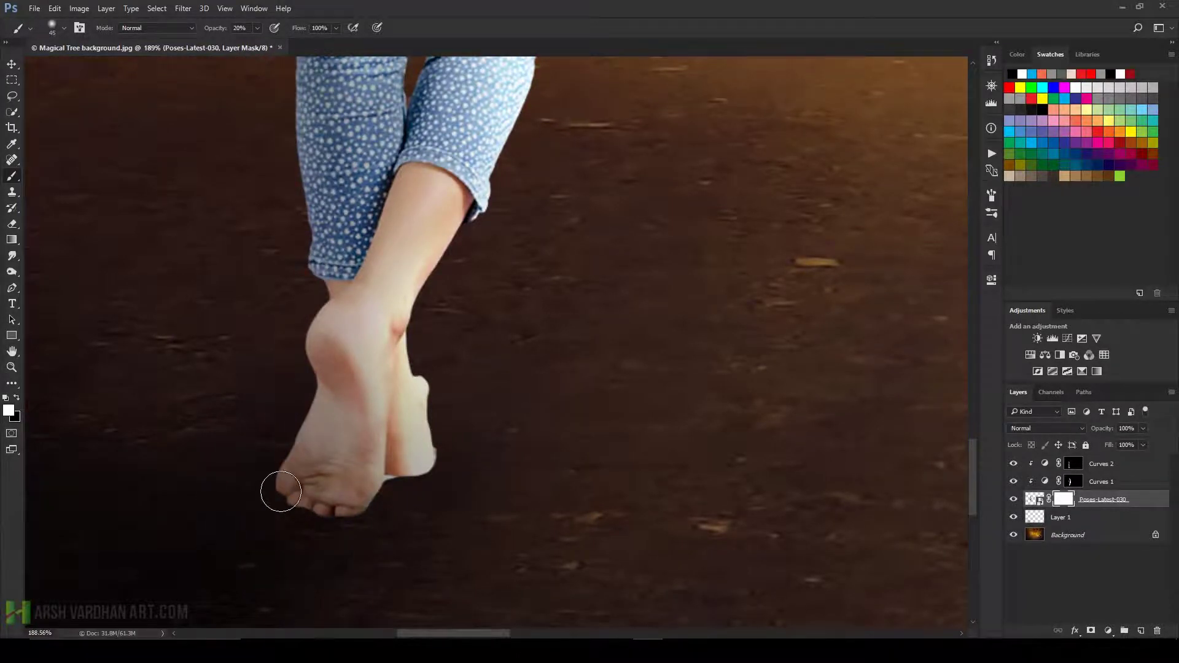
key(x)
mouse_move(279, 486)
mouse_down()
mouse_move(368, 531)
mouse_move(350, 526)
mouse_move(404, 490)
mouse_move(382, 474)
mouse_move(447, 513)
mouse_move(334, 493)
mouse_up()
key(bracketleft)
key(bracketleft)
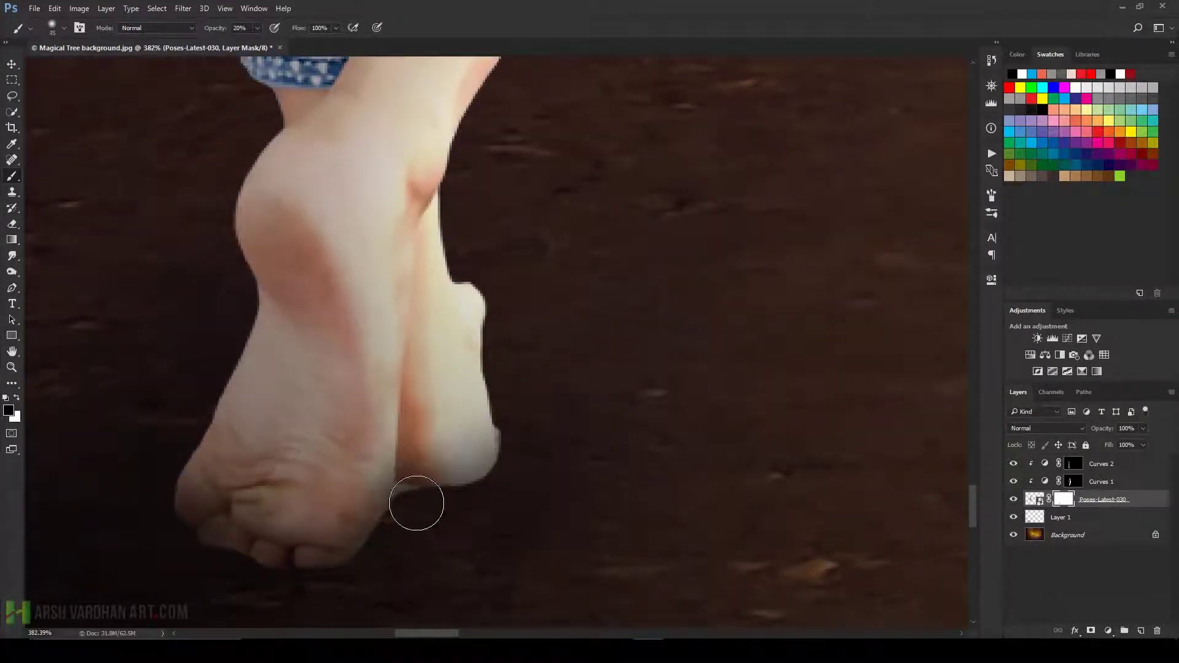
key(bracketleft)
key(bracketleft)
key(bracketleft)
drag(400, 491, 400, 491)
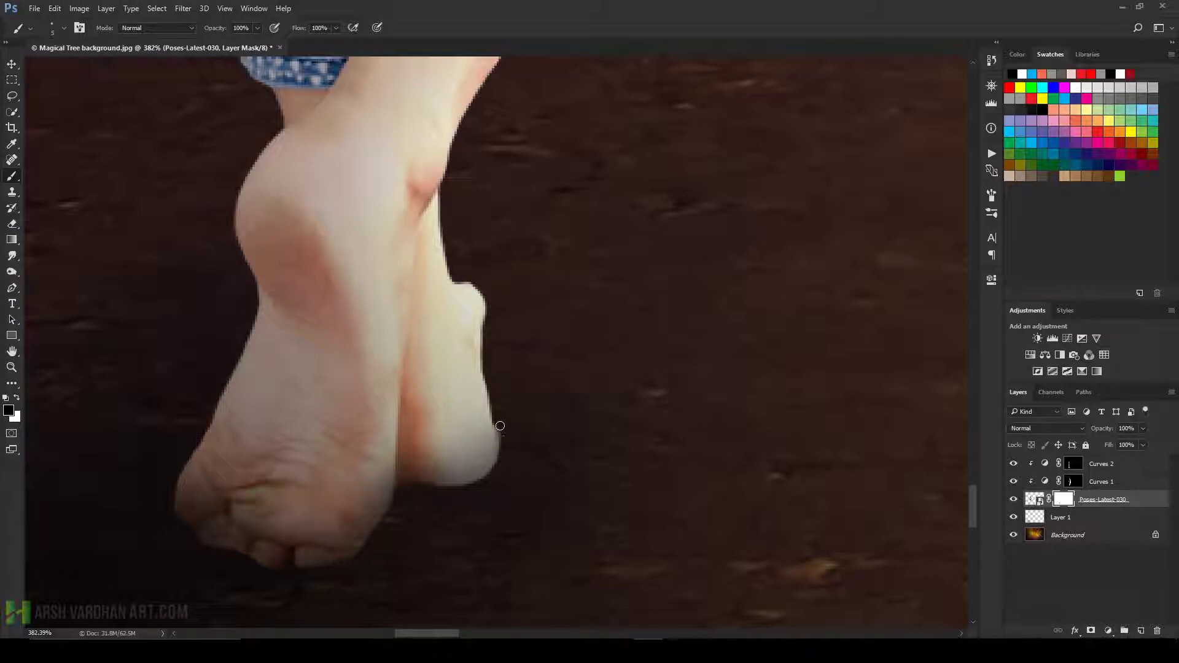
drag(500, 426, 475, 491)
key(ctrl+0)
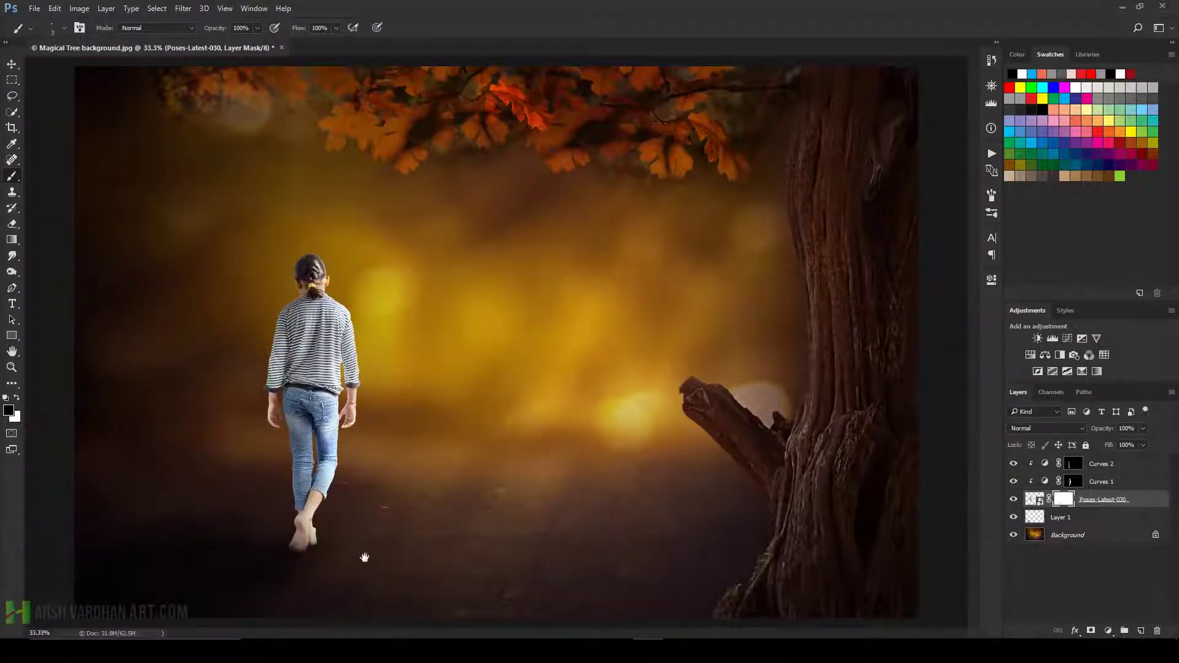
Save As Magical Tree background.psd into the PSD NEw folder, keeping all layers.
key(ctrl+shift+s)
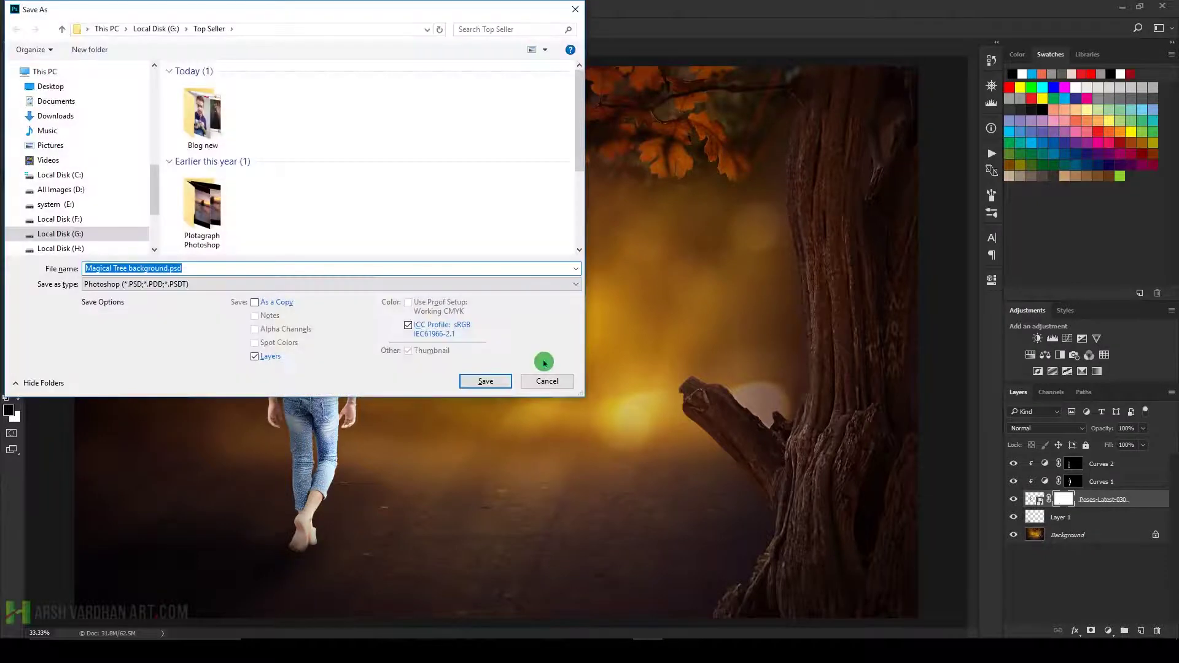
scroll(90, 154, up, 2)
scroll(89, 153, up, 3)
scroll(86, 141, up, 1)
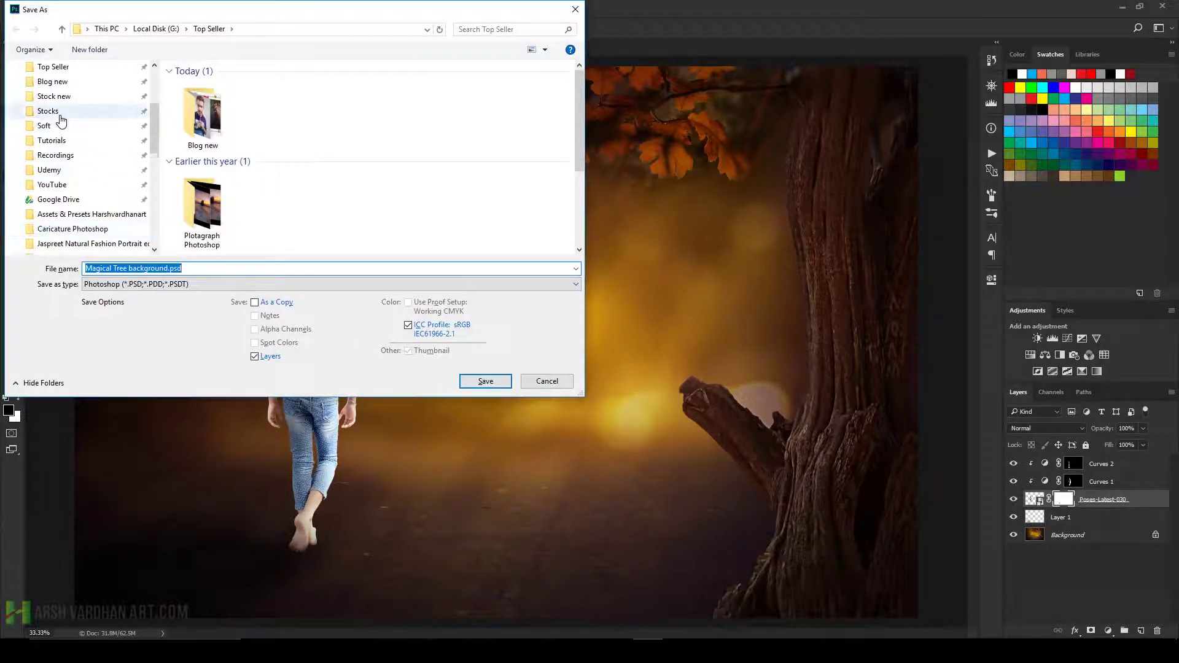
scroll(67, 116, up, 1)
click(53, 96)
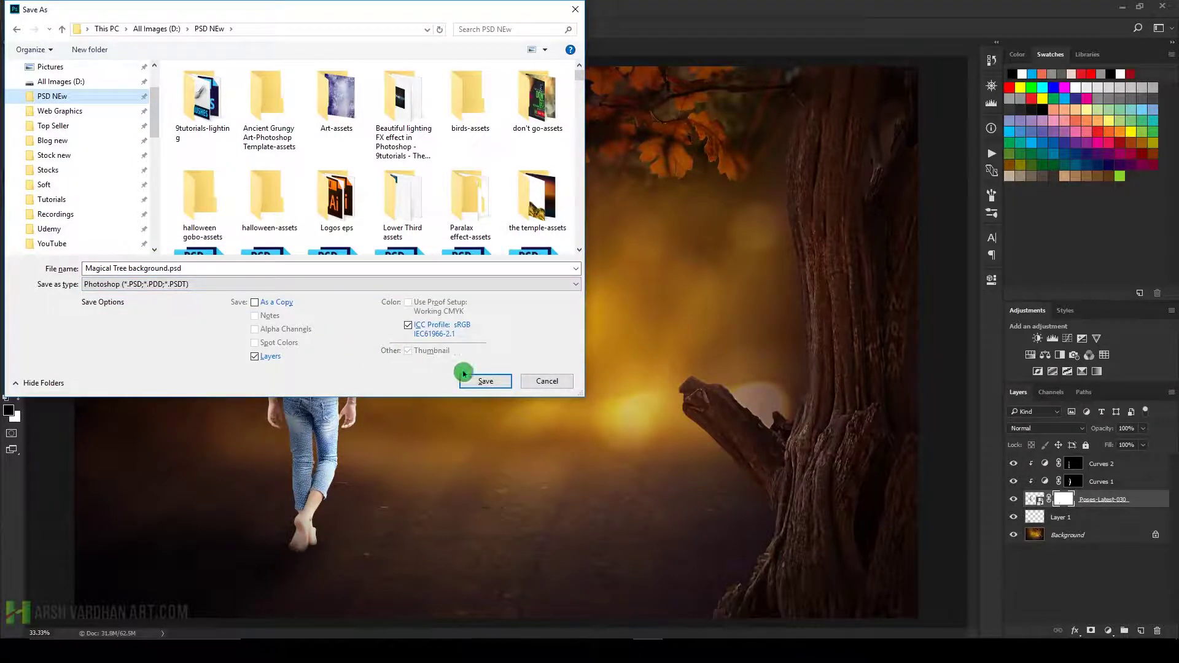
click(481, 381)
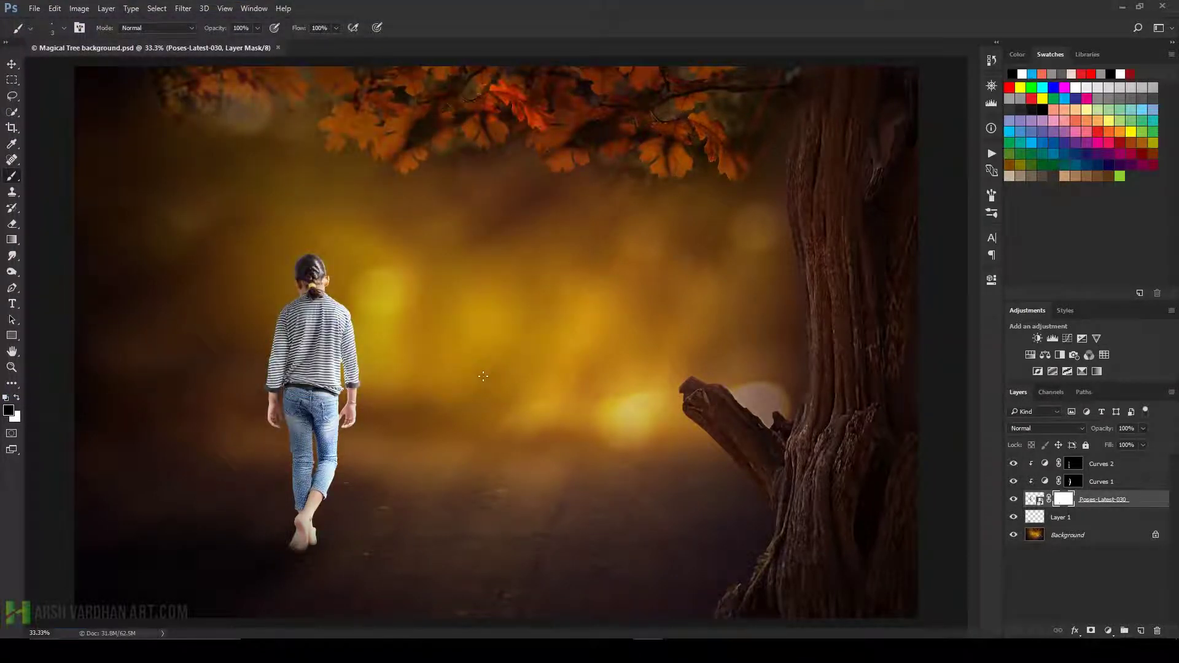
Apply a Camera Raw Filter to the girl: Temperature +13, Contrast +27, Clarity +15, slightly lower Highlights.
mouse_move(481, 343)
mouse_down()
mouse_move(447, 413)
mouse_move(471, 432)
mouse_up()
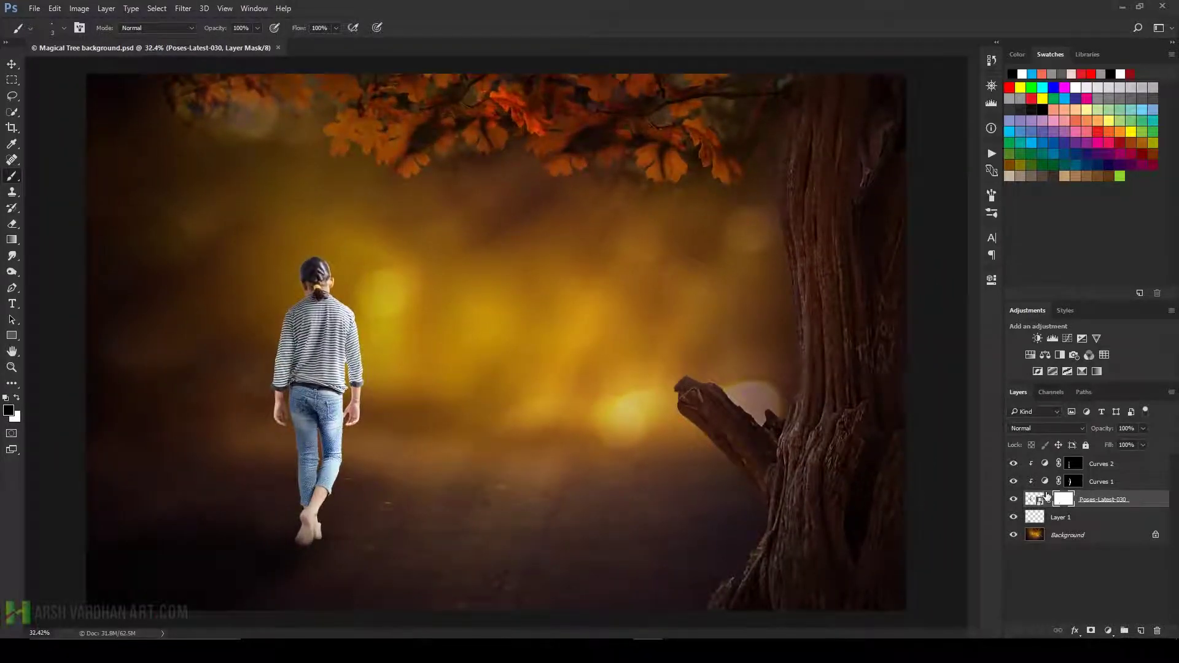
click(1032, 501)
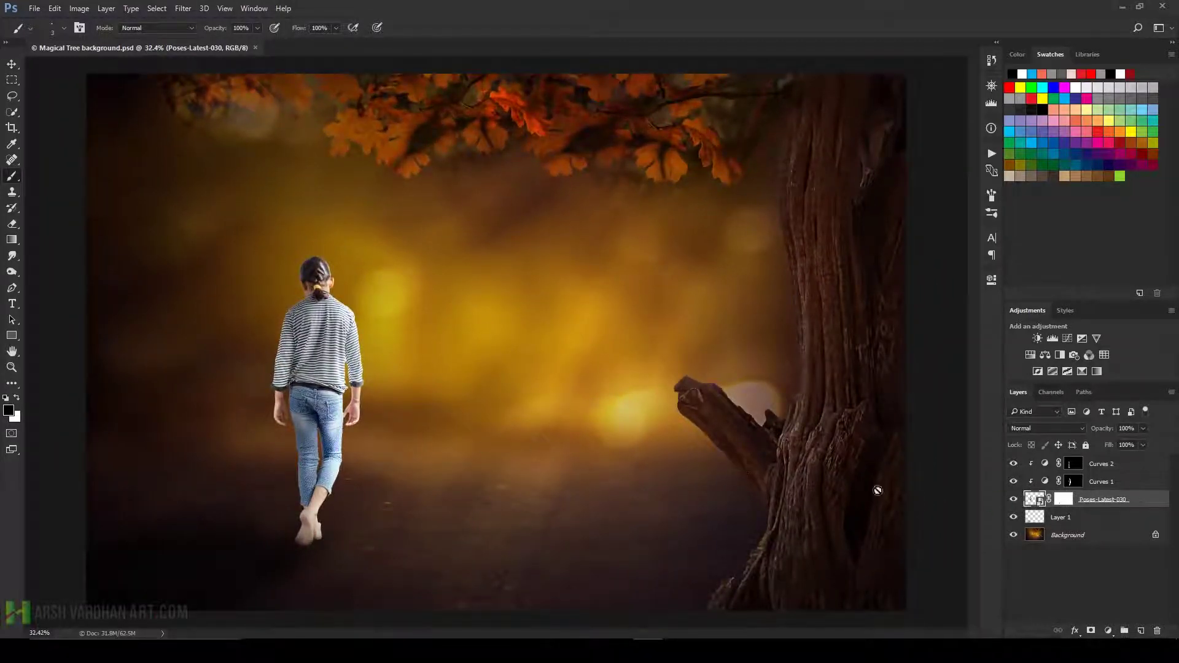
click(709, 459)
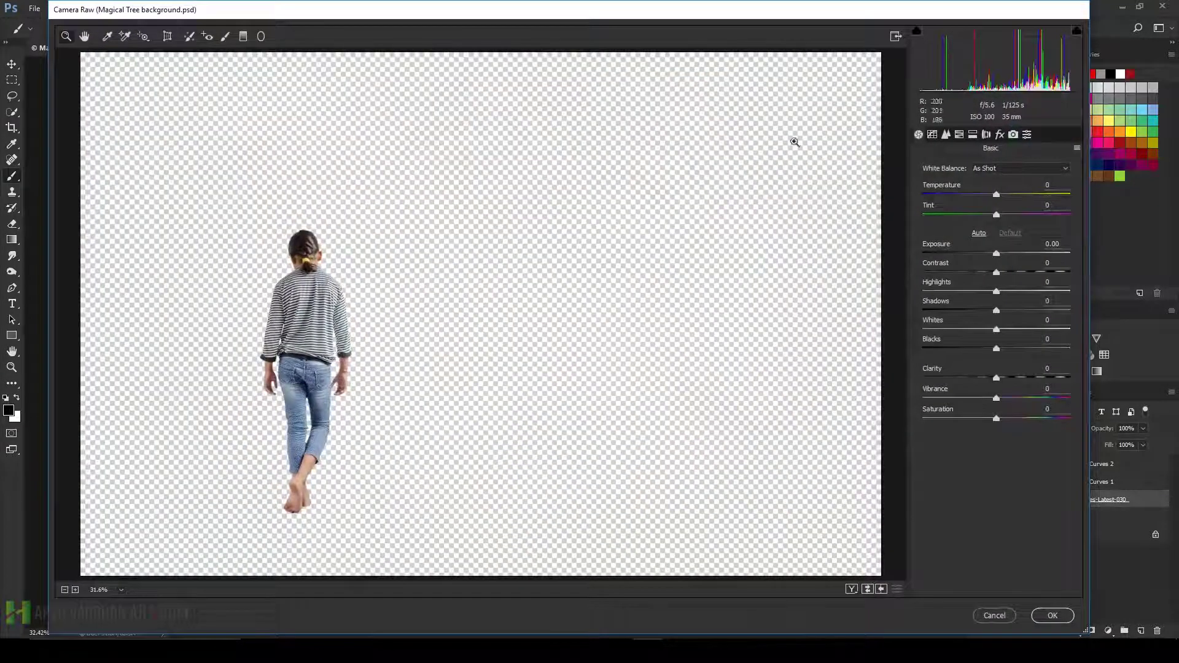
mouse_move(996, 194)
mouse_down()
mouse_move(1010, 214)
mouse_move(993, 253)
mouse_up()
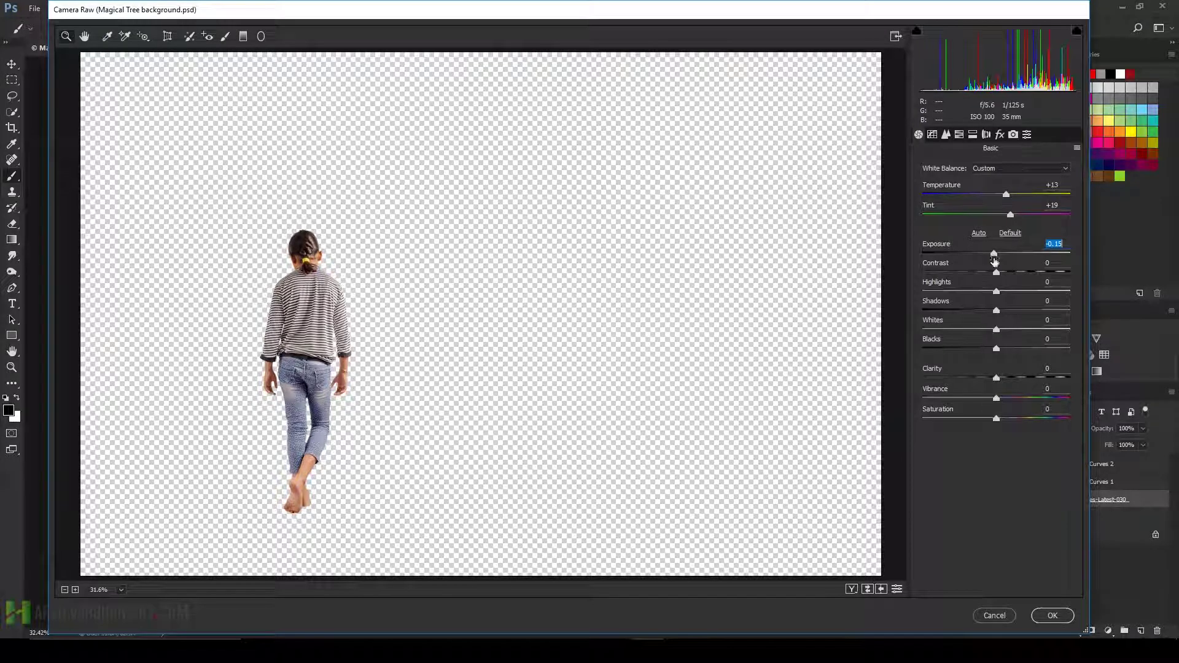
drag(997, 273, 1016, 274)
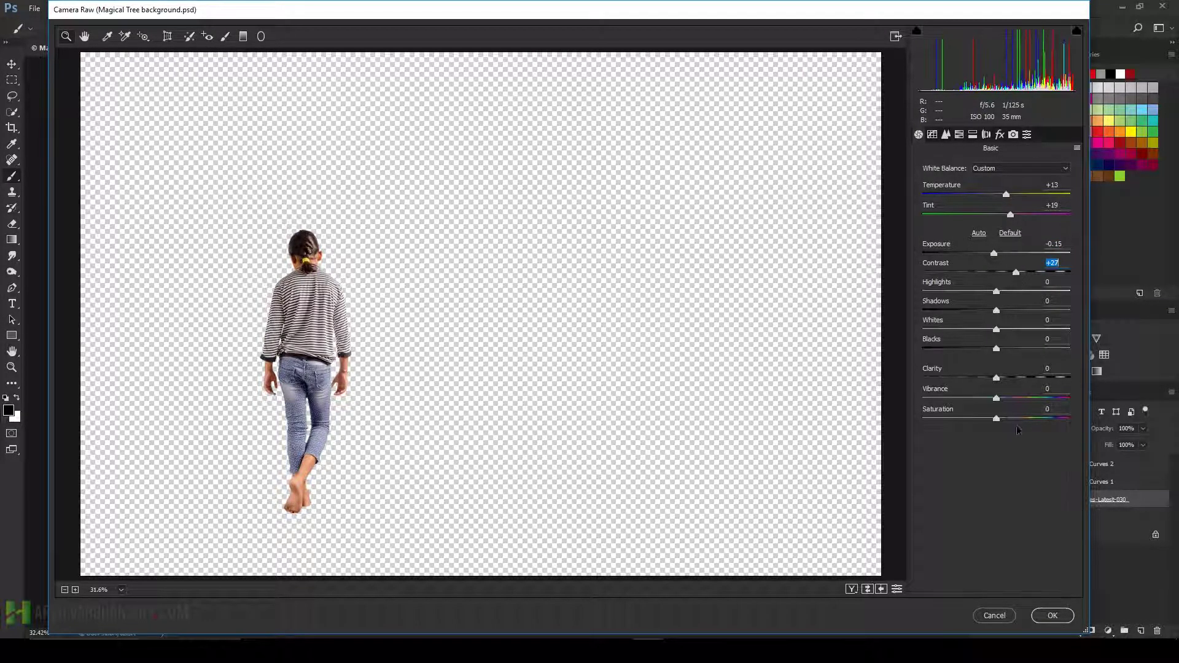
drag(997, 377, 1009, 379)
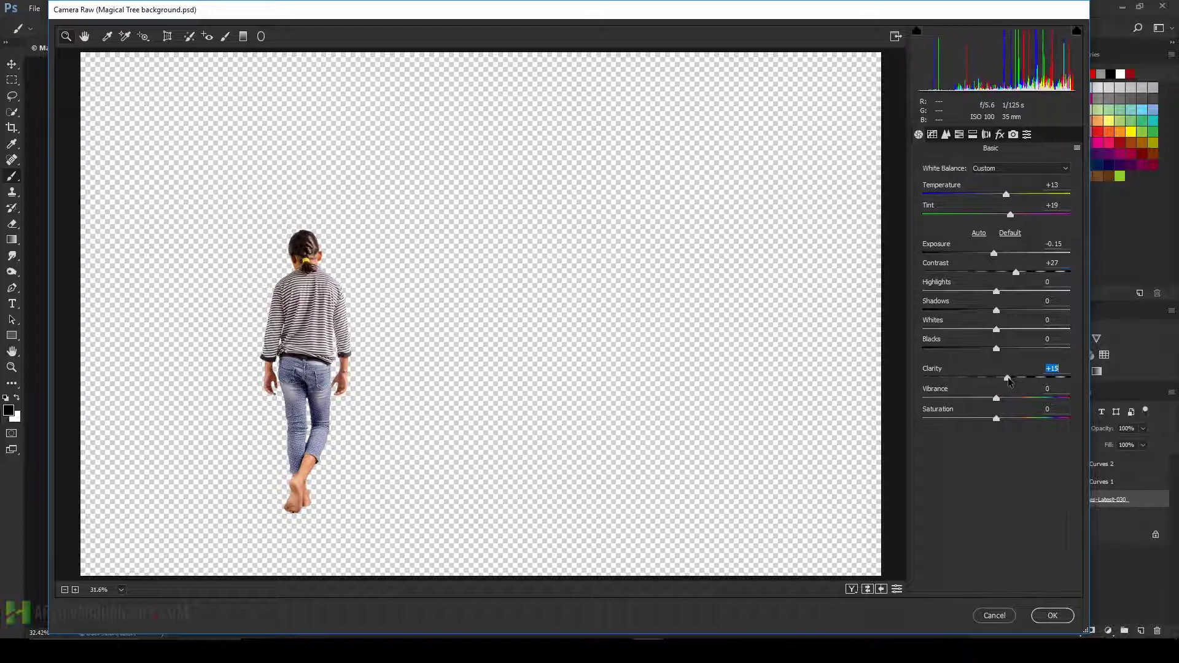
drag(996, 291, 995, 291)
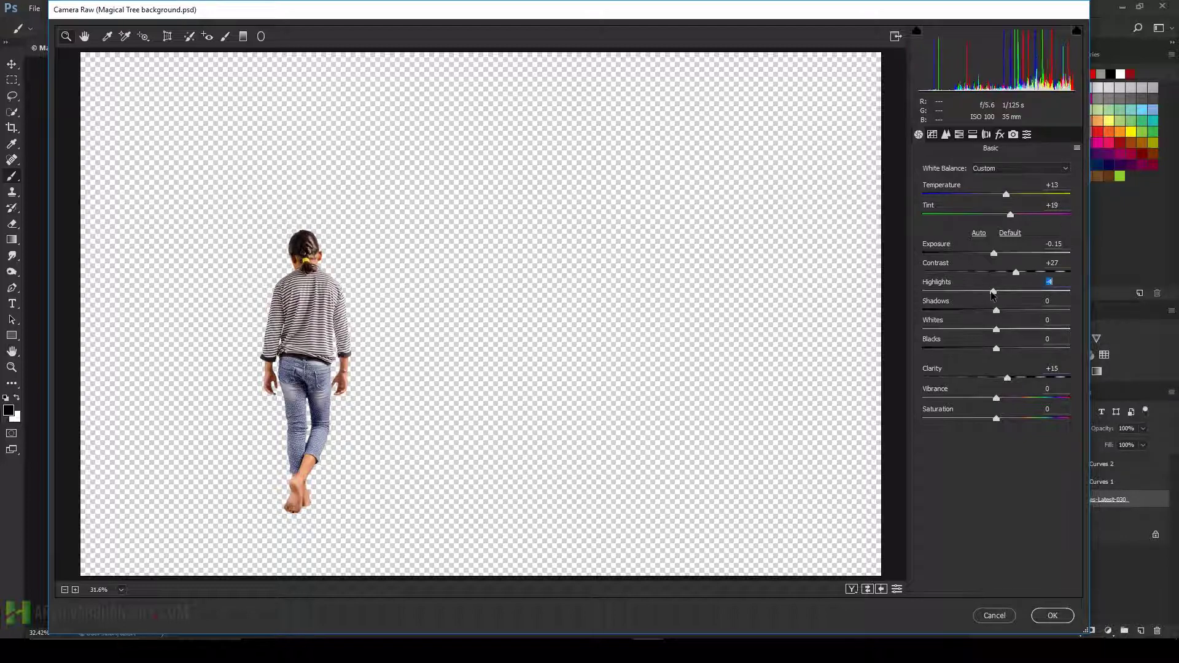
click(1052, 615)
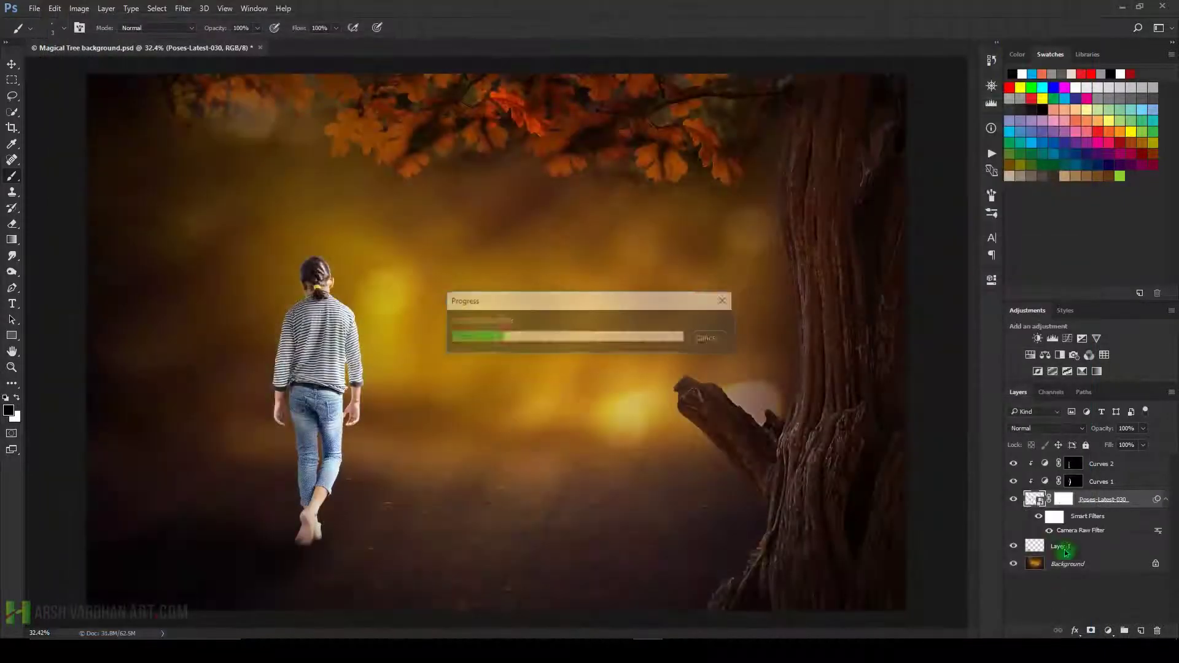
click(1038, 518)
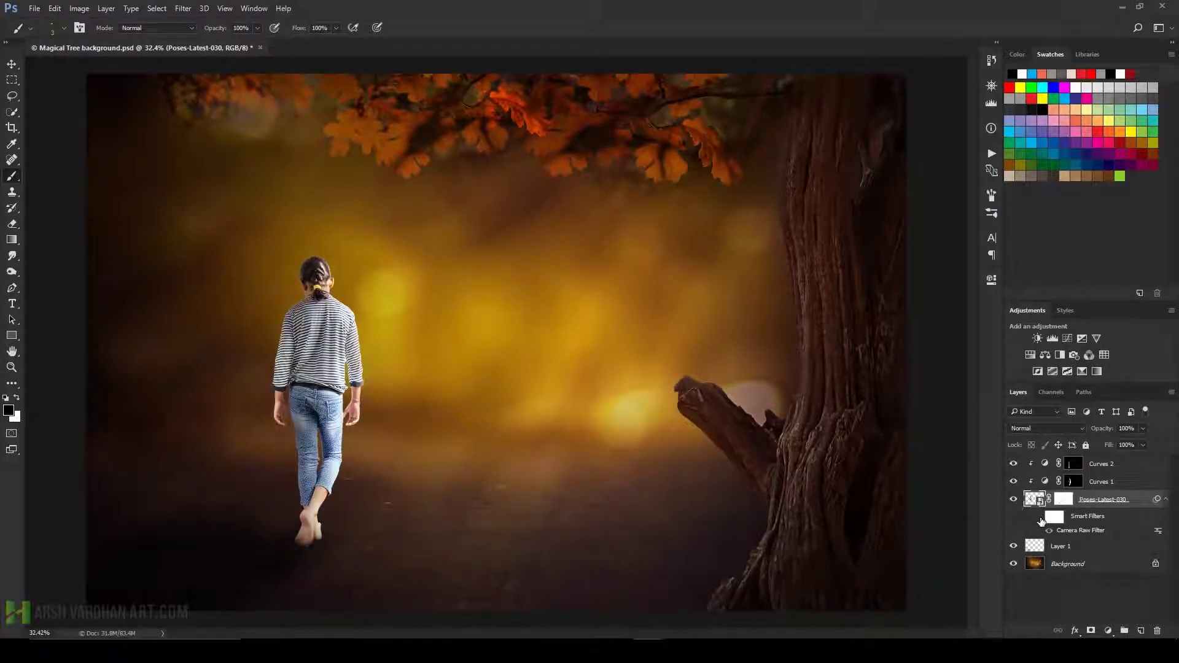
click(1166, 500)
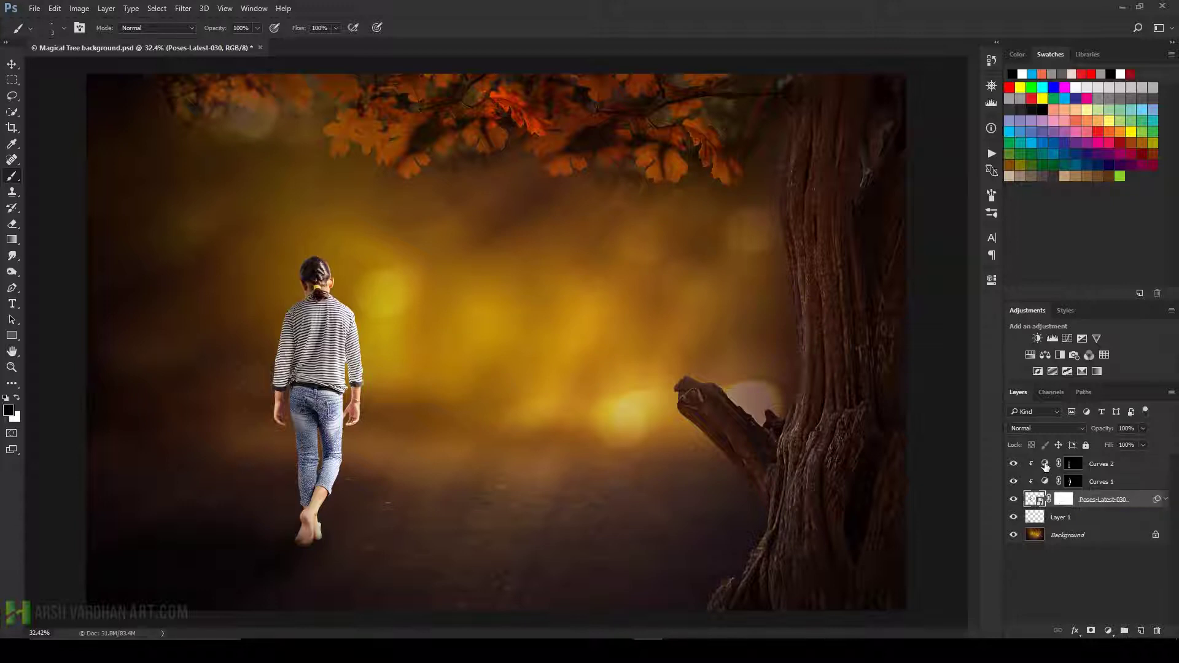
click(1045, 466)
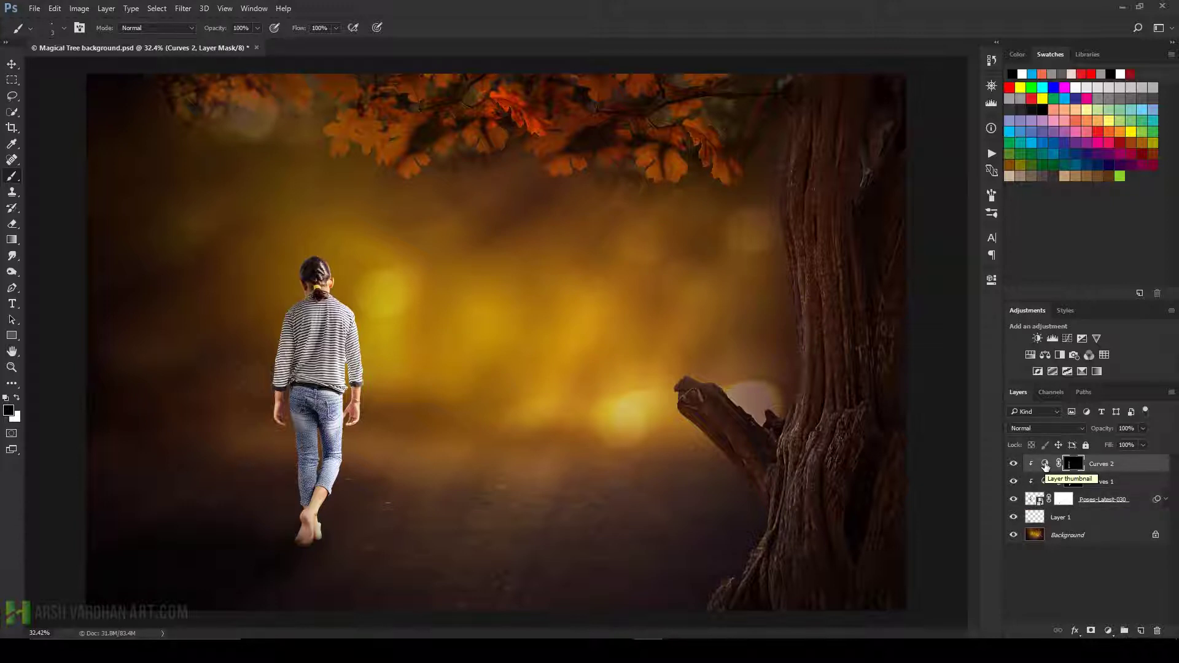
Add a Color Balance adjustment clipped to the girl, warming midtones to Red +26, Blue -18.
click(1045, 355)
drag(870, 342, 873, 343)
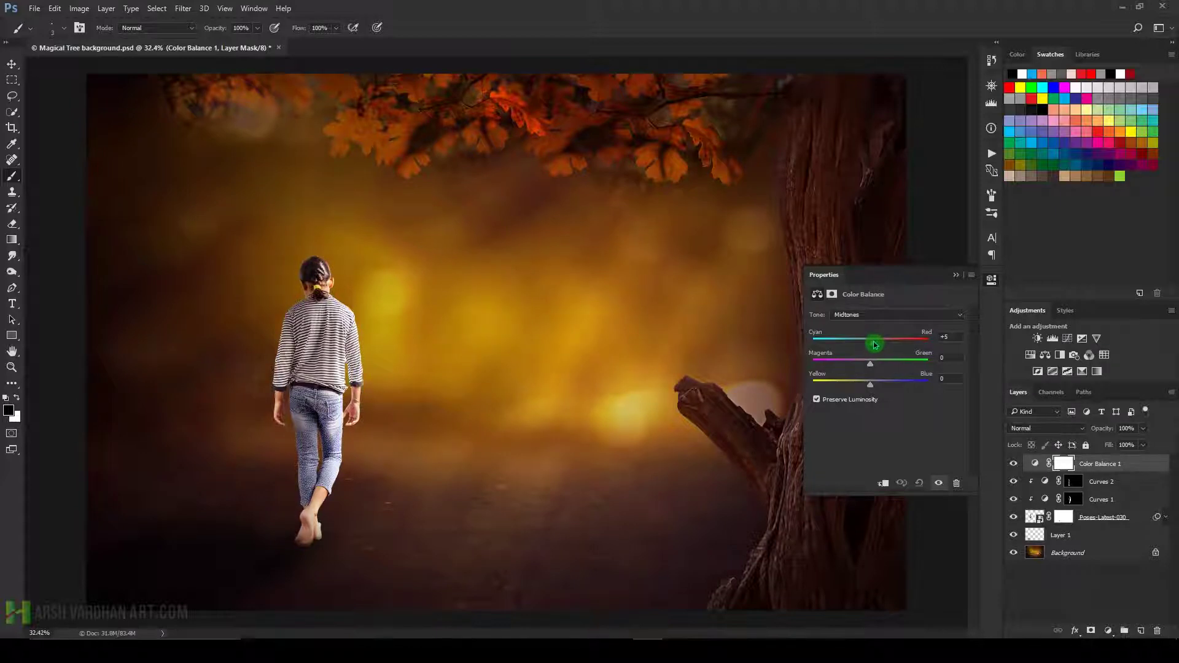
click(883, 482)
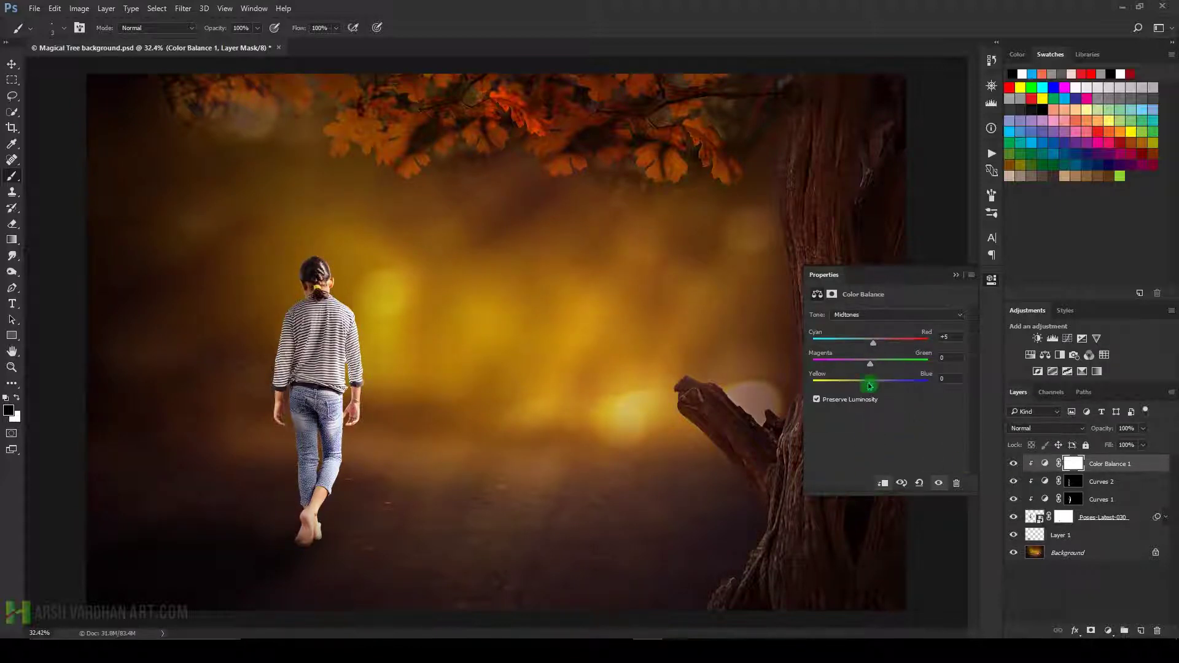
mouse_move(875, 349)
mouse_down()
mouse_move(885, 343)
mouse_move(889, 367)
mouse_move(845, 387)
mouse_move(886, 384)
mouse_move(866, 386)
mouse_up()
Shift the Color Balance shadows toward blue and green, and highlights toward red and yellow.
click(900, 315)
drag(871, 387, 882, 386)
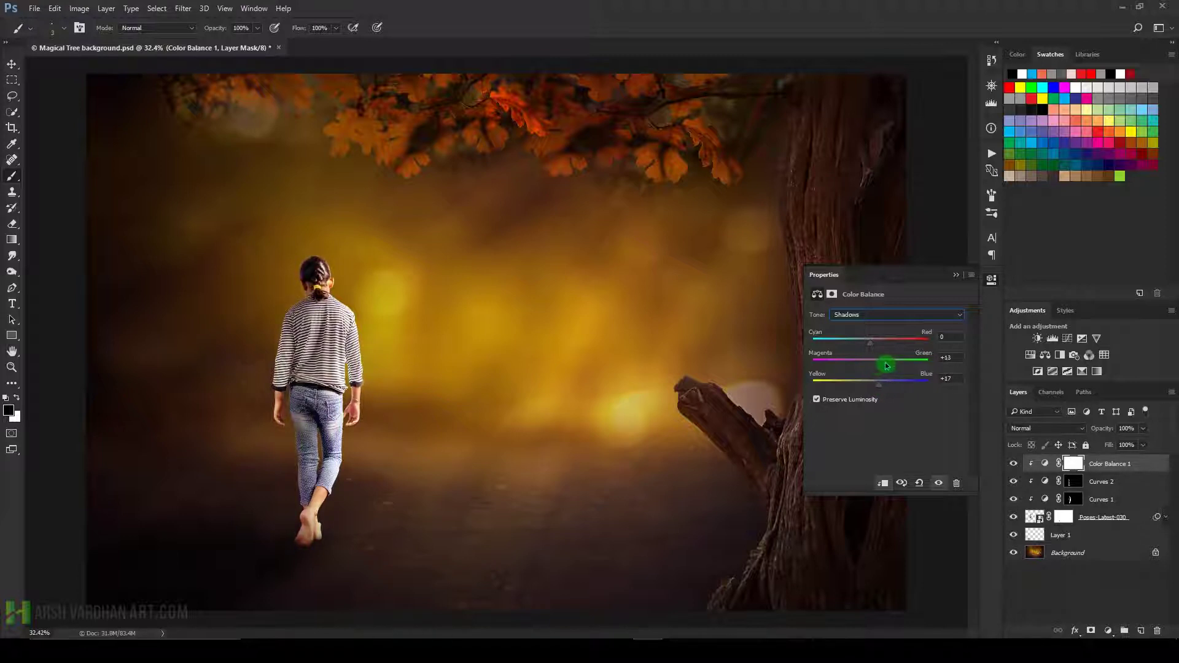
mouse_move(875, 367)
mouse_down()
mouse_move(883, 344)
mouse_move(874, 366)
mouse_up()
click(892, 317)
click(859, 340)
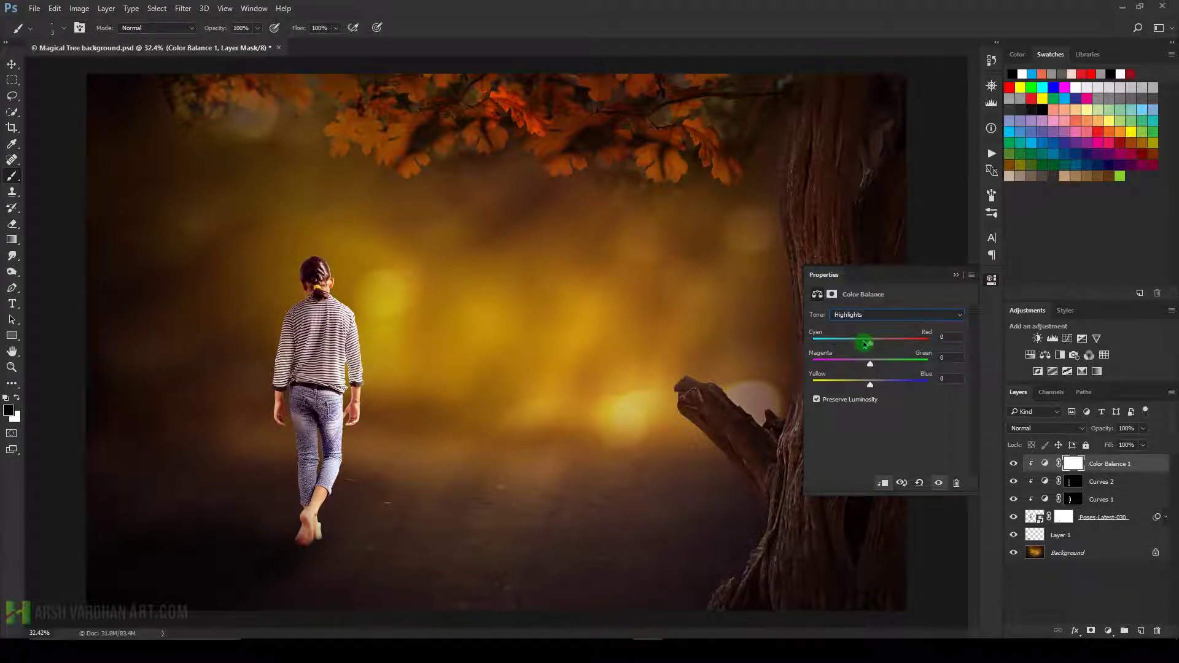
mouse_move(868, 341)
mouse_down()
mouse_move(884, 344)
mouse_move(874, 343)
mouse_up()
drag(871, 383, 863, 367)
click(1046, 466)
click(1013, 464)
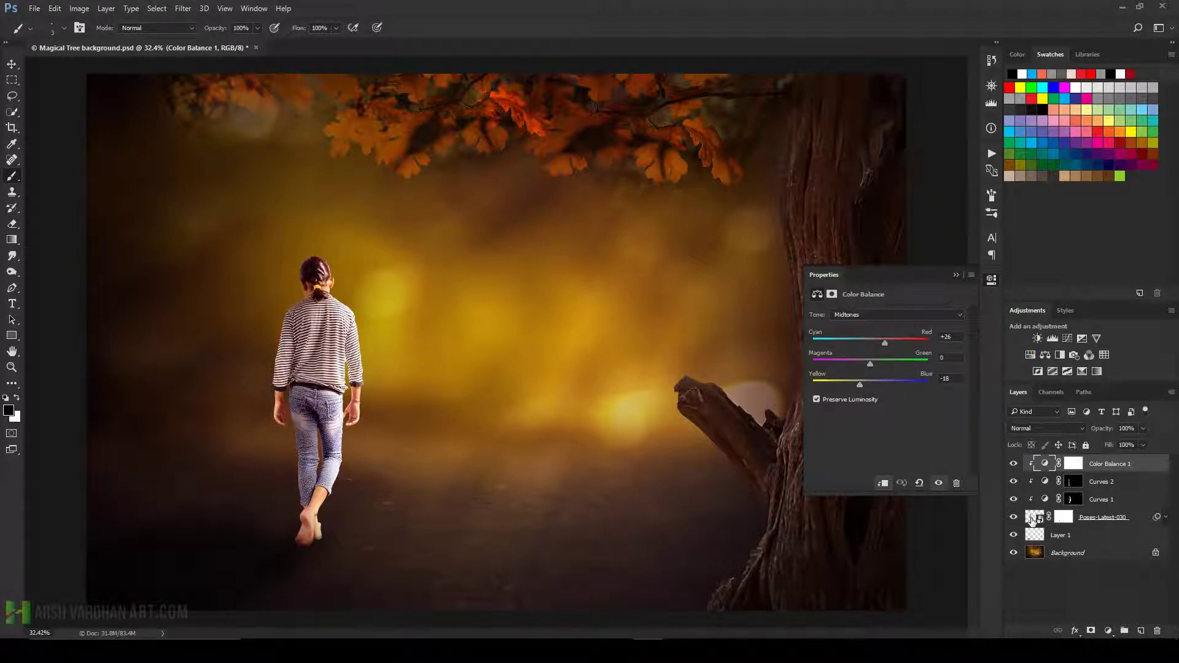
click(1093, 519)
click(1165, 517)
Lower the Whites in the girl's Camera Raw Filter to -38.
double_click(1073, 548)
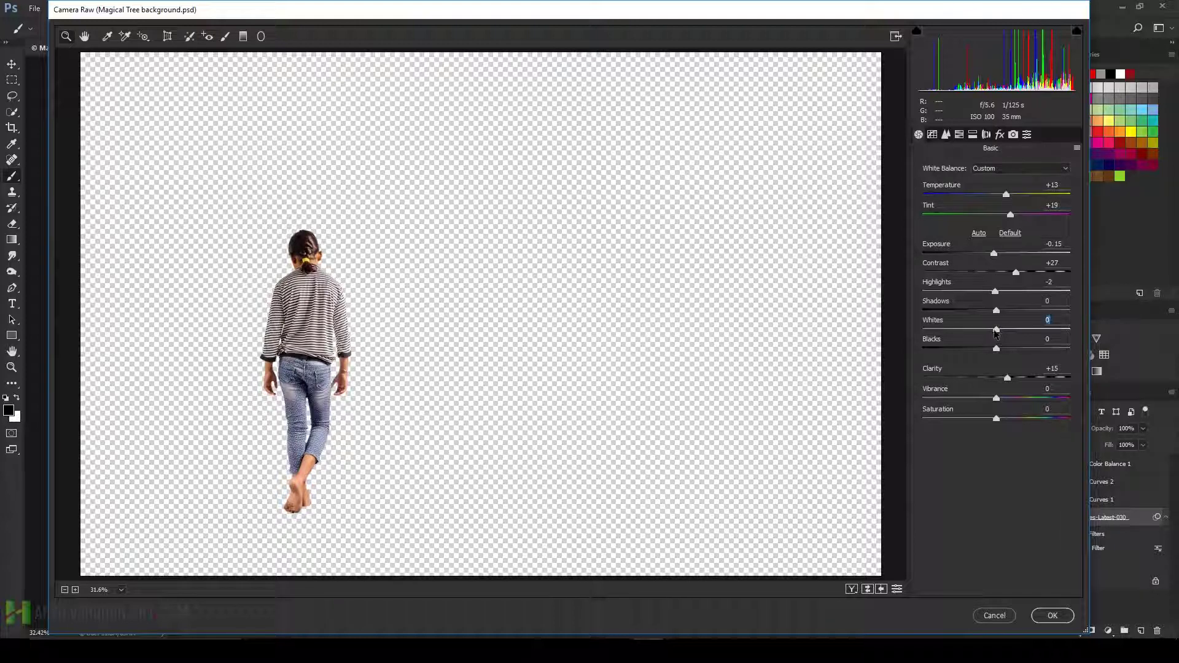
drag(997, 331, 968, 331)
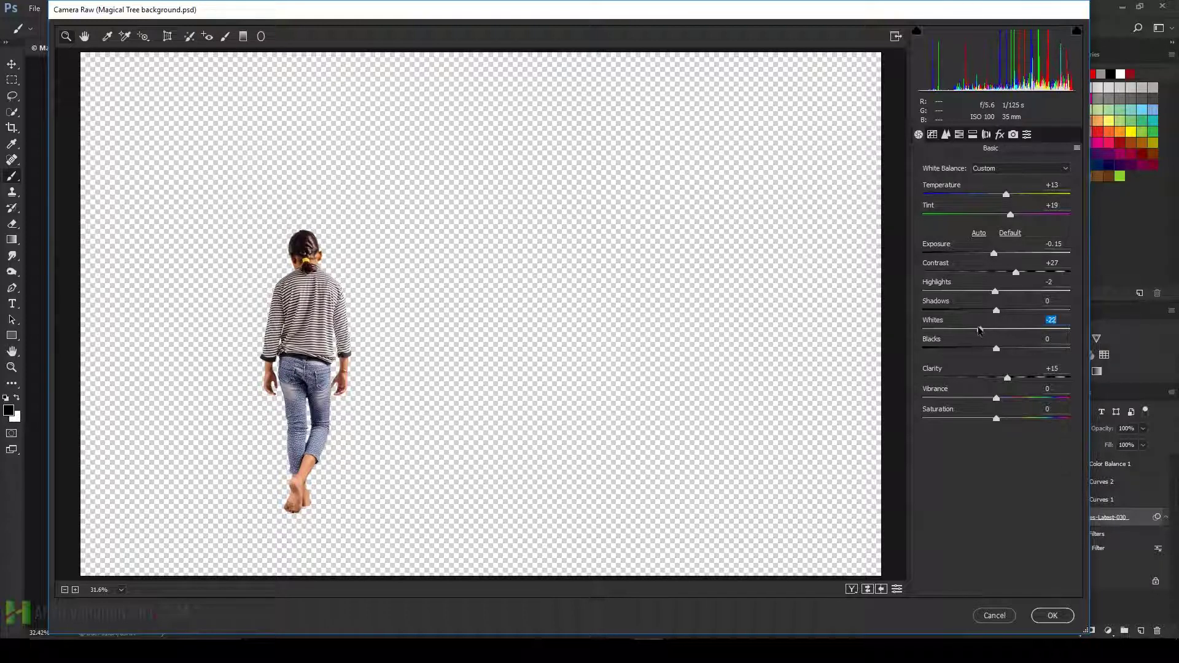
click(1052, 614)
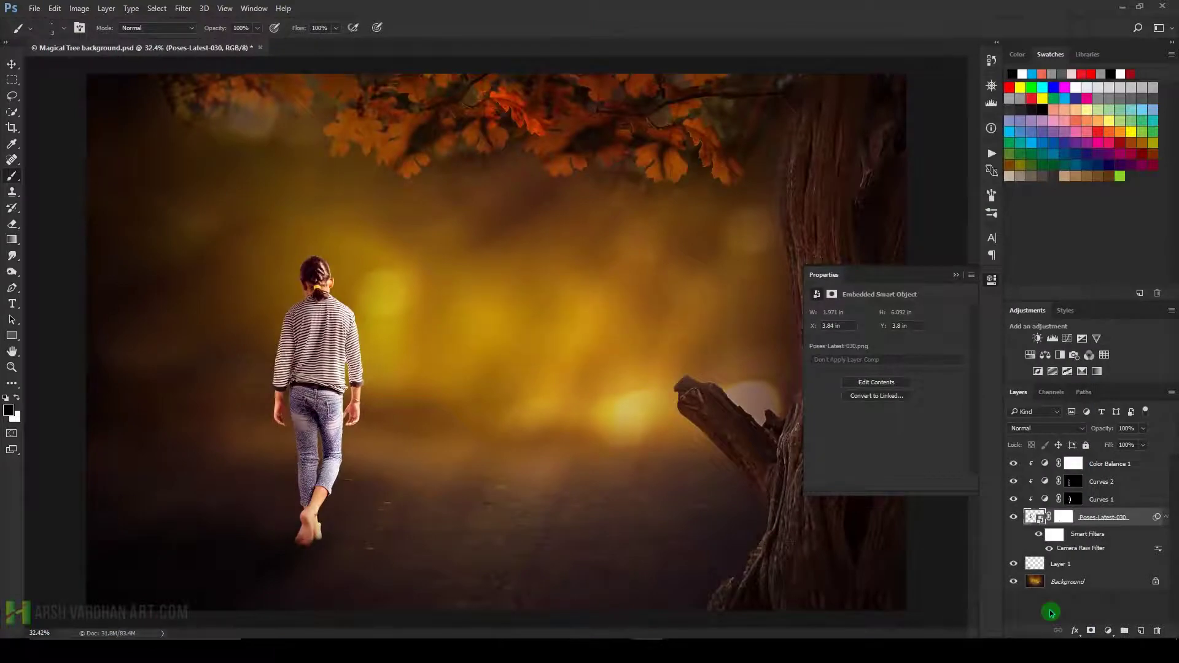
Reduce the girl's Camera Raw Exposure to -0.70 and review the whole scene.
double_click(1074, 549)
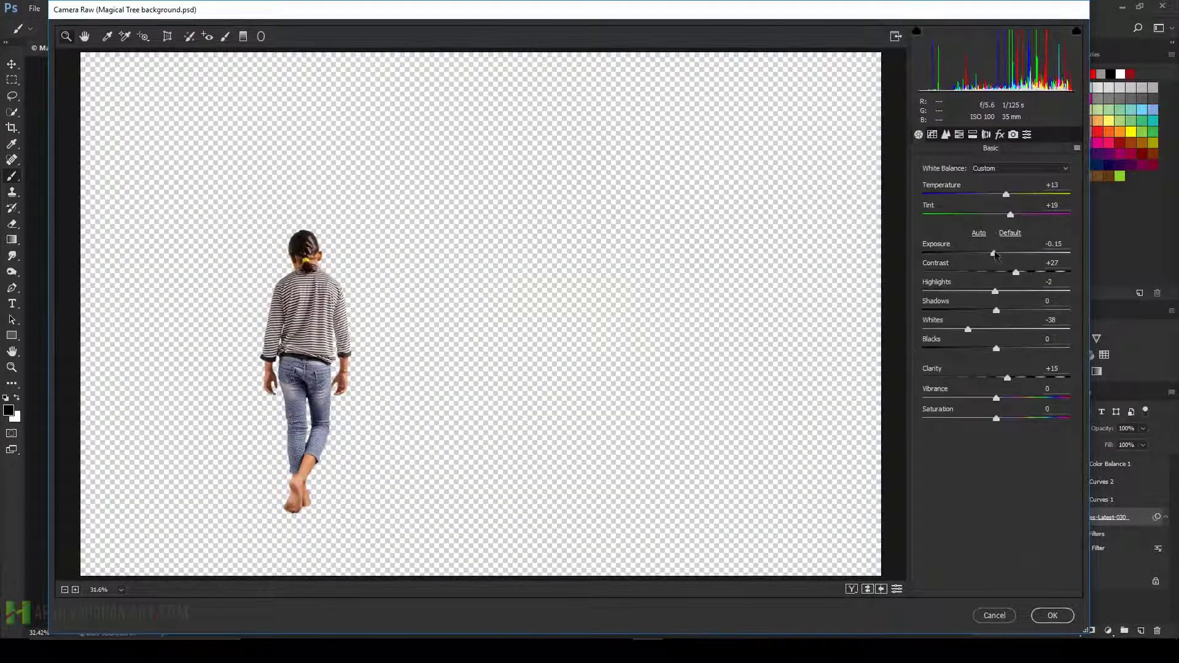
drag(994, 253, 986, 255)
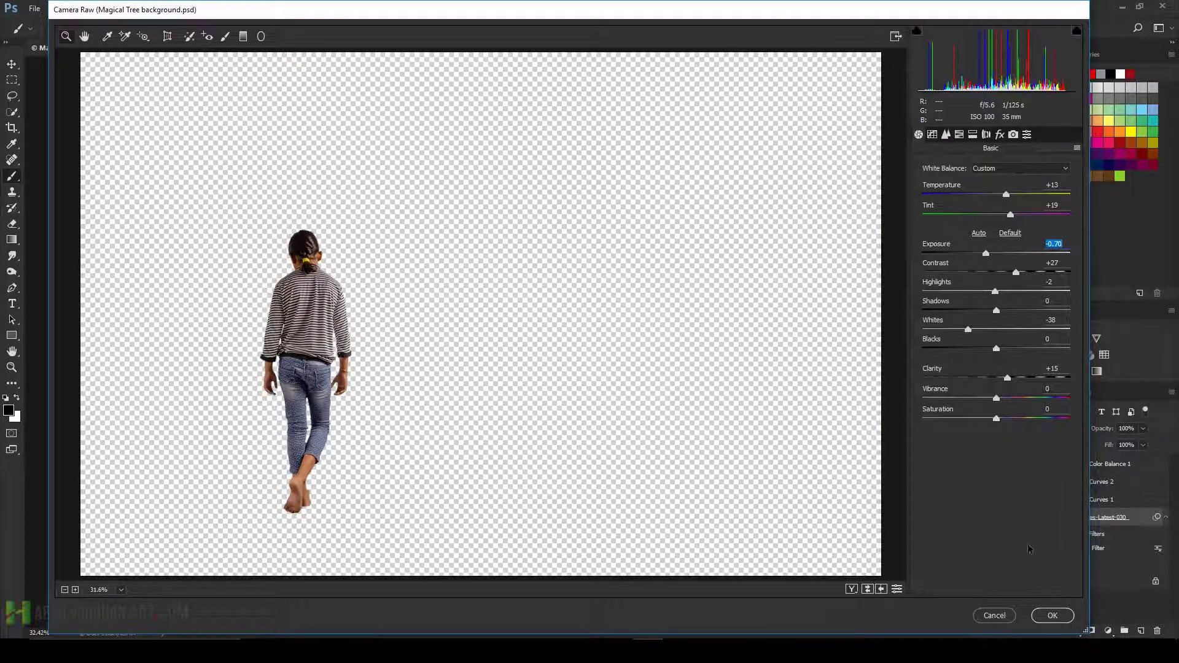
click(1053, 616)
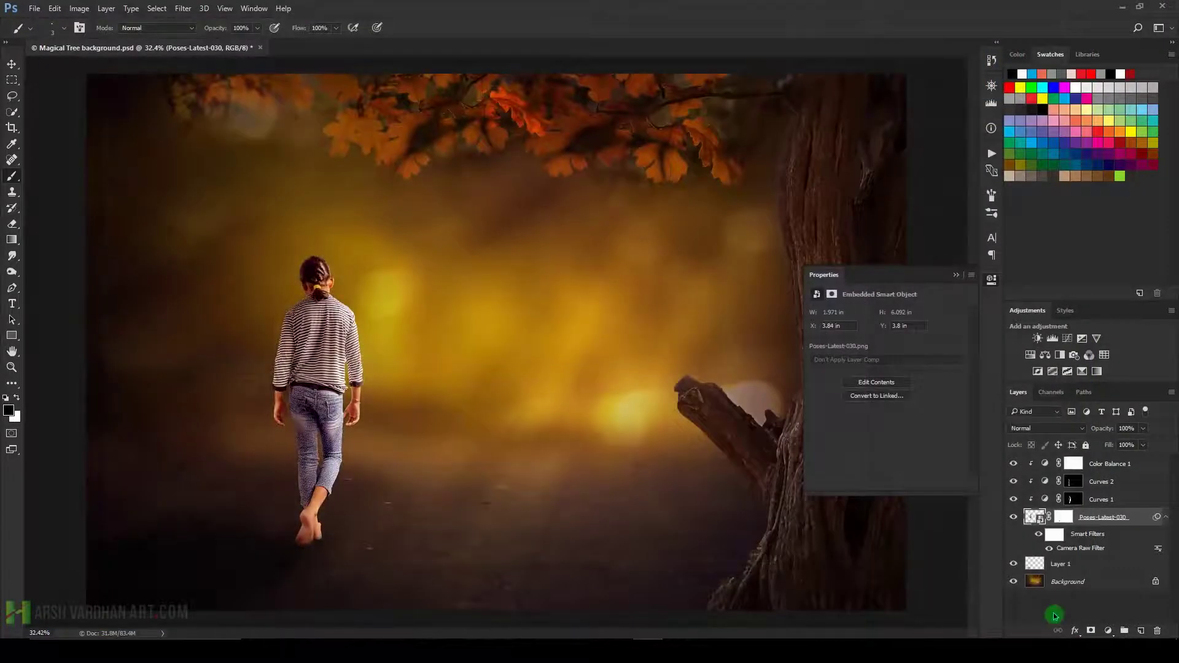
click(991, 279)
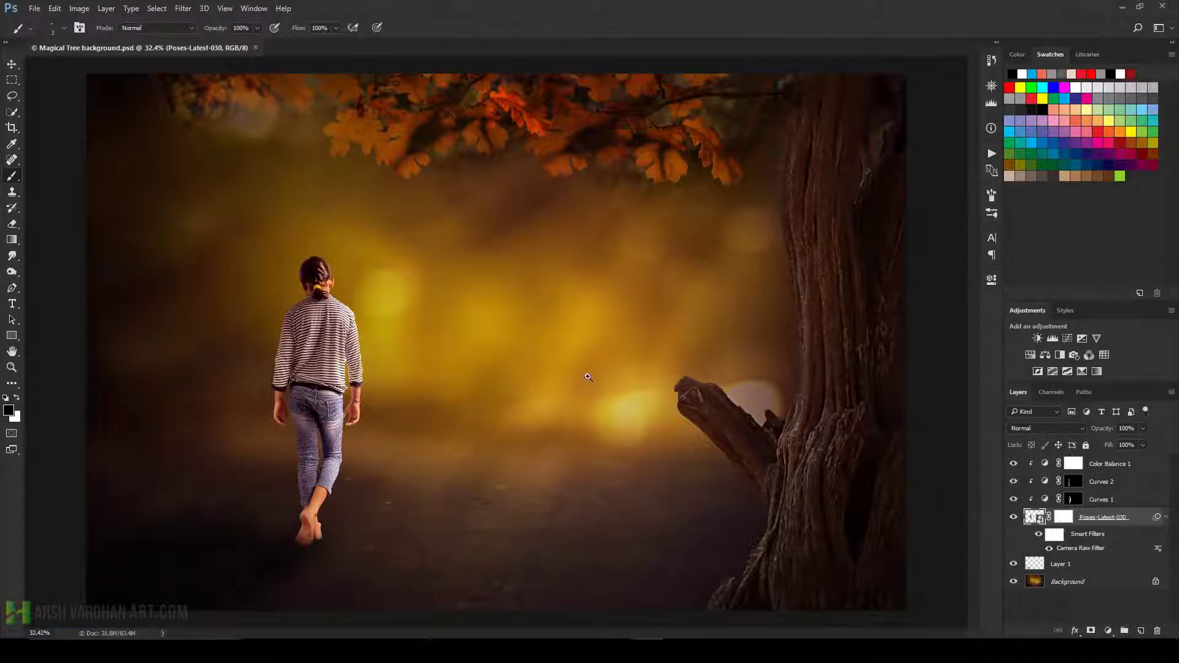
drag(589, 371, 570, 371)
drag(479, 443, 492, 442)
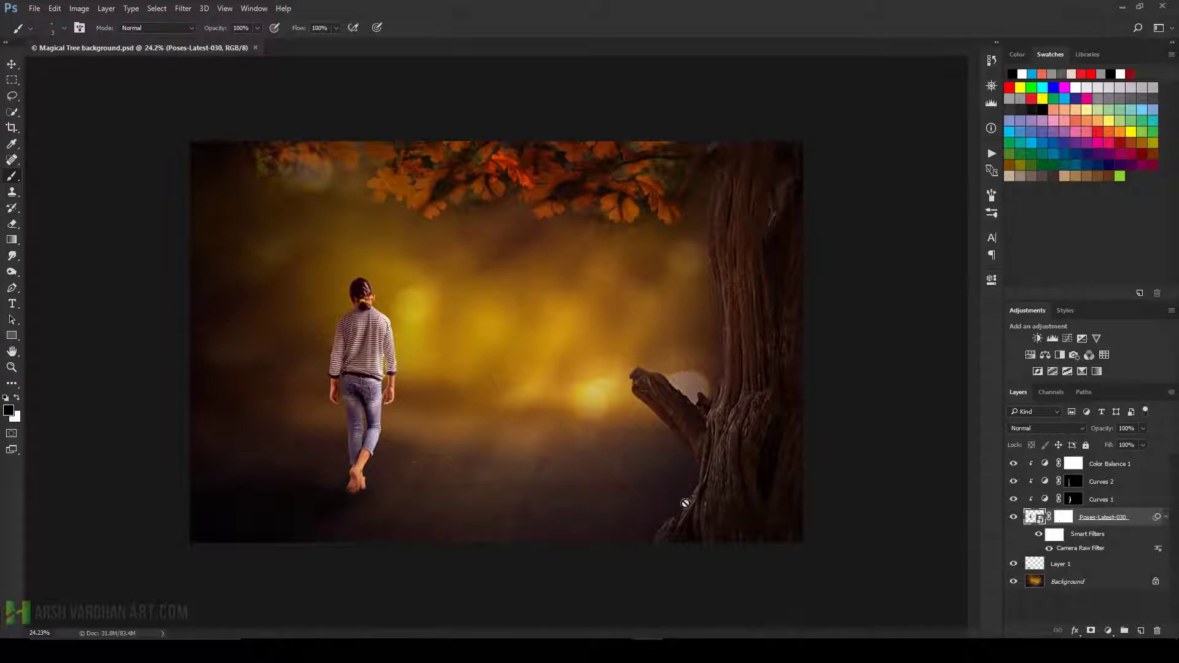
Group Layer 1 through Color Balance 1 into a group named 'girl'.
click(1165, 518)
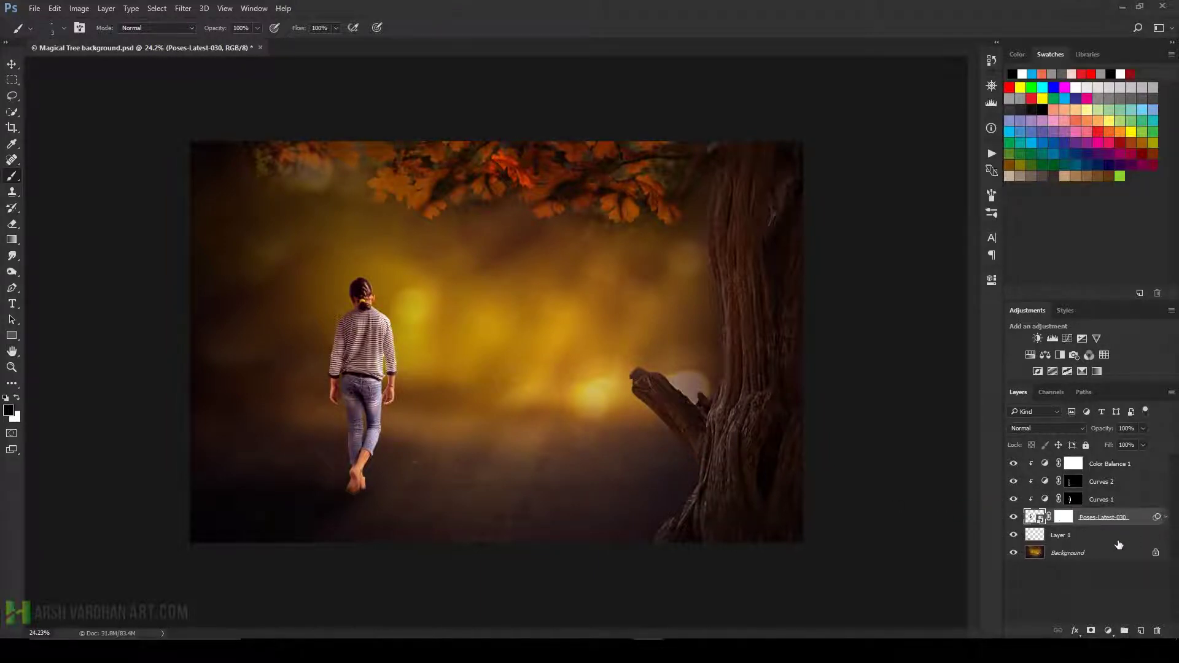
click(1056, 537)
shift+click(1104, 465)
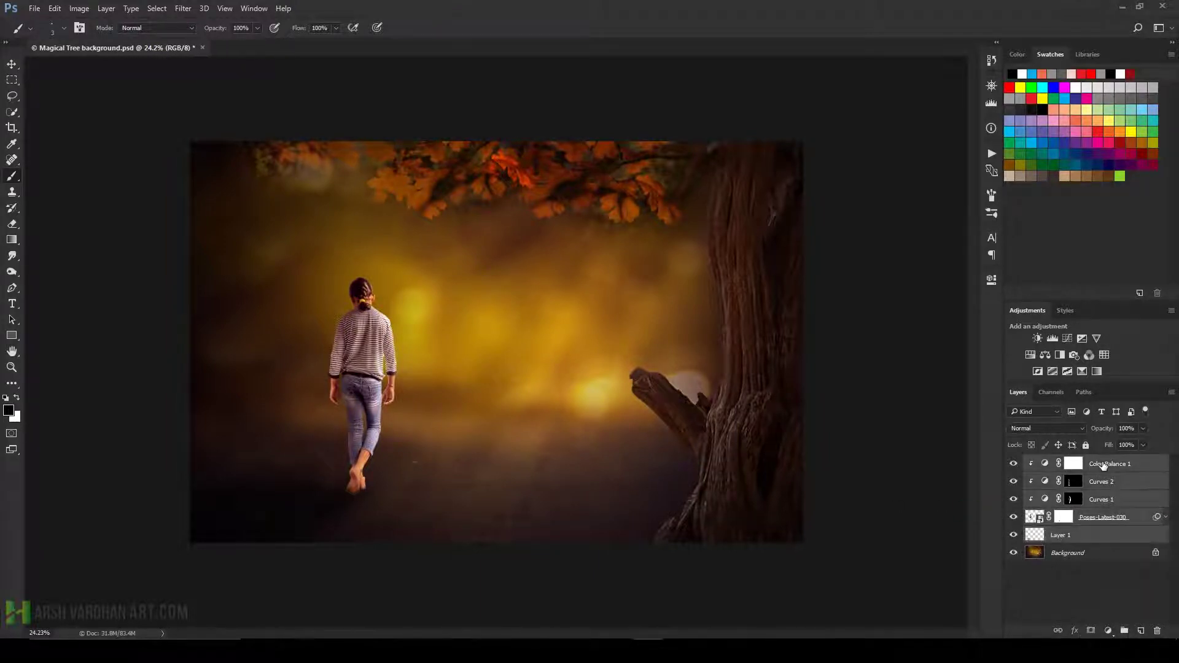
key(ctrl+g)
double_click(1058, 463)
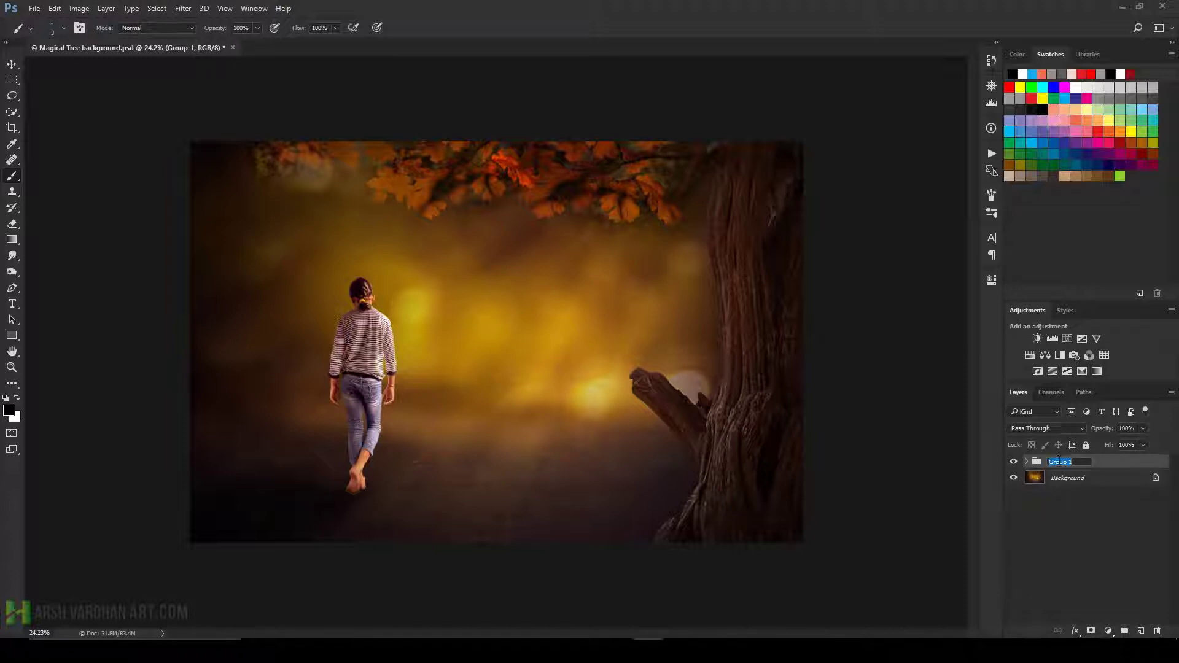
text(girl)
key(Return)
Scale the girl group down to about 81.8% and shift her right and down.
key(ctrl+t)
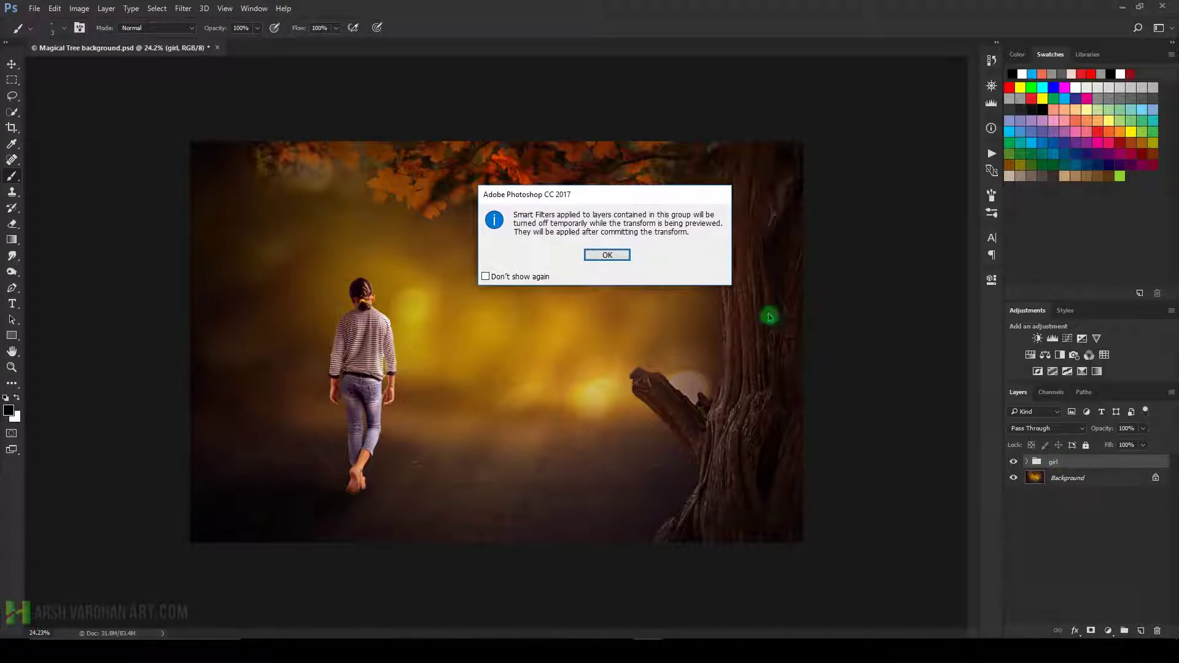
click(619, 258)
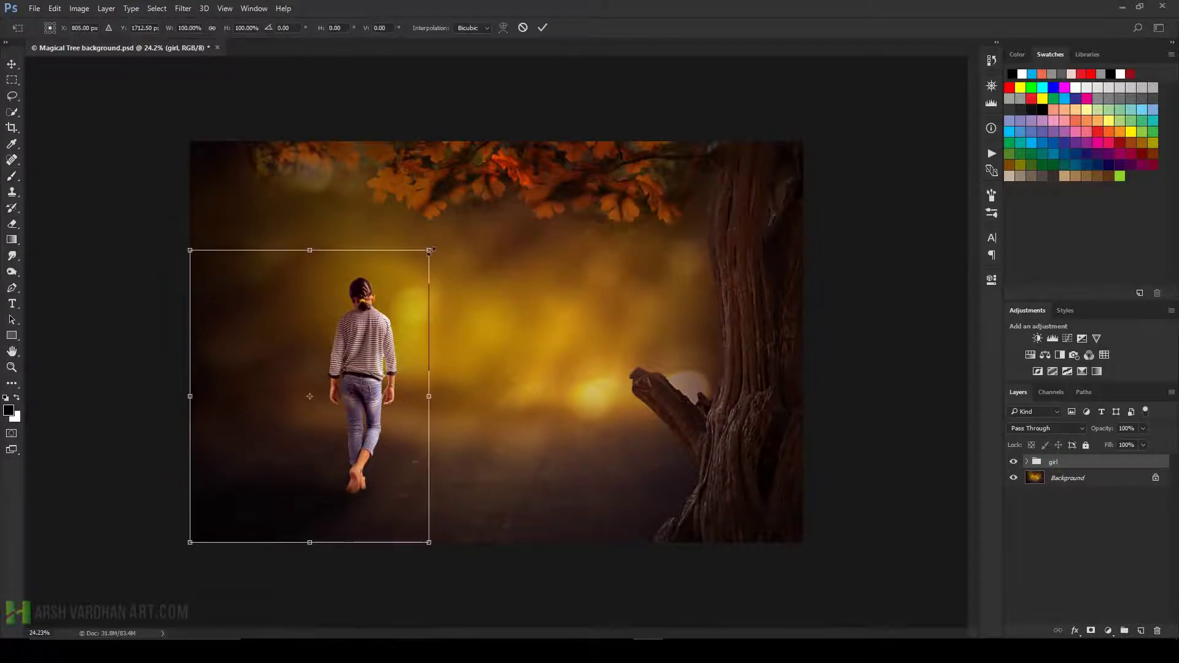
mouse_move(430, 250)
mouse_down()
mouse_move(396, 281)
mouse_move(408, 277)
mouse_up()
drag(367, 396, 374, 392)
click(12, 176)
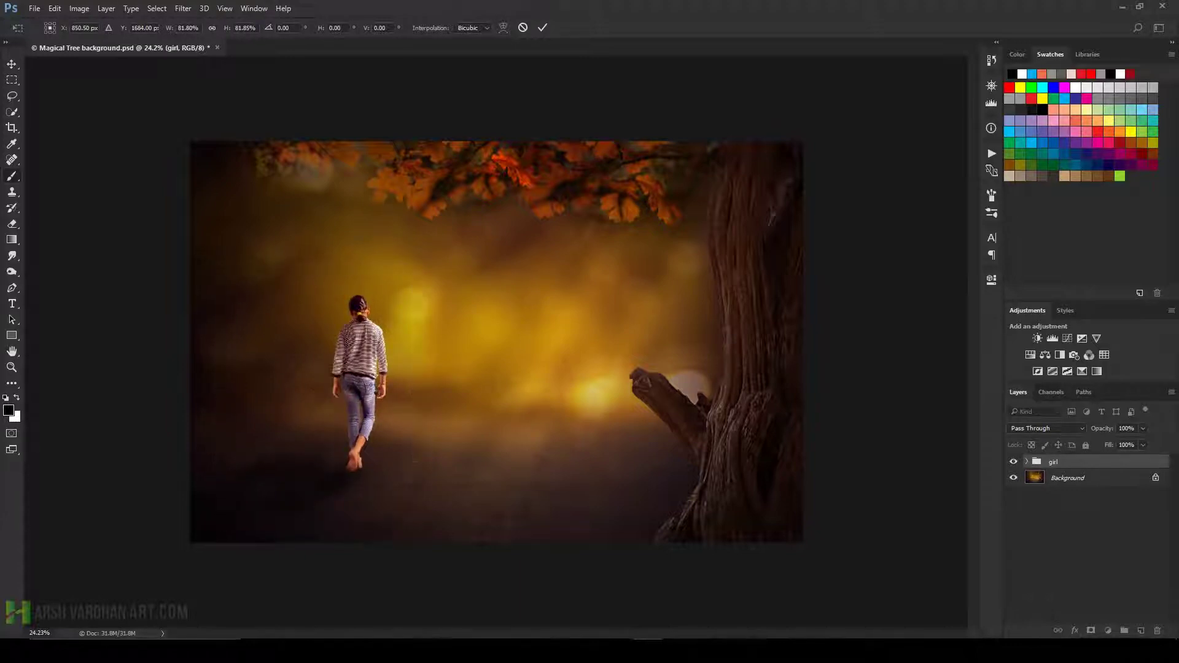
scroll(362, 357, up, 3)
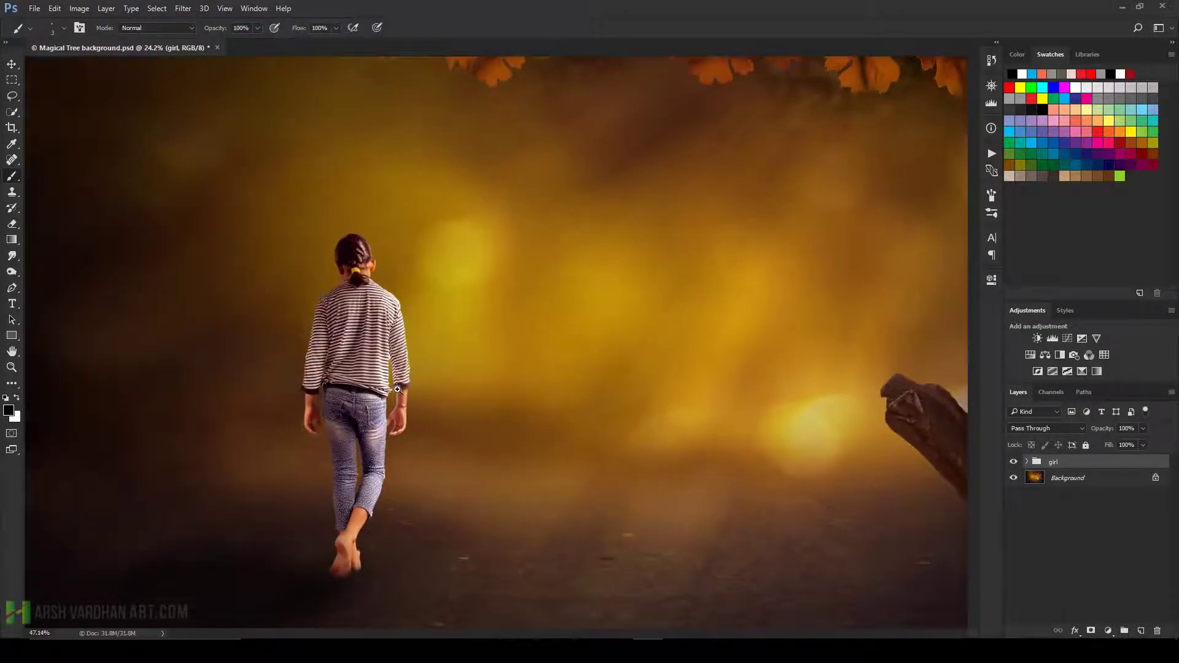
scroll(397, 389, up, 2)
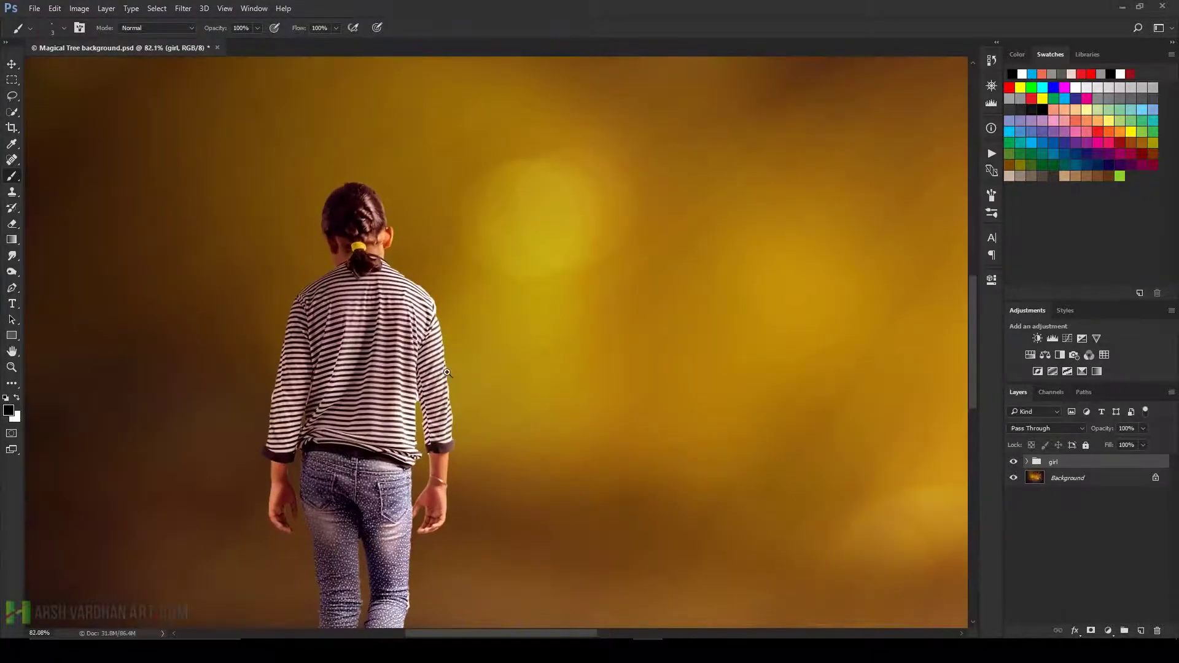
Expand the girl group and target the Poses-Latest-030 layer mask.
scroll(448, 373, up, 1)
scroll(457, 396, up, 1)
scroll(472, 429, up, 1)
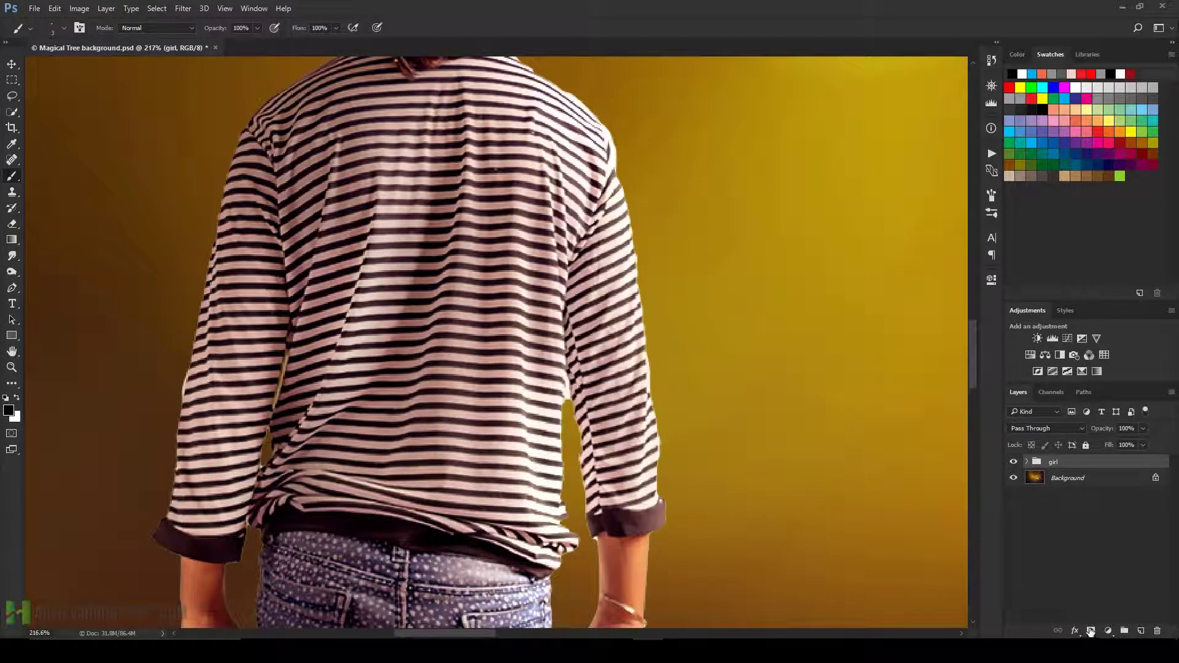
click(1026, 461)
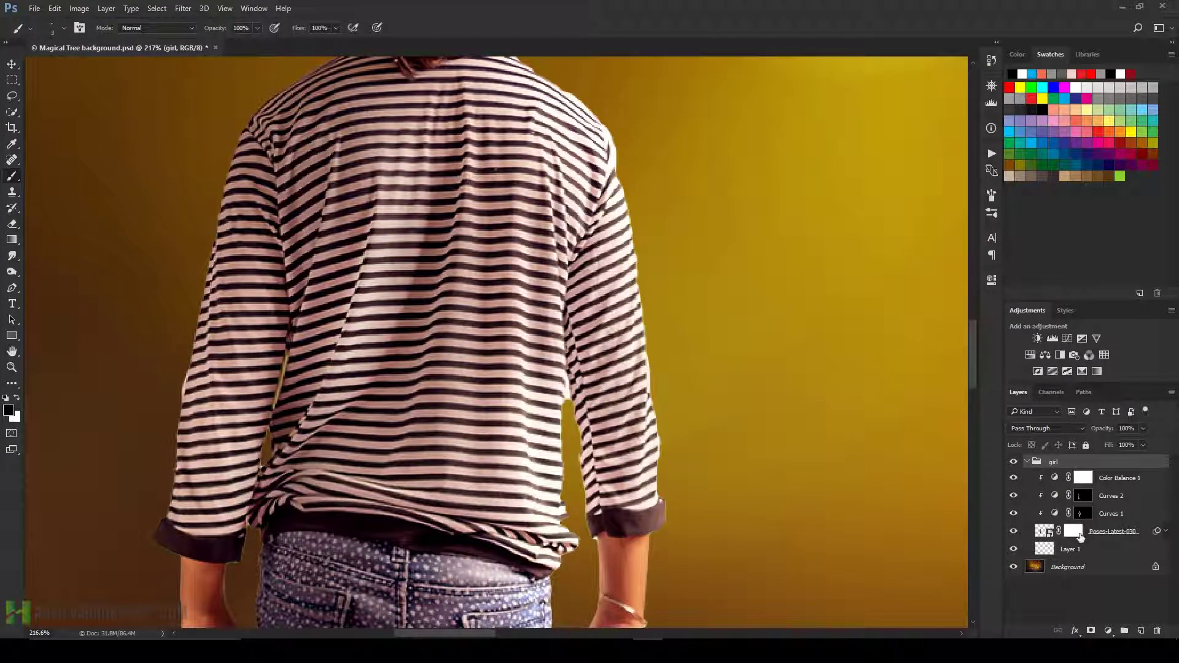
click(1080, 536)
scroll(589, 396, up, 2)
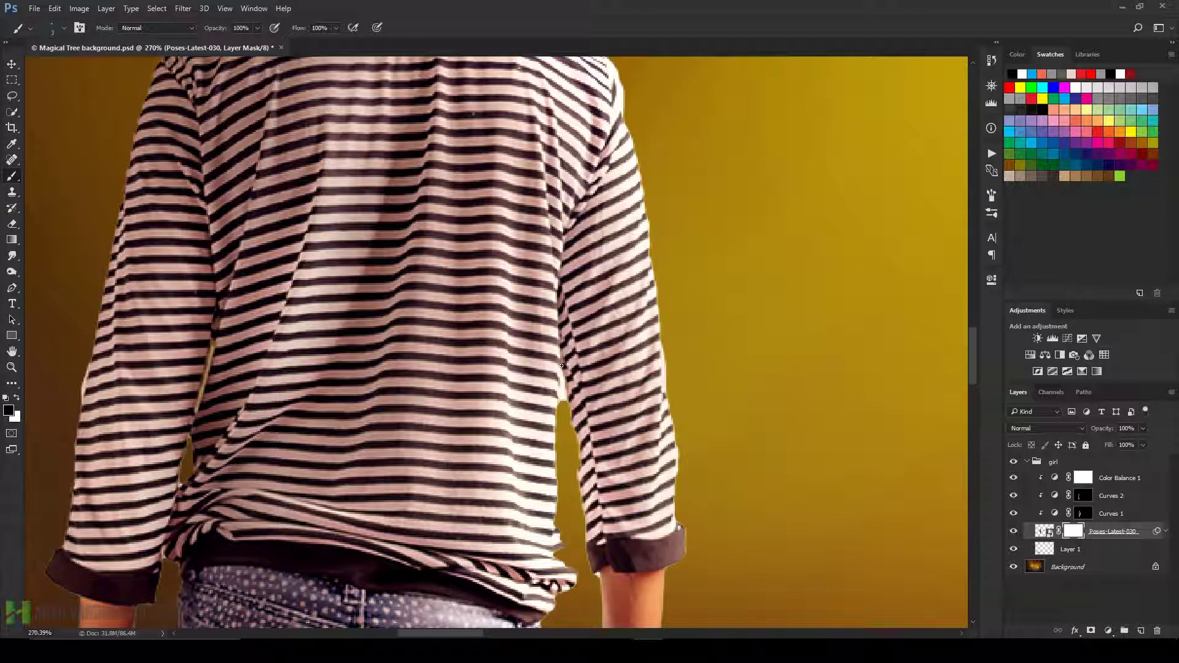
Paint black on the mask to clean the right sleeve and arm-torso edges.
drag(563, 366, 566, 400)
drag(563, 370, 559, 399)
drag(194, 412, 196, 410)
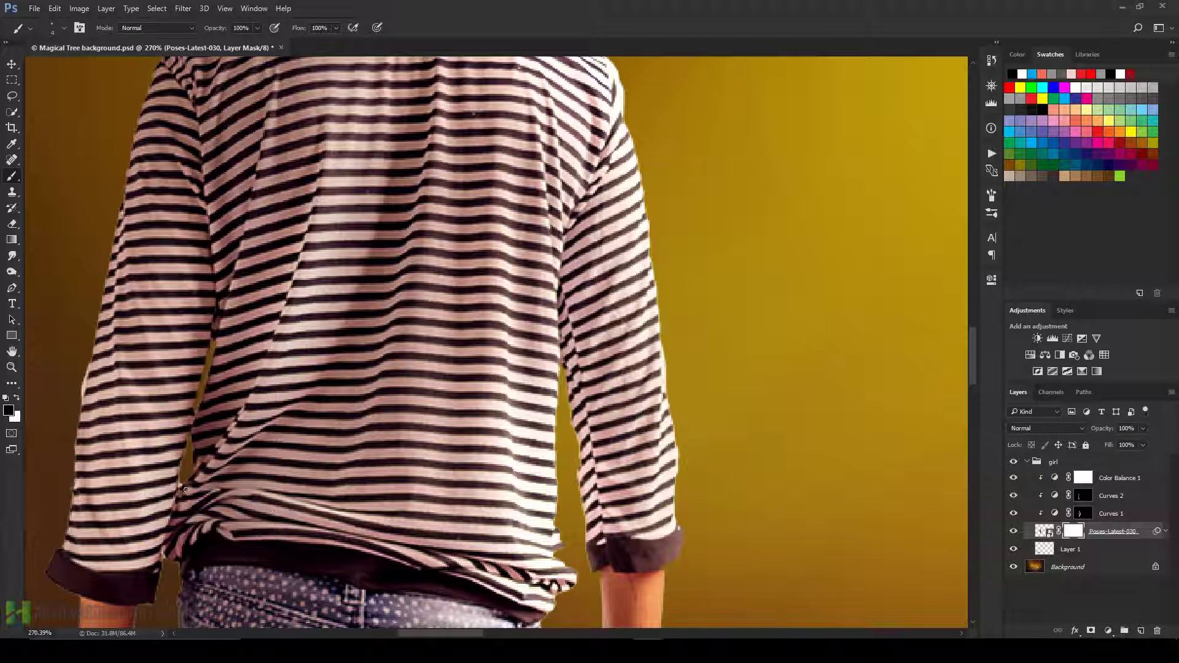
scroll(250, 579, down, 5)
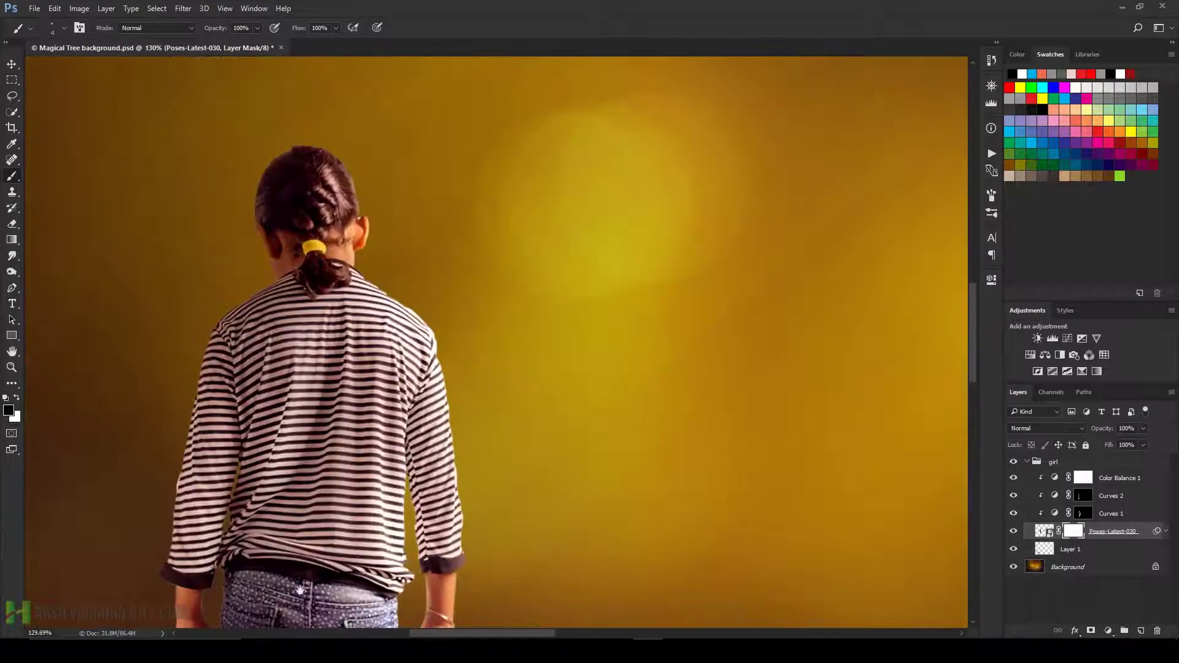
scroll(347, 442, up, 3)
scroll(342, 428, up, 2)
scroll(342, 428, down, 2)
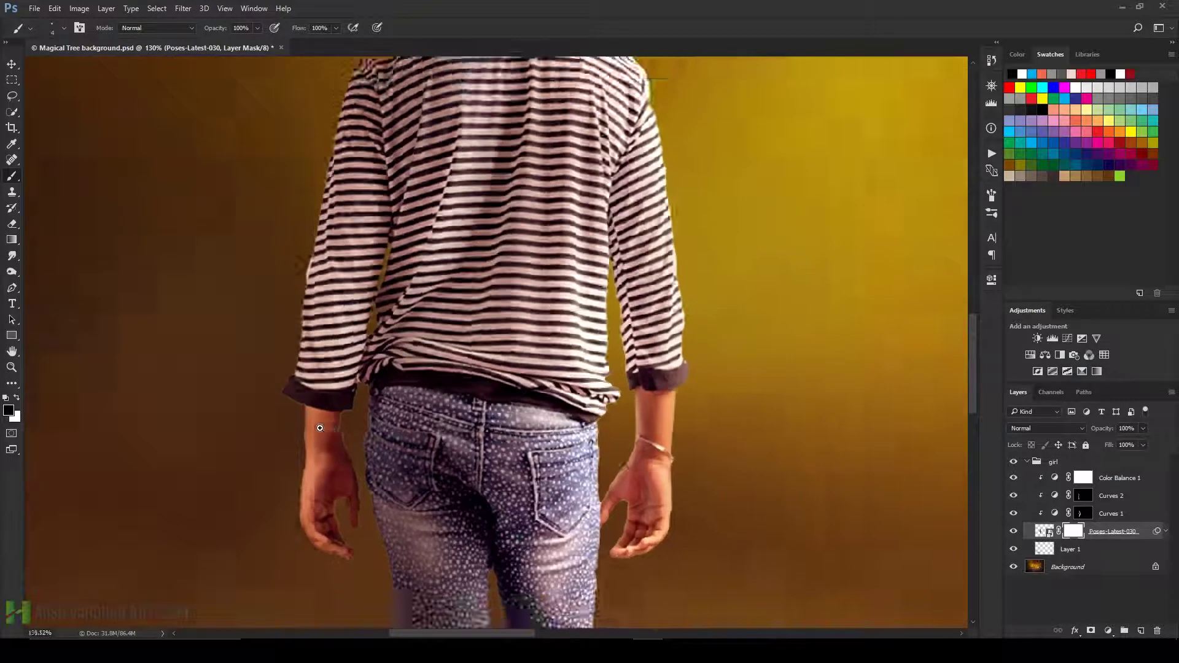
scroll(342, 428, down, 2)
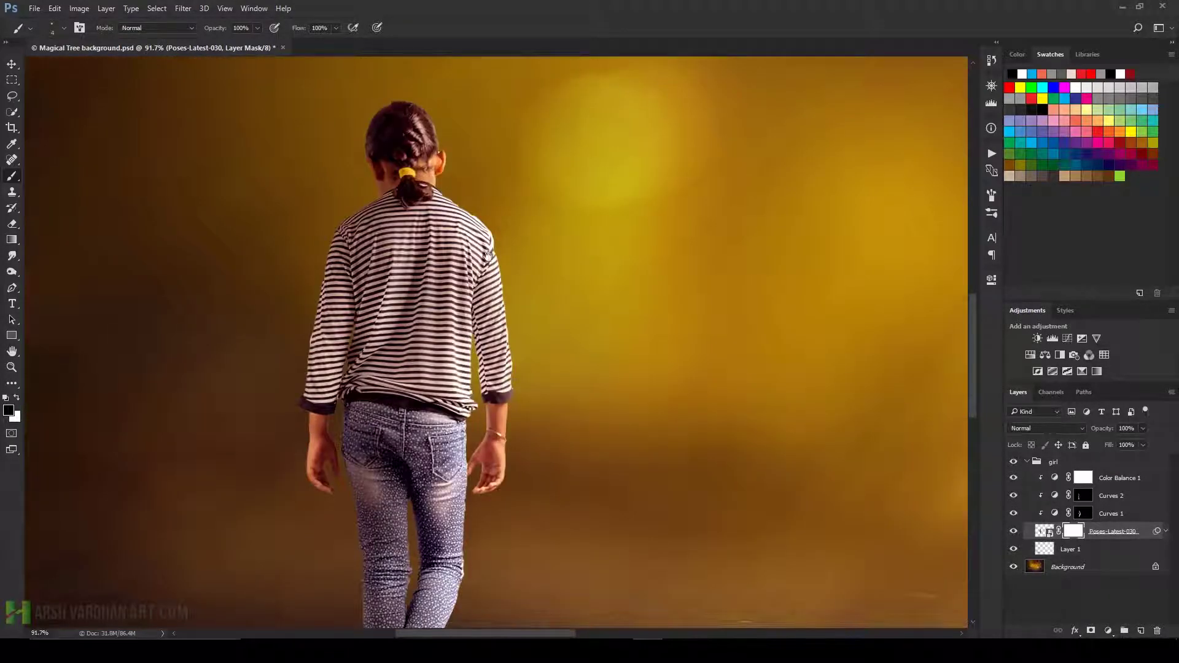
scroll(502, 337, down, 1)
scroll(444, 462, down, 3)
scroll(444, 462, up, 1)
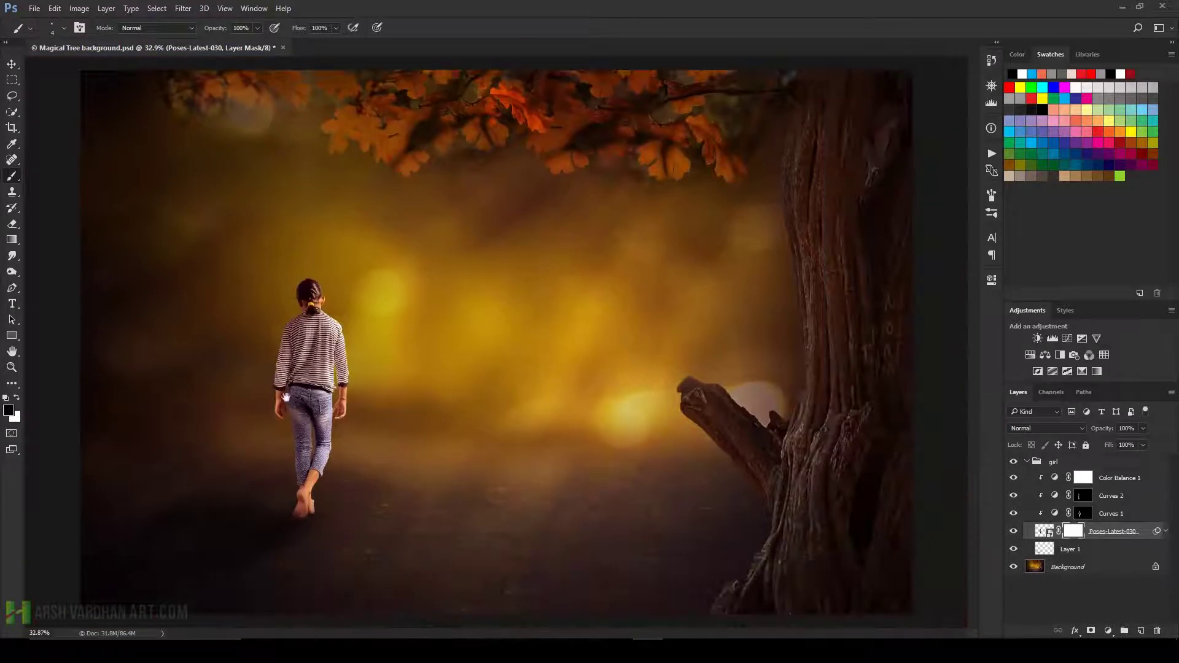
scroll(296, 307, up, 3)
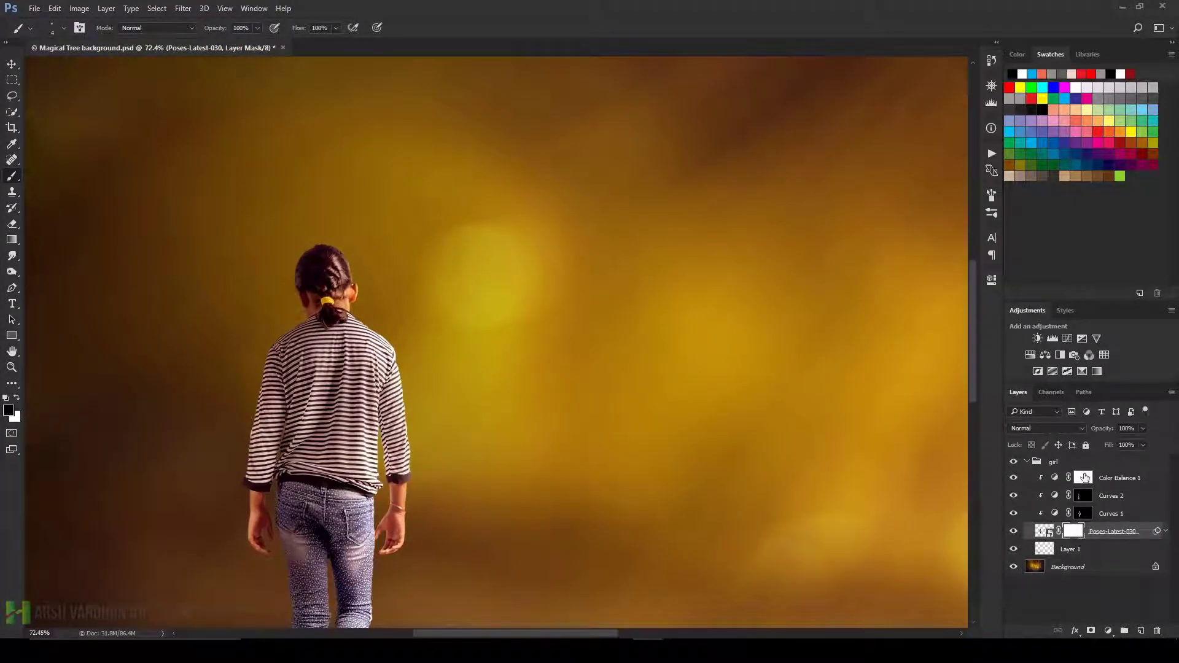
click(1078, 478)
Add a clipped Layer 2 in Hard Light mode with a salmon painting colour.
click(1141, 630)
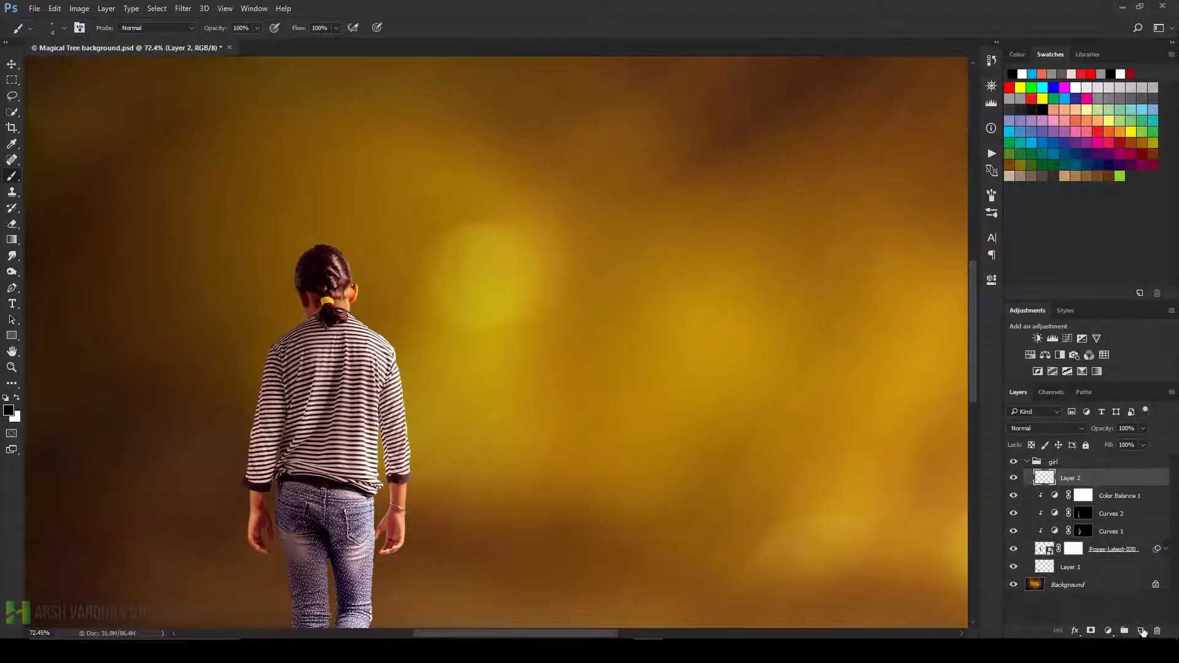
alt+click(1099, 483)
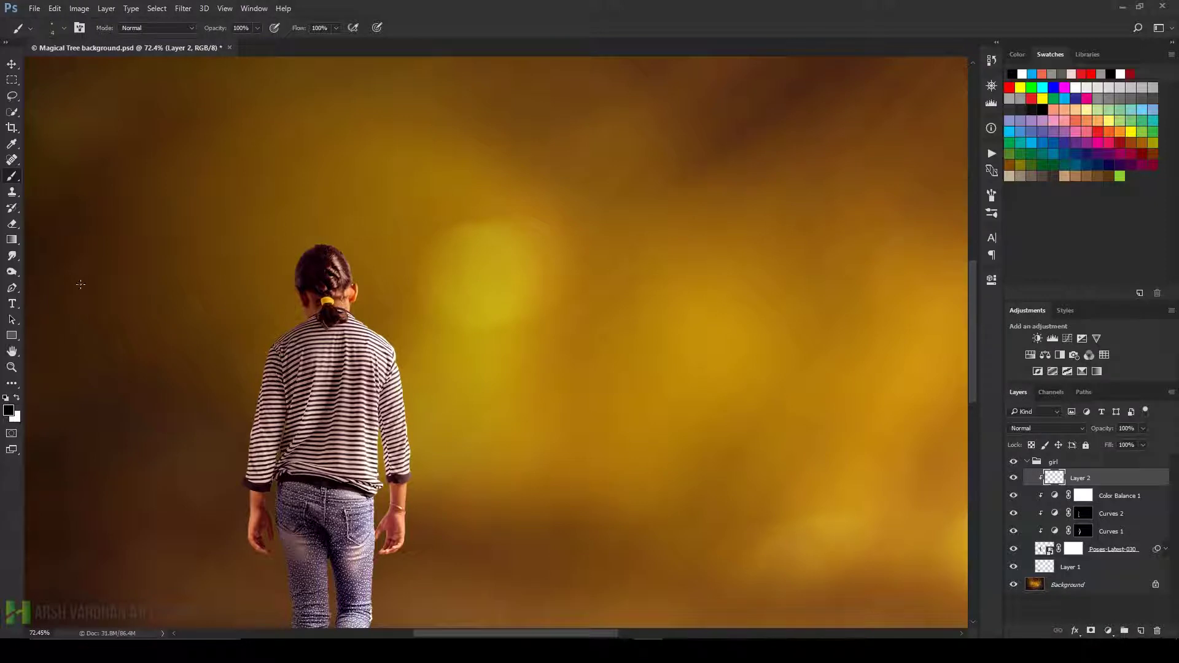
click(1049, 72)
click(1052, 429)
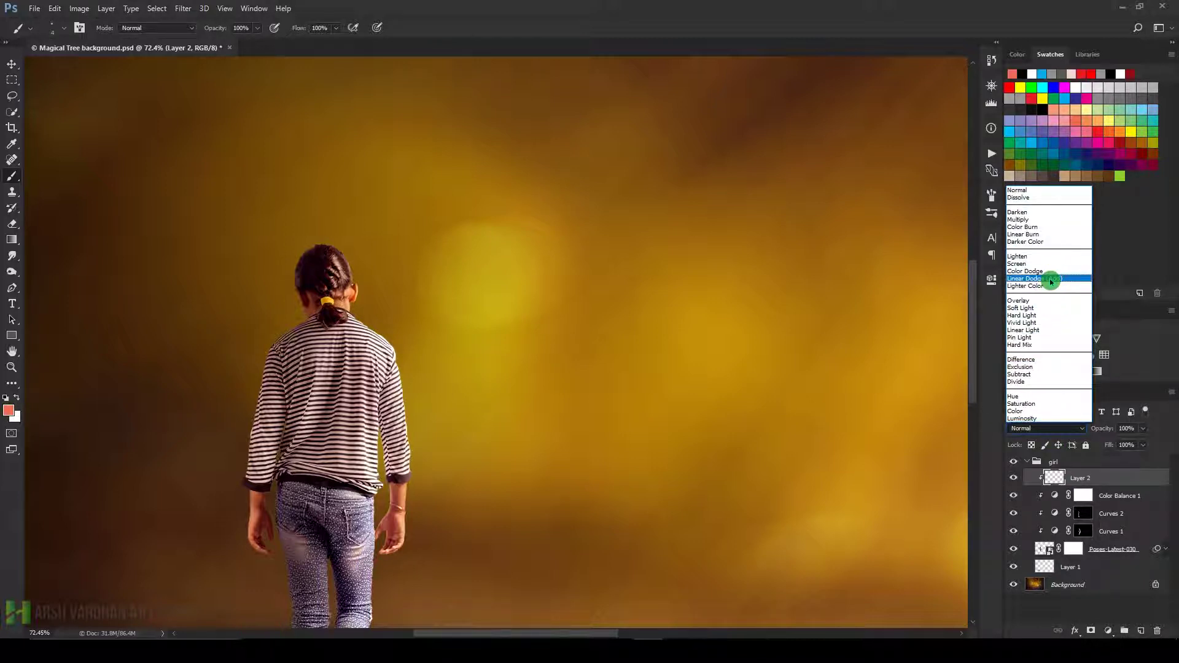
click(1040, 315)
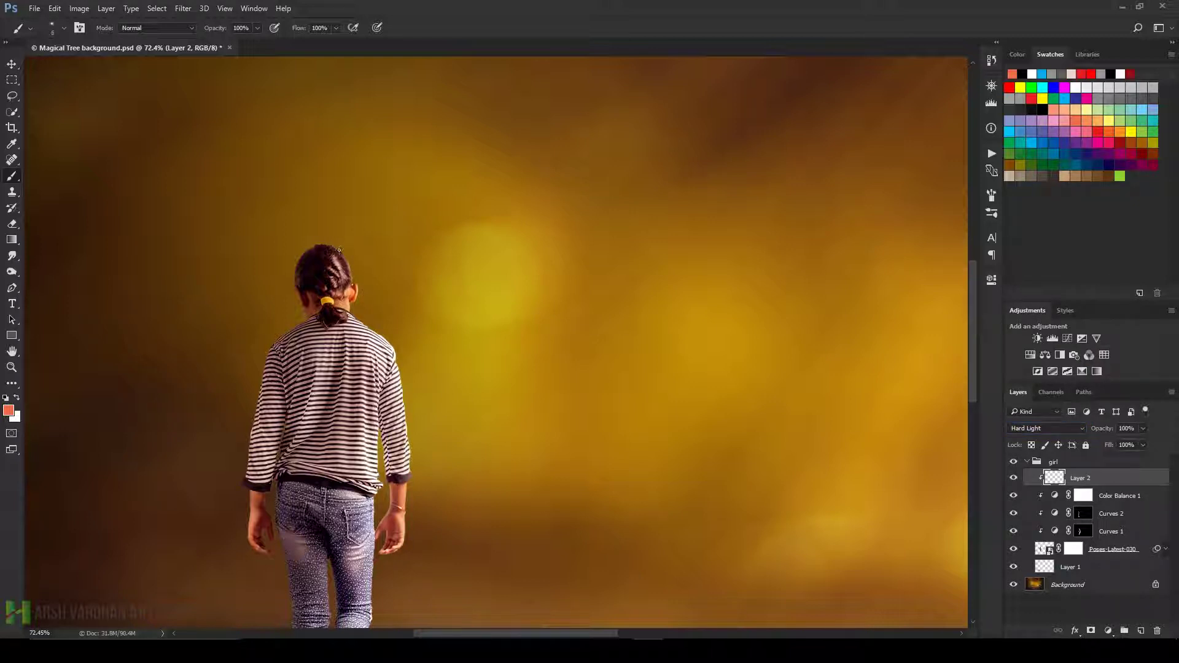
Paint a reddish rim tint on hair, knee, shin and shoulder with a 25 px brush at 50%.
key(bracketright)
key(bracketright)
key(5)
mouse_move(340, 251)
mouse_down()
mouse_move(368, 320)
mouse_move(401, 358)
mouse_move(412, 516)
mouse_move(401, 531)
mouse_move(456, 418)
mouse_up()
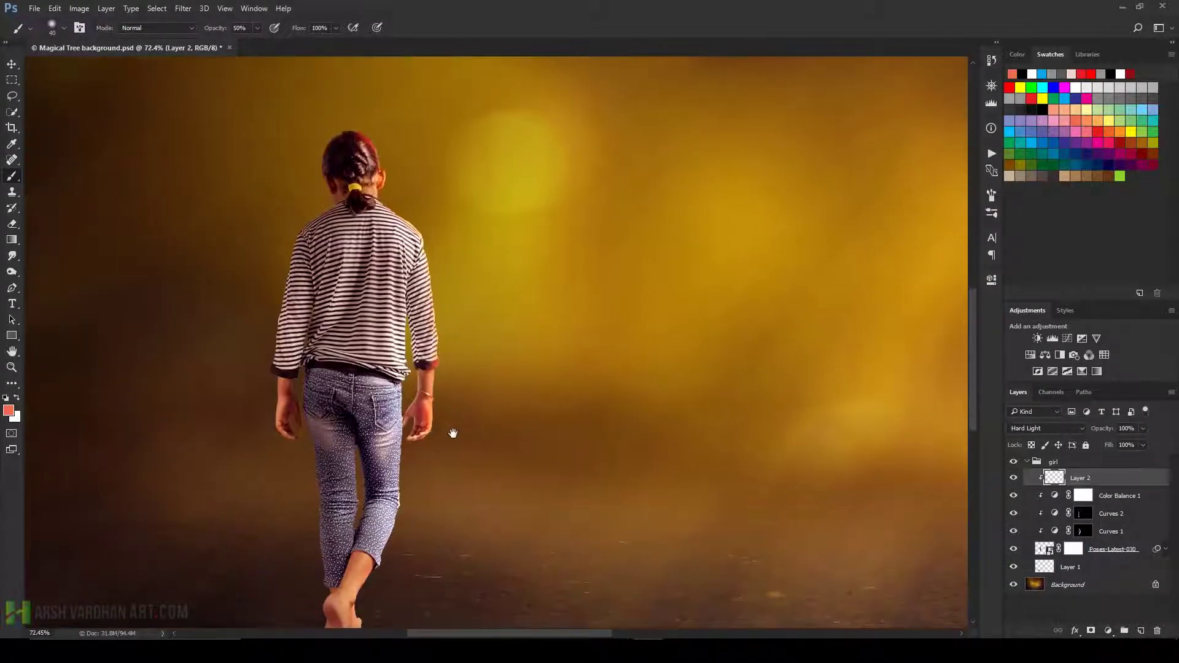
drag(428, 503, 440, 452)
drag(409, 410, 412, 467)
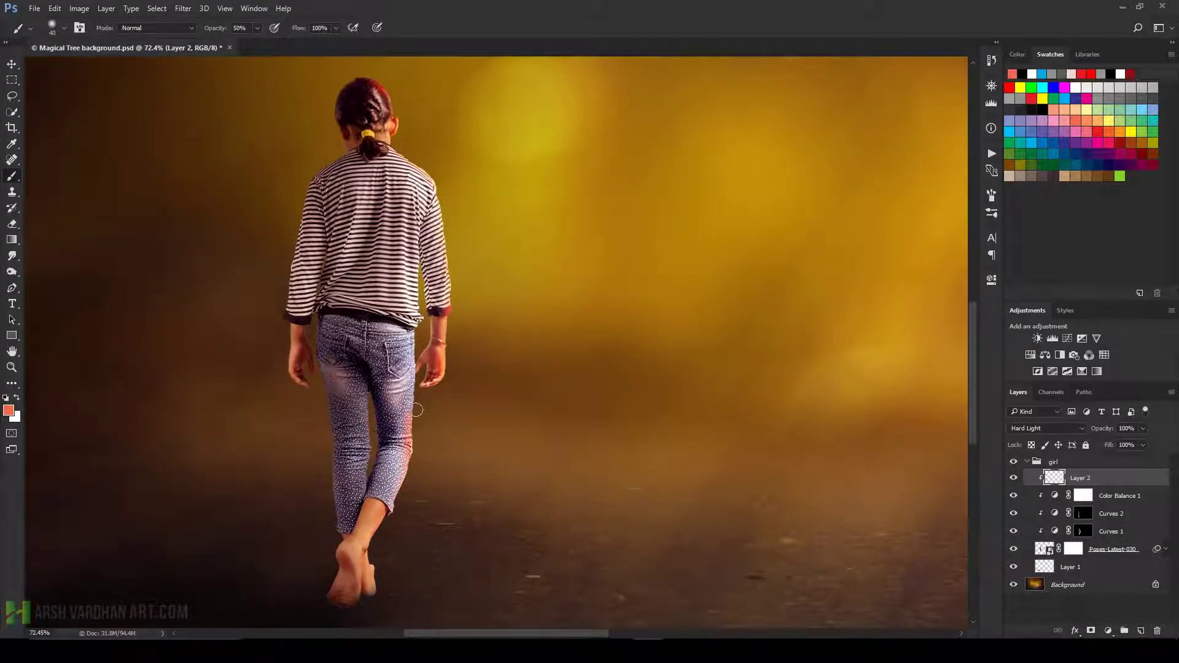
drag(405, 491, 391, 519)
drag(325, 209, 331, 282)
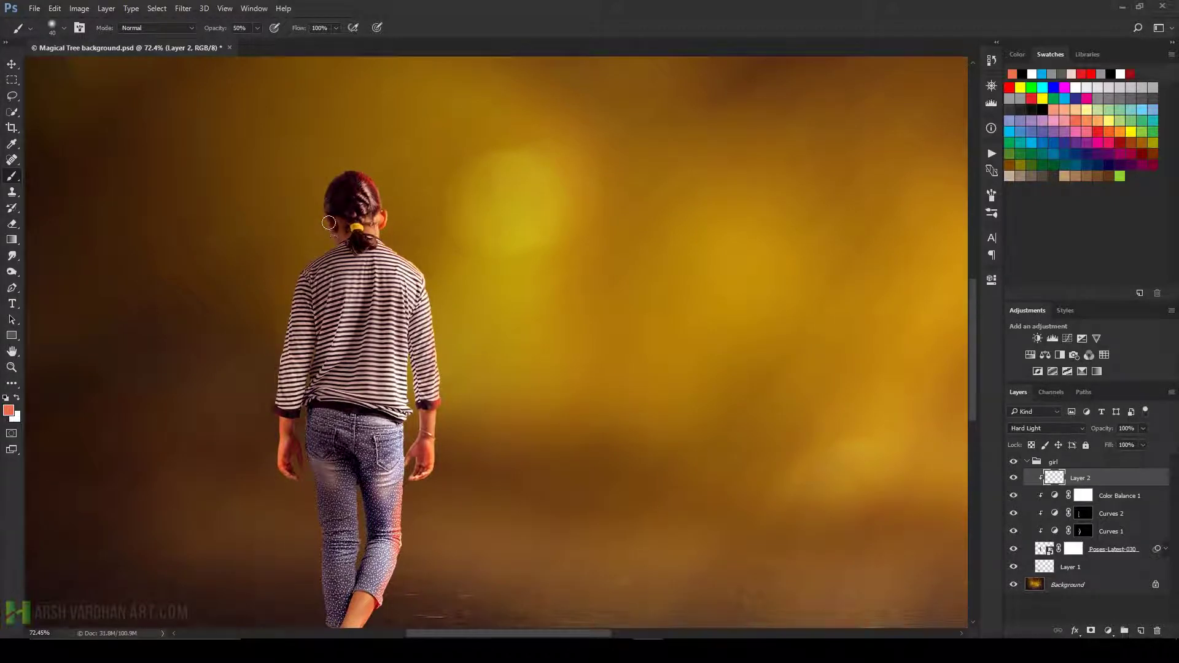
drag(325, 241, 338, 247)
scroll(399, 193, down, 3)
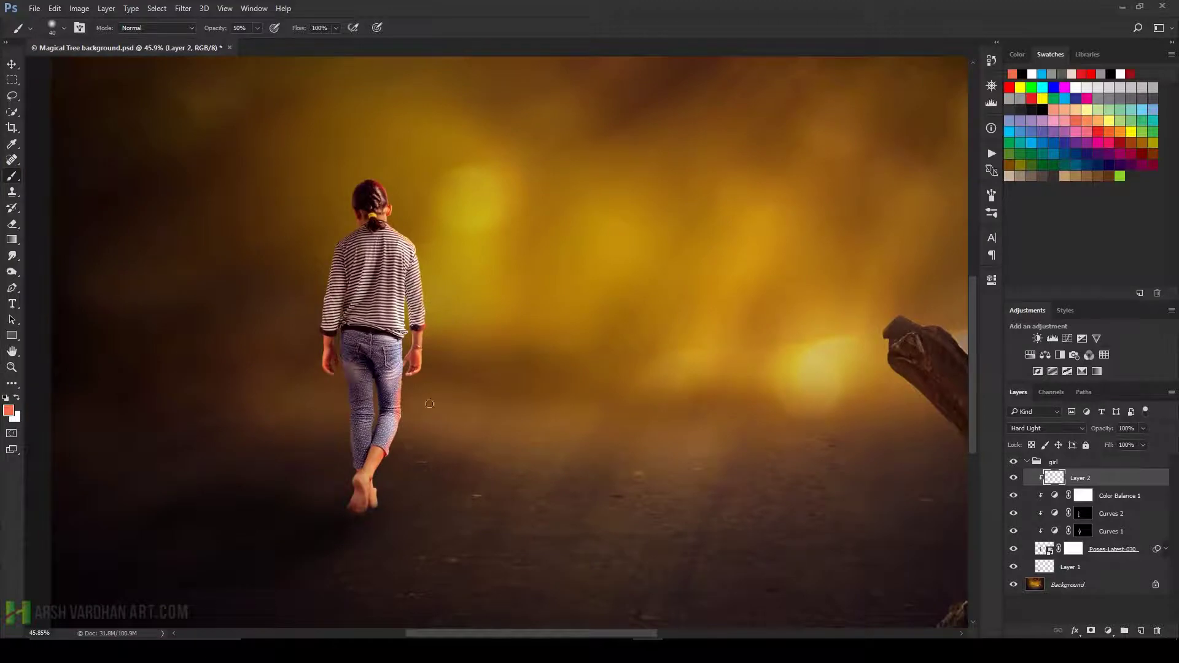
scroll(399, 417, up, 4)
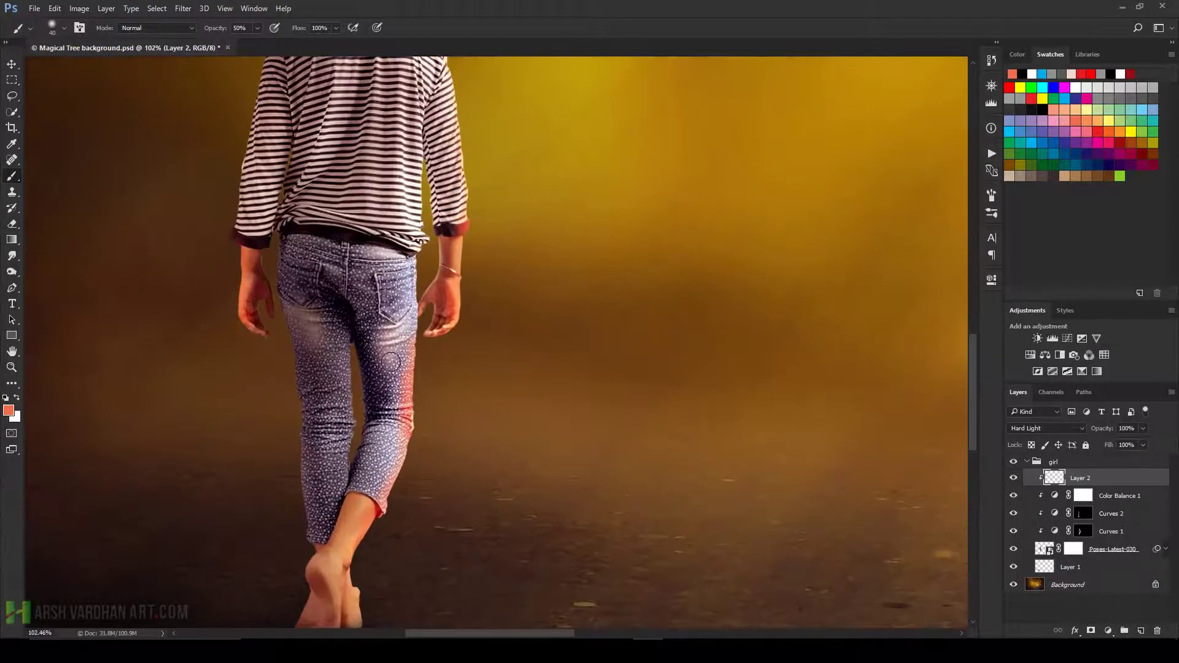
Erase the excess orange tint around the girl's right knee with a 60 px eraser.
click(12, 224)
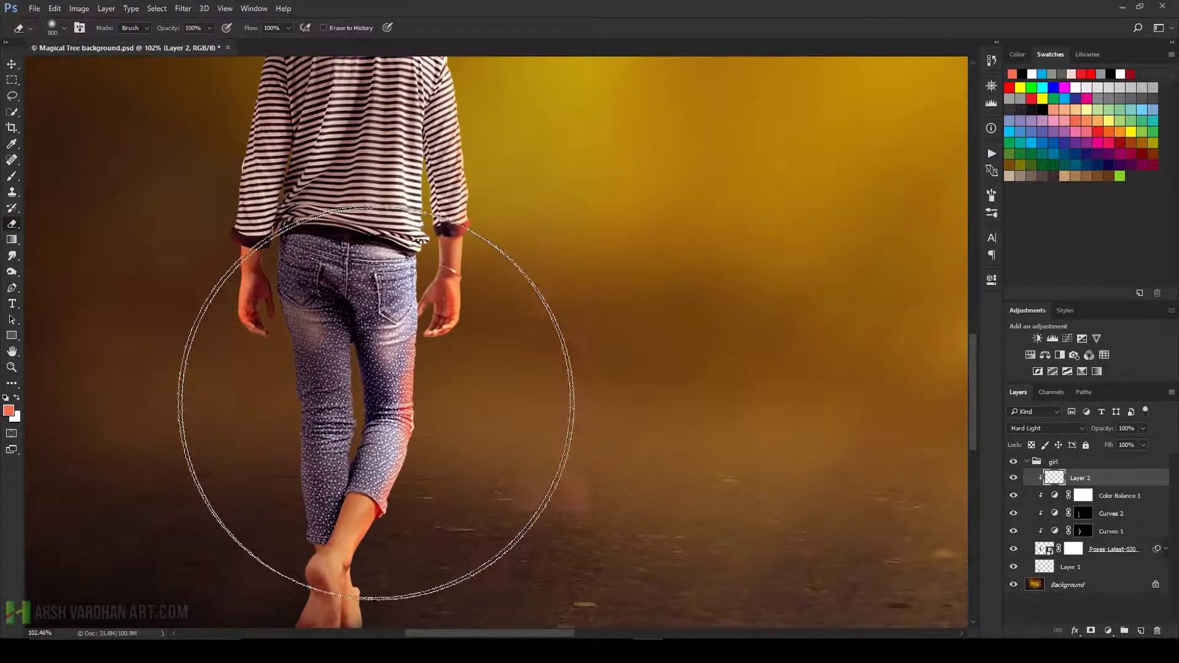
key(bracketleft)
key(bracketleft)
key(bracketleft)
key(bracketleft)
key(bracketleft)
key(bracketleft)
key(bracketleft)
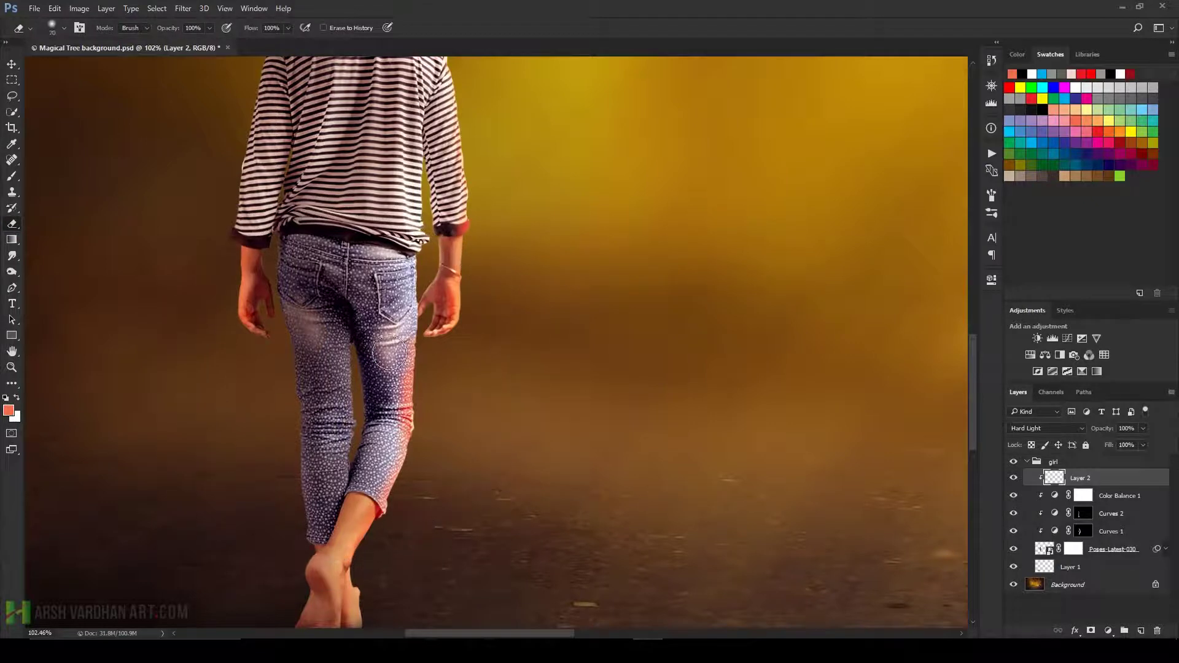
drag(399, 356, 384, 442)
drag(408, 242, 390, 424)
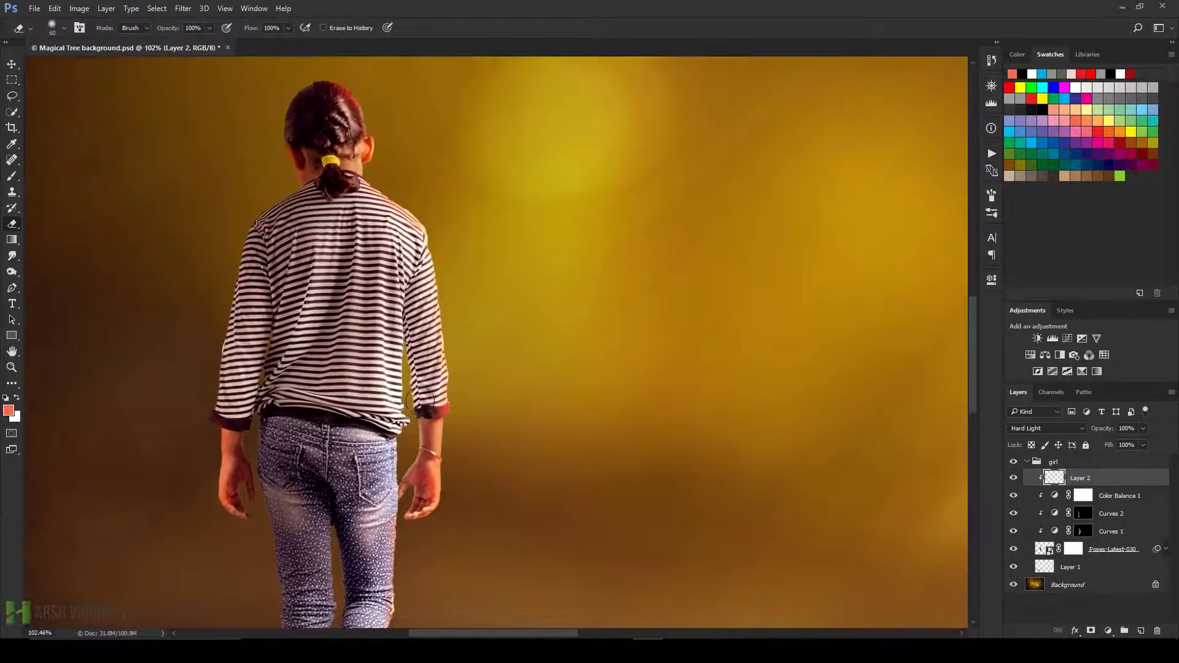
drag(344, 220, 344, 343)
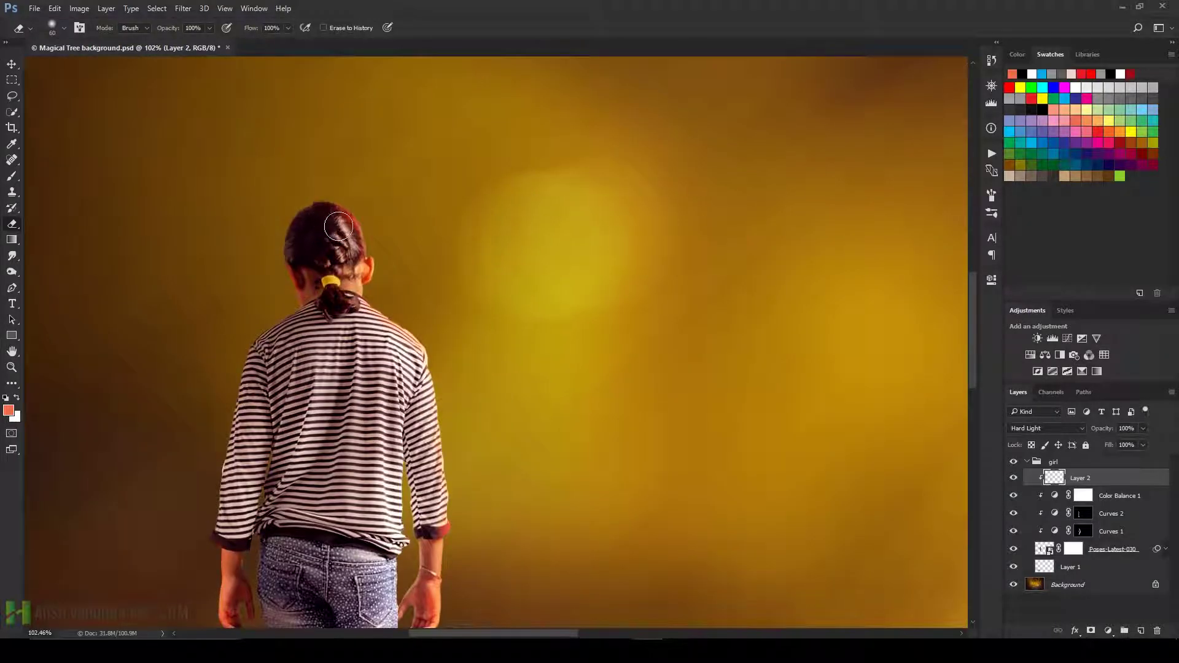
scroll(634, 408, down, 5)
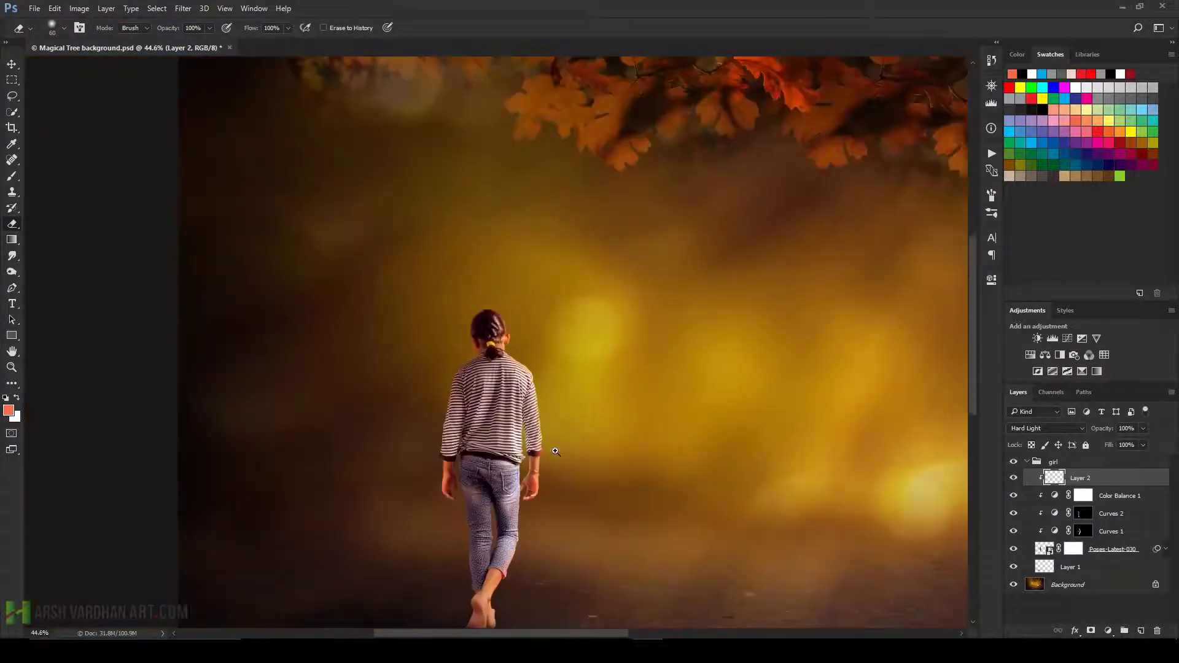
mouse_move(566, 410)
mouse_down()
mouse_move(566, 315)
mouse_move(584, 413)
mouse_up()
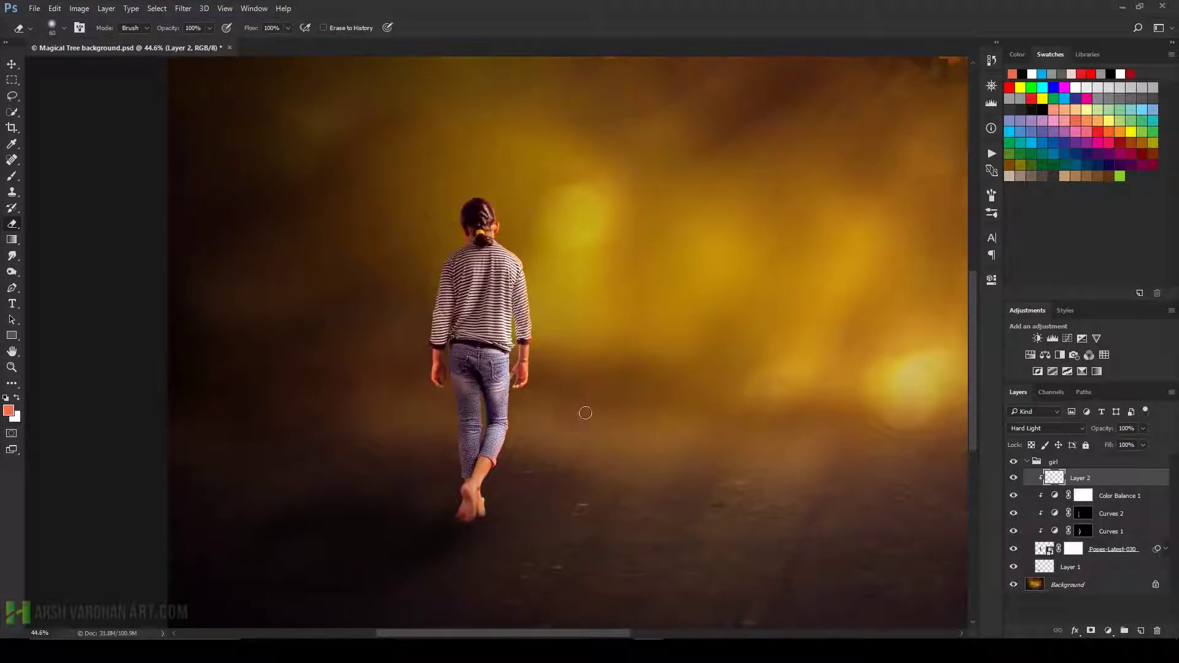
scroll(491, 458, up, 5)
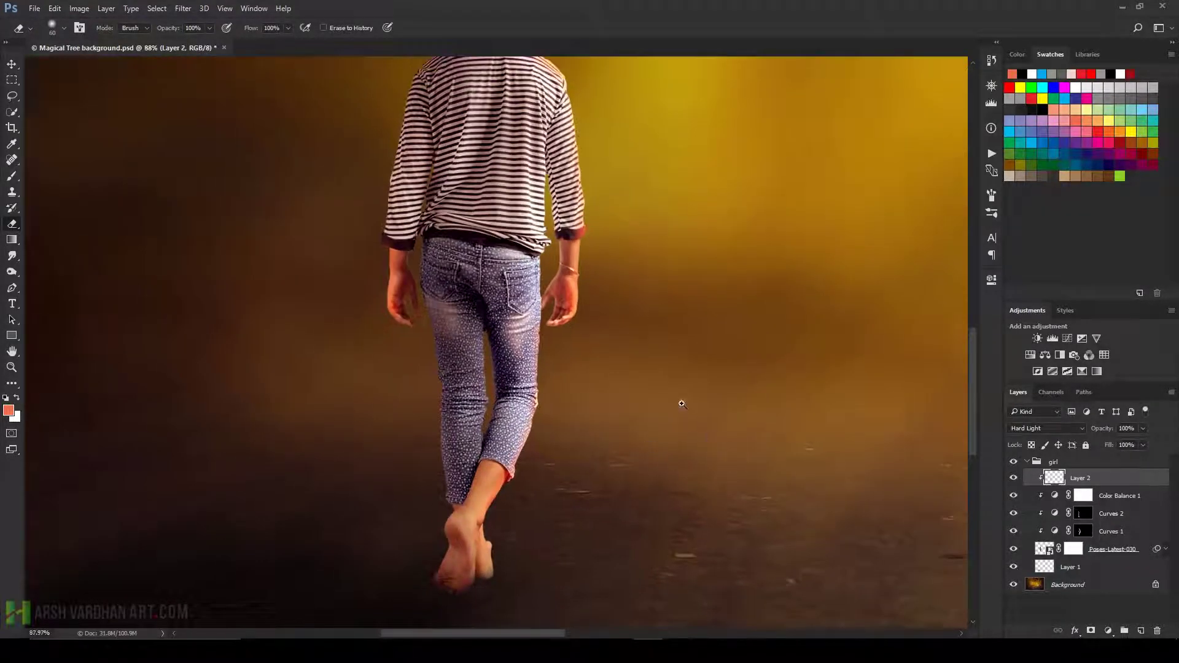
scroll(561, 426, down, 5)
scroll(430, 423, up, 1)
Try Linear Dodge, Vivid Light and Linear Light on Layer 2, keeping Hard Light.
click(1038, 429)
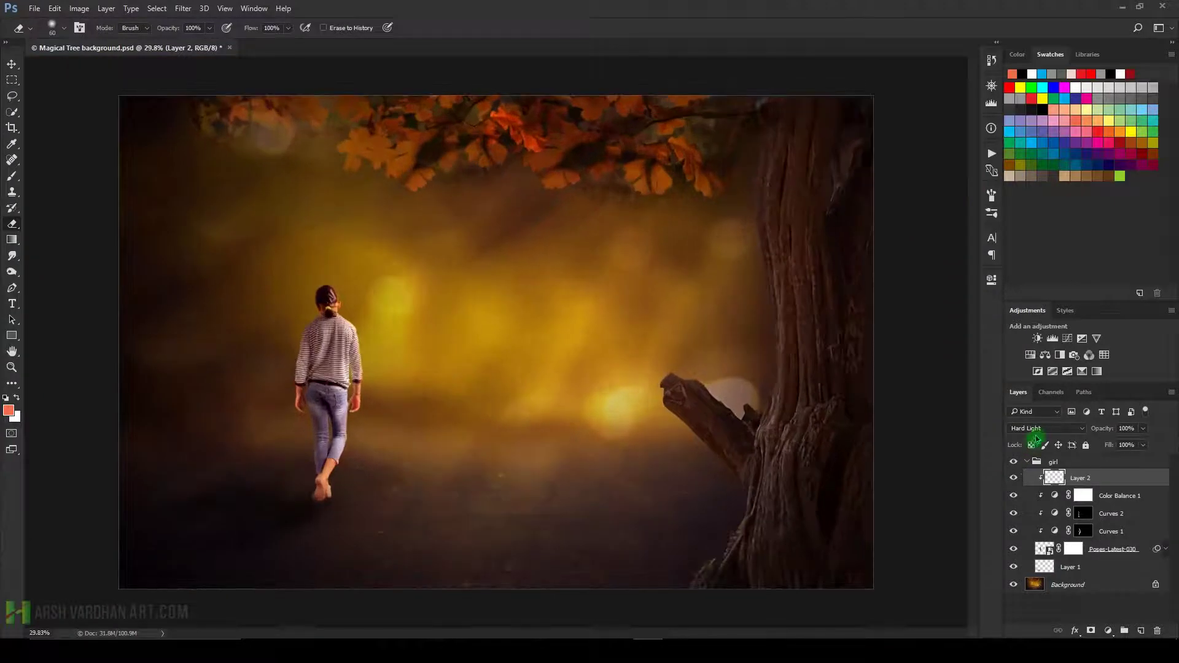
click(1043, 278)
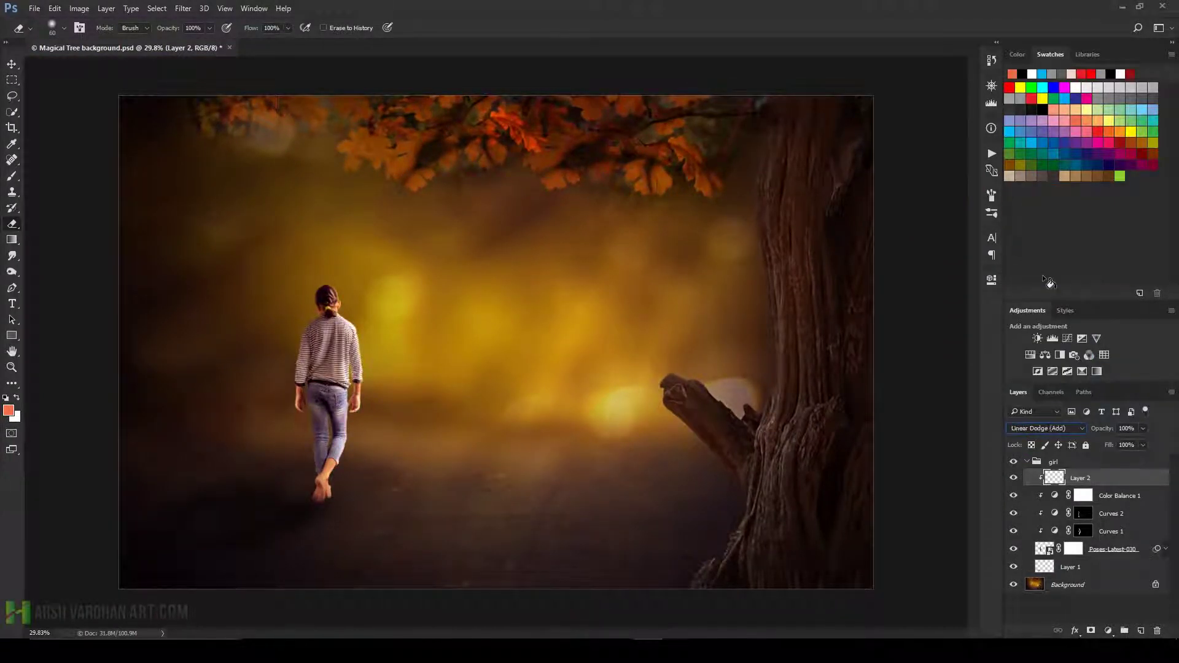
key(Down)
key(Down)
key(Down)
key(Down)
key(Down)
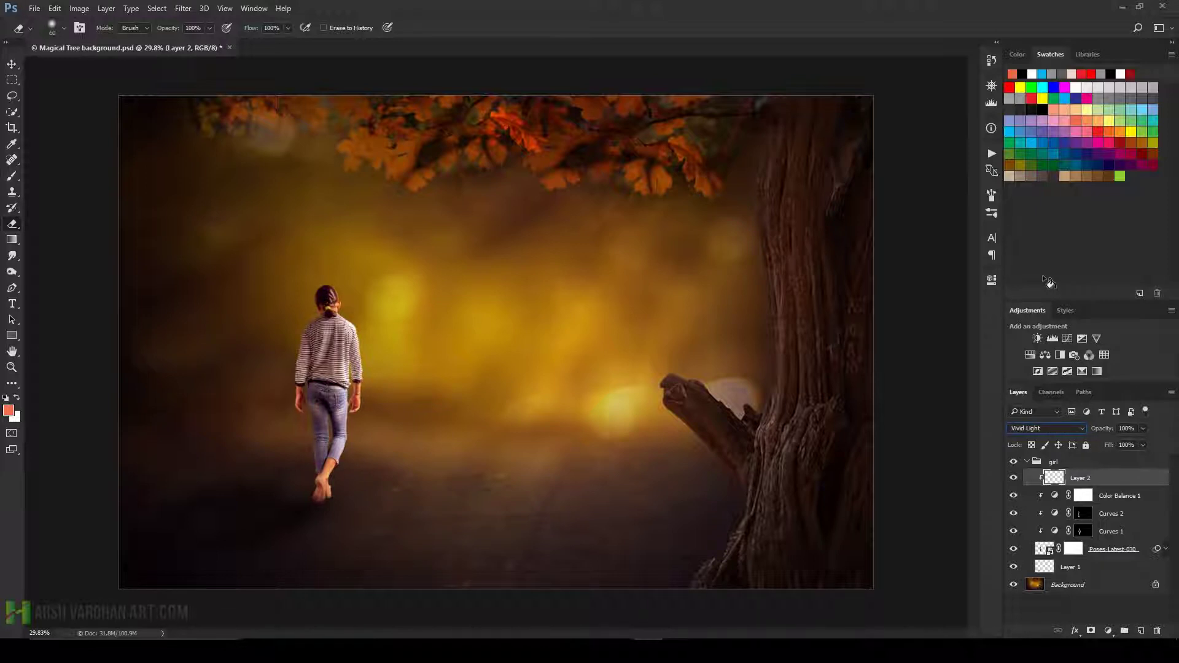
key(Down)
key(Up)
key(Up)
key(Up)
key(Down)
drag(495, 342, 470, 351)
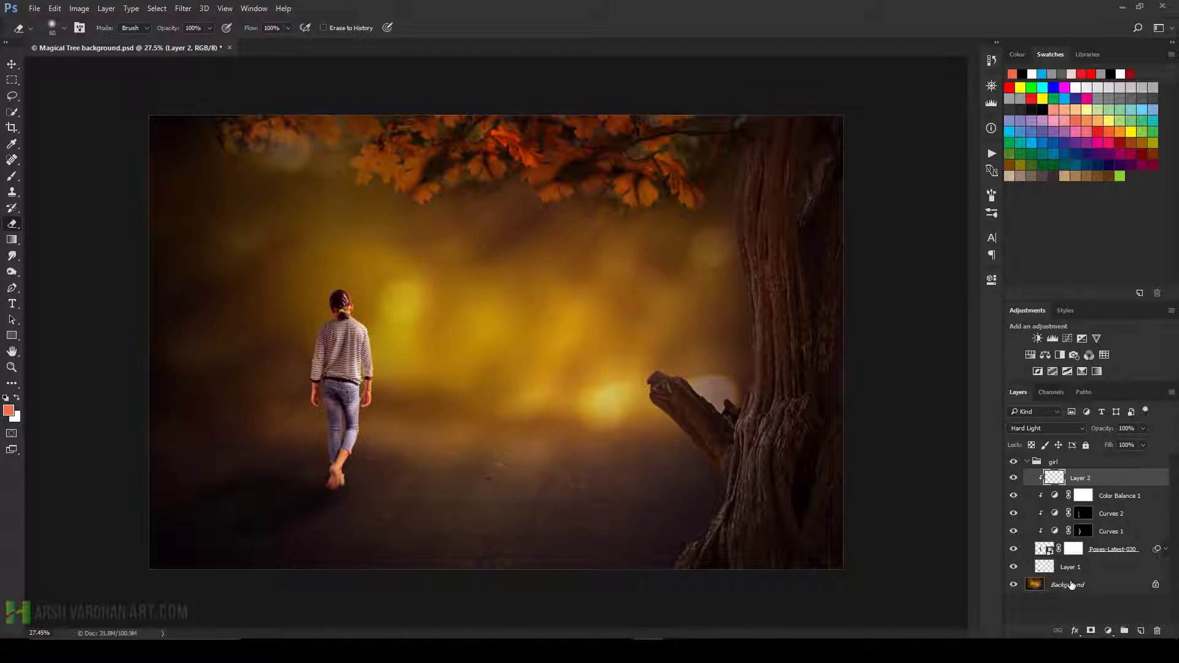
click(1071, 584)
Add Layer 3 with a 1500 px orange glow dab blended as Hard Light.
click(1140, 630)
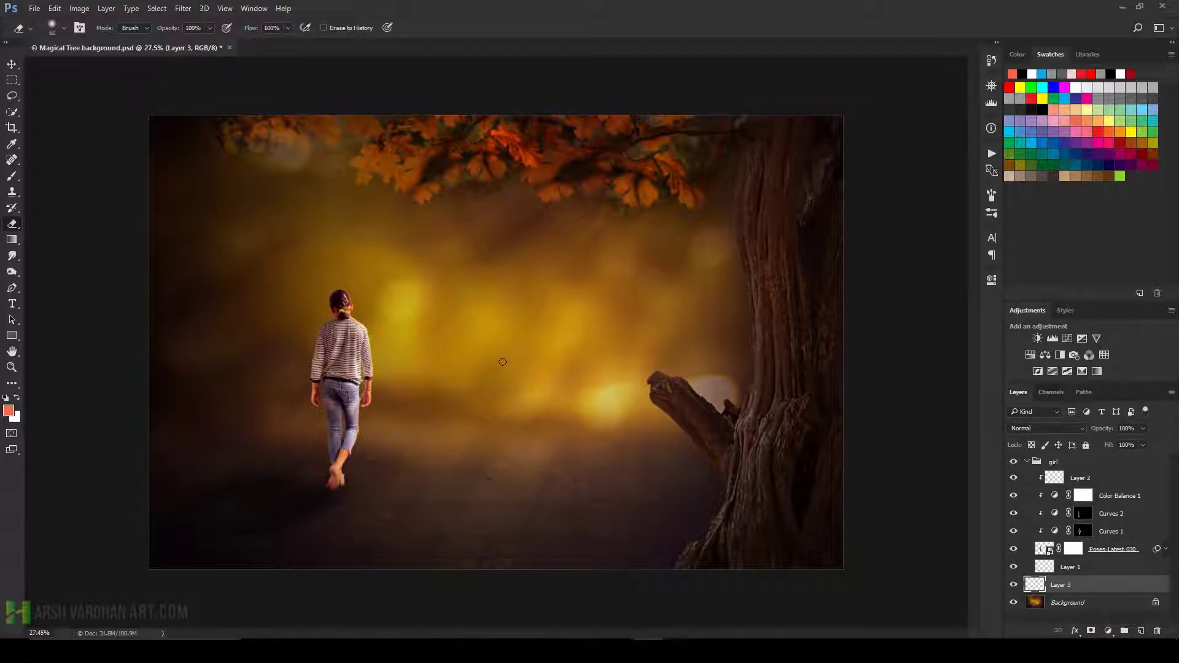
key(b)
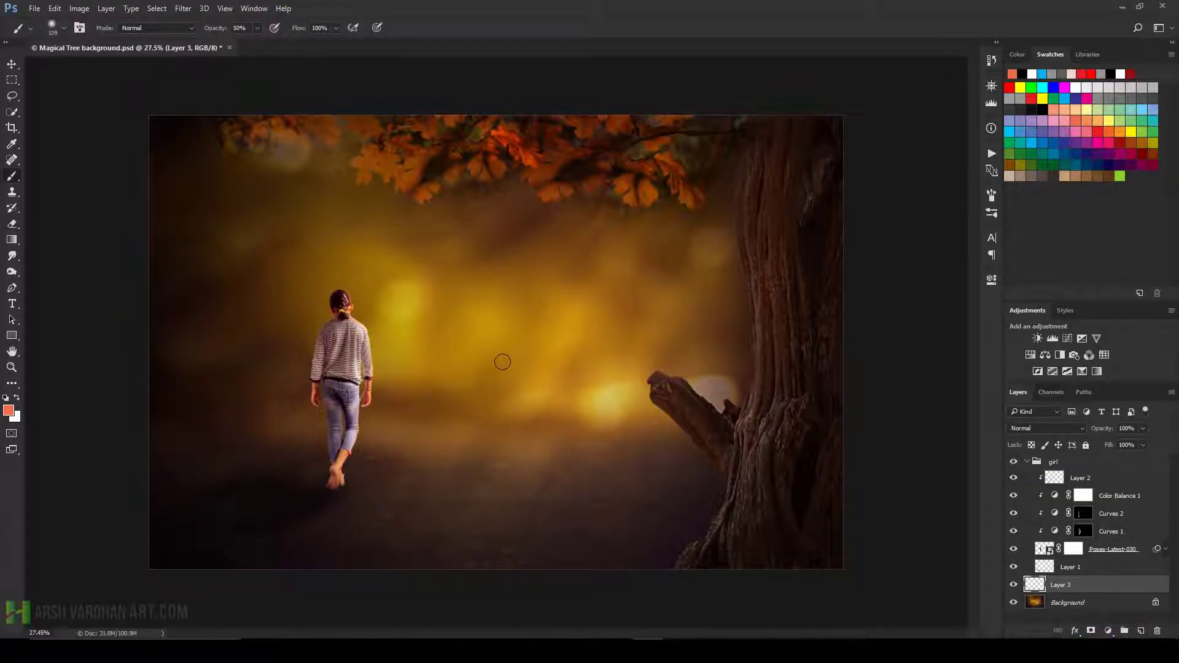
key(bracketright)
key(bracketright)
key(bracketright)
click(487, 352)
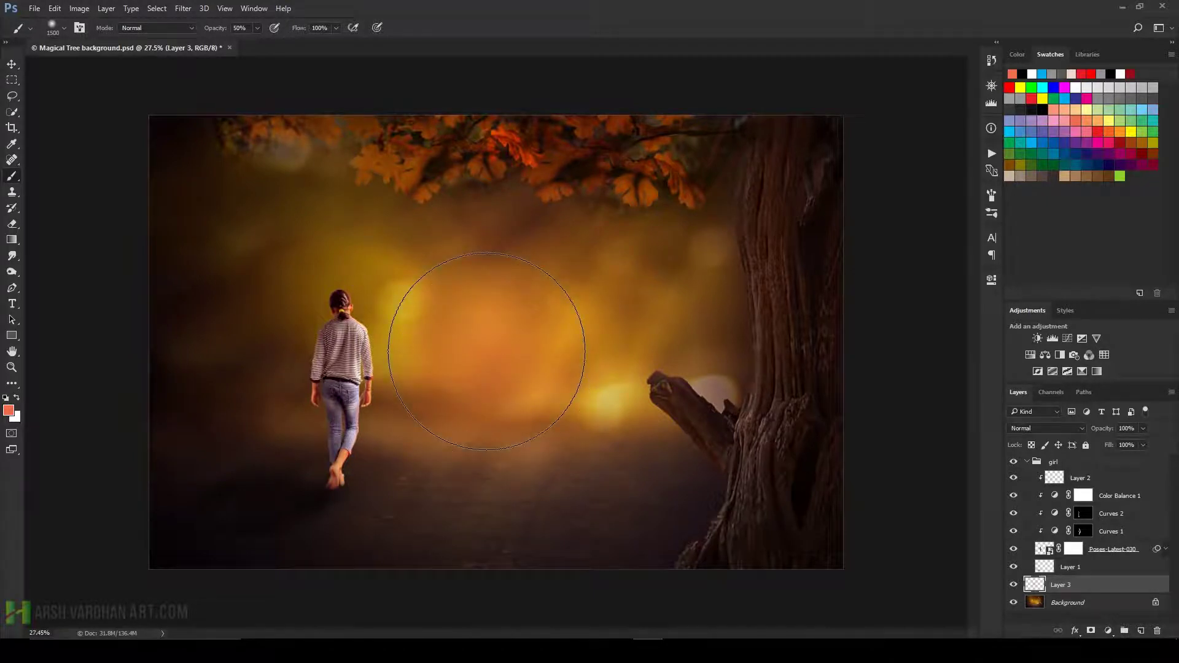
click(1044, 428)
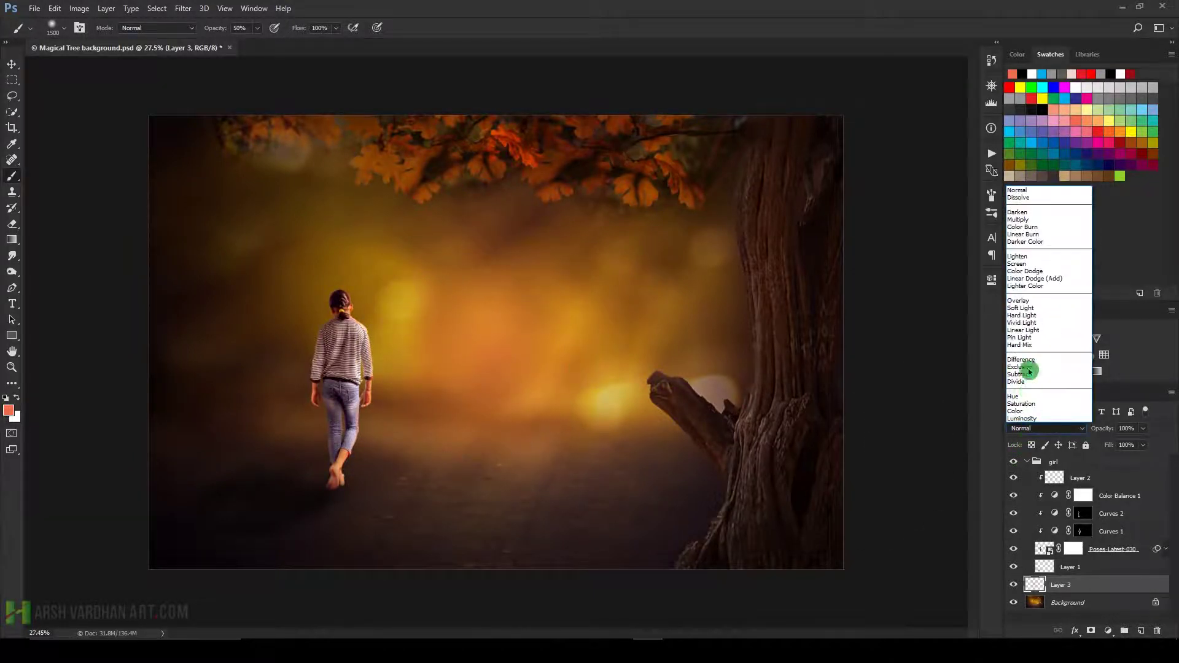
click(1038, 278)
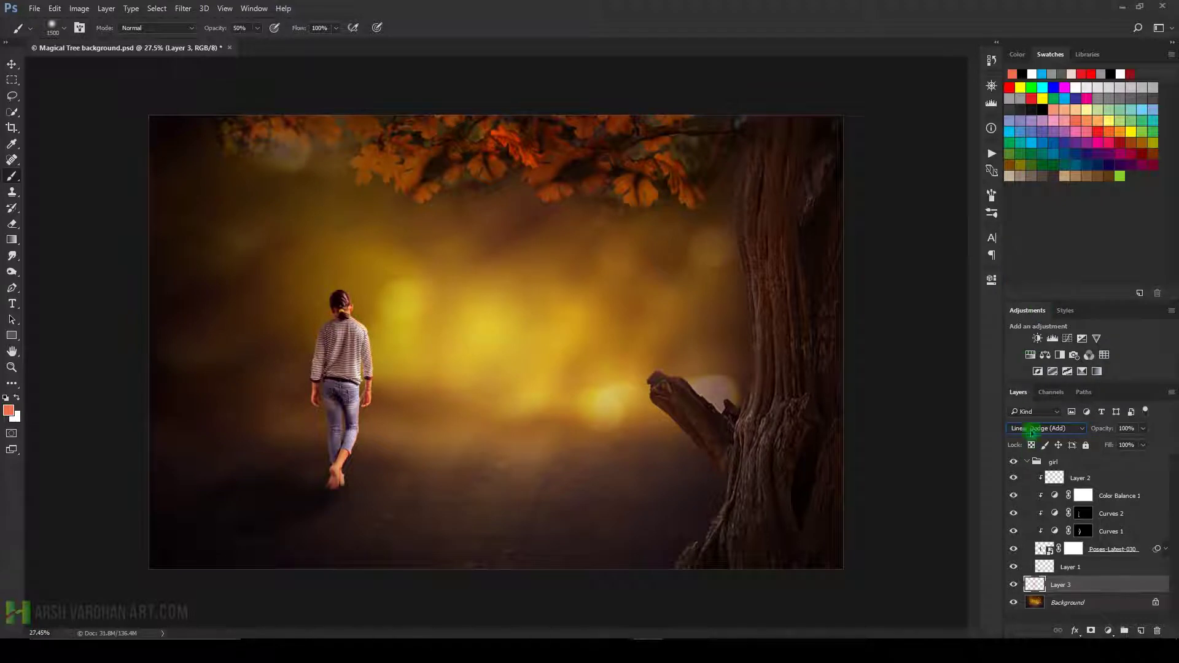
click(1041, 428)
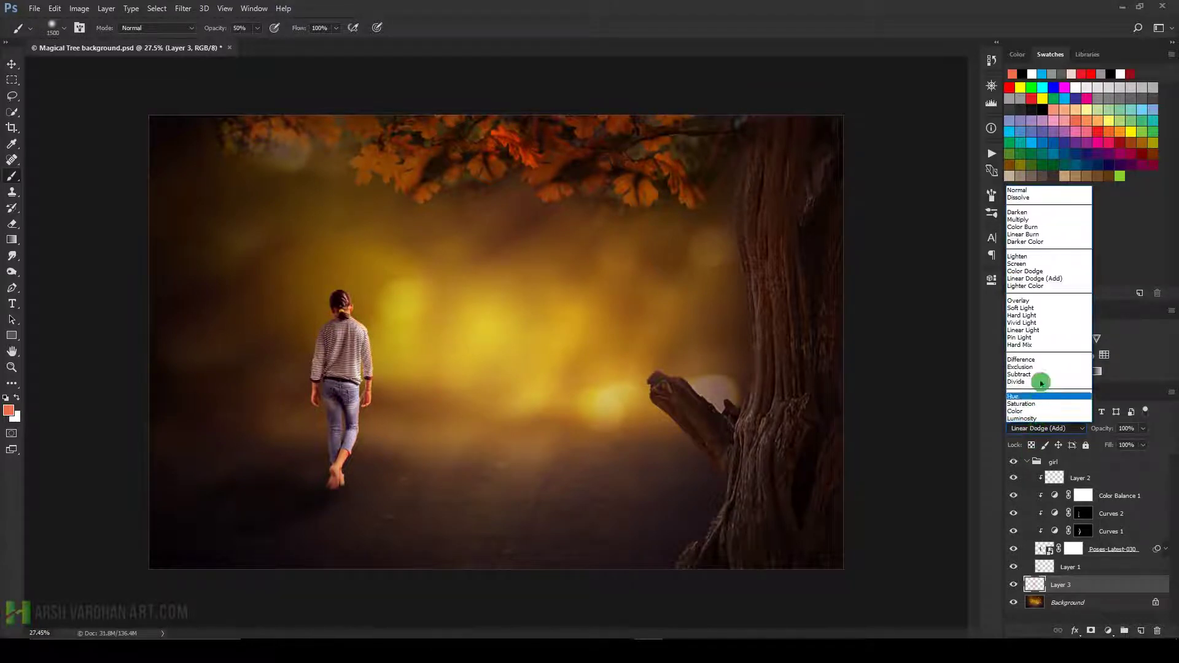
click(1052, 315)
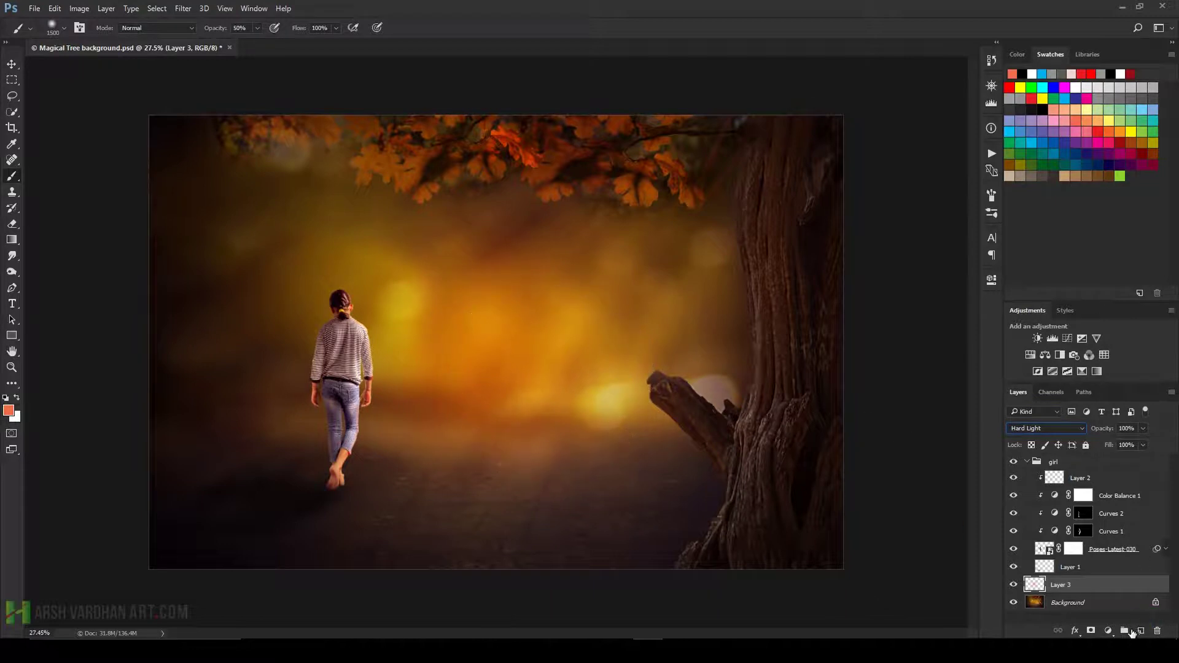
Add Layer 4 with a soft yellow dab blended as Overlay, then select the girl group.
click(1141, 631)
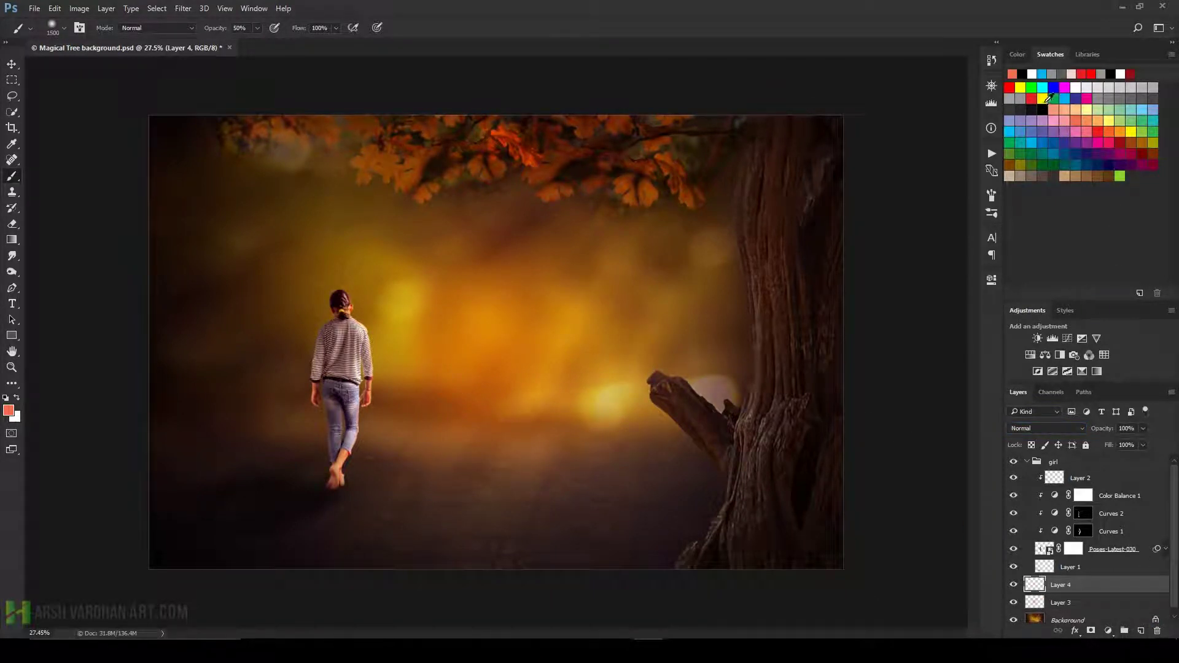
click(1132, 132)
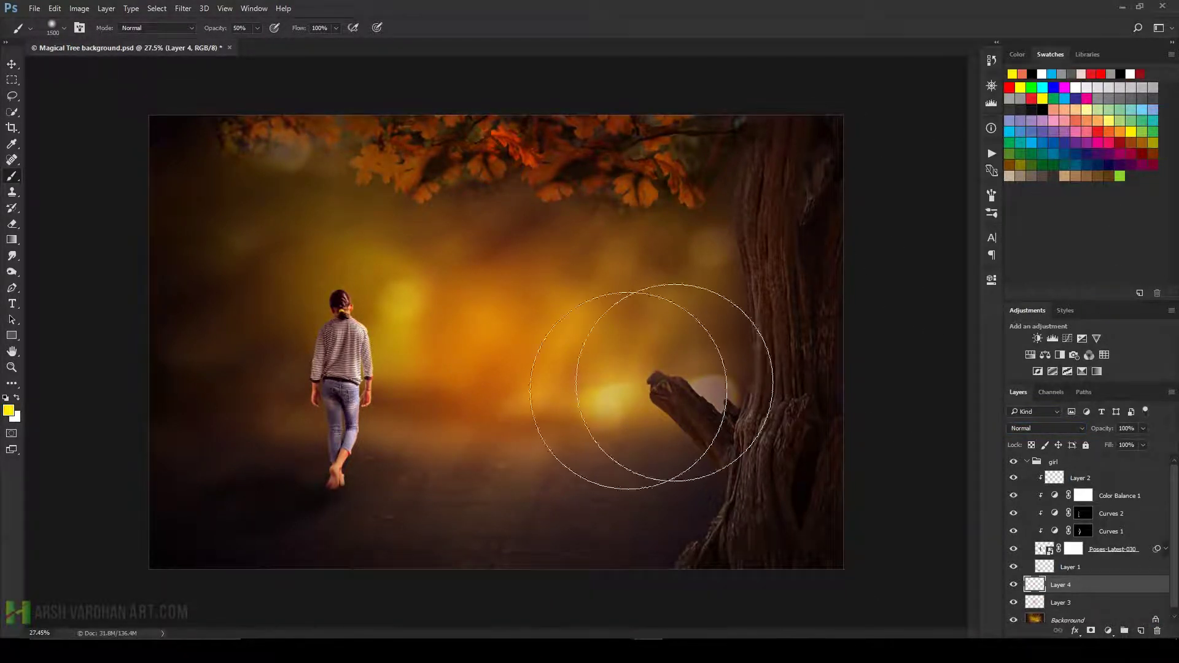
click(500, 326)
click(1044, 428)
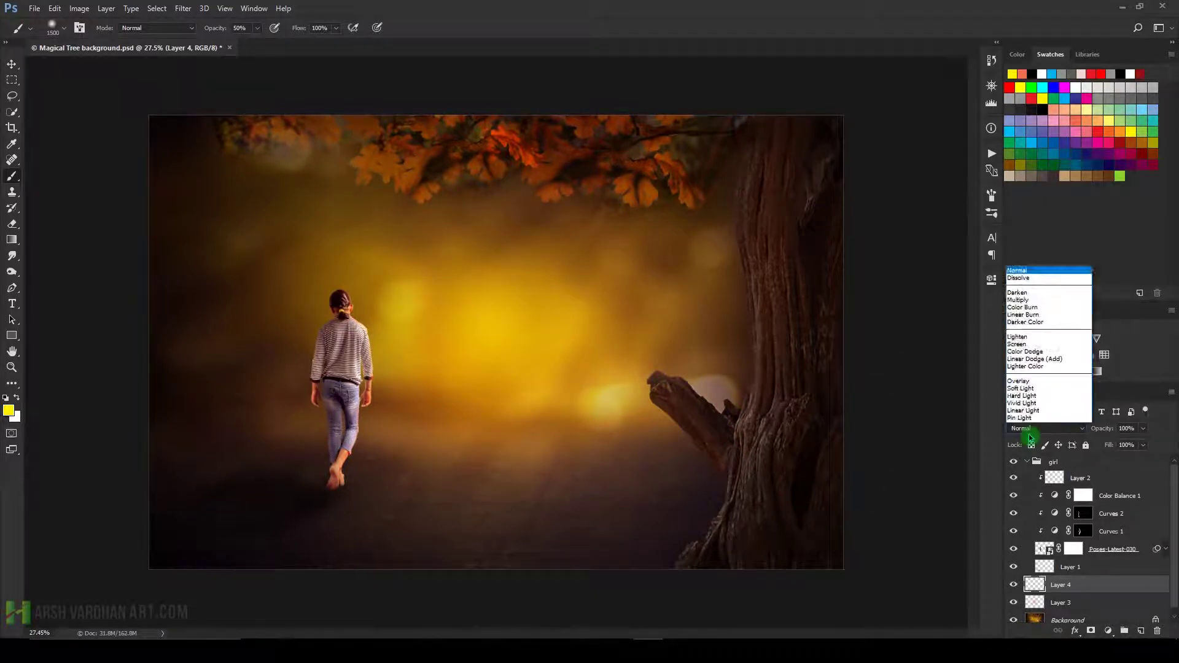
click(1042, 319)
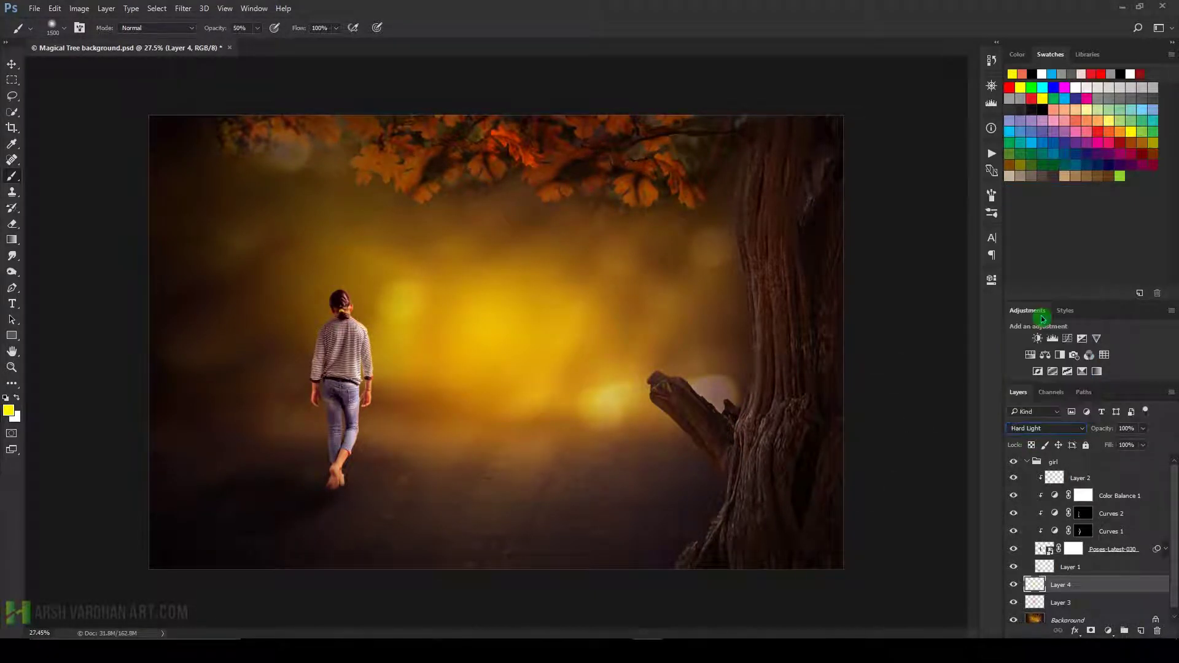
key(Down)
key(Down)
key(Down)
key(Down)
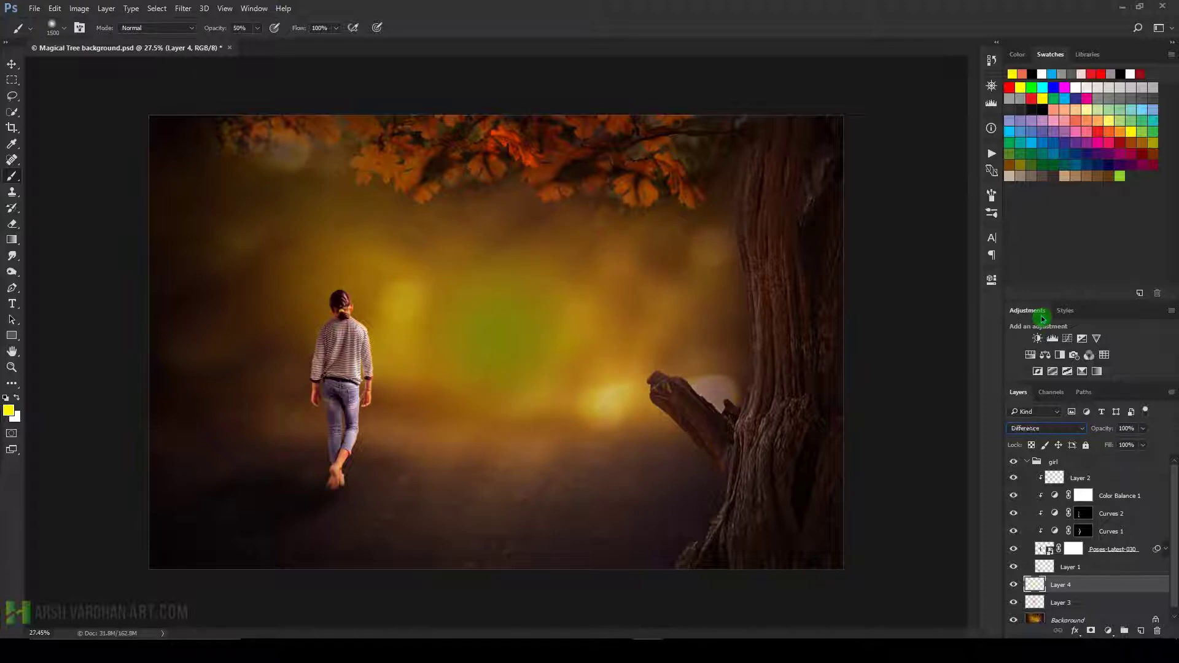
key(Up)
key(Up)
key(Up)
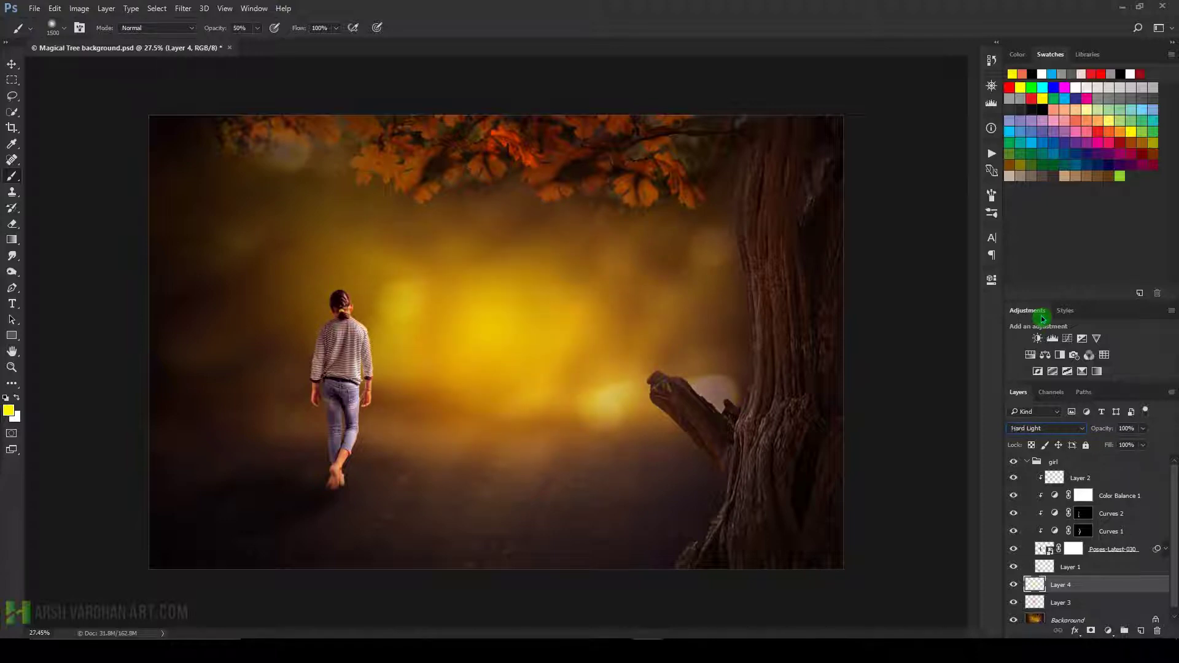
key(Up)
key(Up)
key(Up)
key(Down)
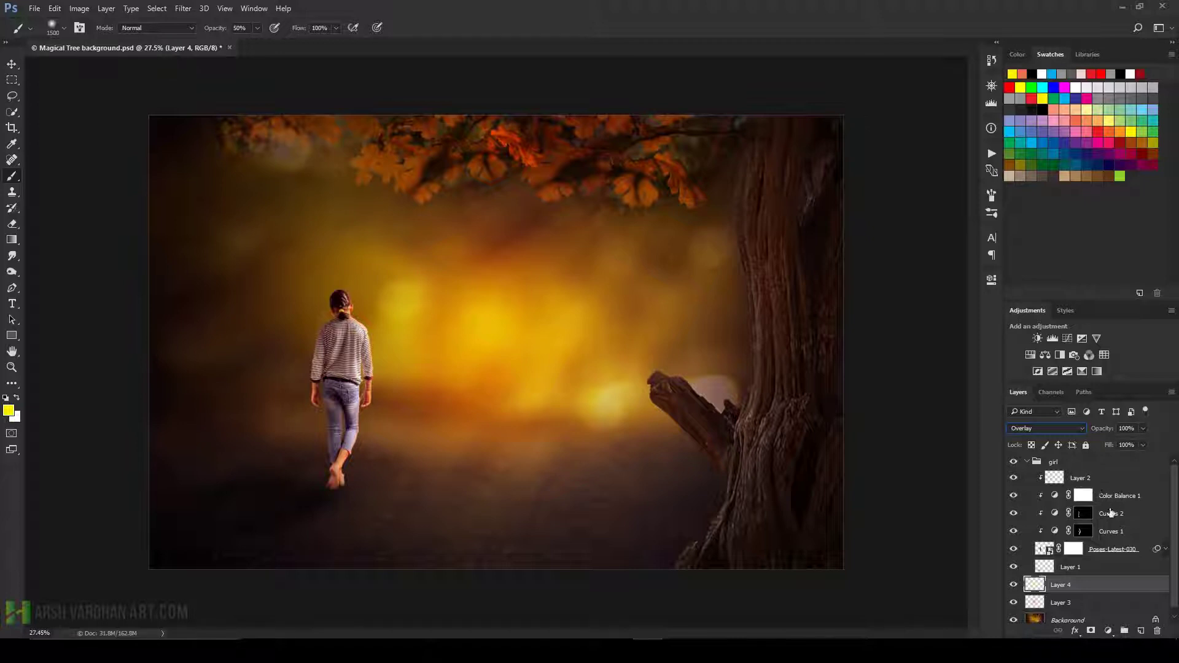
click(1100, 483)
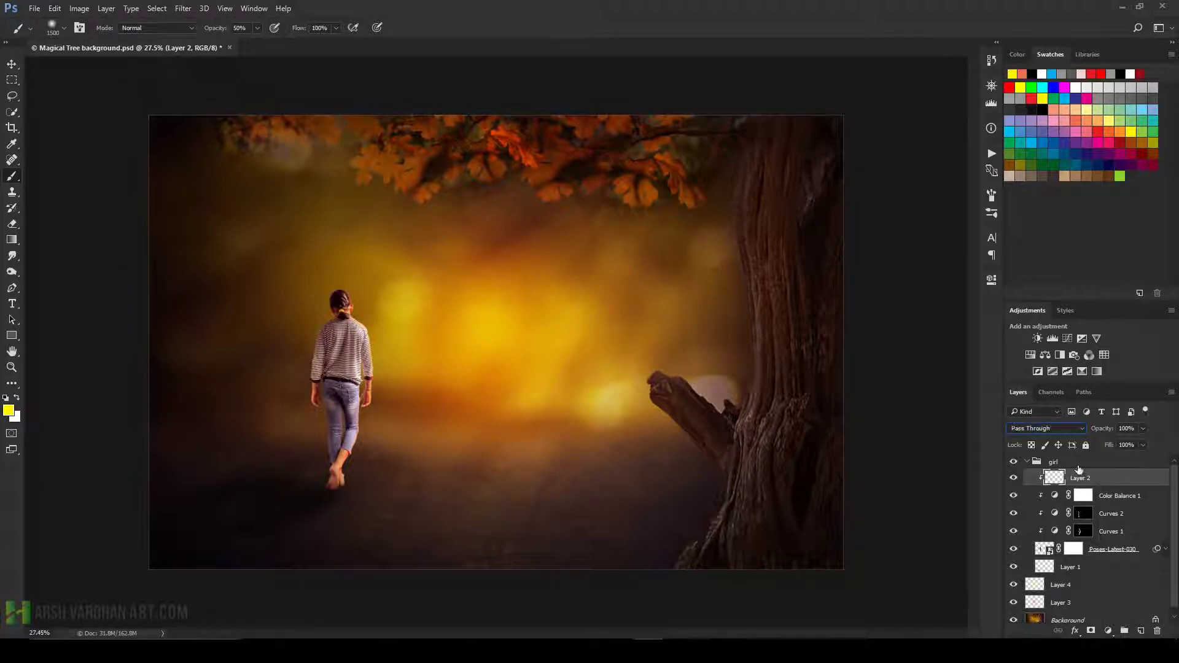
click(1068, 462)
click(1013, 462)
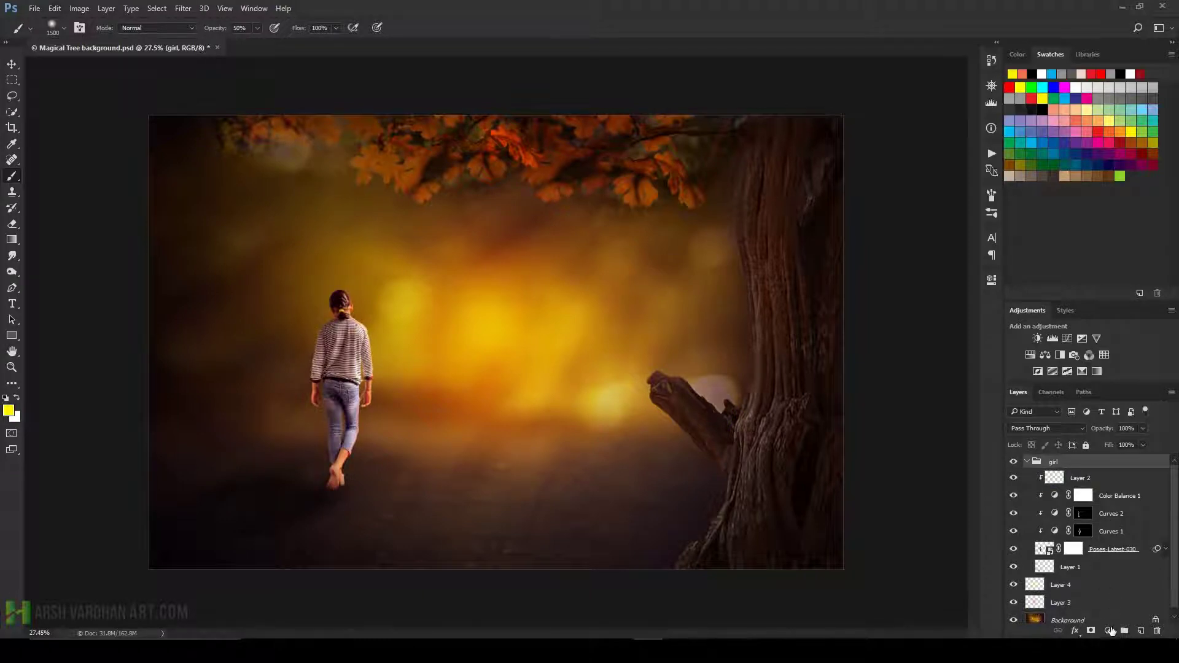
Add Layer 5 and paint black at 10% opacity over the lower-left ground.
click(1139, 631)
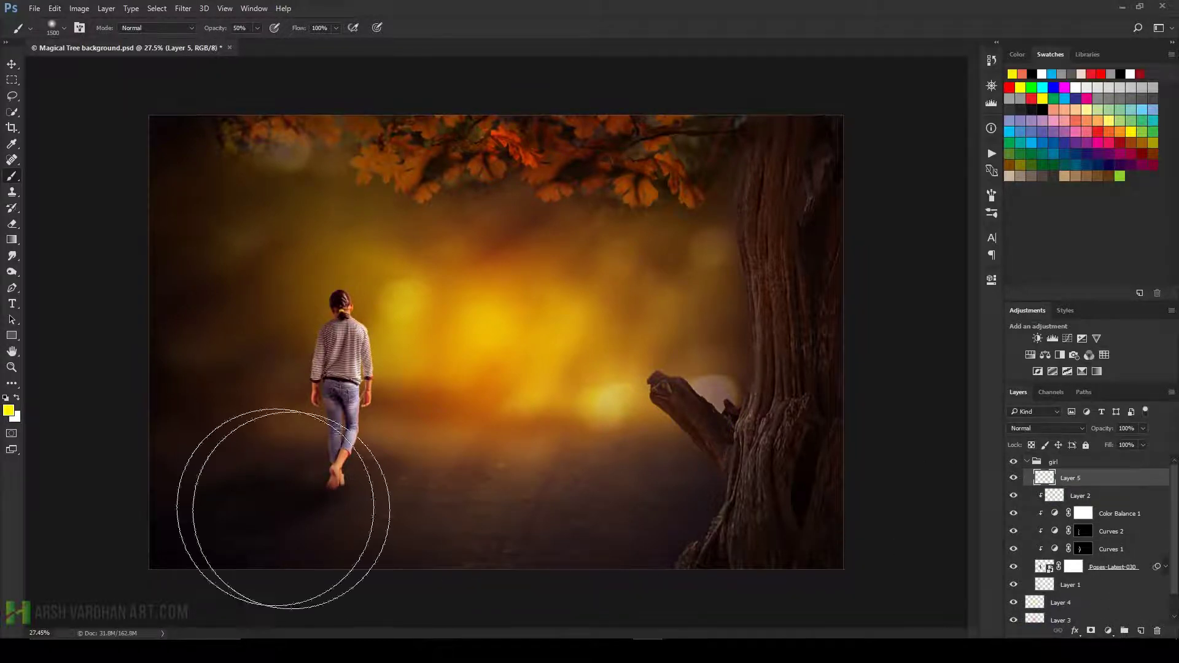
key(alt+d)
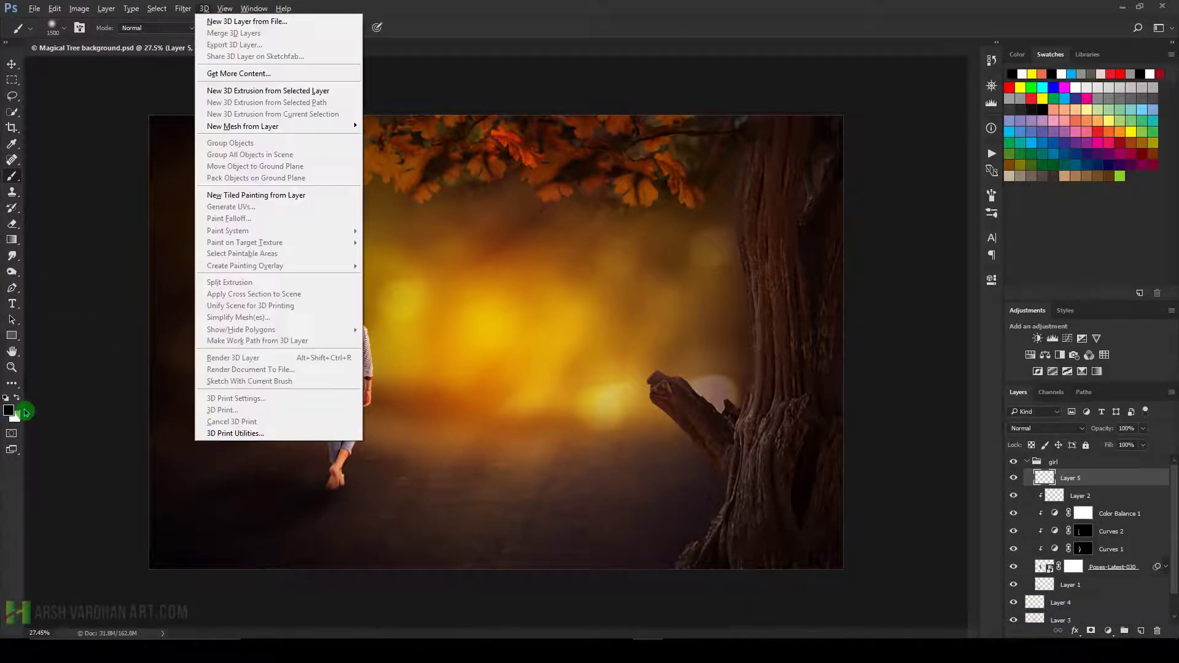
key(Escape)
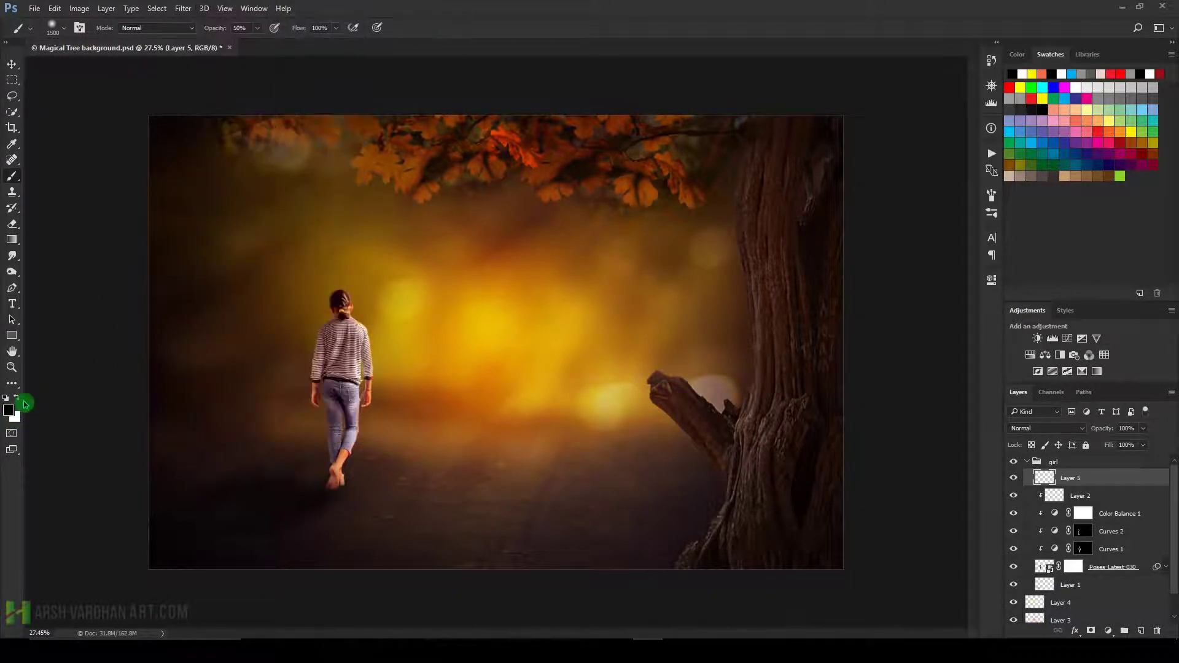
key(1)
mouse_move(399, 511)
mouse_down()
mouse_move(237, 500)
mouse_move(299, 515)
mouse_up()
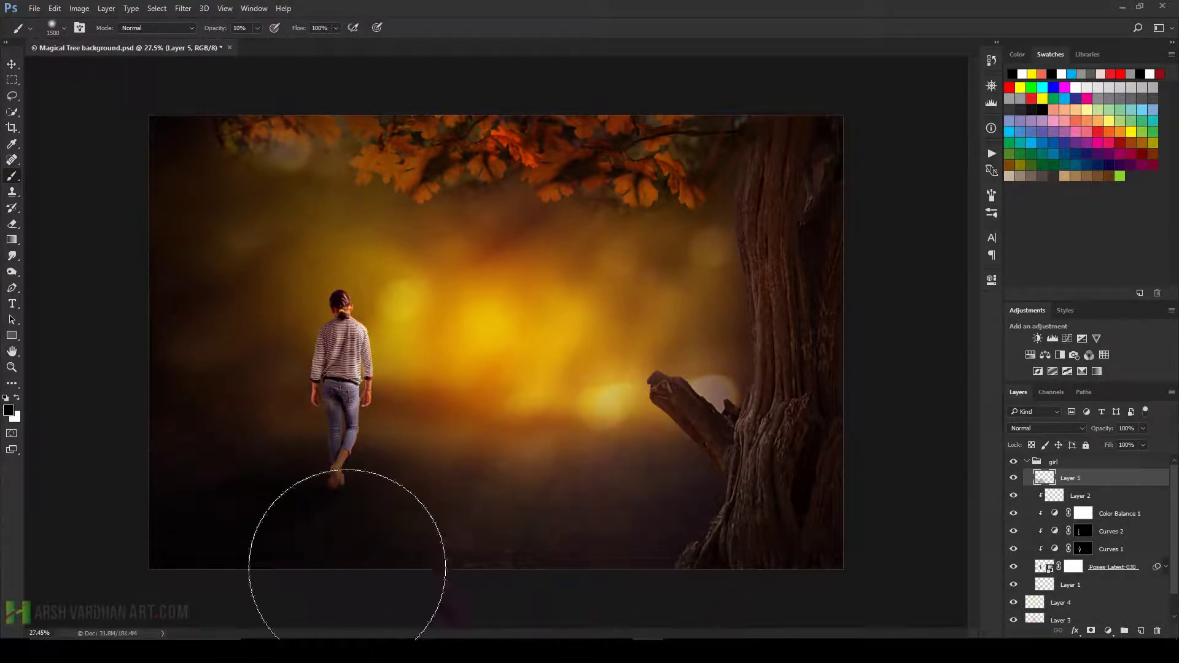
mouse_move(689, 553)
mouse_down()
mouse_move(204, 480)
mouse_move(145, 593)
mouse_up()
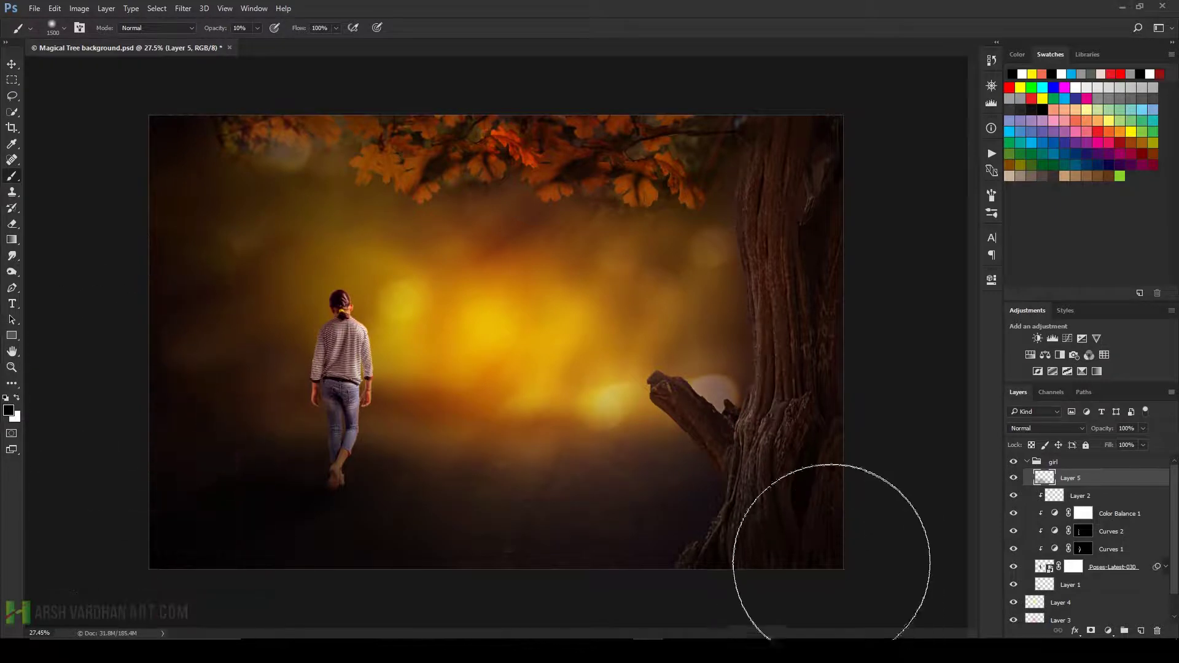
click(1013, 478)
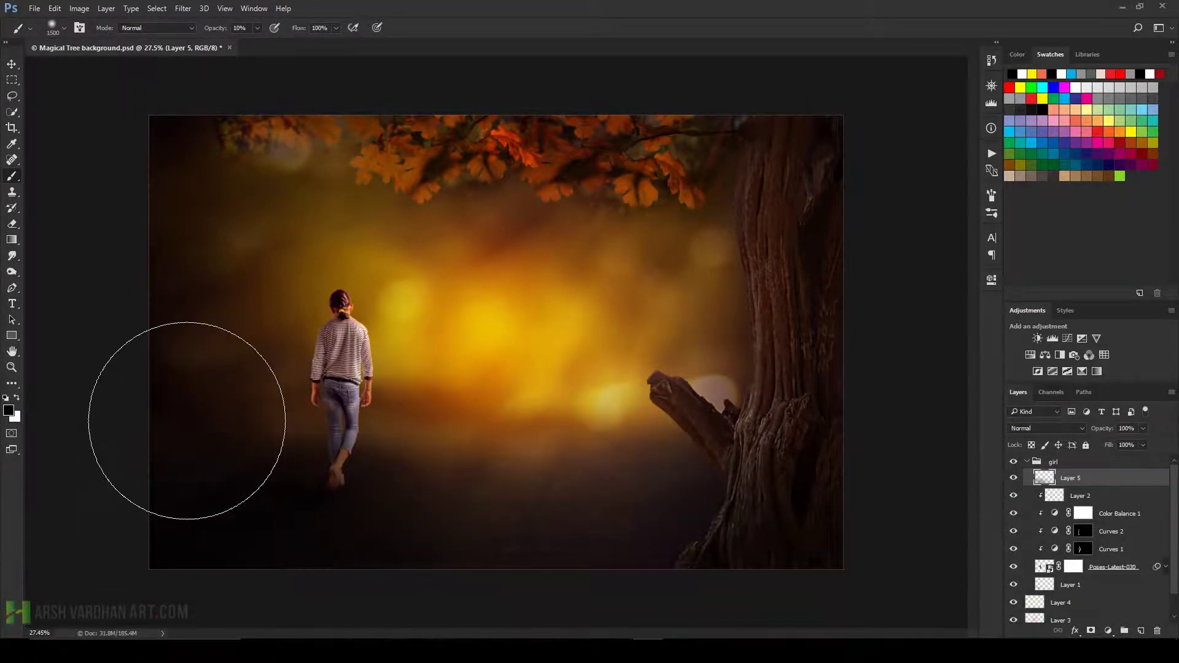
Switch to the Eraser and set its hardness to 0%.
click(54, 8)
click(165, 148)
key(e)
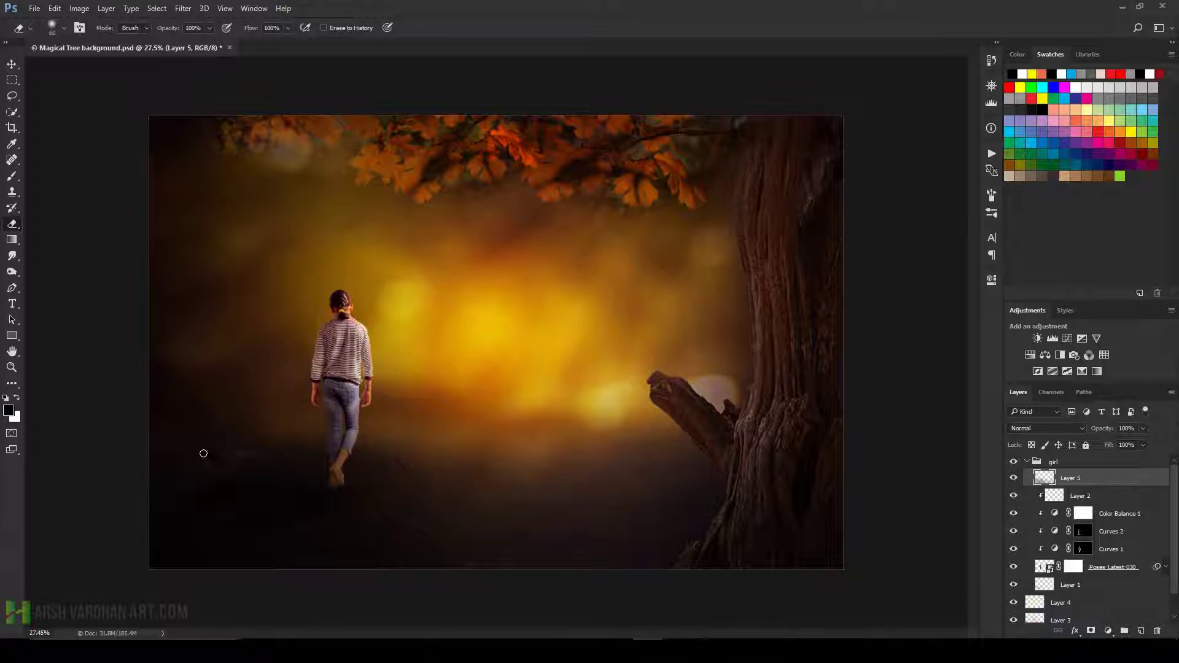
right_click(214, 456)
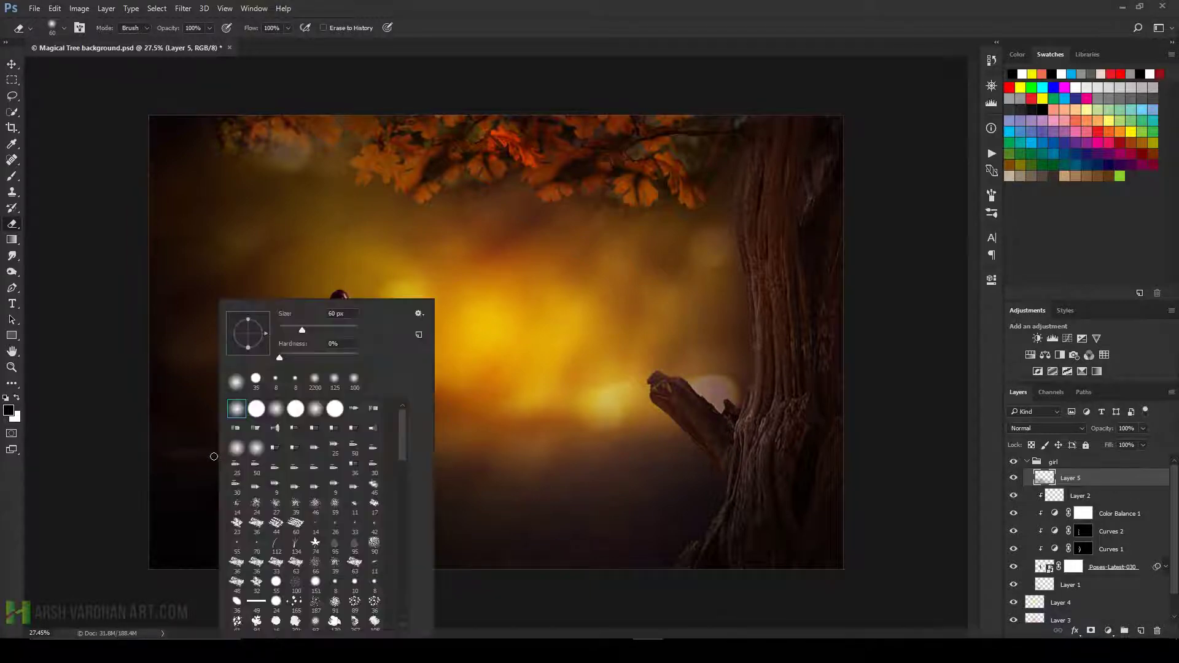
drag(279, 359, 266, 363)
click(441, 57)
Darken the lower-left patch with a 700 px brush, erase below the feet, and repaint the shadow.
key(b)
key(bracketleft)
key(bracketleft)
key(bracketleft)
key(bracketleft)
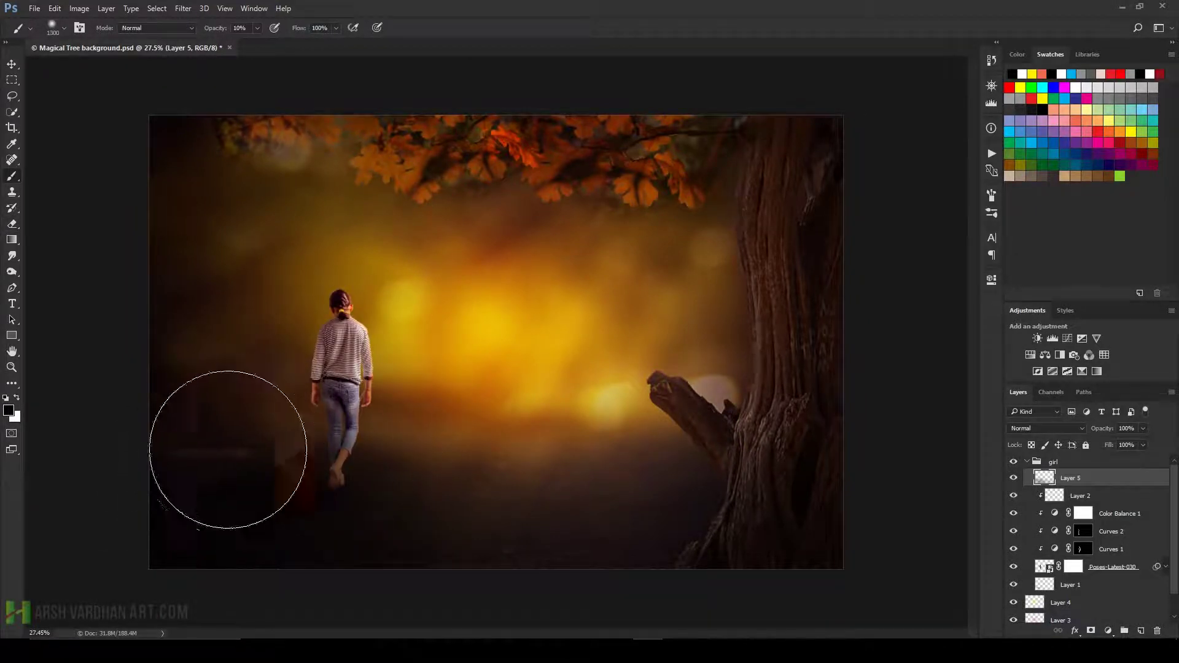
key(bracketleft)
key(bracketleft)
key(bracketleft)
key(bracketleft)
key(bracketleft)
mouse_move(254, 444)
mouse_down()
mouse_move(120, 492)
mouse_move(172, 545)
mouse_move(231, 421)
mouse_move(332, 422)
mouse_move(202, 430)
mouse_move(163, 452)
mouse_move(202, 561)
mouse_move(224, 408)
mouse_move(241, 390)
mouse_up()
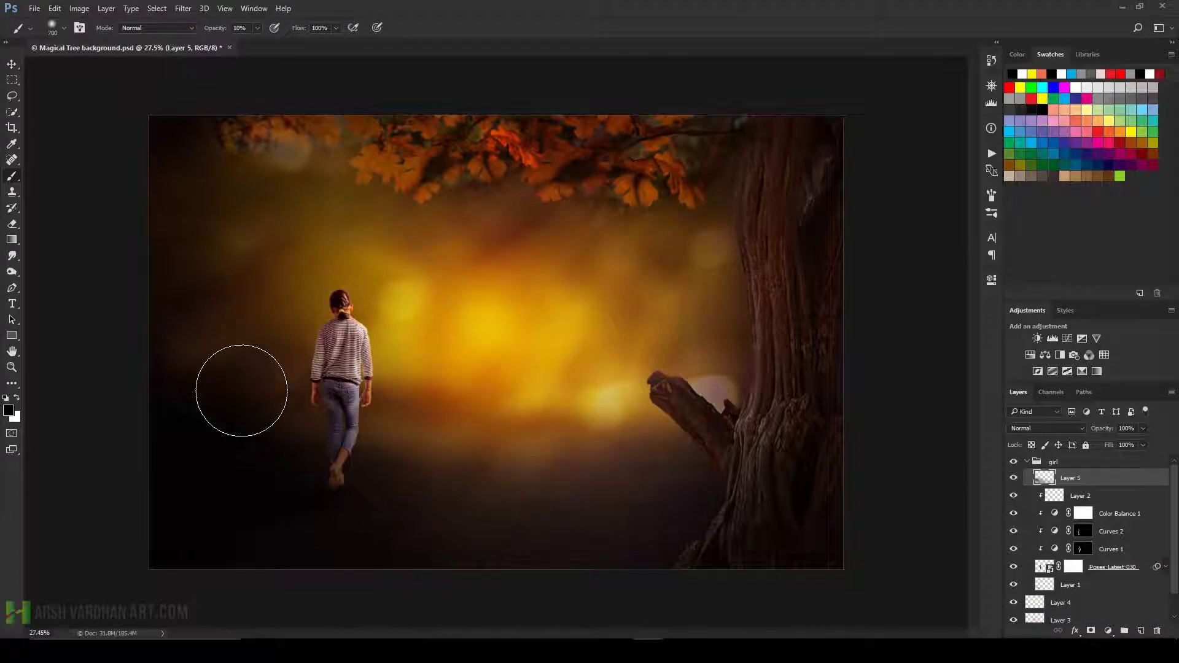
key(e)
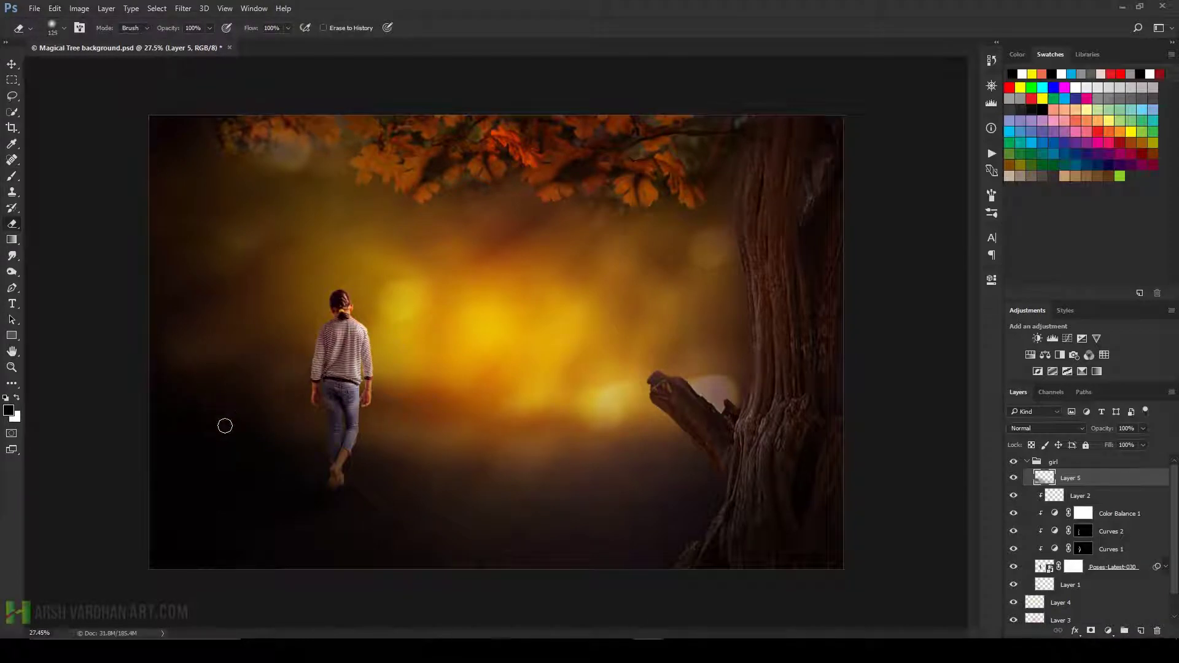
key(bracketright)
key(bracketright)
key(bracketright)
key(bracketright)
key(bracketright)
key(bracketright)
key(bracketright)
key(bracketright)
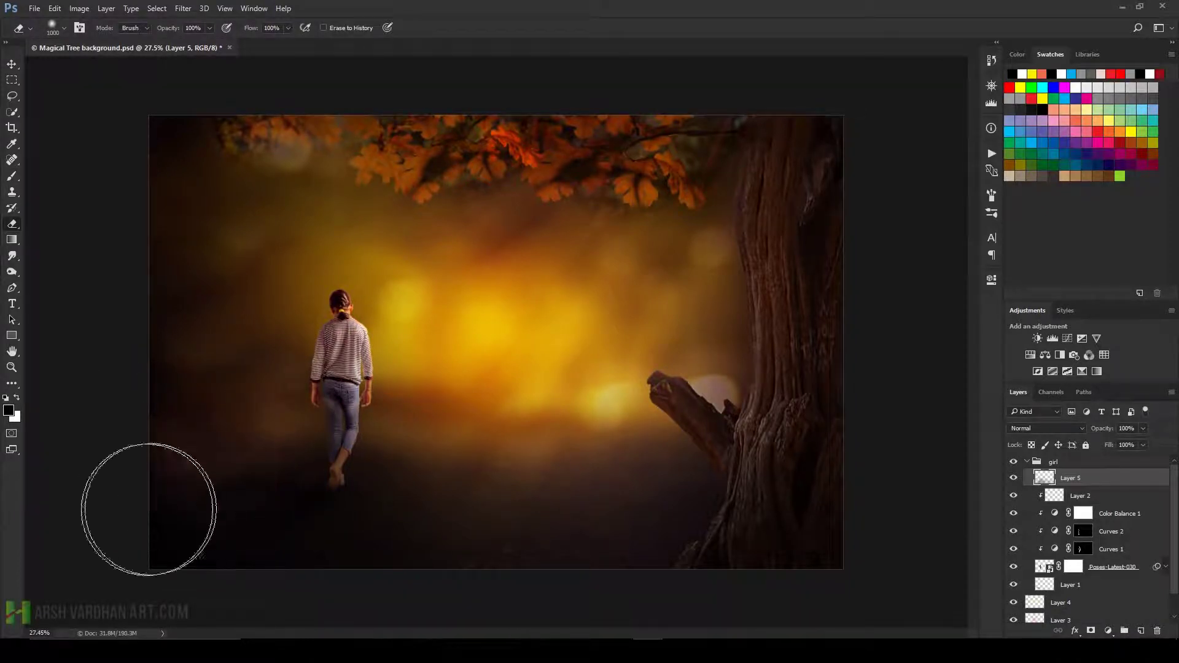
mouse_move(105, 562)
mouse_down()
mouse_move(381, 590)
mouse_move(488, 543)
mouse_move(429, 491)
mouse_move(673, 587)
mouse_up()
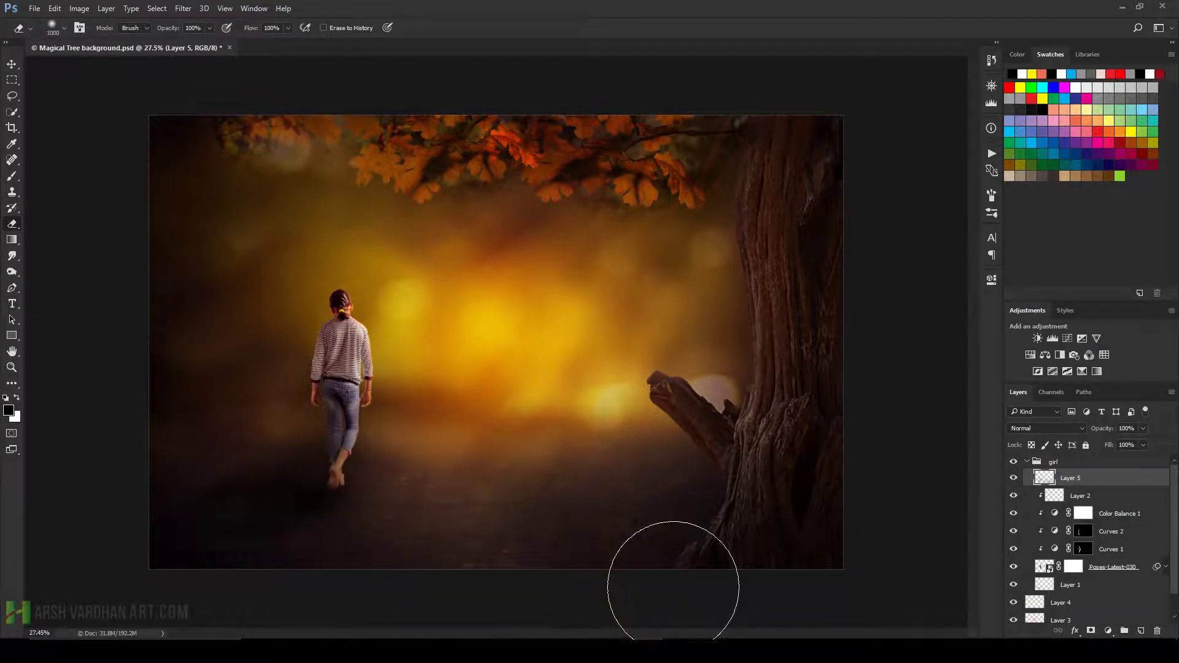
key(b)
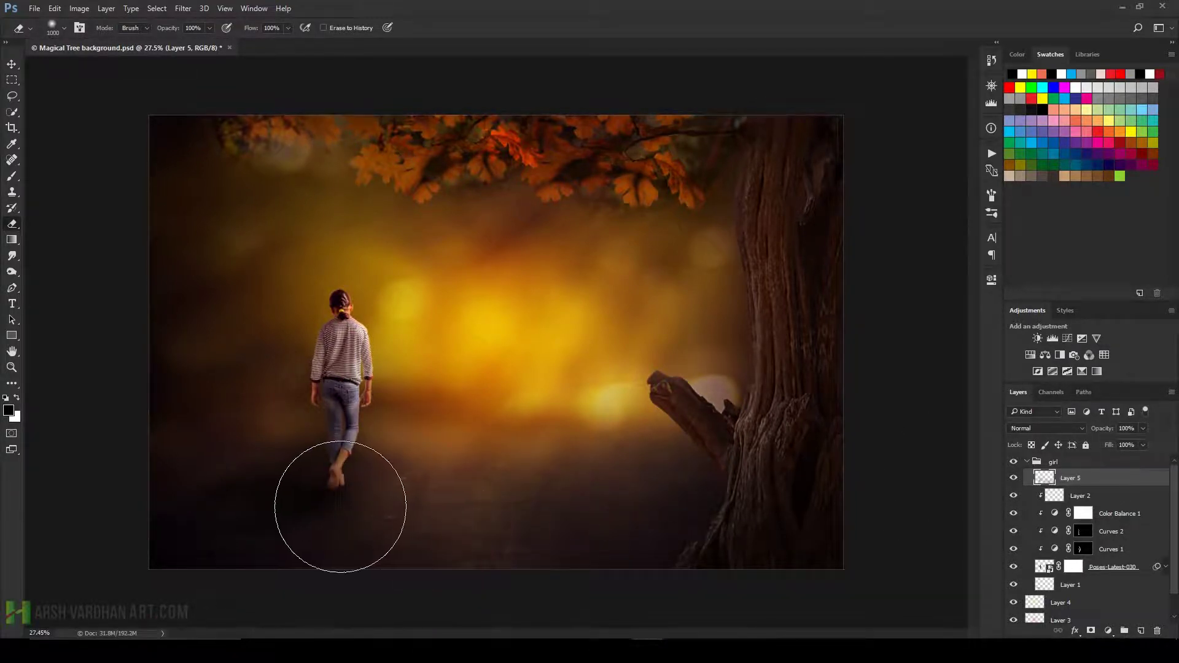
drag(341, 505, 351, 502)
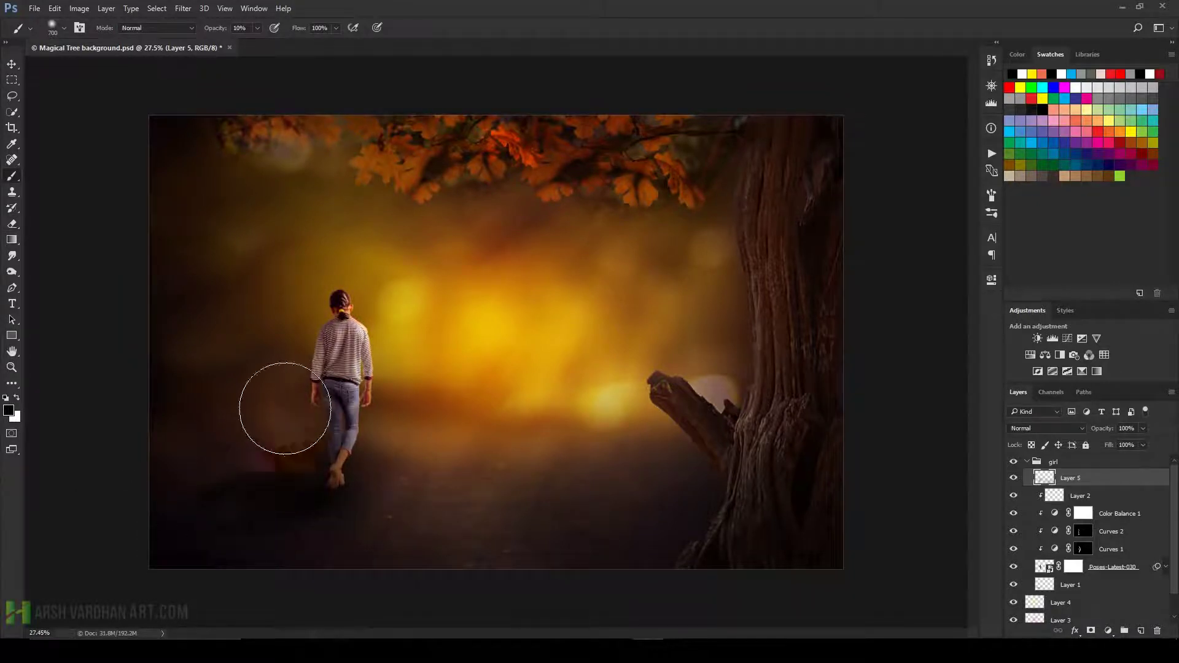
alt+scroll(712, 436, down, 2)
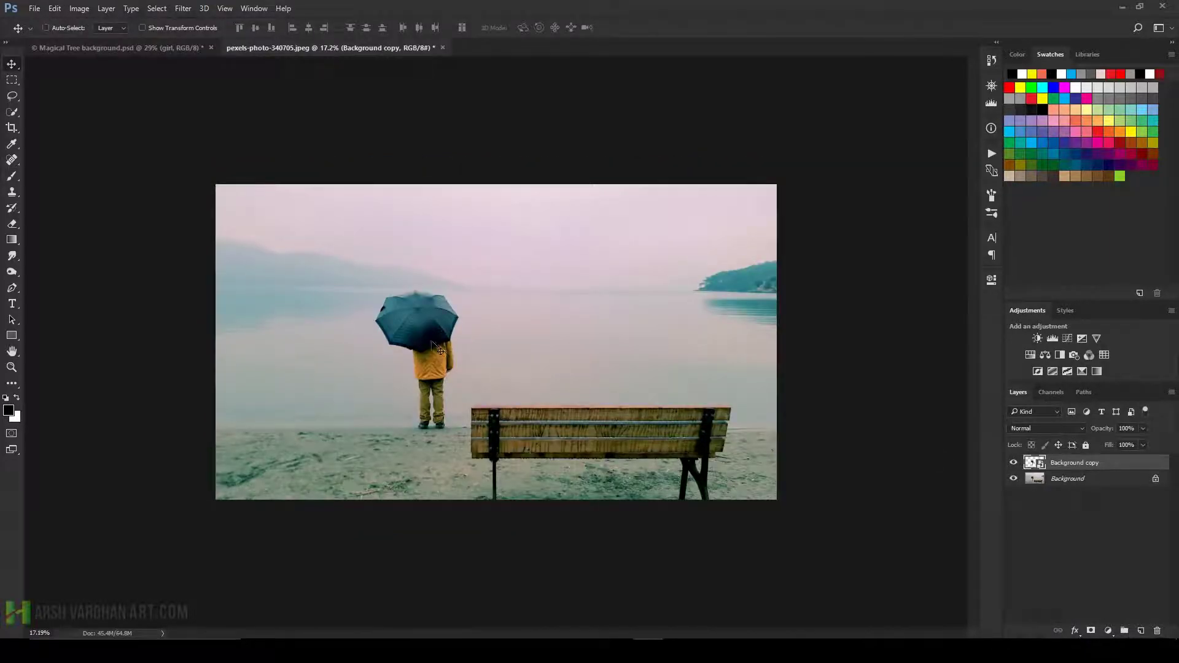
Bring in the umbrella boy, flip him horizontally, and scale to about 22.4% beside the girl.
drag(433, 342, 411, 316)
drag(513, 300, 444, 344)
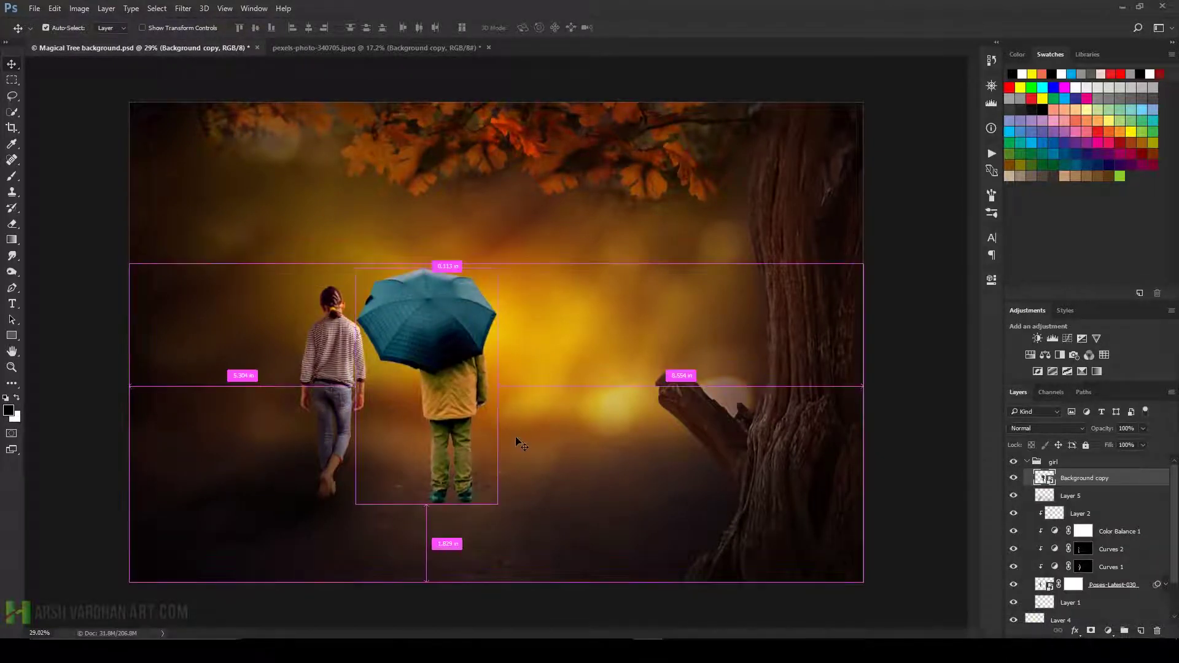
key(ctrl+t)
right_click(474, 398)
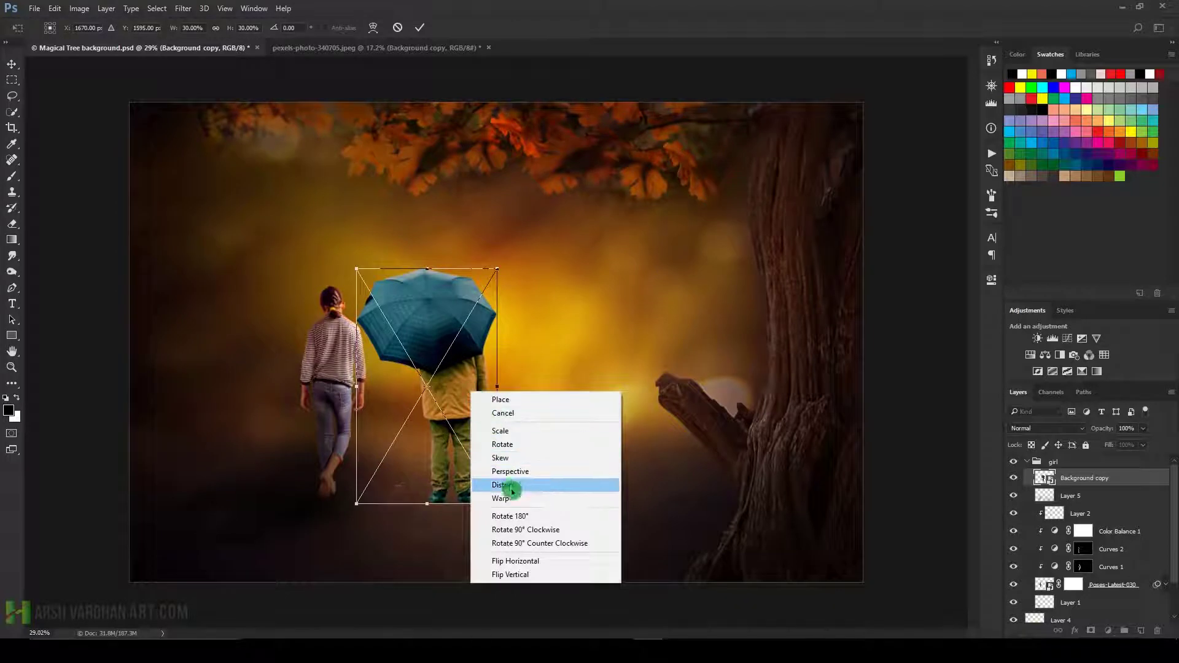
click(526, 561)
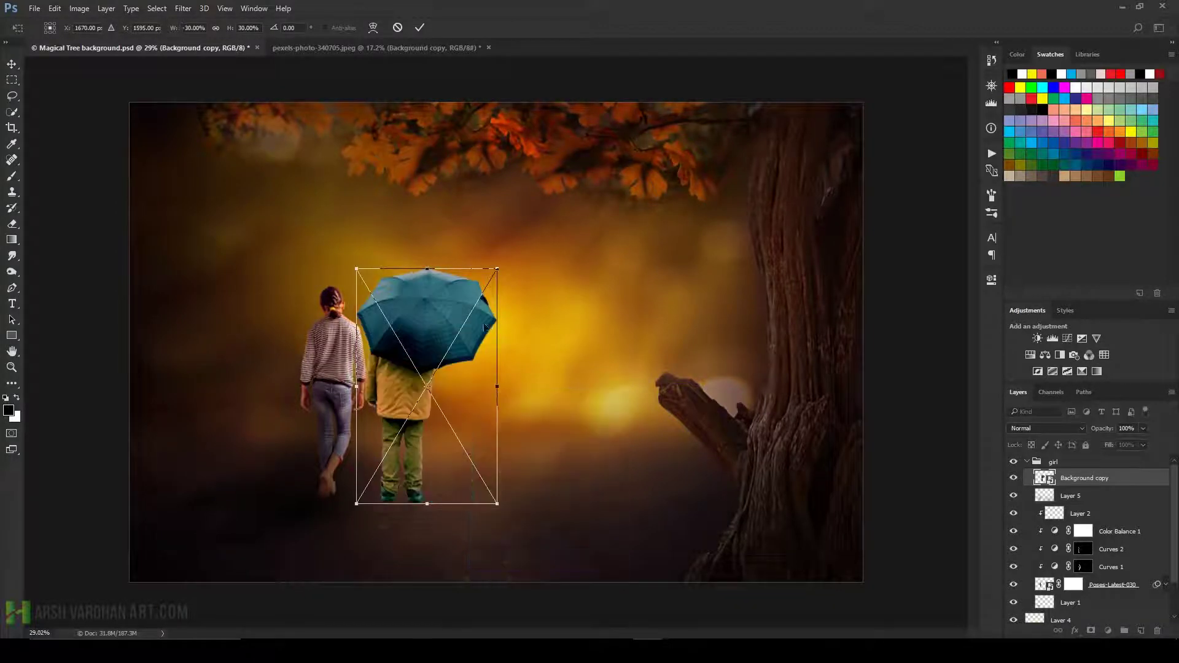
drag(498, 269, 480, 298)
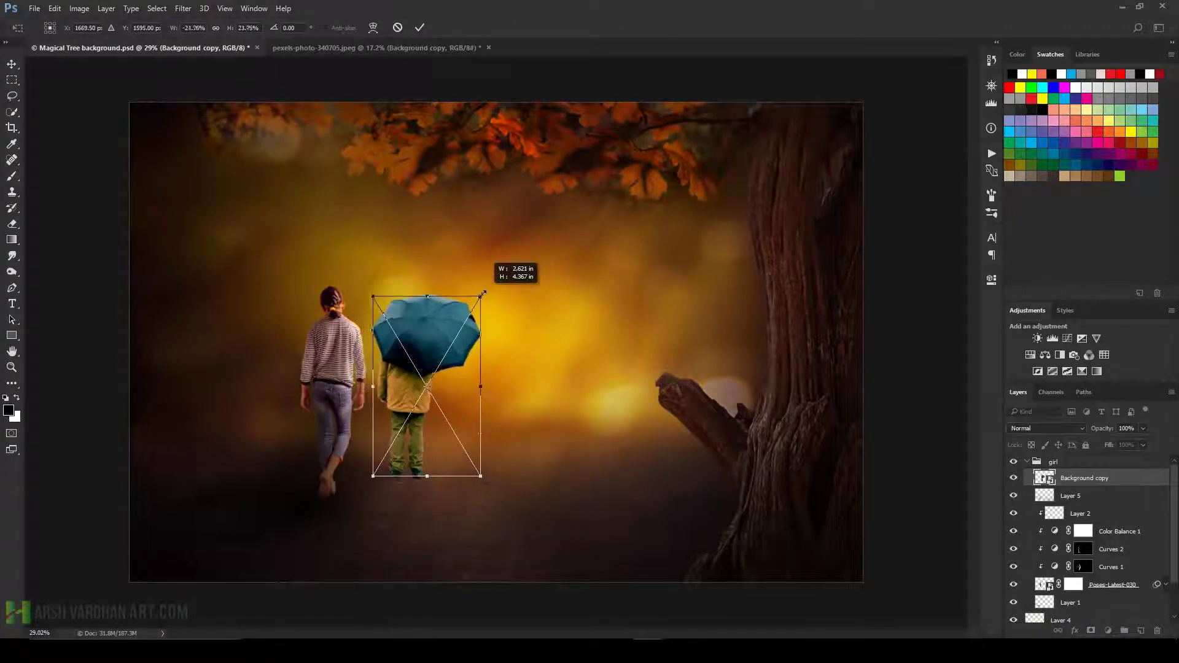
drag(453, 428, 459, 453)
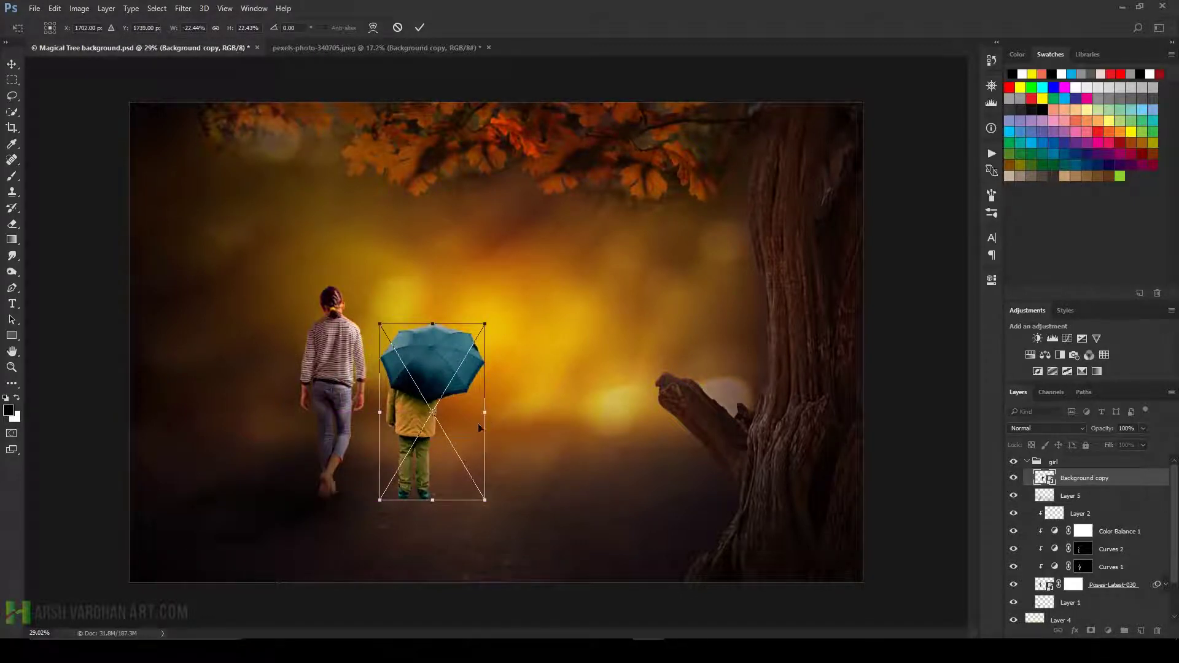
drag(467, 428, 465, 429)
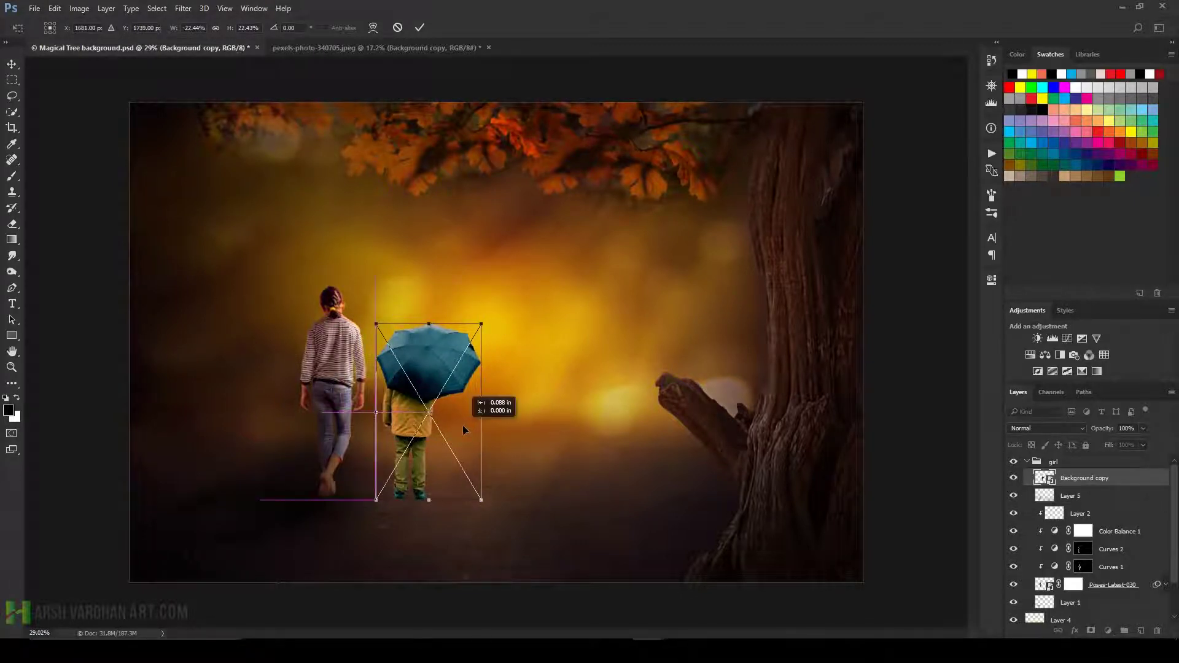
key(Return)
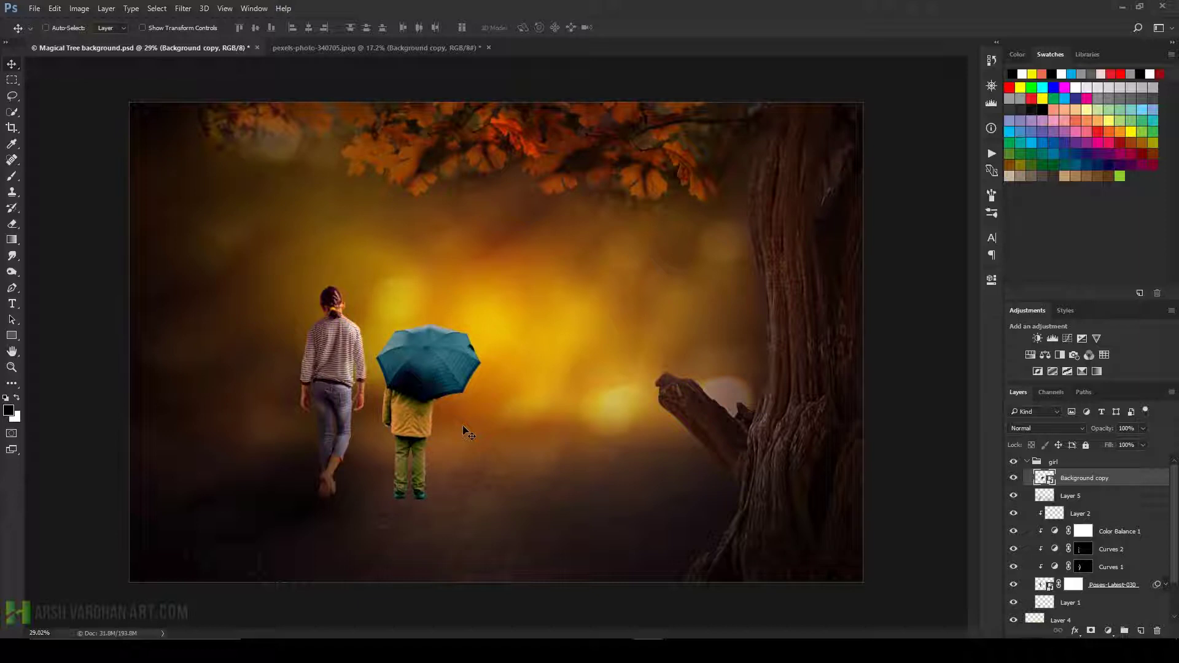
scroll(468, 433, up, 2)
On new Layer 6, paint a faint black shadow around the child's feet with a 125 px brush.
drag(474, 442, 486, 361)
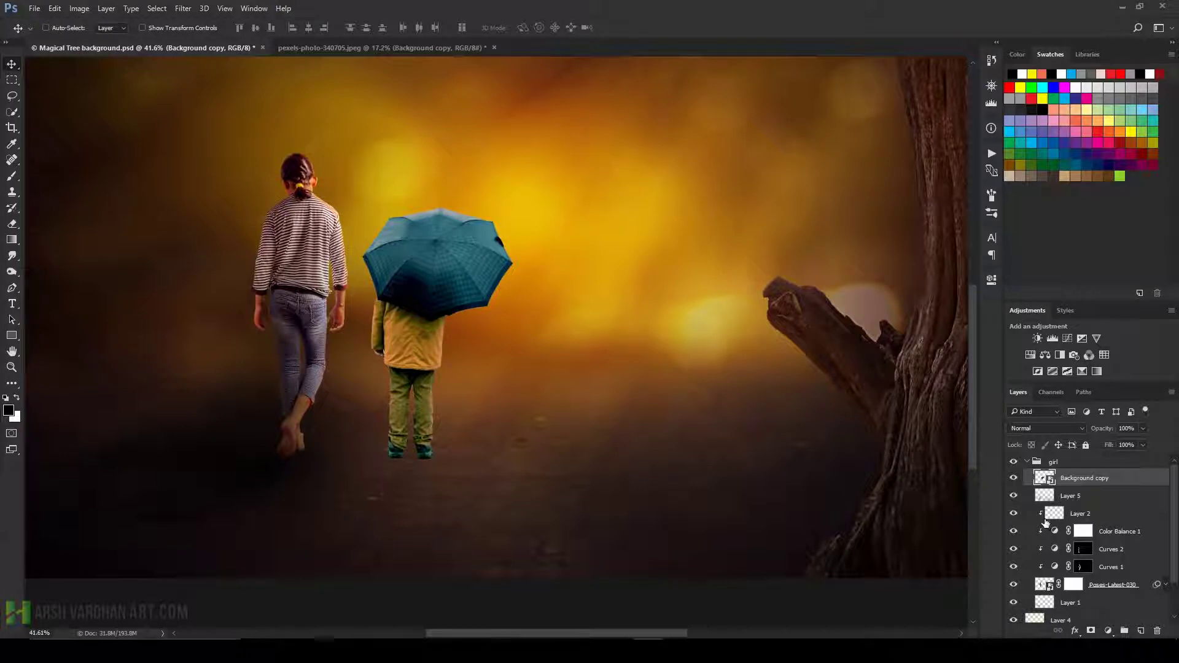
click(1142, 631)
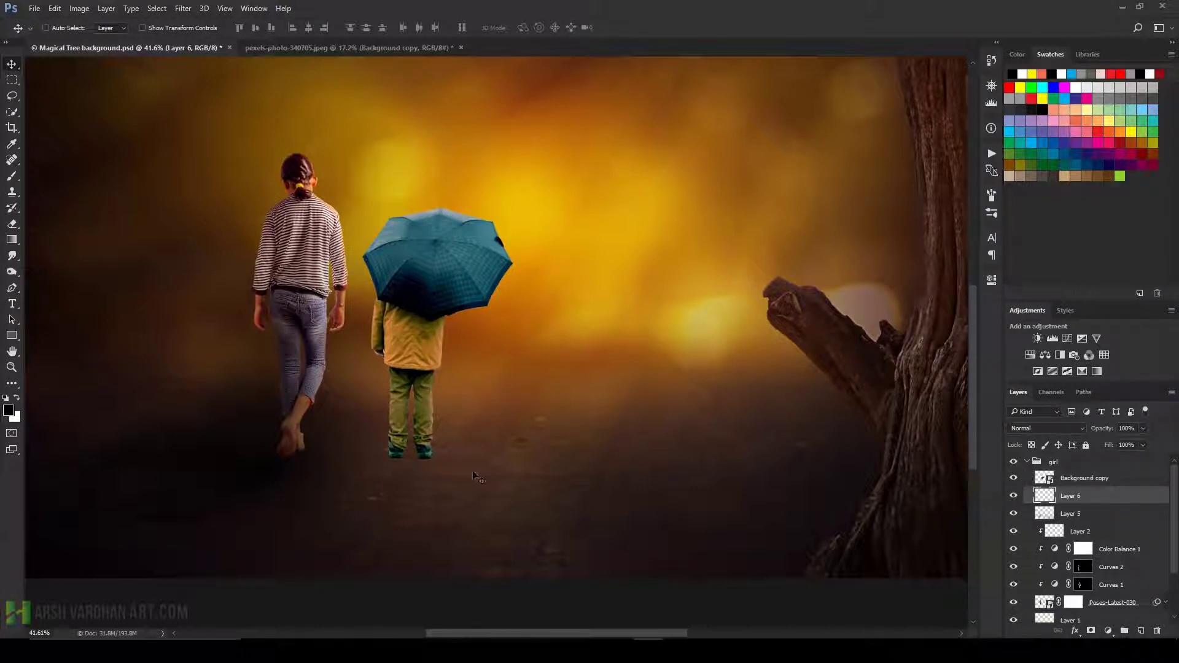
key(b)
key(bracketleft)
key(bracketleft)
key(bracketleft)
key(bracketleft)
key(bracketleft)
key(bracketleft)
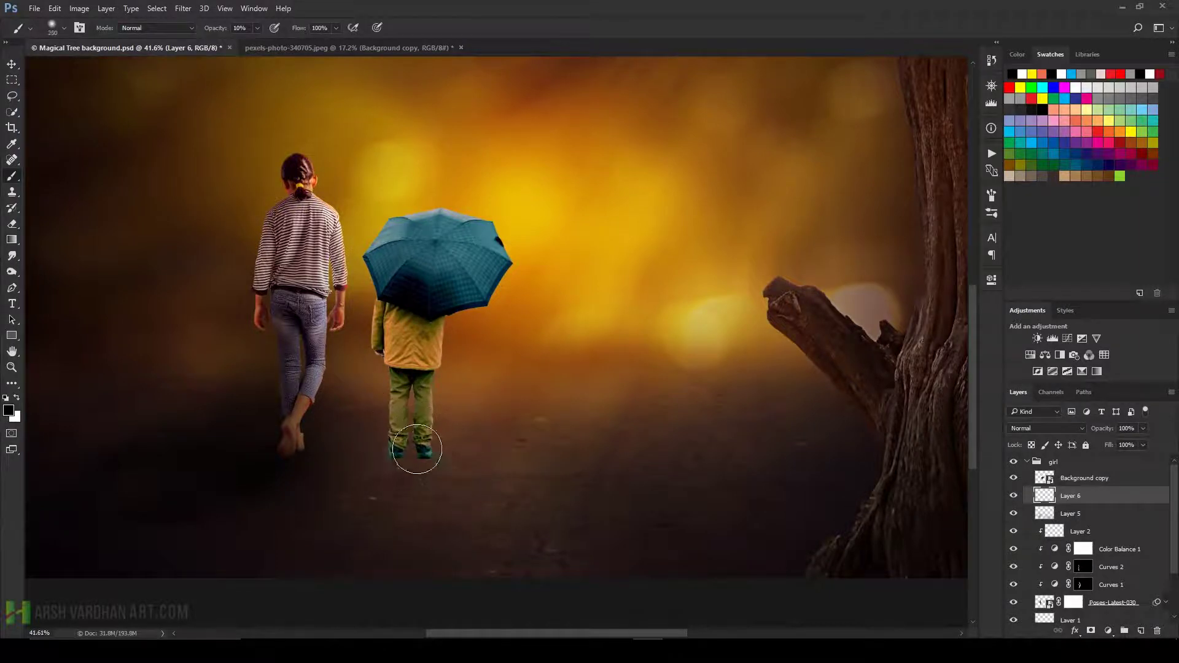
drag(407, 450, 420, 454)
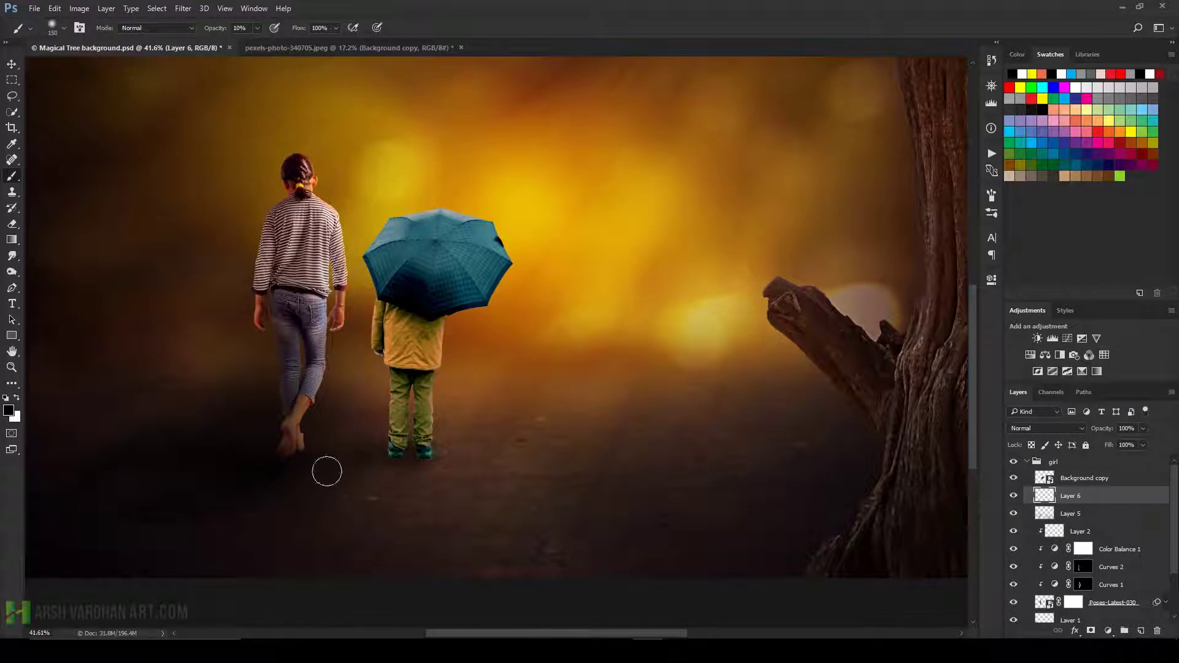
key(bracketleft)
drag(434, 469, 426, 455)
Move Background copy and Layer 6 above the girl group and rename Background copy to 'boy'.
click(1086, 483)
shift+click(1046, 495)
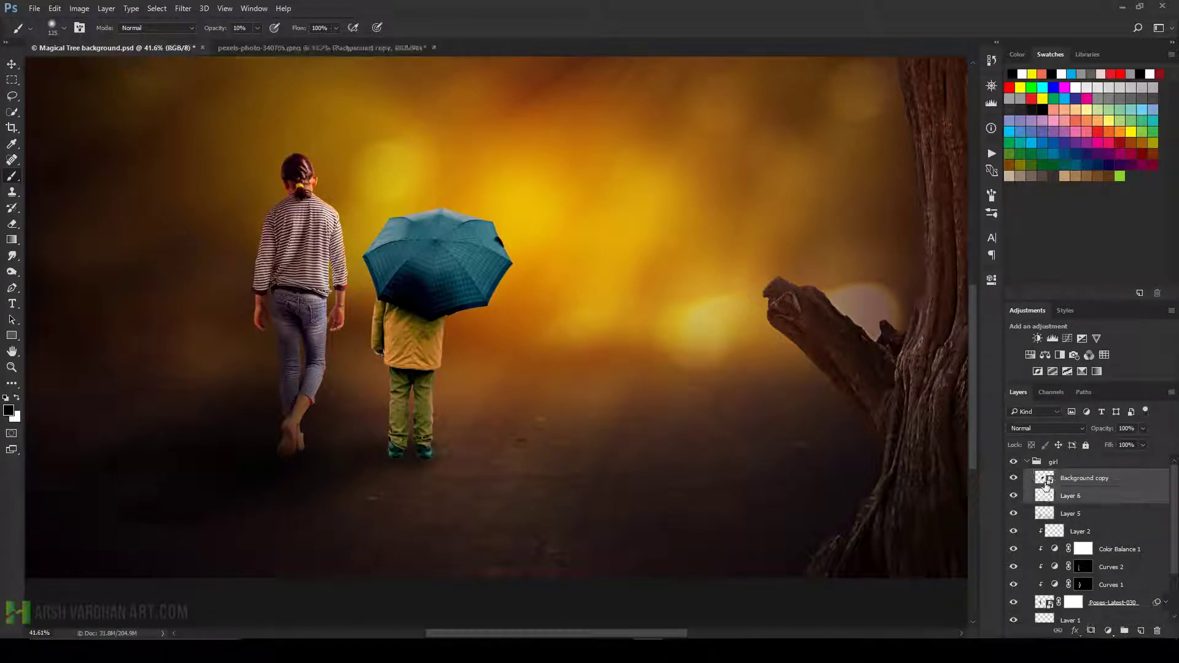
drag(1044, 484, 1053, 500)
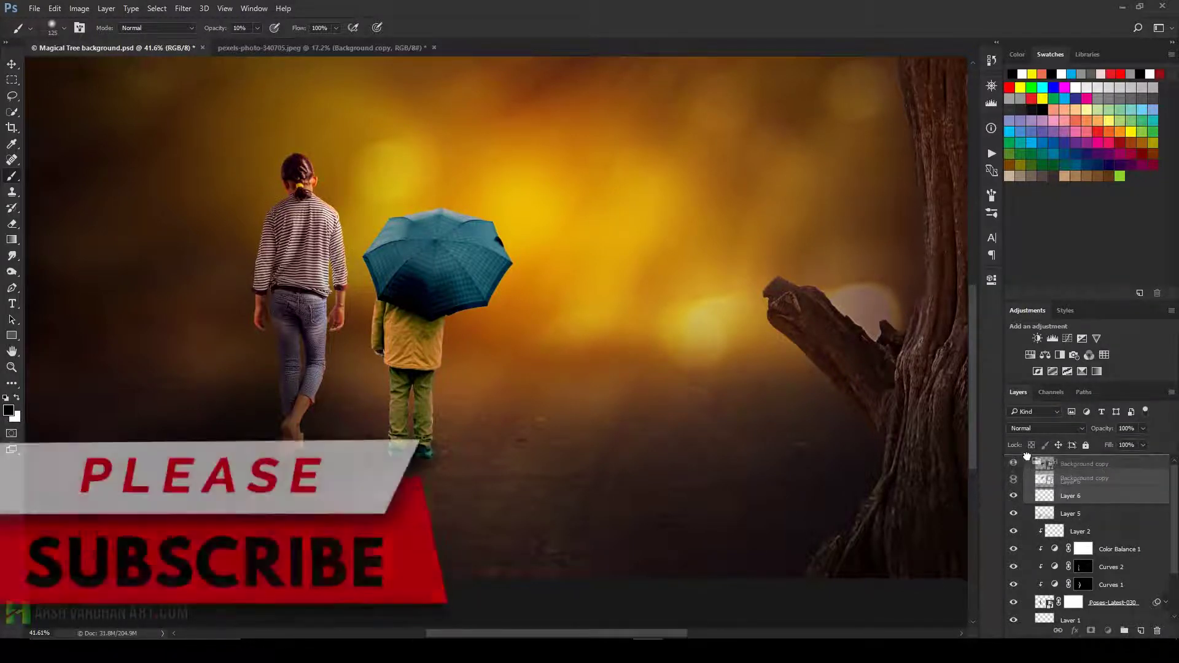
click(1035, 499)
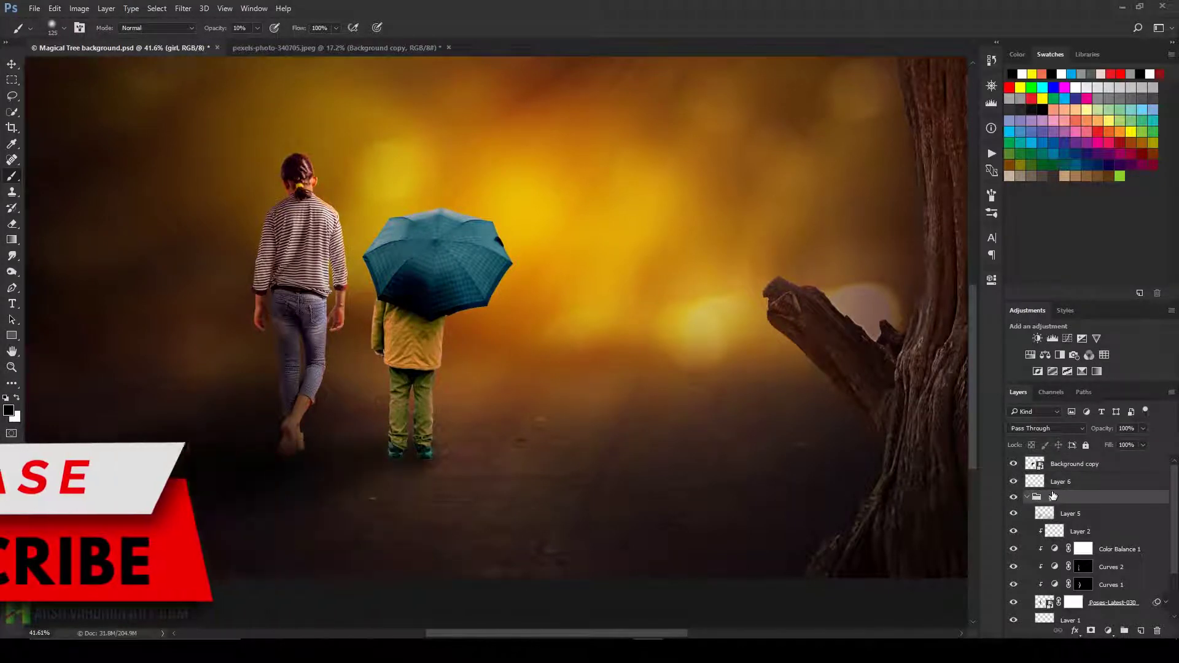
click(1043, 462)
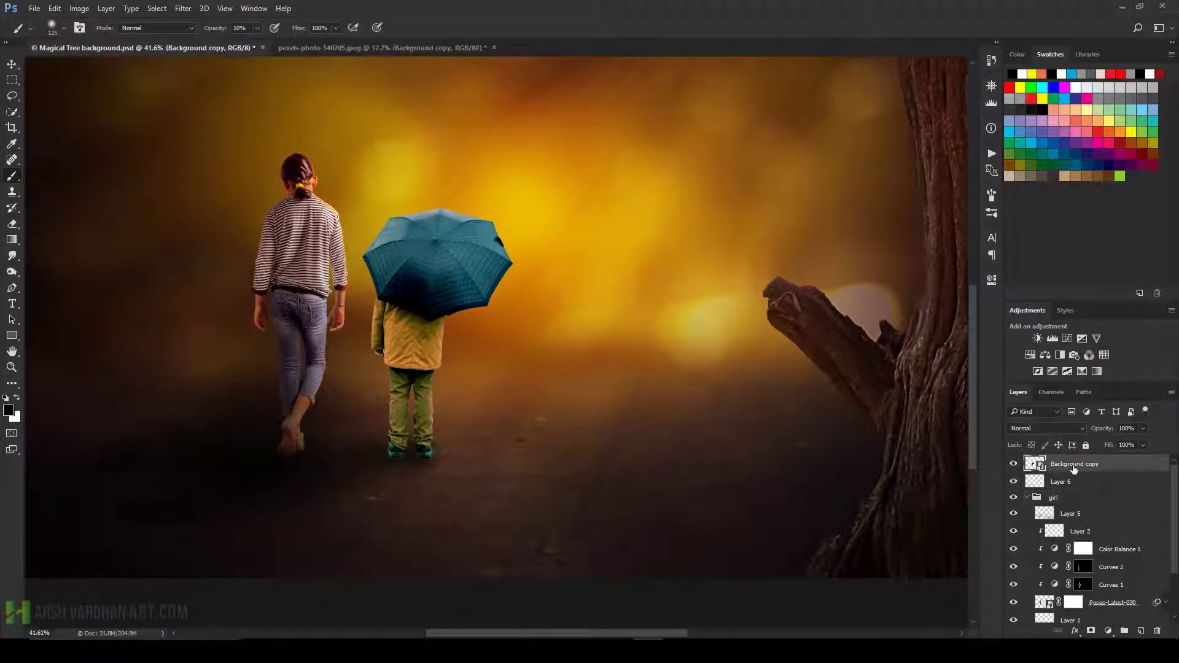
double_click(1075, 465)
text(boy)
key(Return)
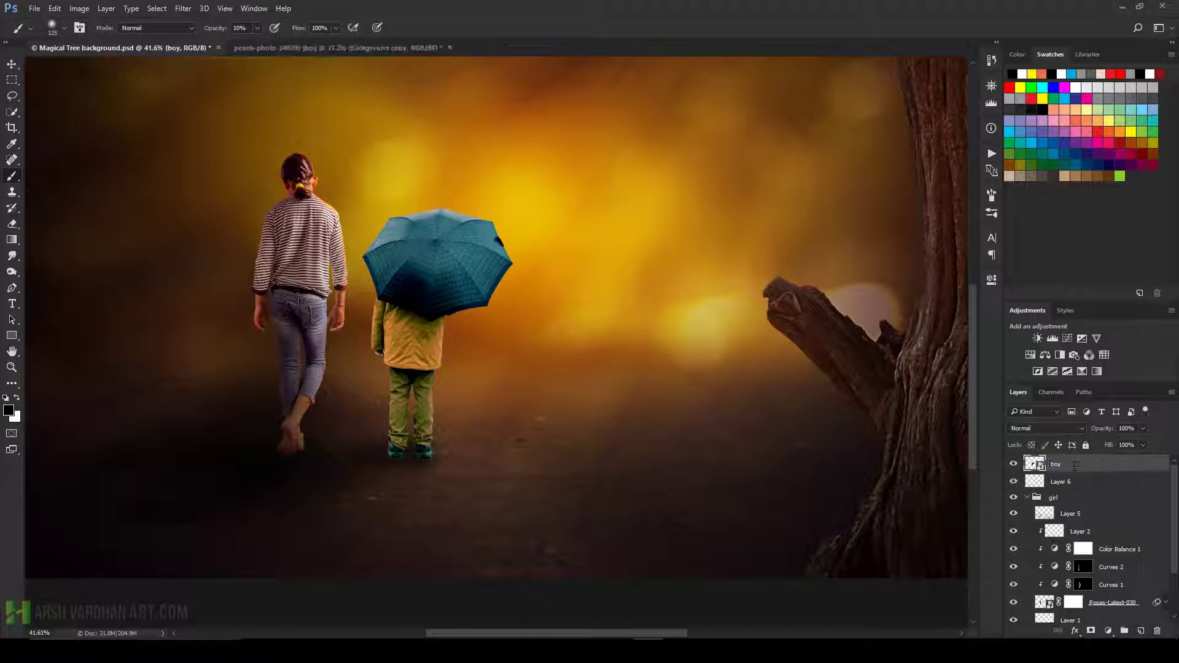
Add a Curves 3 adjustment clipped to the boy and raise the curve to brighten him.
click(1082, 339)
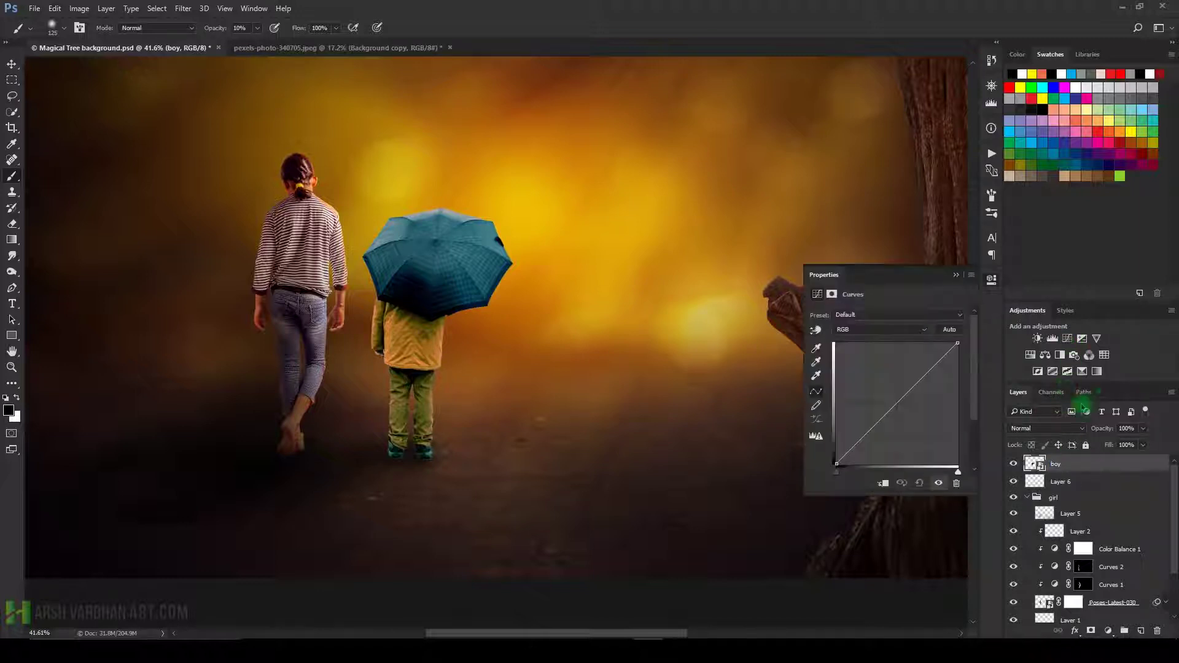
drag(957, 345, 925, 338)
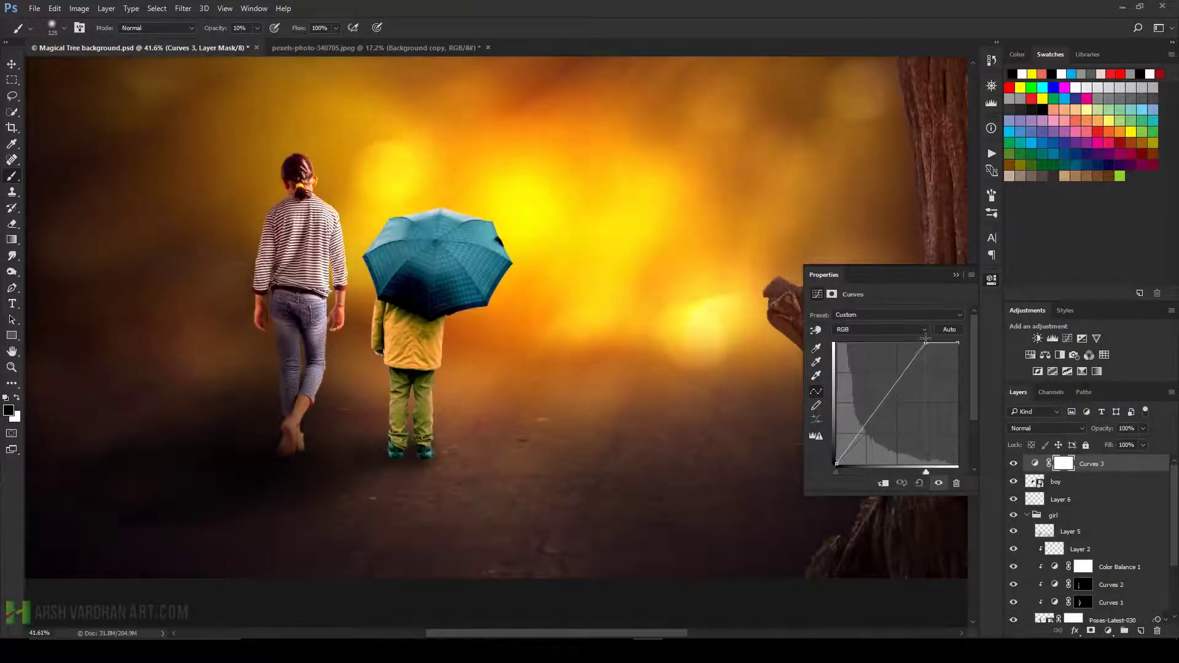
click(882, 483)
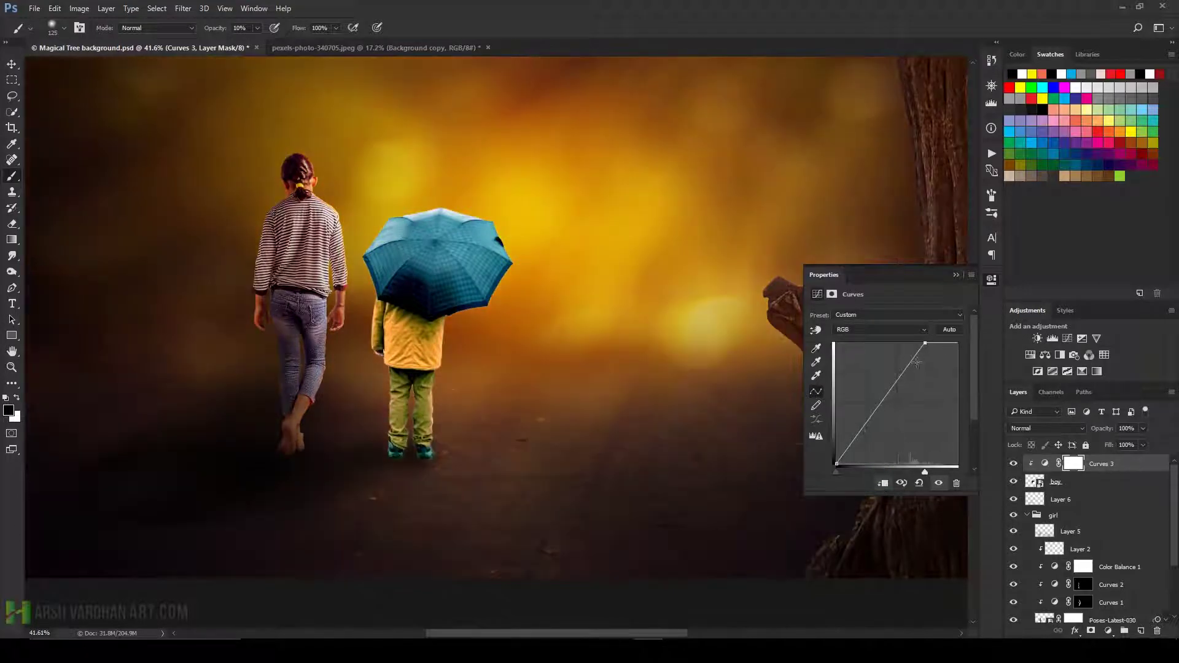
drag(925, 343, 911, 343)
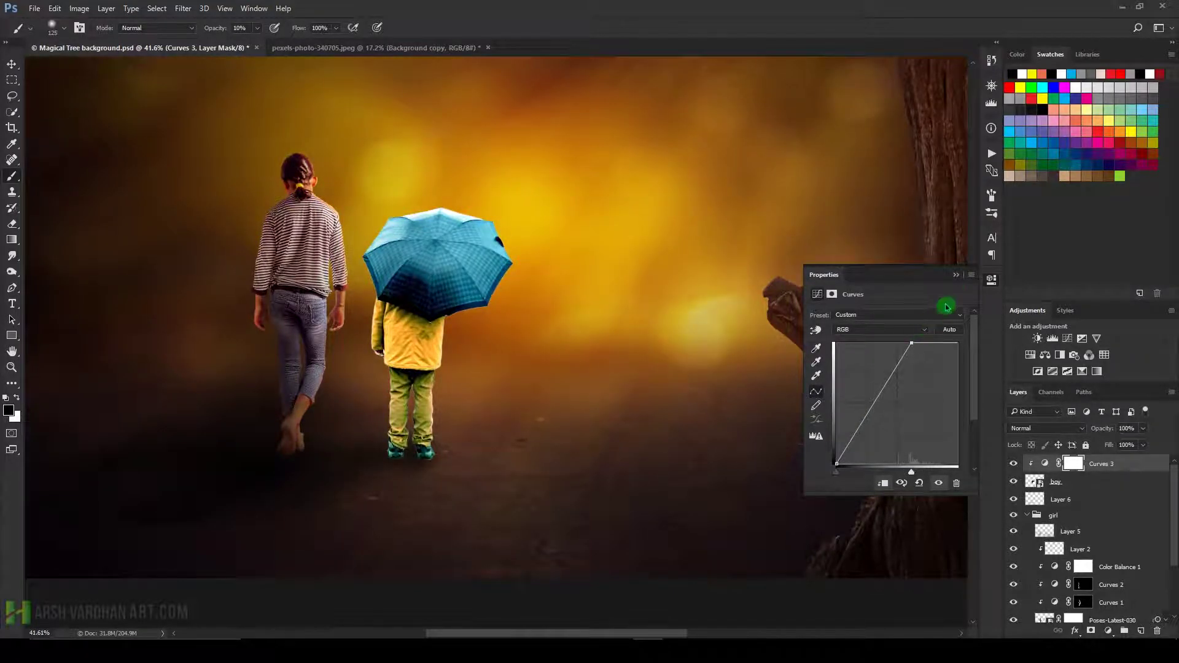
Invert the Curves 3 mask and paint white brightening along the umbrella's right and top edges.
click(958, 276)
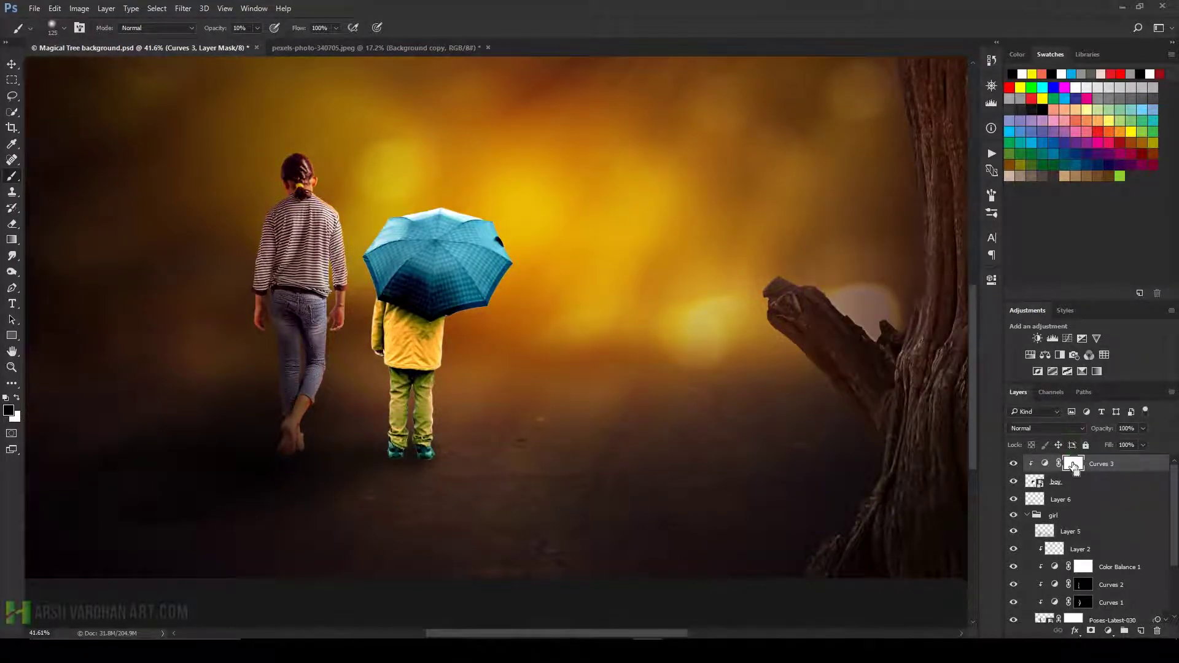
key(ctrl+i)
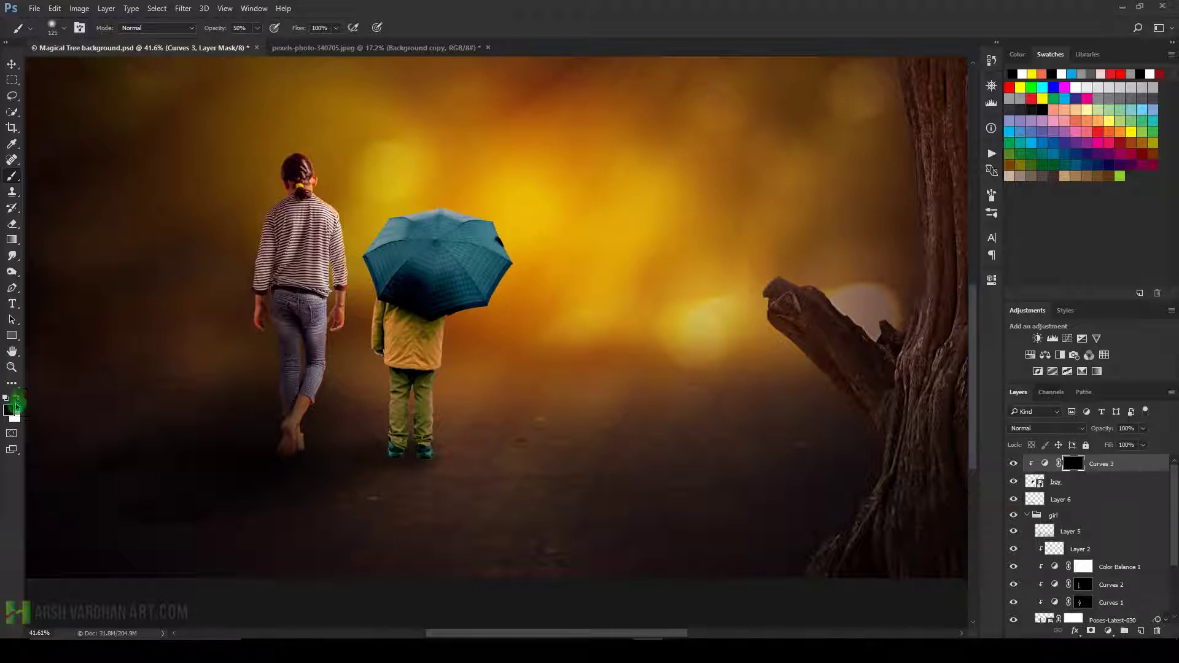
click(18, 398)
mouse_move(495, 224)
mouse_down()
mouse_move(486, 317)
mouse_move(438, 438)
mouse_up()
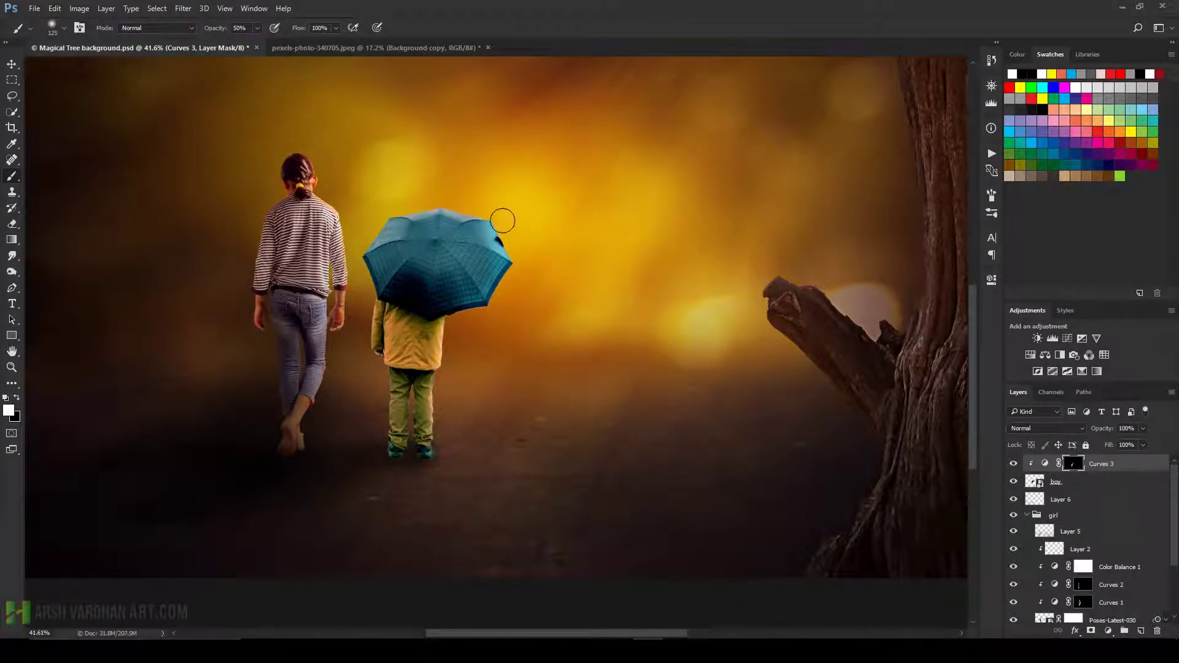
drag(500, 207, 472, 206)
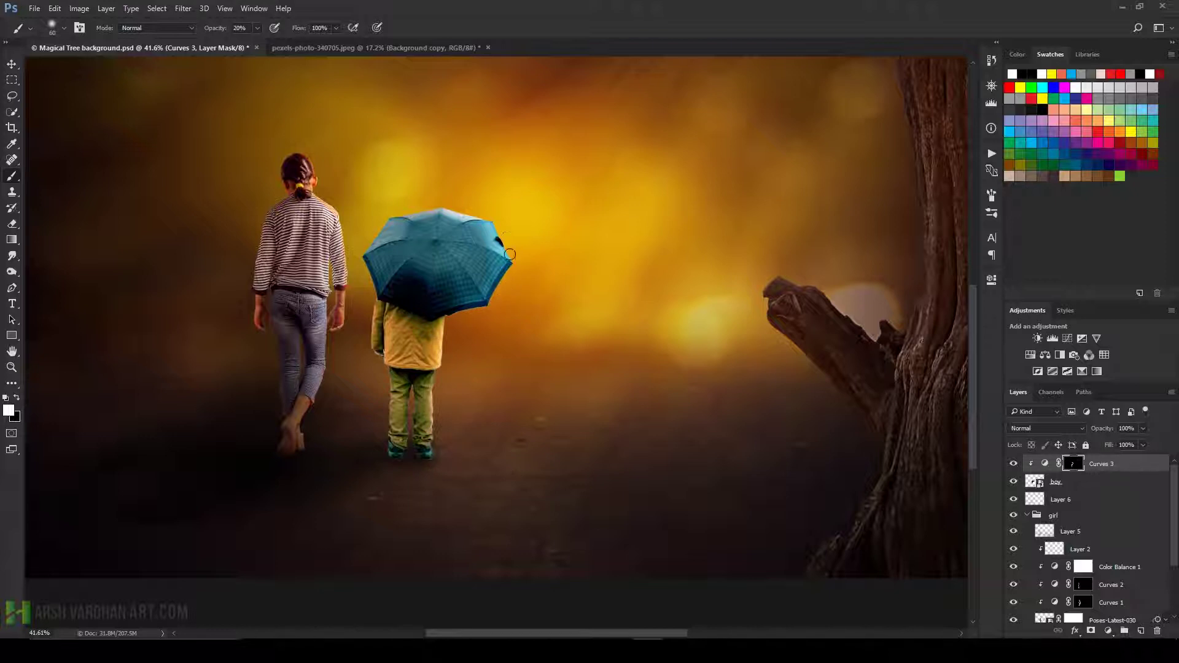
drag(457, 238, 451, 250)
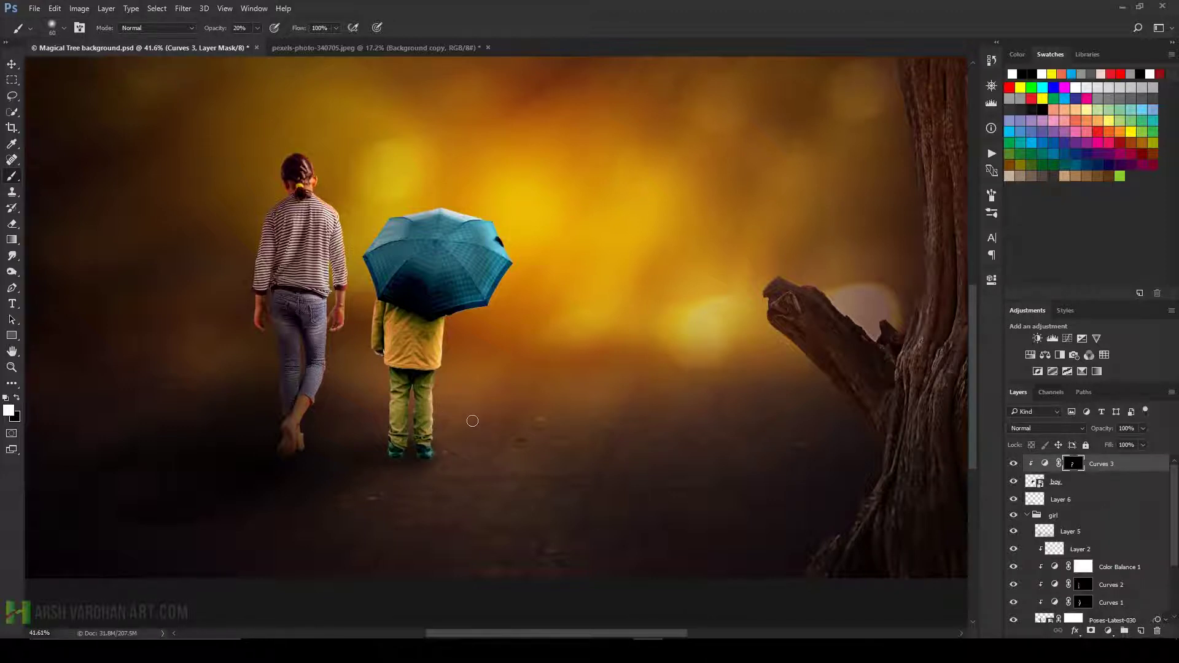
key(x)
key(bracketright)
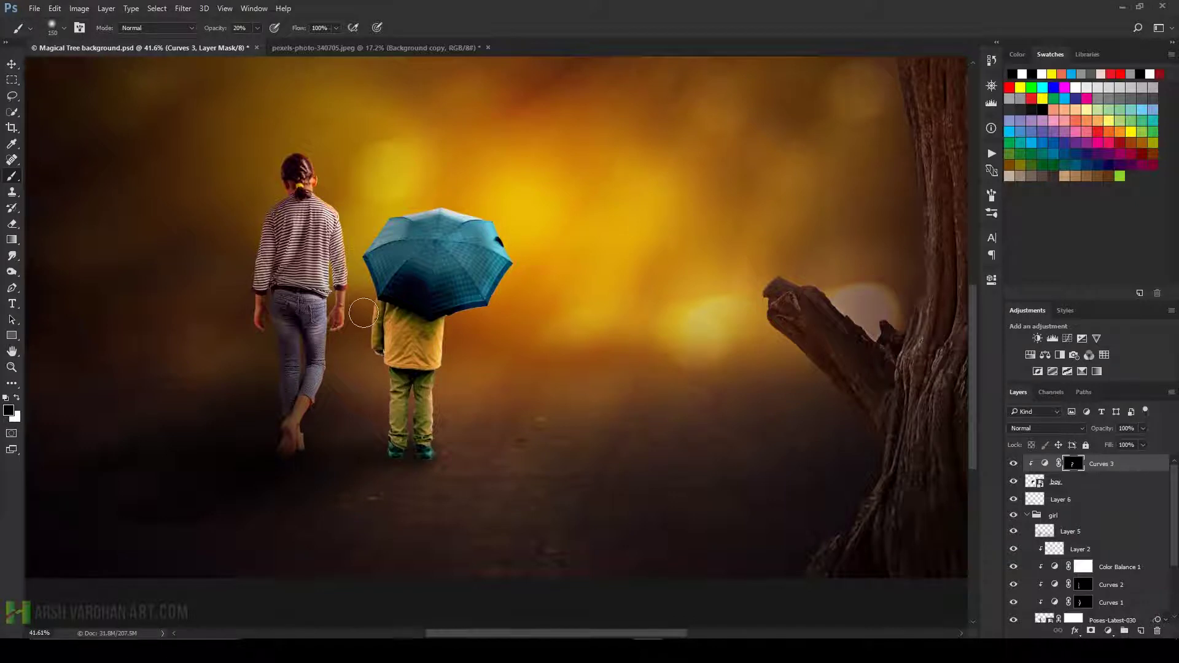
Add a clipped Curves 4 adjustment with the top point pulled down to darken.
click(1067, 338)
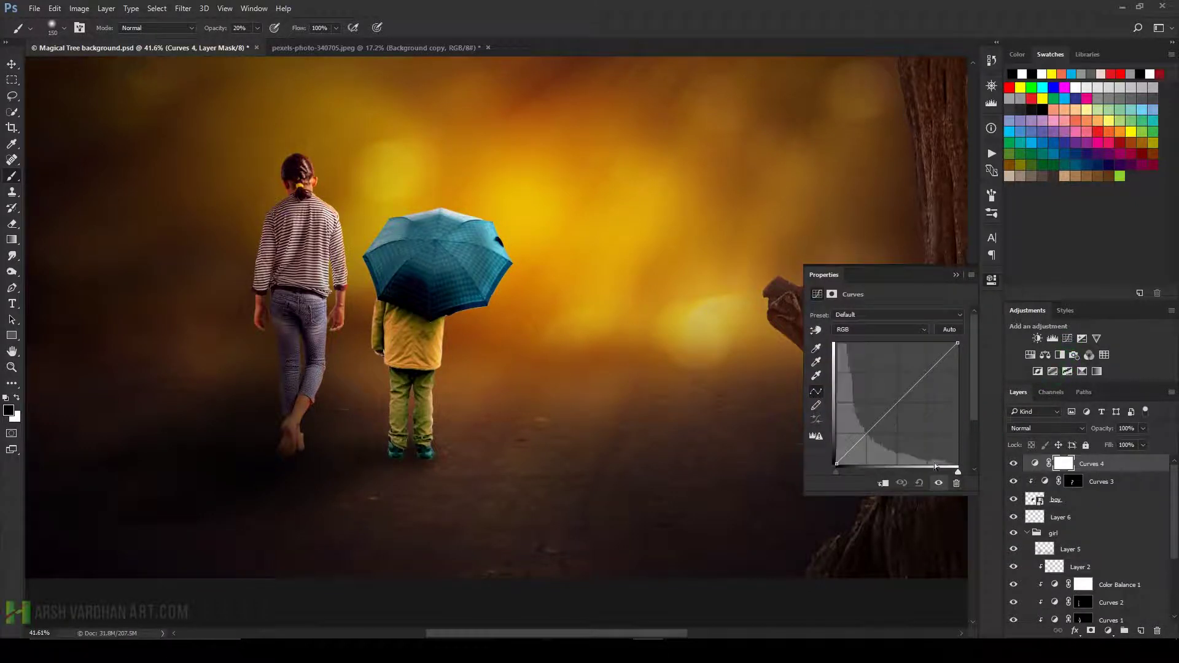
click(884, 484)
drag(958, 345, 957, 398)
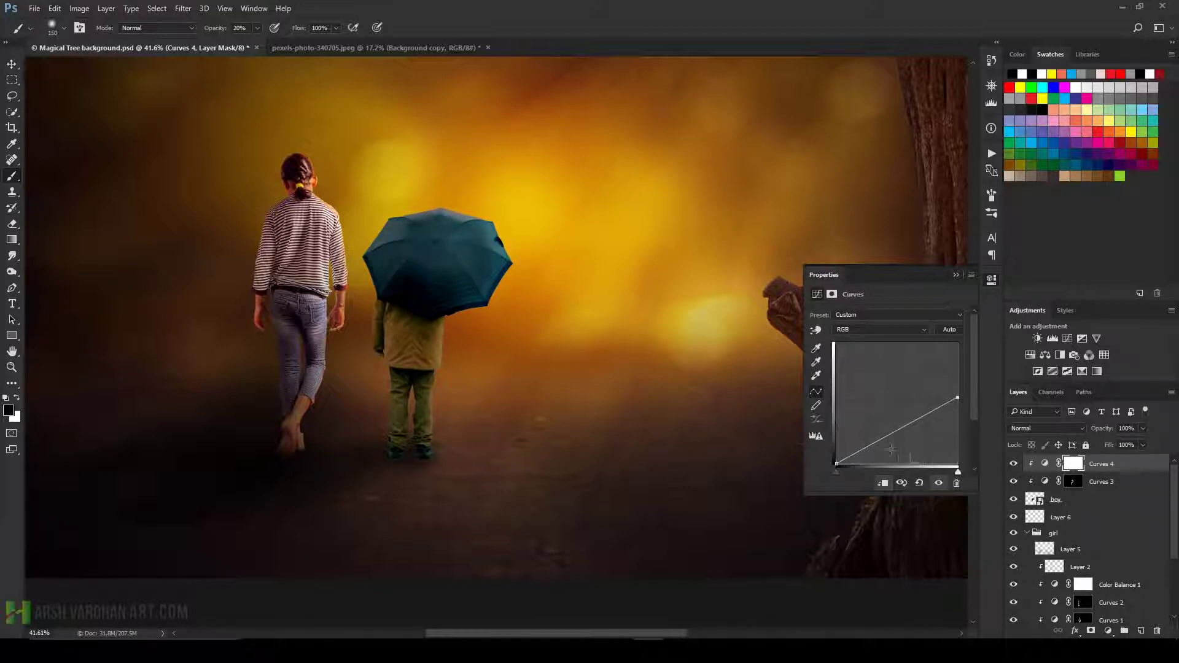
Invert the Curves 4 mask, paint darkening onto the umbrella's left edge and jacket, and add Layer 7.
click(1075, 465)
key(ctrl+i)
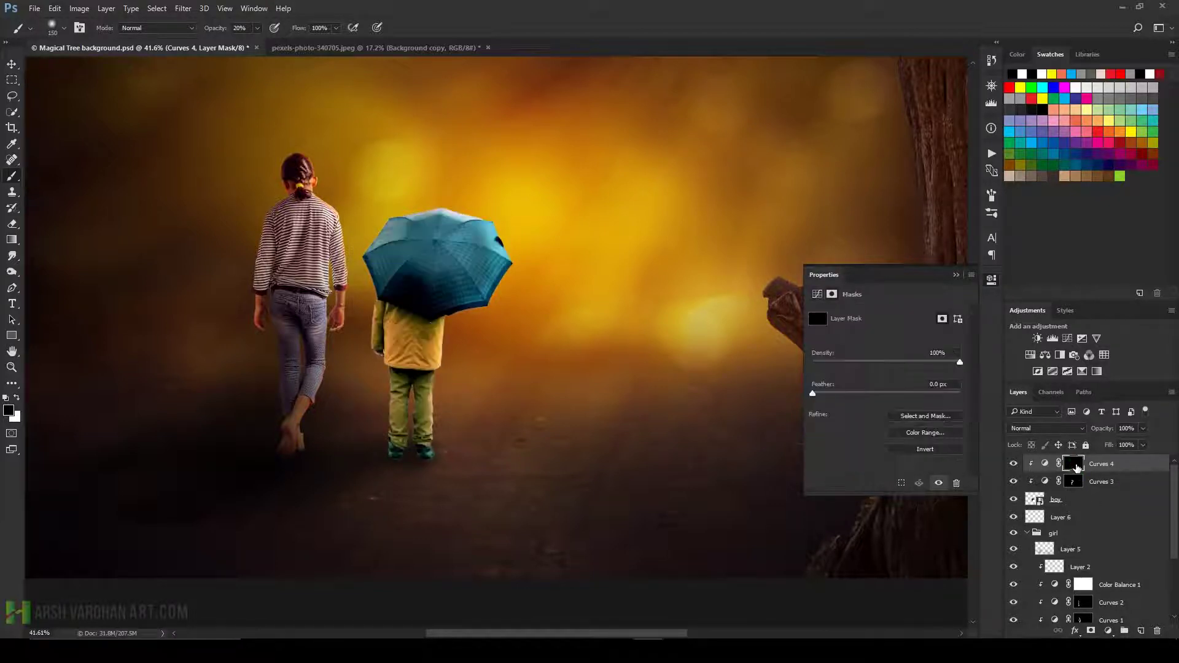
key(bracketright)
key(bracketright)
key(bracketright)
key(bracketright)
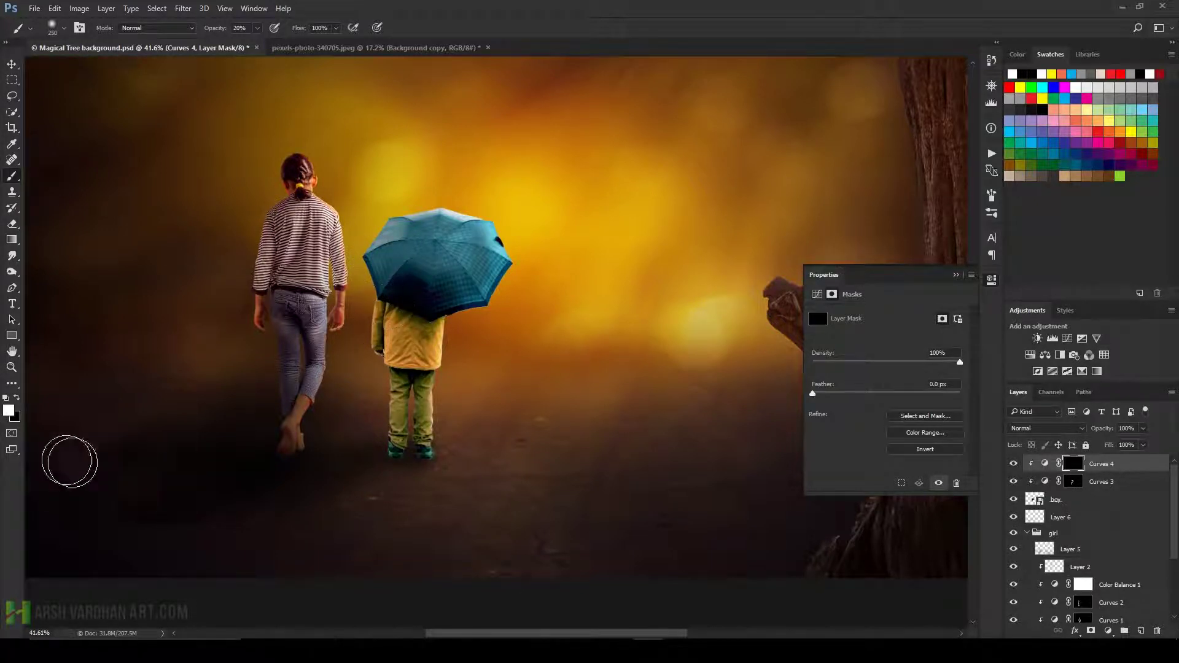
click(16, 398)
drag(380, 264, 374, 465)
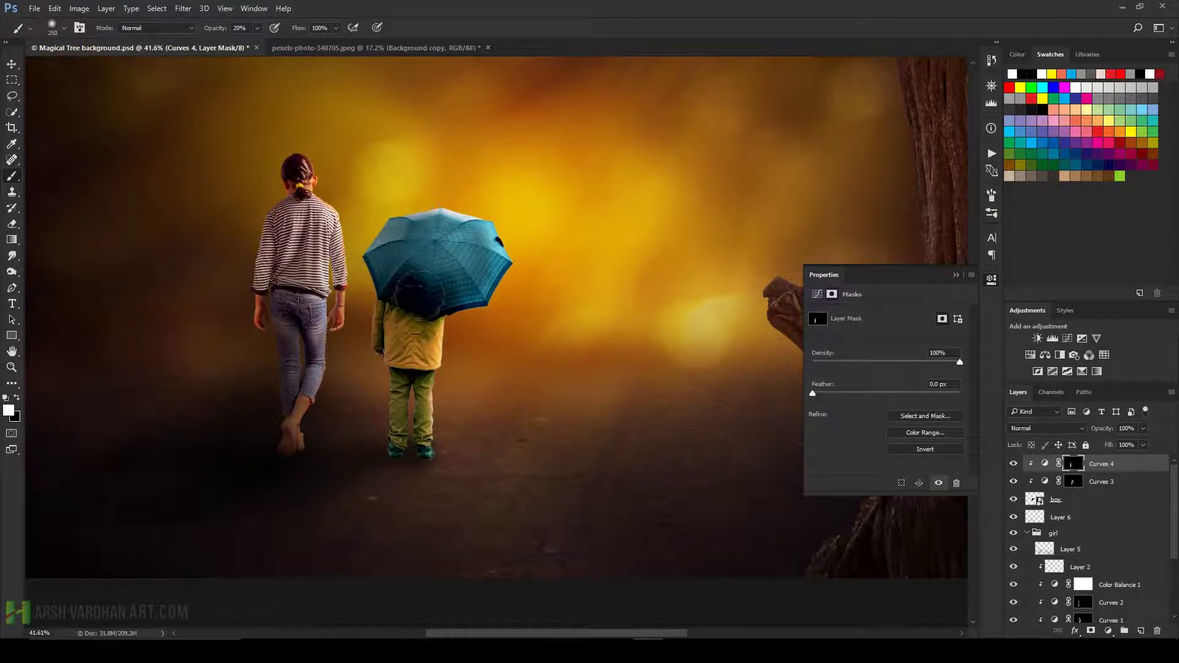
click(1044, 465)
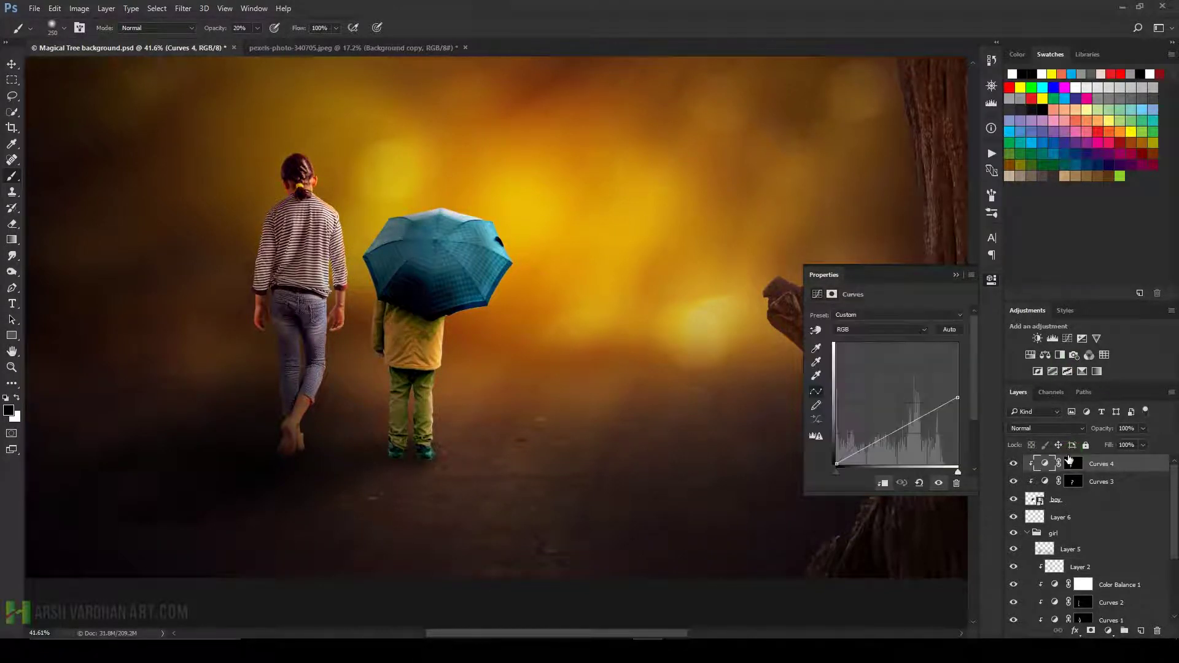
click(1140, 631)
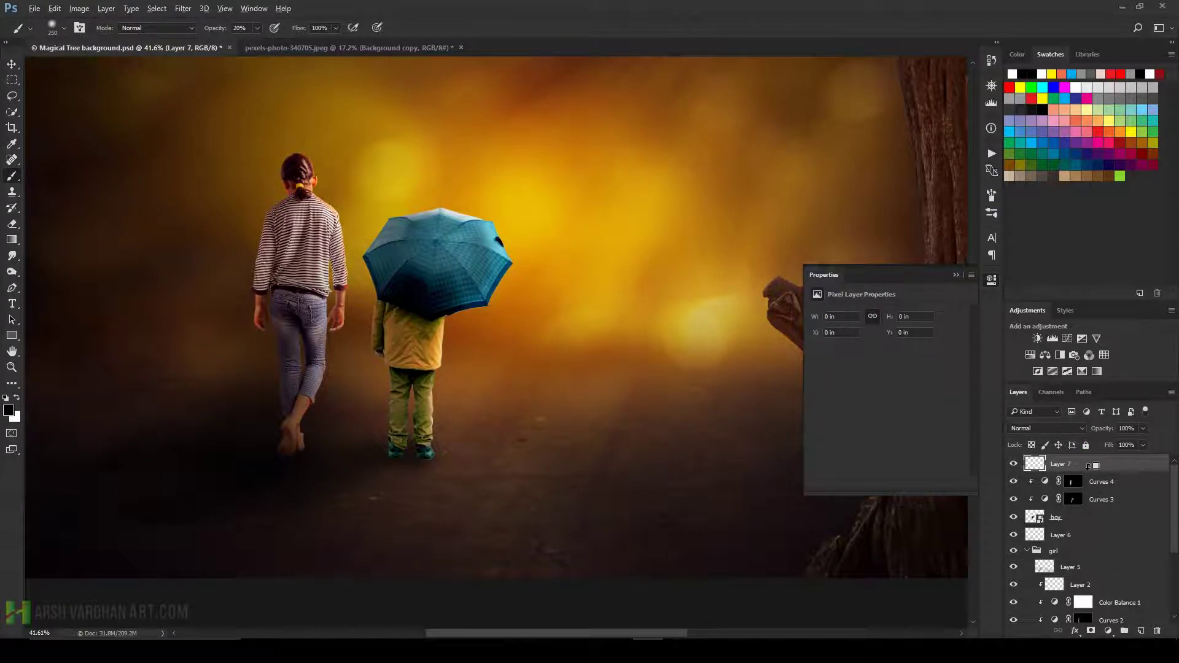
Clip Layer 7 to the boy, paint salmon light on the umbrella edges, and set it to Hard Light.
alt+click(1088, 466)
drag(399, 299, 553, 301)
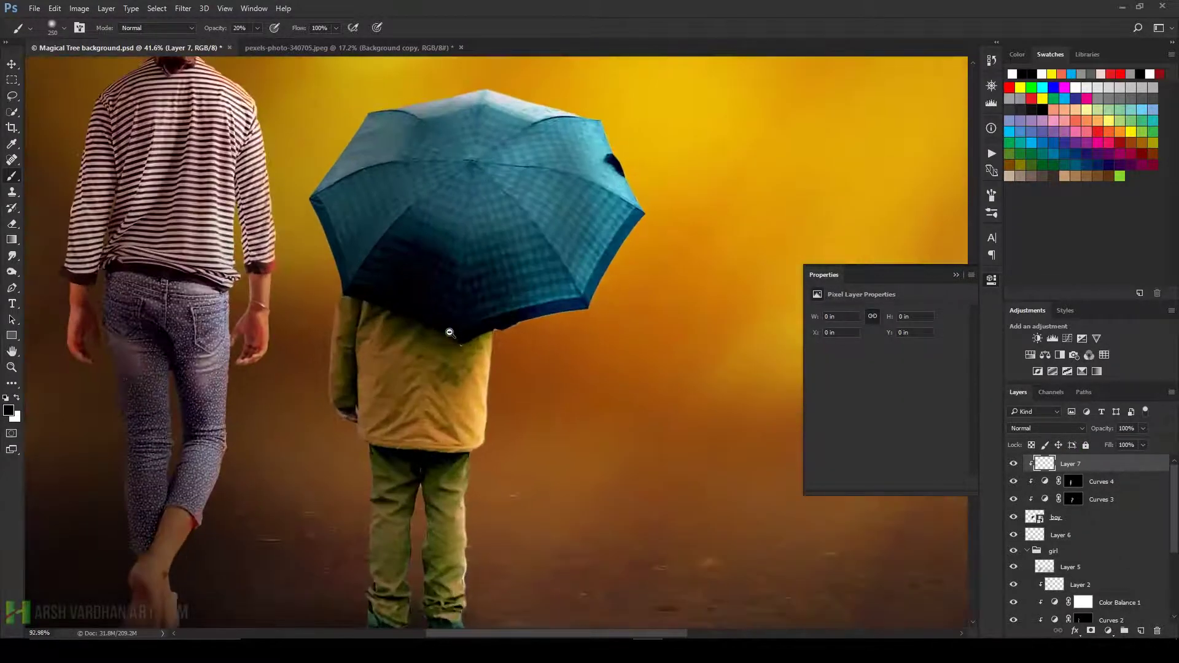
click(1078, 118)
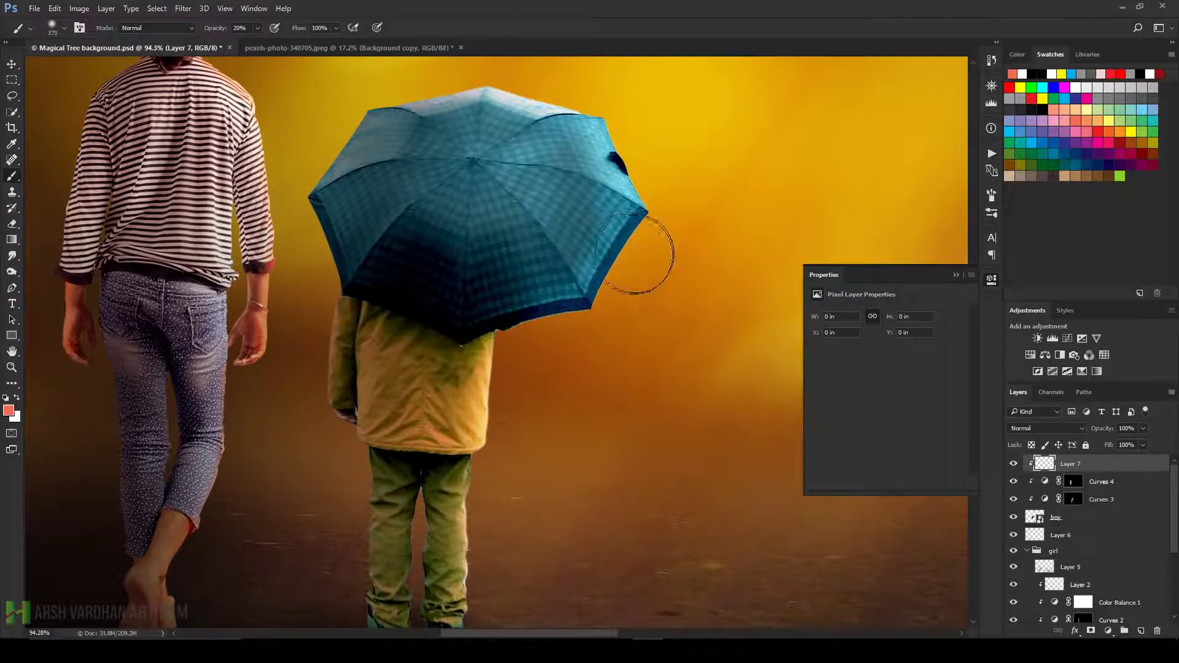
key(bracketleft)
key(bracketleft)
key(bracketleft)
drag(641, 233, 636, 254)
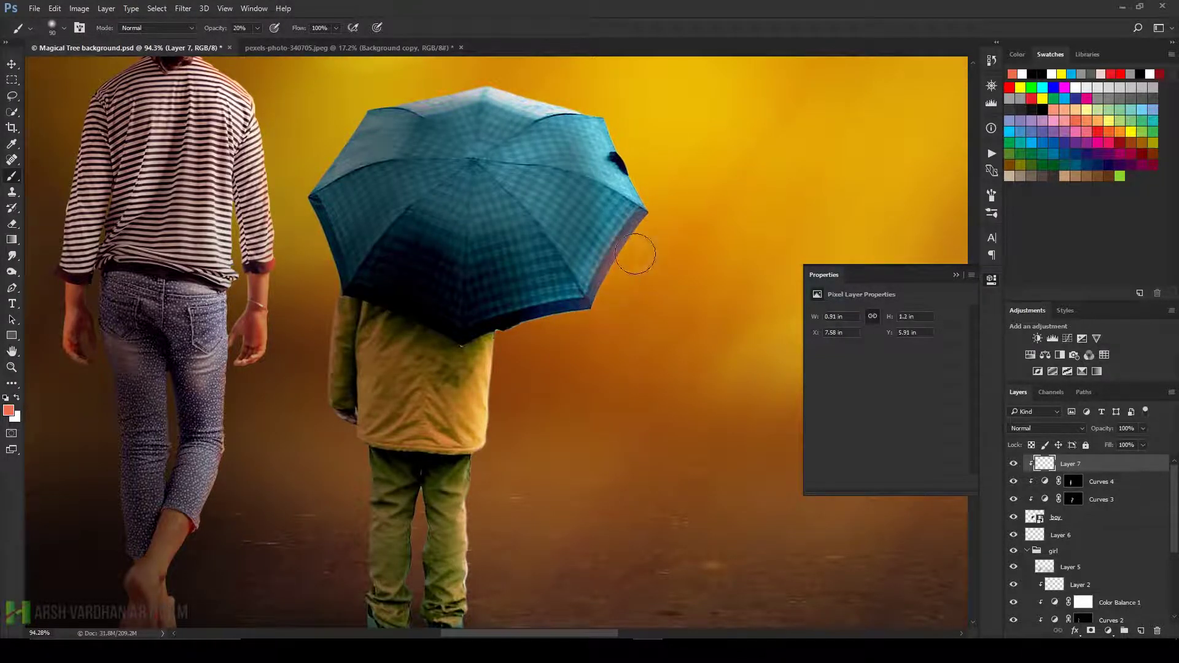
mouse_move(653, 165)
mouse_down()
mouse_move(621, 123)
mouse_move(632, 150)
mouse_move(510, 89)
mouse_up()
click(1042, 430)
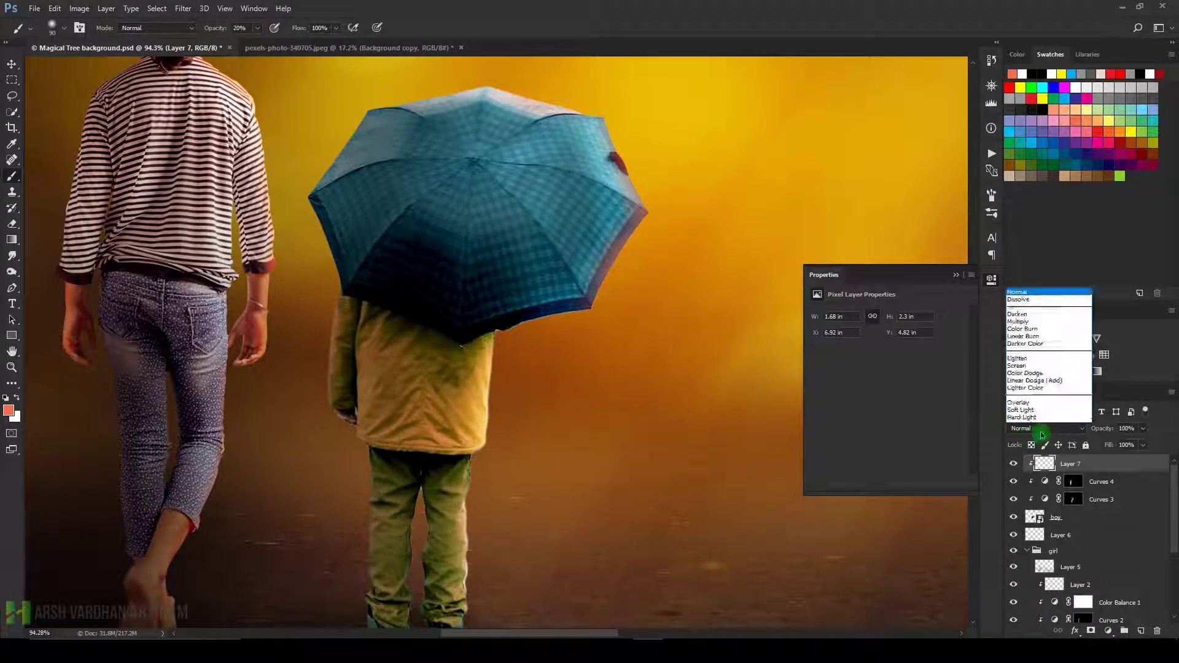
click(1042, 313)
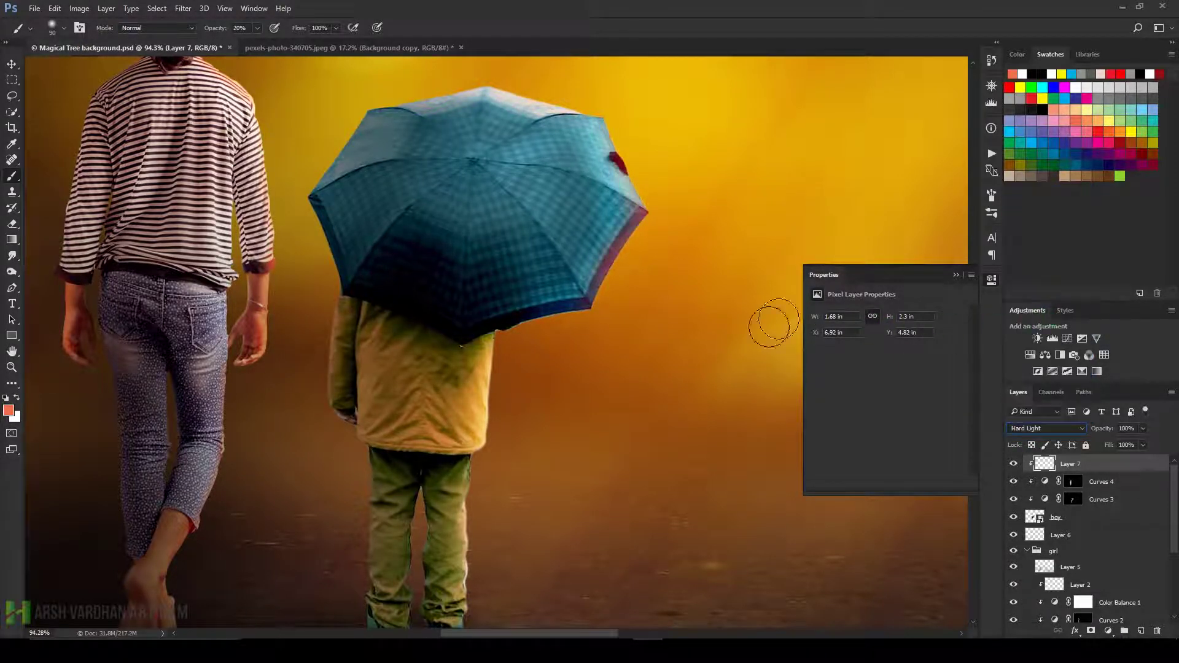
Paint warm highlights down the jacket, lower right leg, left hand and trouser edge.
mouse_move(513, 355)
mouse_down()
mouse_move(484, 452)
mouse_move(482, 599)
mouse_up()
scroll(477, 518, down, 3)
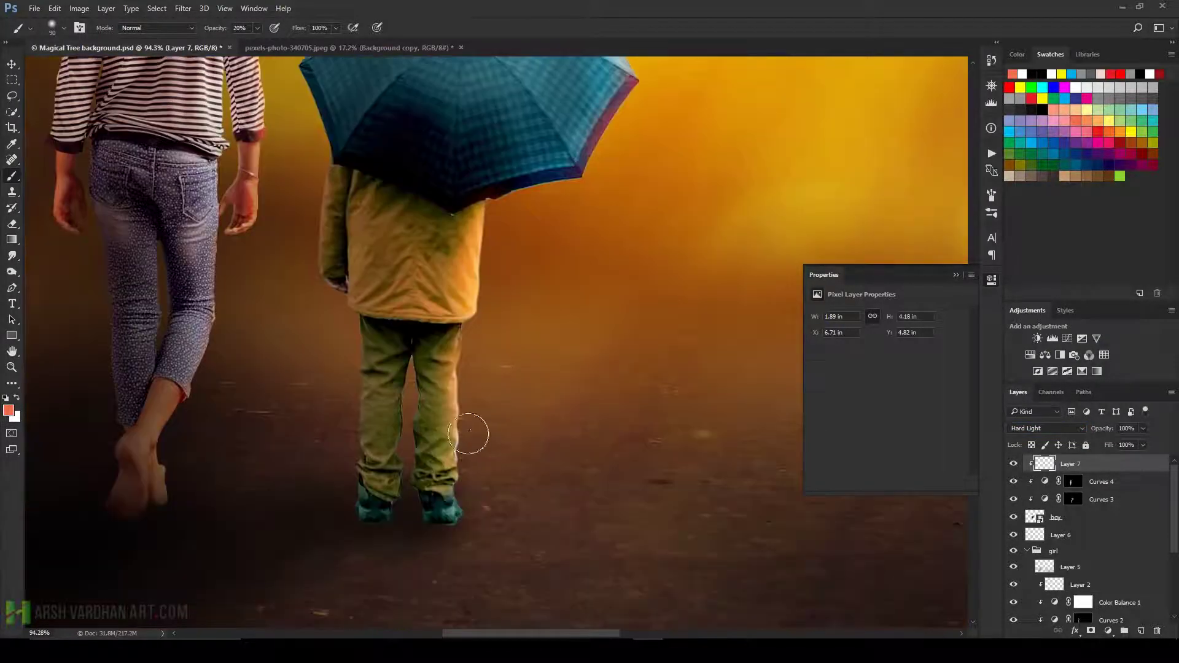
drag(469, 435, 474, 466)
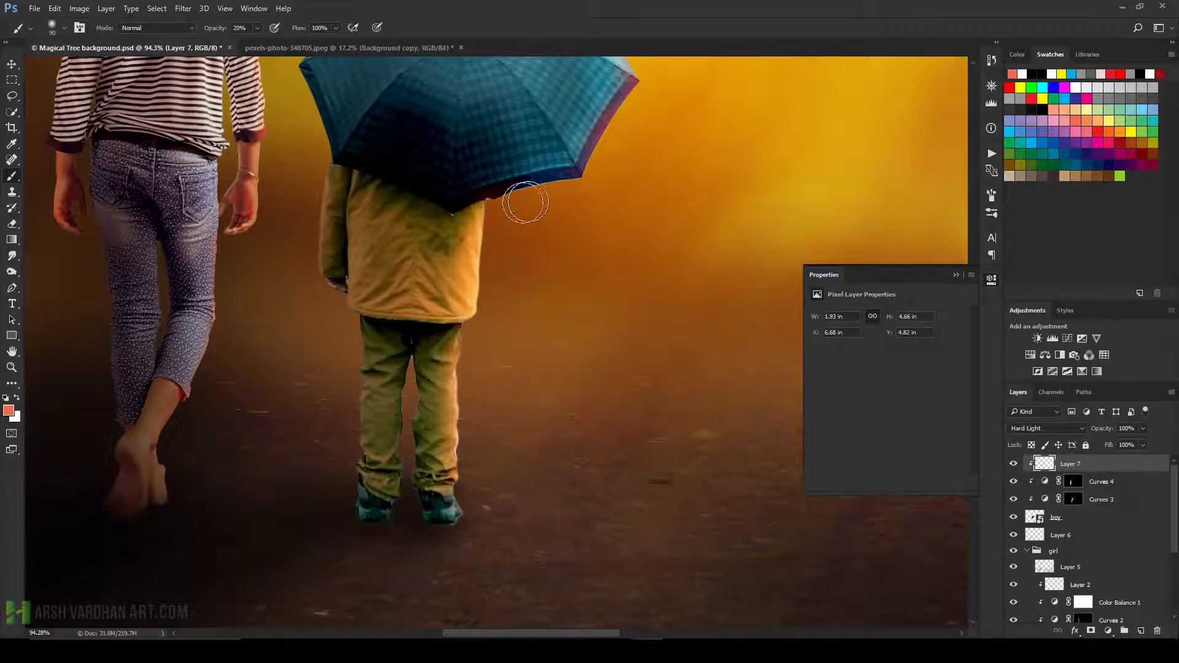
drag(624, 111, 581, 395)
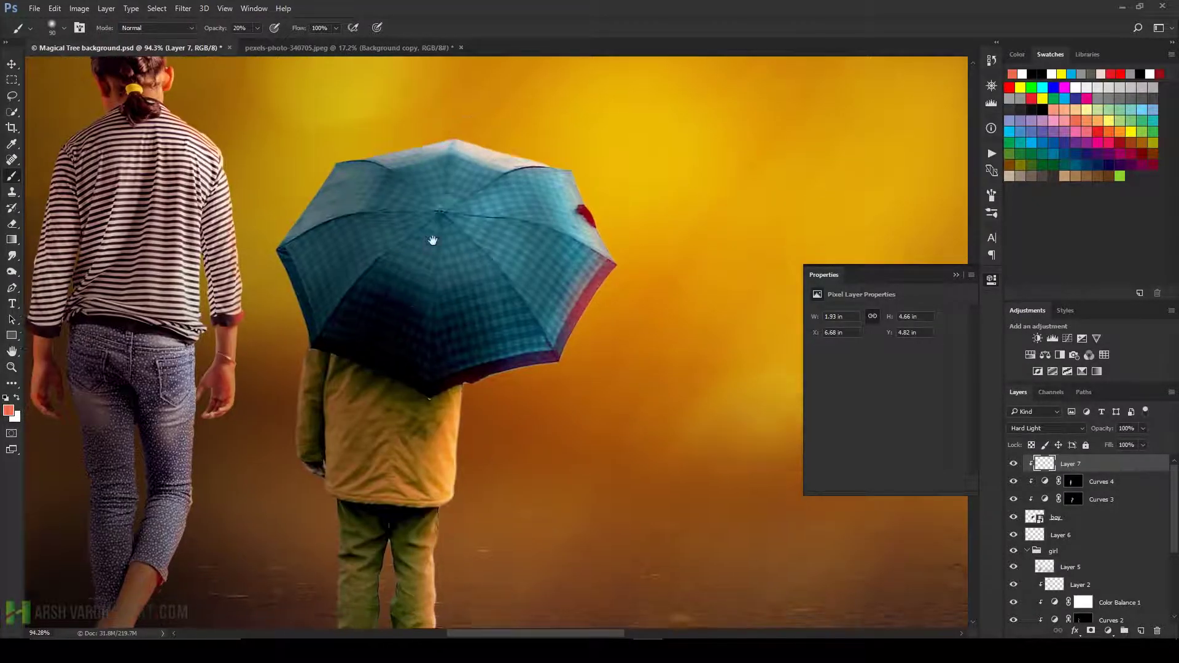
scroll(467, 245, down, 5)
key(bracketleft)
key(bracketleft)
key(bracketleft)
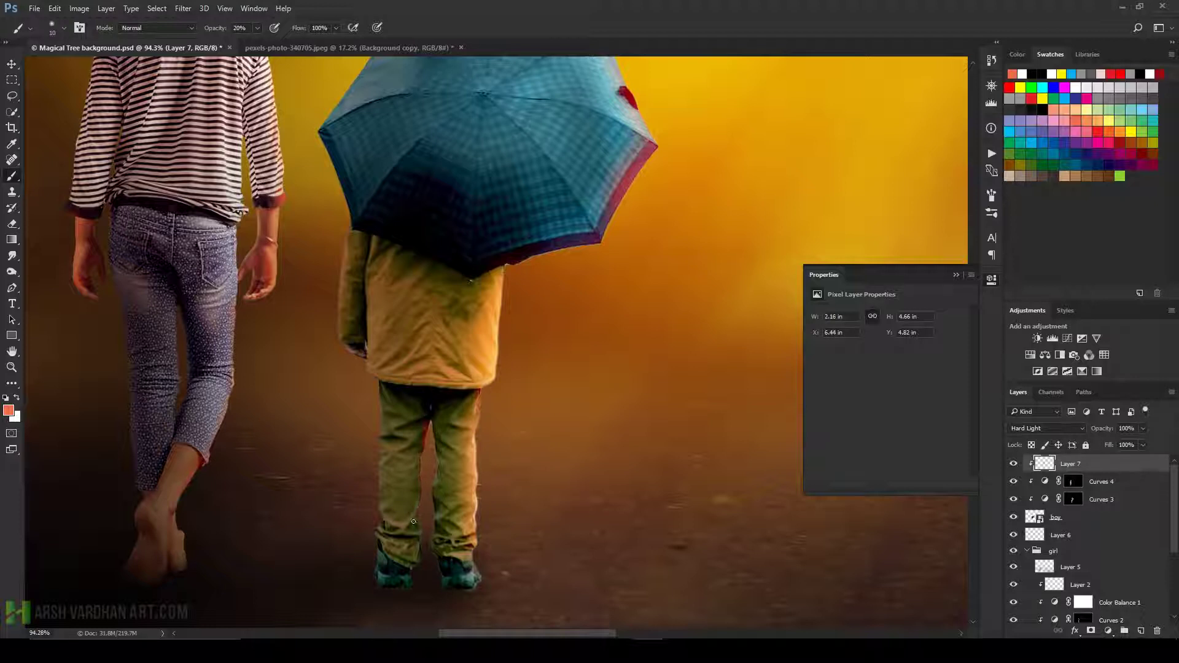
key(bracketright)
key(bracketright)
key(bracketright)
key(bracketright)
drag(345, 352, 363, 370)
drag(481, 475, 477, 517)
scroll(503, 509, down, 2)
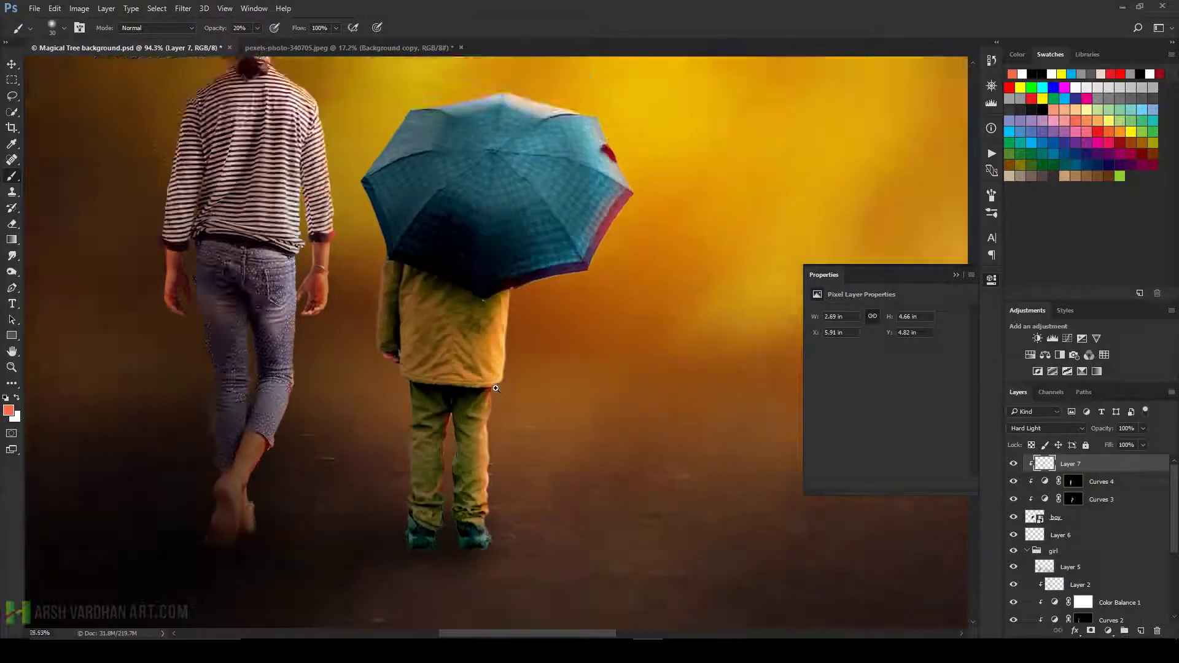
scroll(573, 366, down, 2)
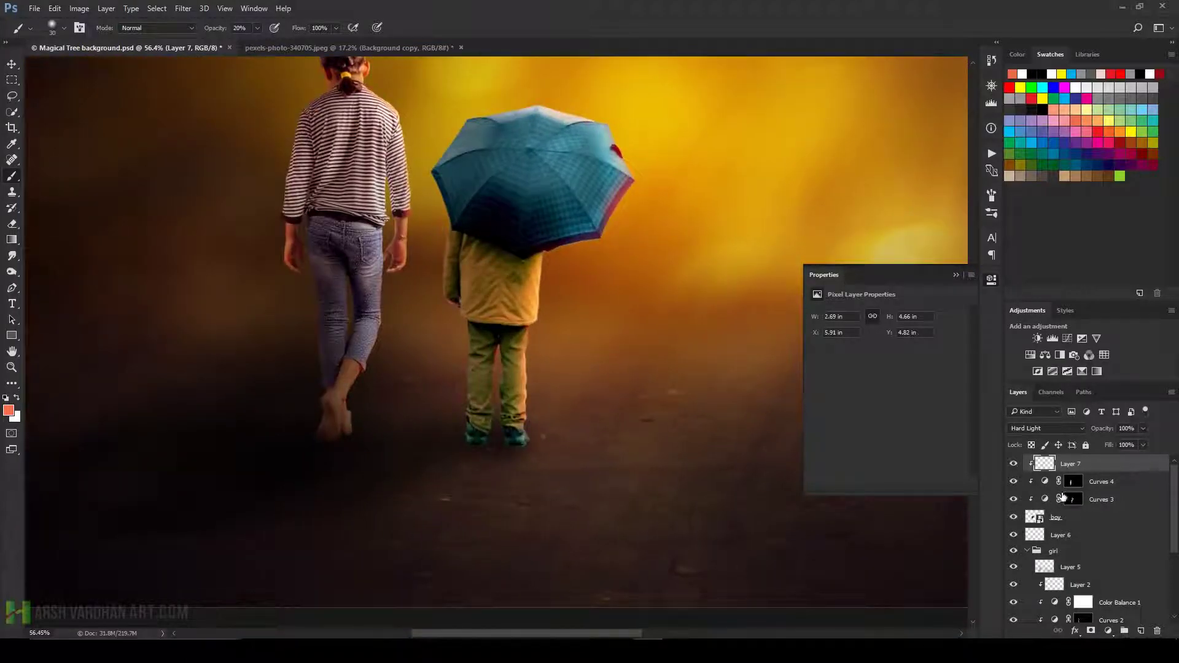
Add a mask to the boy layer and paint black to fade his feet into the ground.
click(1050, 516)
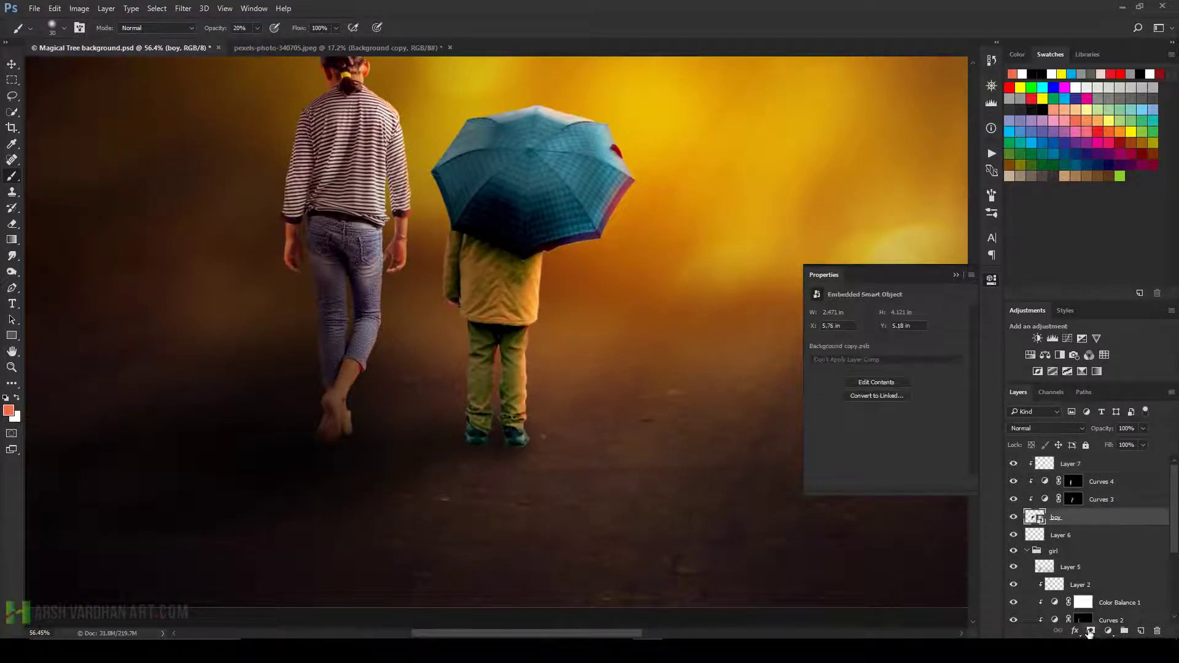
click(1091, 630)
scroll(531, 491, up, 5)
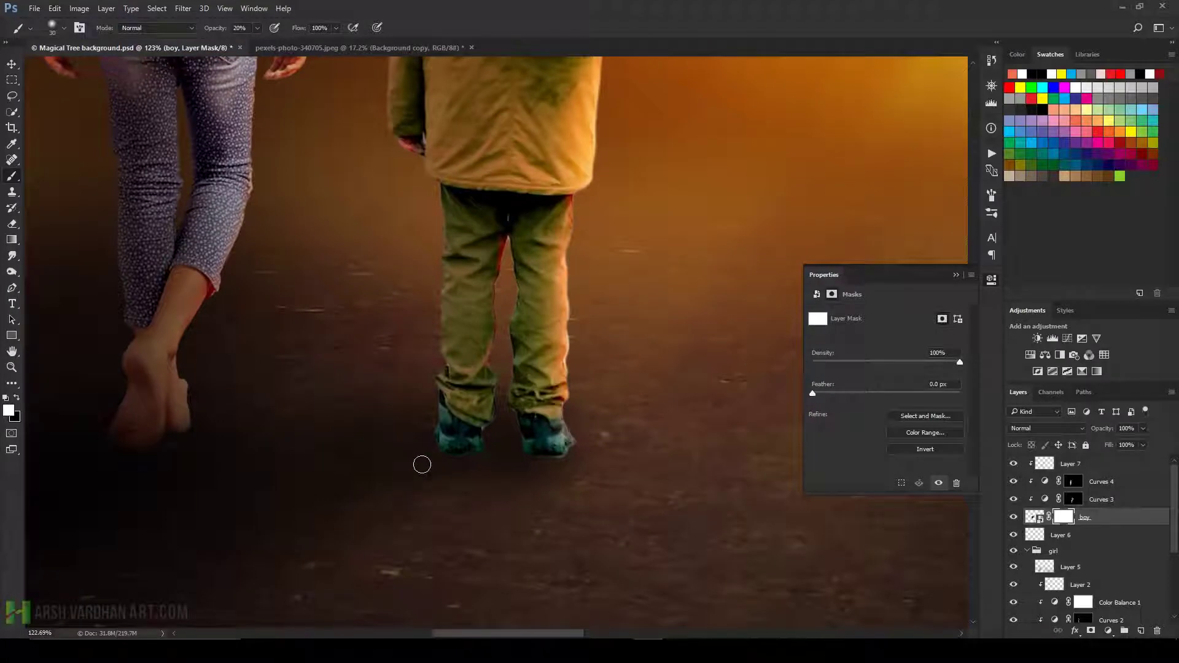
key(x)
drag(600, 468, 485, 445)
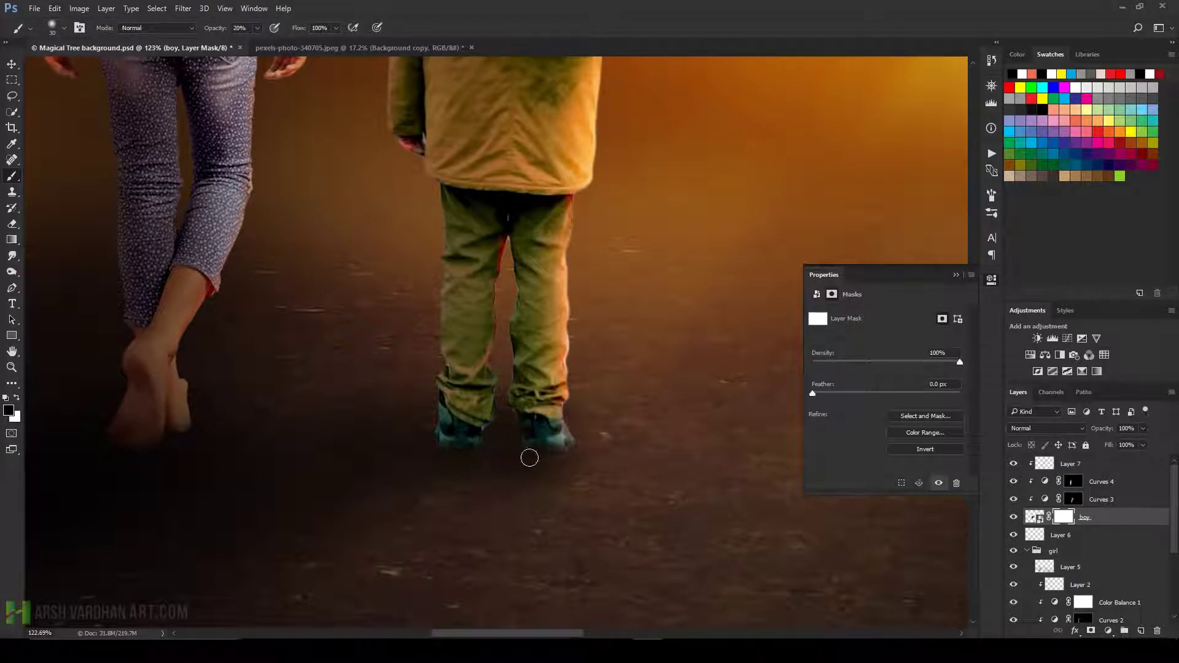
scroll(627, 428, down, 1)
scroll(611, 303, down, 1)
scroll(630, 201, down, 2)
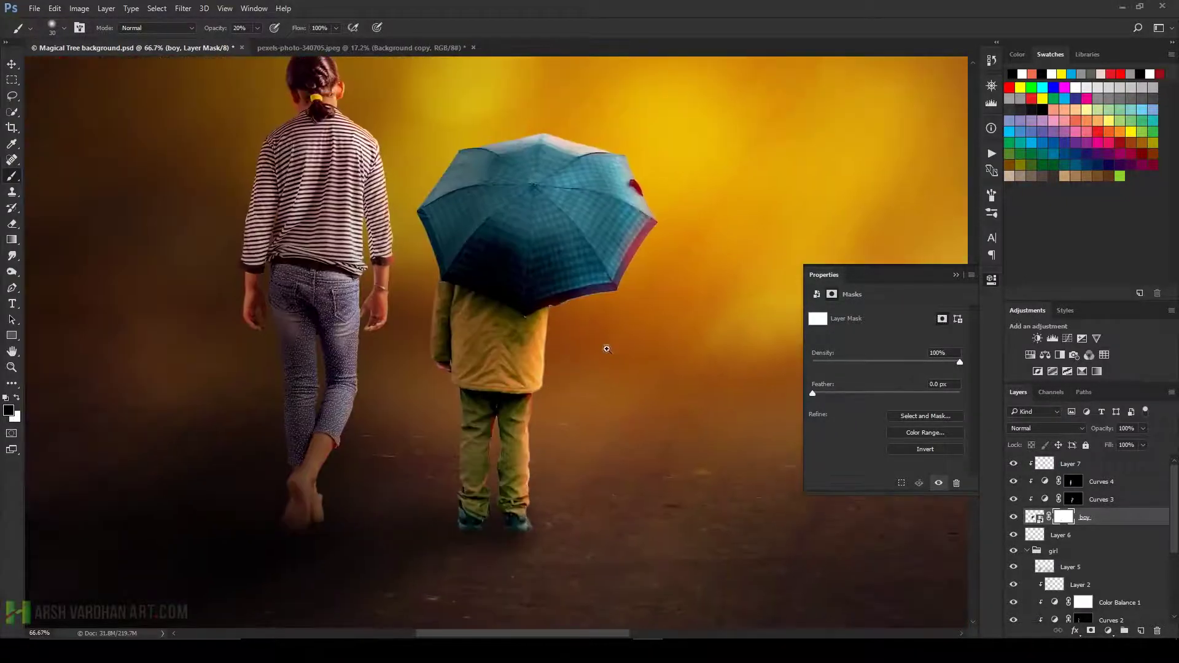
scroll(596, 368, down, 1)
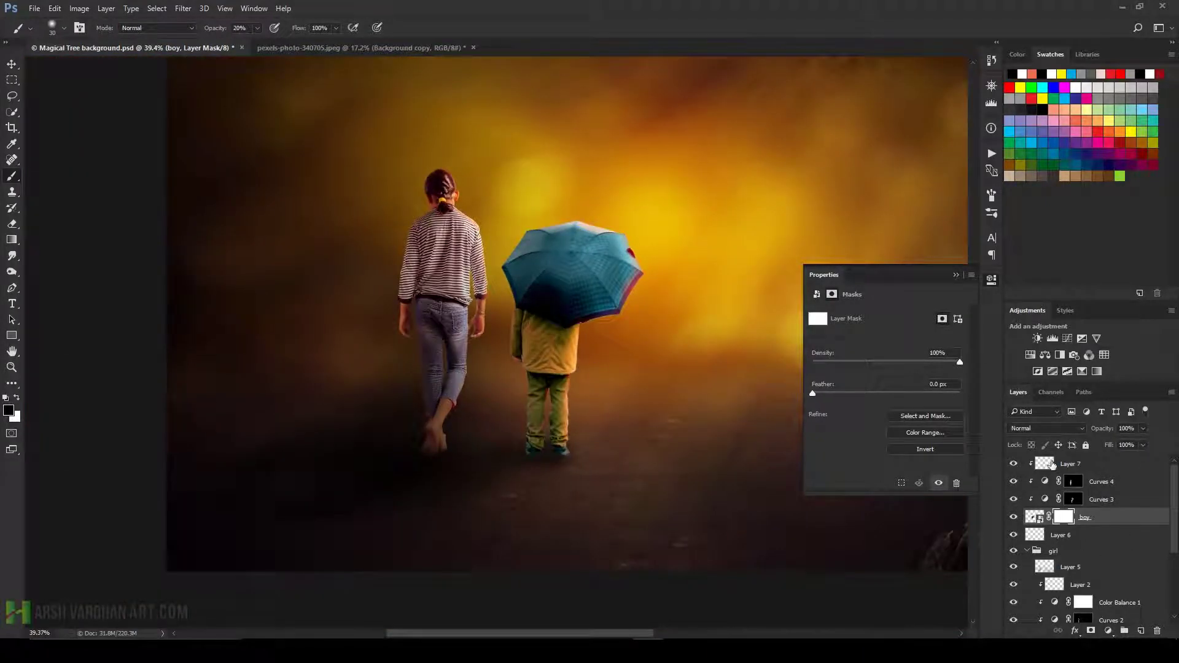
click(1053, 465)
Add a clipped Color Balance 2 with midtones at +10, -4 and +33.
click(1045, 356)
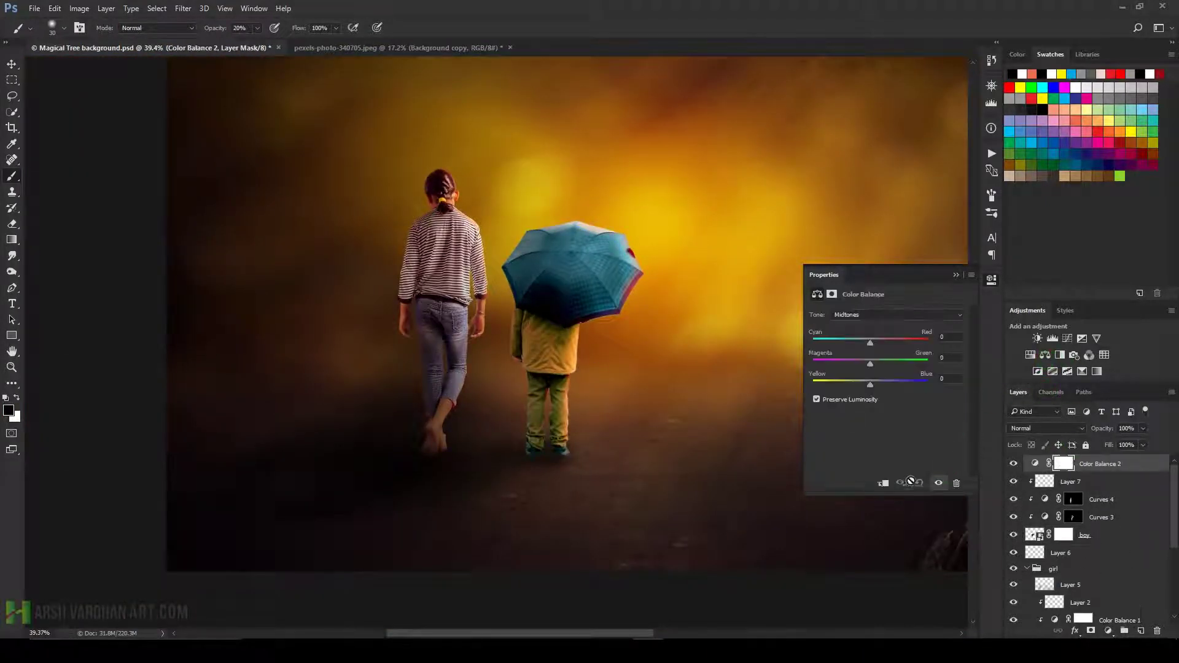
click(883, 483)
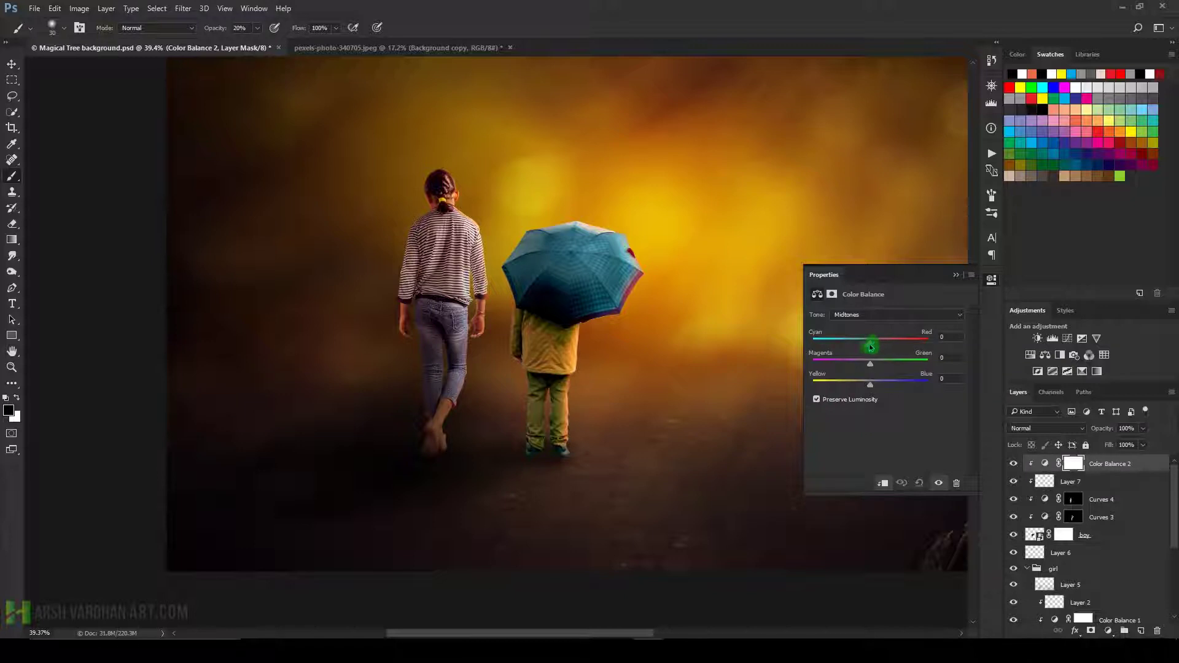
drag(870, 347, 883, 344)
click(866, 364)
mouse_move(862, 367)
mouse_down()
mouse_move(890, 388)
mouse_move(865, 388)
mouse_move(890, 388)
mouse_up()
click(881, 316)
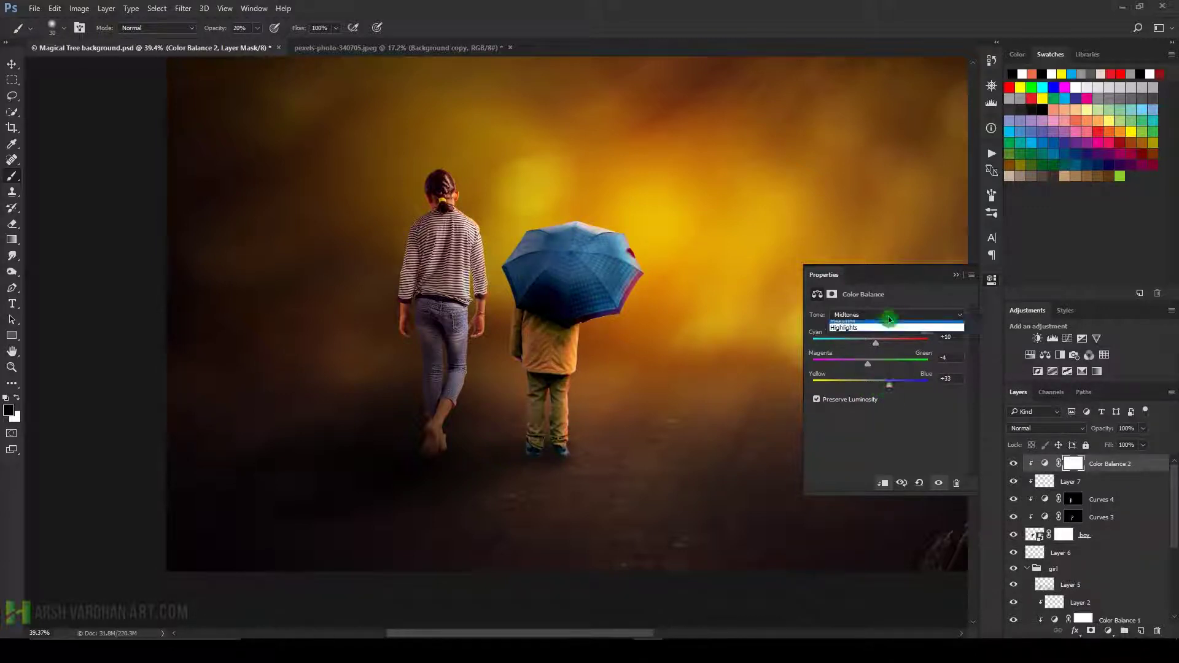
Adjust the Color Balance shadows, reducing red and leaving yellow-blue neutral.
click(881, 316)
click(875, 324)
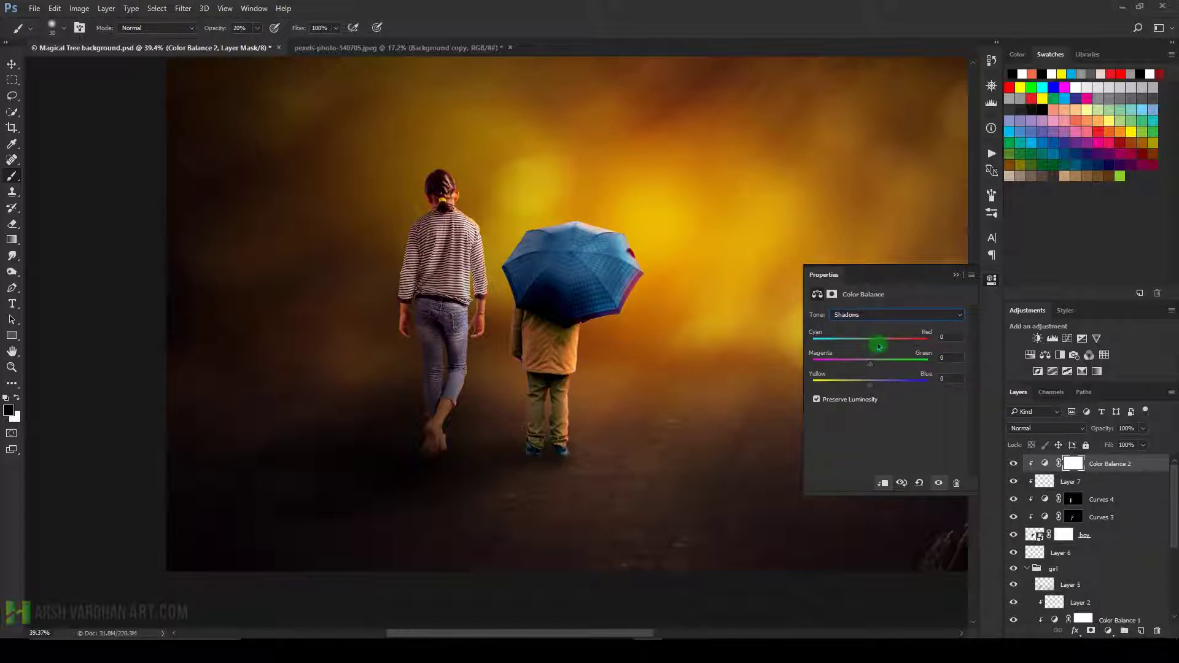
drag(881, 347, 876, 369)
drag(869, 383, 862, 385)
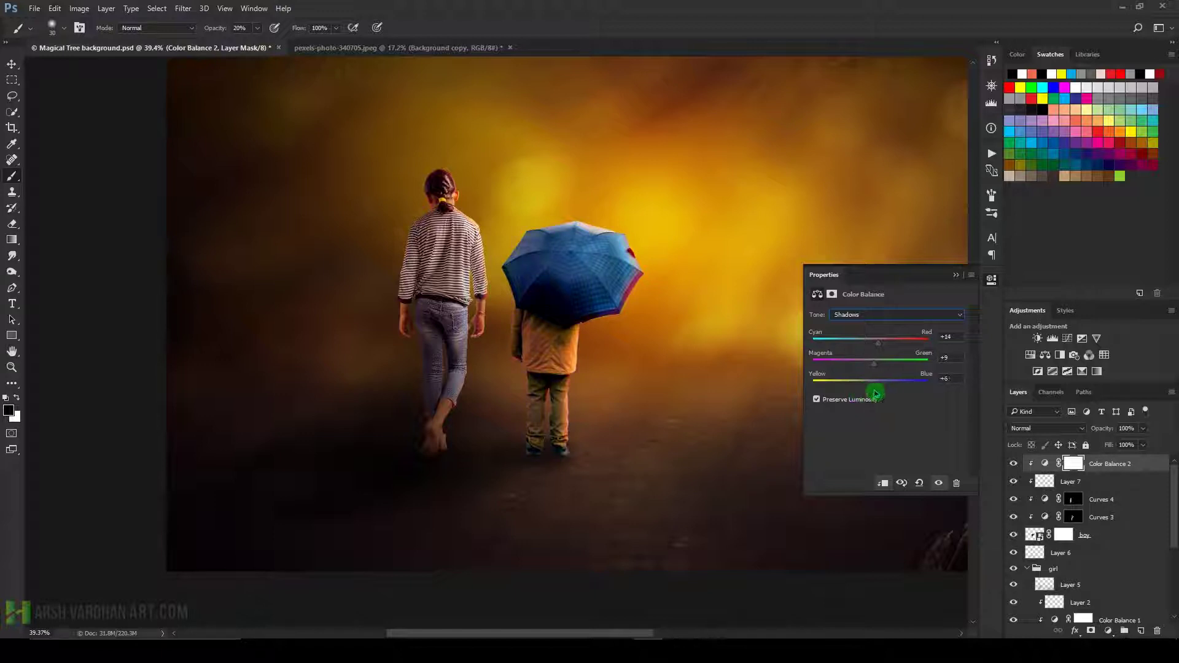
drag(862, 393, 872, 394)
Set Color Balance highlights to Red +2, Green +13, Blue +4 and compare before and after.
click(892, 316)
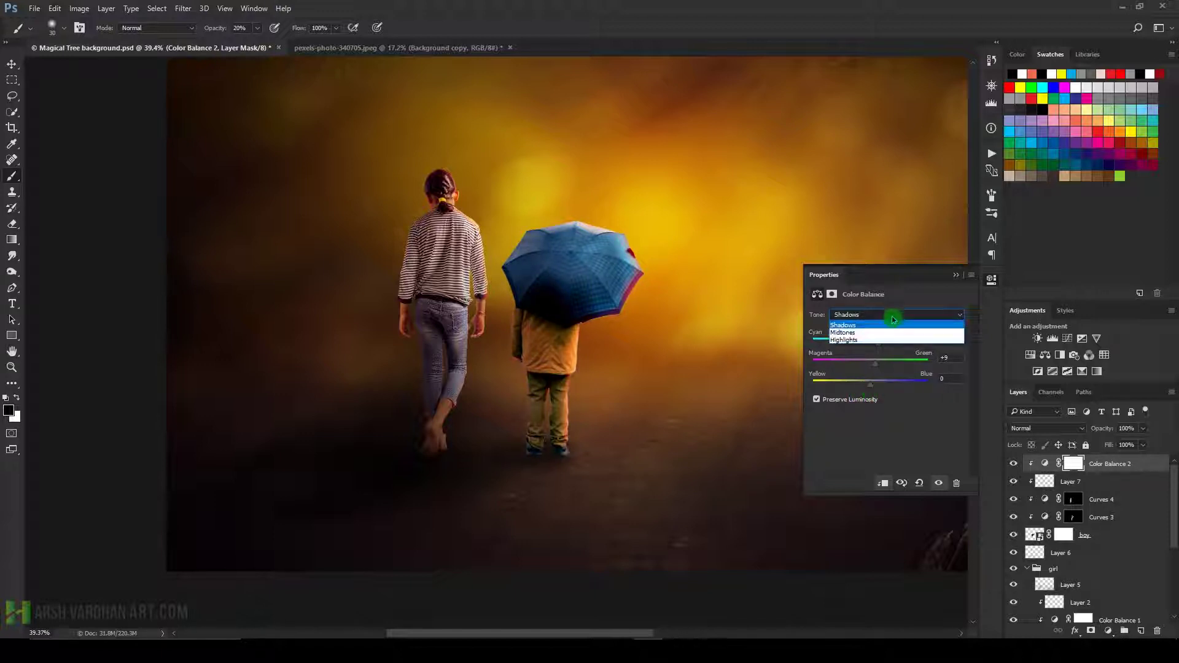
click(869, 338)
mouse_move(876, 344)
mouse_down()
mouse_move(860, 387)
mouse_move(891, 386)
mouse_up()
click(956, 274)
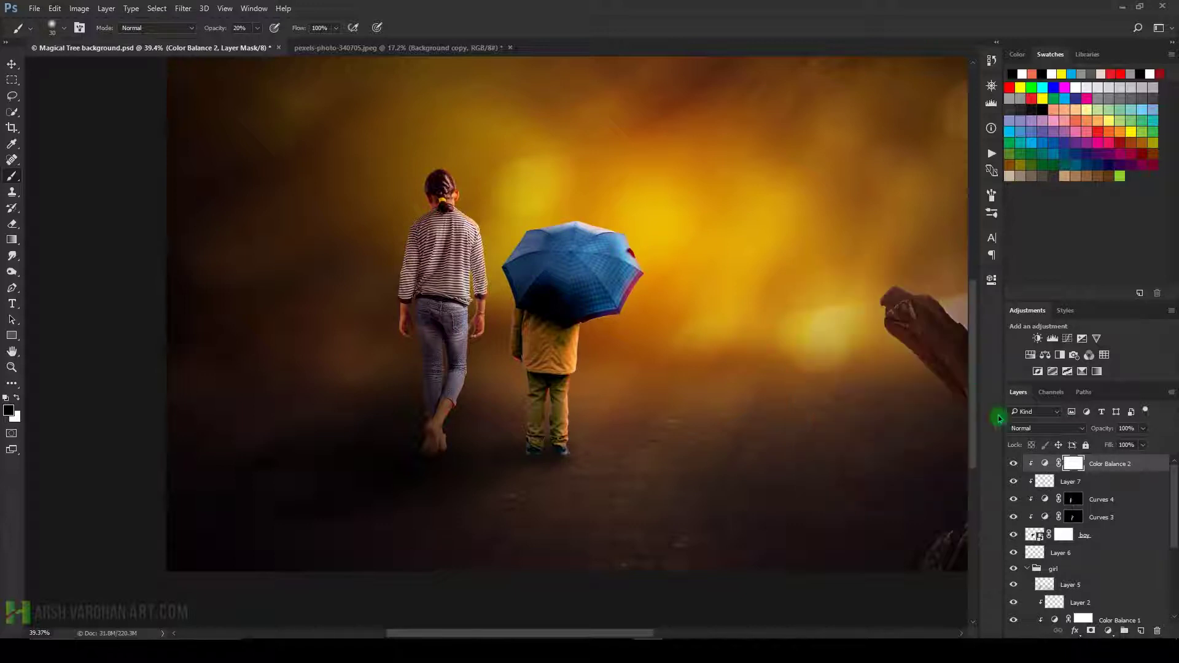
click(1014, 465)
scroll(669, 325, down, 5)
scroll(503, 410, up, 2)
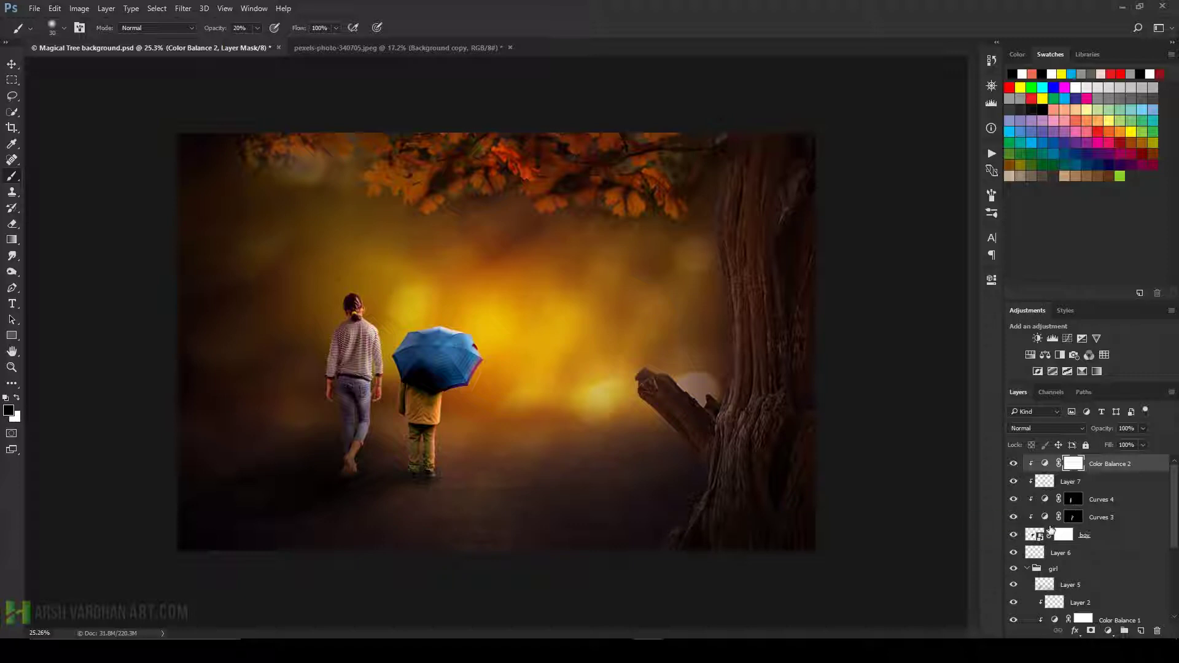
Group Color Balance 2 through Layer 6 into a group named 'boy' and add Layer 8 above.
shift+click(1035, 553)
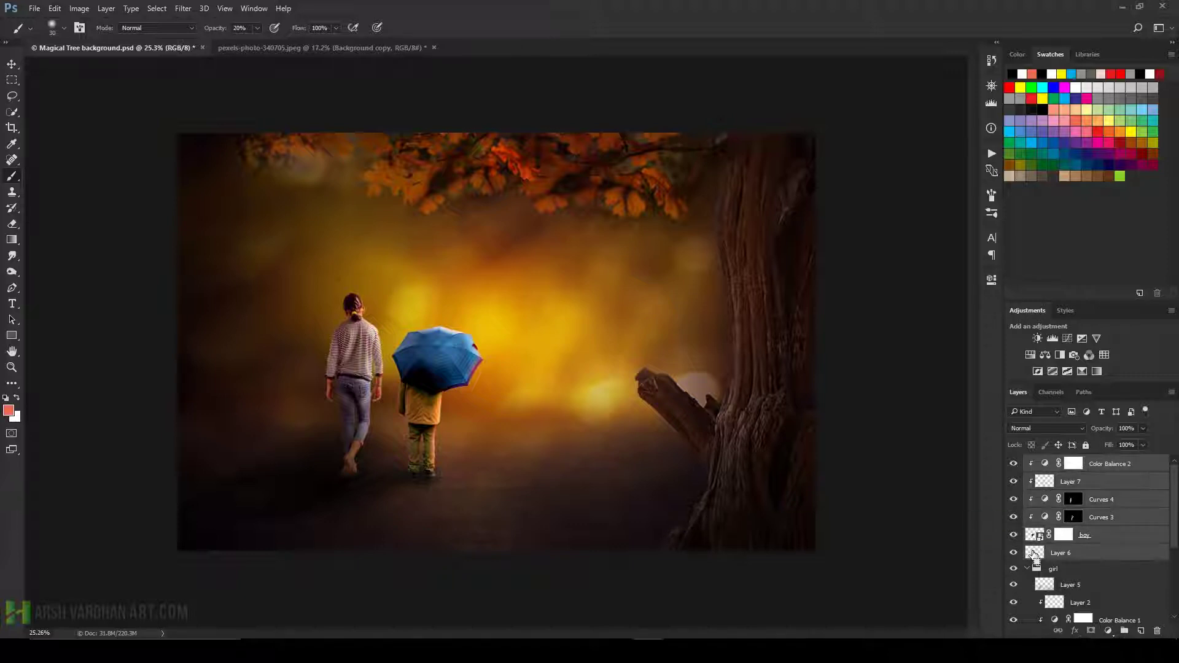
key(ctrl+g)
double_click(1056, 462)
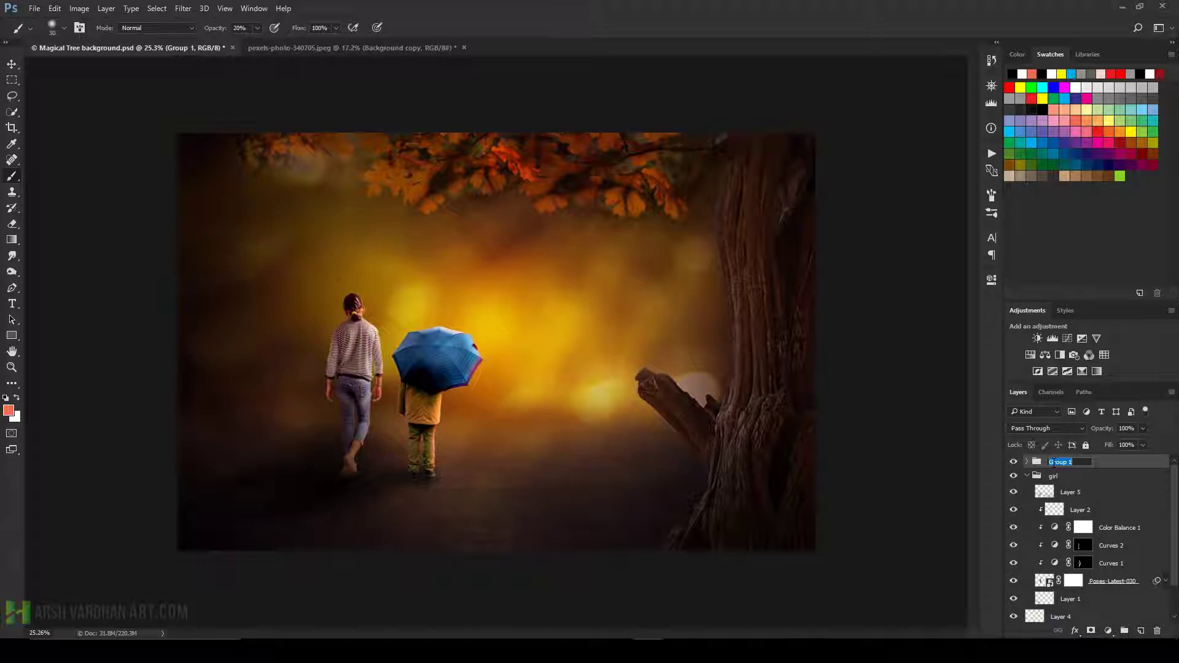
text(boy)
key(Return)
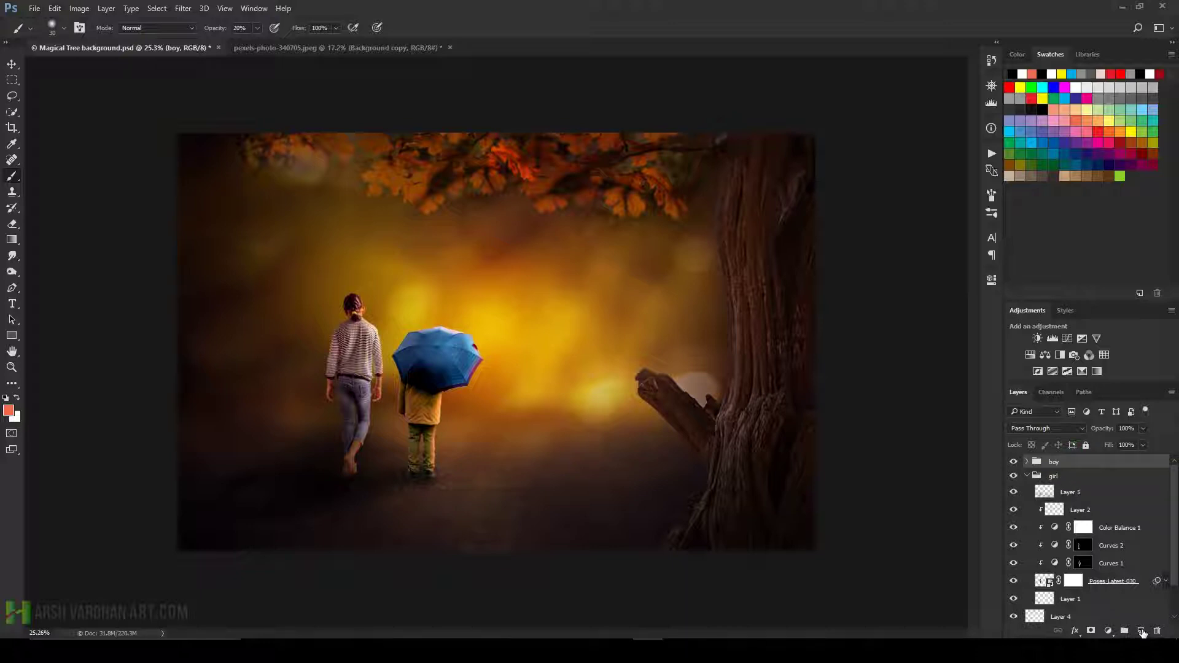
click(1142, 632)
double_click(1061, 464)
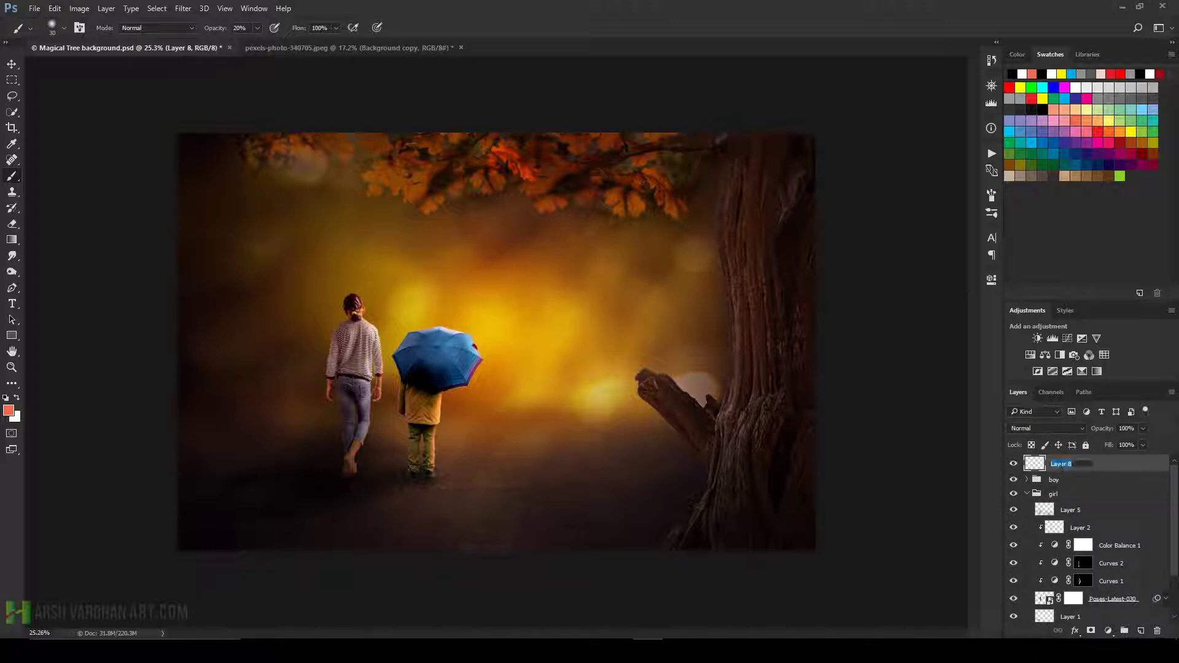
Name the layer 'rain', fill it black, and add 400% monochromatic noise.
text(l)
key(Return)
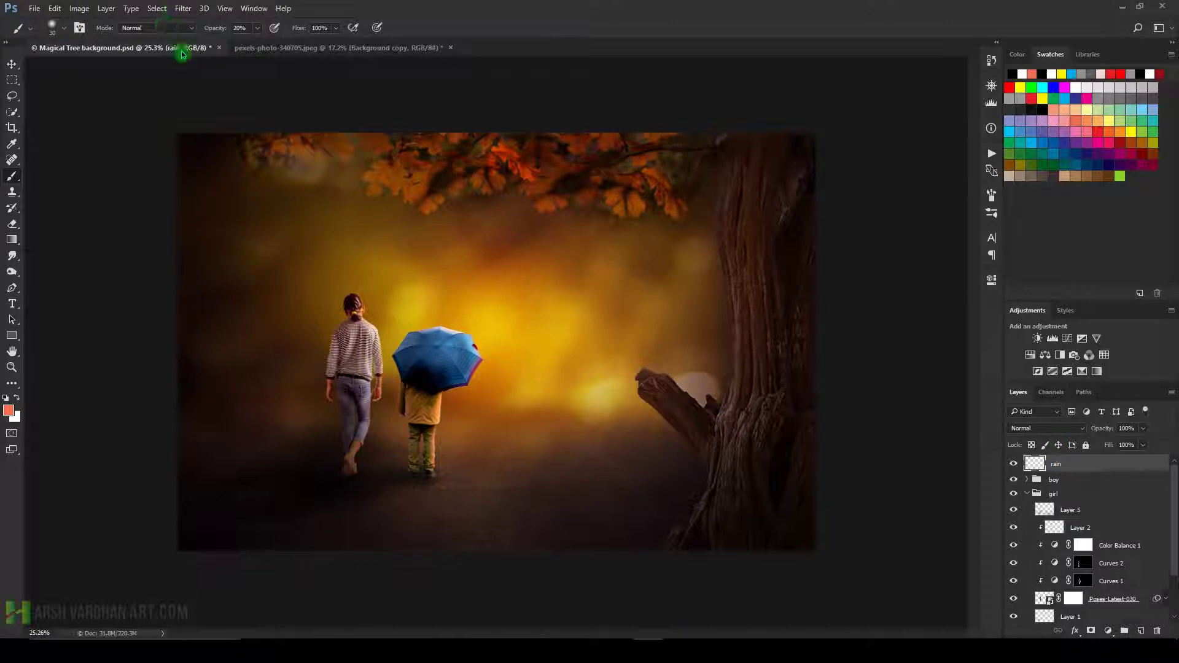
key(d)
key(ctrl+BackSpace)
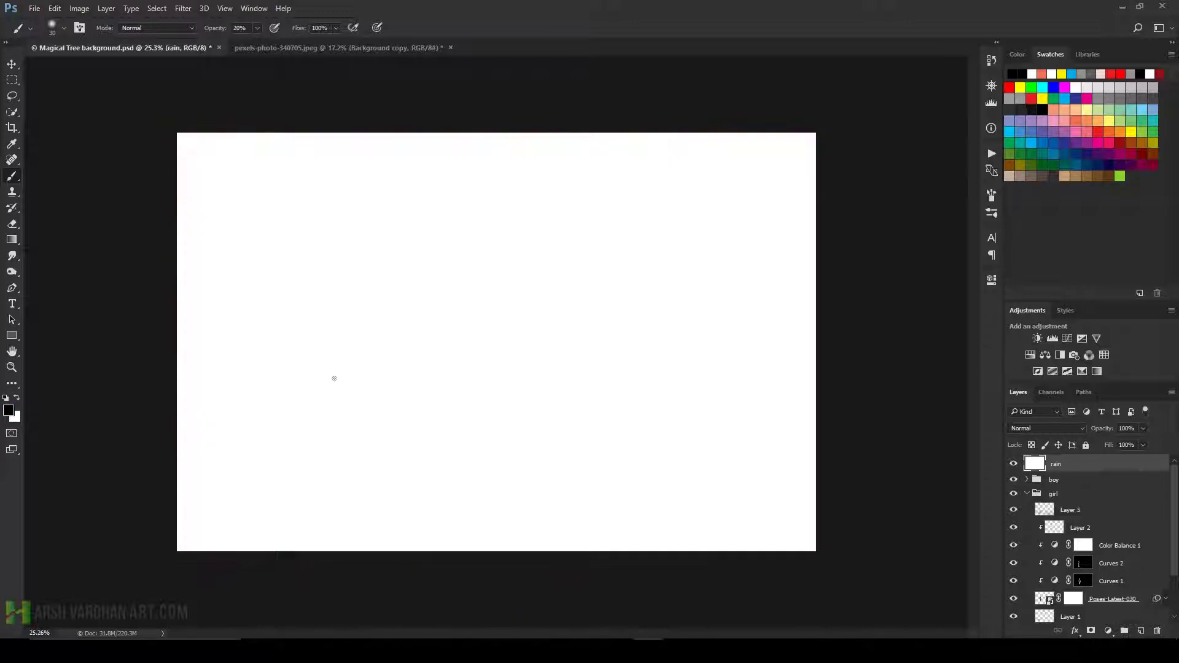
key(alt+BackSpace)
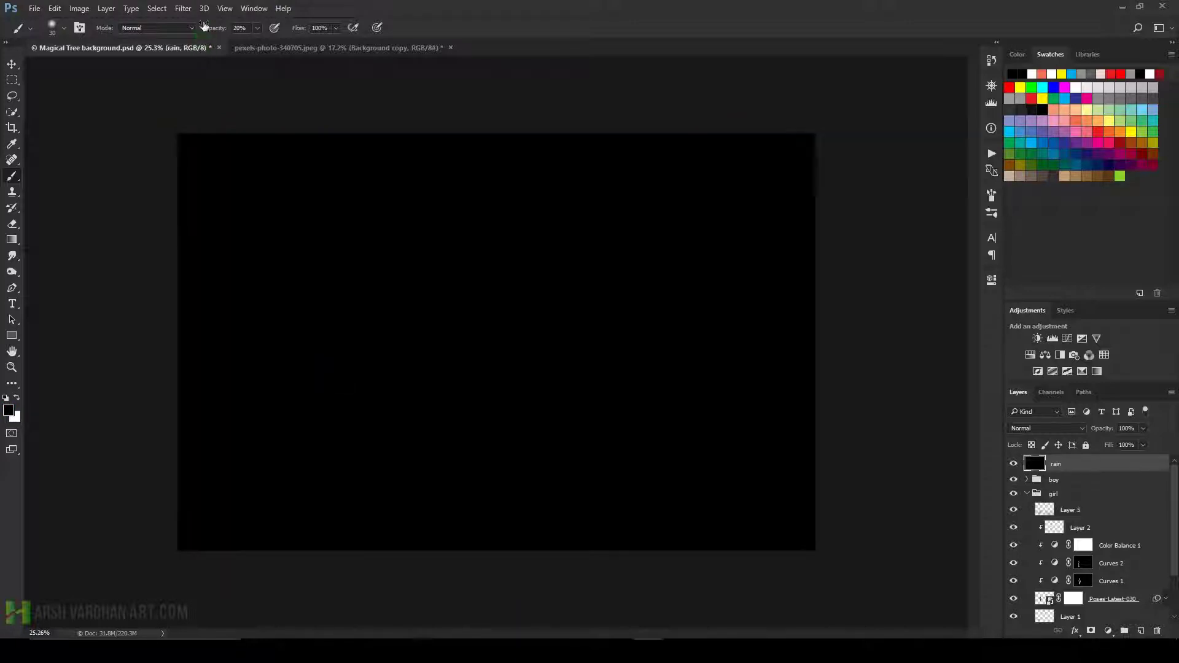
click(183, 8)
mouse_move(191, 178)
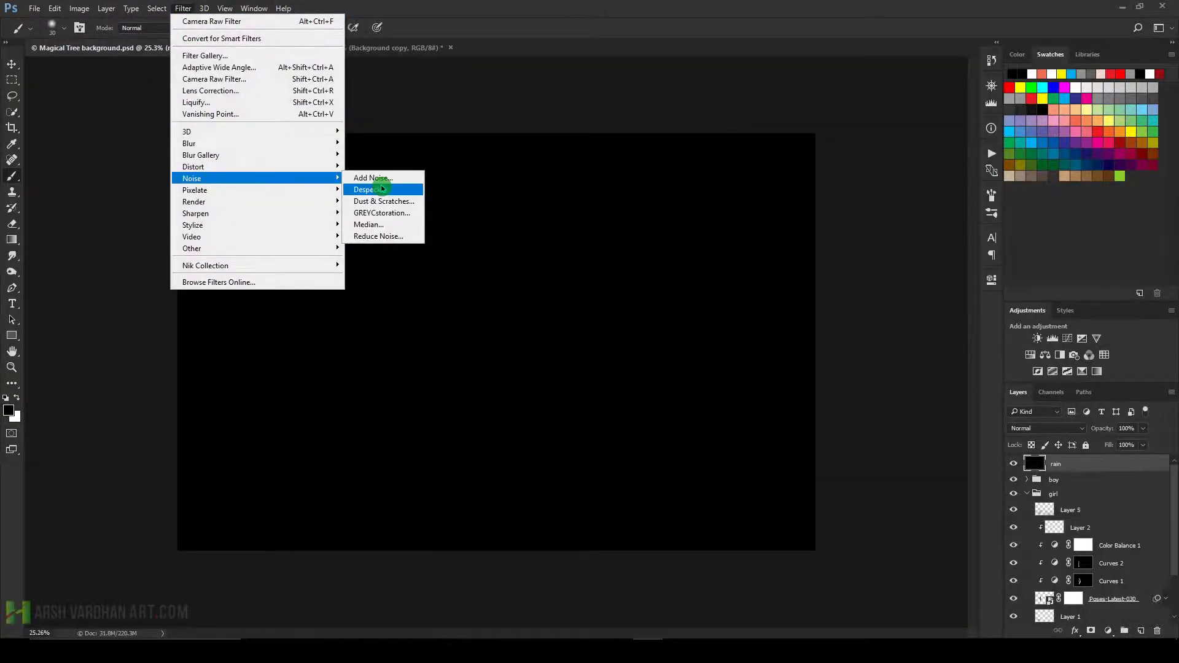
click(372, 178)
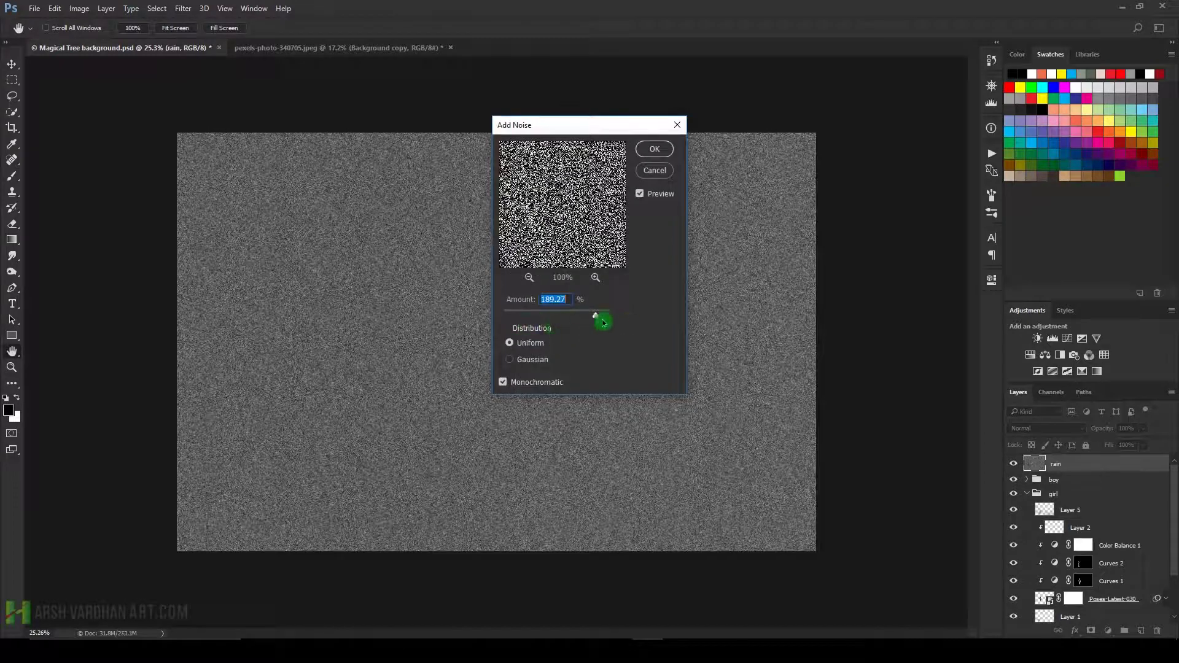
drag(603, 323, 632, 317)
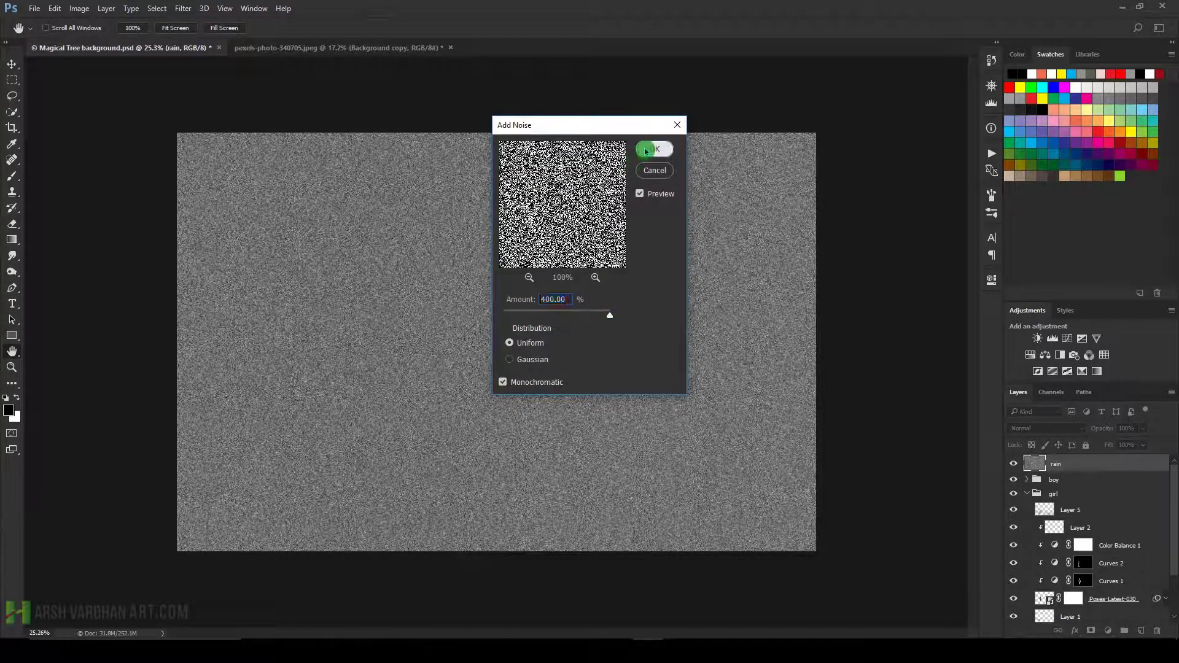
click(646, 151)
Soften the rain noise with a 2 px Gaussian Blur.
click(183, 8)
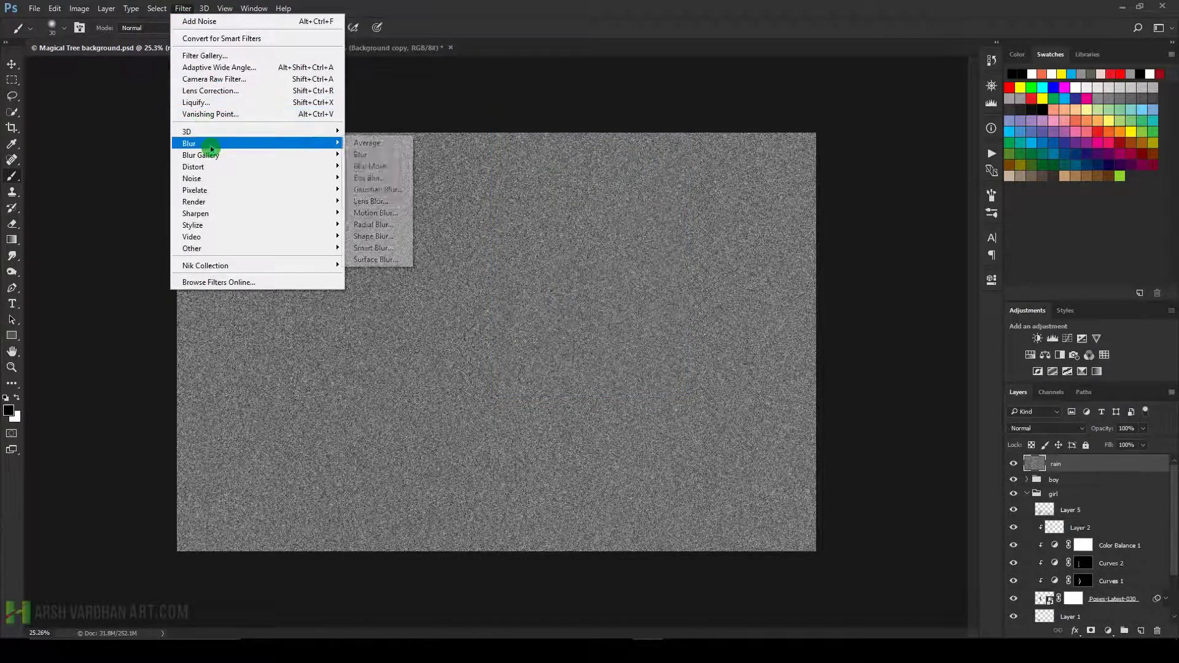
click(376, 189)
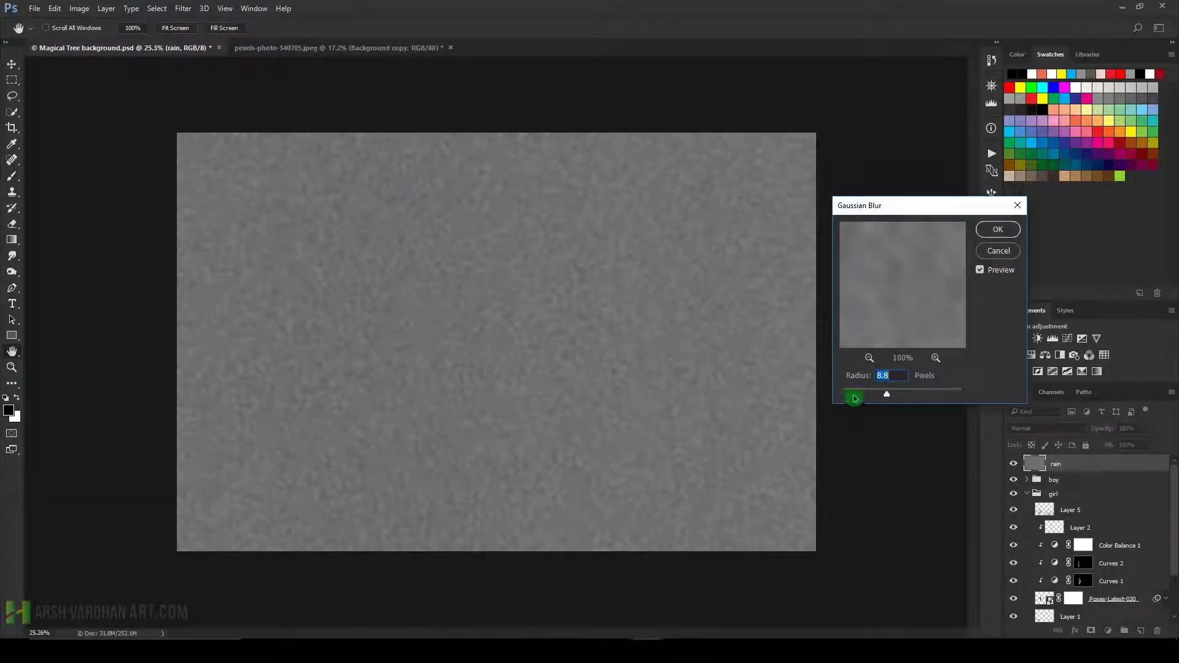
drag(854, 398, 856, 397)
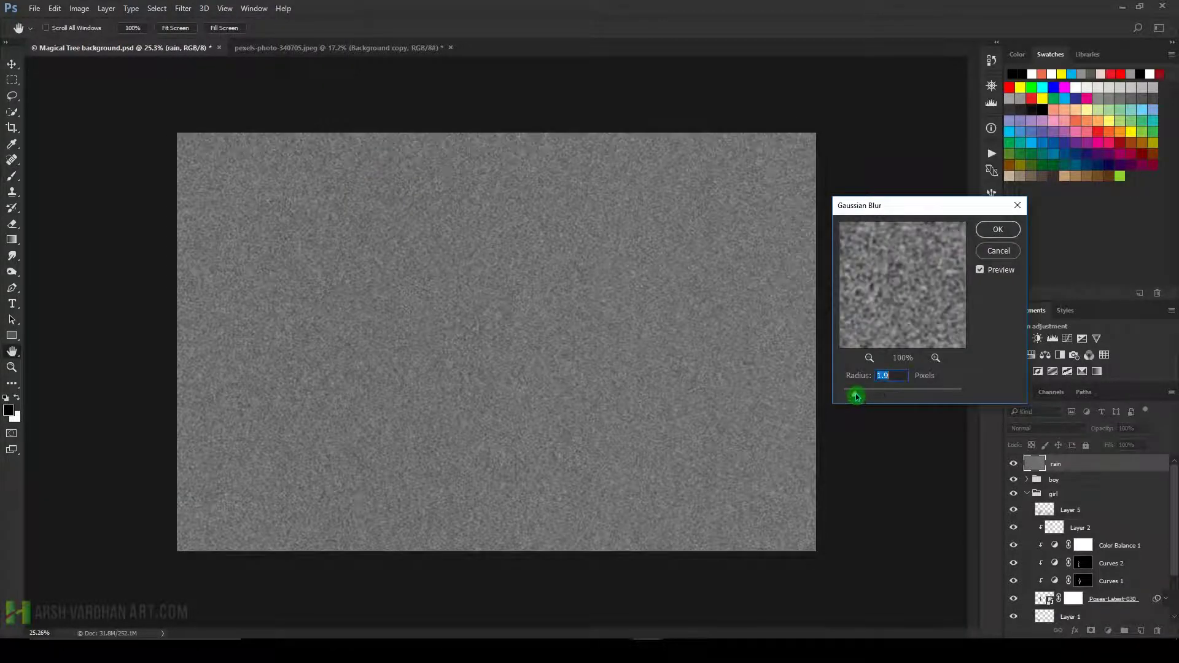
click(997, 230)
key(b)
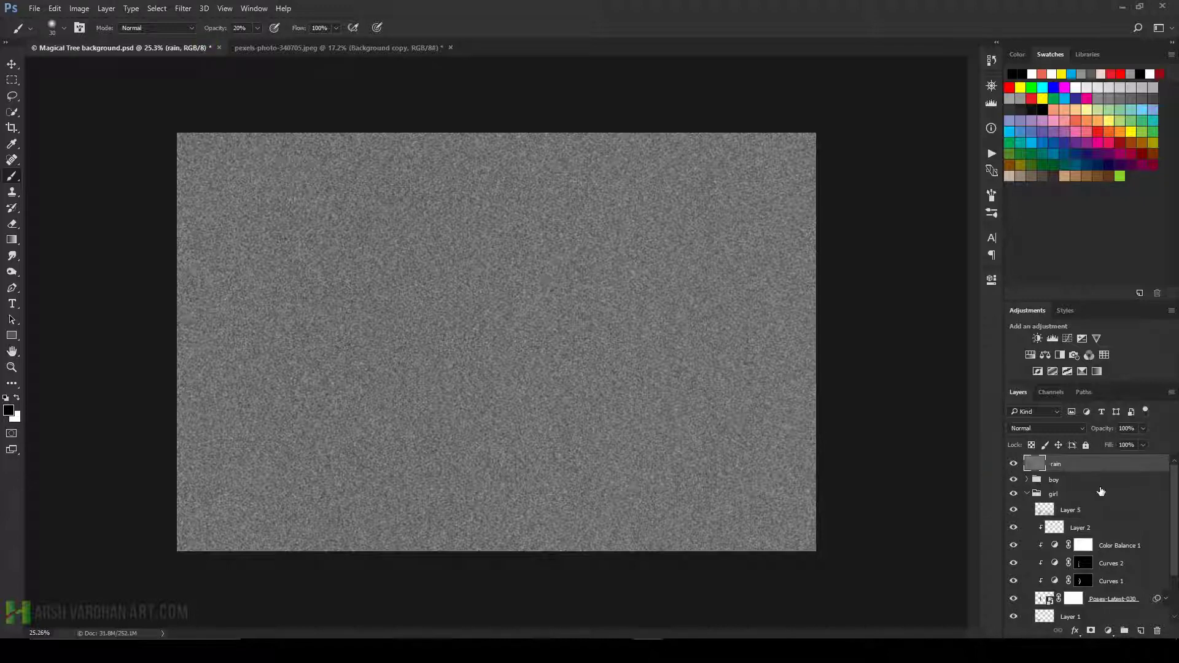
Apply Levels to the rain layer so the noise becomes sparse white specks on black.
key(ctrl+l)
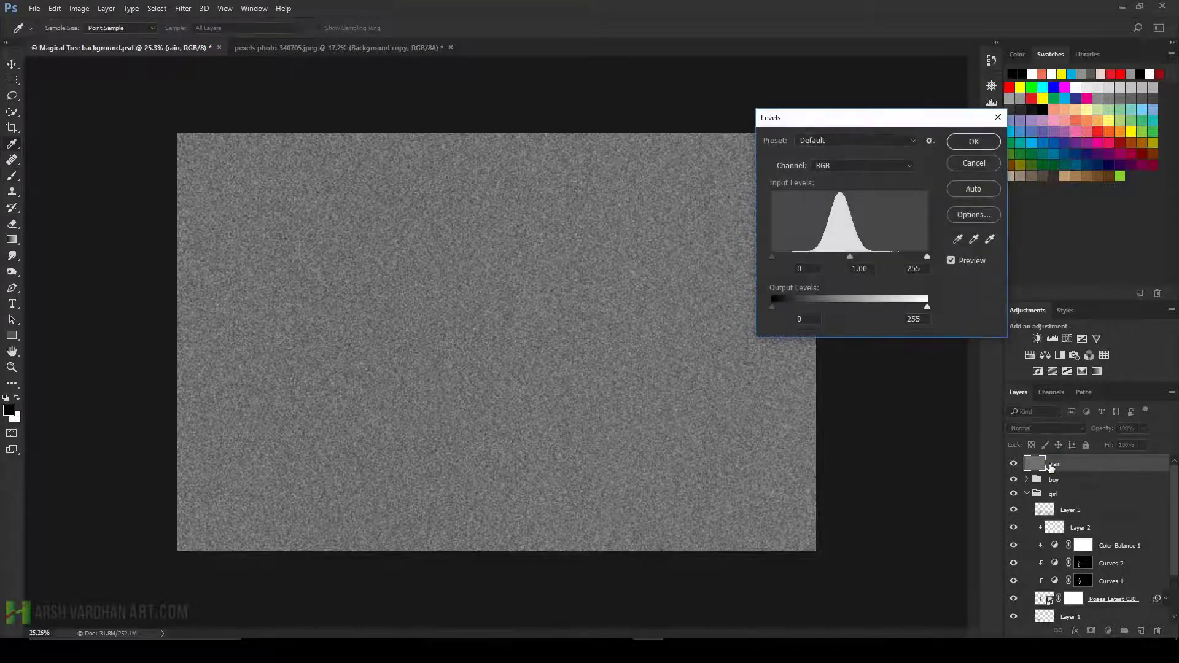
mouse_move(772, 257)
mouse_down()
mouse_move(886, 259)
mouse_move(852, 261)
mouse_up()
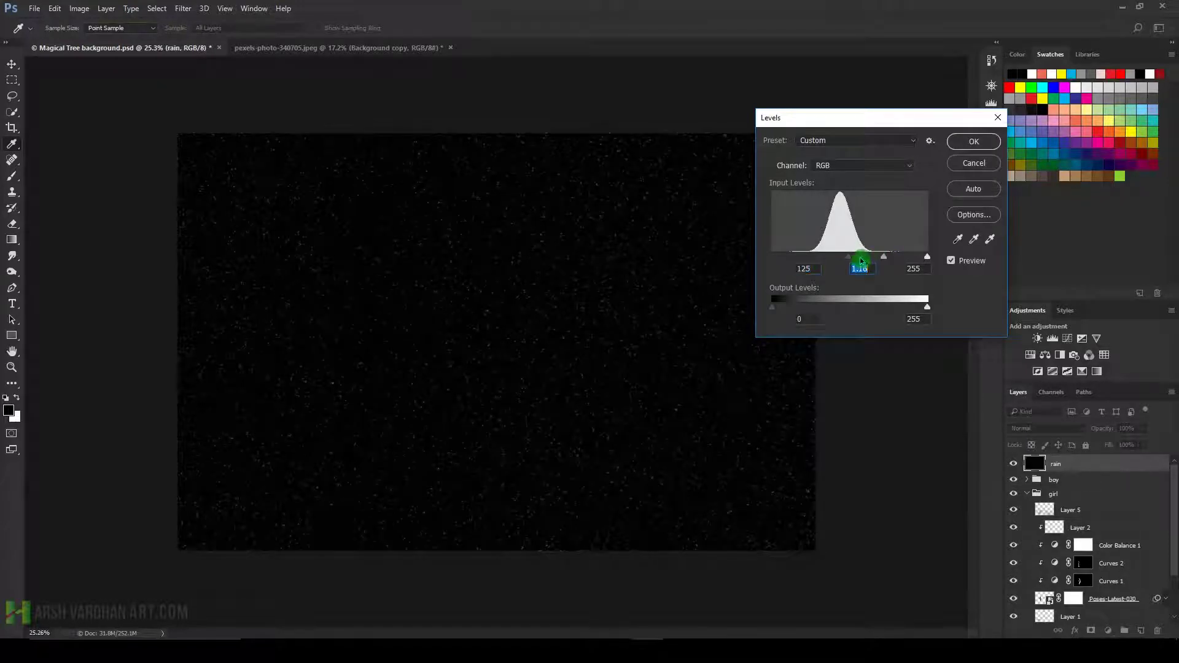
click(974, 142)
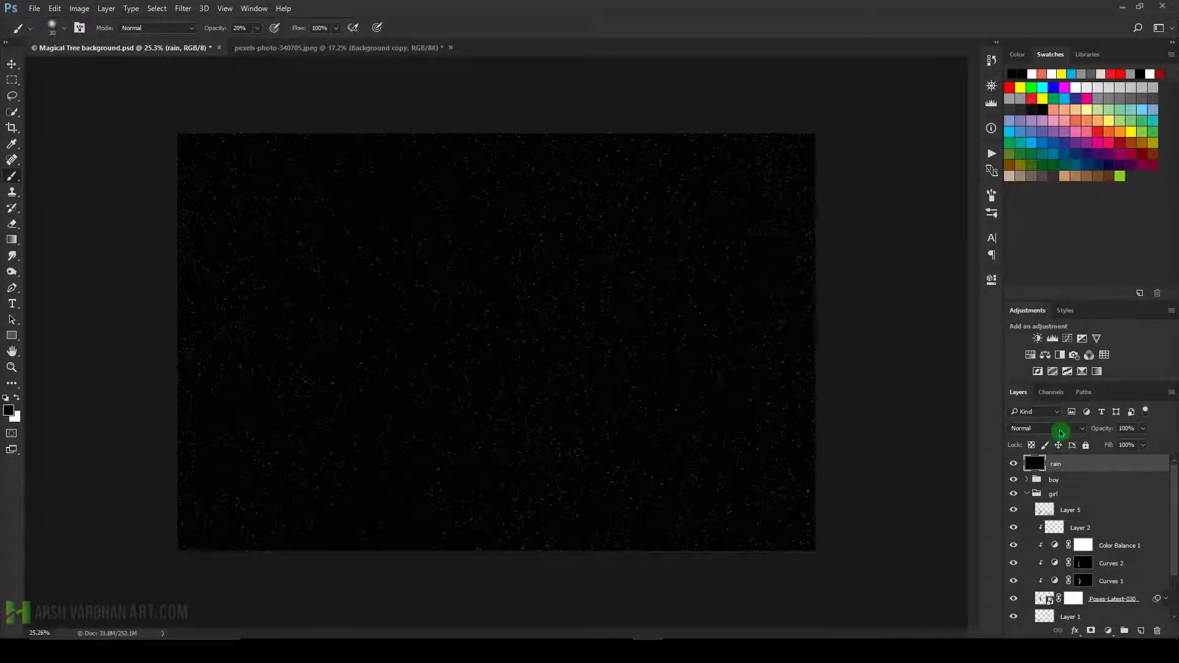
Convert the rain layer to a smart object, purge histories, and save the file.
right_click(1123, 468)
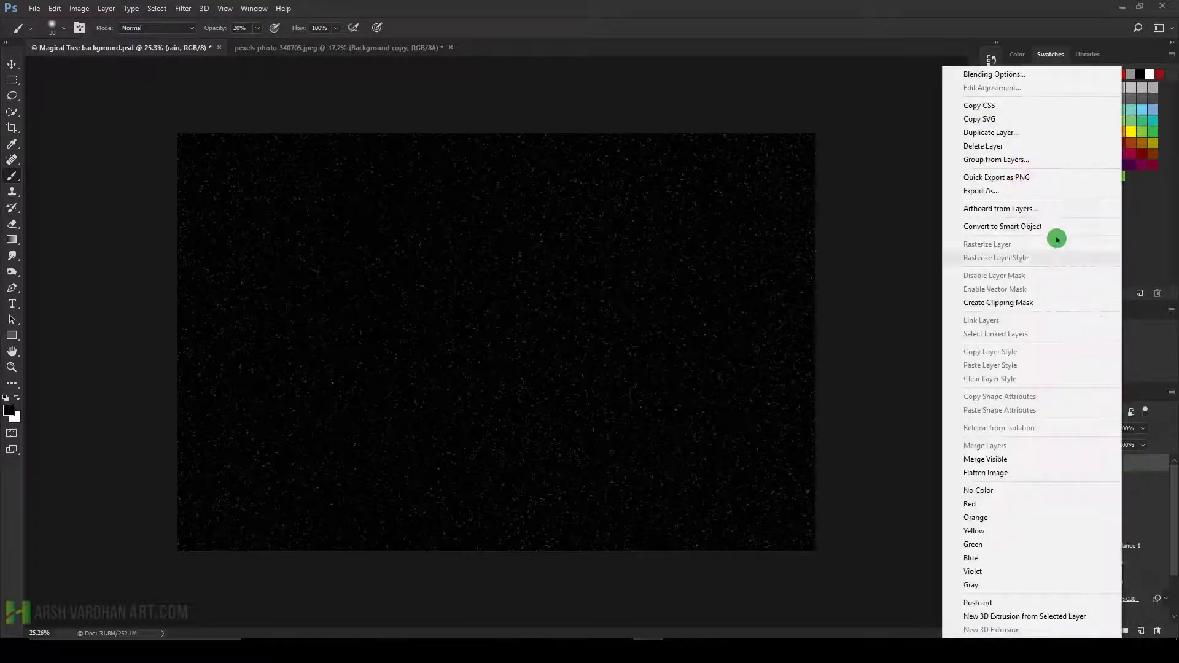
click(1018, 227)
click(55, 8)
mouse_move(127, 352)
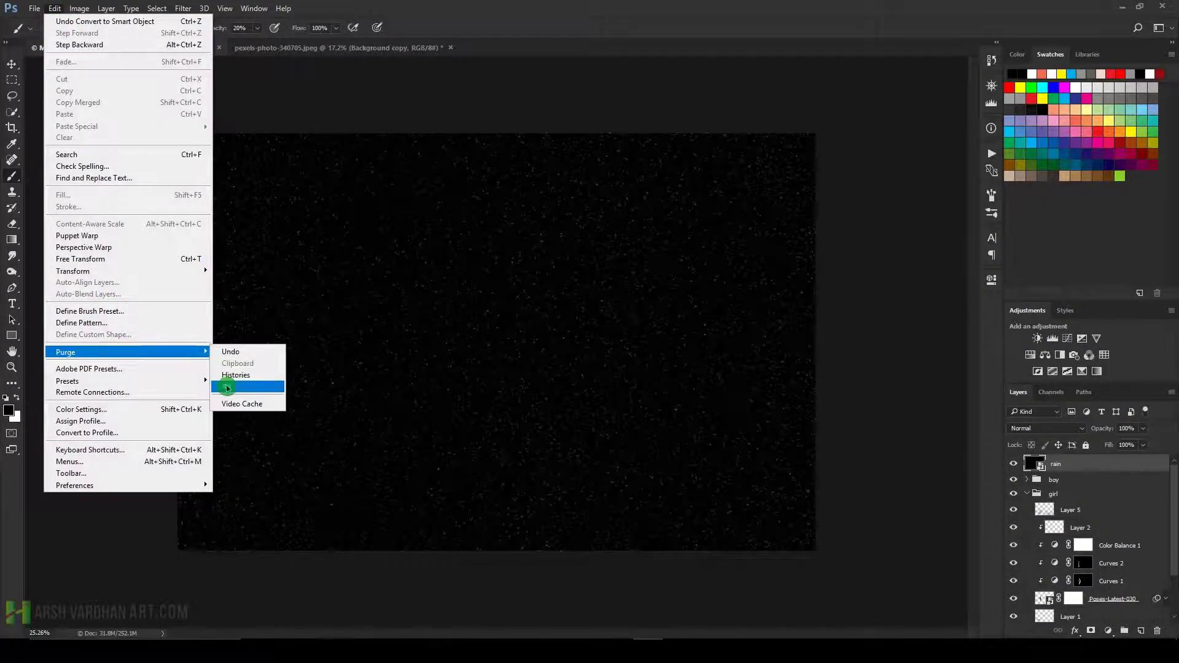
click(236, 375)
key(ctrl+s)
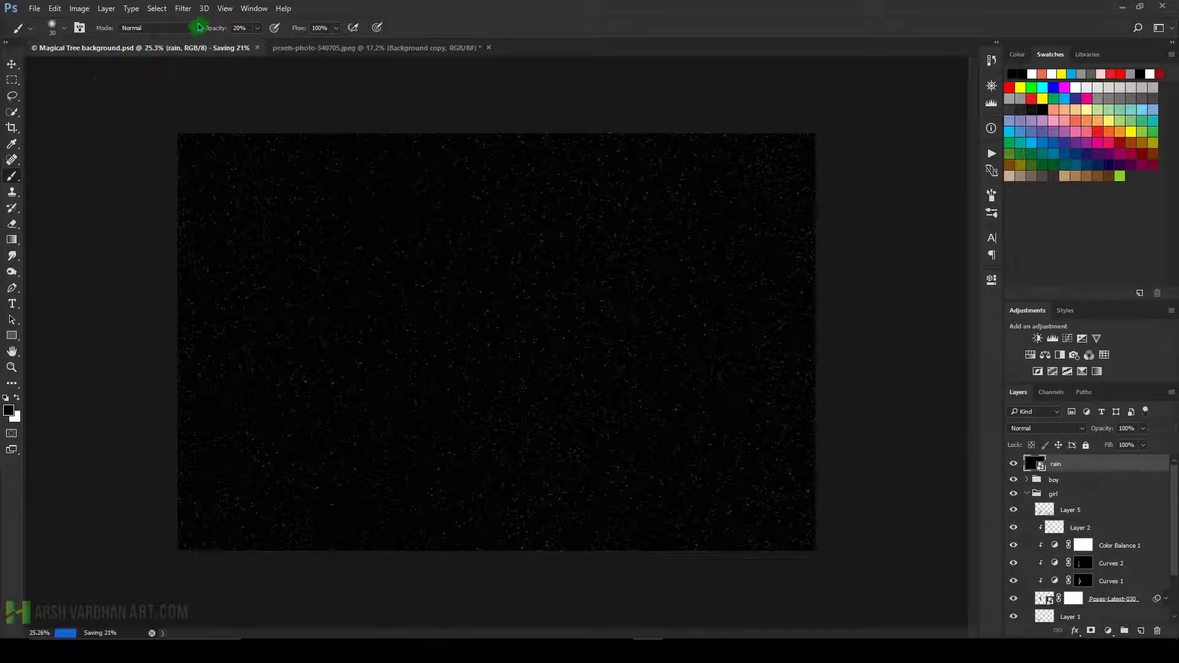
Apply a Motion Blur at 62° with distance 64 to the rain layer.
click(183, 8)
mouse_move(221, 144)
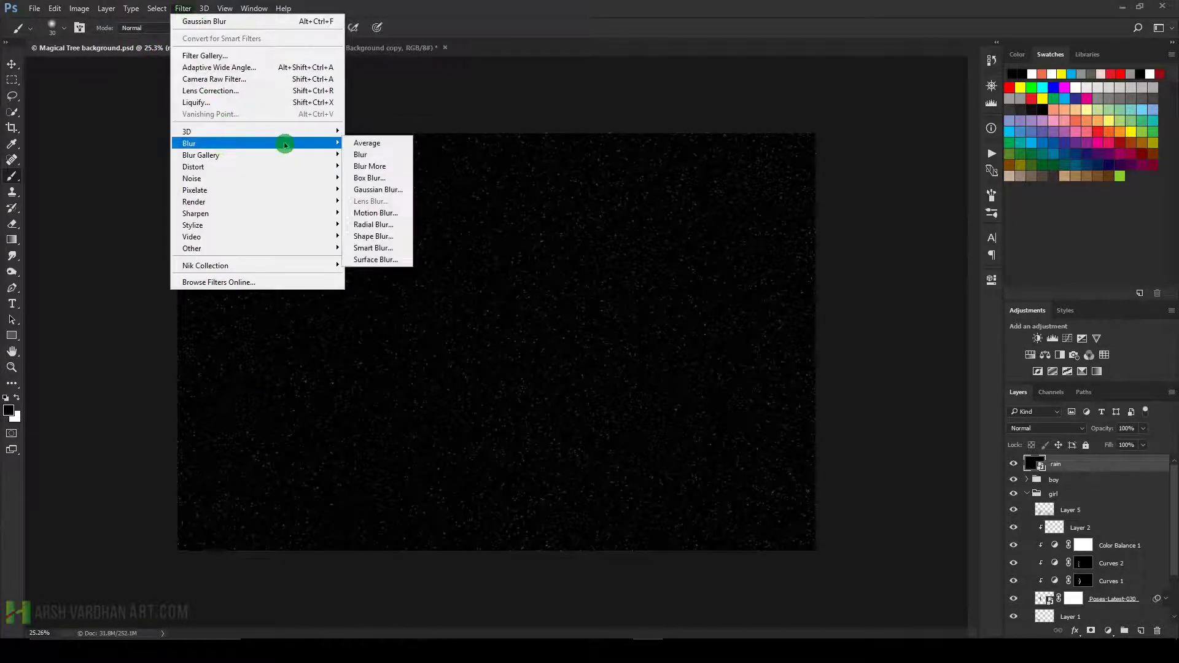
click(387, 218)
drag(842, 332, 846, 329)
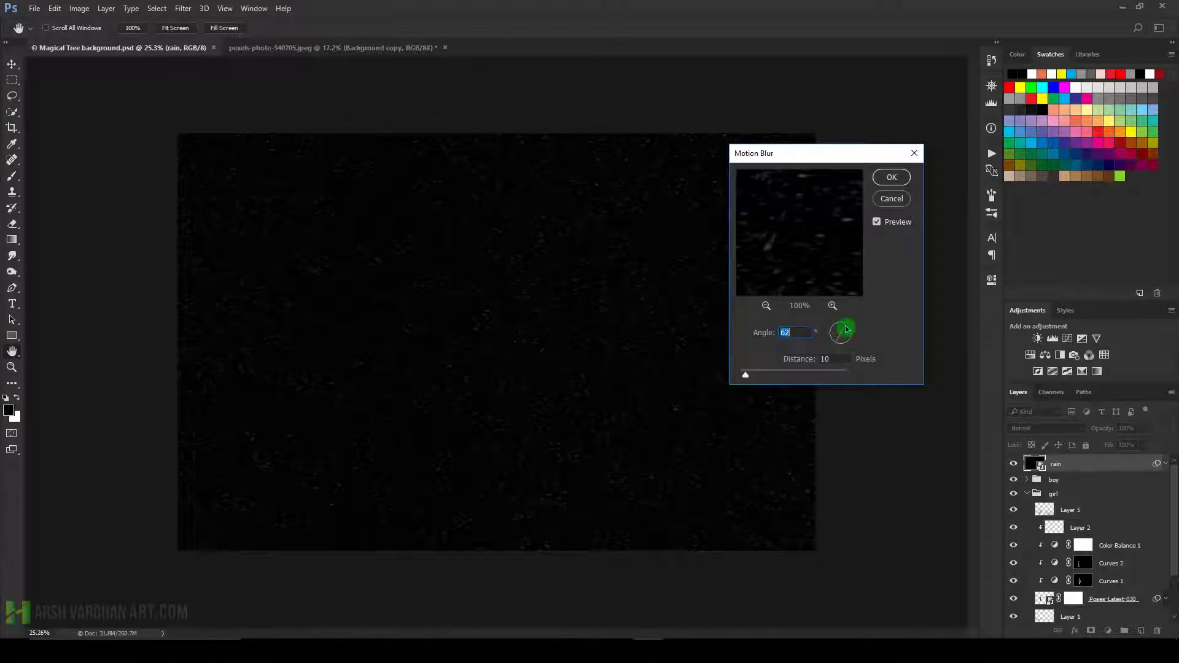
click(893, 178)
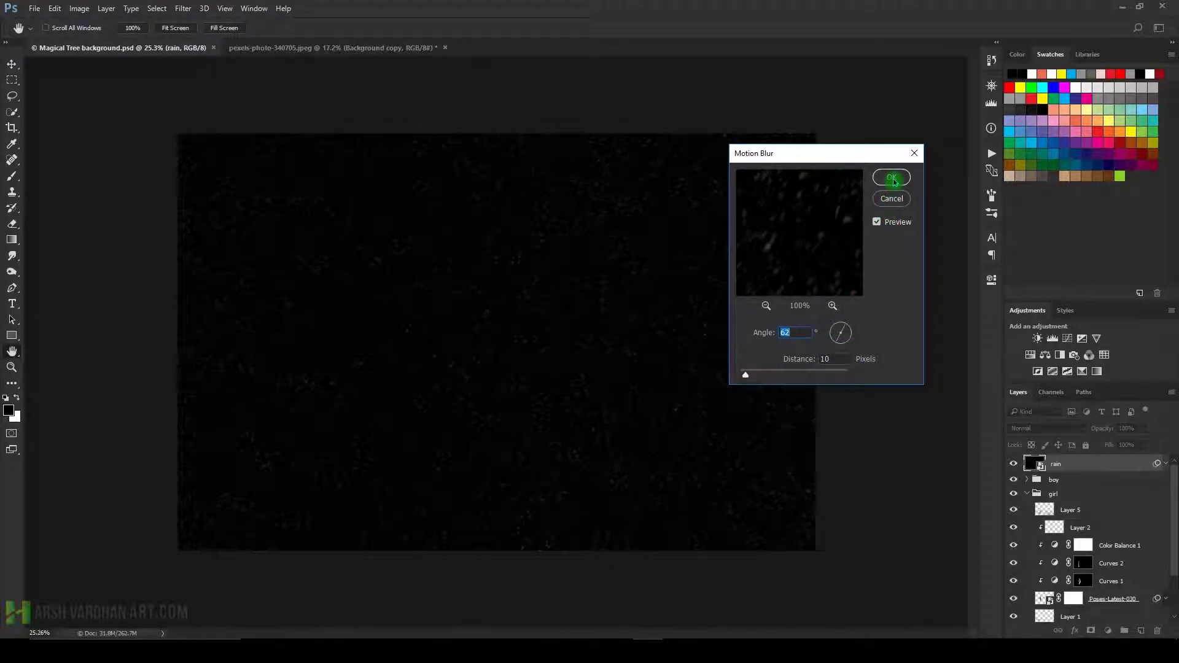
drag(763, 376, 773, 375)
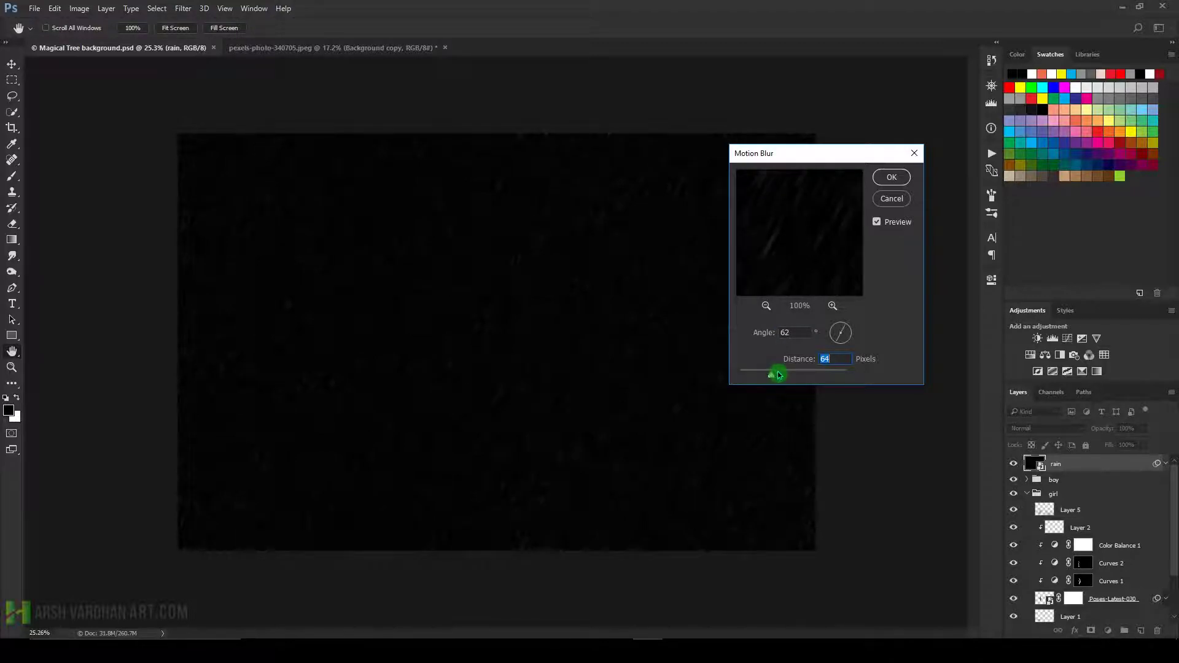
click(893, 178)
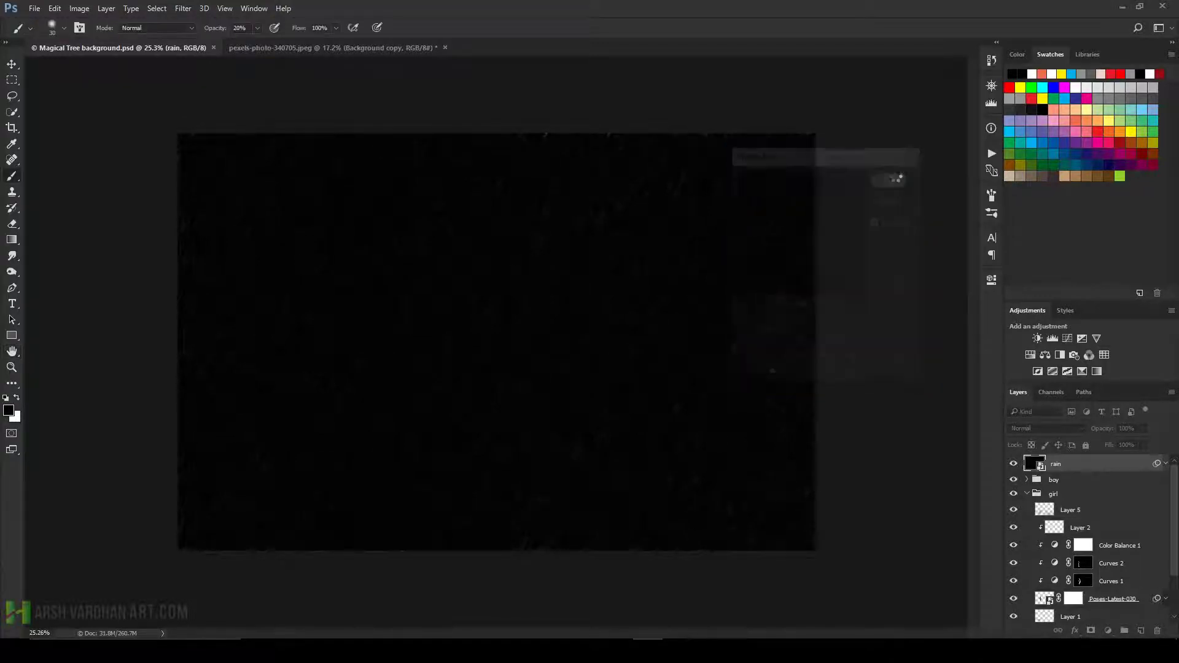
Set the rain layer to Screen blending and scale it to about 103%.
click(1050, 432)
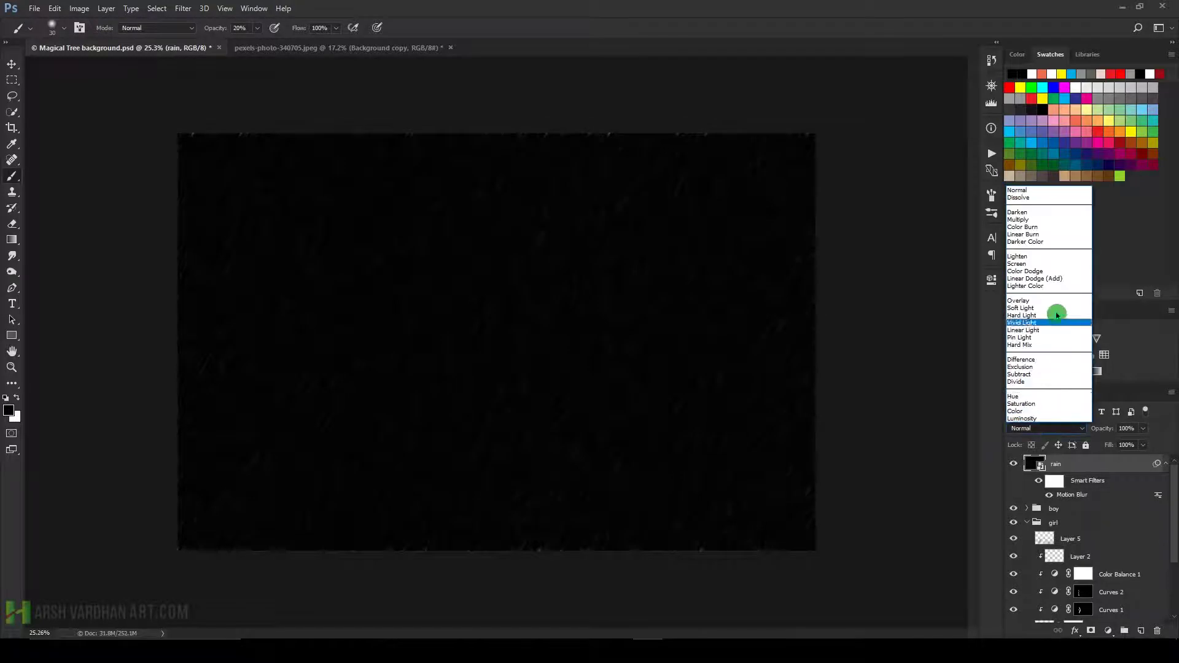
click(1059, 270)
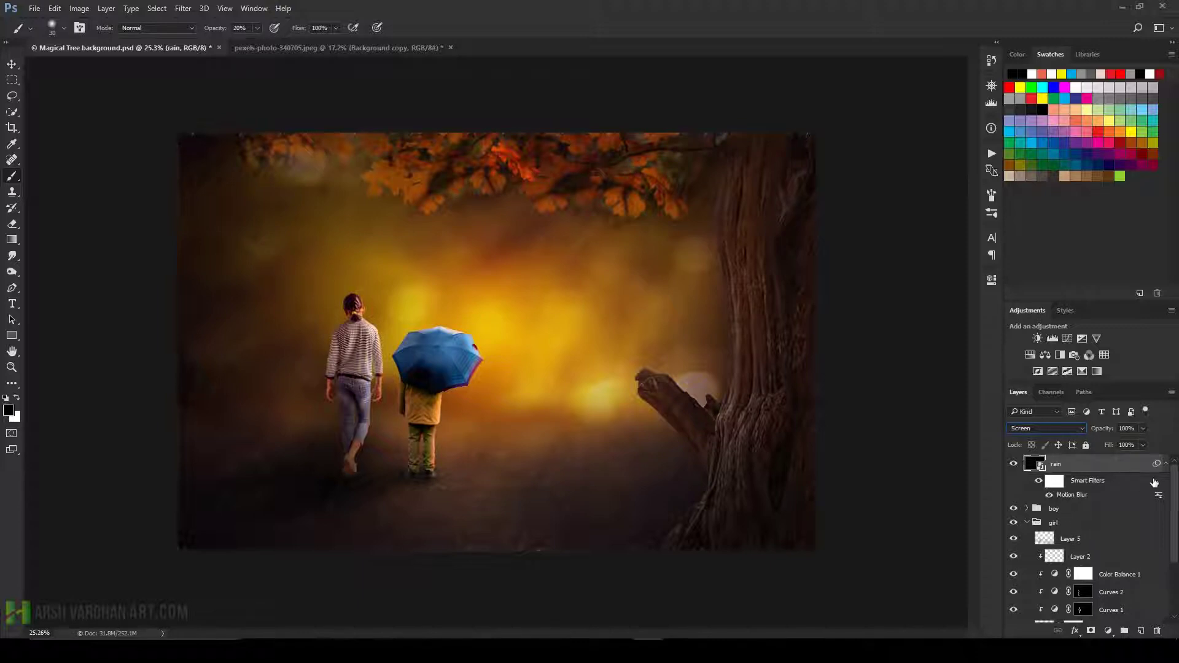
click(1166, 465)
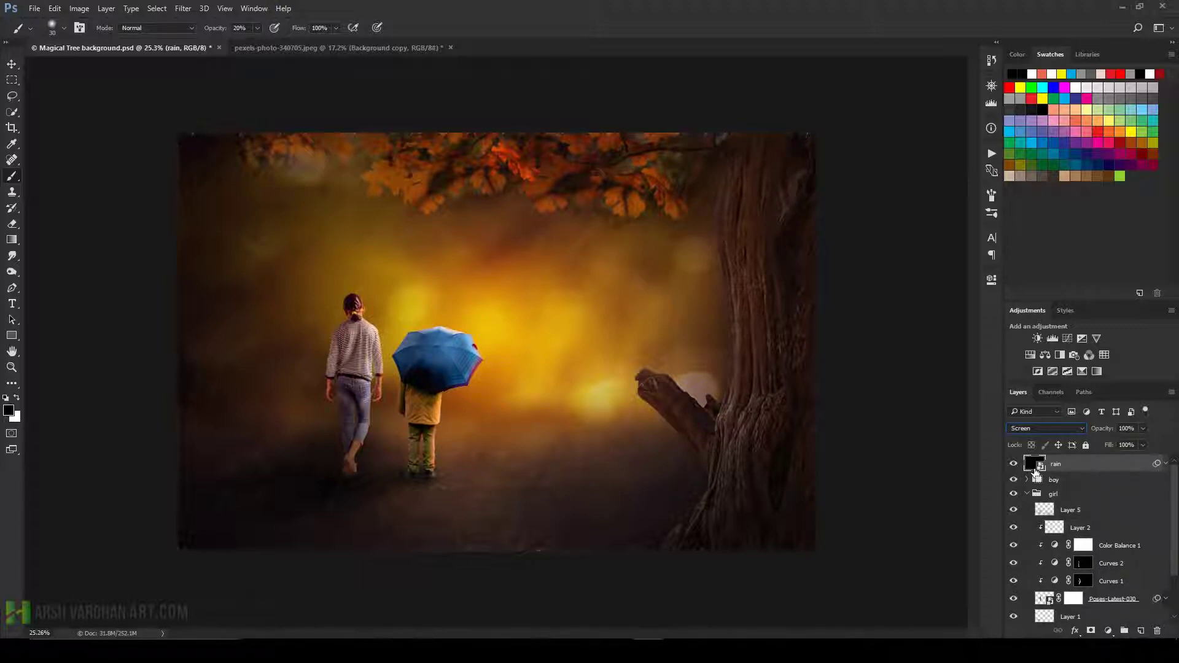
key(ctrl+t)
click(610, 256)
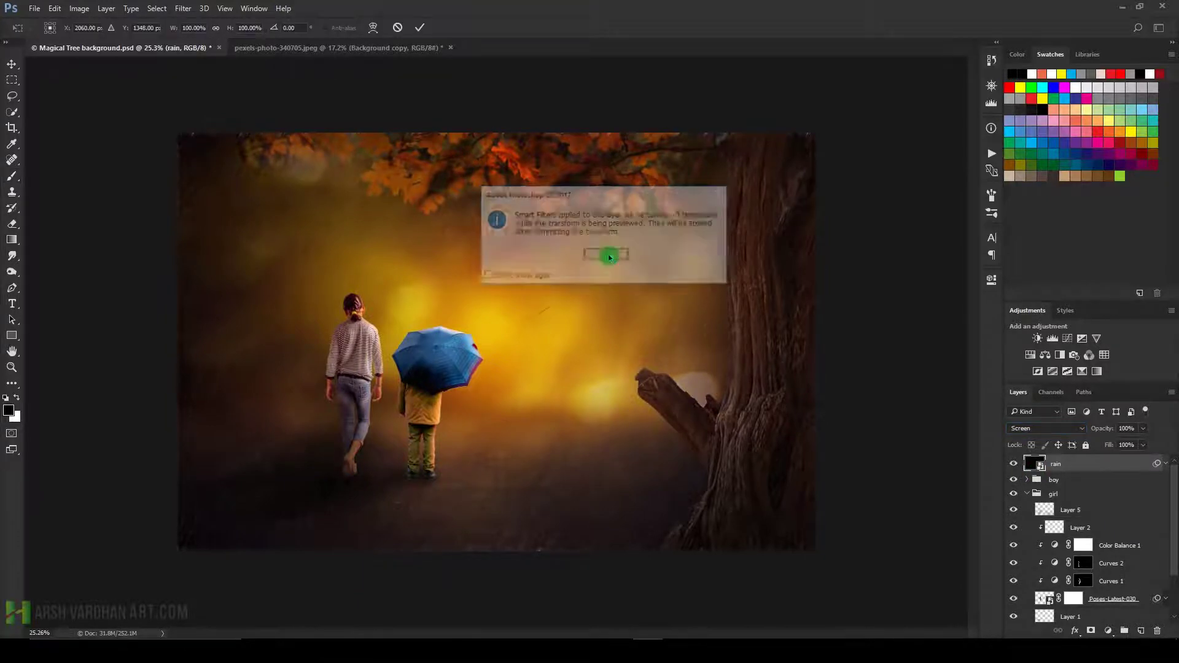
drag(816, 552, 826, 559)
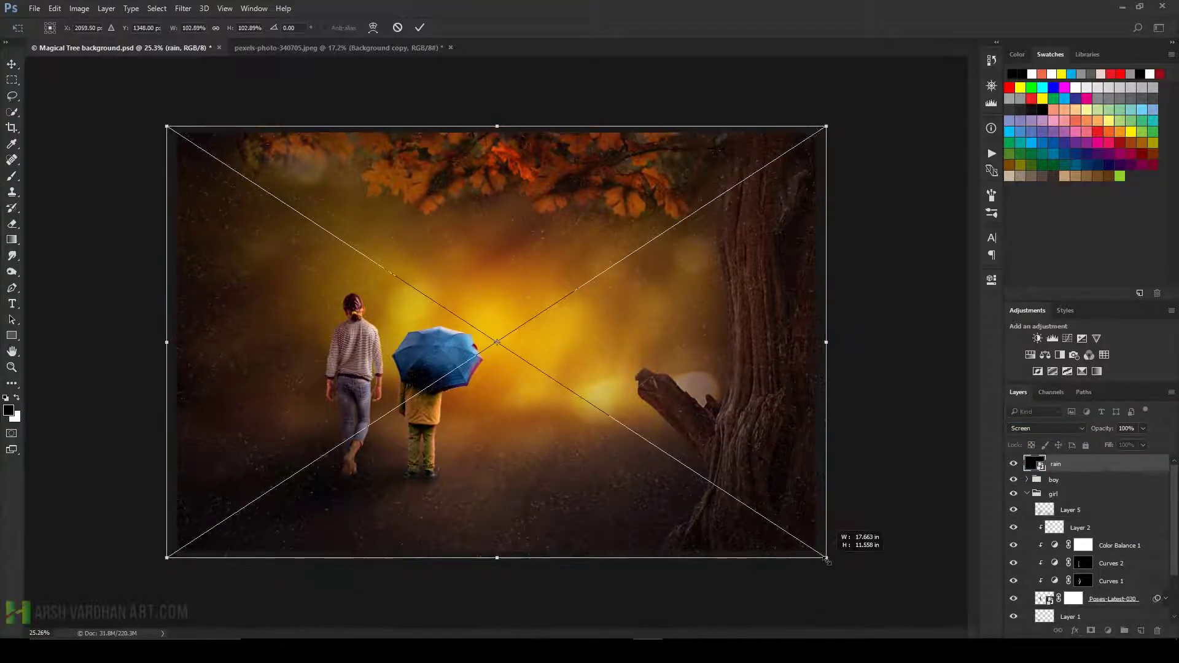
key(Return)
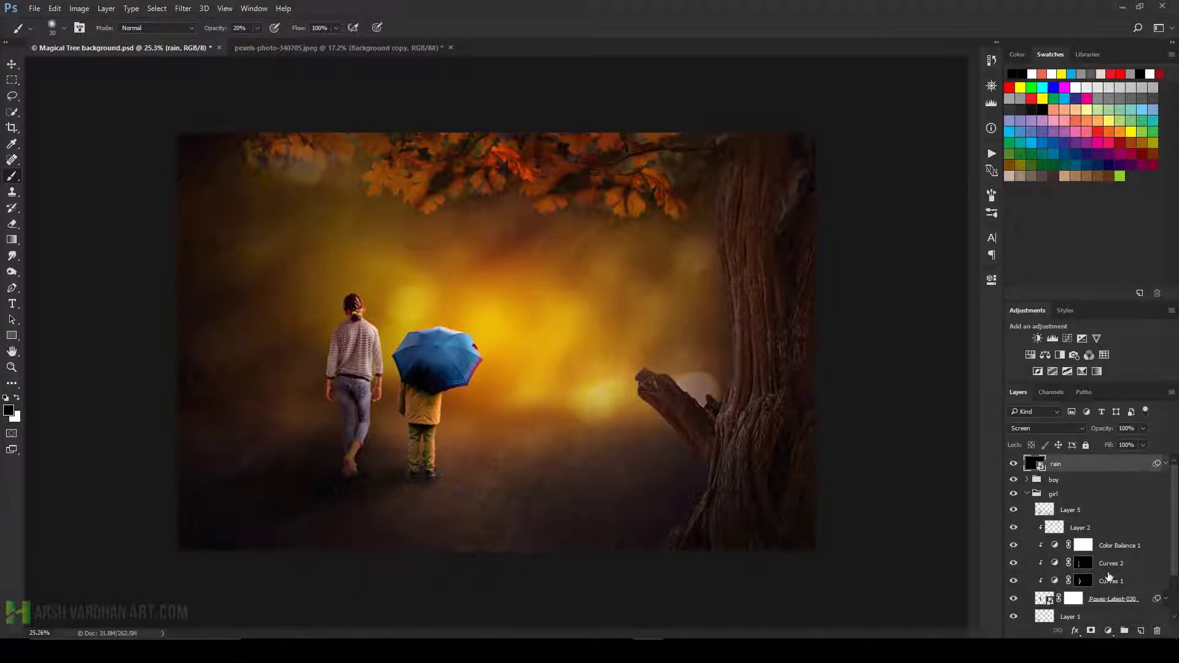
Add a reversed radial Gradient Fill 1 layer at 429% scale, then toggle its visibility to compare.
click(1108, 630)
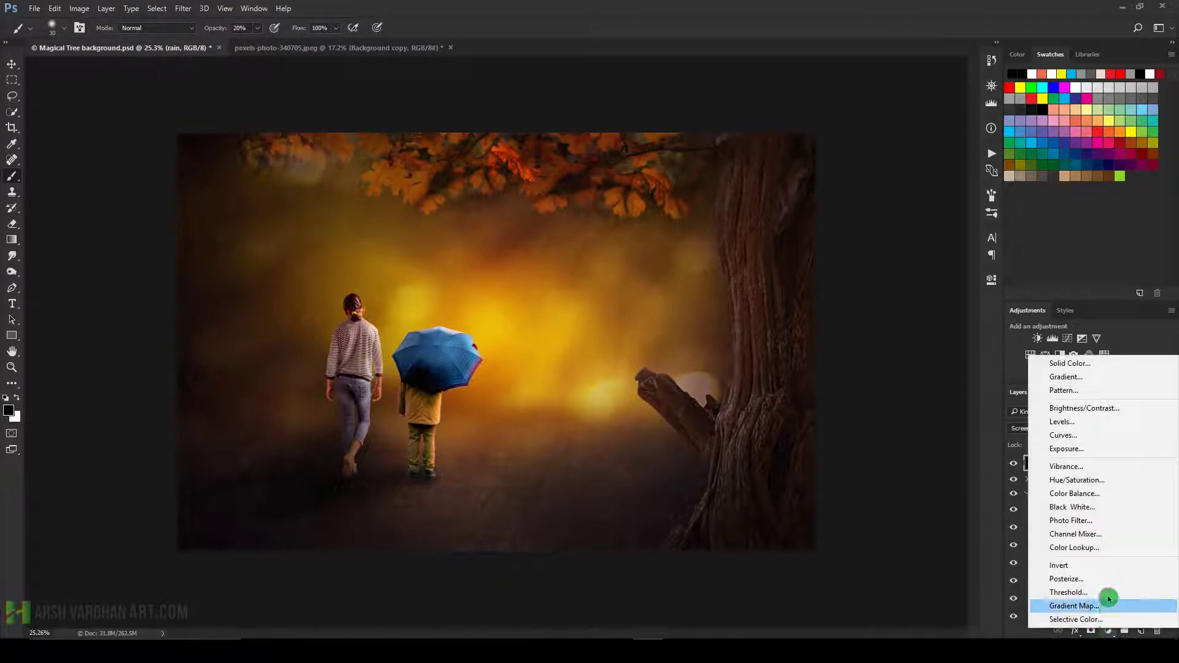
click(1086, 377)
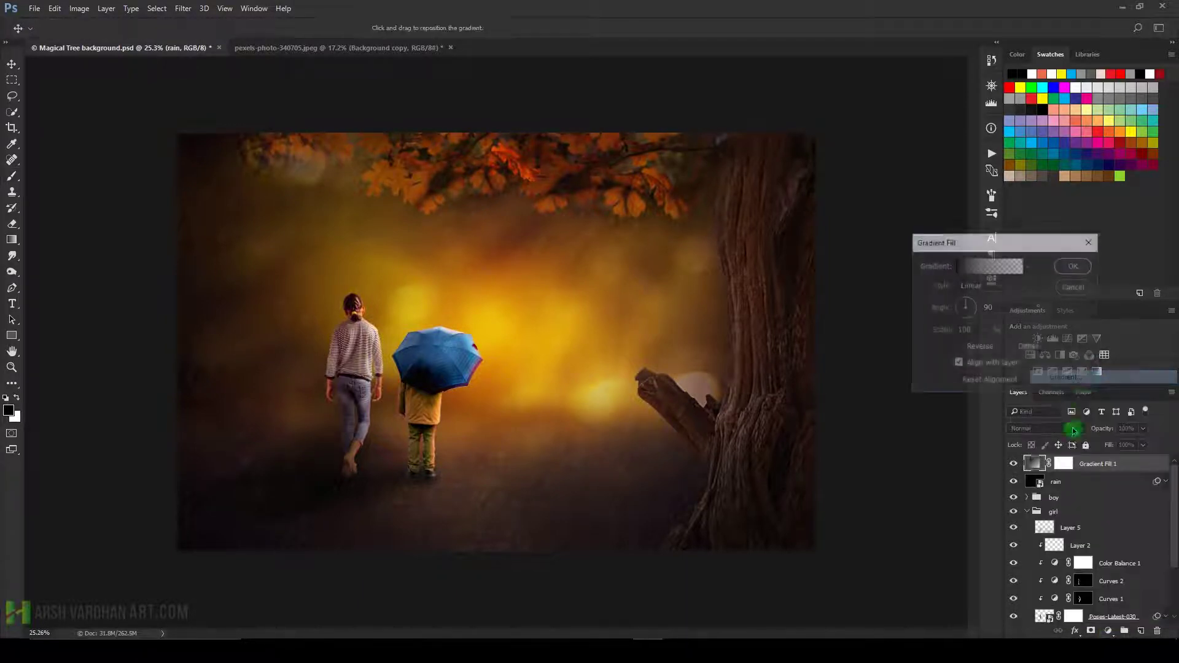
click(979, 285)
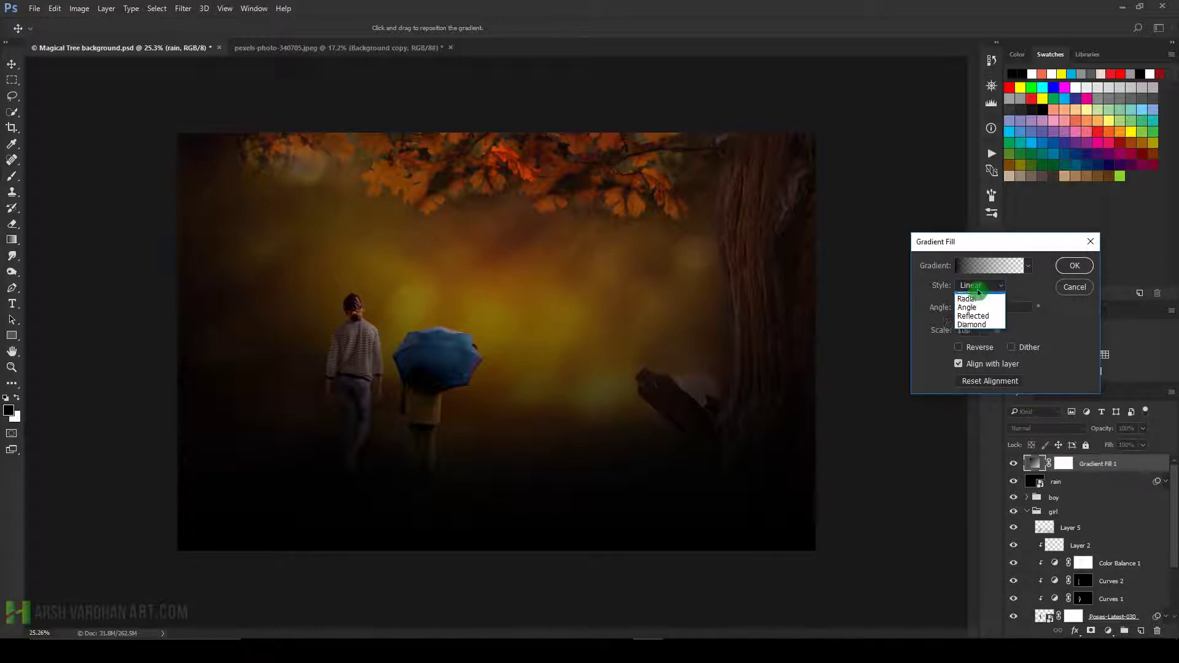
click(976, 297)
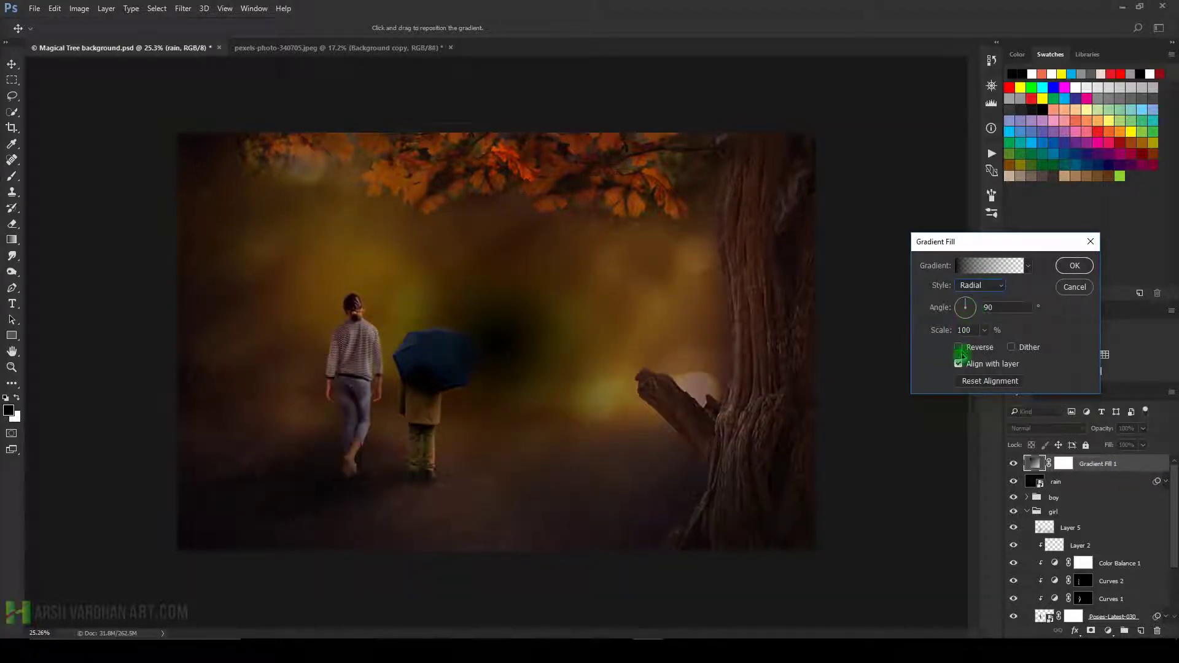
click(959, 347)
click(984, 334)
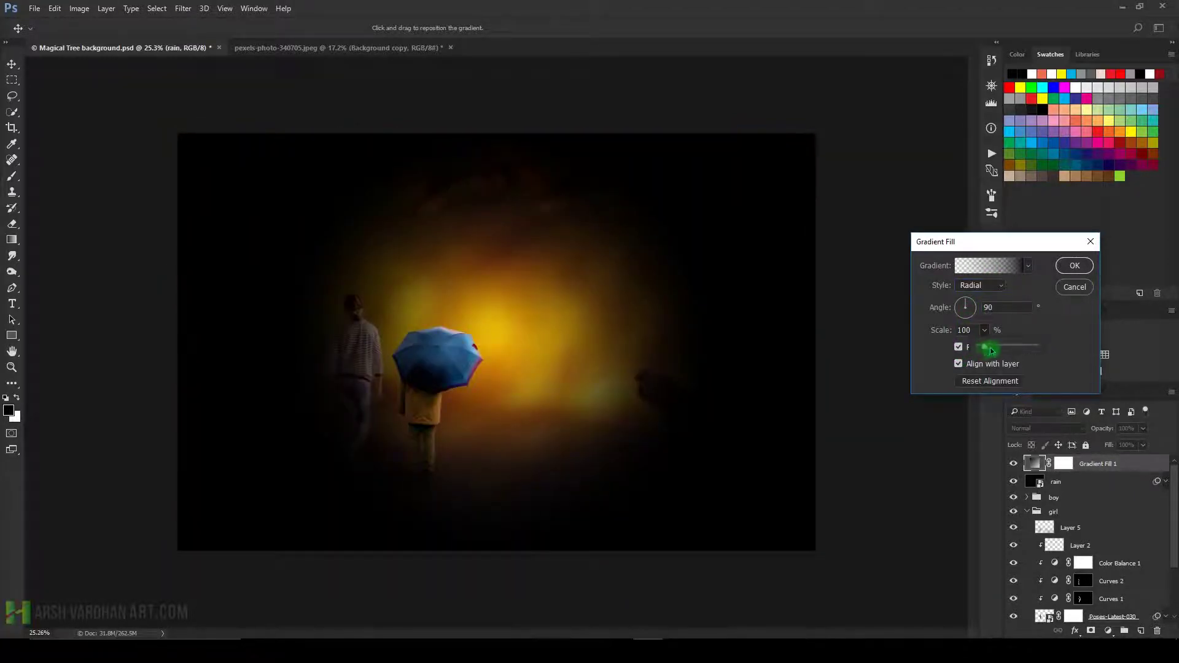
mouse_move(984, 345)
mouse_down()
mouse_move(1015, 349)
mouse_move(1000, 348)
mouse_up()
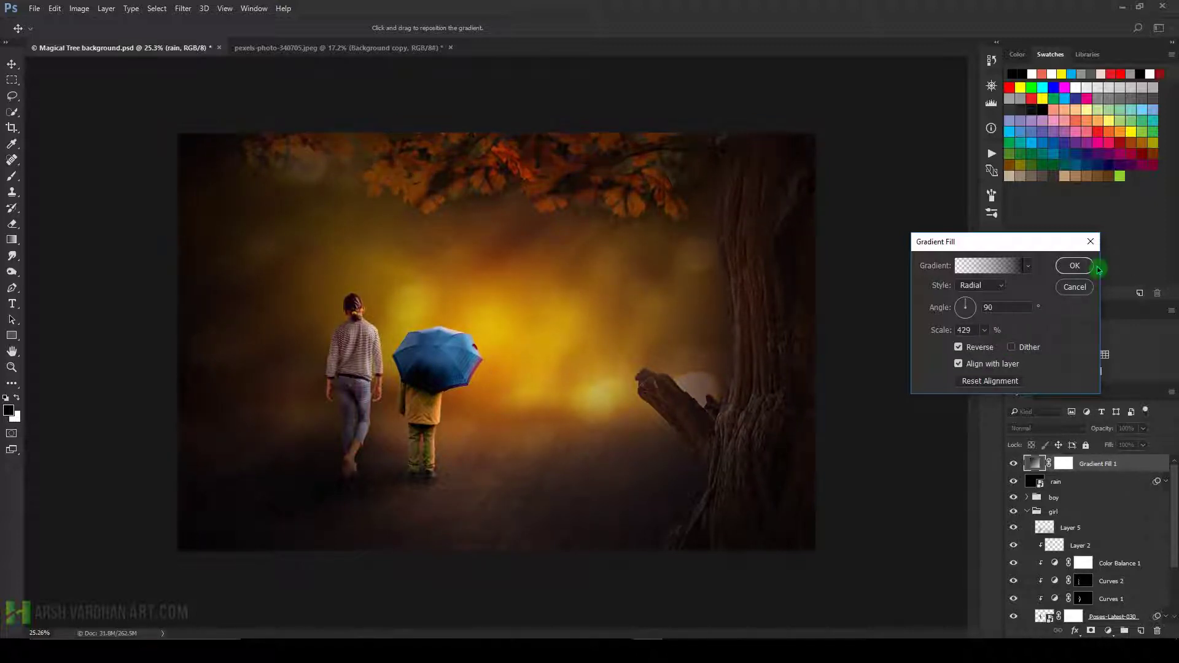
click(1074, 265)
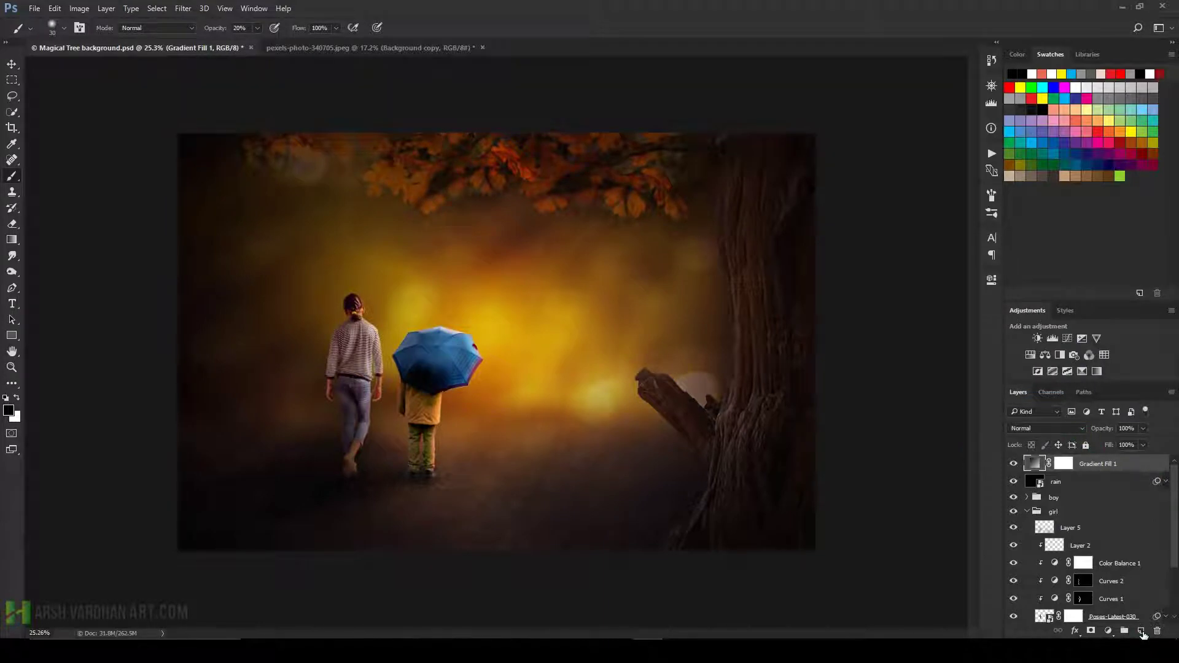
click(1014, 463)
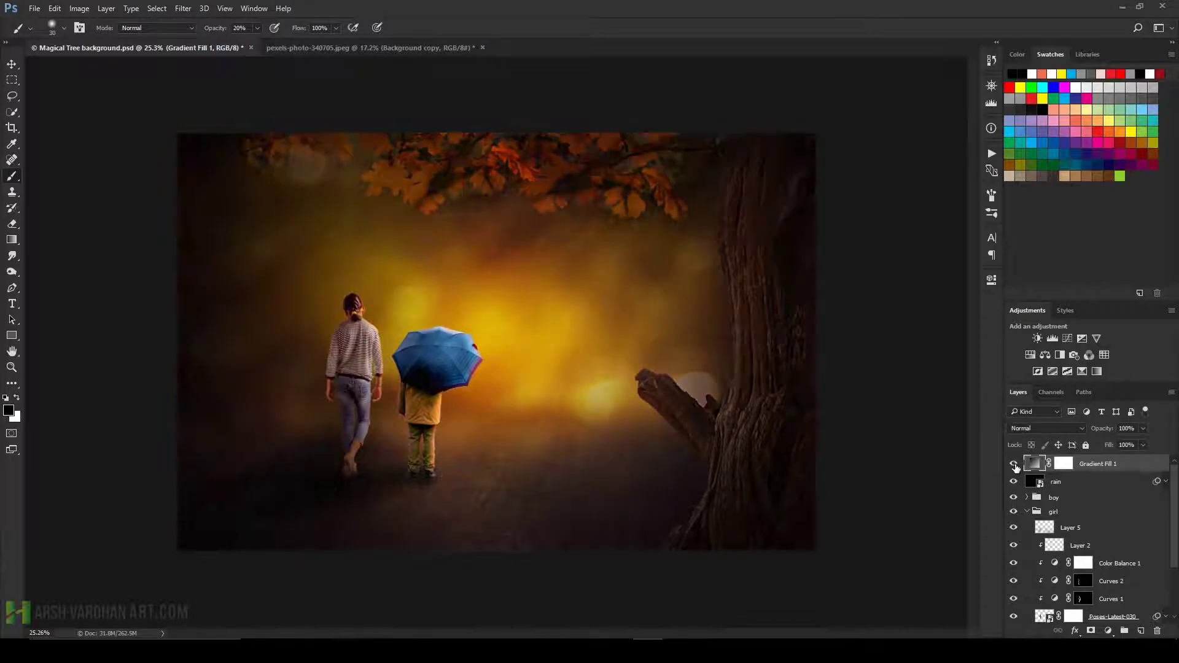
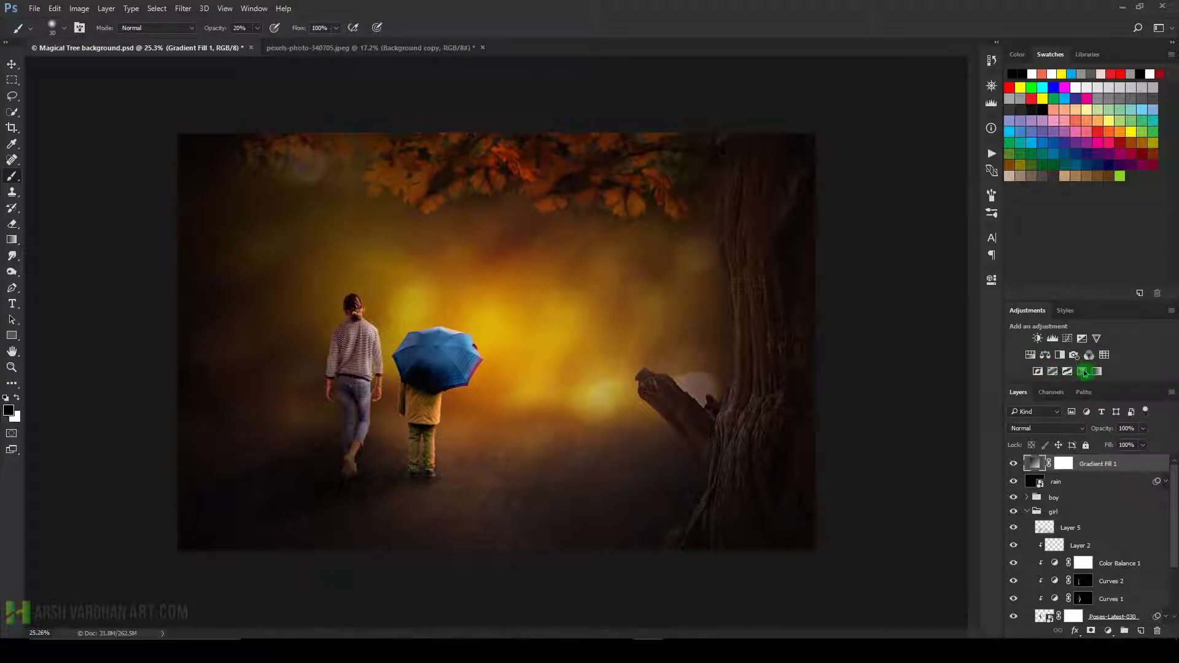
Add a Selective Color layer with Reds at C -7, M +17, Y -10, K +8 and Yellows at C -10, M +26, Y +22, K +10.
click(1085, 371)
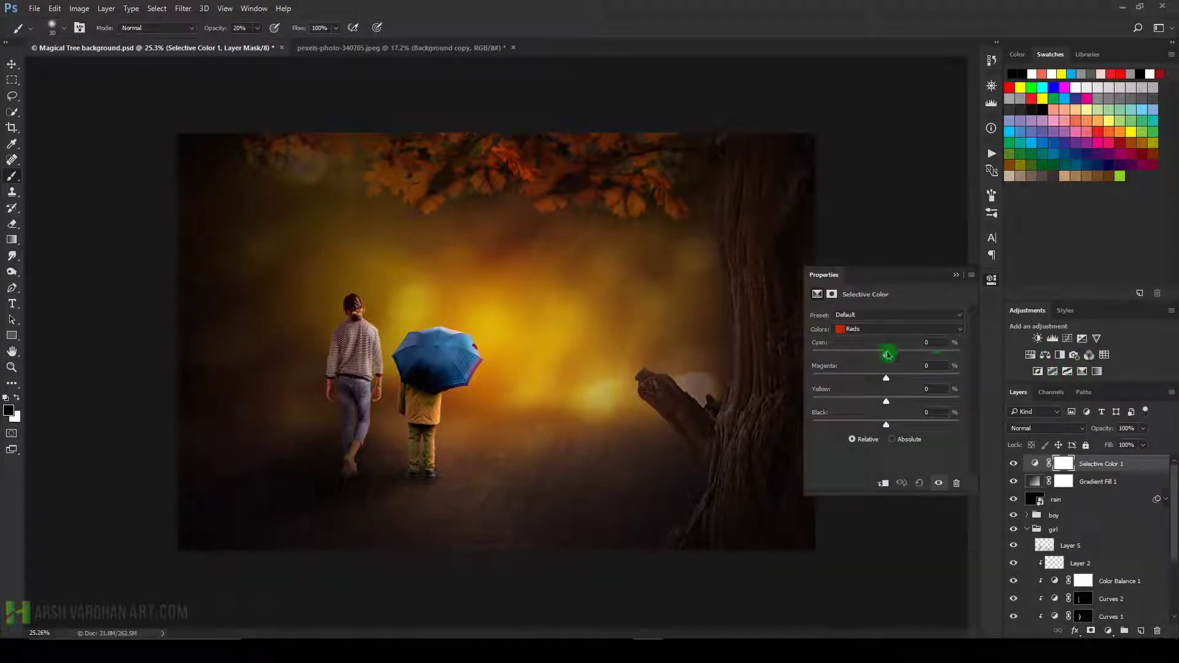
mouse_move(888, 355)
mouse_down()
mouse_move(867, 354)
mouse_move(908, 399)
mouse_move(842, 395)
mouse_move(877, 398)
mouse_move(903, 426)
mouse_up()
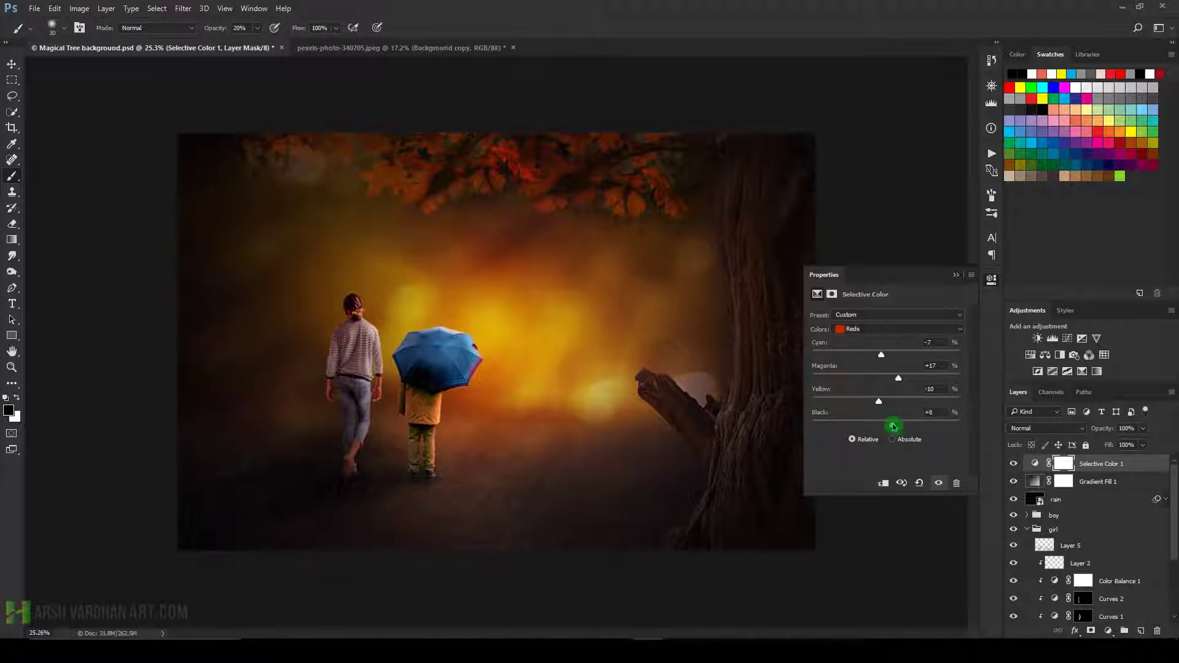
click(878, 330)
click(875, 342)
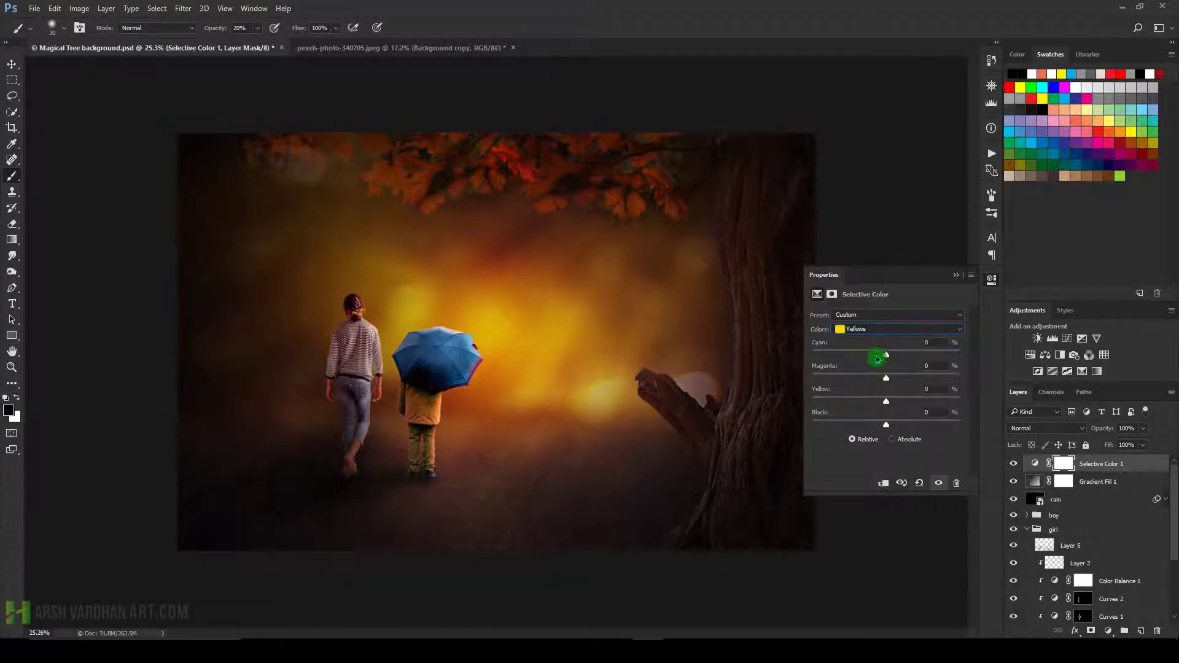
mouse_move(876, 359)
mouse_down()
mouse_move(913, 352)
mouse_move(879, 355)
mouse_move(907, 372)
mouse_up()
click(895, 330)
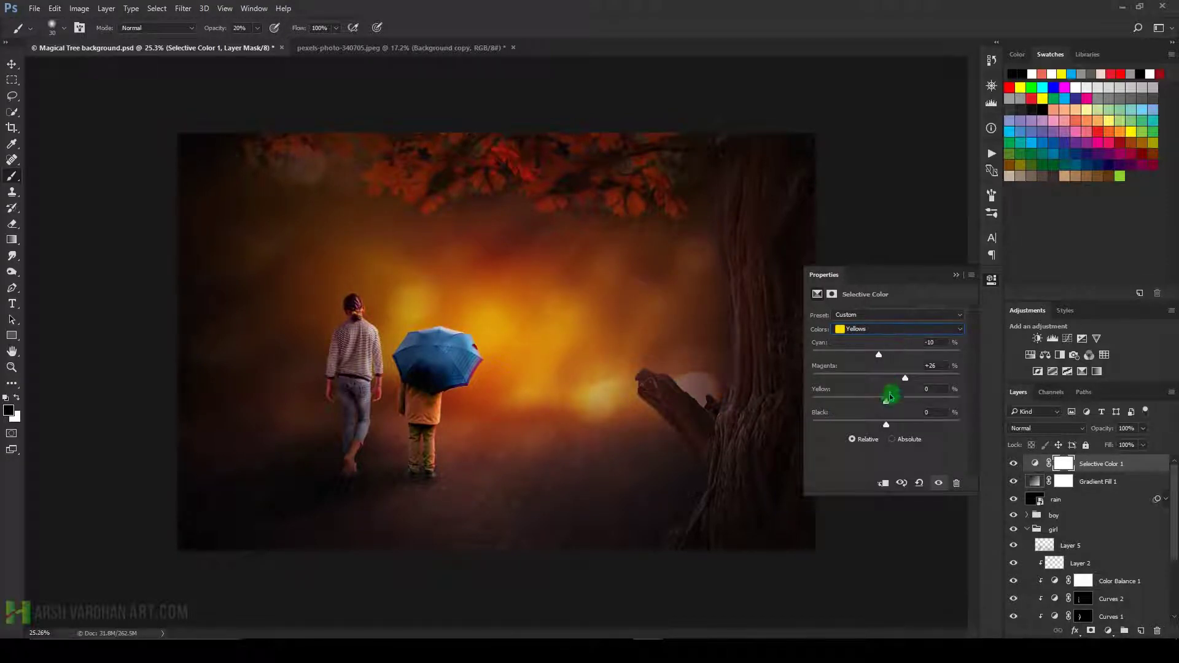
mouse_move(894, 400)
mouse_down()
mouse_move(905, 425)
mouse_move(895, 426)
mouse_up()
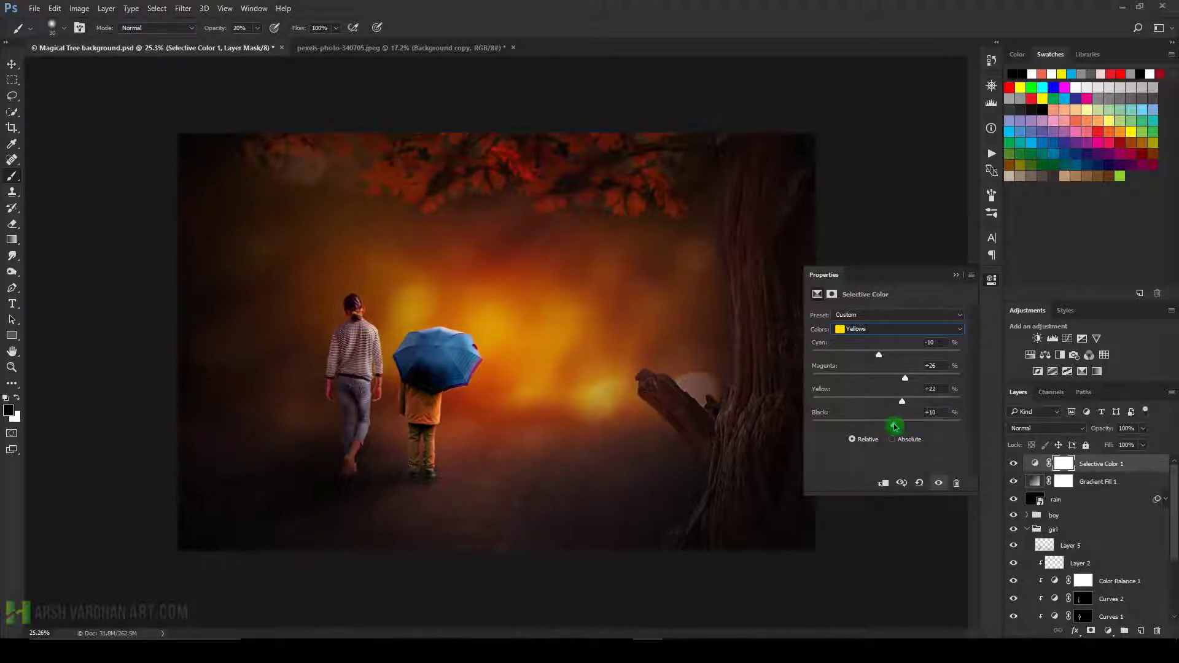
click(884, 331)
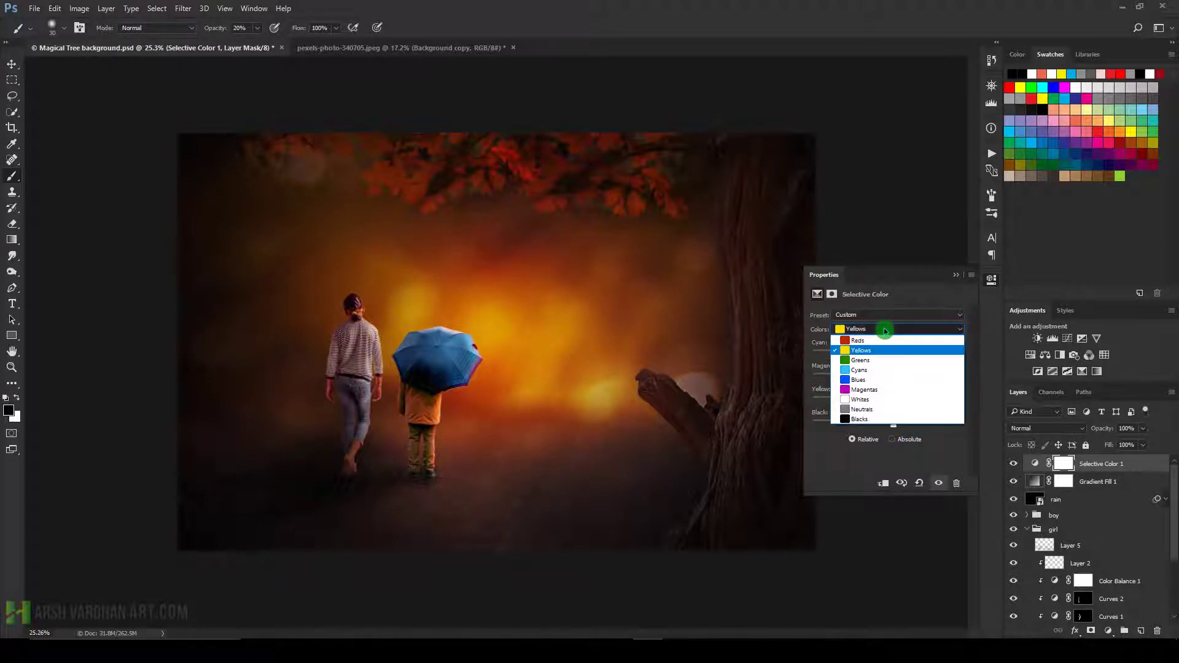
Shift cyan and magenta in the Greens, and lower cyan in the Cyans range.
click(884, 359)
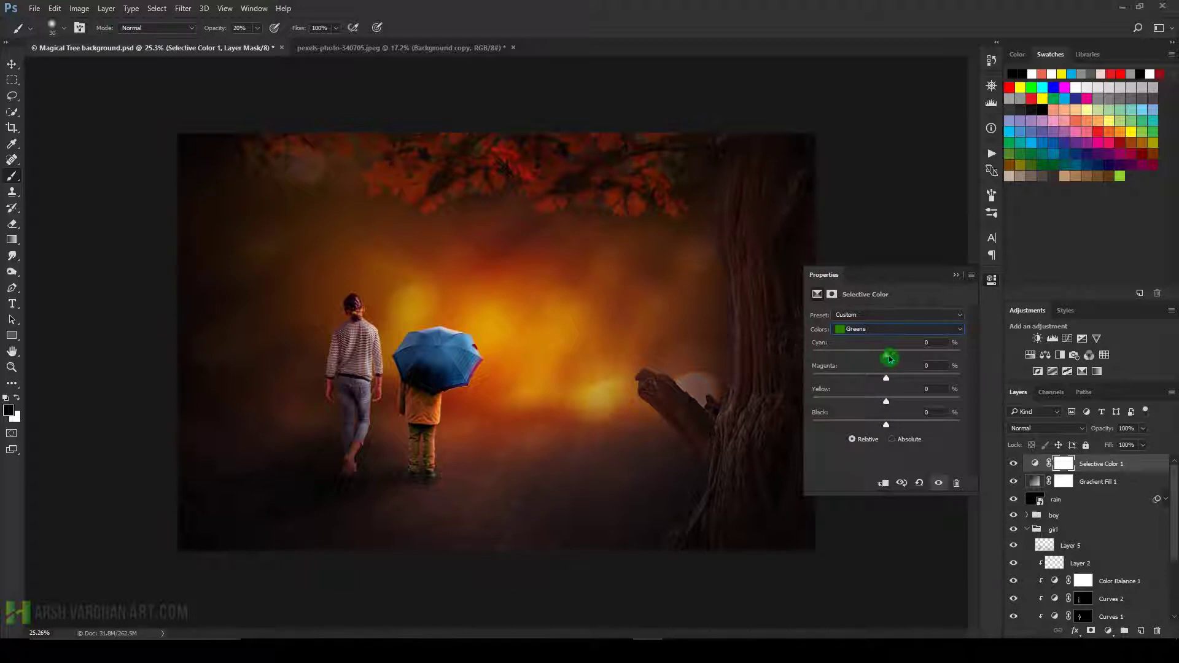
mouse_move(904, 355)
mouse_down()
mouse_move(915, 355)
mouse_move(864, 374)
mouse_up()
click(884, 331)
click(877, 370)
mouse_move(886, 355)
mouse_down()
mouse_move(858, 355)
mouse_move(928, 355)
mouse_move(862, 377)
mouse_move(891, 425)
mouse_up()
Add cyan and reduce magenta in the Blues range.
click(894, 331)
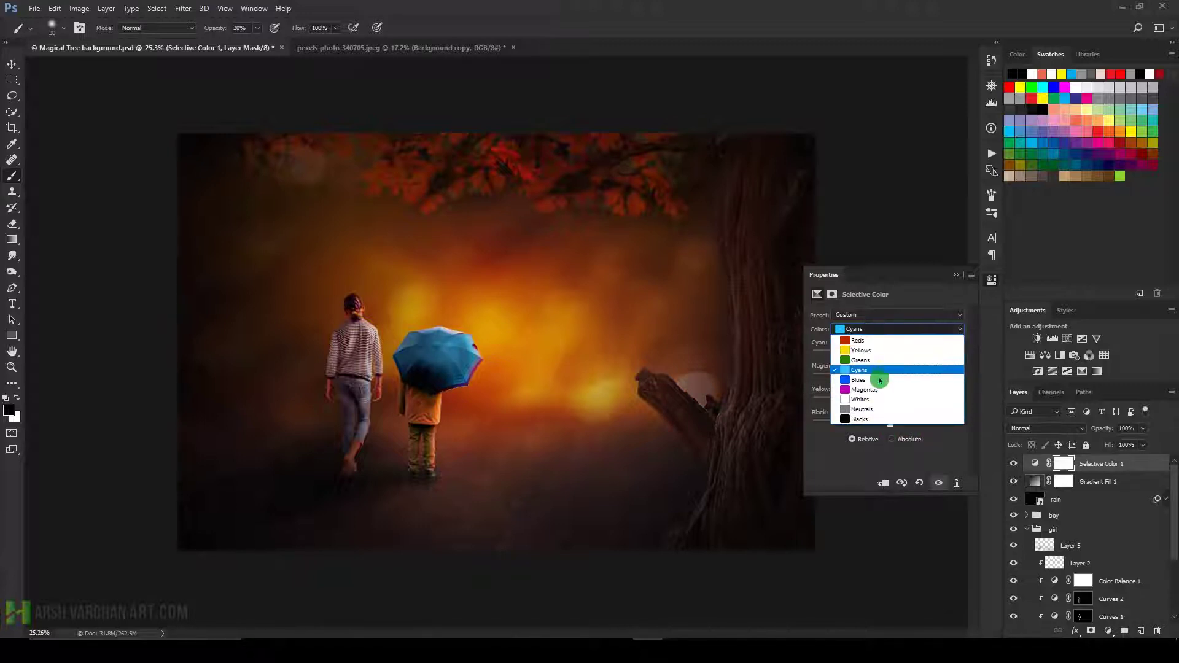
click(870, 391)
drag(886, 355, 913, 359)
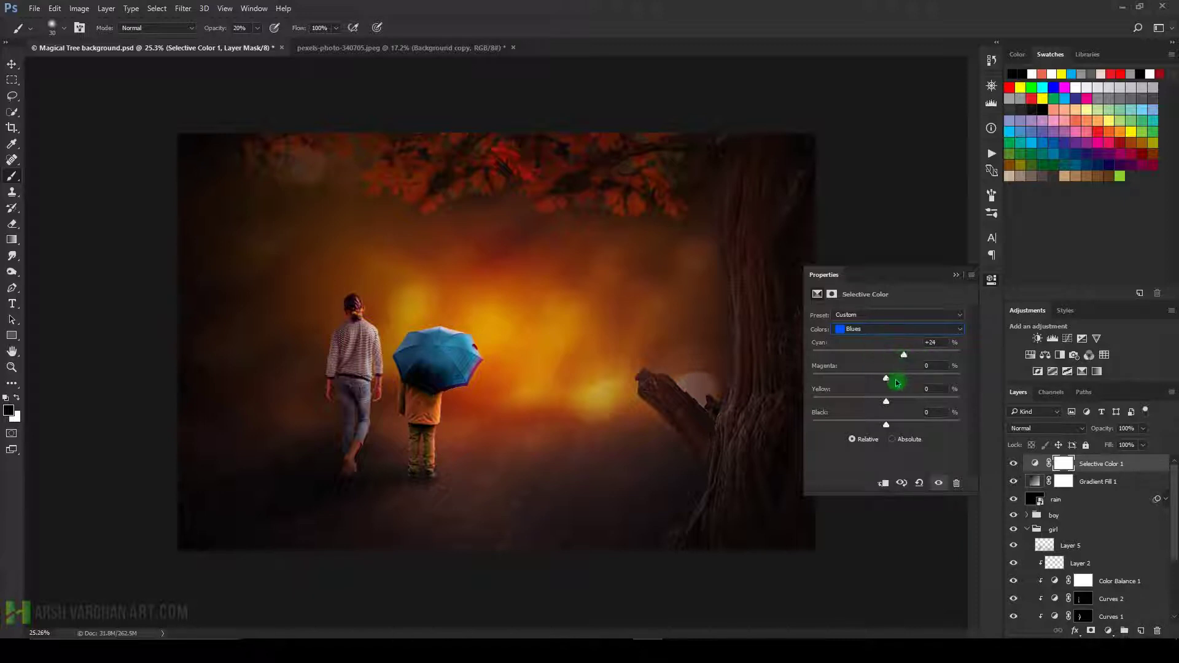
mouse_move(892, 379)
mouse_down()
mouse_move(878, 377)
mouse_move(899, 402)
mouse_move(890, 424)
mouse_up()
Tint the Whites range to Cyan +26, Magenta -7, Yellow +13.
click(887, 330)
click(874, 393)
click(885, 329)
click(885, 398)
mouse_move(886, 357)
mouse_down()
mouse_move(946, 355)
mouse_move(904, 355)
mouse_move(904, 379)
mouse_move(881, 378)
mouse_move(871, 400)
mouse_up()
click(894, 336)
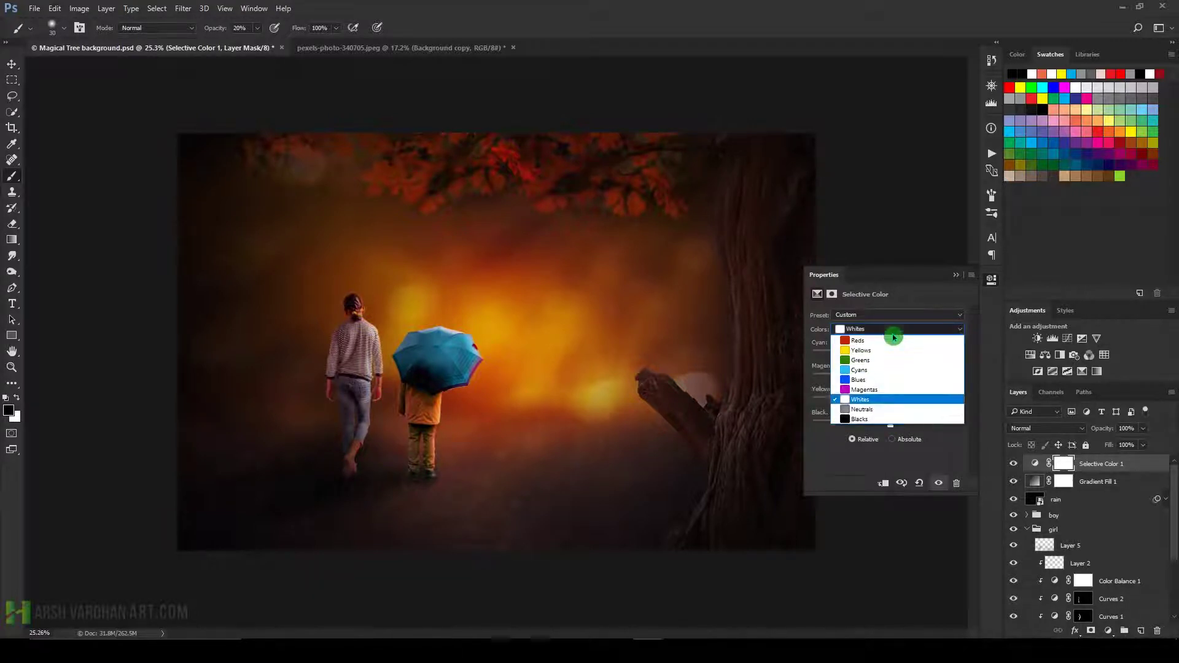
Set Neutrals to C -2, M +2, Y +23, K +8, and Blacks black to -4.
click(866, 409)
mouse_move(886, 352)
mouse_down()
mouse_move(876, 352)
mouse_move(902, 355)
mouse_move(885, 354)
mouse_move(875, 403)
mouse_move(904, 401)
mouse_move(895, 428)
mouse_up()
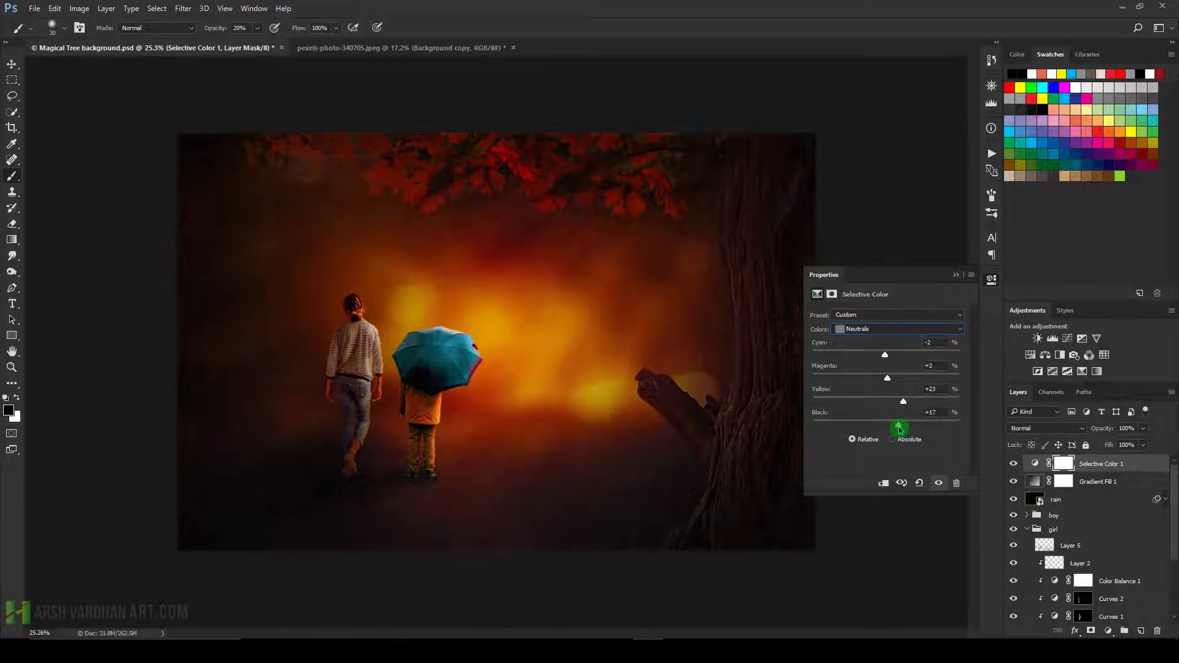
click(895, 330)
click(868, 419)
drag(877, 423, 882, 427)
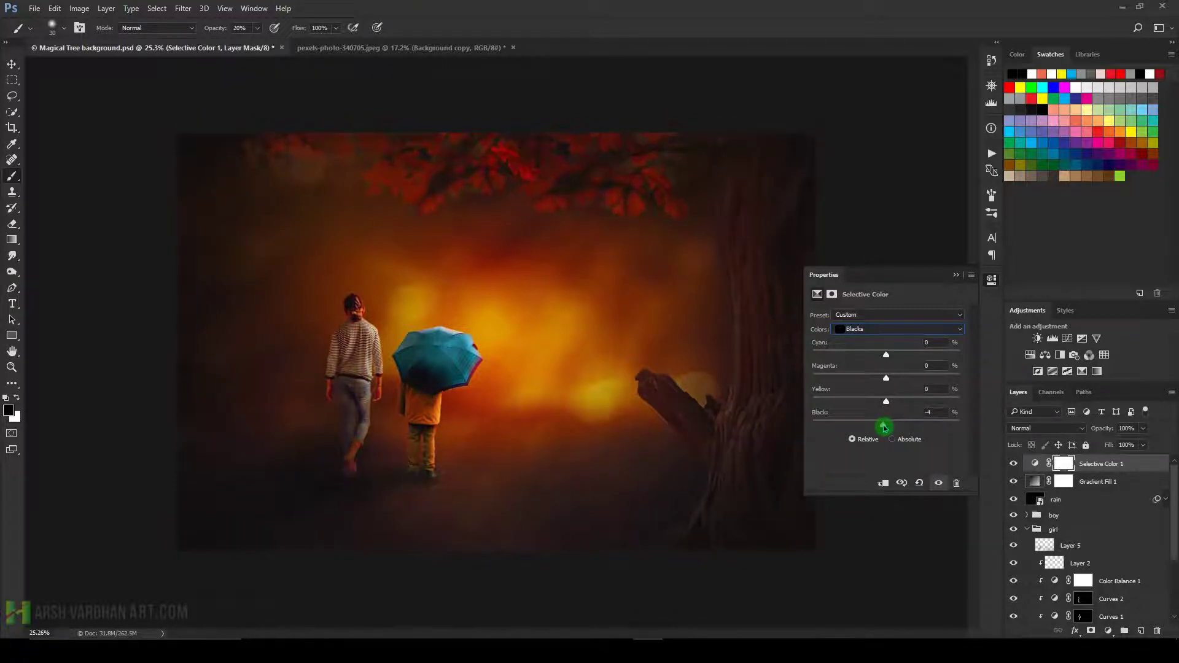
Set Blacks cyan to +8 and yellow to -3, then toggle Selective Color 1 to compare.
drag(886, 354, 885, 383)
click(888, 401)
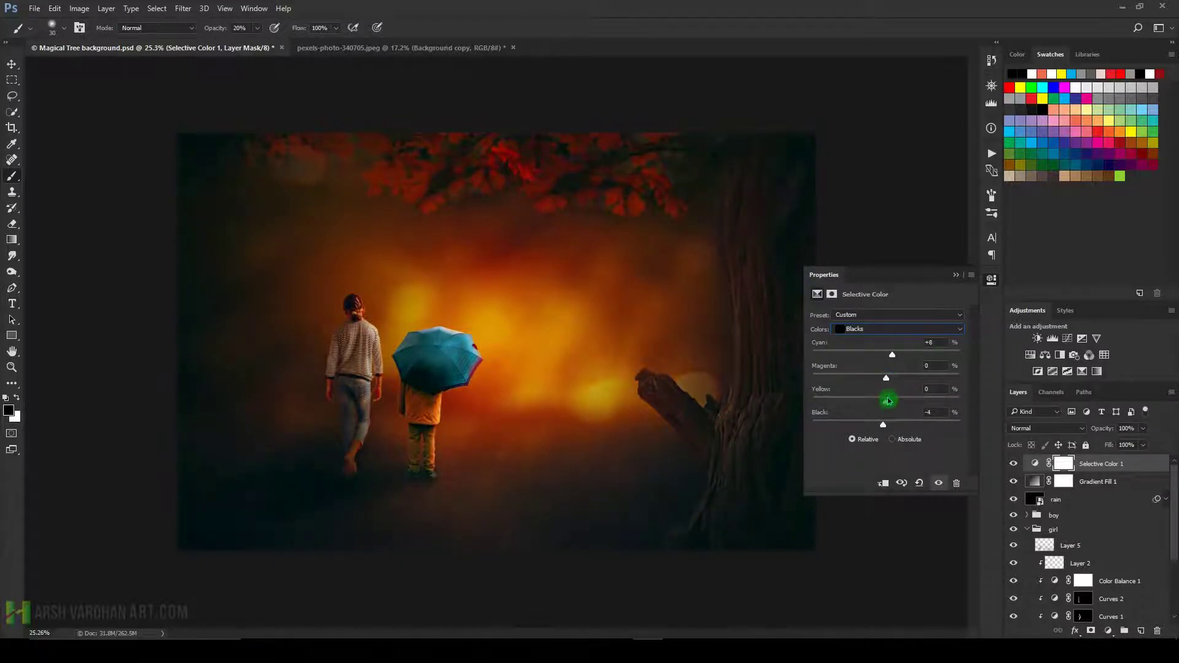
drag(888, 402, 885, 402)
click(1032, 465)
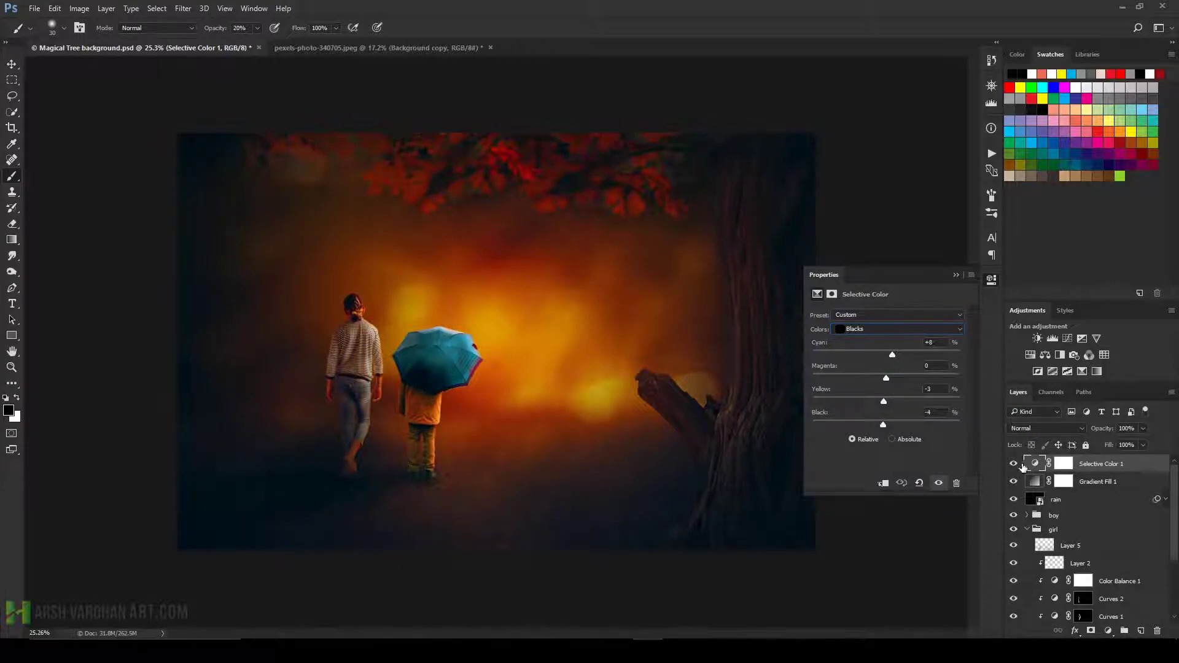
click(1013, 464)
Close the Selective Color properties, zoom in on the broken branch, then zoom back out.
click(991, 280)
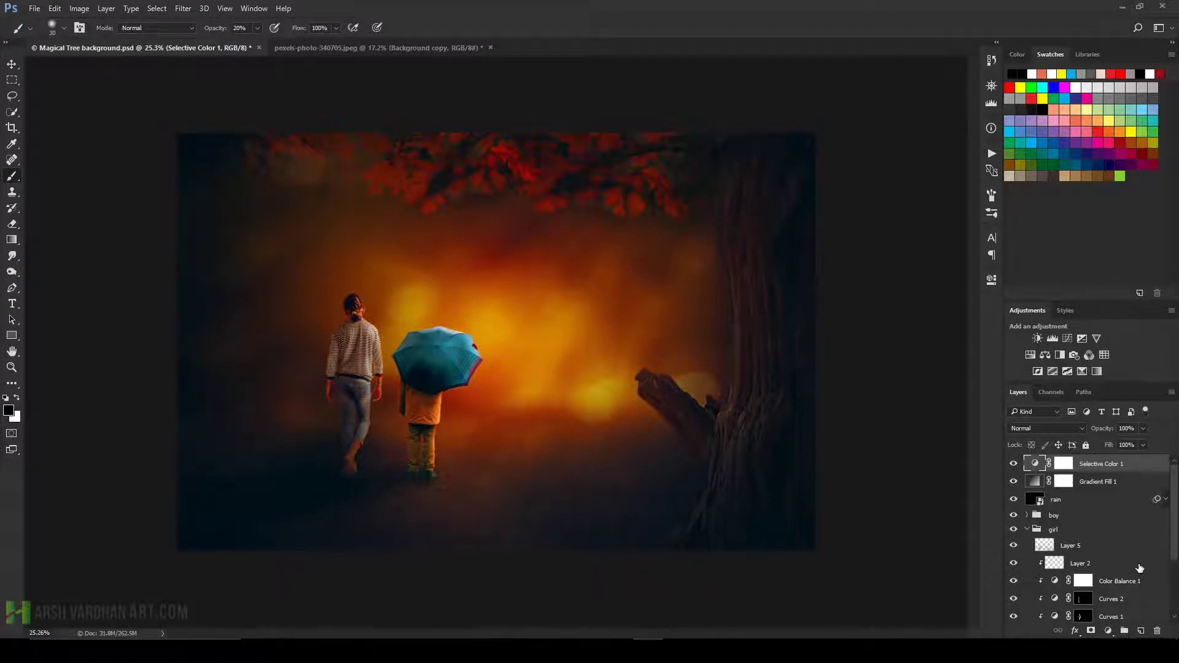
drag(726, 412, 769, 426)
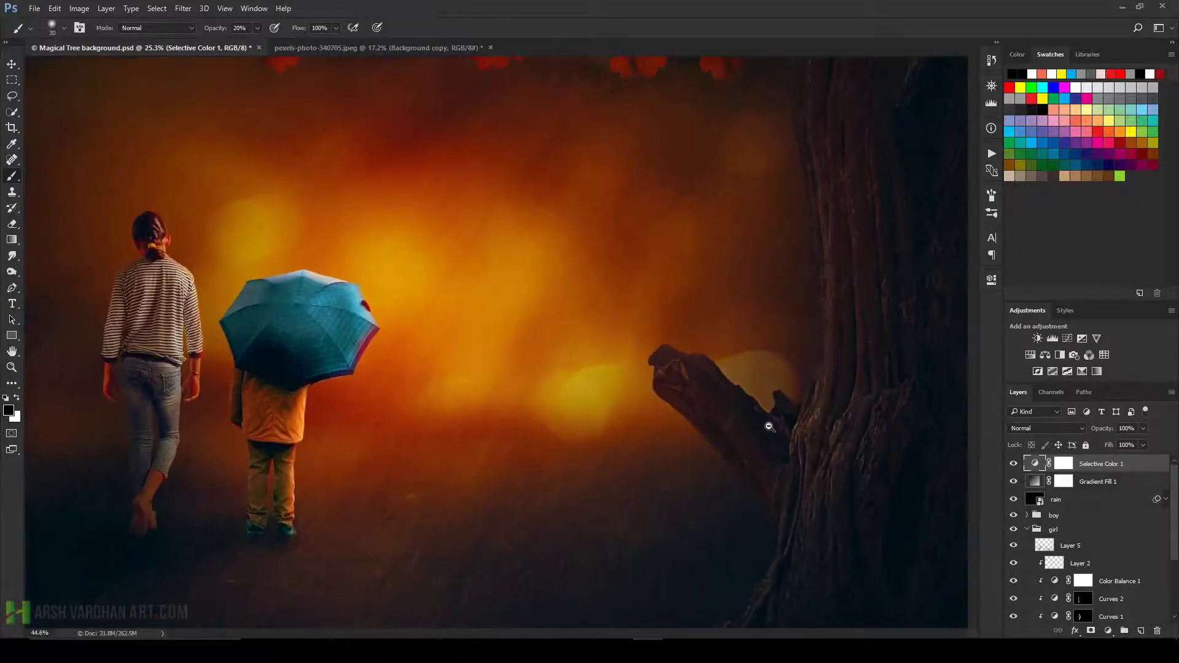
alt+click(769, 426)
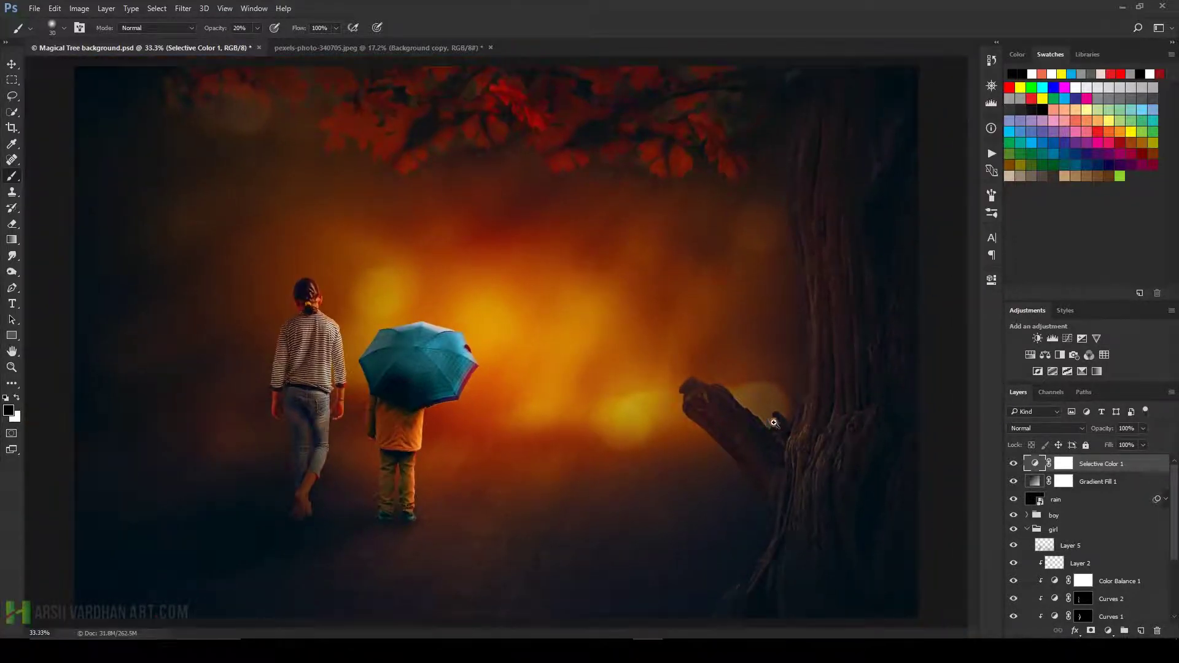
alt+click(778, 430)
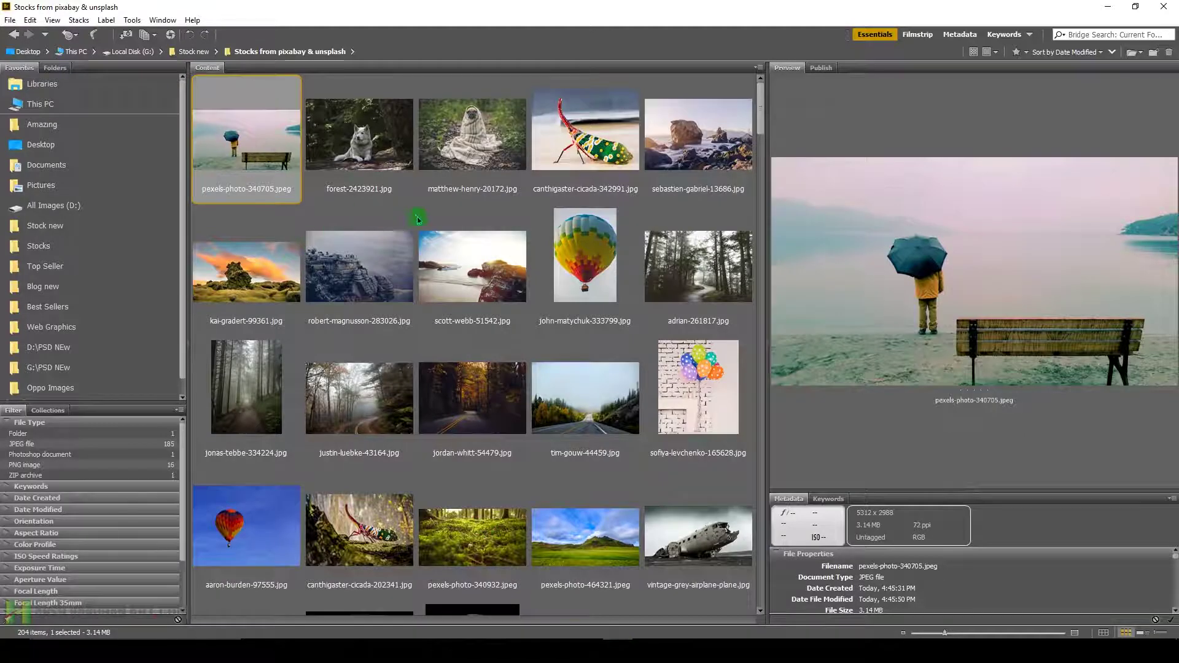
Browse the Bridge thumbnails and open the Stock new folder from Favorites.
scroll(434, 230, down, 3)
scroll(473, 258, down, 2)
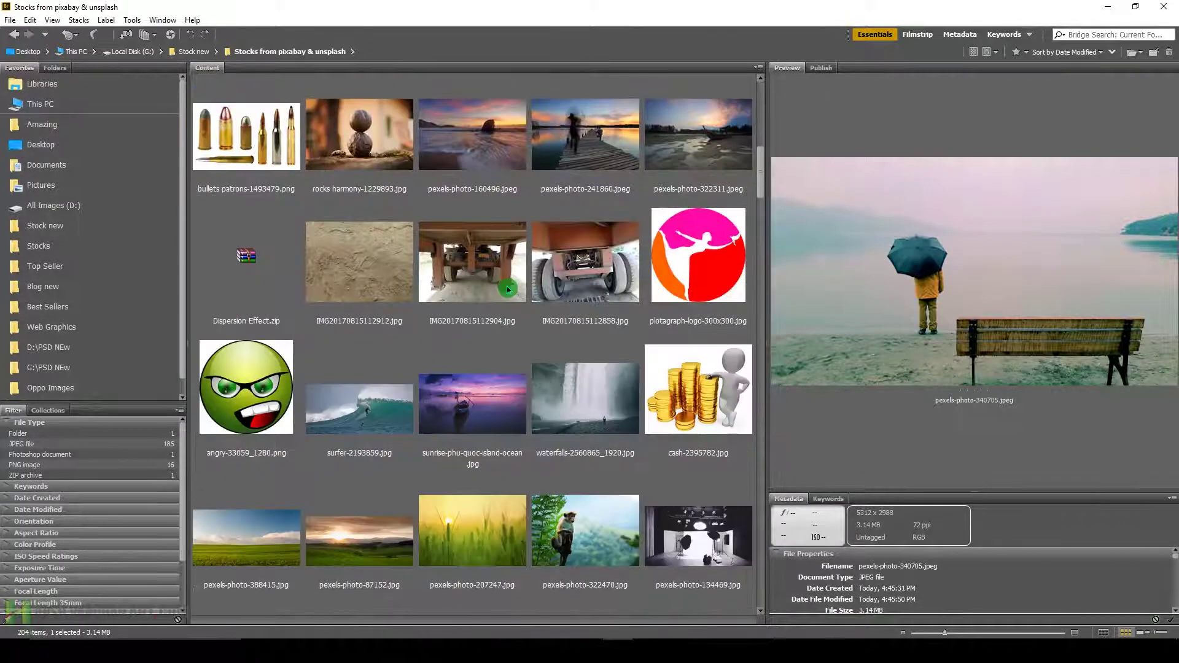
scroll(508, 289, down, 3)
scroll(508, 290, down, 3)
scroll(508, 290, down, 3)
scroll(508, 289, down, 2)
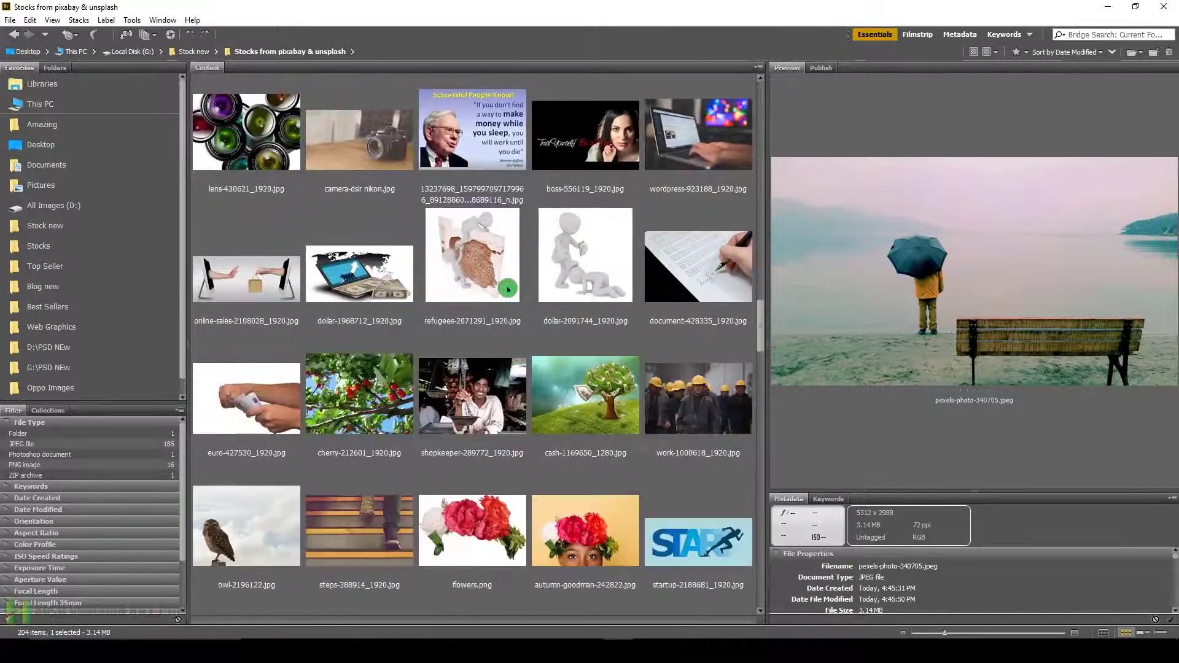
scroll(507, 289, down, 2)
scroll(377, 296, down, 1)
scroll(377, 296, down, 3)
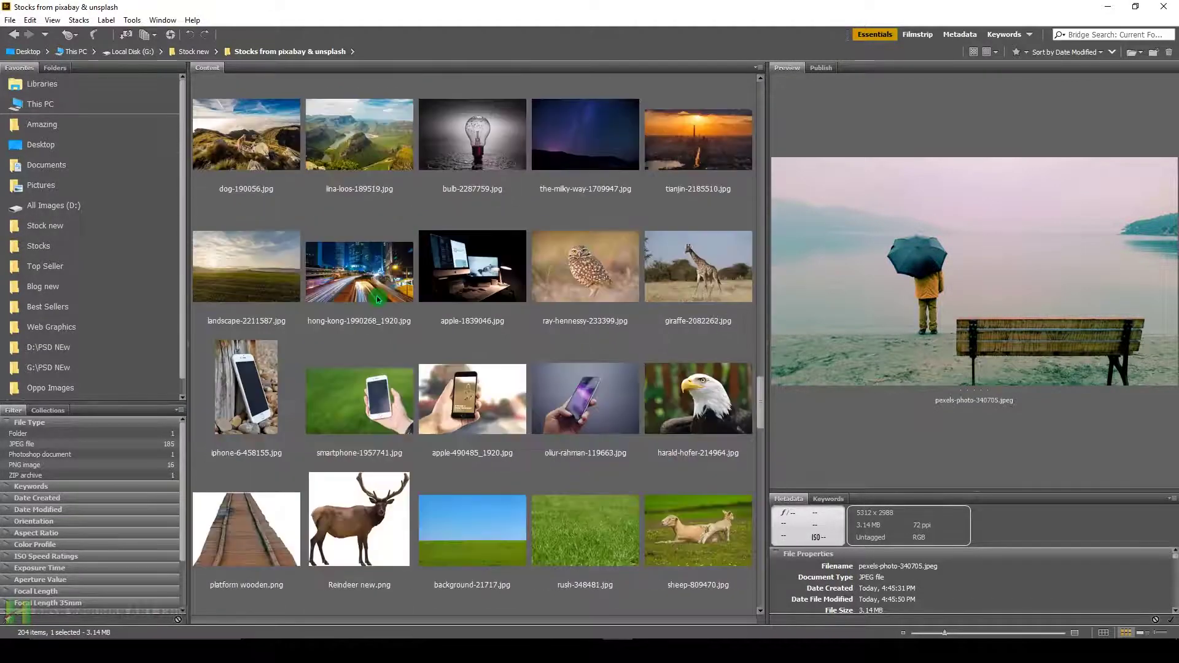
scroll(377, 296, down, 2)
scroll(377, 296, up, 2)
scroll(377, 296, down, 4)
scroll(377, 299, down, 3)
scroll(377, 299, down, 4)
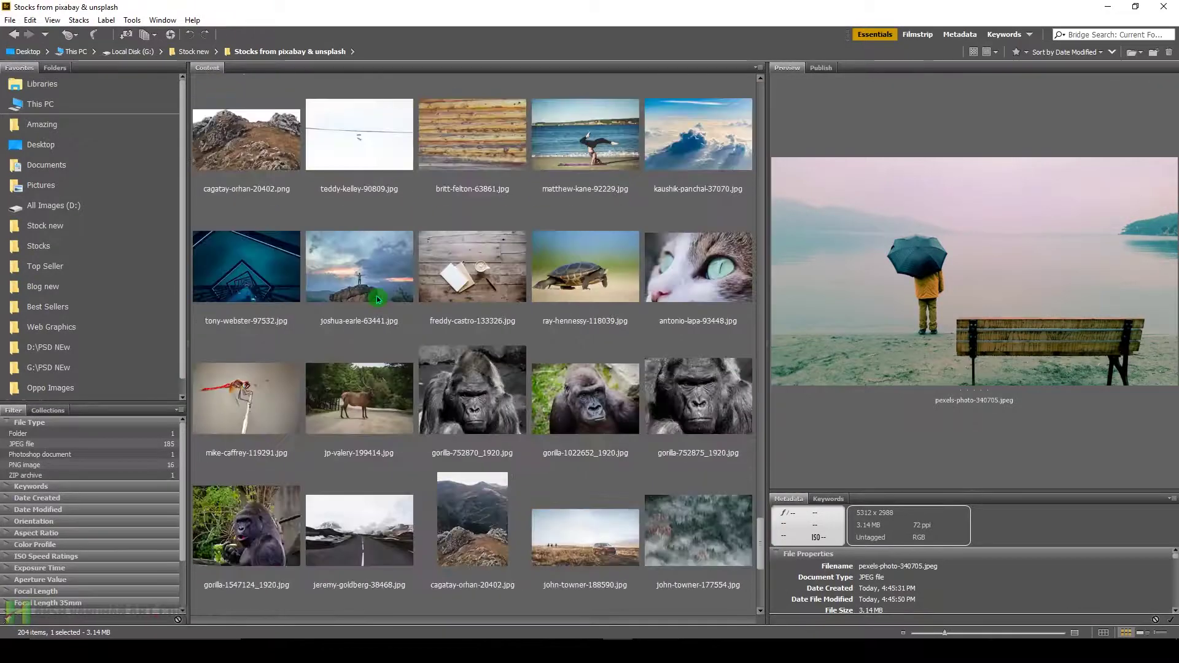
scroll(377, 299, down, 2)
scroll(377, 299, up, 3)
scroll(377, 299, up, 3)
scroll(377, 299, up, 3)
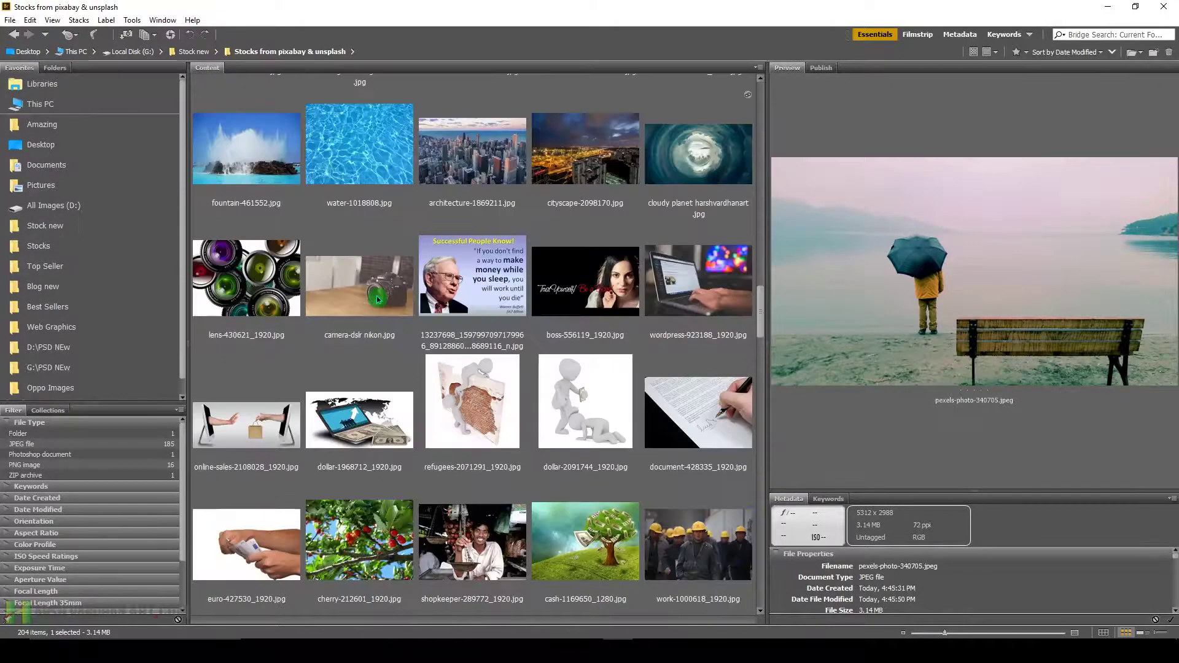
scroll(377, 299, up, 3)
scroll(377, 300, up, 3)
scroll(377, 299, up, 3)
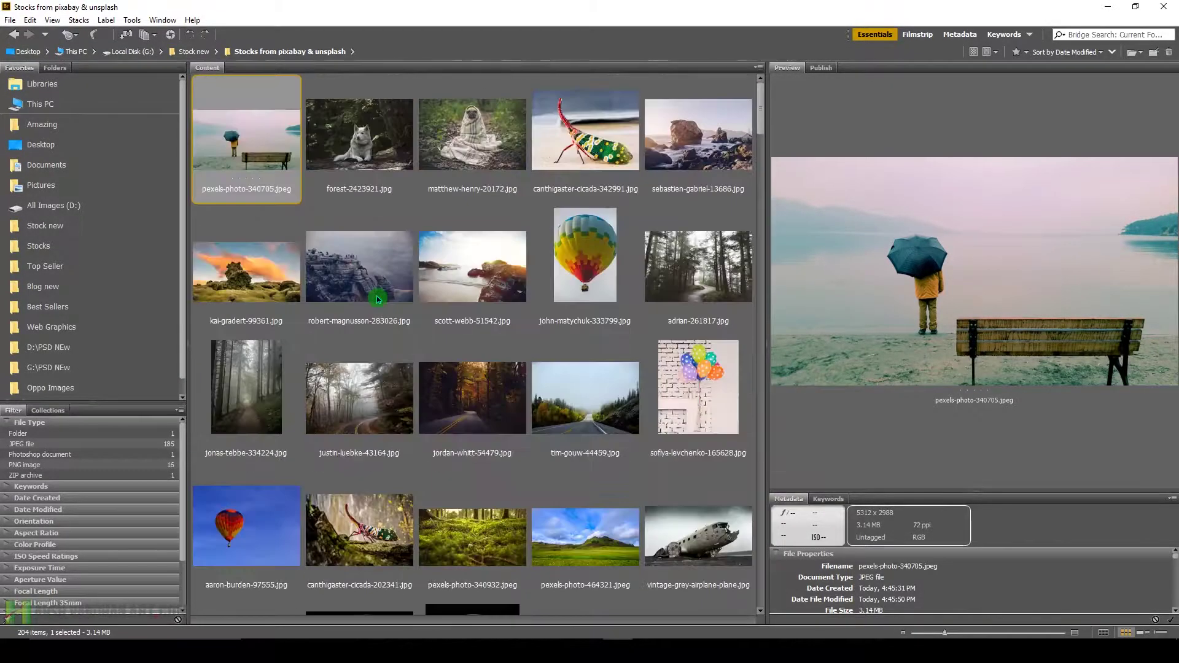
click(198, 53)
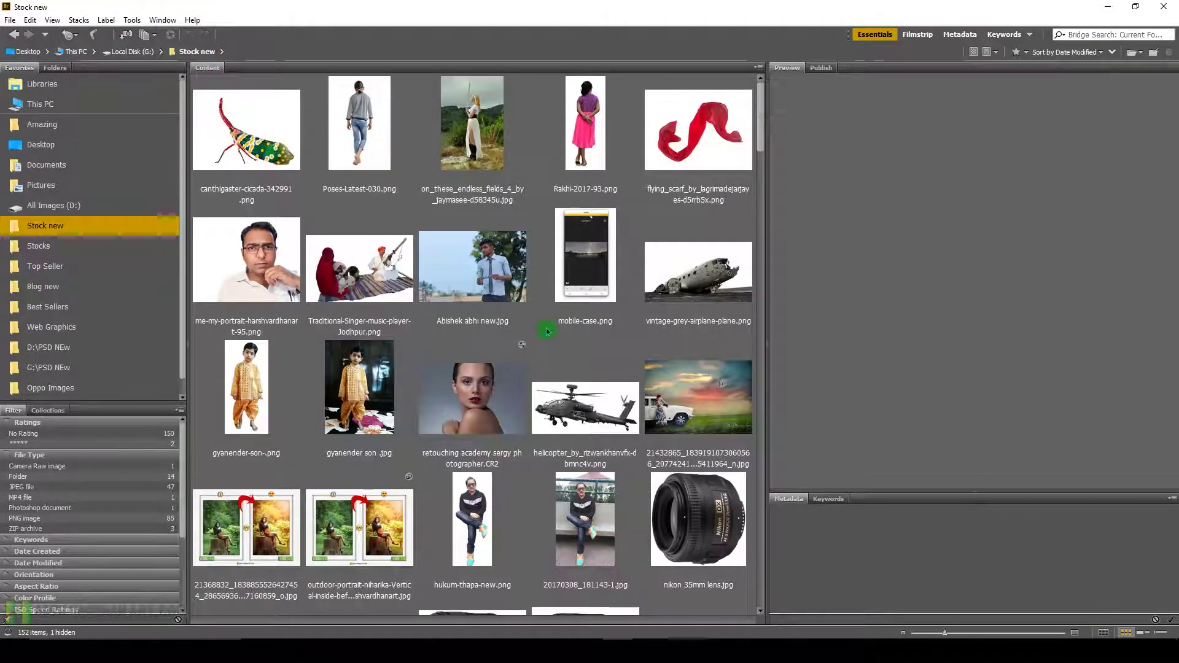
Scroll through the 152 items in the Stock new folder.
scroll(547, 328, down, 1)
scroll(546, 328, down, 1)
scroll(547, 329, down, 1)
scroll(546, 329, down, 2)
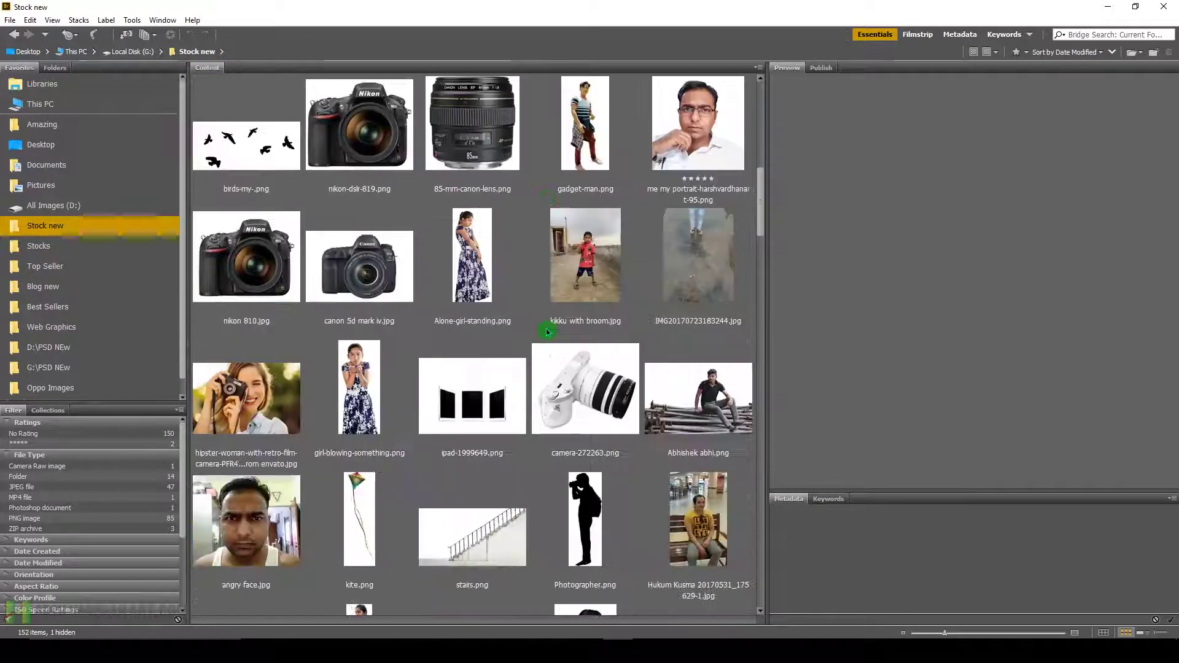
scroll(546, 330, down, 1)
scroll(546, 329, down, 2)
scroll(547, 329, down, 2)
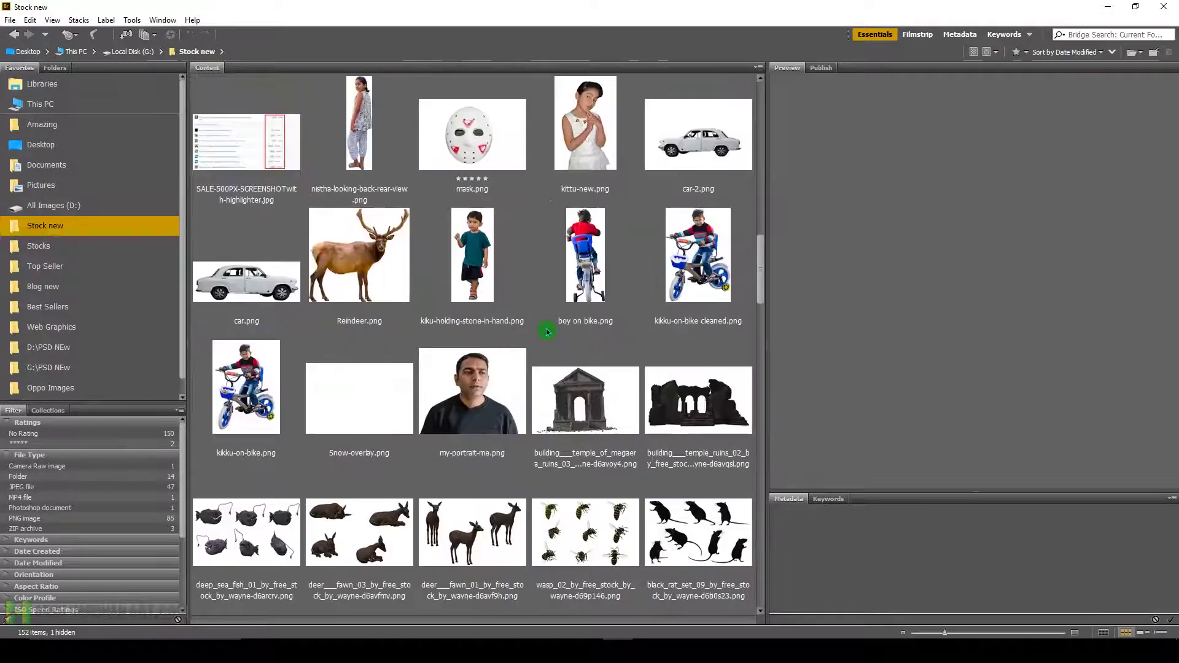
scroll(546, 329, down, 3)
scroll(548, 332, down, 3)
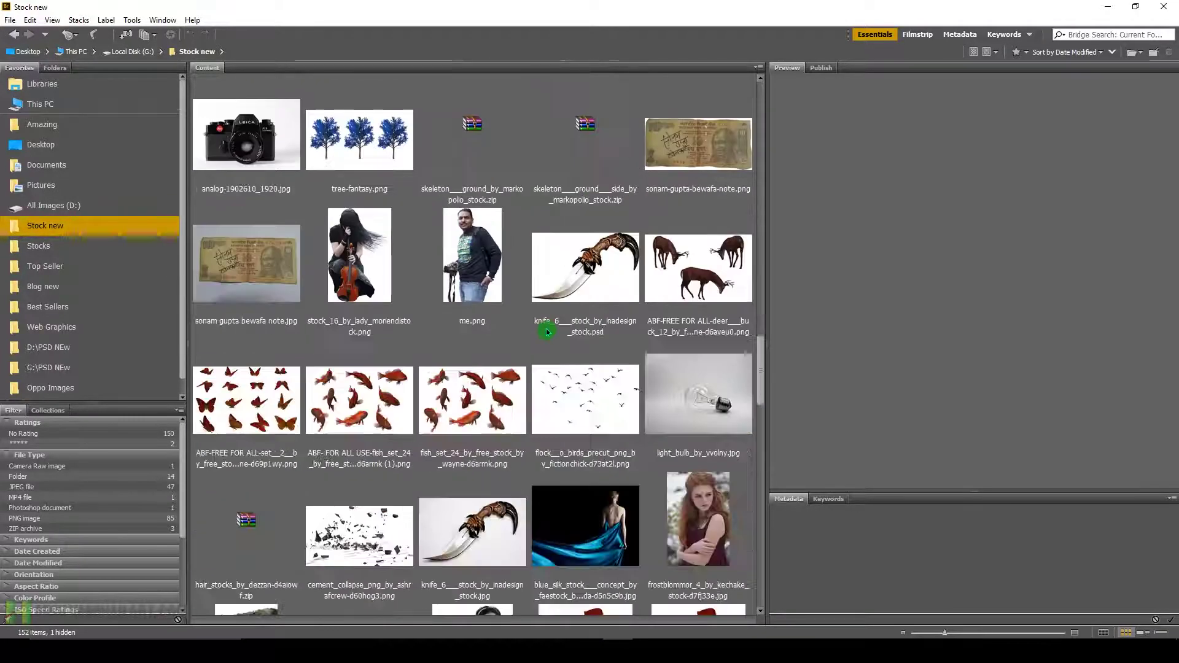
scroll(547, 331, down, 3)
scroll(547, 332, down, 3)
scroll(547, 331, down, 3)
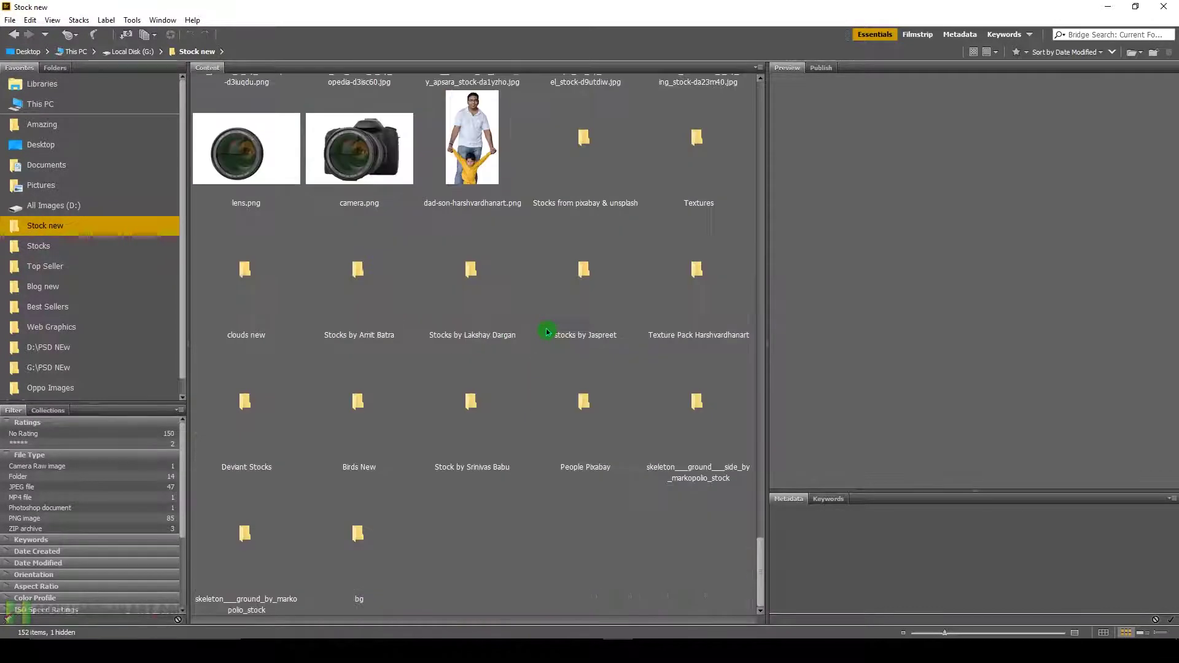
scroll(548, 332, up, 1)
scroll(547, 332, up, 5)
scroll(547, 332, up, 3)
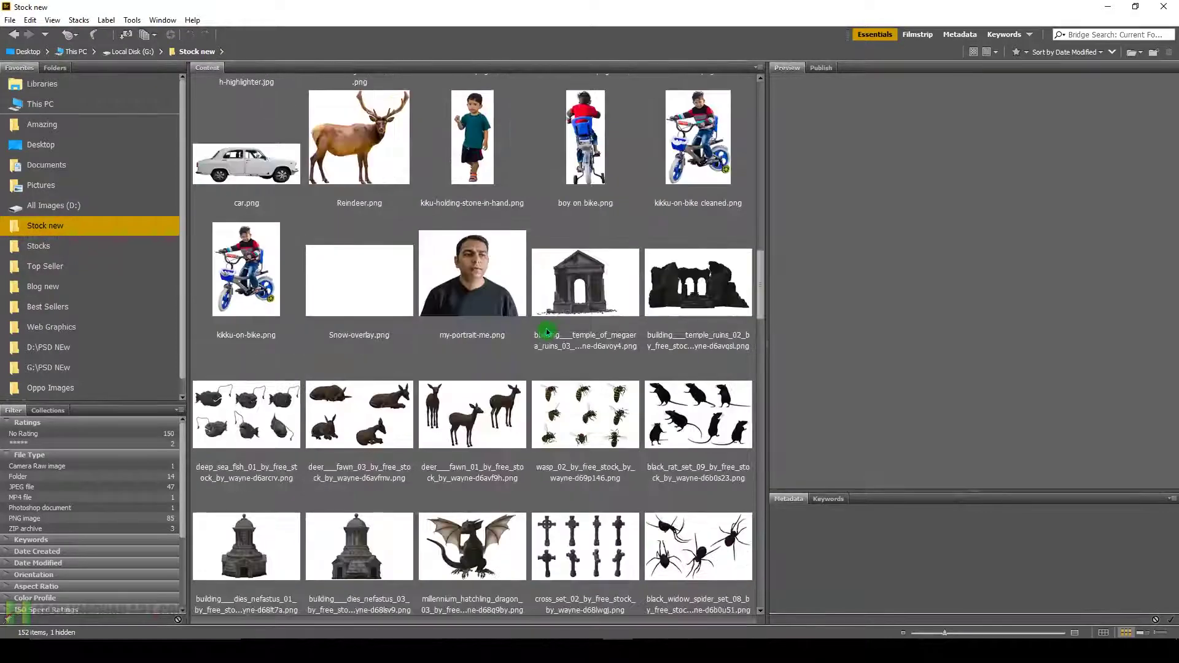
scroll(547, 329, down, 3)
scroll(546, 329, up, 5)
scroll(547, 329, up, 5)
scroll(547, 329, up, 3)
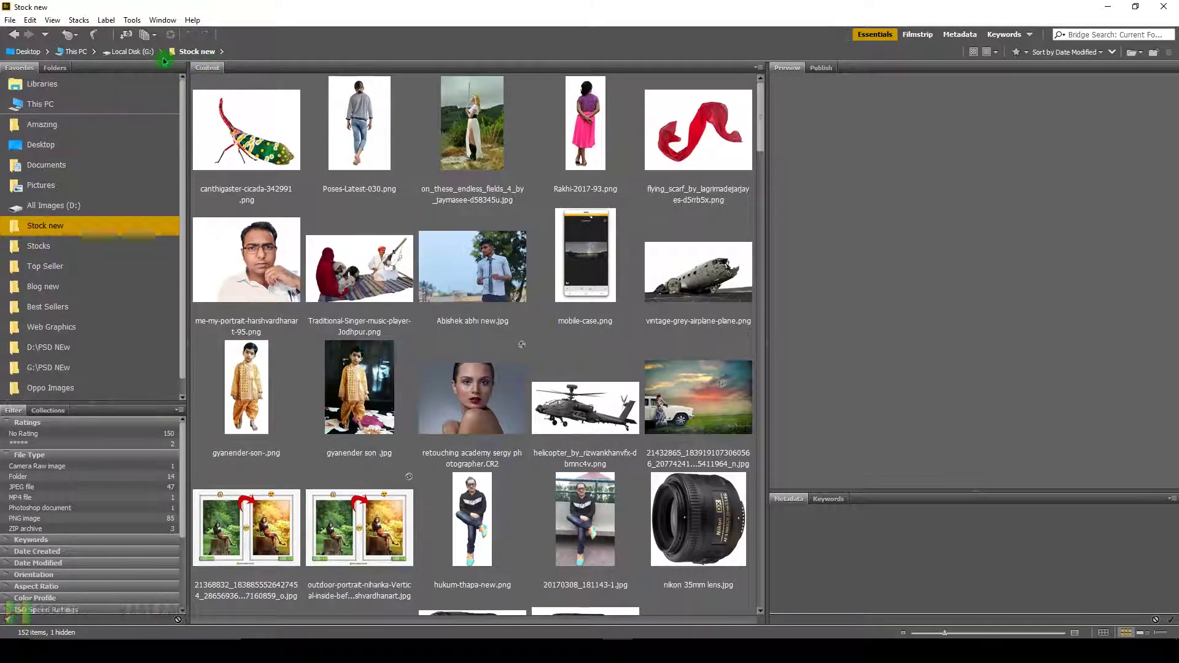
Open the Stocks from pixabay & unsplash folder and select owl-2196122.jpg to preview it.
click(12, 34)
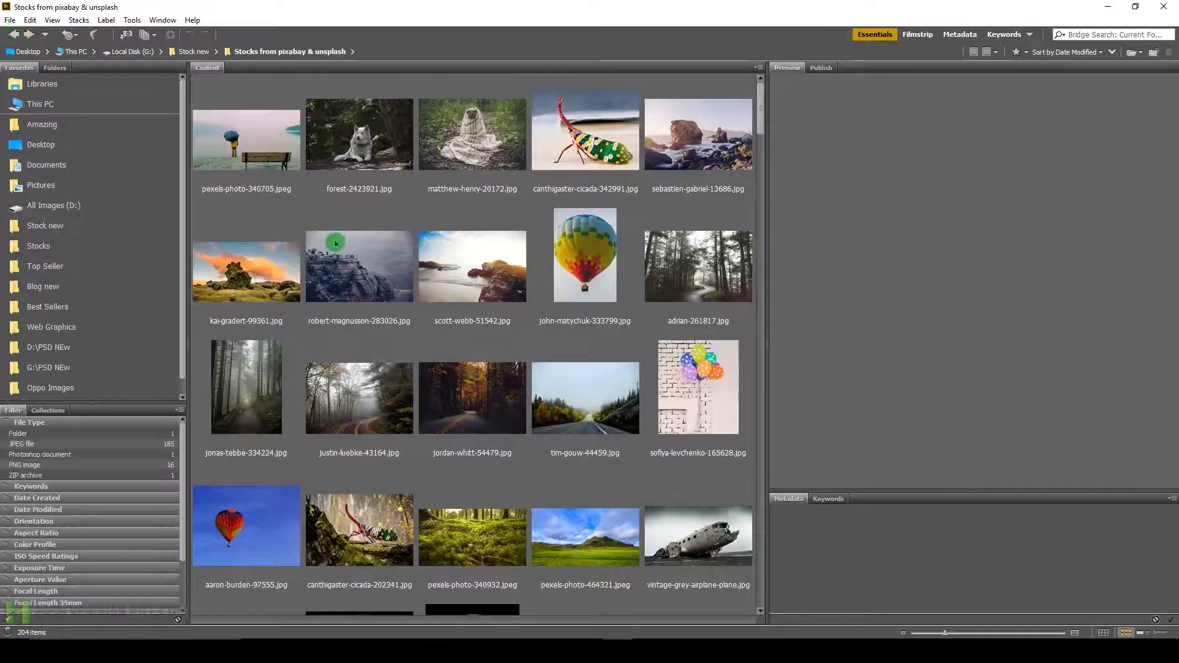
scroll(428, 260, down, 1)
scroll(429, 261, down, 2)
scroll(428, 261, down, 1)
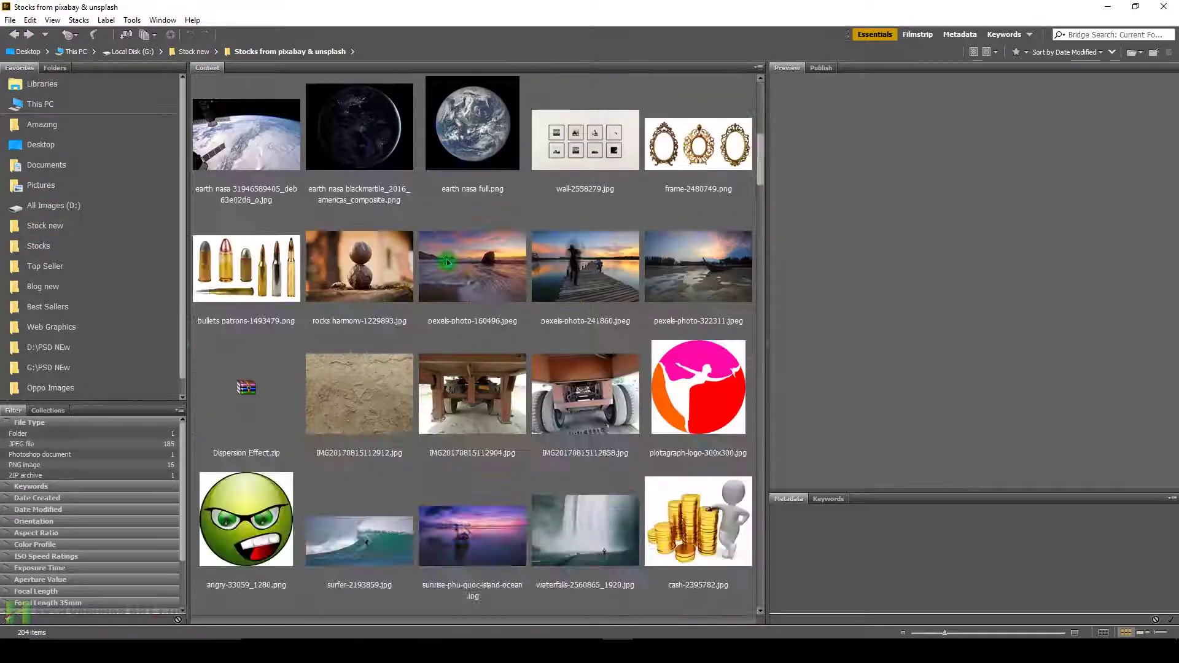
scroll(436, 262, down, 1)
scroll(443, 263, down, 1)
scroll(450, 264, down, 1)
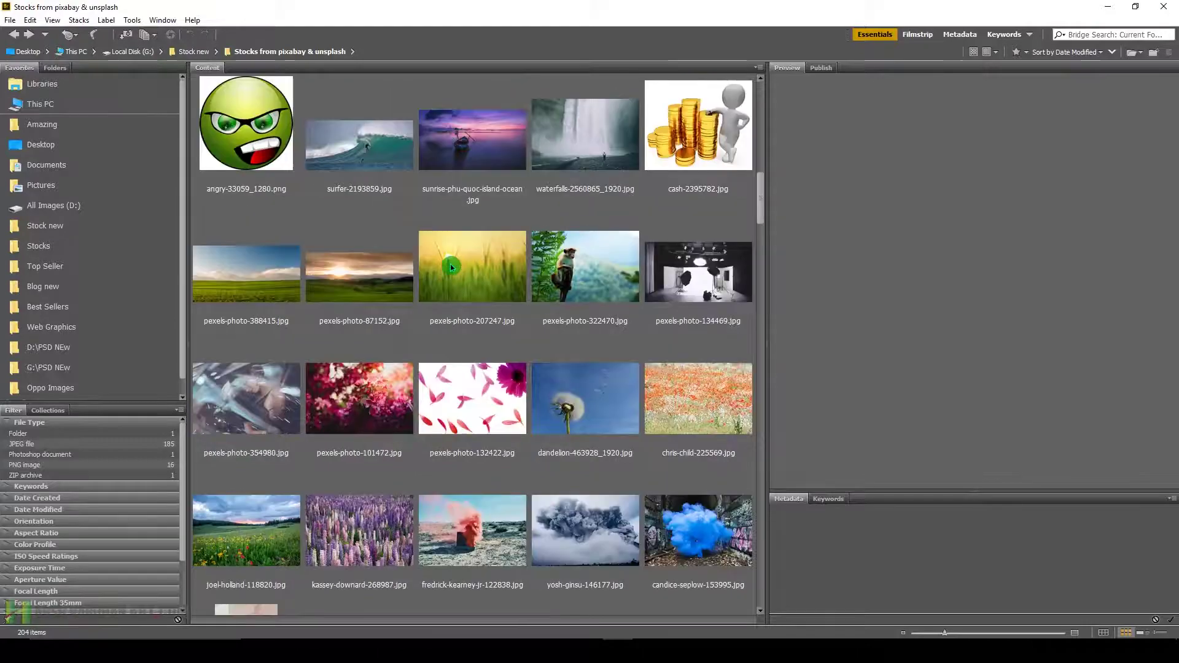
scroll(450, 264, up, 2)
scroll(450, 264, down, 2)
scroll(451, 264, down, 2)
scroll(451, 266, down, 1)
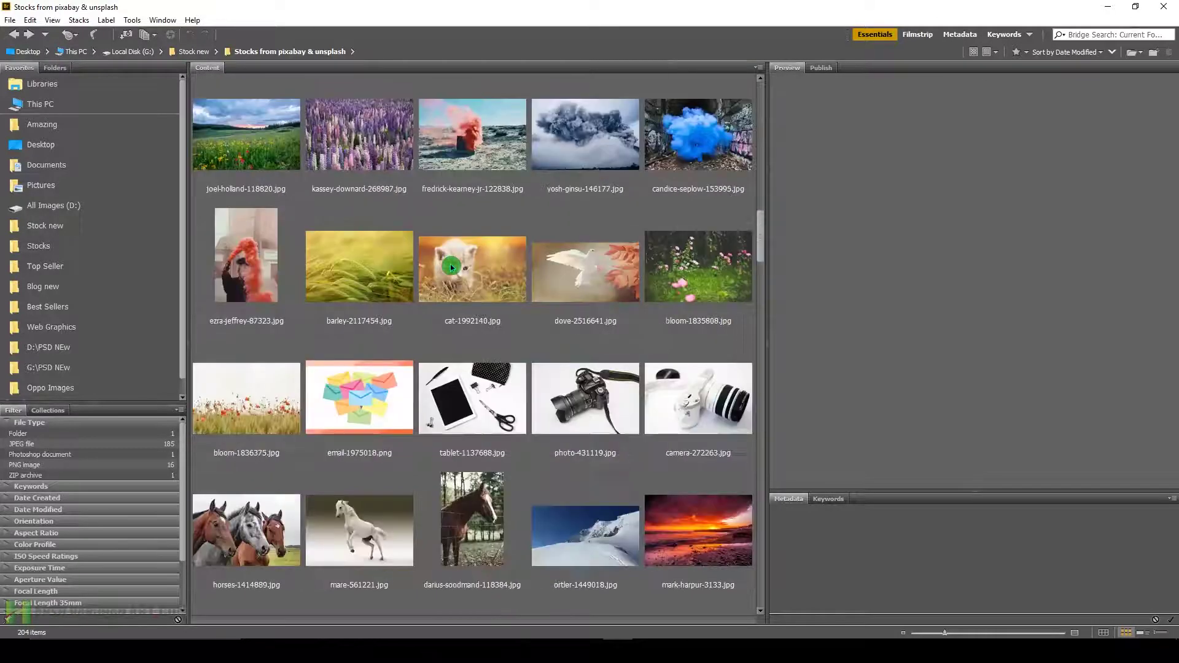
scroll(451, 266, down, 1)
scroll(451, 265, down, 2)
scroll(451, 266, down, 1)
scroll(451, 266, down, 1)
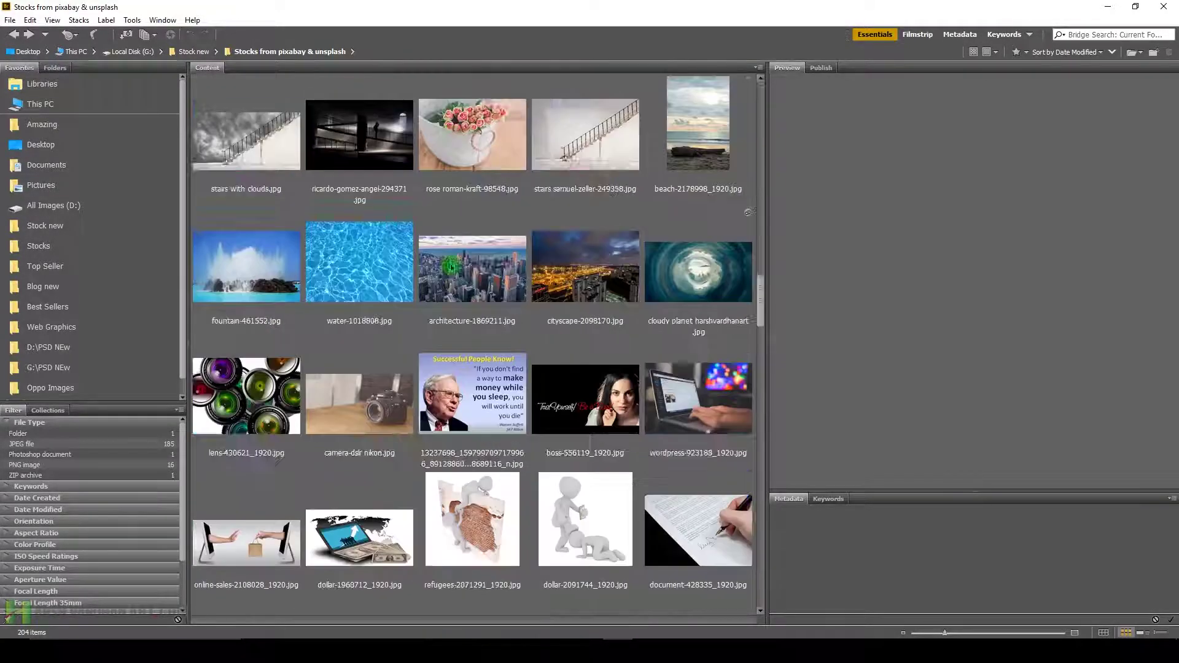
scroll(451, 267, down, 1)
scroll(451, 267, down, 1)
scroll(451, 267, down, 1)
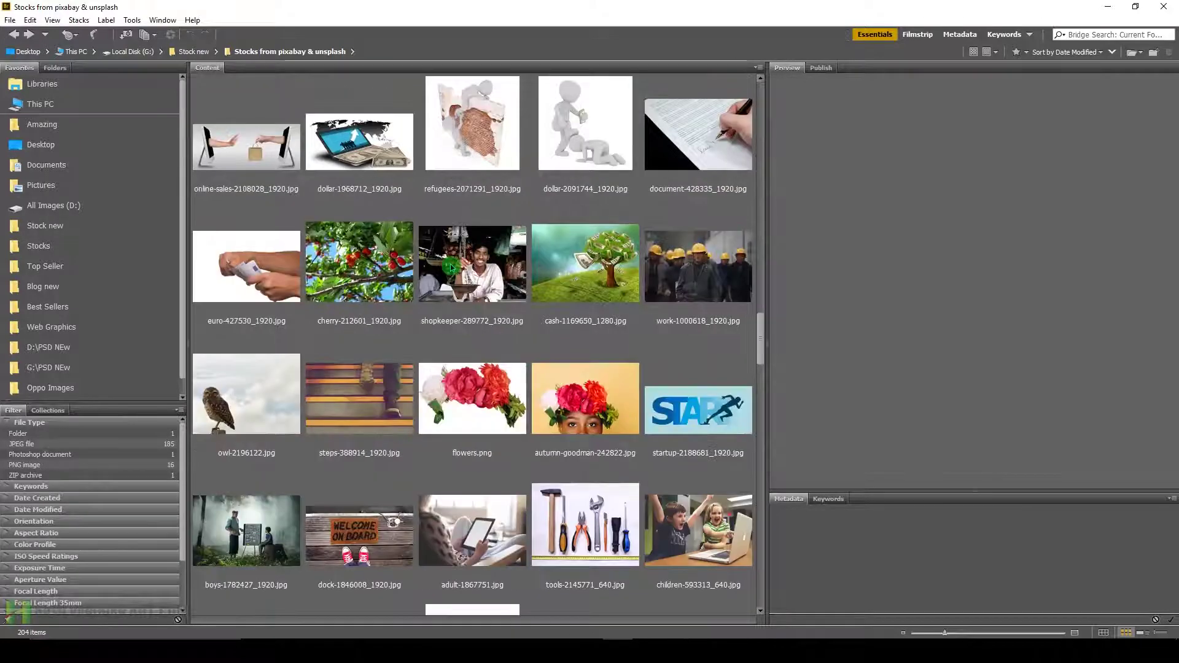
click(257, 413)
Scroll further down through the stock folder's thumbnails.
scroll(438, 405, down, 1)
scroll(438, 405, down, 1)
scroll(485, 411, down, 1)
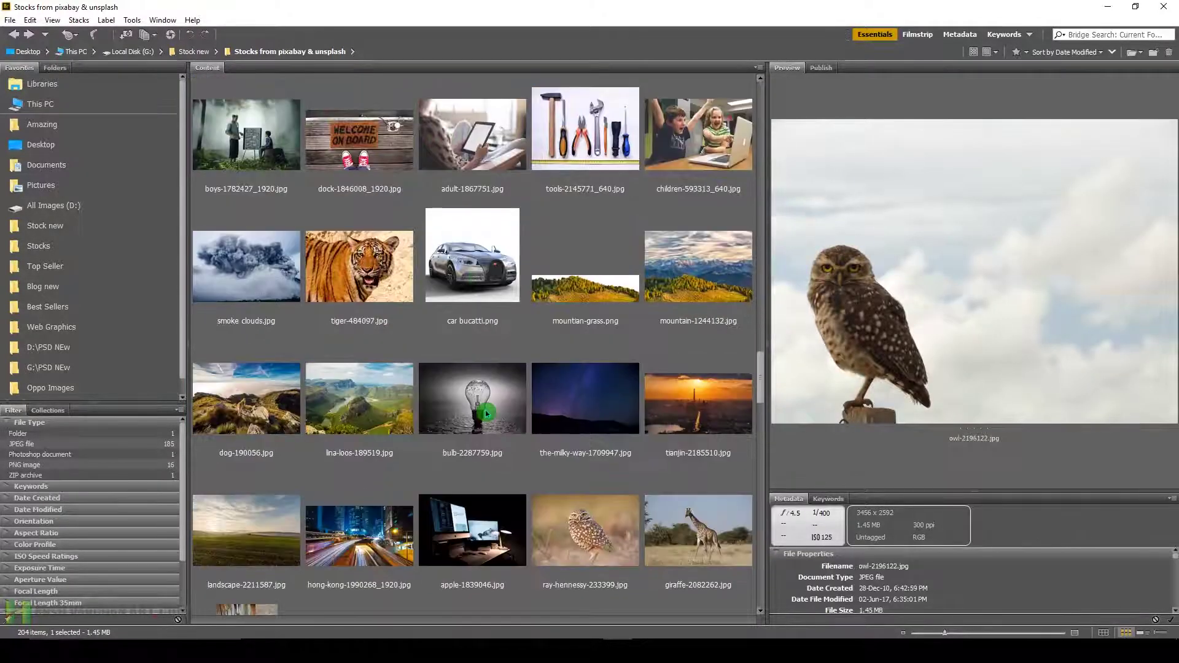
scroll(485, 410, down, 1)
scroll(492, 413, down, 1)
scroll(491, 413, down, 1)
scroll(491, 413, down, 1)
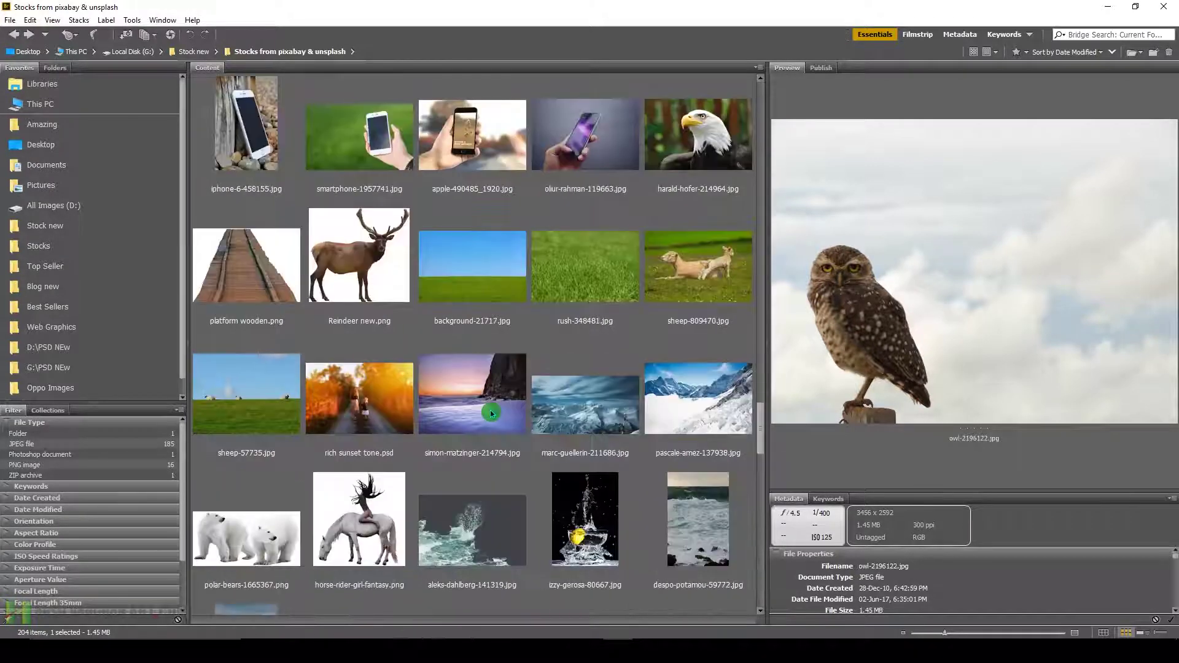
scroll(491, 413, down, 1)
scroll(490, 411, down, 1)
scroll(490, 410, down, 1)
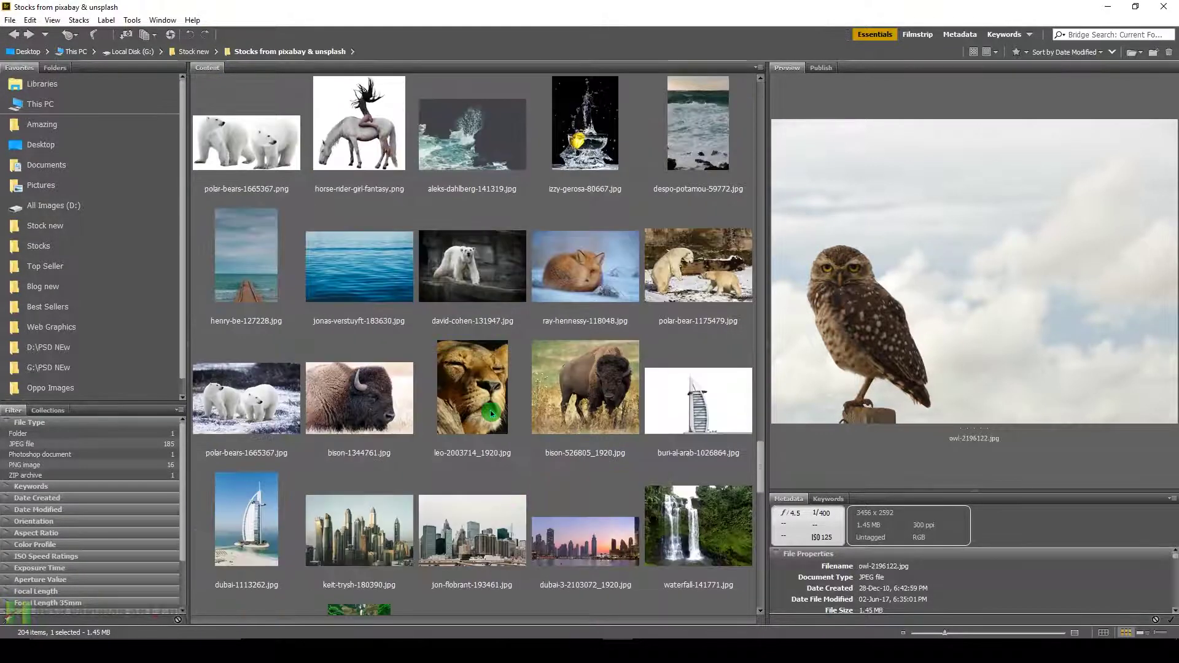
scroll(490, 410, down, 1)
scroll(490, 410, down, 1)
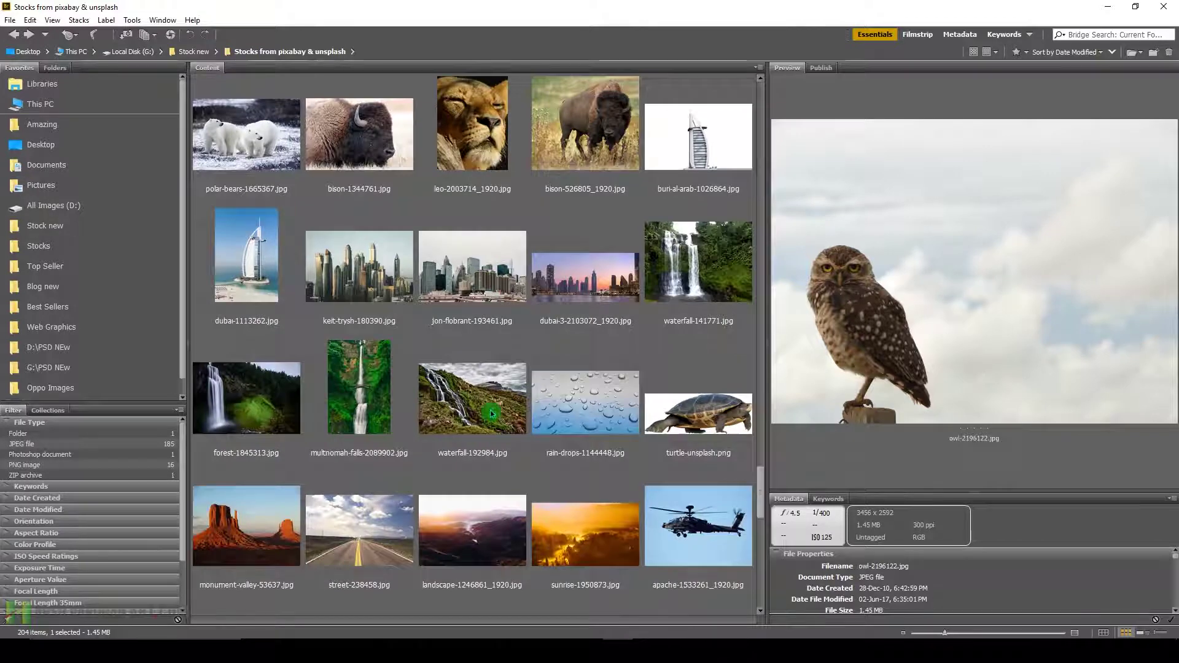
scroll(490, 411, down, 2)
scroll(491, 413, down, 1)
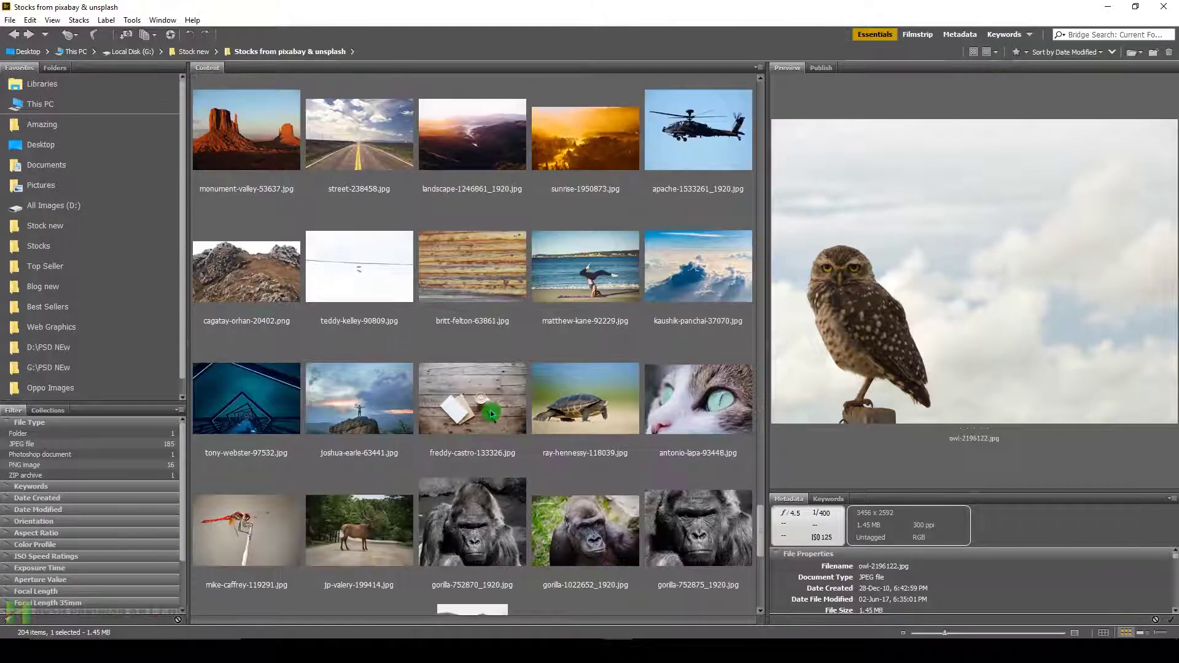
scroll(492, 414, down, 1)
scroll(492, 413, down, 1)
scroll(491, 413, down, 1)
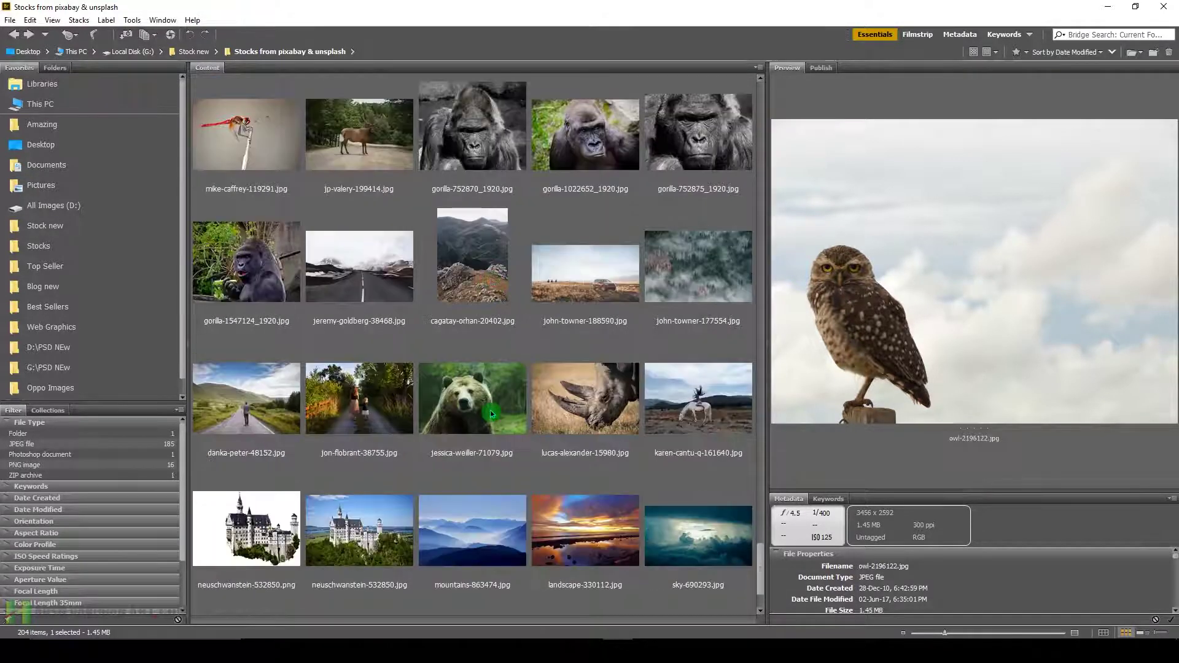
scroll(491, 413, down, 1)
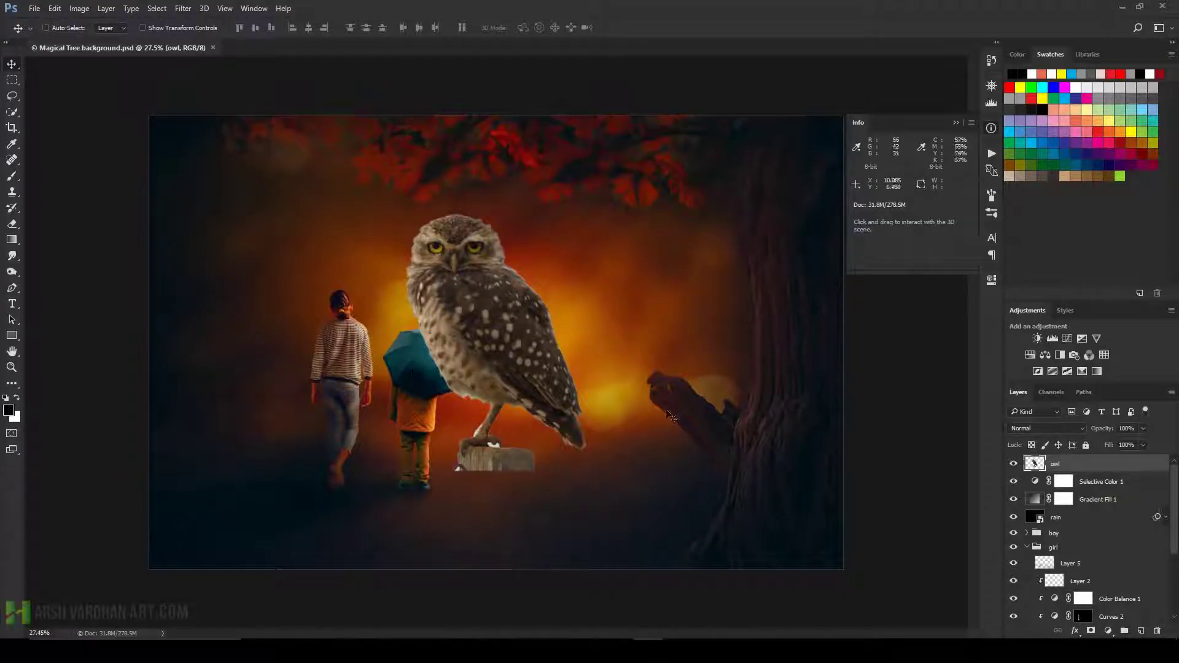
Convert the owl layer to a smart object.
right_click(1105, 468)
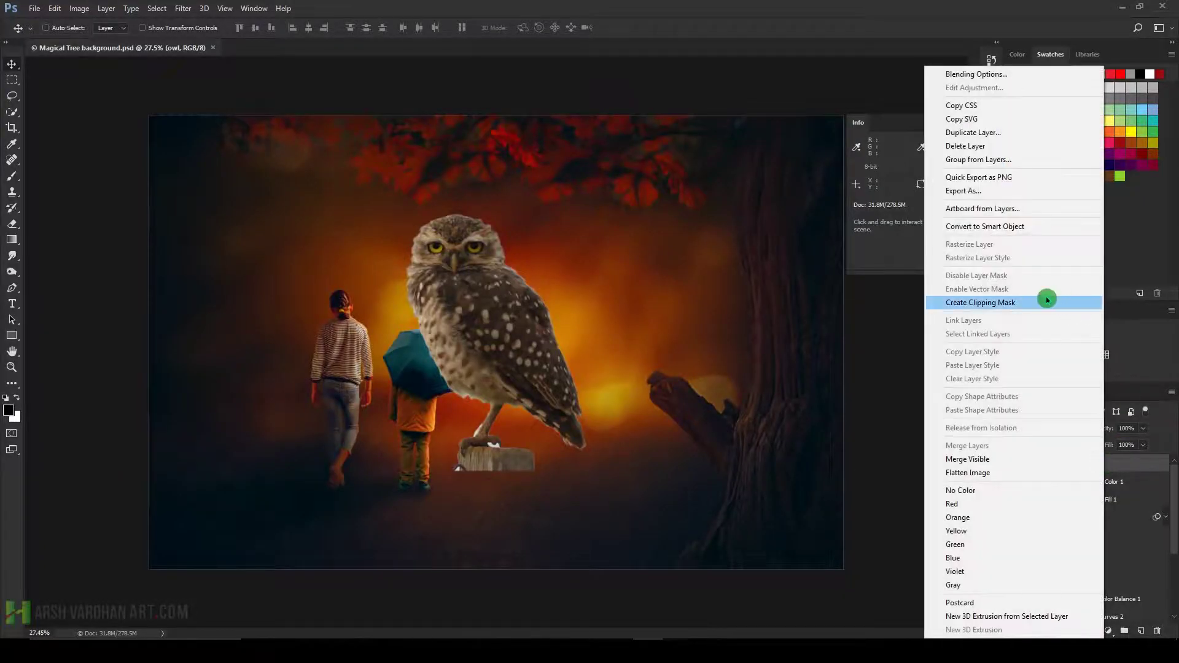
click(986, 226)
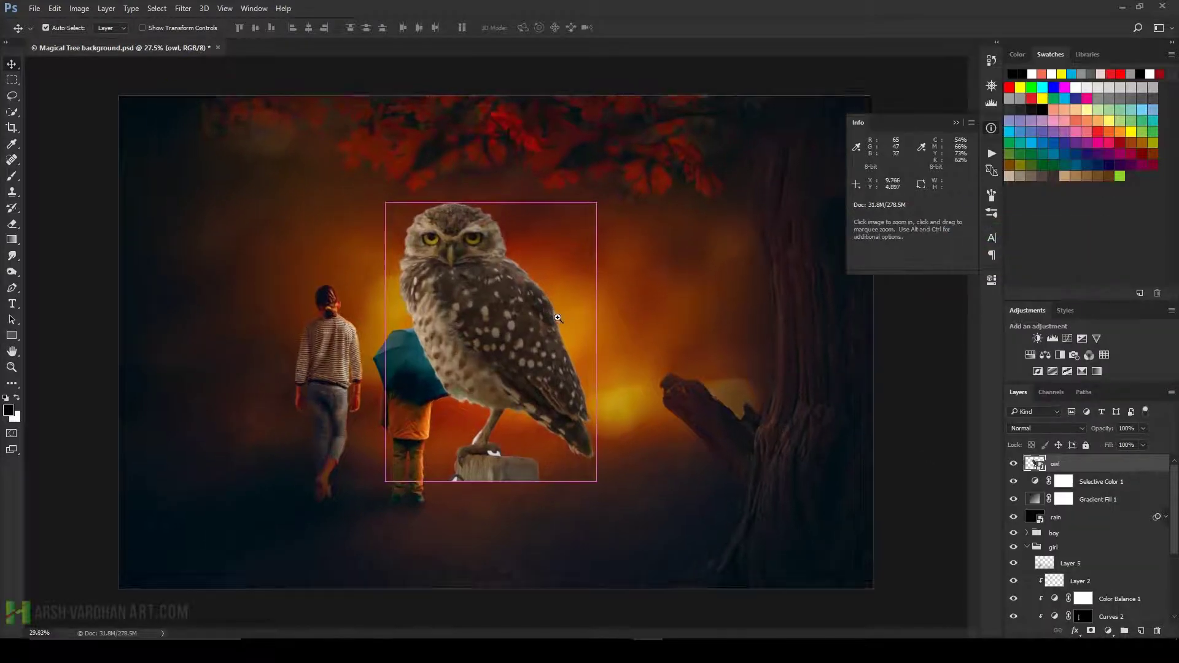
scroll(457, 291, down, 2)
Scale the owl to about 24% and set it on the broken branch beside the trunk.
key(ctrl+t)
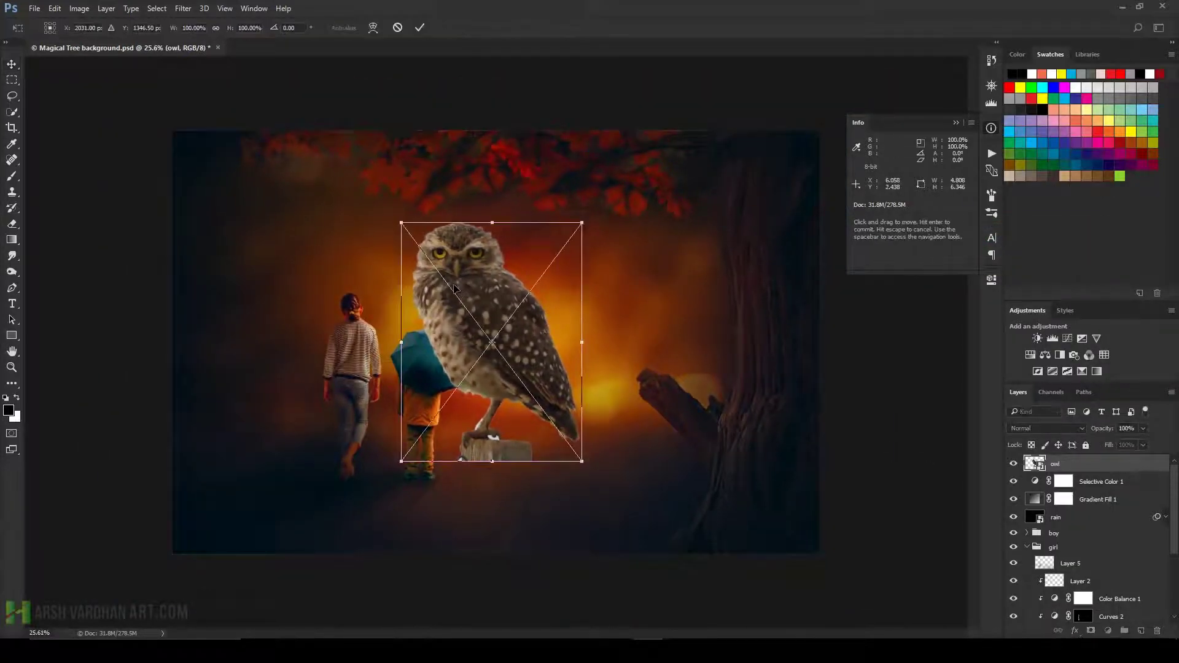
drag(401, 222, 460, 287)
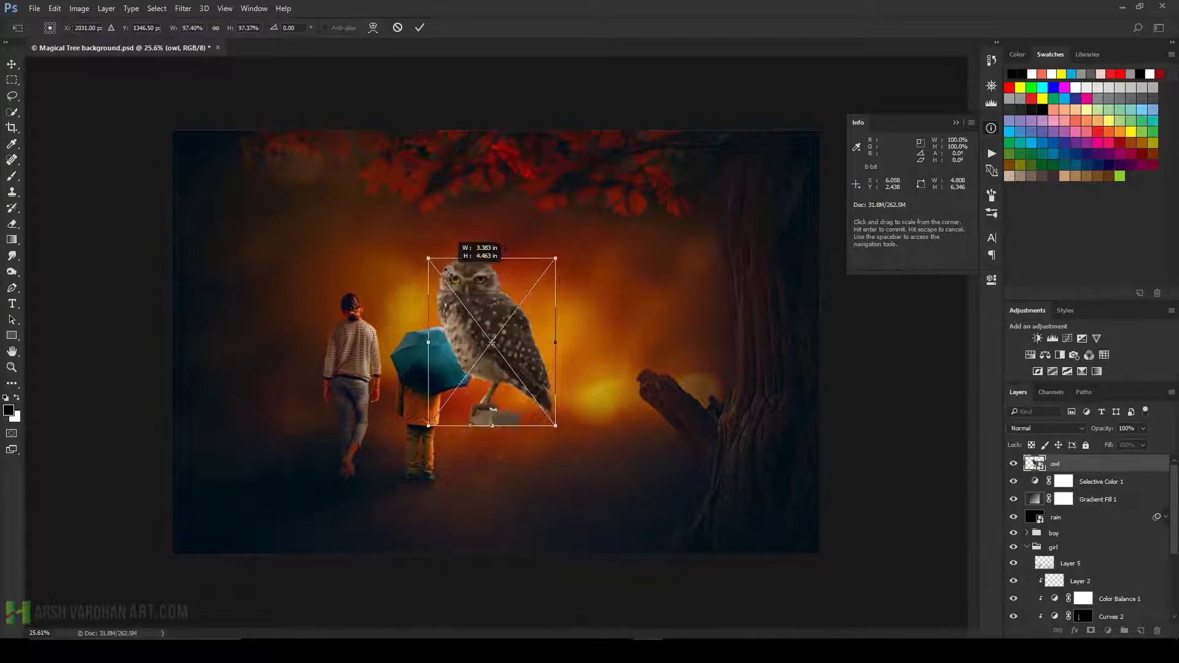
drag(515, 347, 681, 336)
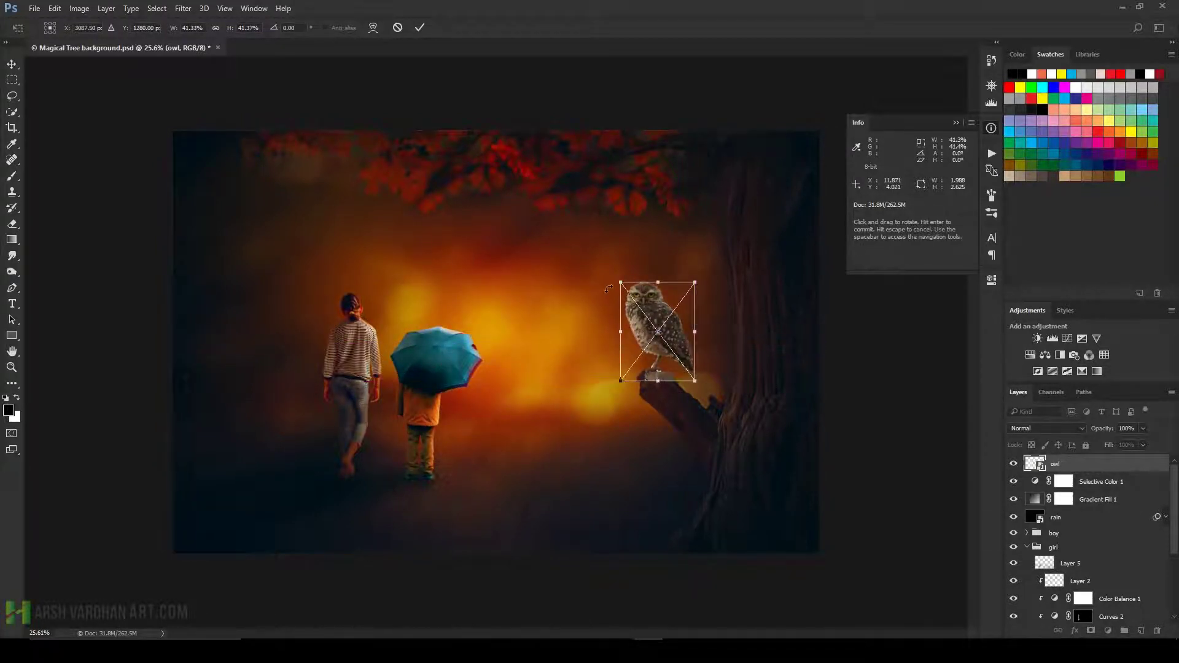
drag(620, 283, 638, 303)
mouse_move(674, 341)
mouse_down()
mouse_move(674, 364)
mouse_move(731, 419)
mouse_up()
key(ctrl+space)
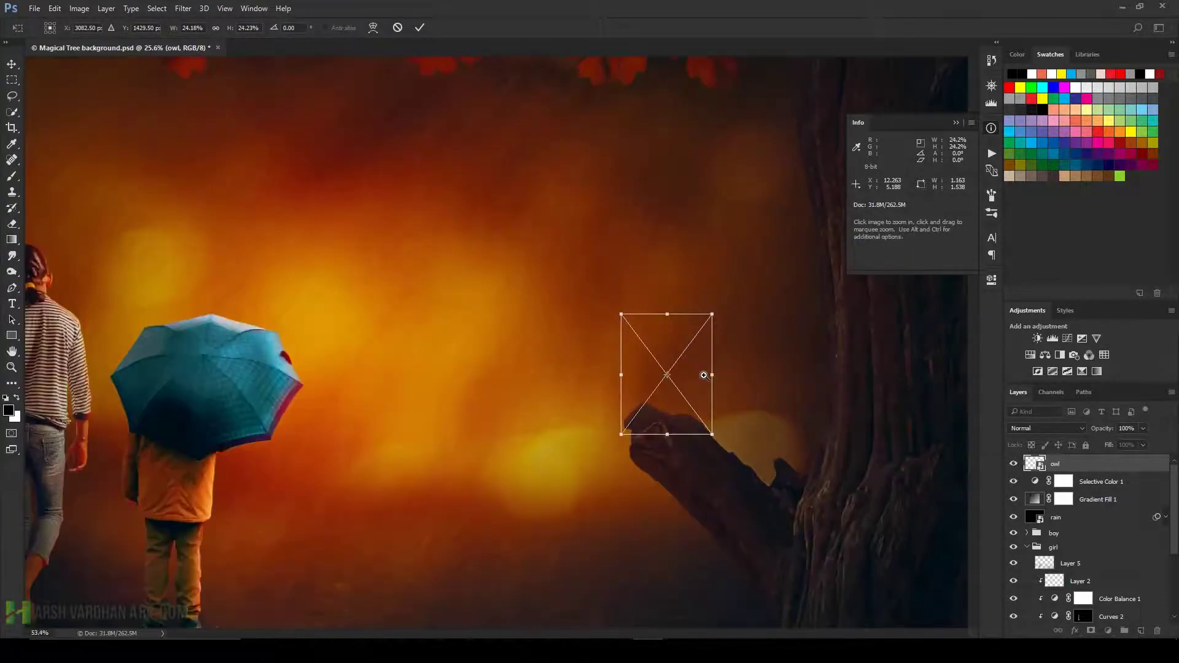
Commit the owl's transform, add a layer mask, and mask out the wooden post under its feet.
click(420, 27)
drag(729, 469, 624, 433)
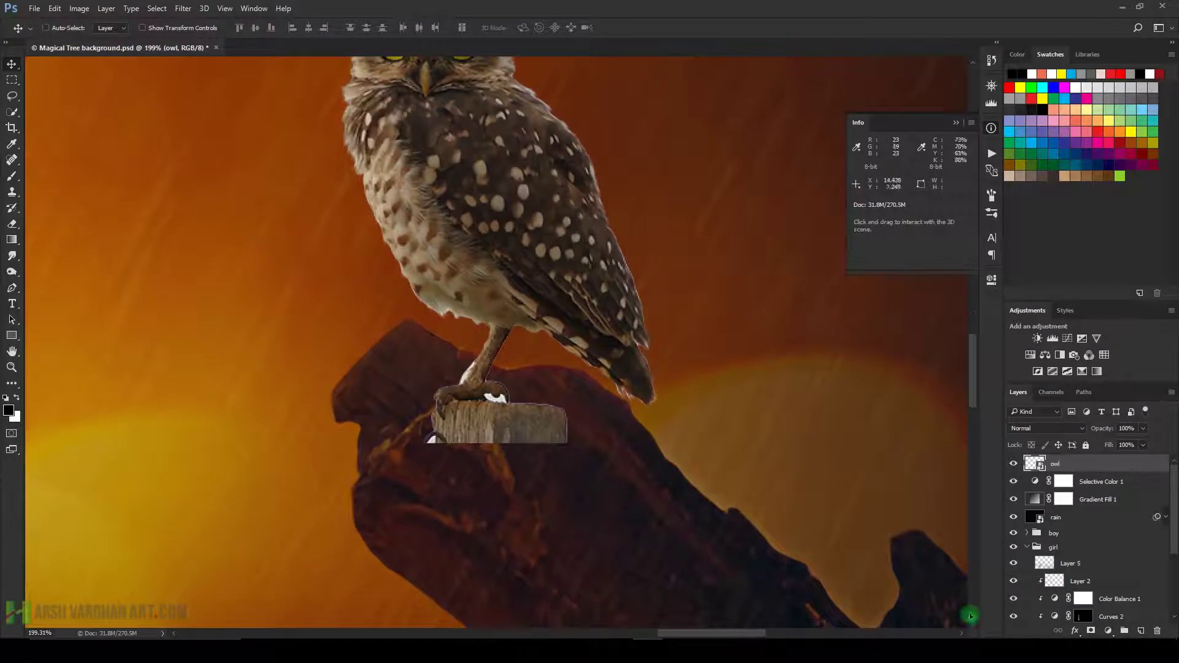
click(1091, 632)
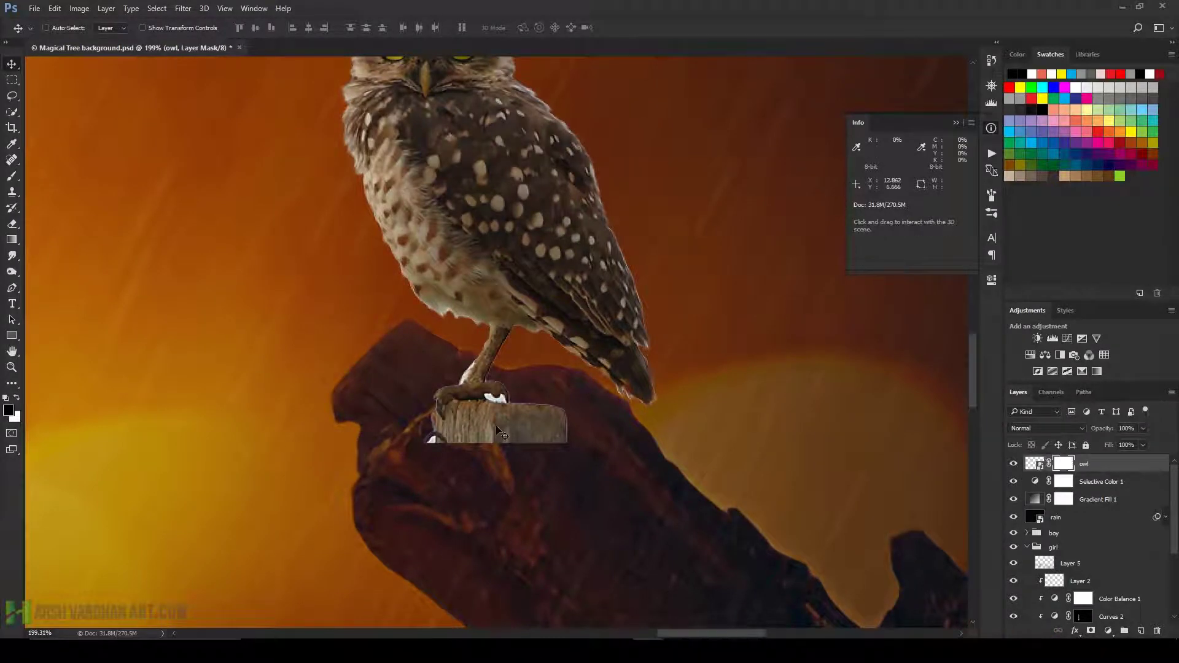
key(b)
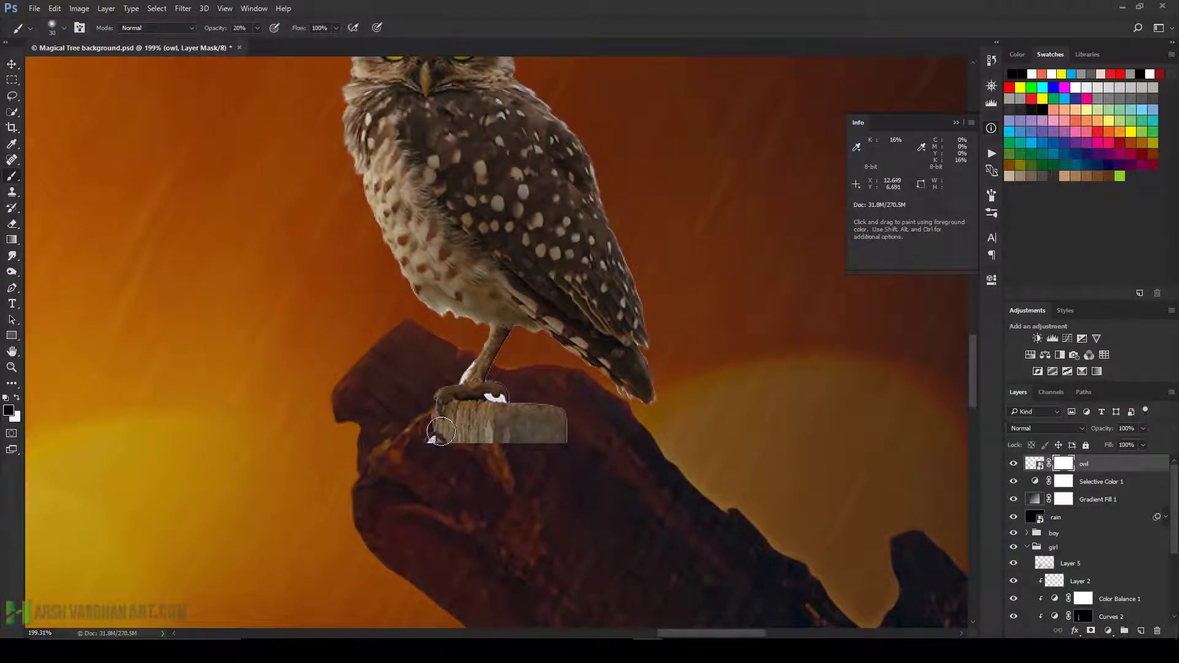
drag(436, 434, 438, 436)
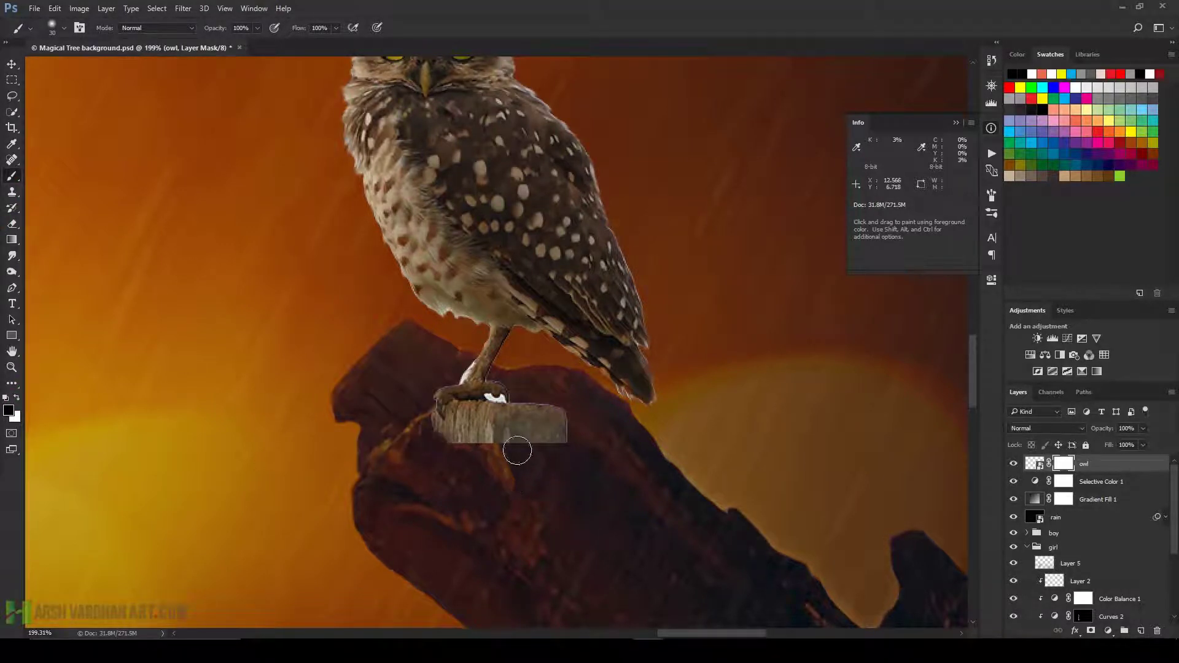
mouse_move(519, 448)
mouse_down()
mouse_move(448, 434)
mouse_move(461, 408)
mouse_move(462, 423)
mouse_move(485, 409)
mouse_move(560, 429)
mouse_move(565, 408)
mouse_move(557, 445)
mouse_up()
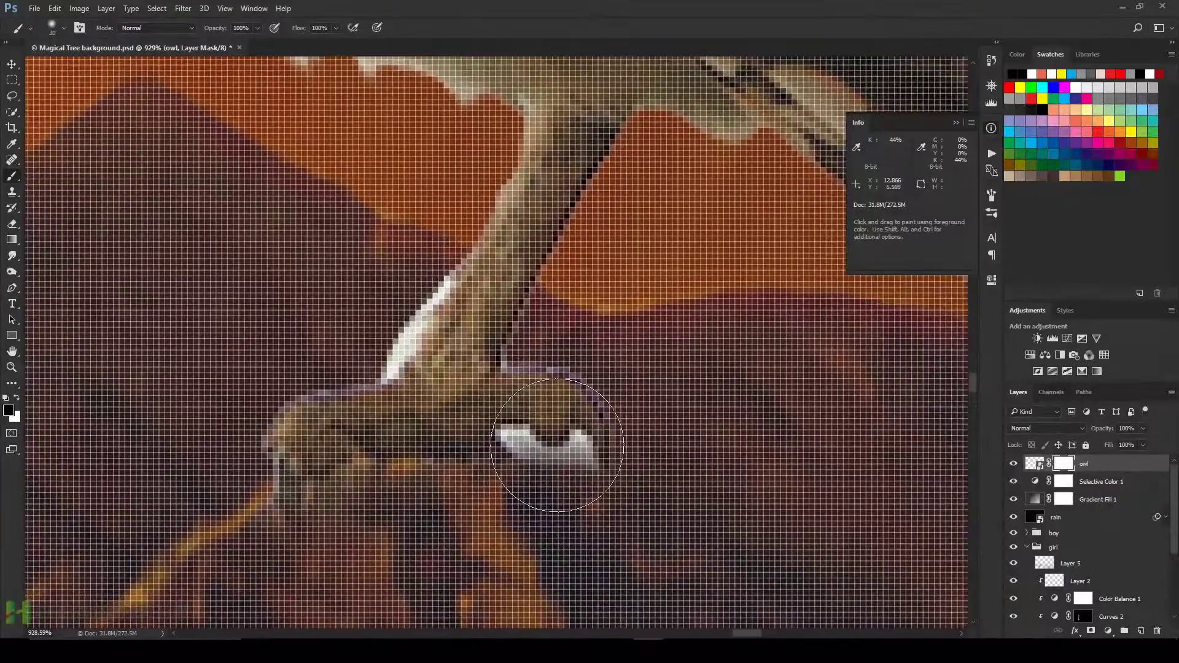
With a smaller brush, mask away the white fringe along the owl's foot and leg.
key(bracketleft)
key(bracketleft)
key(bracketleft)
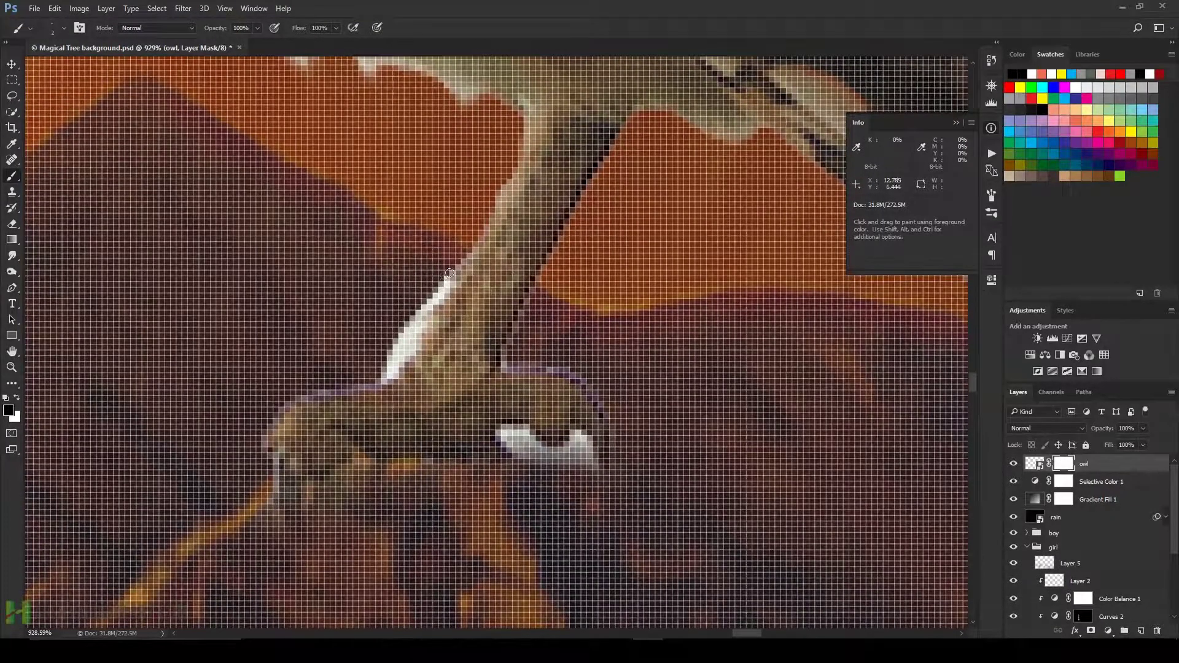
click(450, 272)
shift+click(398, 360)
mouse_move(390, 372)
mouse_down()
mouse_move(416, 307)
mouse_move(457, 271)
mouse_up()
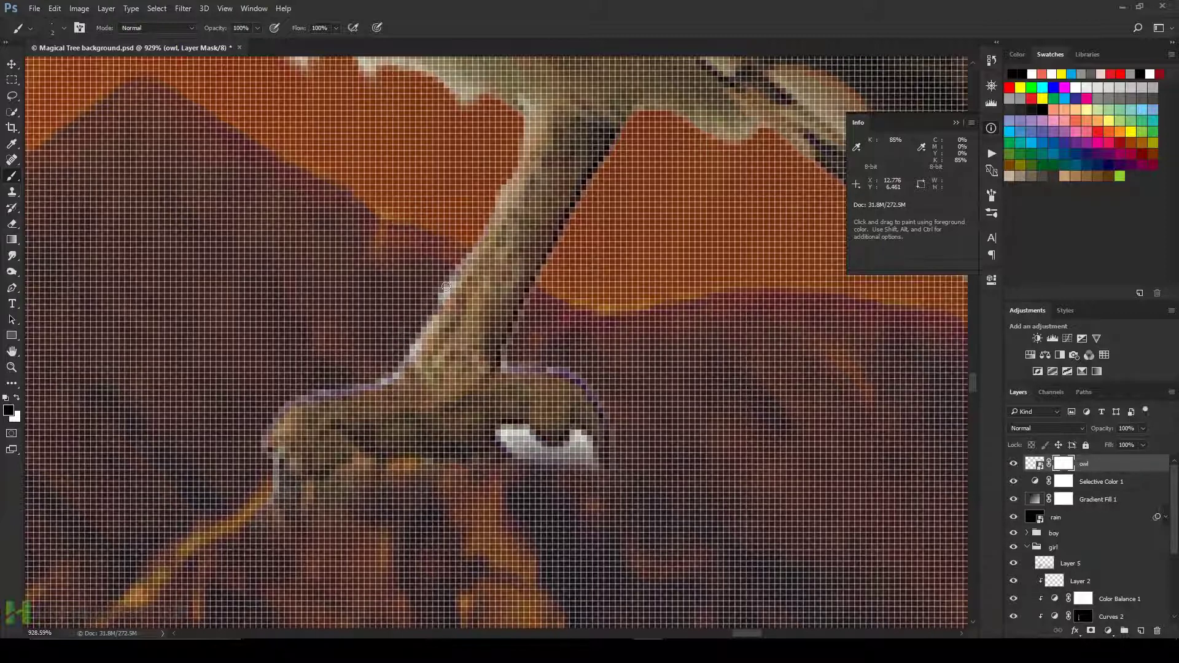
mouse_move(520, 449)
mouse_down()
mouse_move(509, 446)
mouse_move(517, 433)
mouse_move(542, 456)
mouse_move(562, 458)
mouse_move(576, 441)
mouse_move(586, 470)
mouse_move(605, 410)
mouse_up()
key(bracketleft)
key(bracketleft)
drag(570, 374, 512, 369)
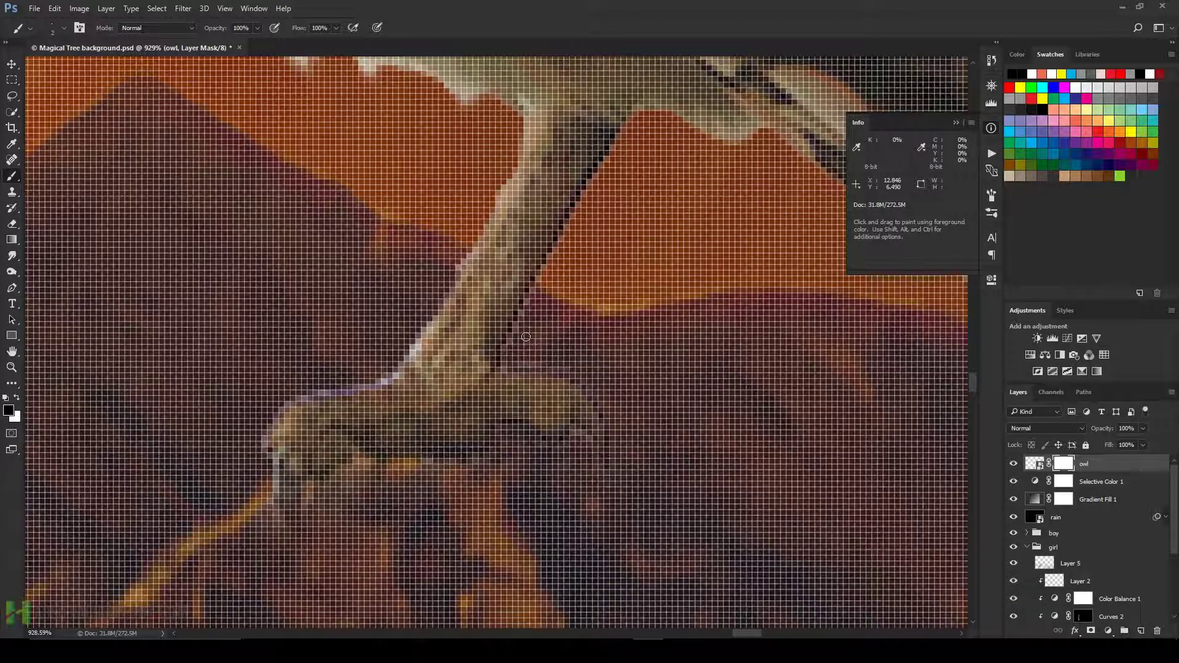
Clean up the mask edge along the owl's leg, then zoom out to about 55%.
key(ctrl+0)
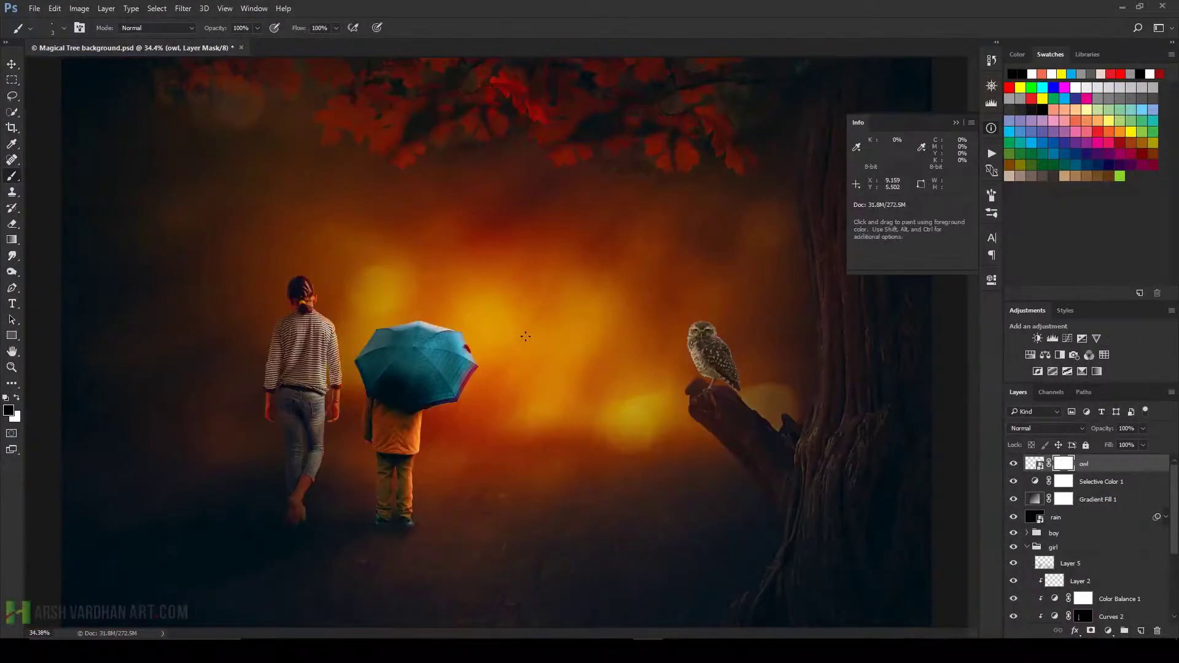
mouse_move(706, 363)
mouse_down()
mouse_move(830, 436)
mouse_move(872, 437)
mouse_up()
drag(540, 522, 450, 404)
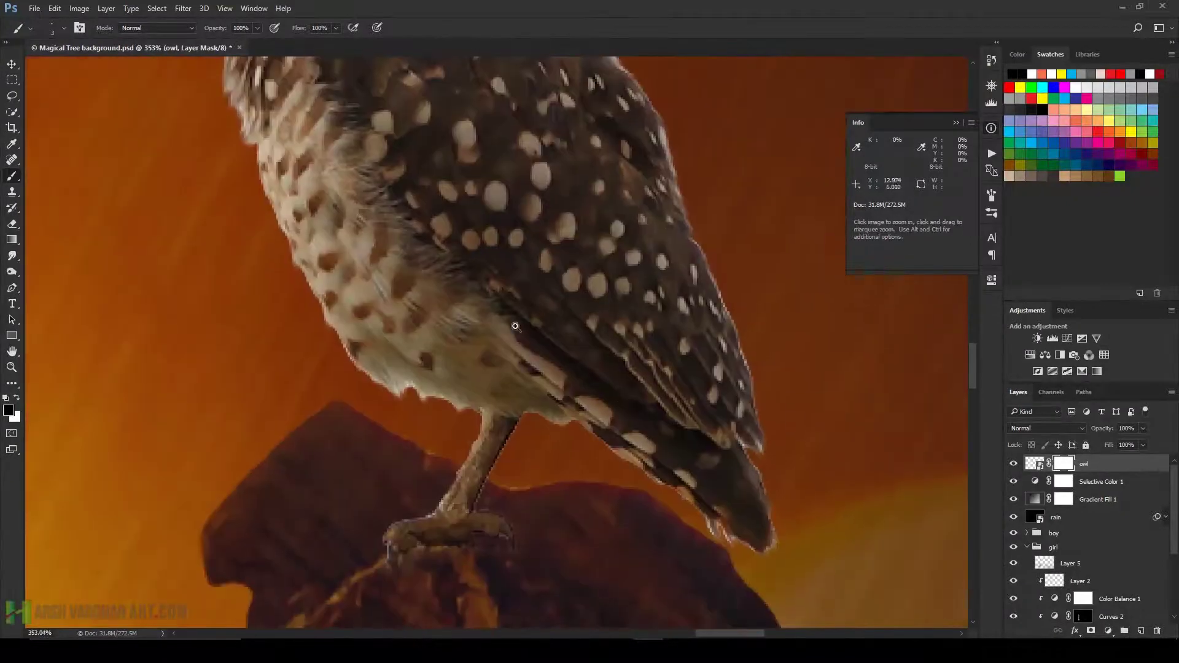
scroll(450, 404, up, 1)
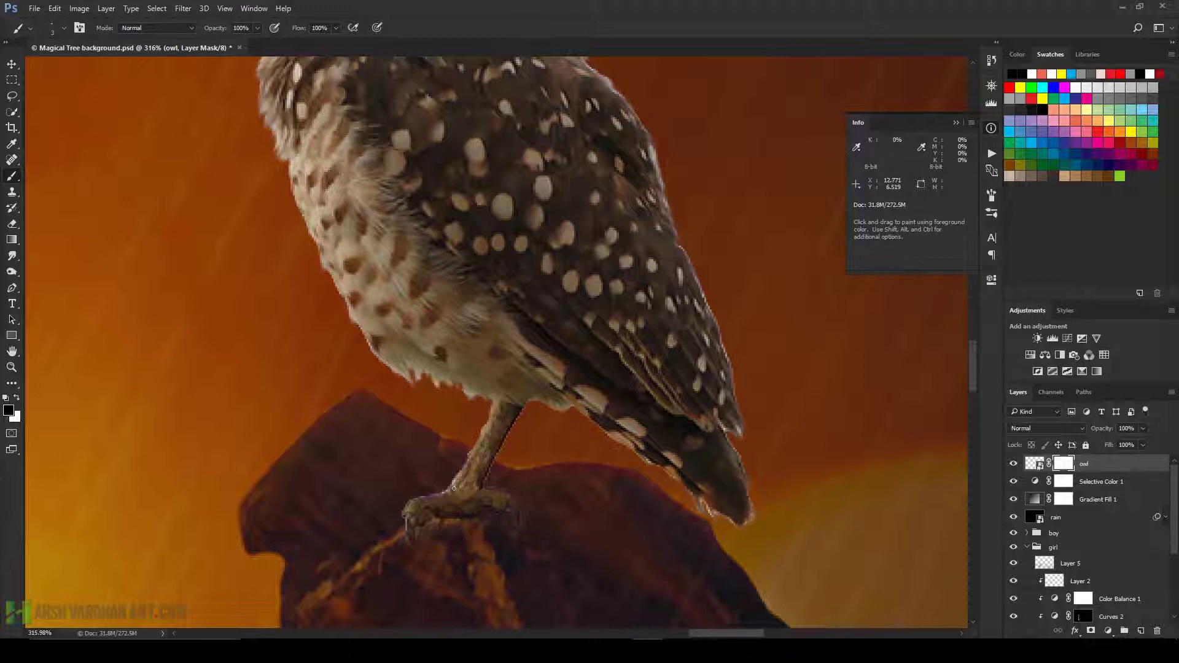
mouse_move(446, 481)
mouse_down()
mouse_move(460, 458)
mouse_move(444, 481)
mouse_up()
scroll(628, 456, down, 5)
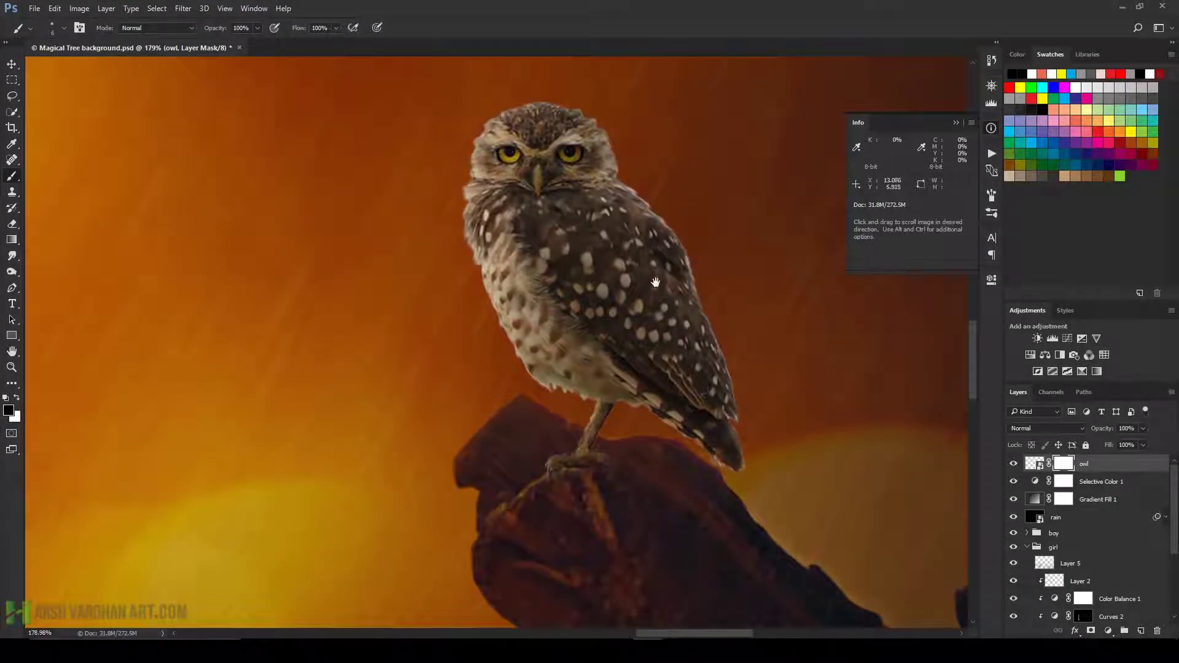
scroll(587, 336, up, 3)
scroll(587, 336, down, 1)
scroll(587, 336, down, 3)
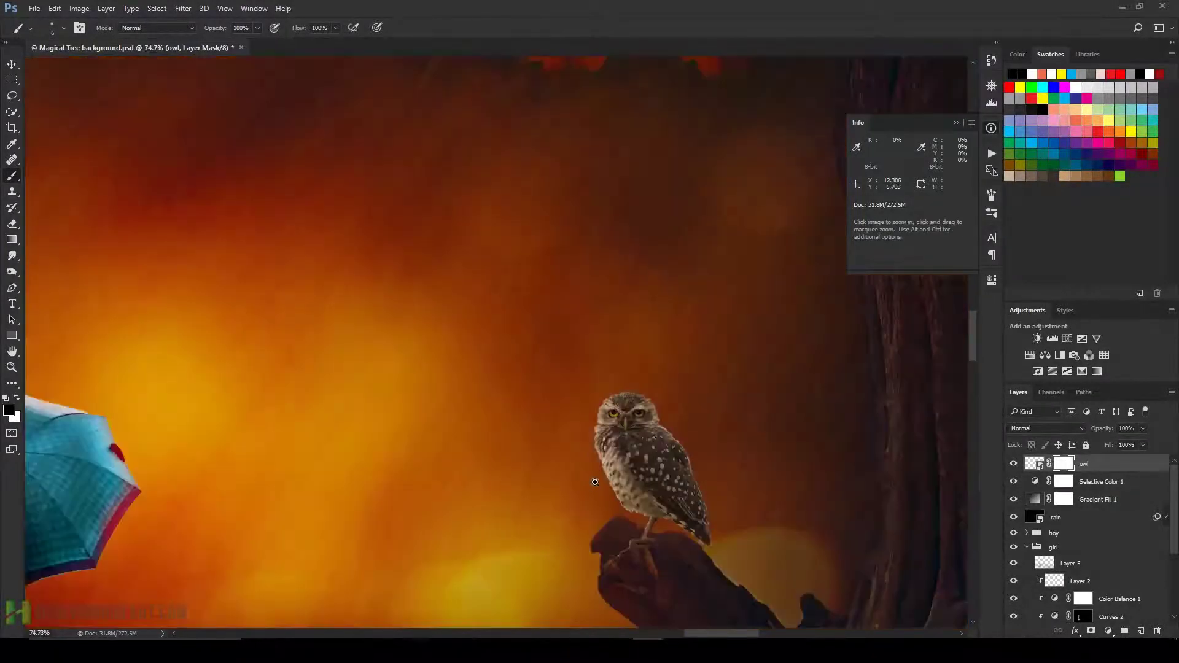
scroll(566, 355, up, 1)
scroll(566, 354, up, 1)
scroll(568, 380, down, 1)
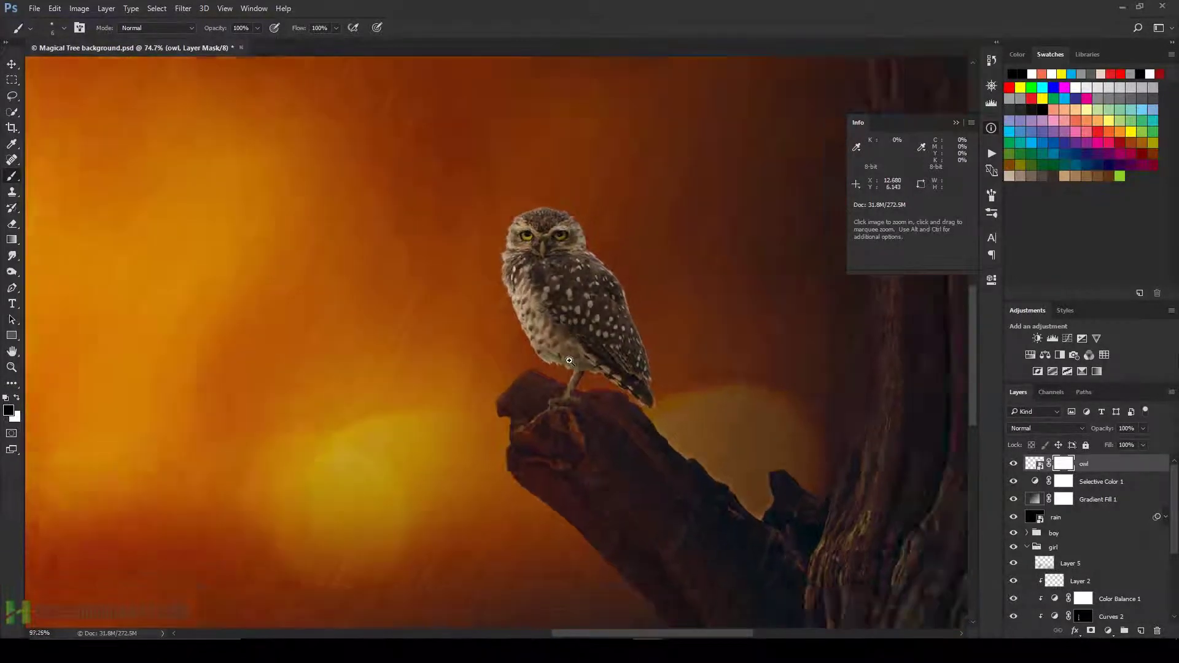
scroll(571, 408, down, 2)
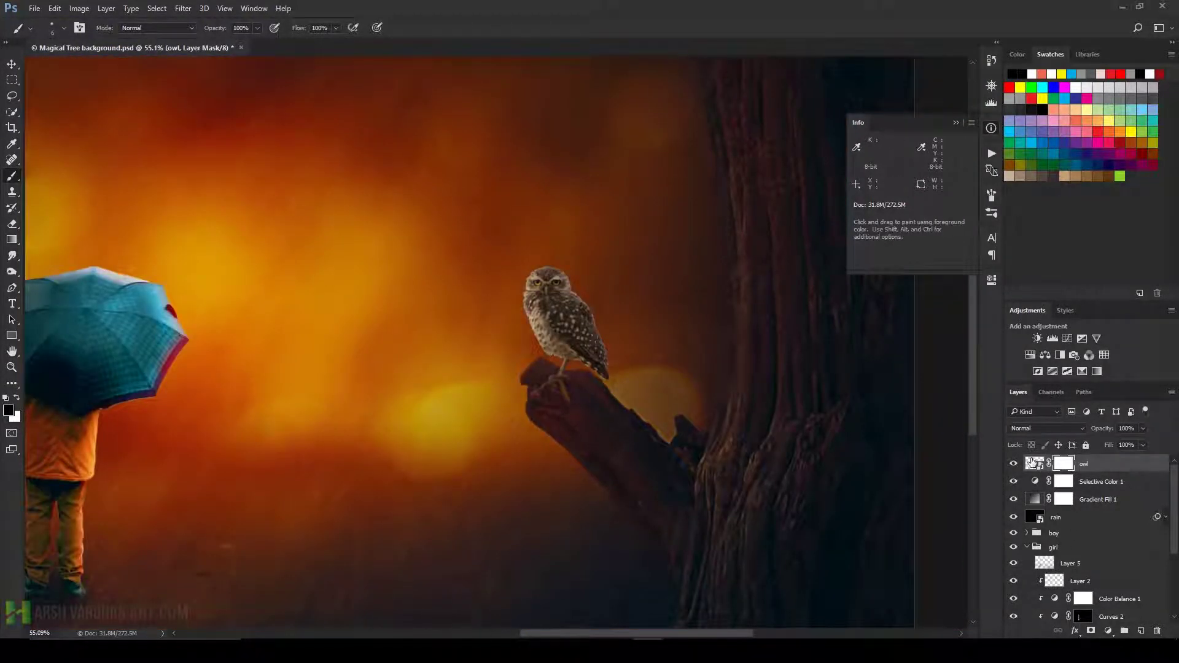
Add a Curves adjustment clipped to the owl, with the white point dragged left to brighten.
click(1034, 463)
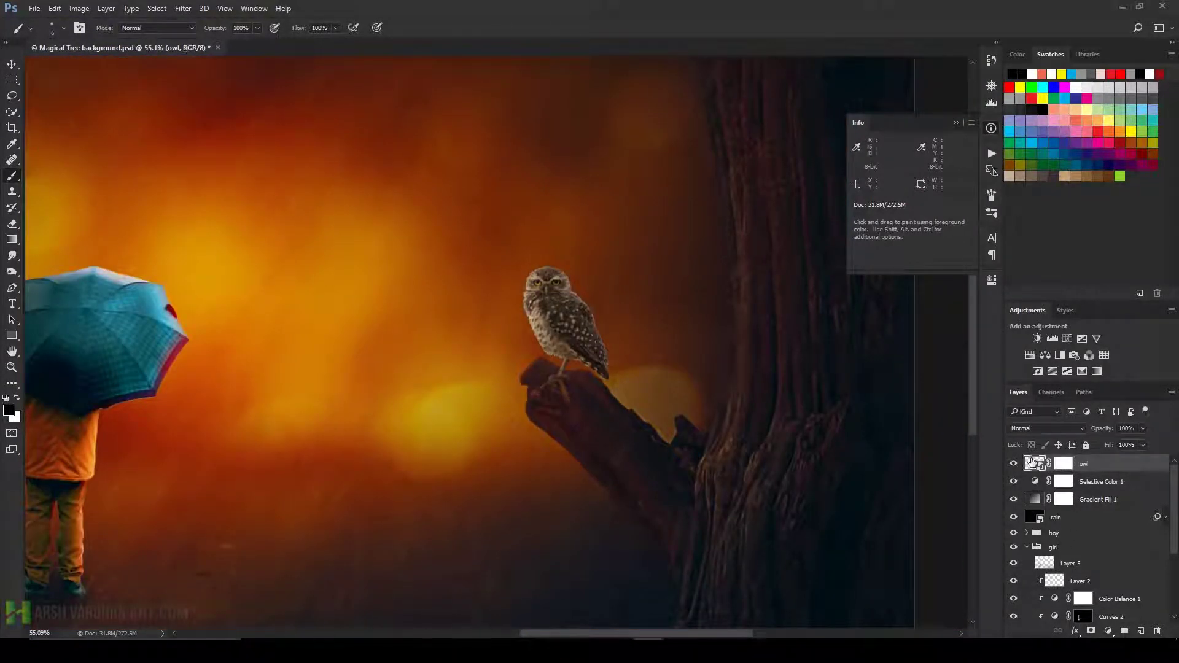
click(1070, 339)
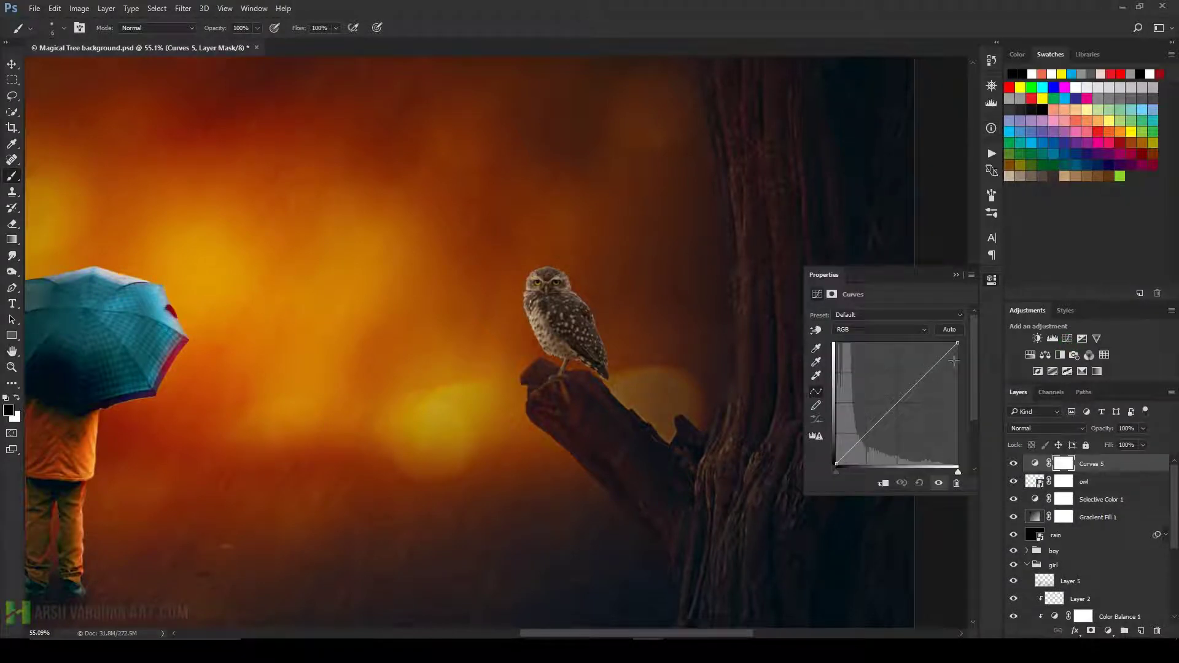
drag(957, 343, 912, 343)
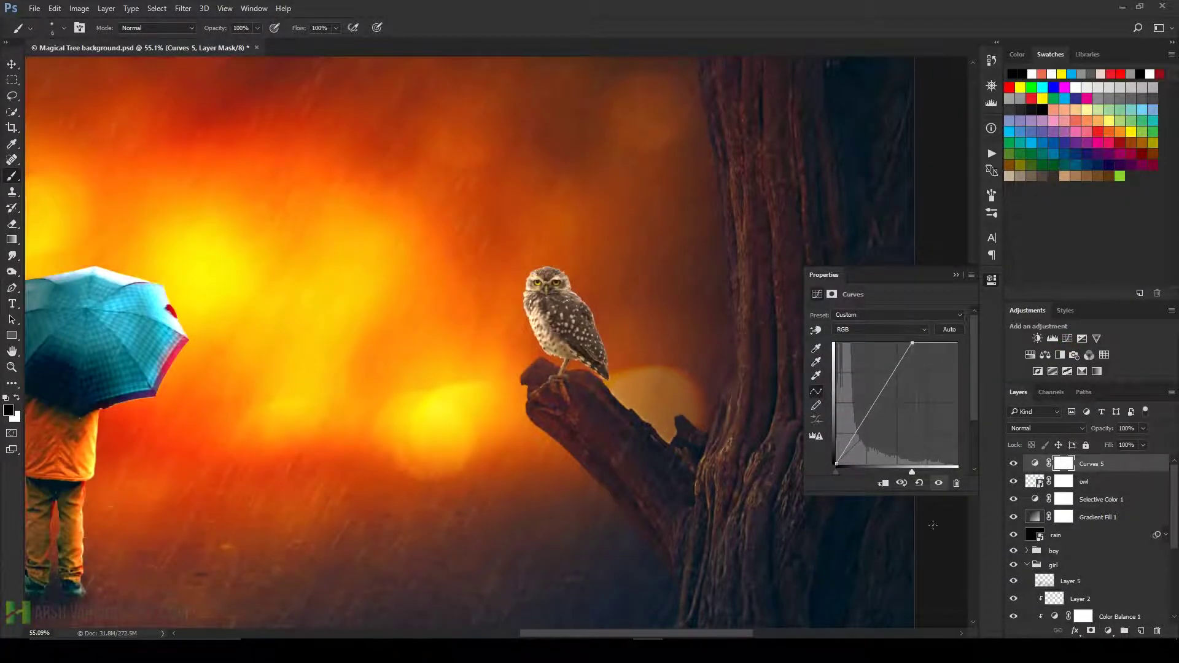
click(883, 485)
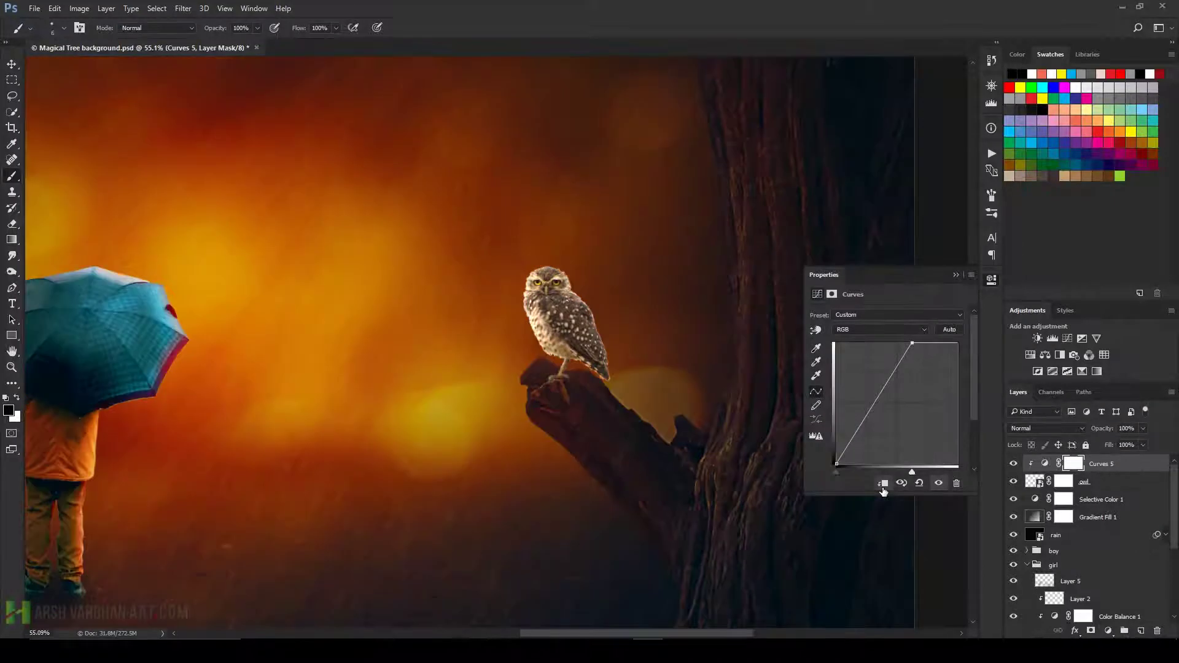
click(956, 274)
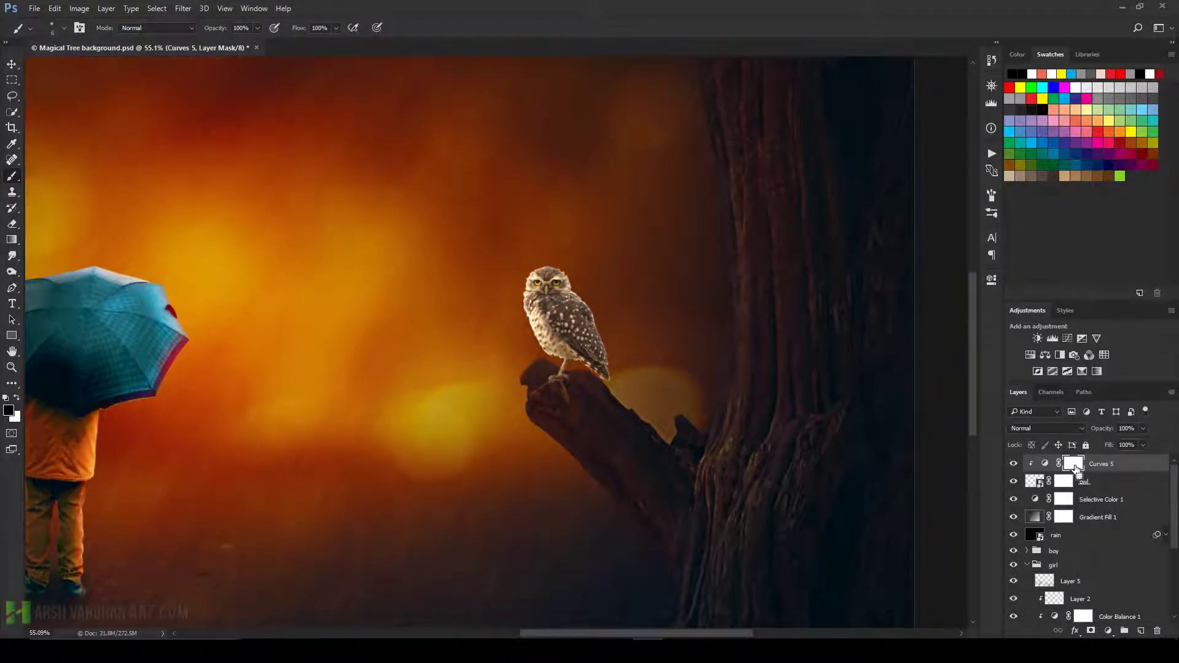
Invert the Curves mask and paint white with a 50 px brush along the owl's left edge.
key(ctrl+i)
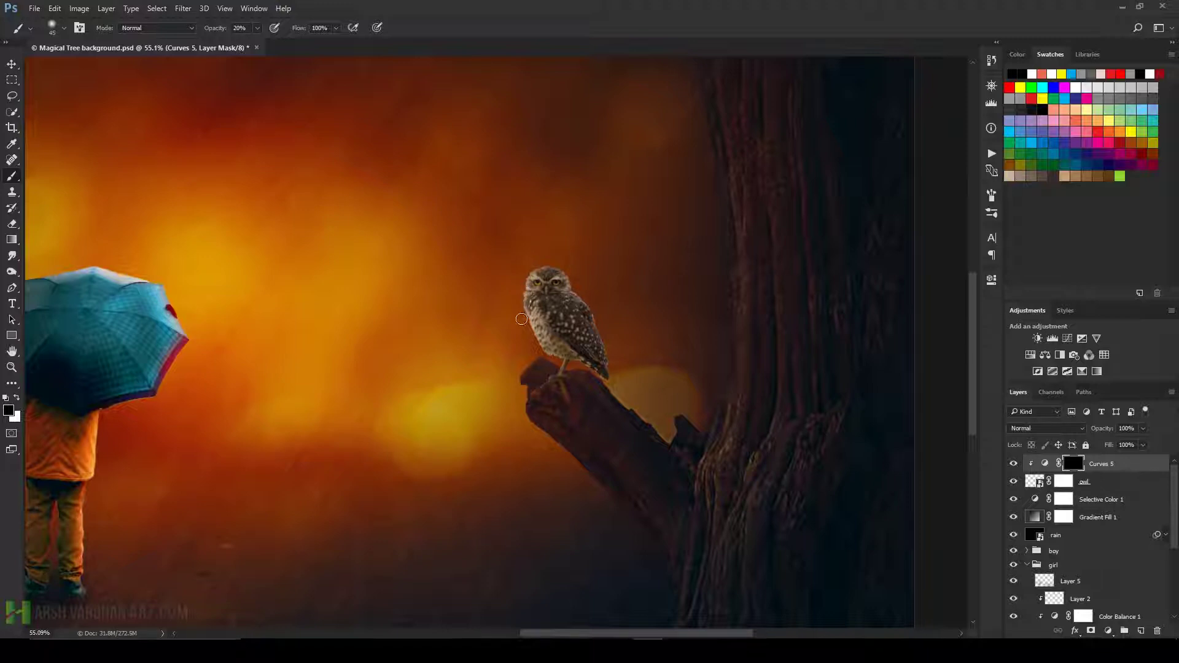
key(x)
key(])
drag(535, 276, 533, 332)
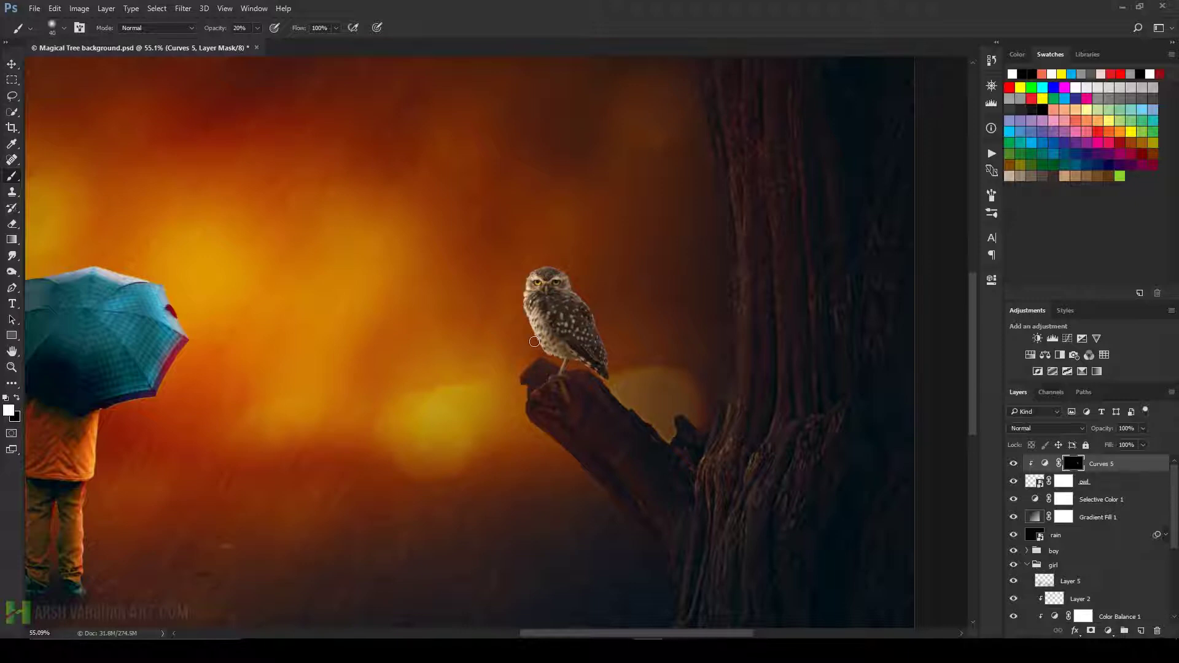
Add a second Curves adjustment (Curves 6) clipped to the owl, with the curve pulled down to darken.
click(1068, 339)
click(883, 483)
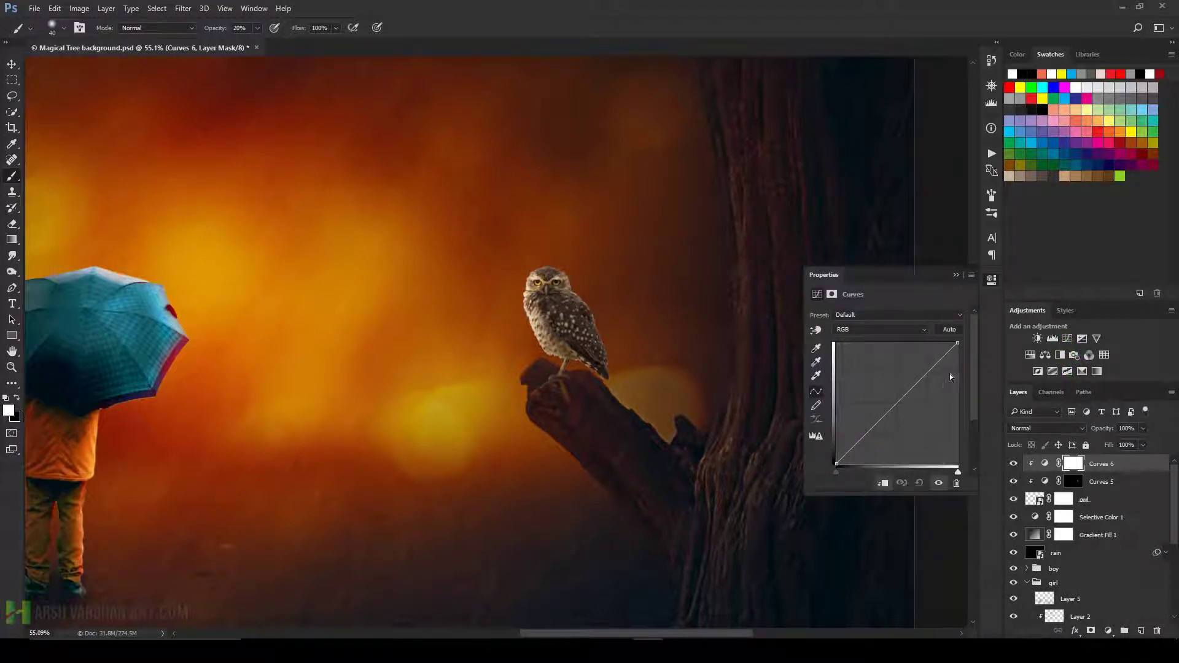
drag(956, 347, 960, 387)
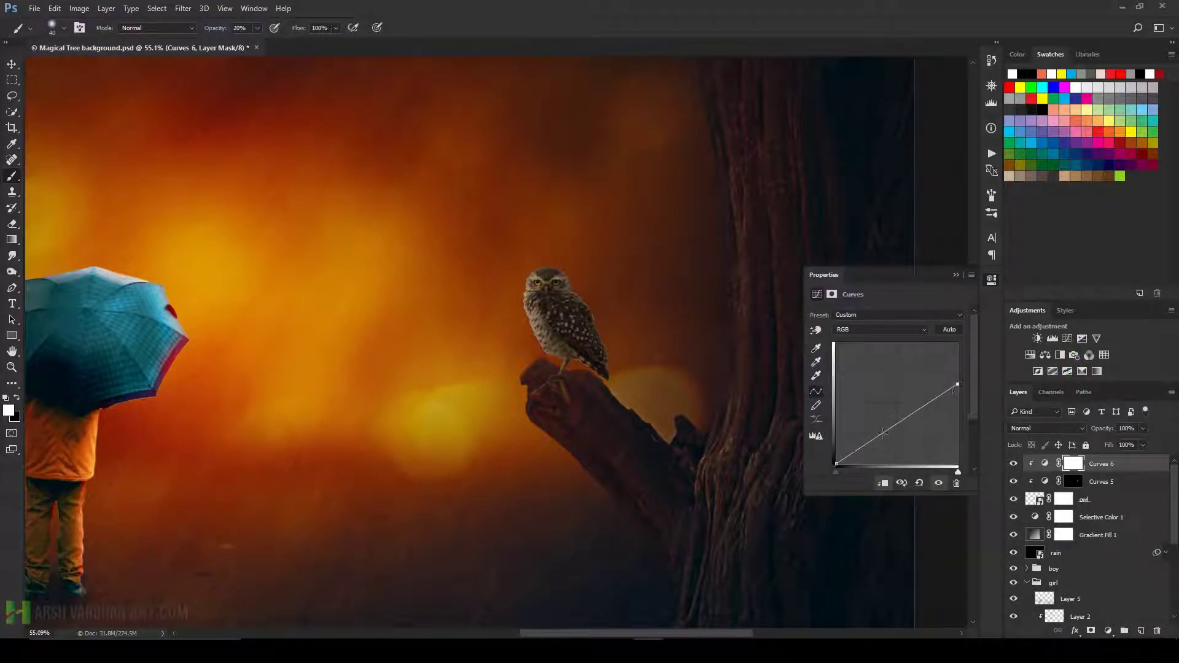
drag(883, 434, 894, 435)
Invert the Curves 6 mask and paint the darkening onto the owl's back and wing at brush size 100.
click(1075, 466)
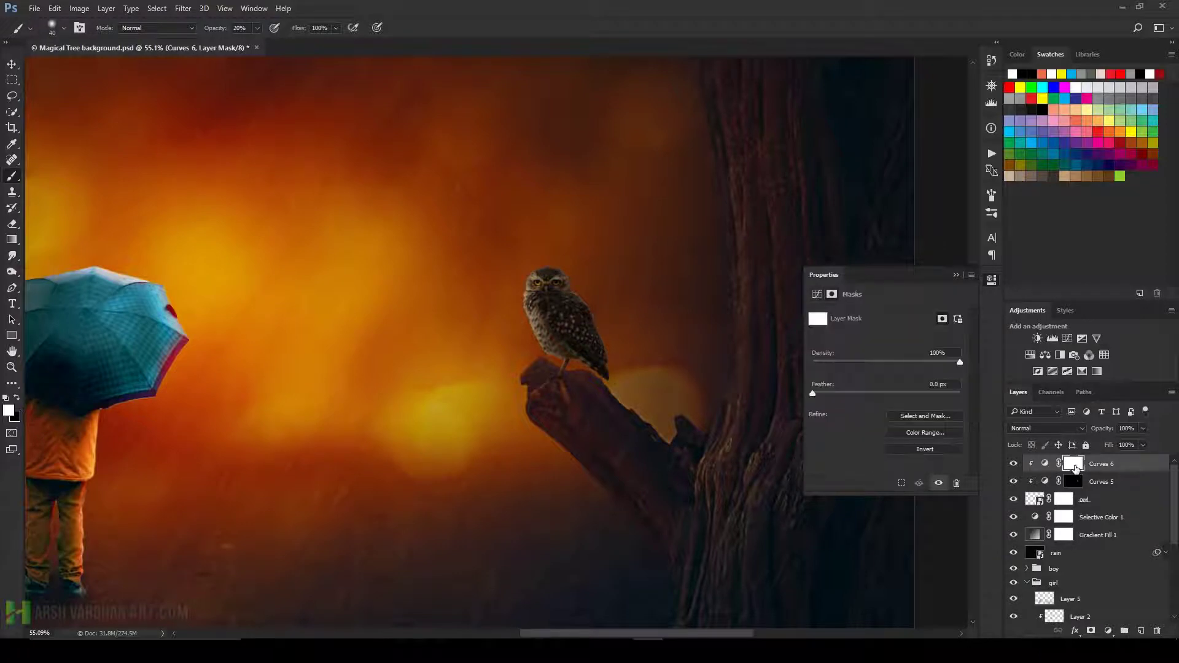
key(ctrl+i)
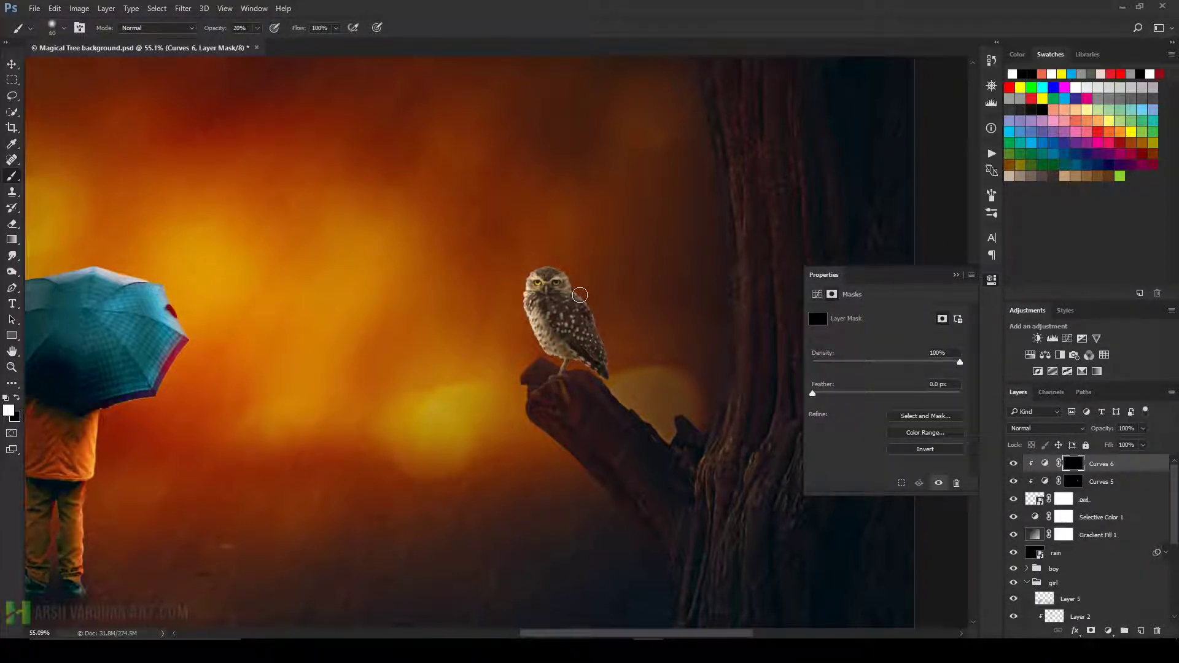
key(bracketright)
key(bracketright)
key(bracketright)
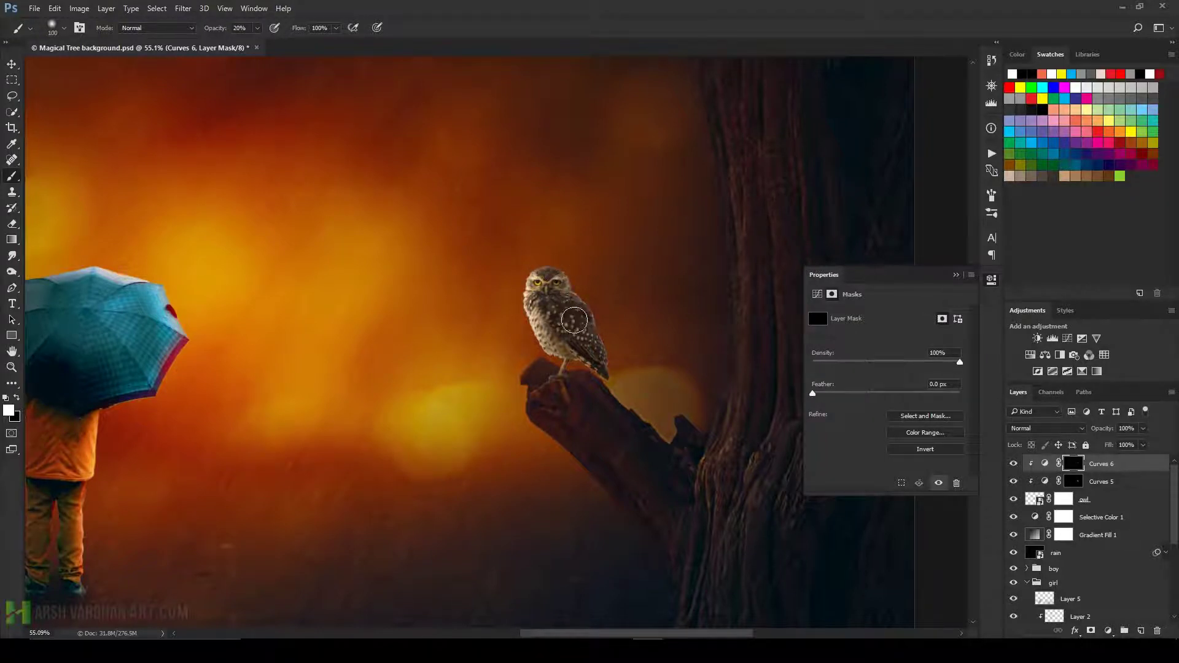
mouse_move(574, 320)
mouse_down()
mouse_move(562, 362)
mouse_move(600, 336)
mouse_move(544, 328)
mouse_move(561, 361)
mouse_move(586, 299)
mouse_move(595, 336)
mouse_up()
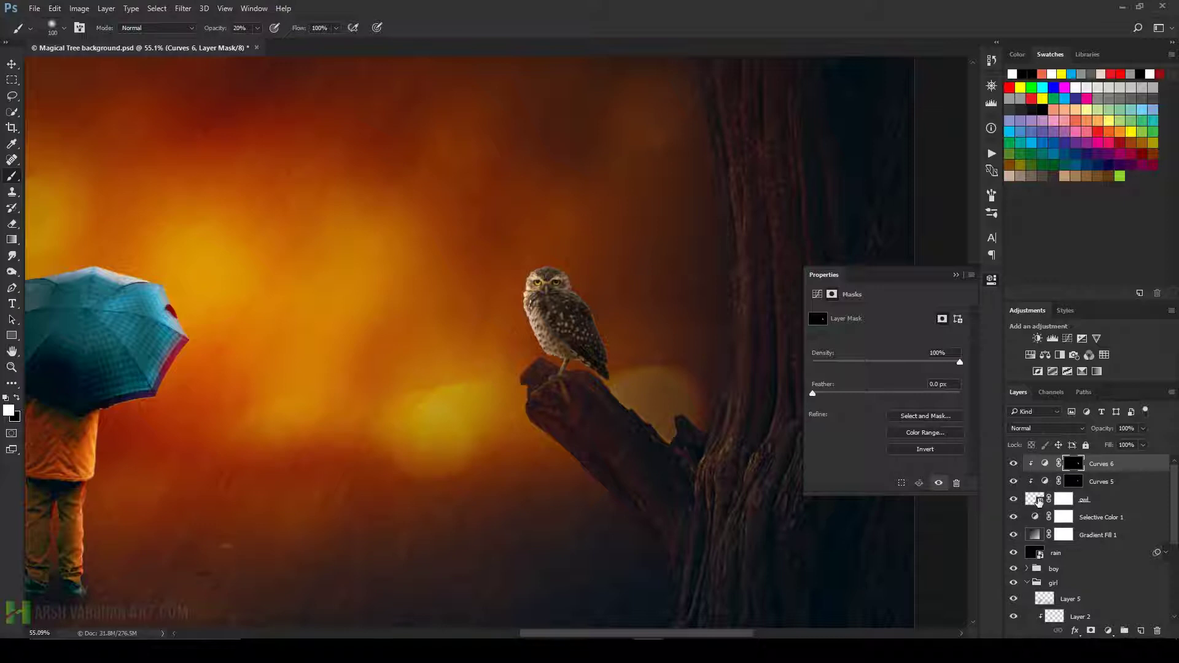
click(1140, 630)
Paint a soft shadow under the owl's feet with a 40 px brush on a clipped layer beneath the owl.
key(ctrl+alt+g)
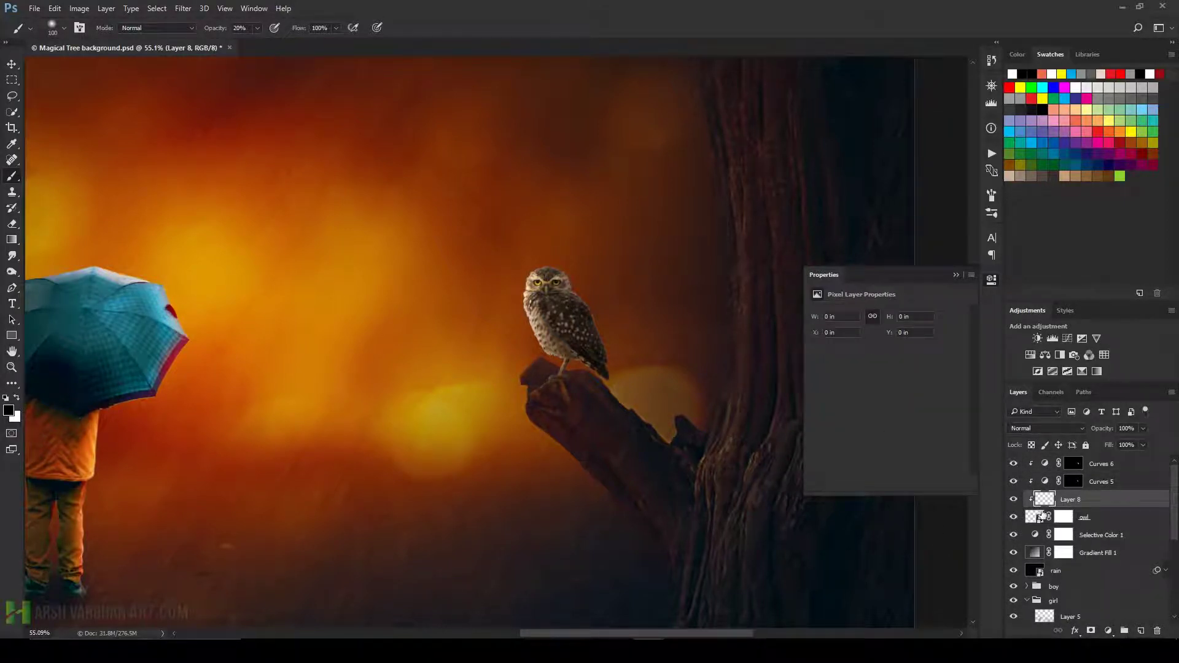
drag(1047, 510, 1042, 527)
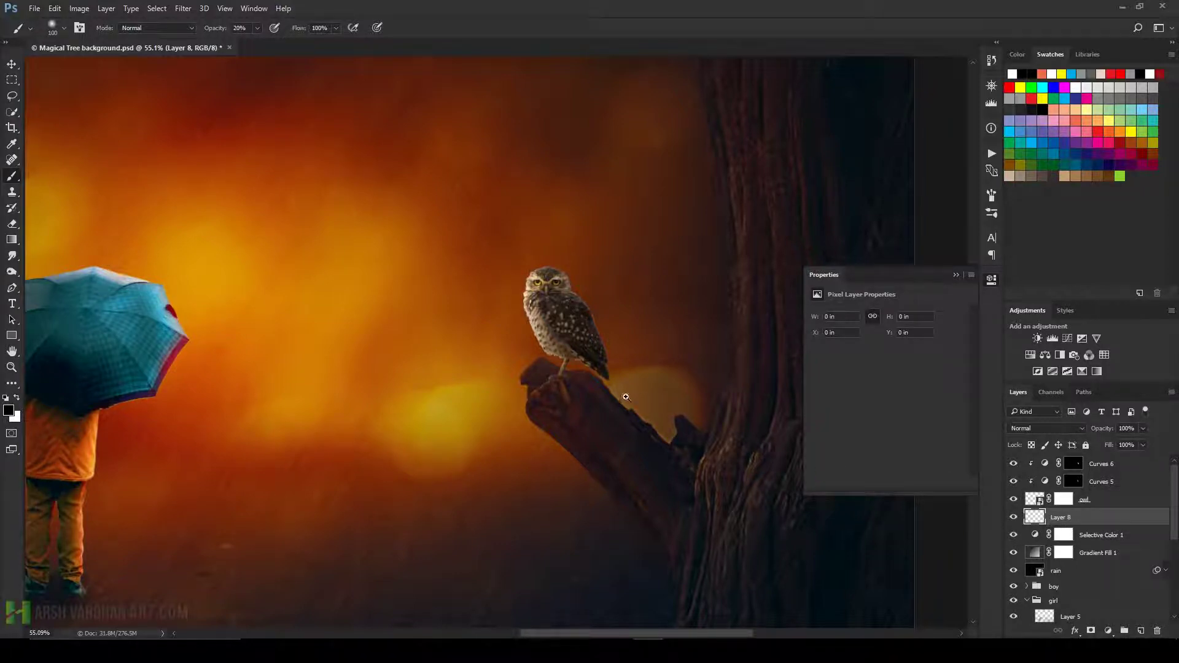
drag(626, 398, 600, 416)
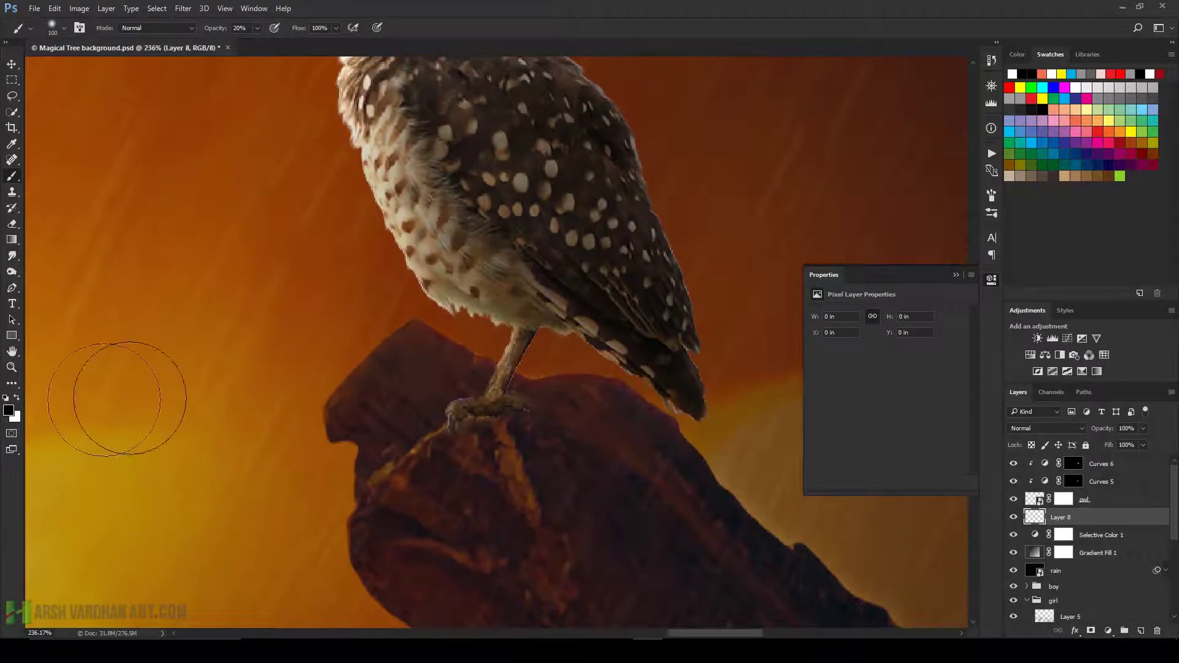
key(bracketleft)
key(bracketleft)
key(bracketleft)
key(bracketleft)
key(bracketleft)
mouse_move(585, 401)
mouse_down()
mouse_move(646, 414)
mouse_move(442, 416)
mouse_move(469, 429)
mouse_move(534, 429)
mouse_move(545, 417)
mouse_up()
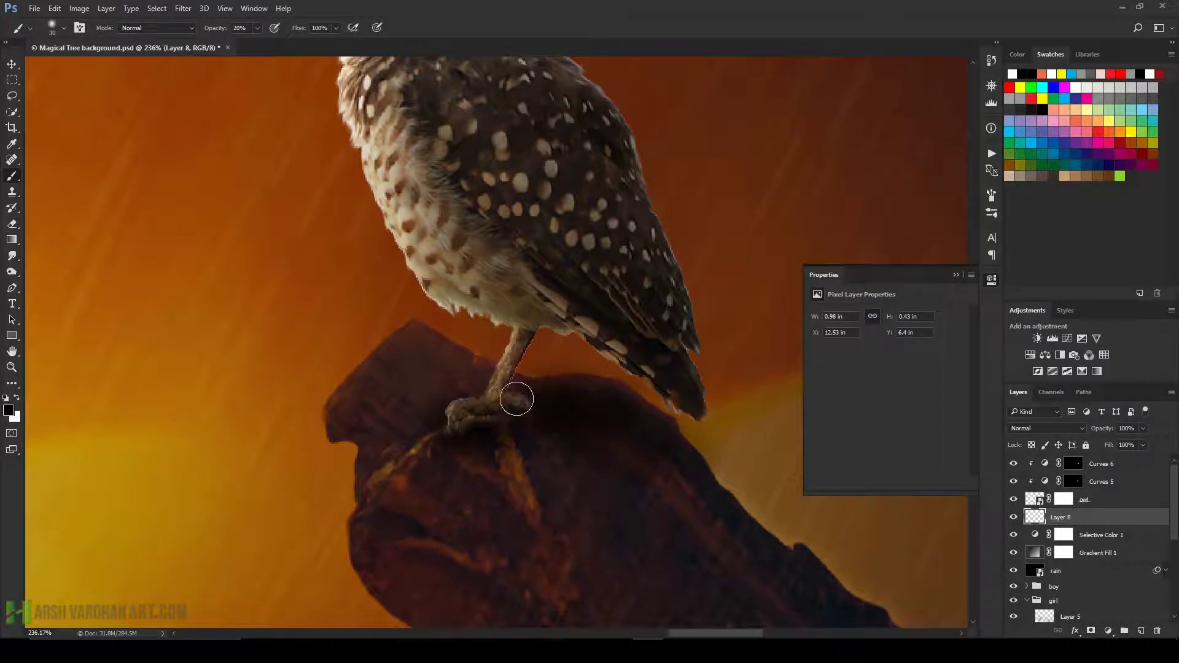
Add a Color Balance adjustment above the owl's darkening Curves 6.
key(bracketleft)
key(ctrl+0)
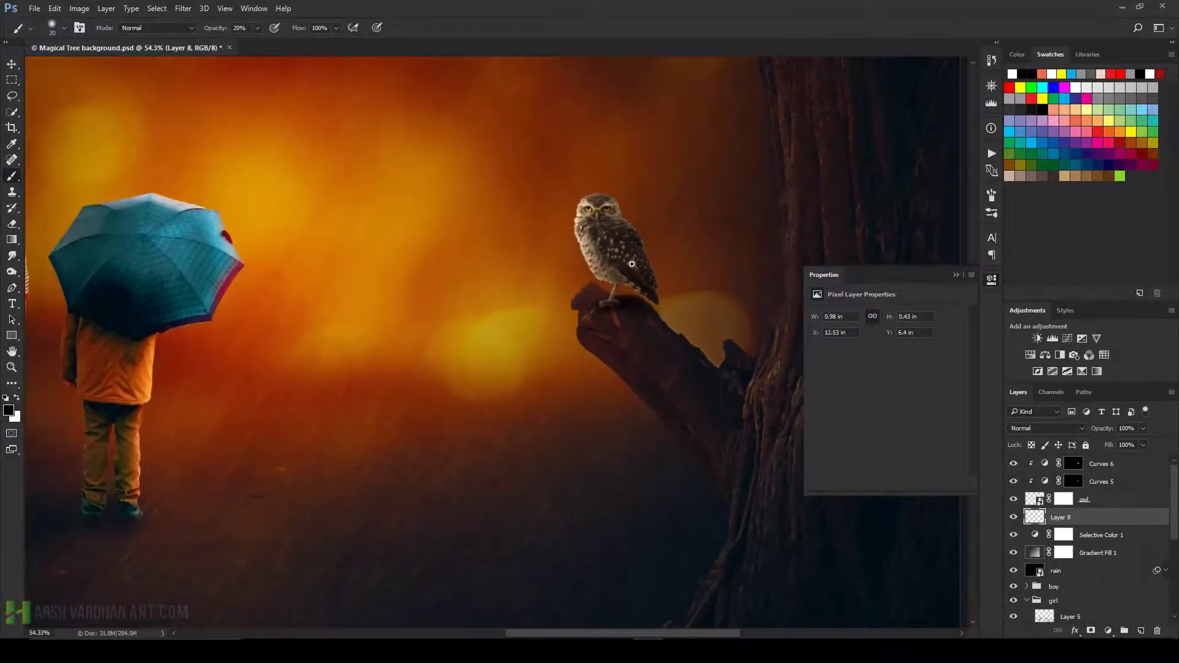
drag(632, 264, 676, 426)
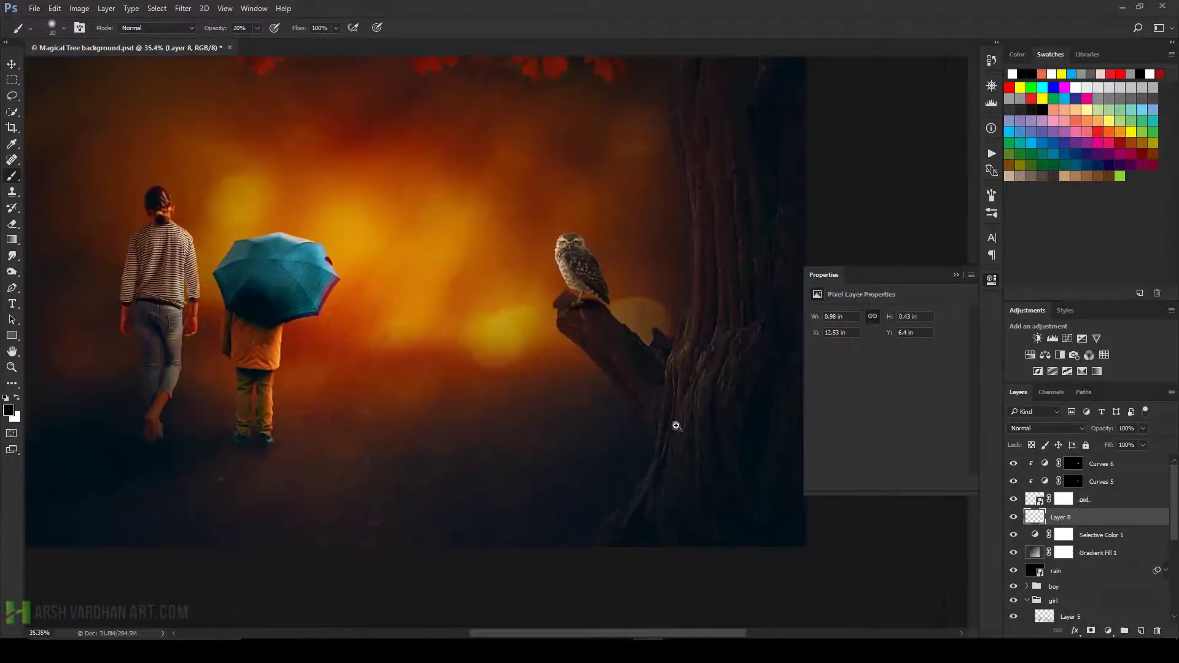
mouse_move(574, 277)
mouse_down()
mouse_move(606, 315)
mouse_move(626, 316)
mouse_up()
click(1047, 466)
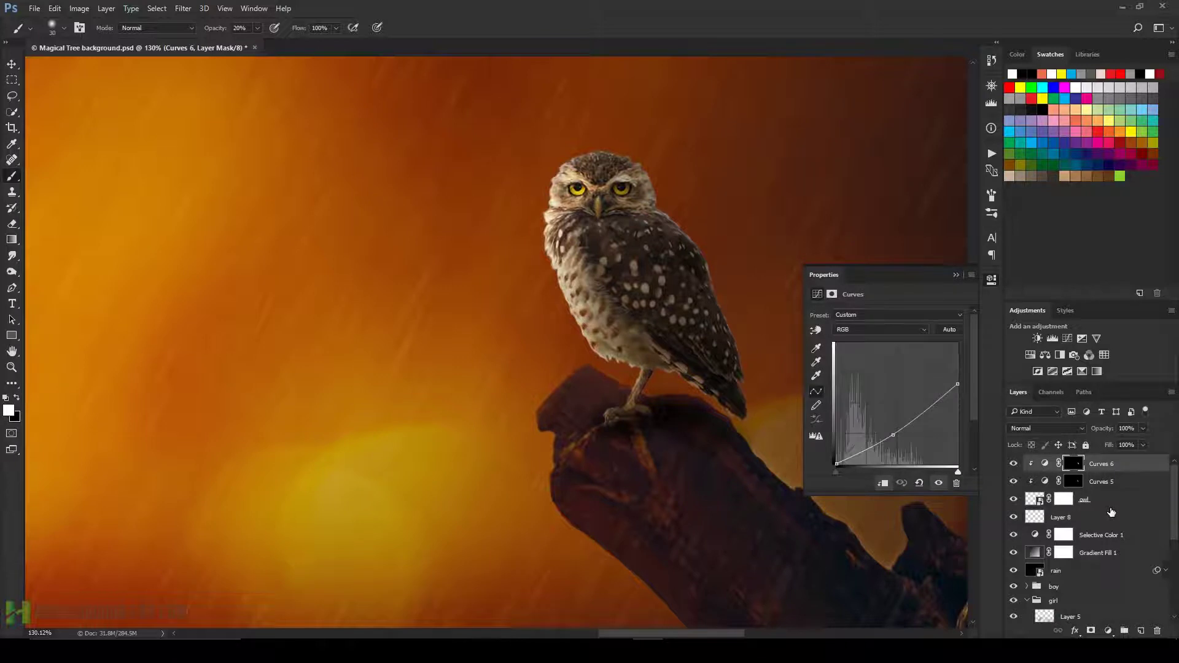
click(1045, 355)
Clip the Color Balance to the owl and warm its midtones to Red +17.
click(883, 483)
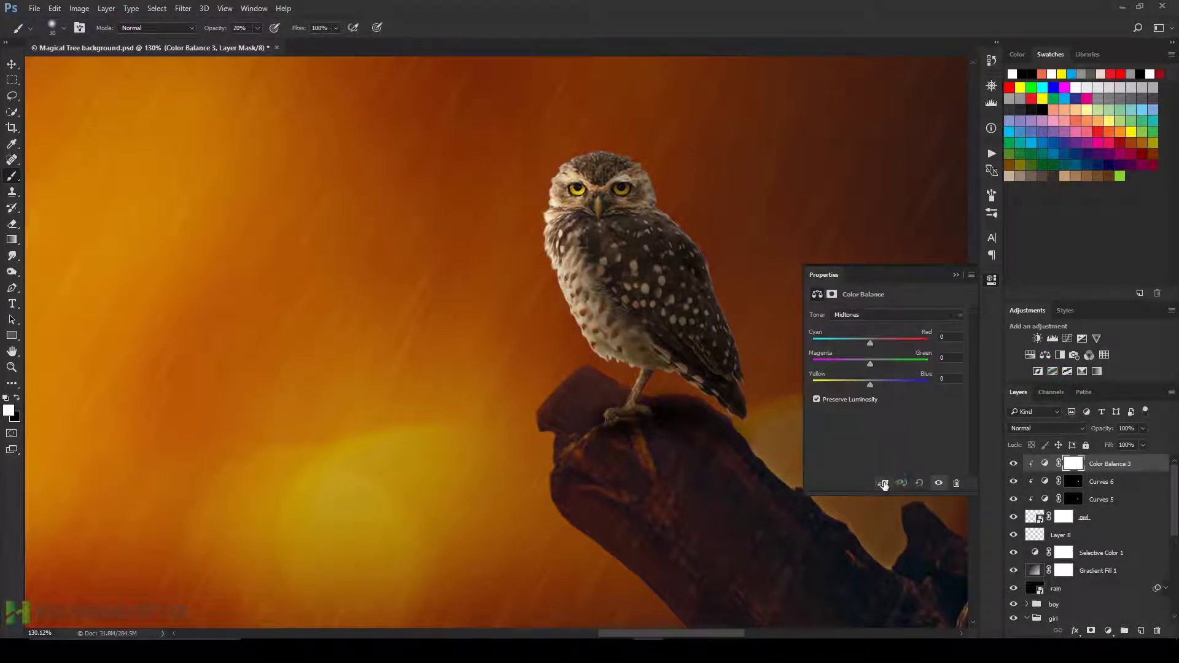
scroll(601, 363, down, 2)
scroll(604, 307, down, 2)
scroll(605, 294, down, 2)
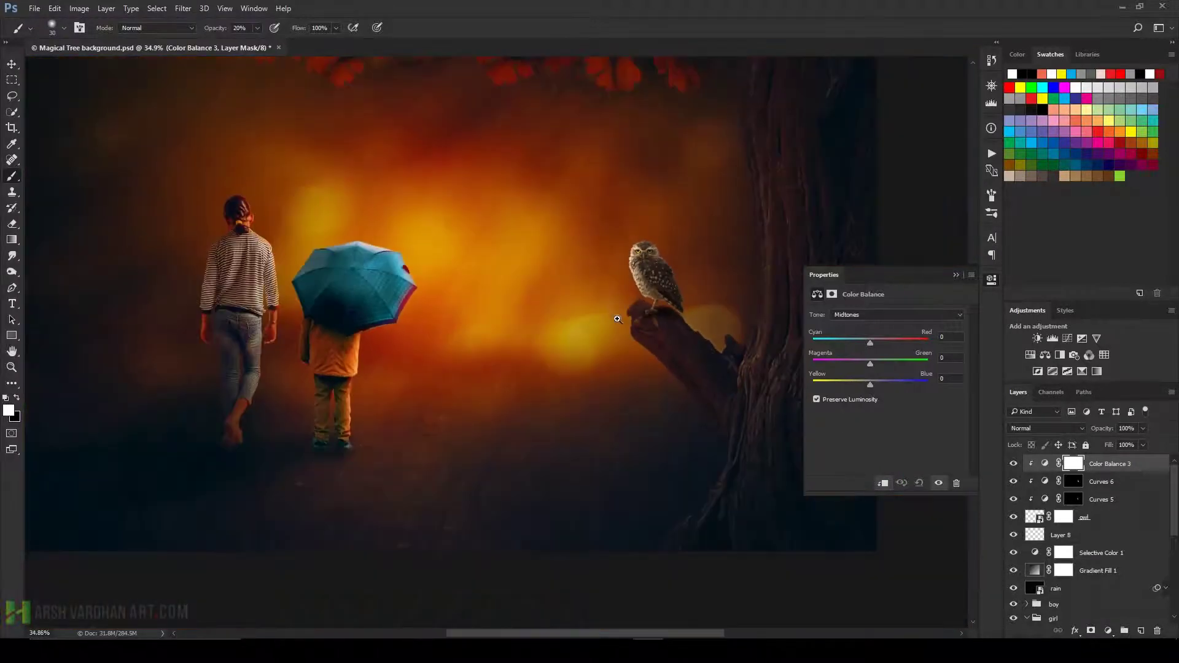
mouse_move(869, 342)
mouse_down()
mouse_move(882, 344)
mouse_move(867, 364)
mouse_up()
drag(869, 385, 880, 389)
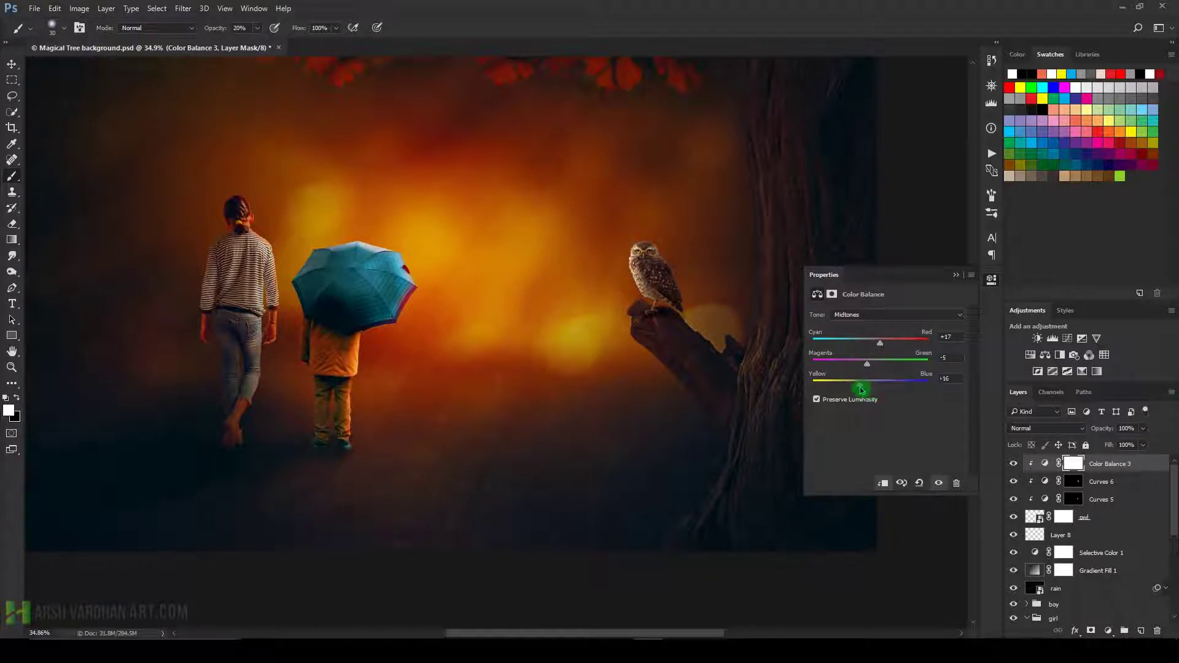
drag(879, 390, 857, 385)
Set the Shadows to +9, -3, +23 and the Highlights to -4, +11, +2.
click(875, 315)
click(875, 325)
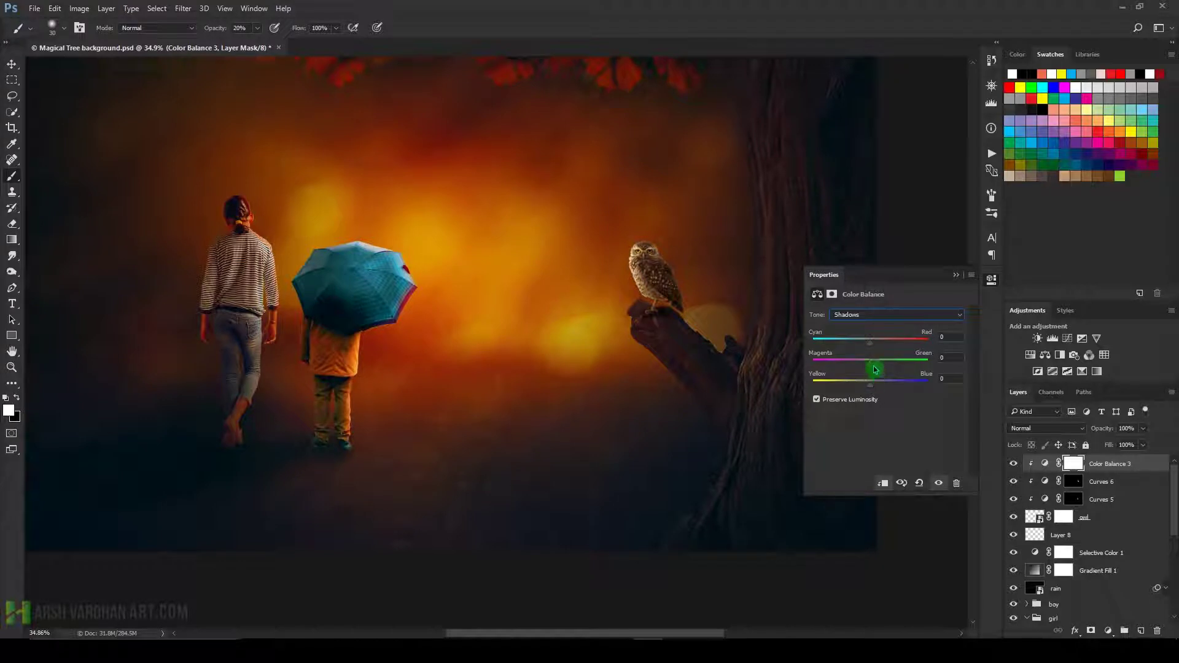
drag(870, 382, 883, 385)
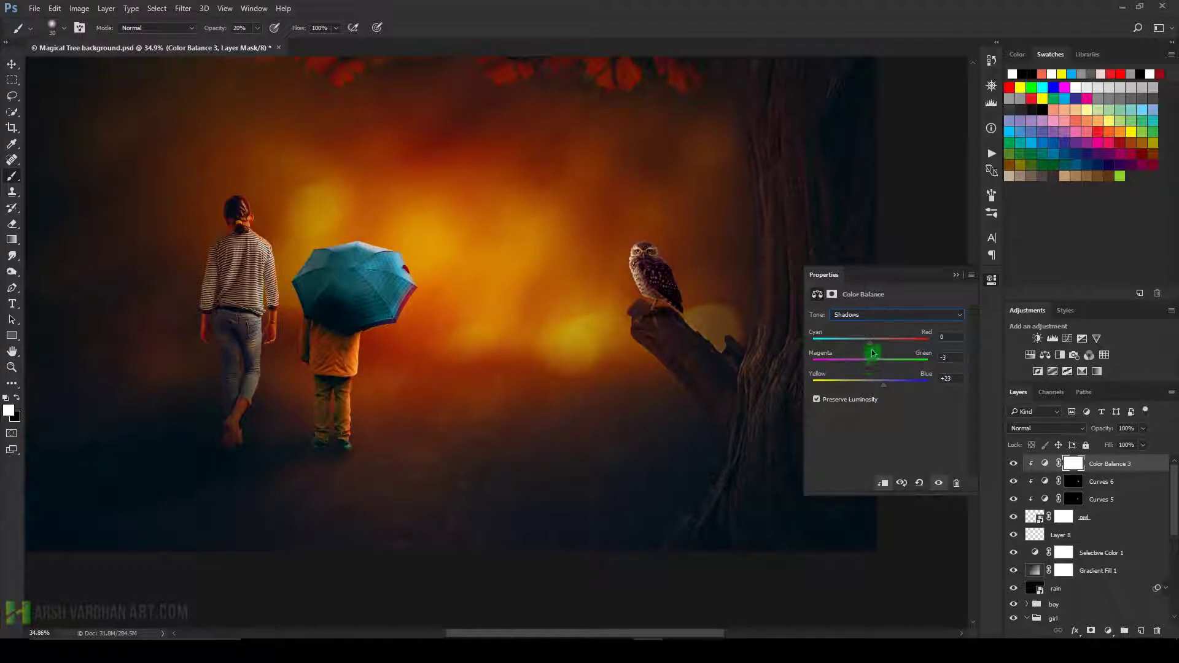
mouse_move(870, 339)
mouse_down()
mouse_move(858, 340)
mouse_move(881, 340)
mouse_up()
click(876, 315)
click(872, 343)
mouse_move(872, 347)
mouse_down()
mouse_move(860, 342)
mouse_move(876, 342)
mouse_move(864, 366)
mouse_move(878, 364)
mouse_move(860, 363)
mouse_move(879, 363)
mouse_move(859, 387)
mouse_move(871, 385)
mouse_up()
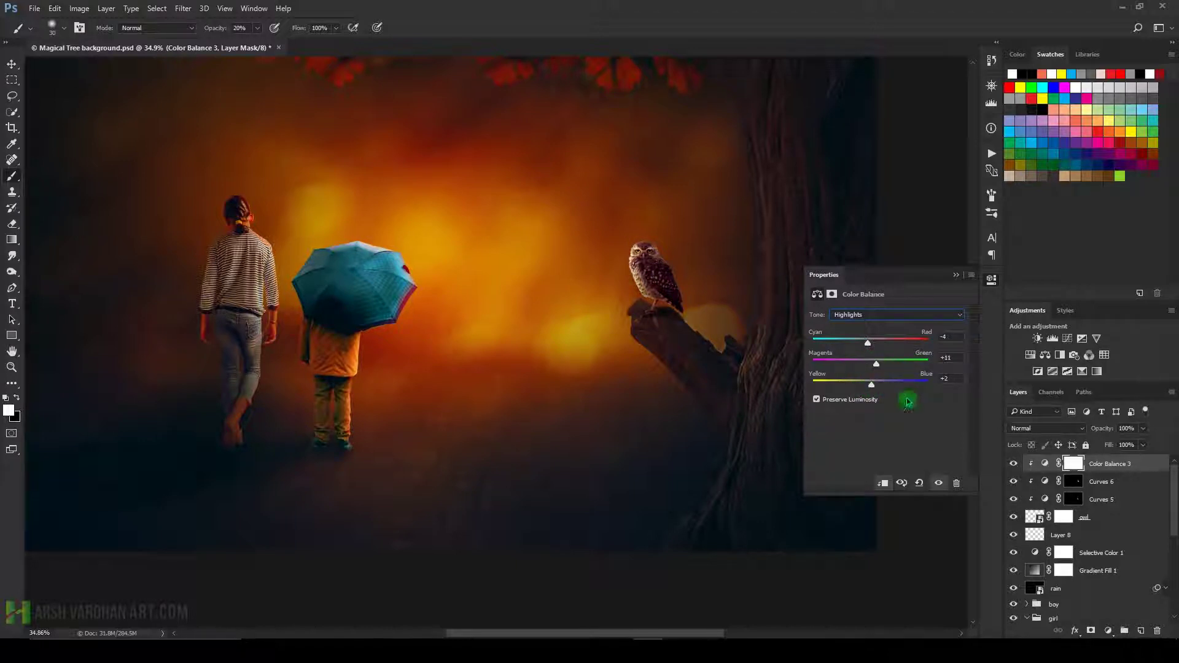
click(1074, 465)
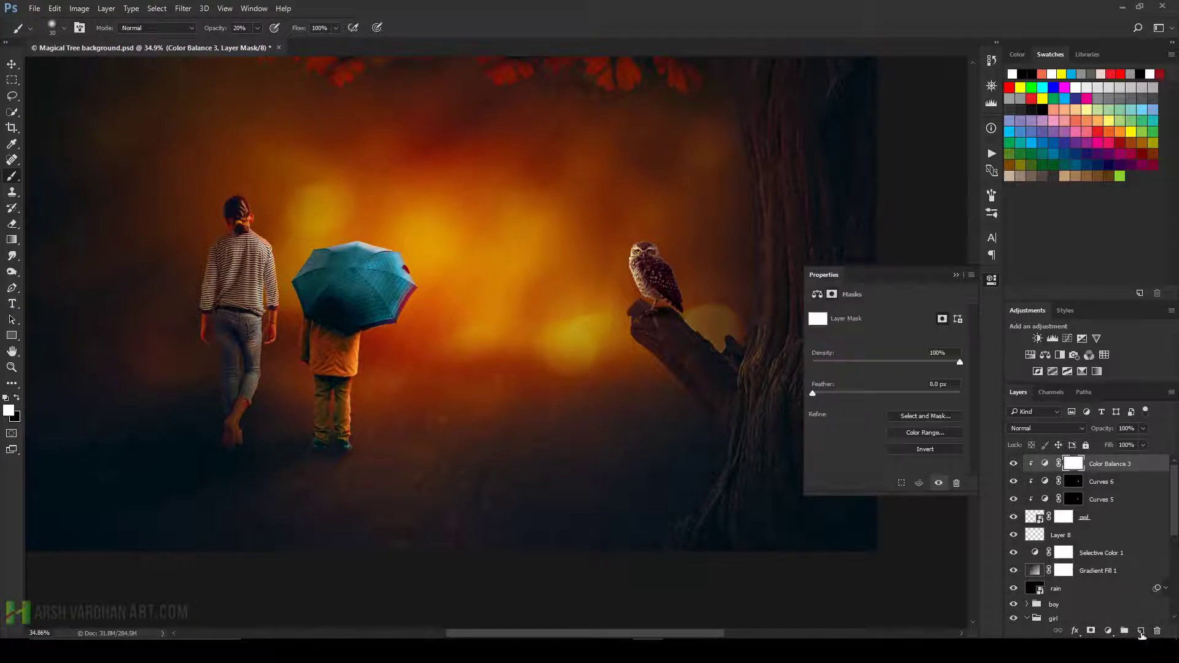
Create a clipped Hard Light layer and paint salmon rim light down the owl's left head edge.
click(1141, 632)
scroll(625, 258, up, 3)
scroll(596, 276, up, 2)
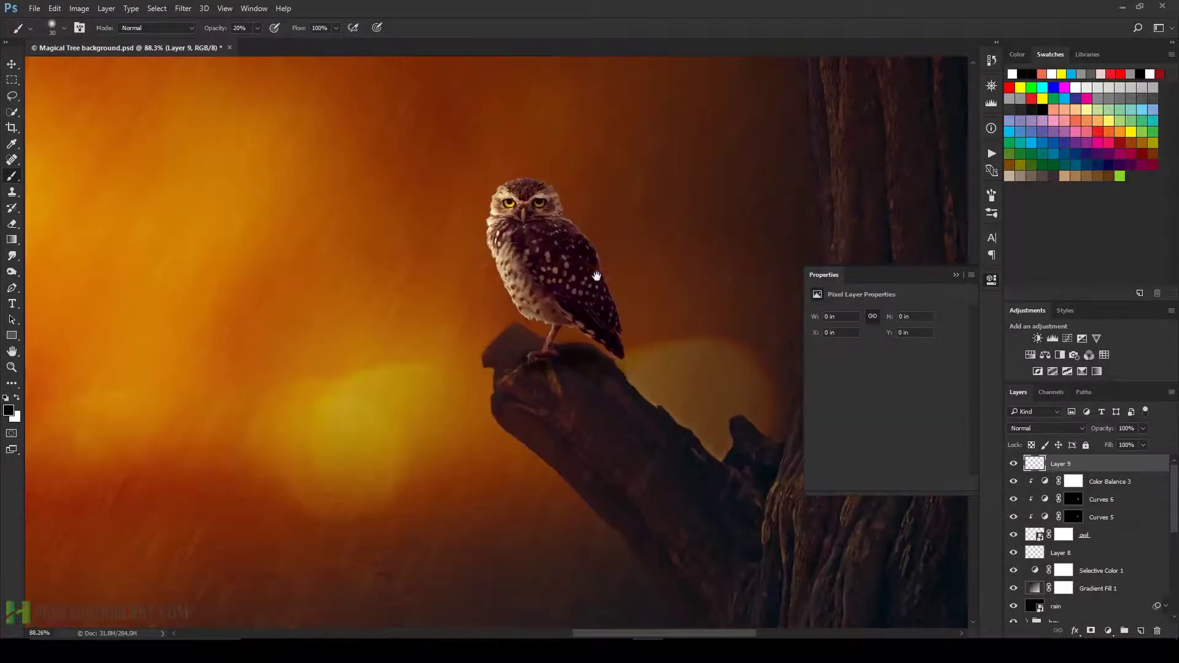
click(1042, 74)
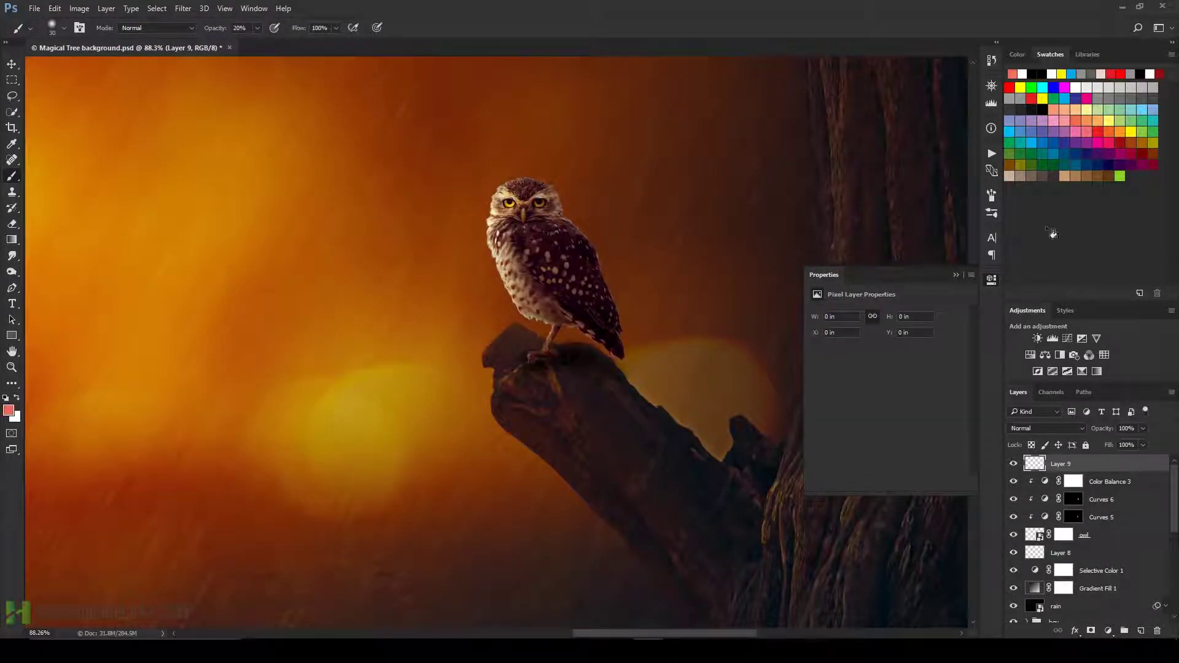
click(1056, 428)
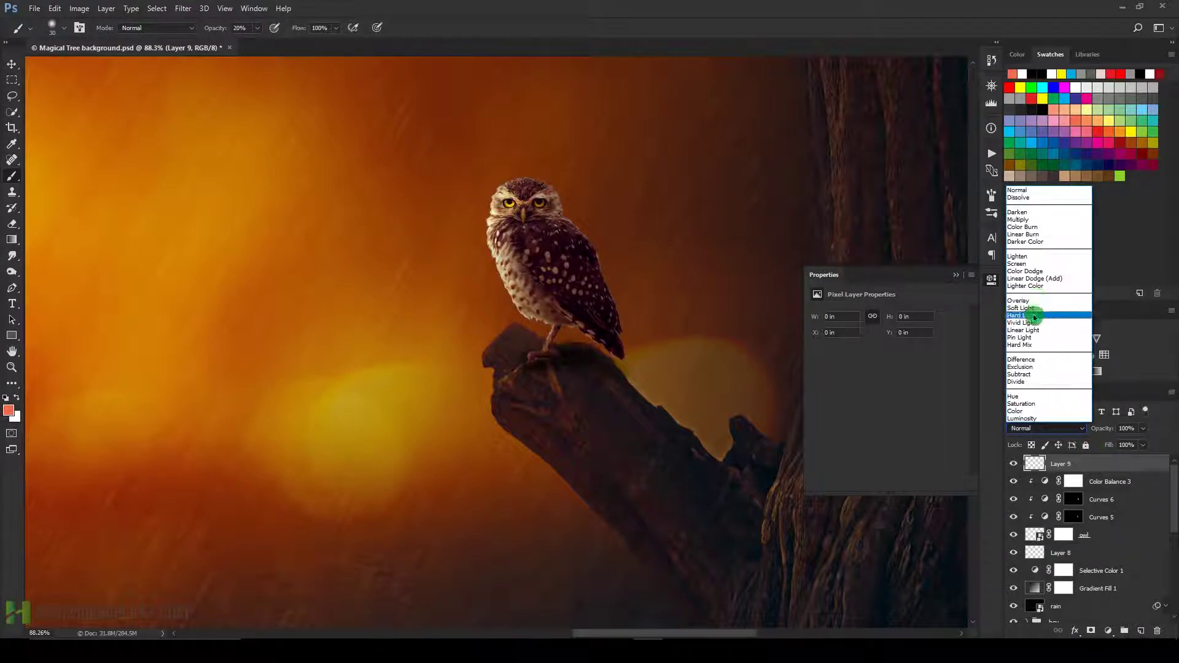
click(1034, 317)
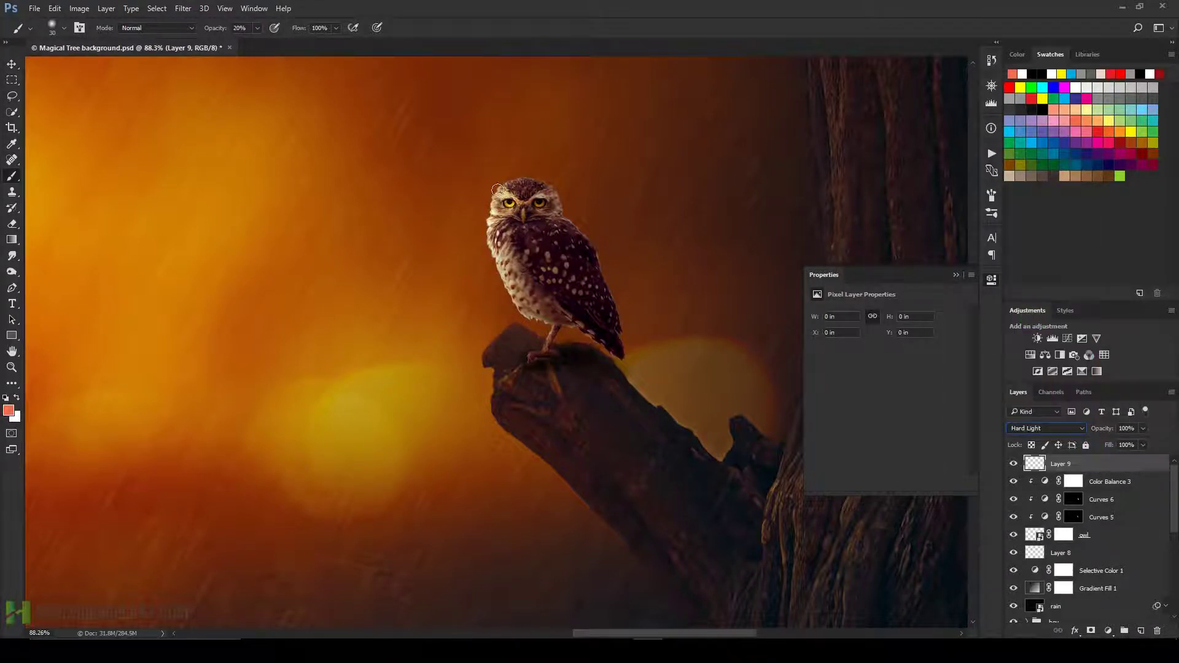
drag(497, 189, 490, 223)
alt+click(1065, 477)
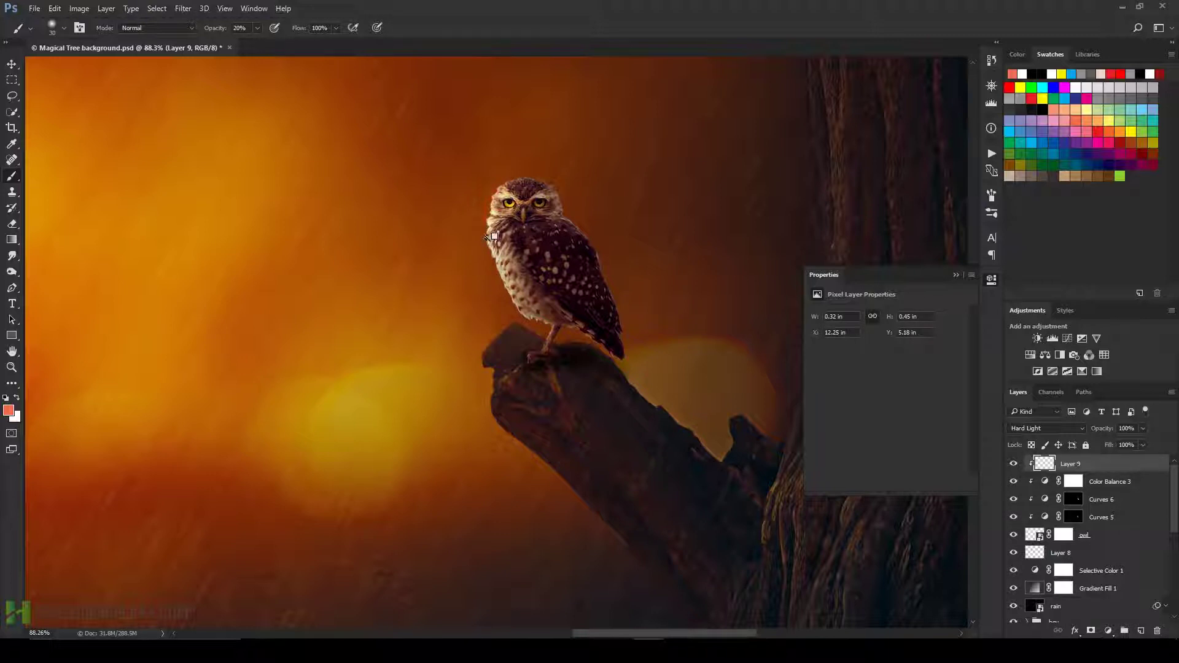
Extend the salmon rim light down the owl's left side and along the top of its head.
mouse_move(491, 246)
mouse_down()
mouse_move(503, 278)
mouse_move(545, 315)
mouse_up()
drag(493, 191, 494, 236)
scroll(528, 214, up, 2)
scroll(541, 224, up, 3)
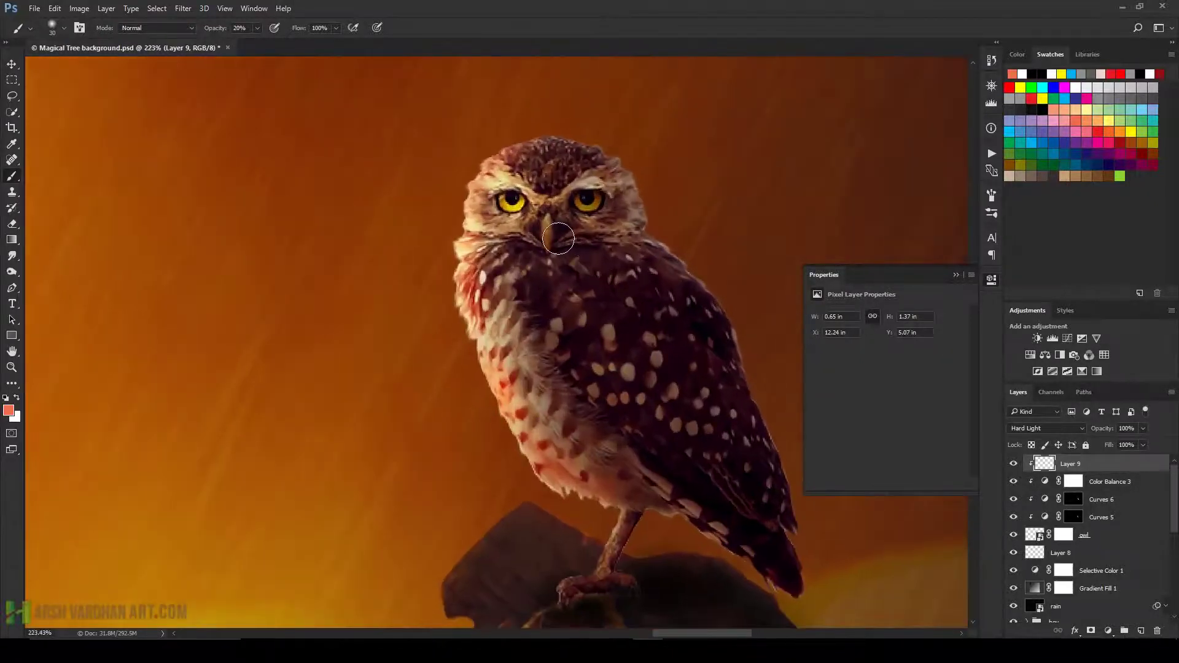
With a fine brush, paint a faint red-orange glow on the owl's chest.
key(bracketleft)
key(bracketleft)
key(bracketleft)
drag(628, 361, 610, 333)
drag(676, 262, 717, 312)
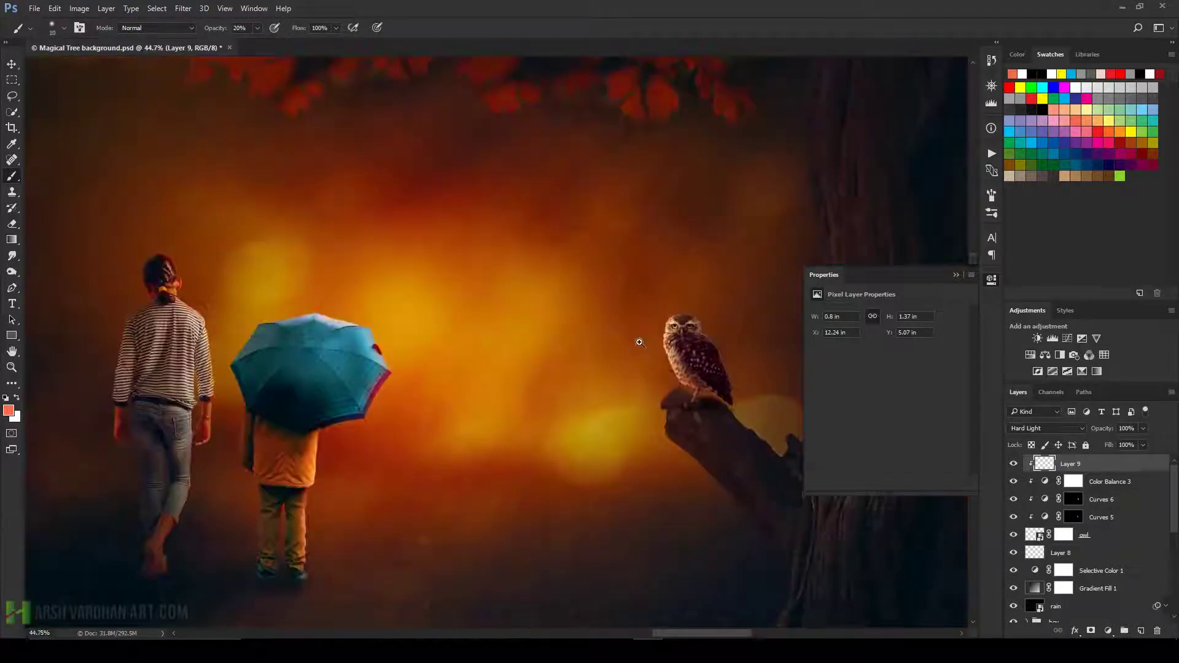
key(ctrl+0)
drag(715, 361, 760, 382)
drag(650, 286, 744, 350)
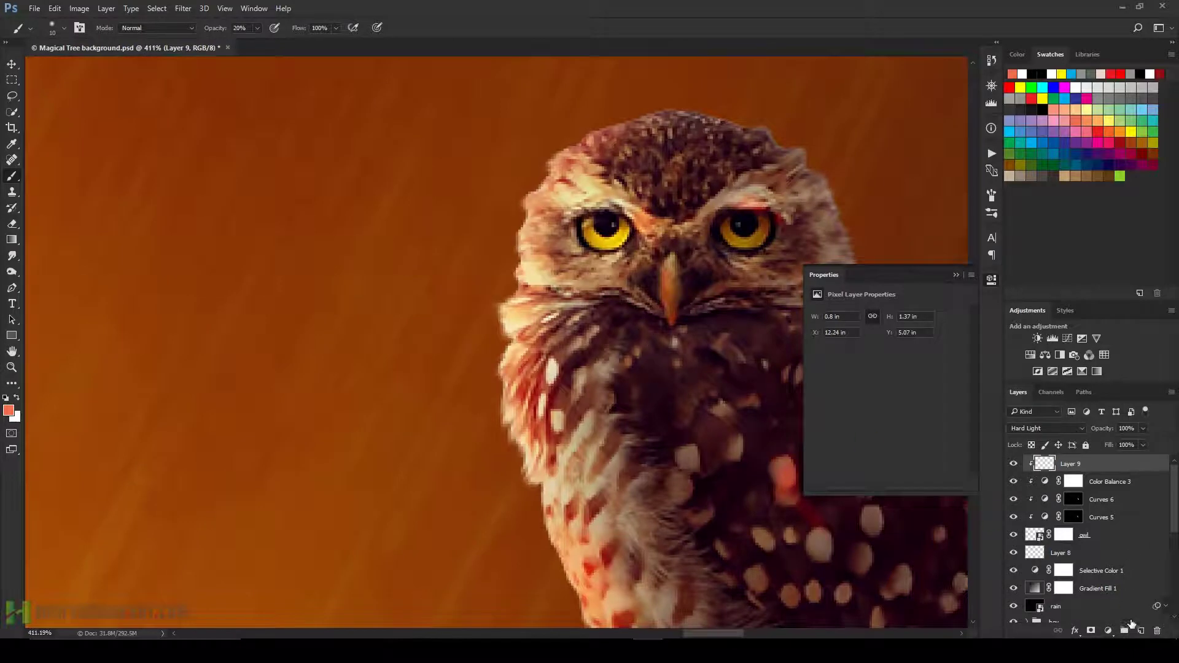
Create a new layer clipped above the rim light and set it to Linear Dodge (Add).
click(1141, 631)
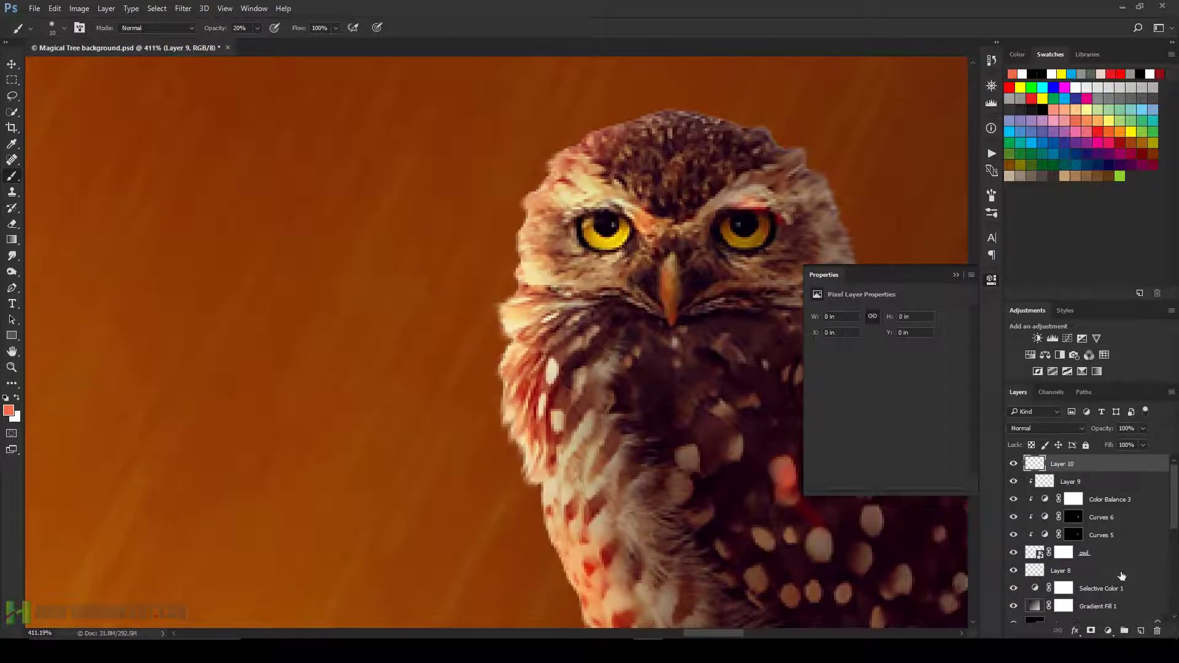
alt+click(1107, 467)
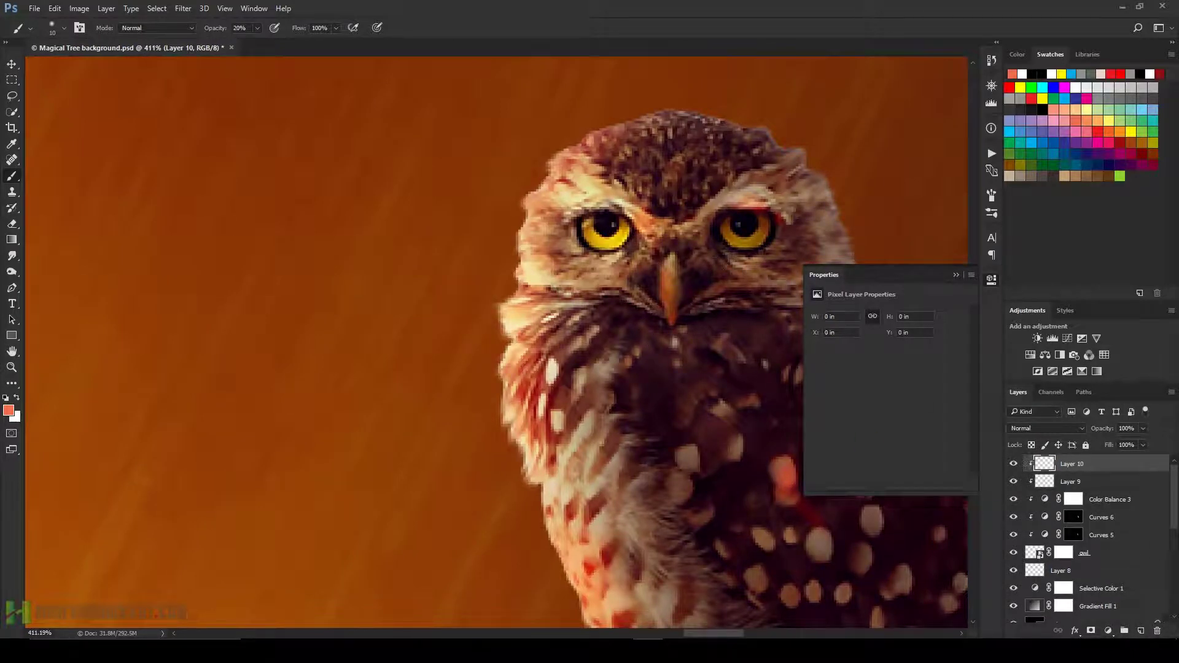
key(bracketright)
key(bracketright)
drag(597, 229, 607, 234)
click(1046, 428)
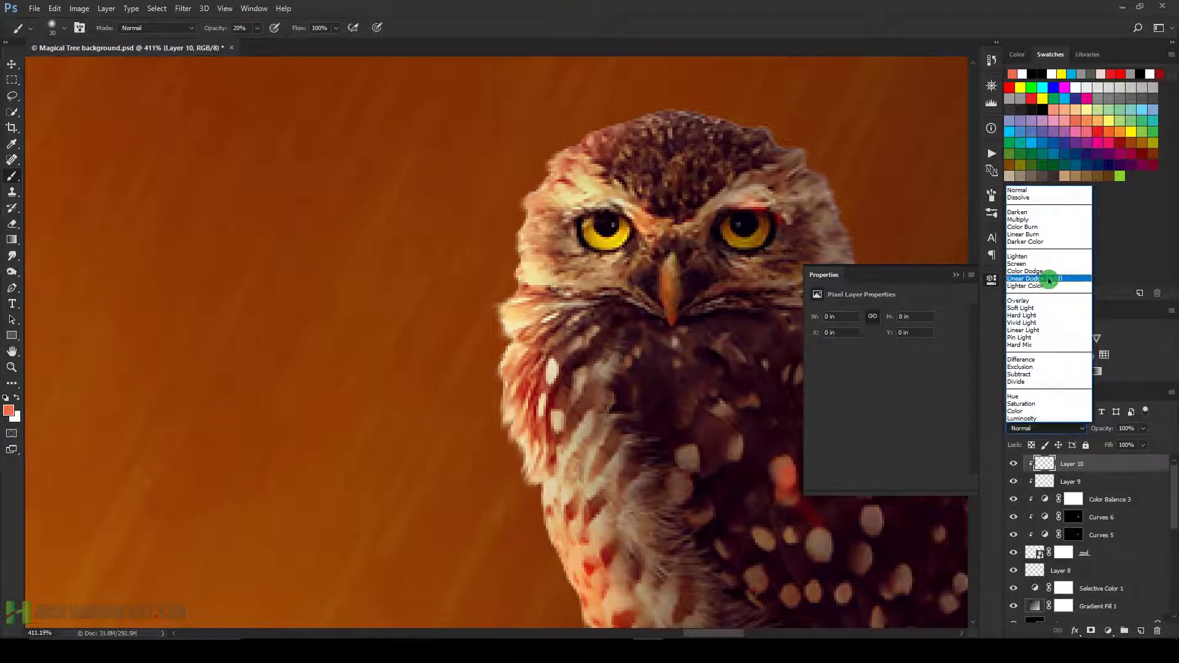
click(1048, 279)
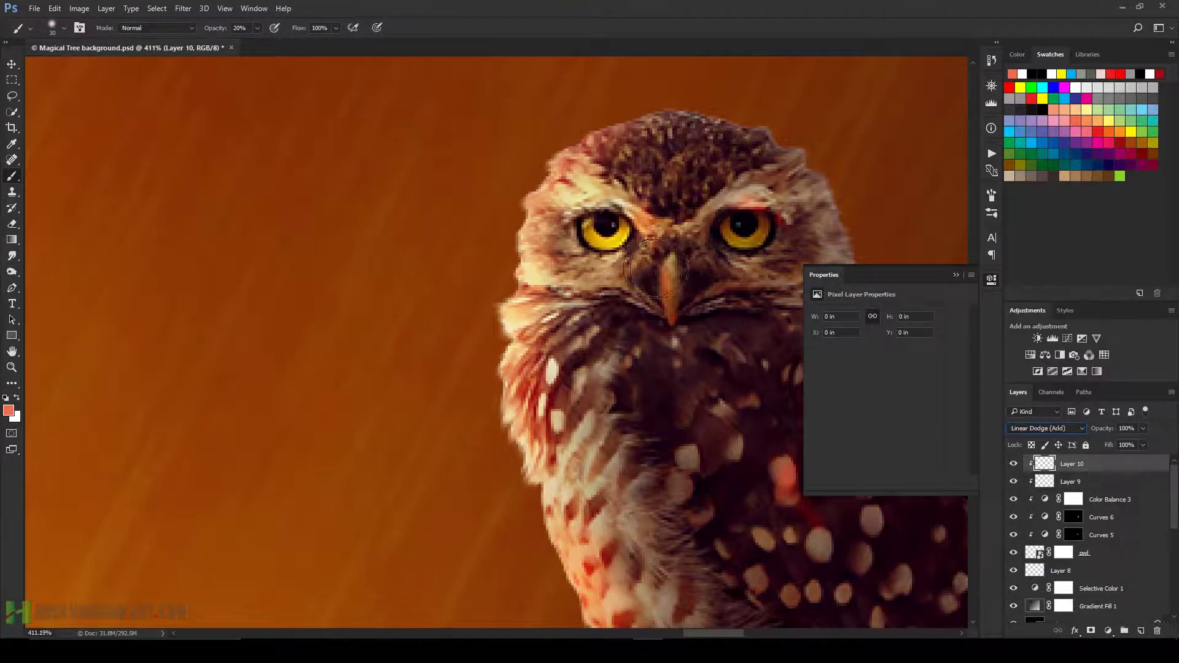
Paint both of the owl's eyes with pure red so they glow red-orange.
click(603, 232)
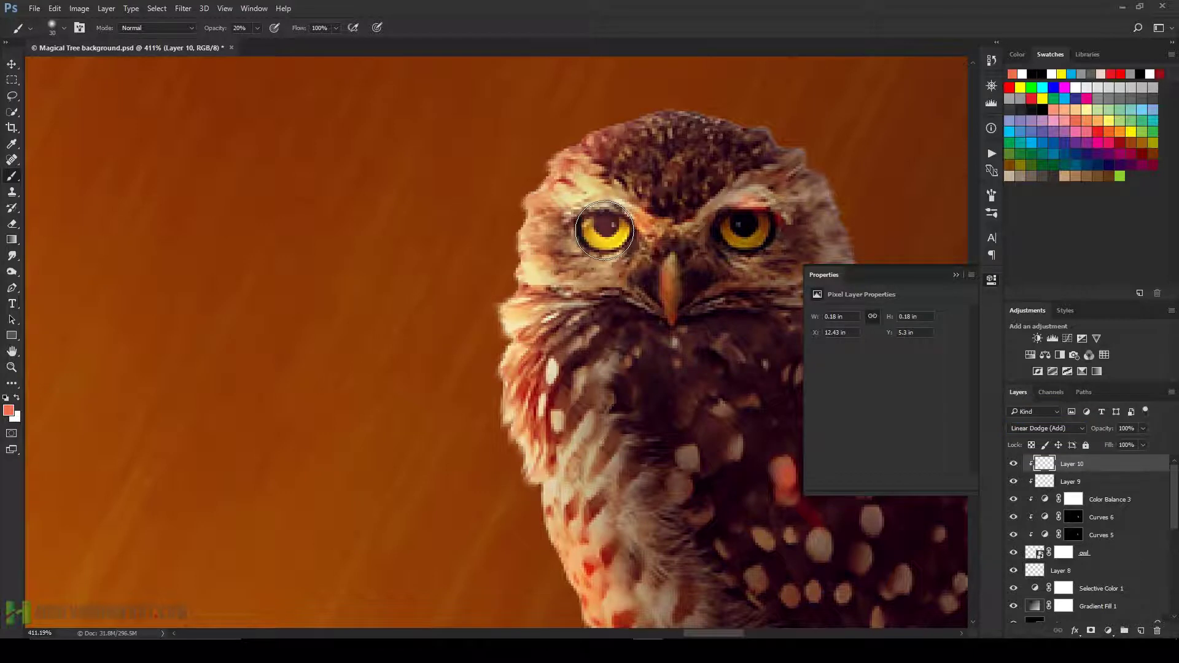
click(746, 232)
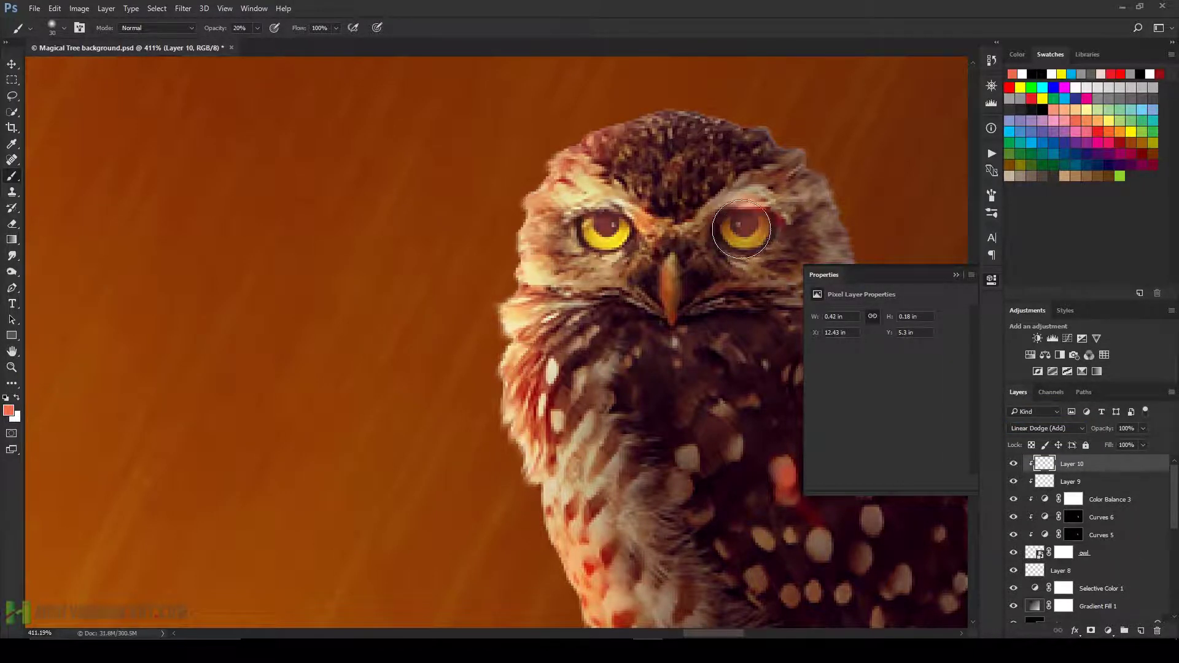
click(1032, 98)
click(734, 232)
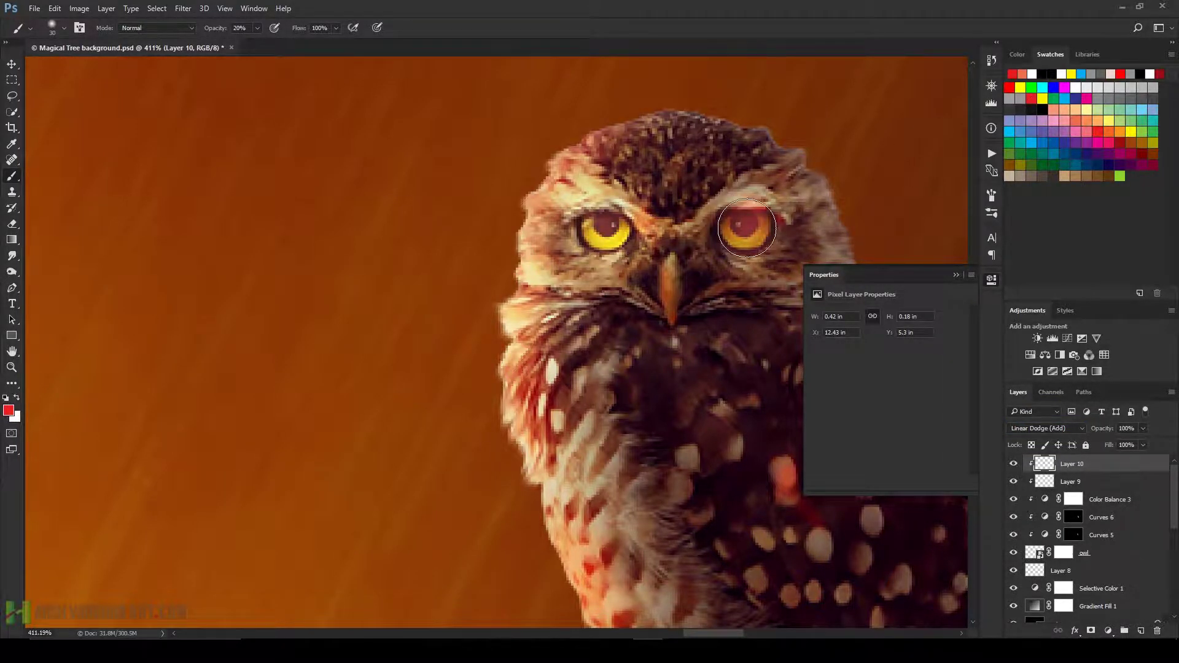
click(598, 232)
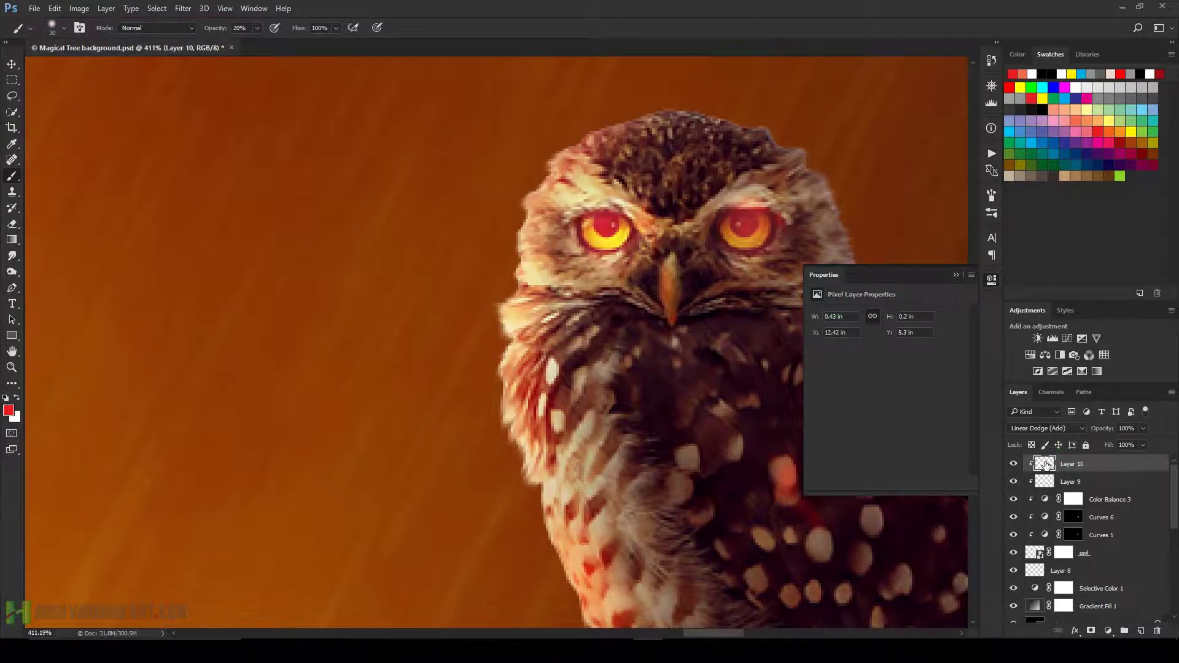
Close the floating Properties panel and zoom out to see the whole composition.
scroll(680, 409, down, 2)
scroll(680, 410, down, 2)
scroll(680, 410, down, 2)
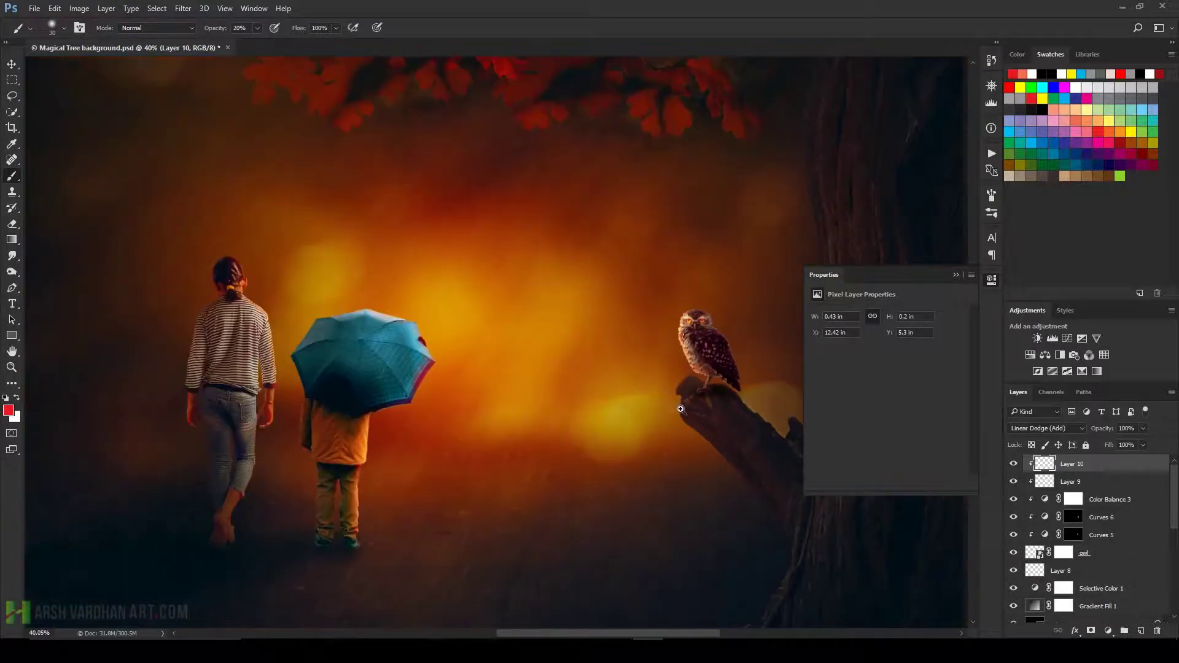
scroll(682, 405, down, 1)
scroll(706, 384, up, 2)
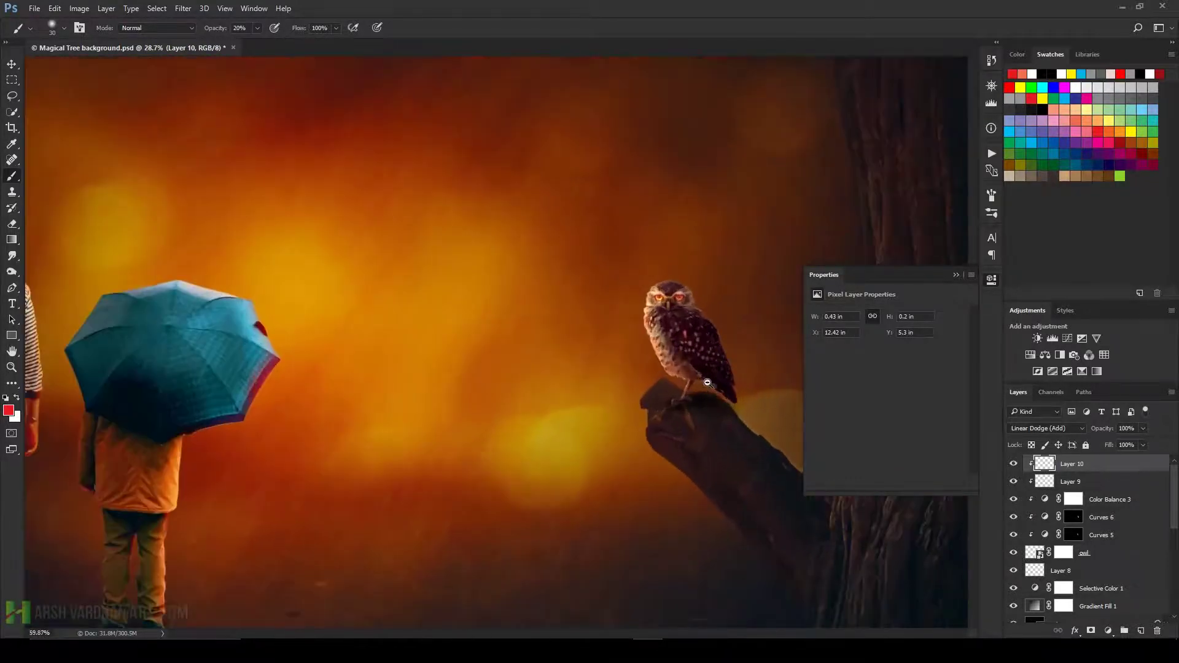
scroll(707, 383, down, 1)
scroll(688, 384, down, 1)
scroll(672, 384, up, 1)
scroll(671, 384, up, 1)
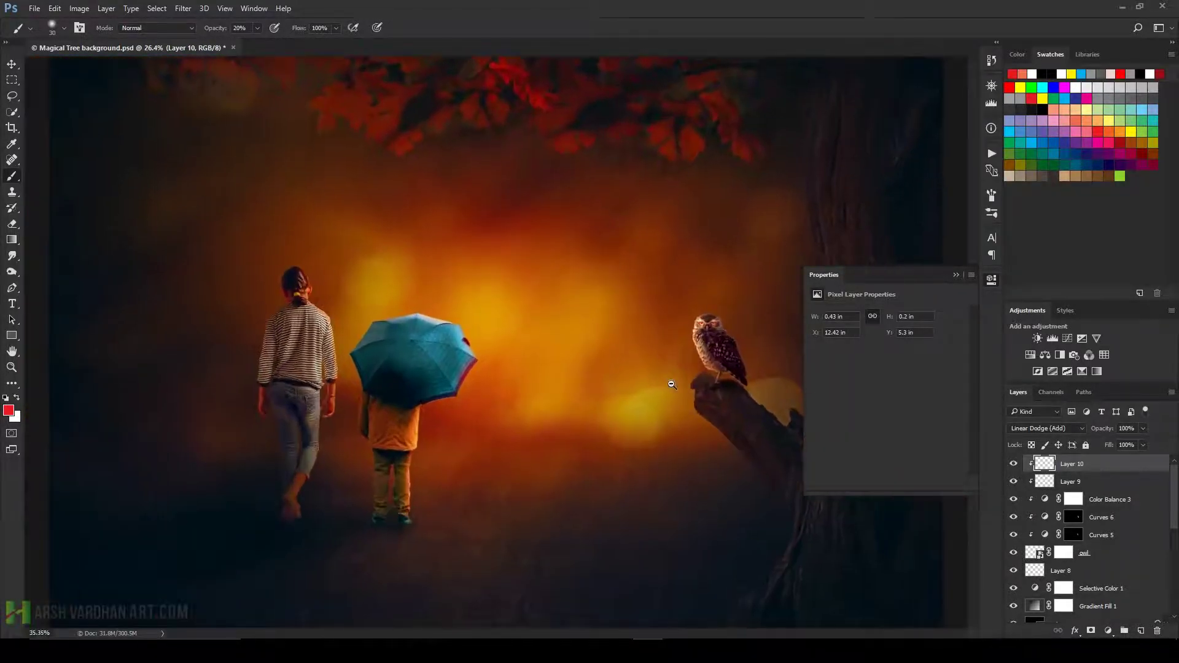
scroll(673, 386, up, 2)
scroll(673, 390, down, 1)
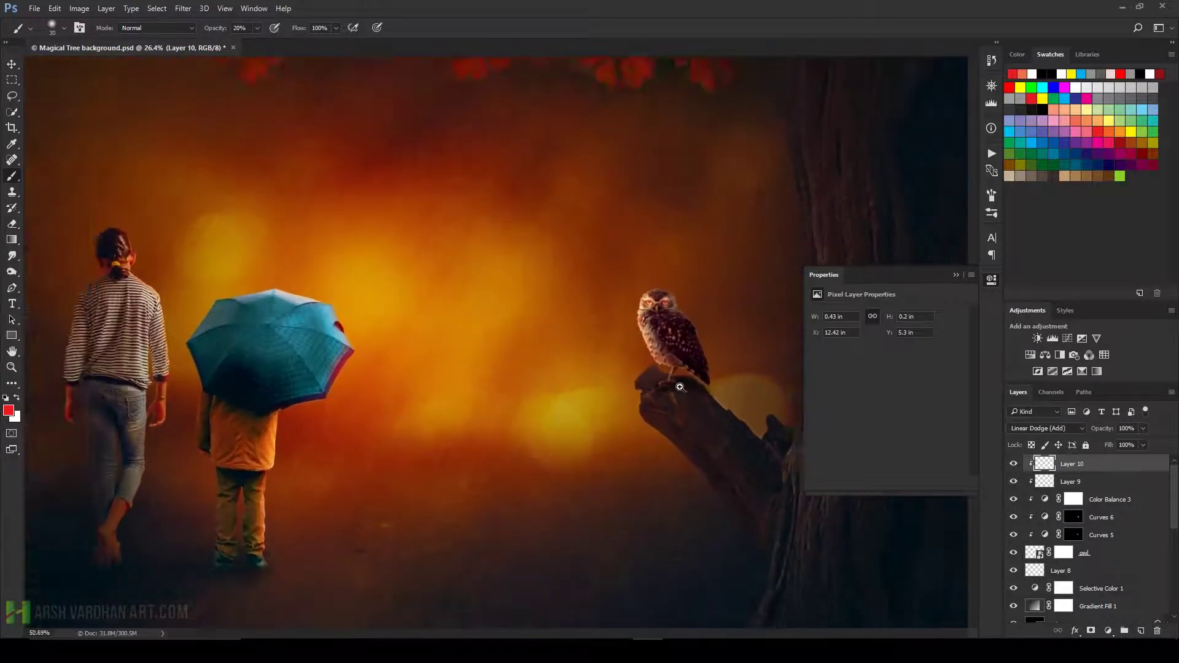
scroll(674, 393, down, 1)
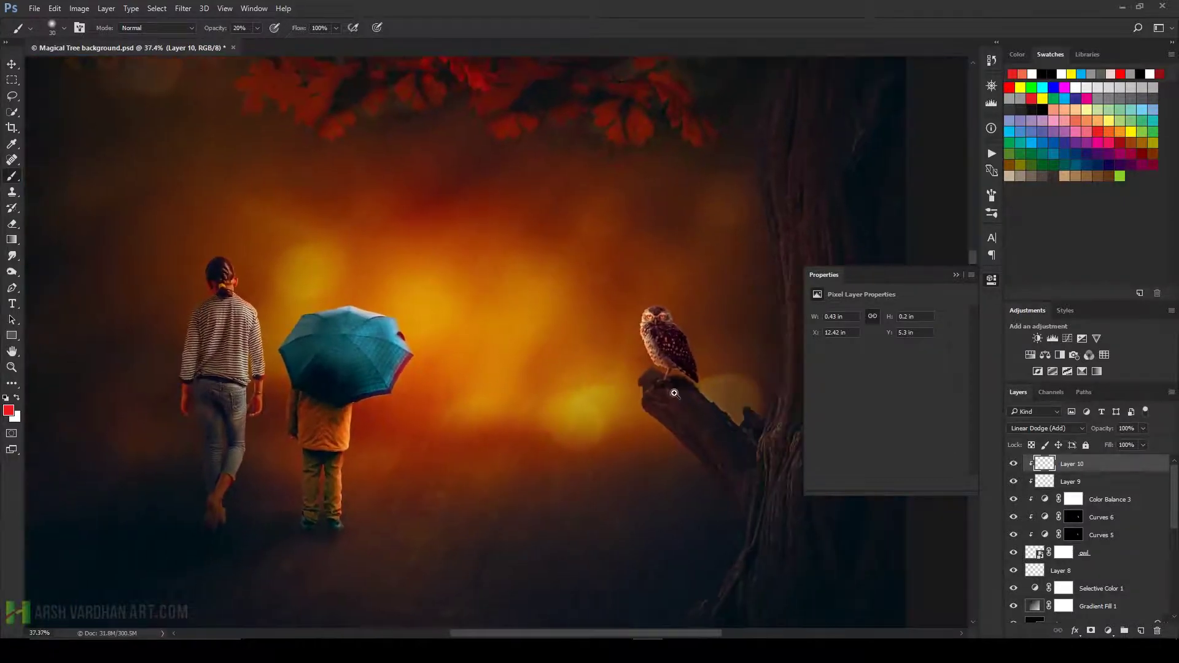
click(991, 280)
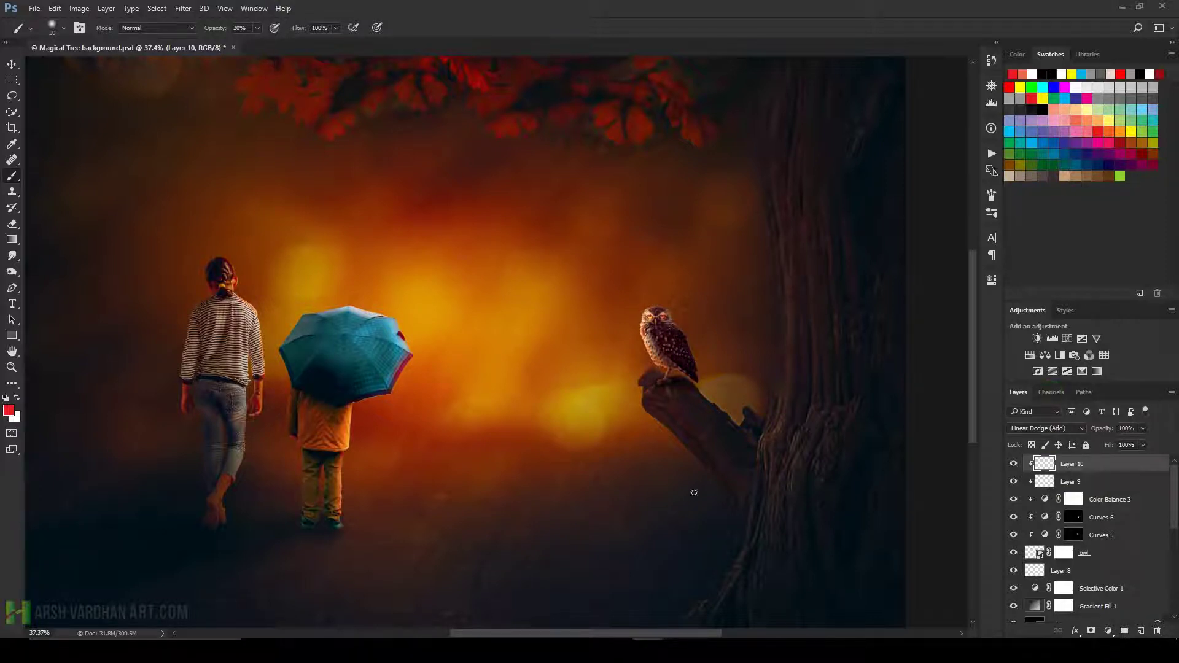
drag(573, 361, 559, 361)
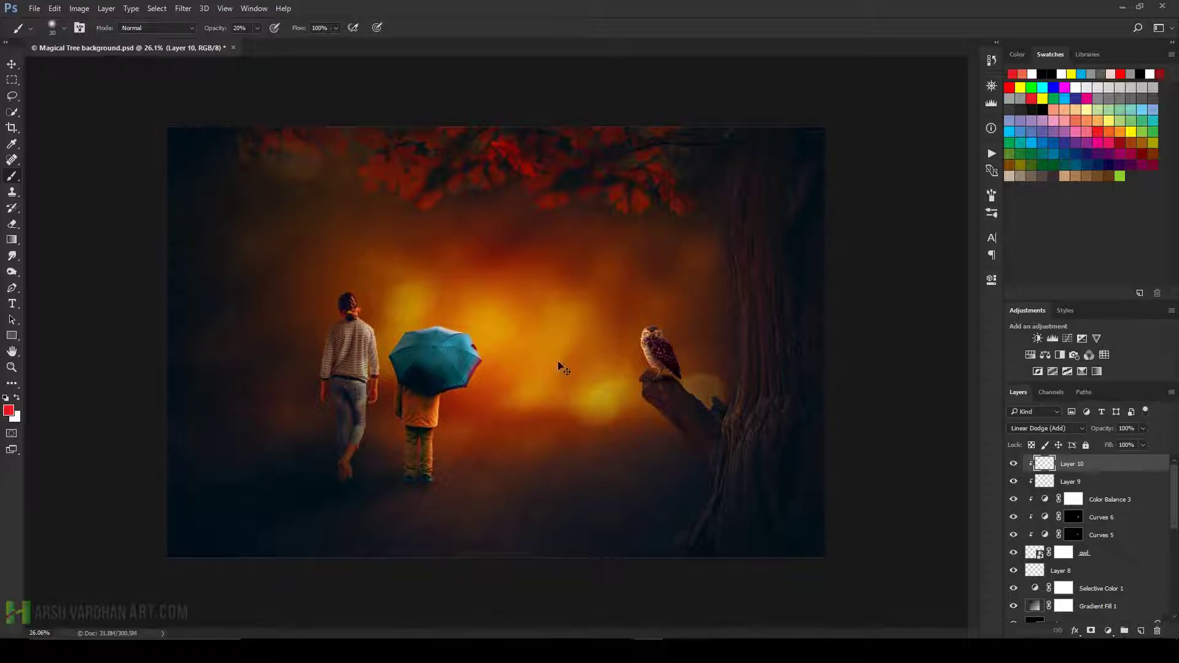
Set the rim light layer (Layer 9) to 75% opacity and save the document.
key(ctrl+s)
click(1050, 481)
drag(1143, 428, 1126, 447)
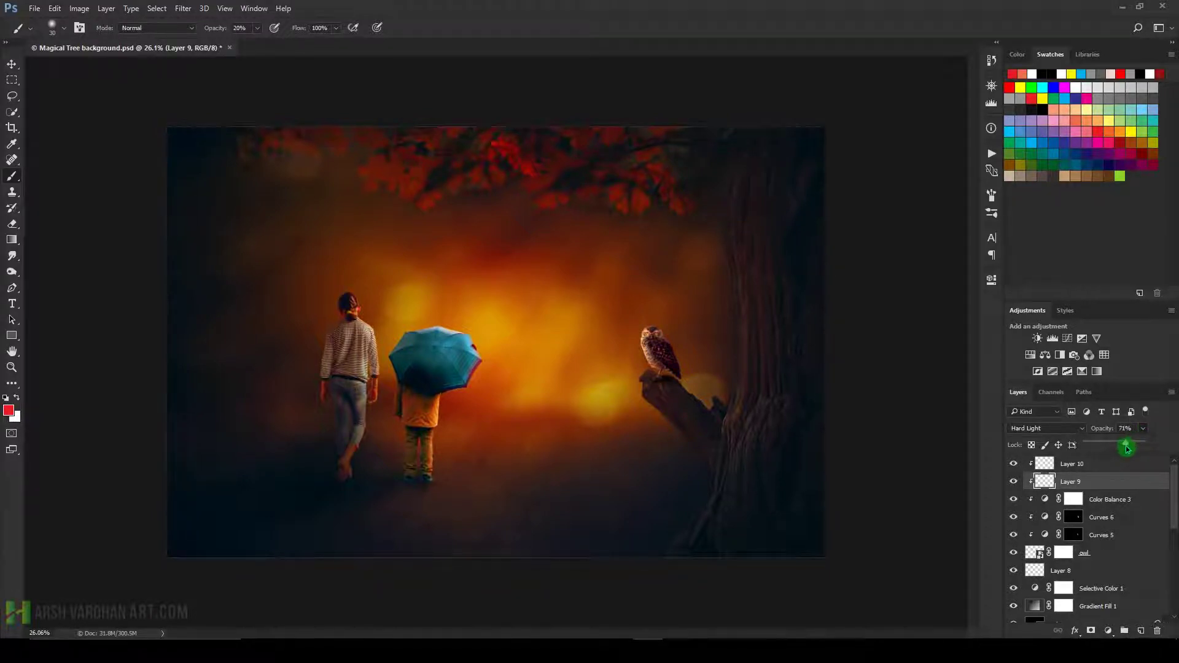
key(ctrl+s)
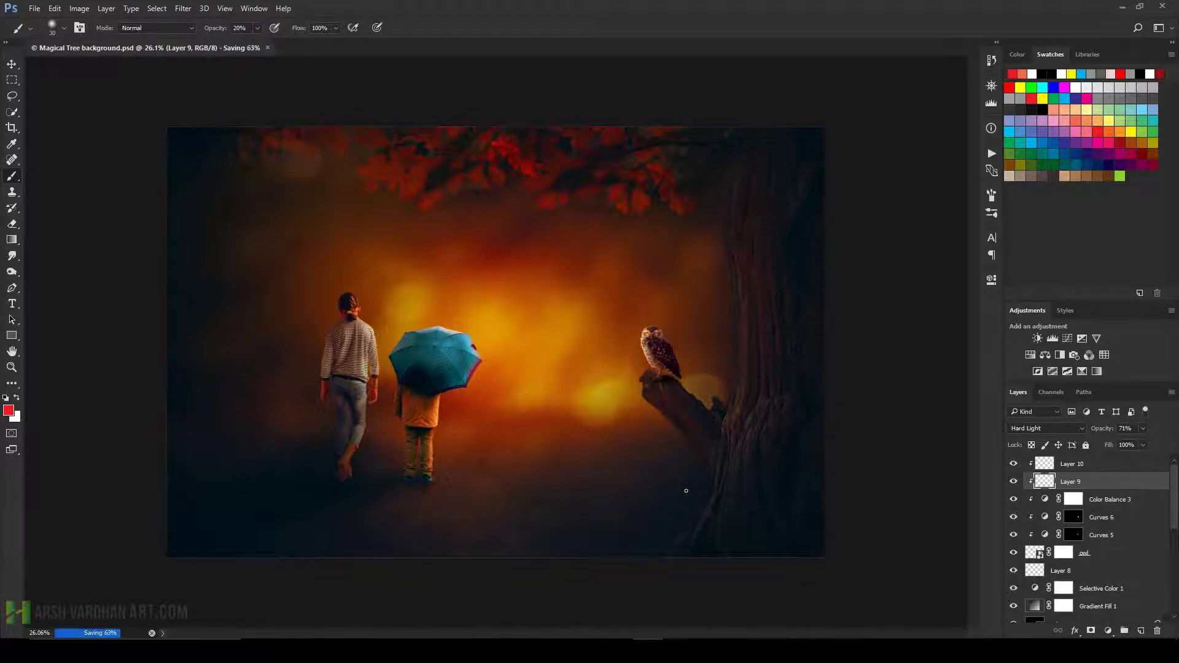
Group all the owl's layers into a group named 'owl' and save.
click(1055, 468)
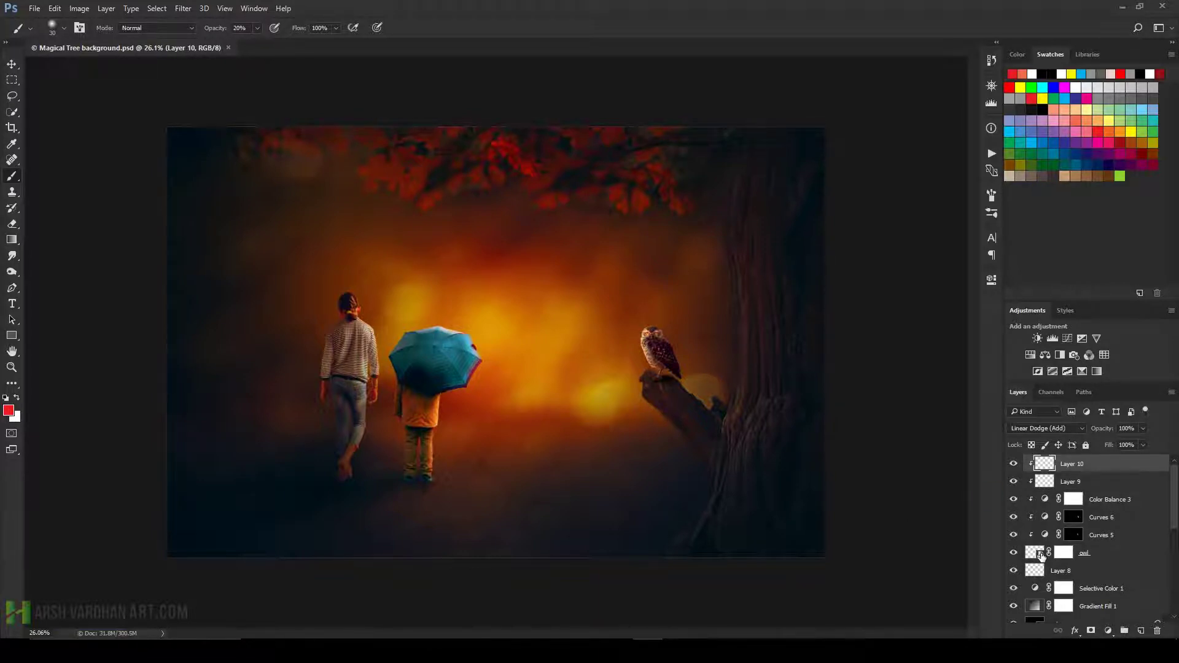
shift+click(1035, 570)
key(ctrl+g)
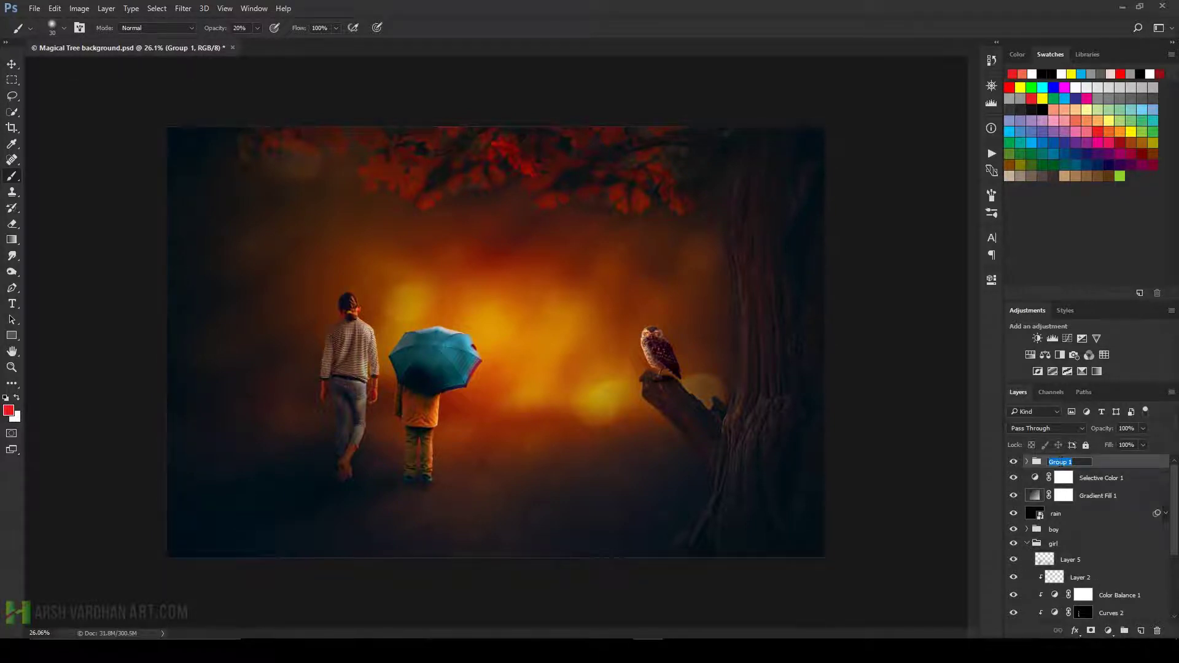
text(owl)
key(Return)
key(ctrl+s)
key(F8)
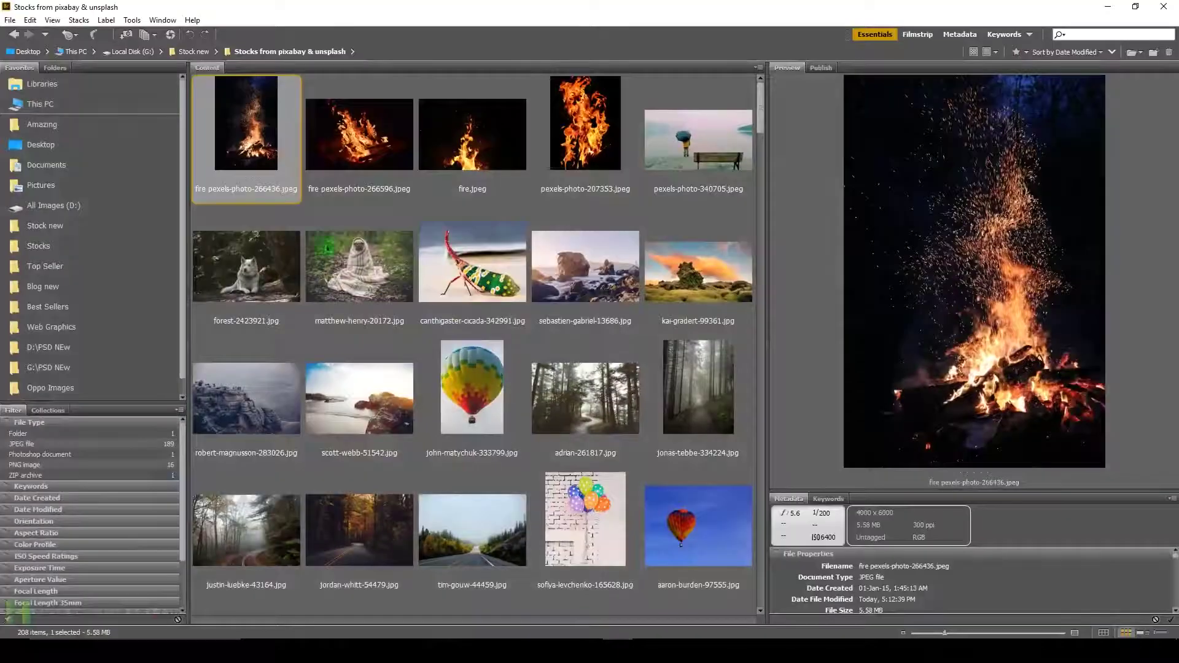
Place the campfire photo, scale it to about 45%, and move it down and right.
click(263, 143)
drag(263, 143, 637, 628)
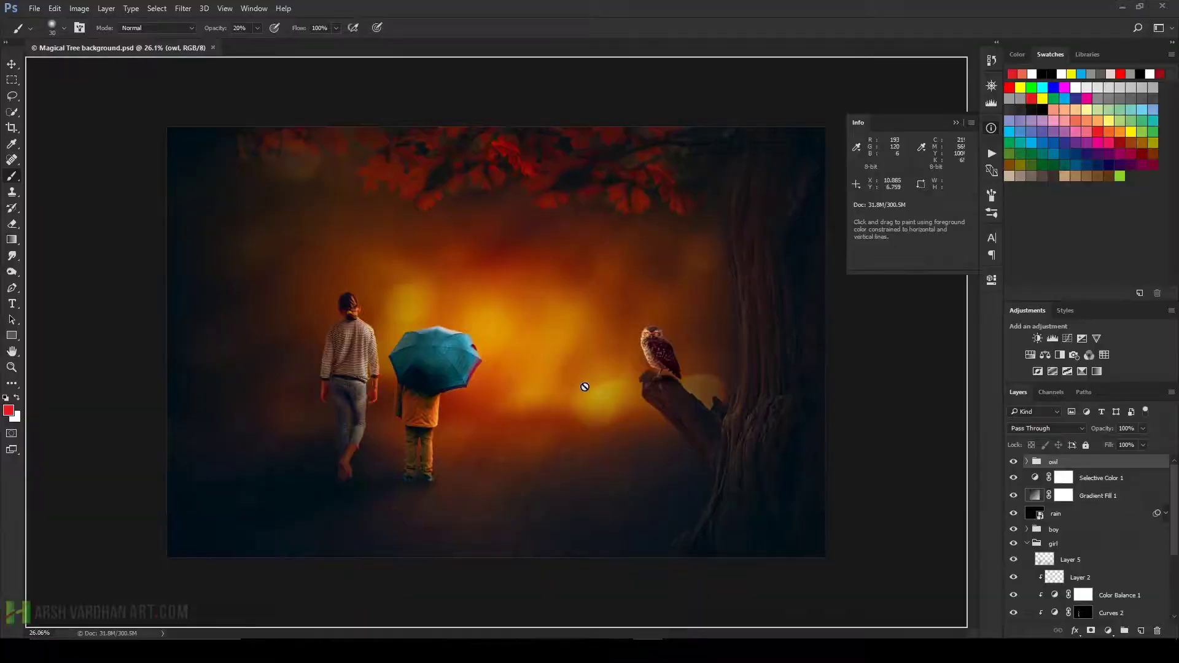
drag(636, 628, 583, 390)
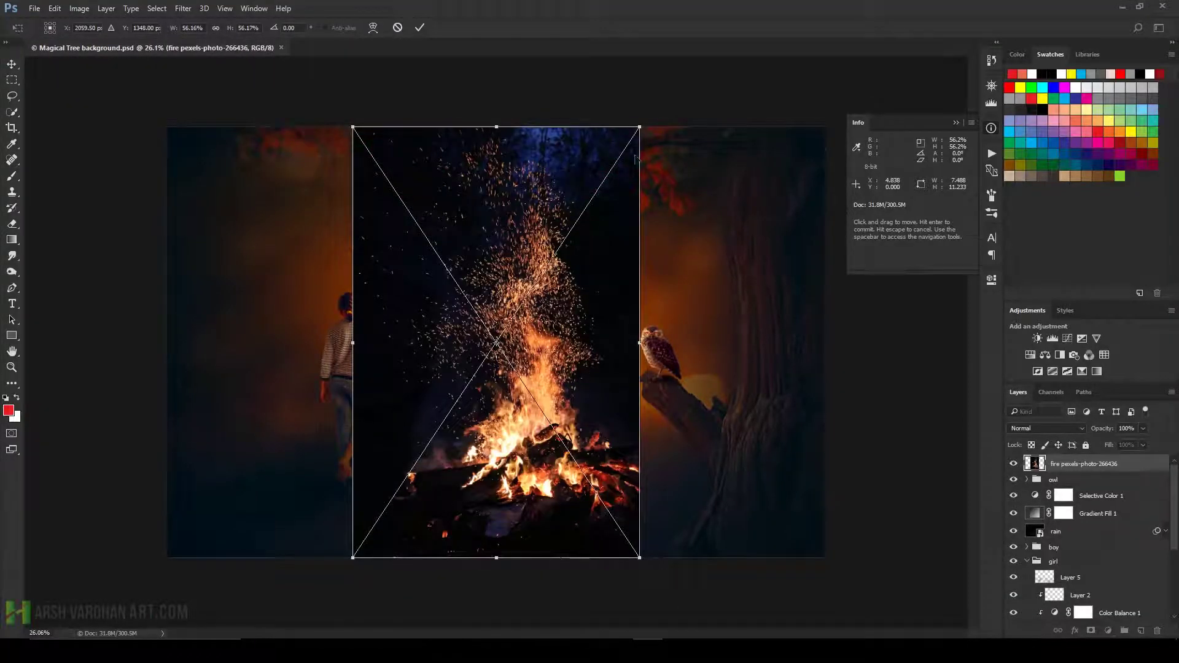
drag(639, 127, 610, 170)
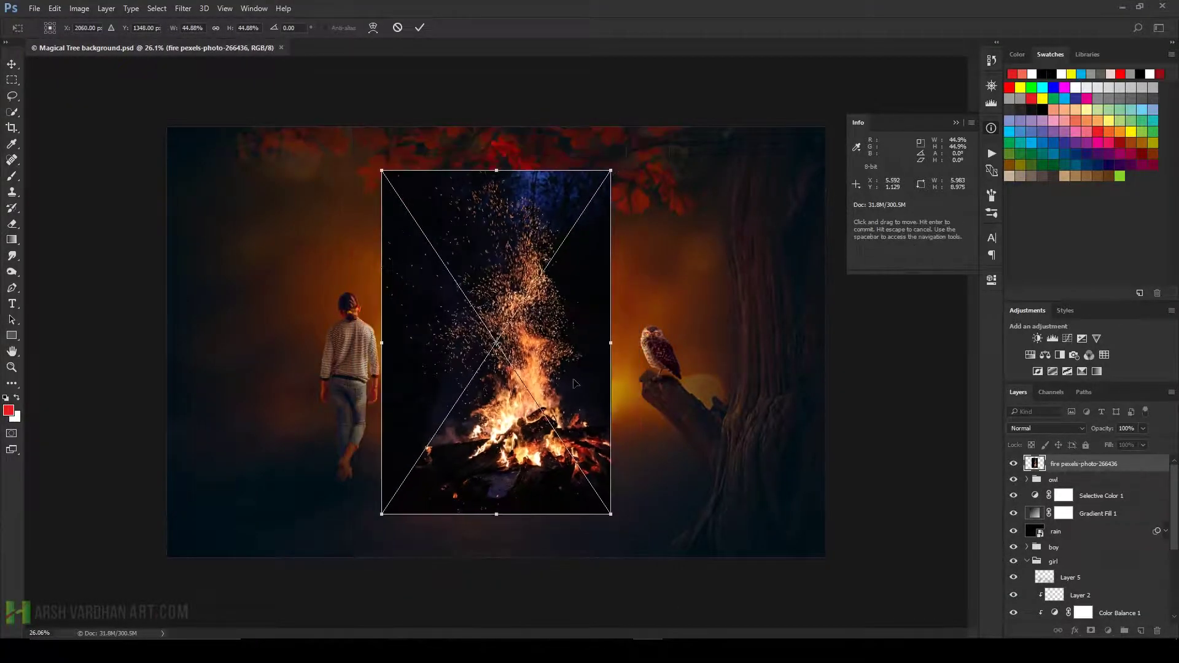
mouse_move(576, 384)
mouse_down()
mouse_move(618, 430)
mouse_move(597, 432)
mouse_up()
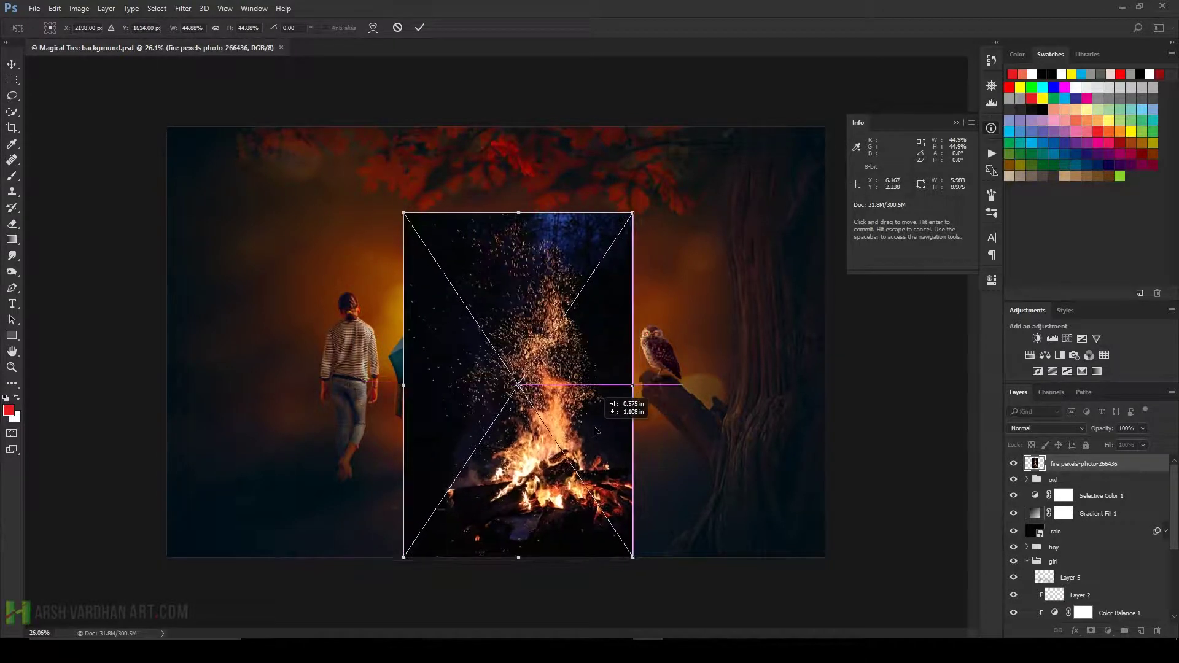
key(Return)
Set the fire layer to Screen so its black background vanishes, dismissing Hue/Saturation unchanged.
key(b)
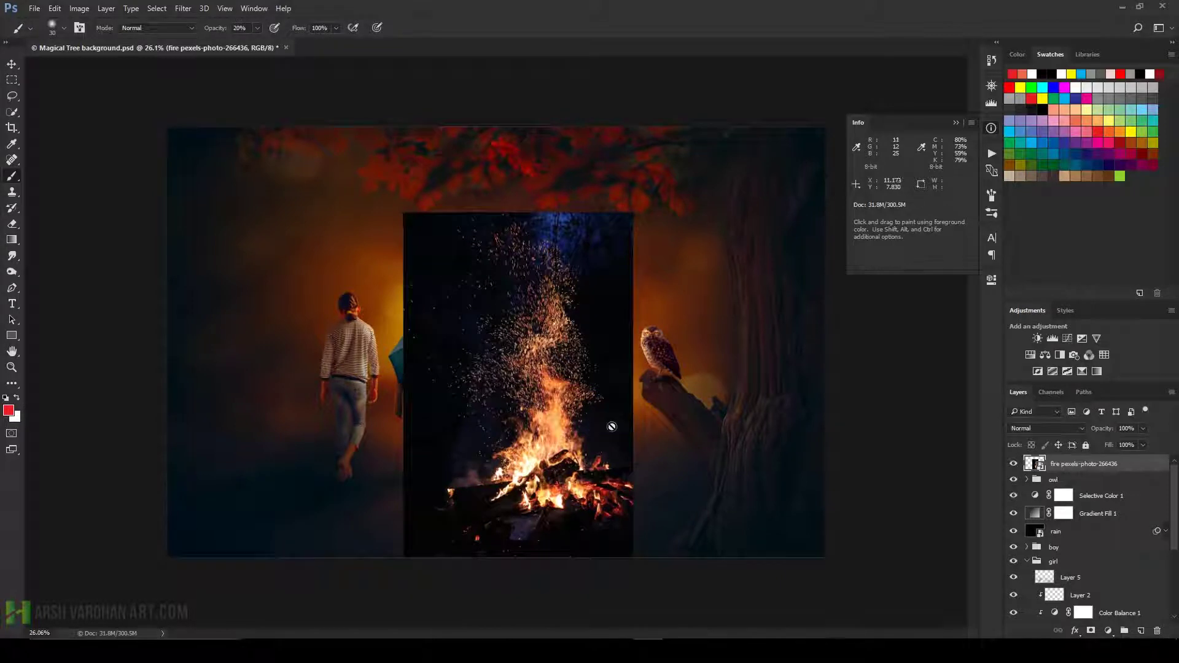
click(1071, 428)
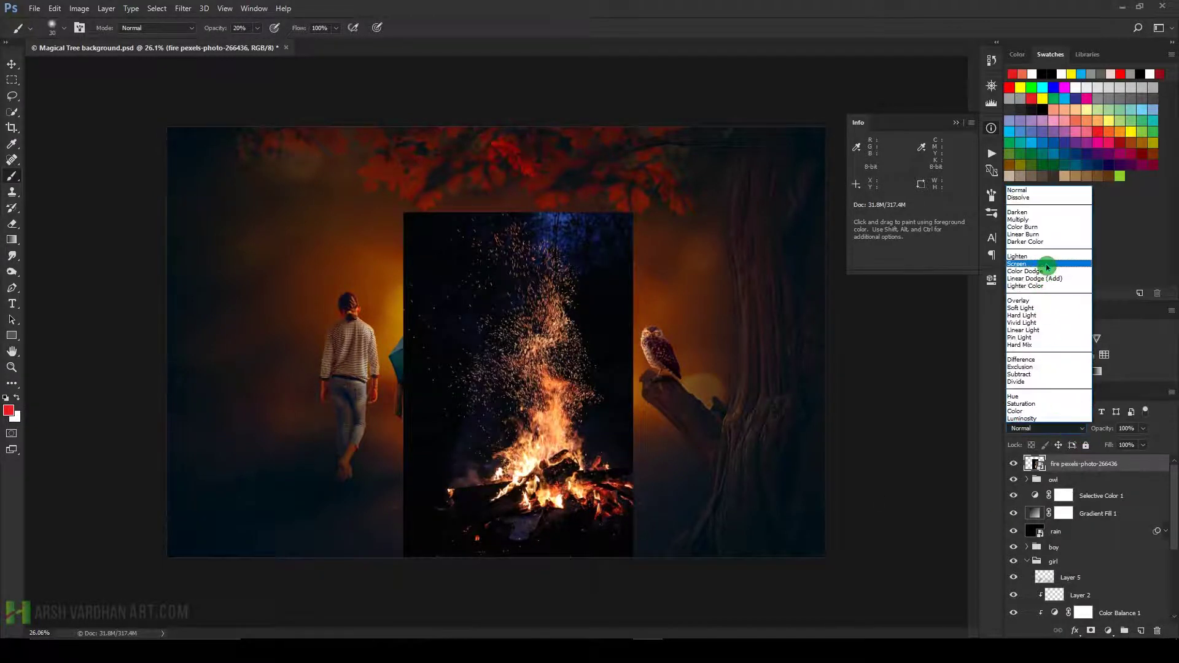
click(1047, 265)
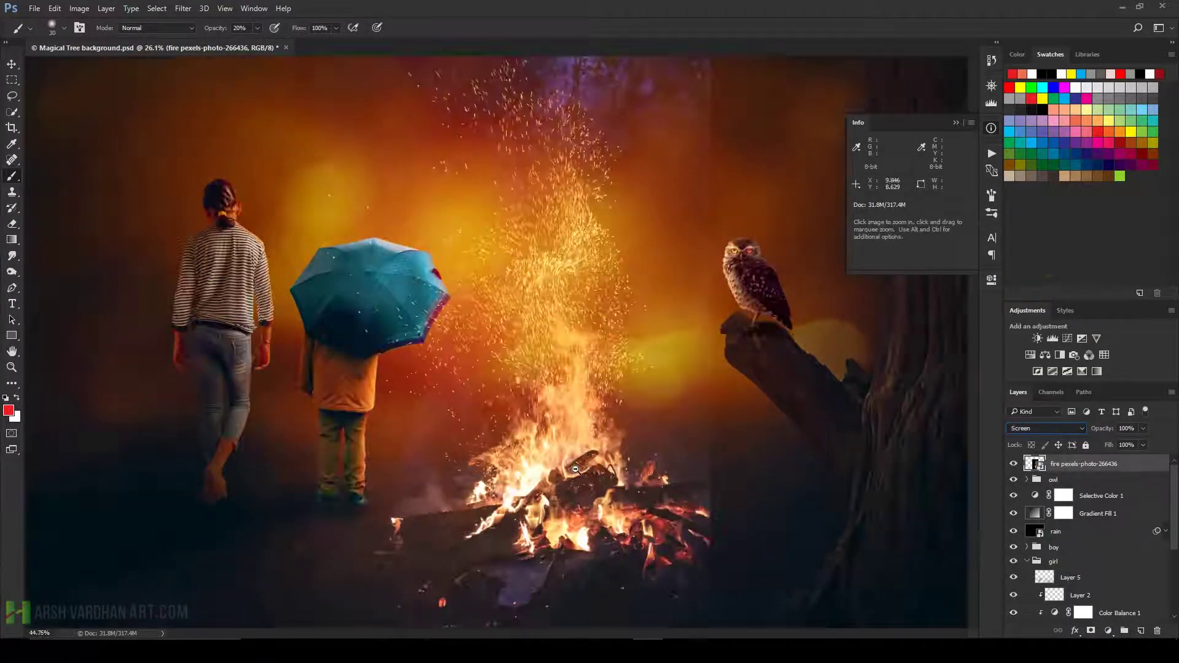
mouse_move(525, 451)
mouse_down()
mouse_move(582, 471)
mouse_move(559, 465)
mouse_up()
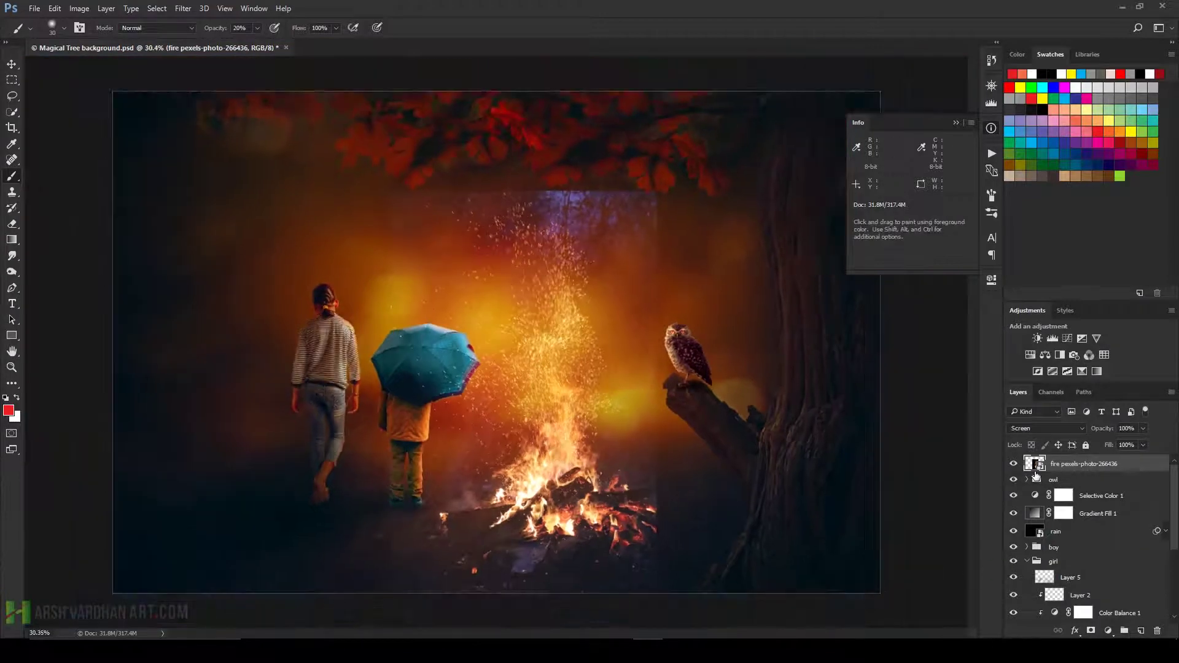
key(ctrl+u)
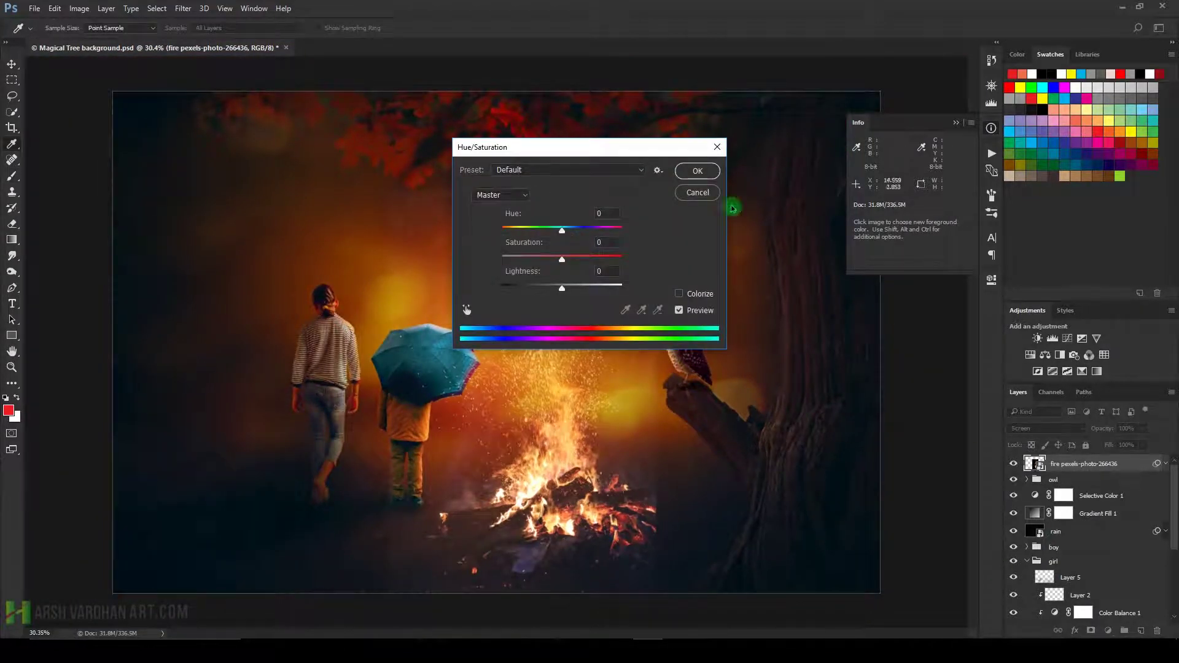
click(697, 194)
Apply Levels to the campfire layer with input black 103, adjusted midtone and white 236.
key(ctrl+l)
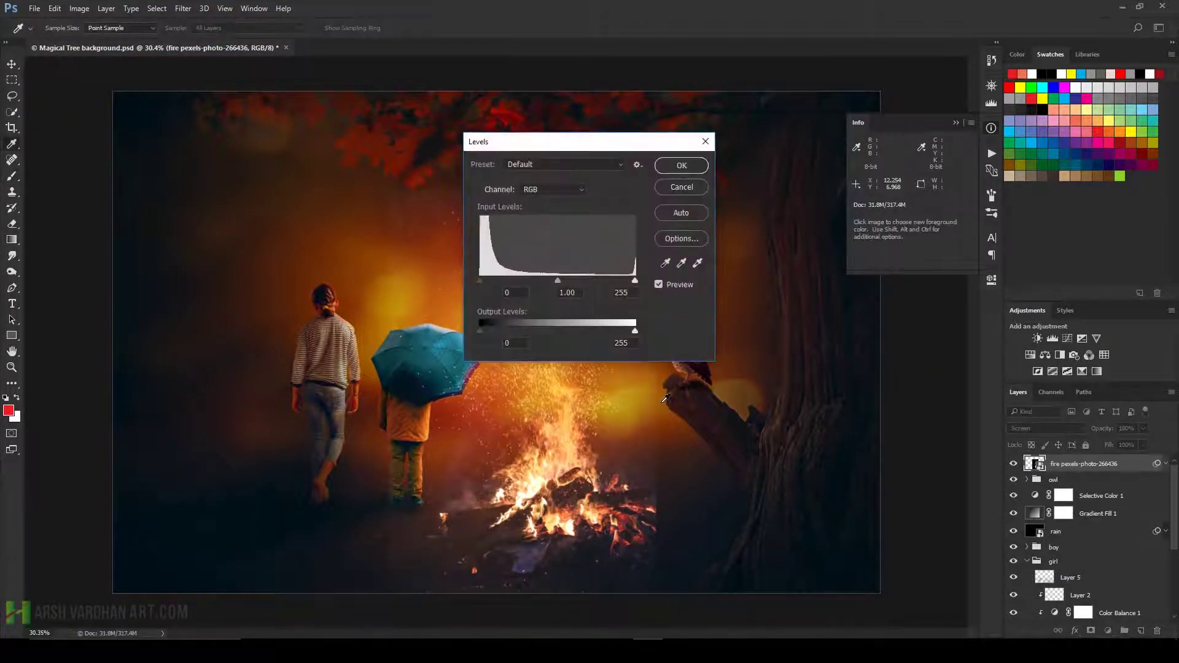
drag(602, 141, 833, 188)
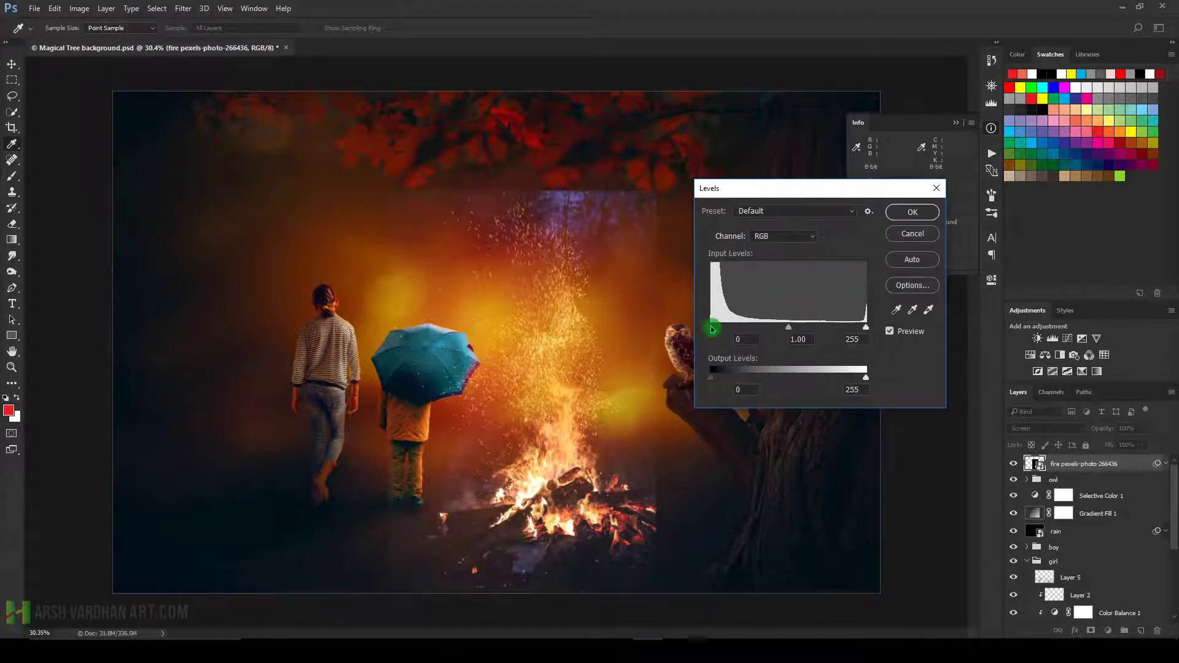
drag(711, 327, 749, 334)
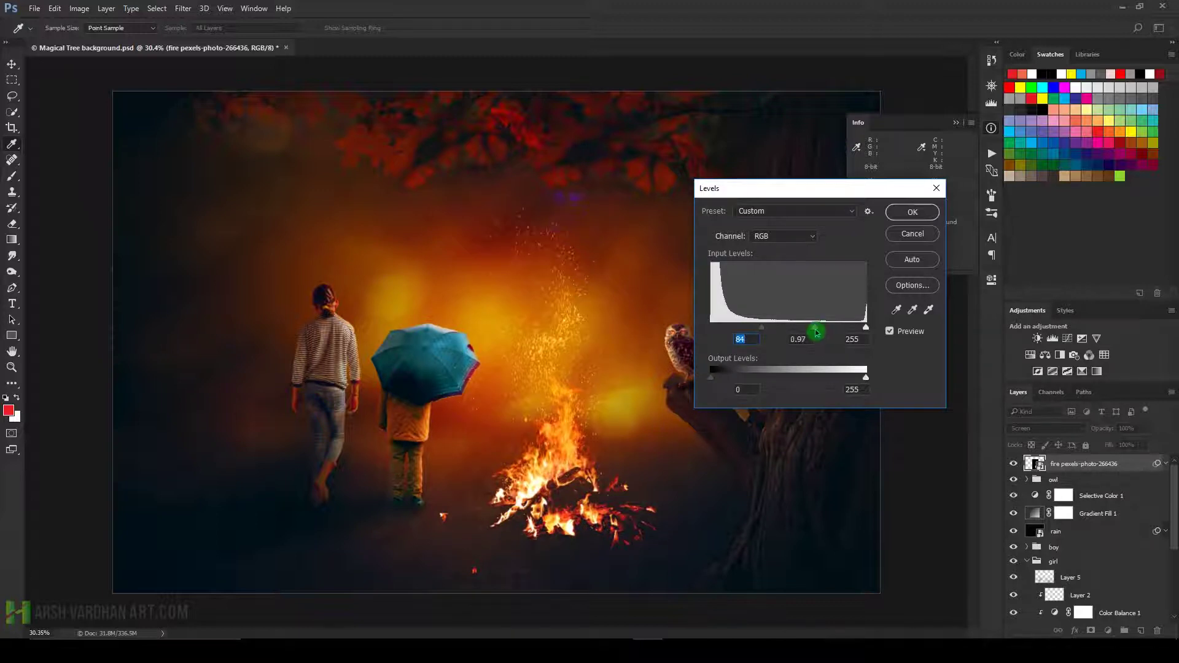
drag(815, 332, 799, 330)
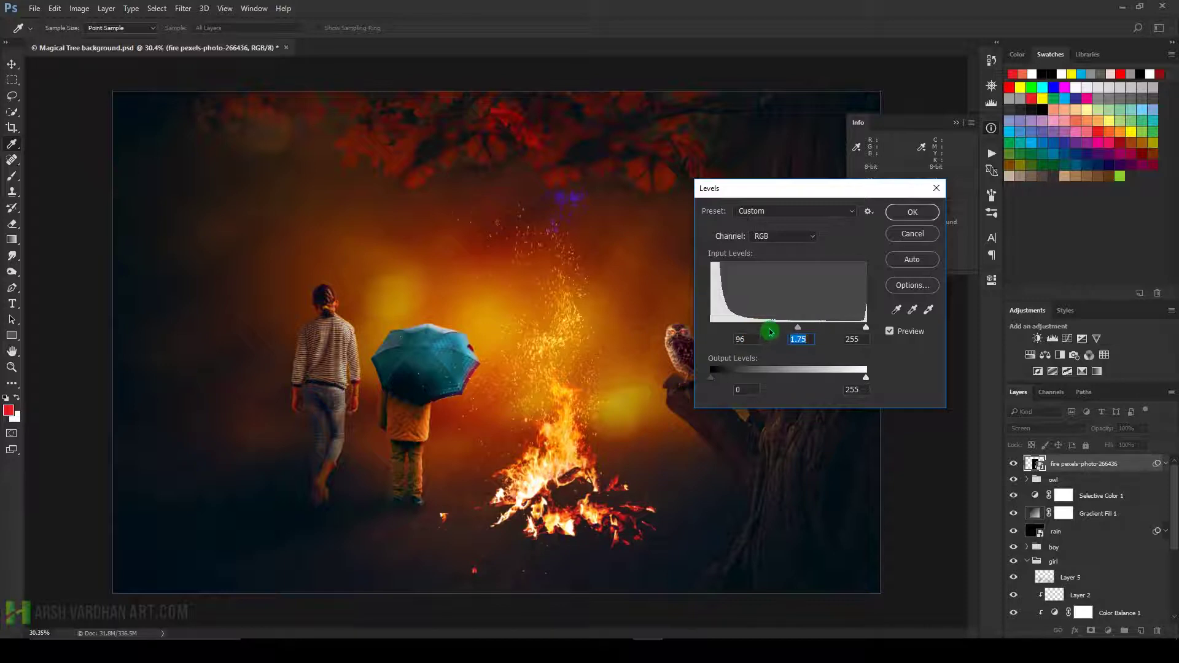
drag(762, 328, 775, 332)
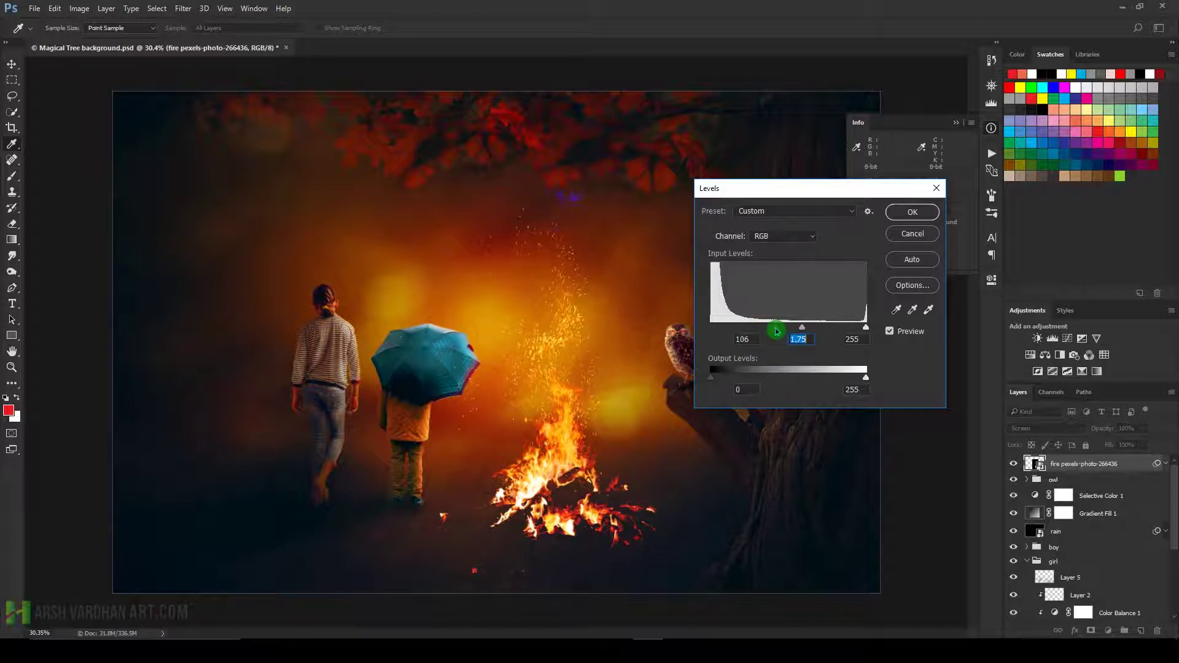
click(775, 331)
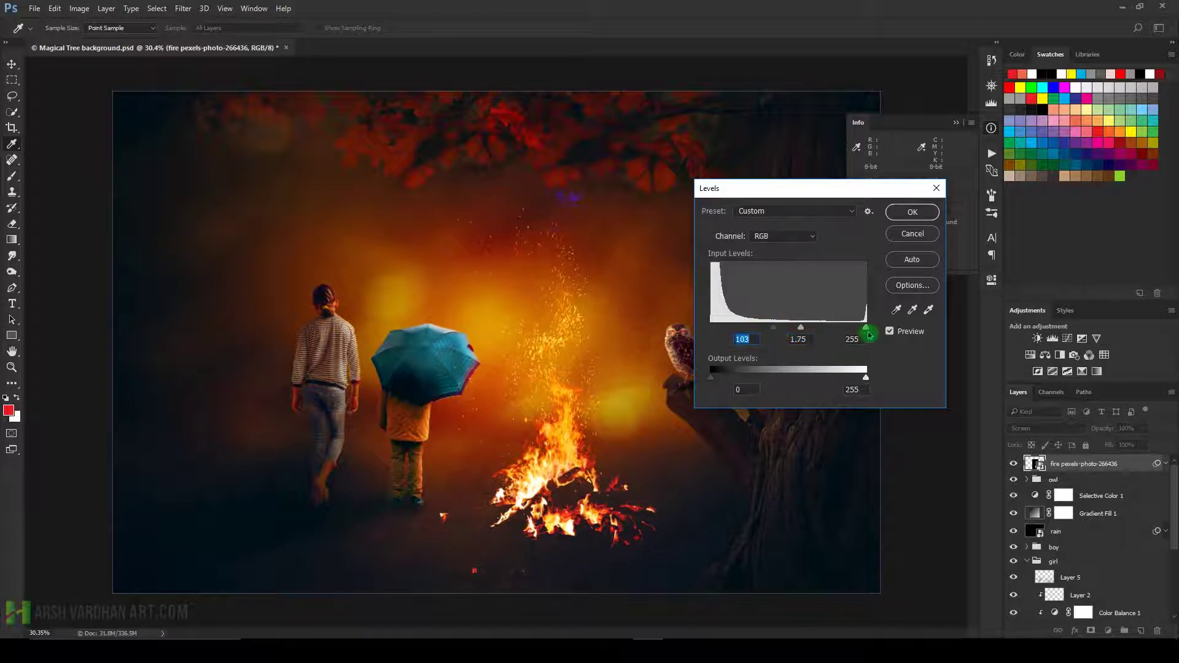
drag(868, 329, 804, 332)
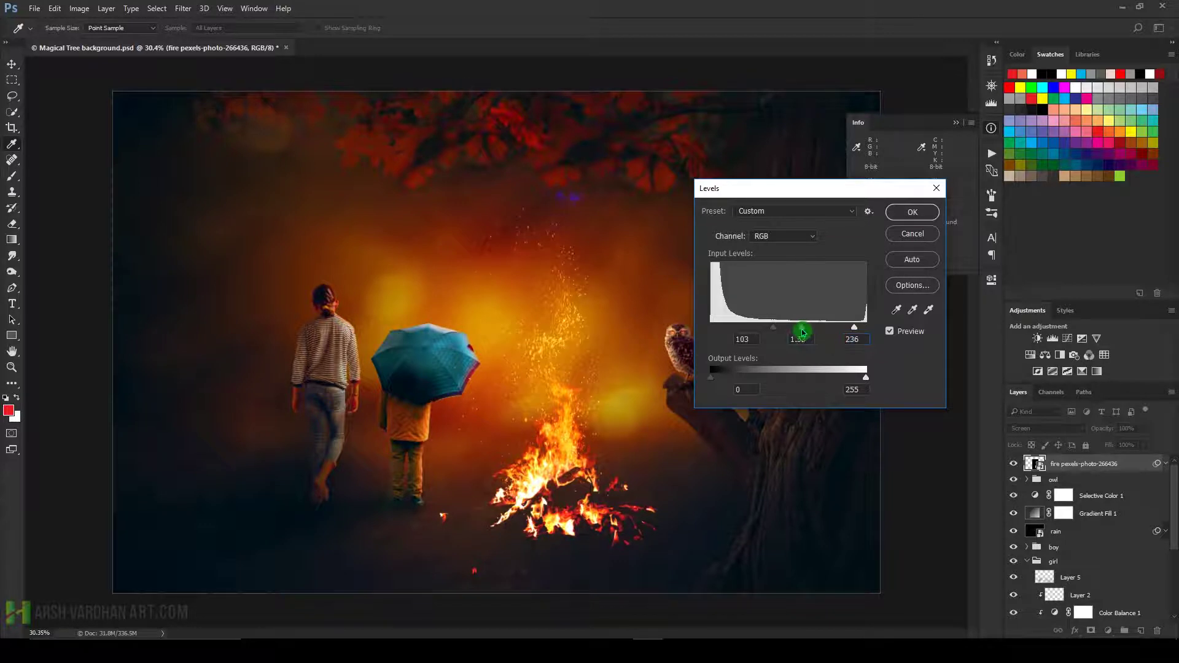
click(912, 212)
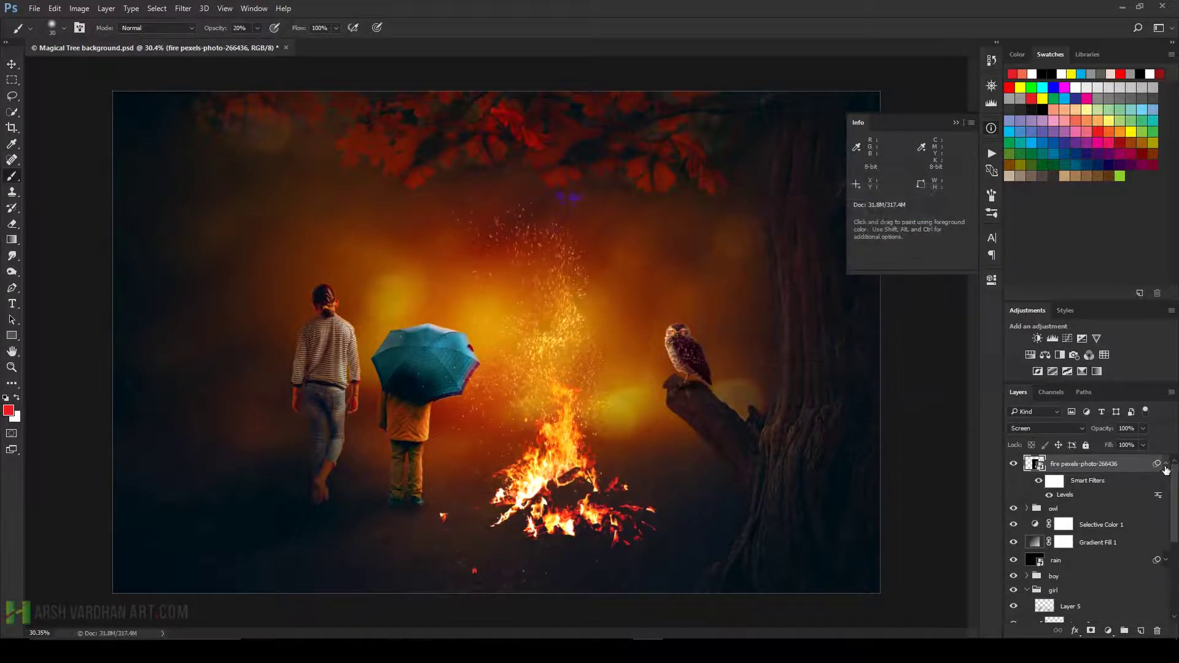
Mask the fire layer and paint out the stray patch above the sparks with a 300 px black brush.
click(1165, 468)
click(1090, 632)
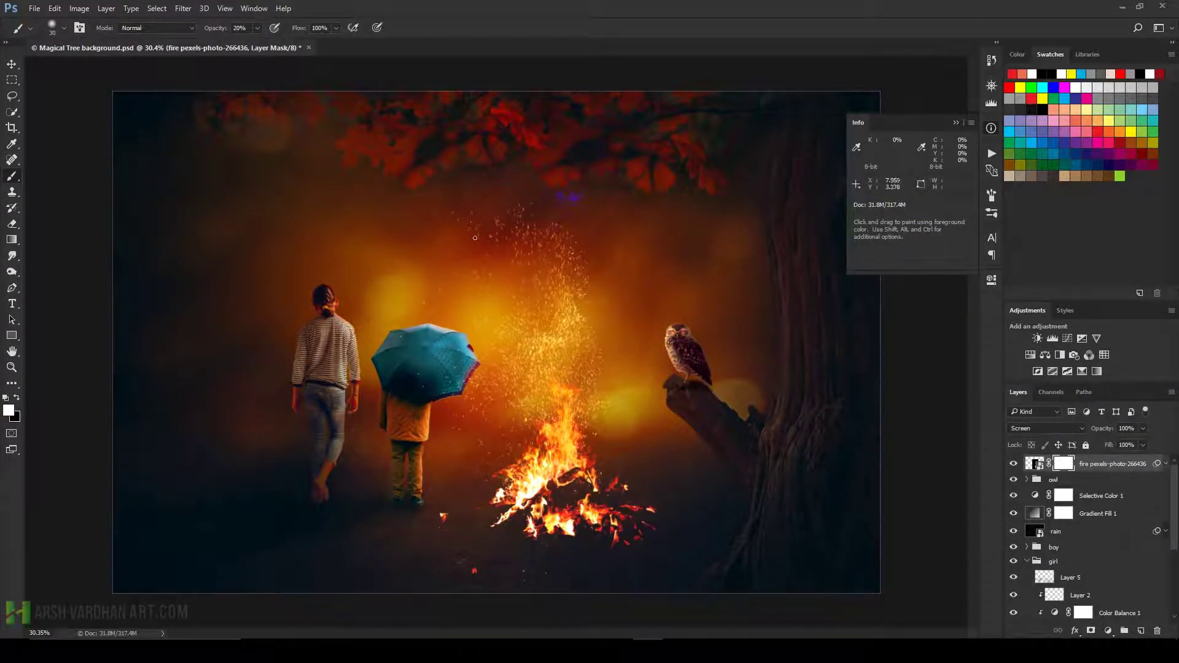
click(16, 398)
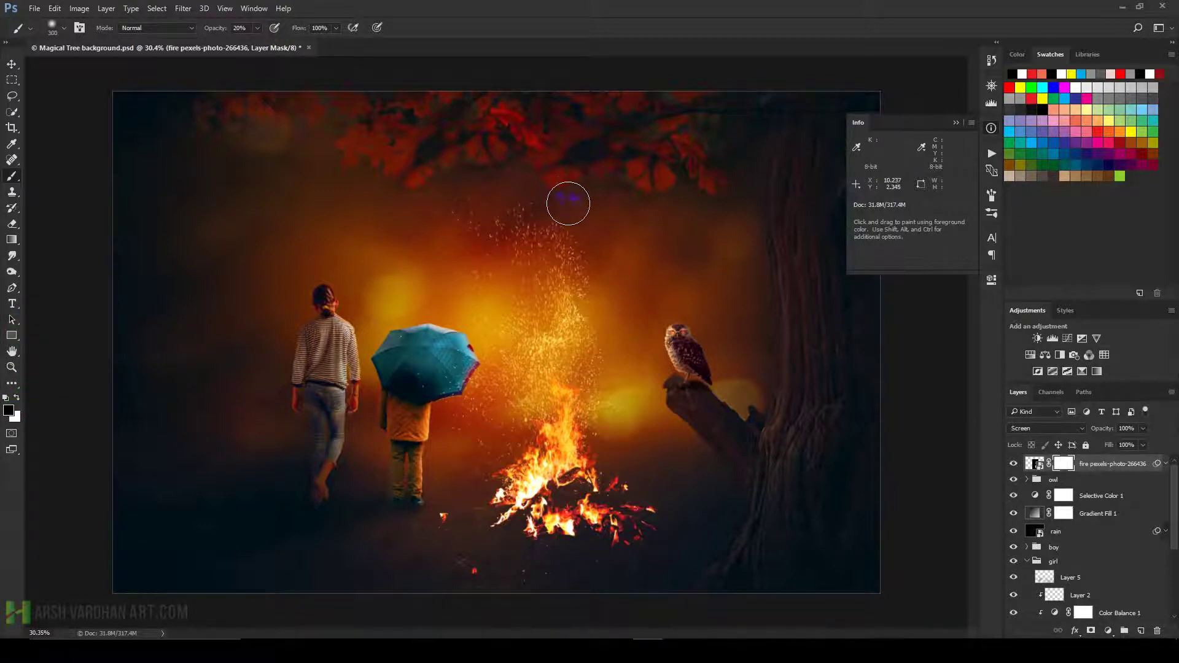
key(bracketright)
key(bracketright)
mouse_move(558, 175)
mouse_down()
mouse_move(585, 176)
mouse_move(606, 189)
mouse_move(563, 166)
mouse_move(603, 201)
mouse_up()
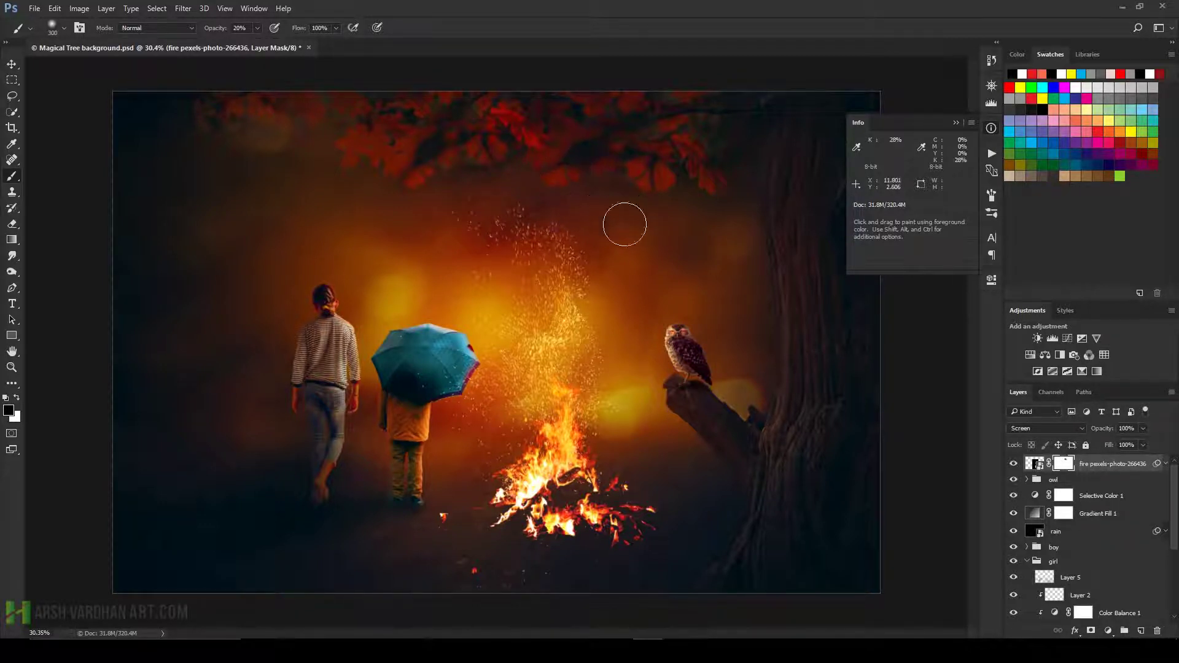
key(ctrl+space)
drag(610, 555, 468, 501)
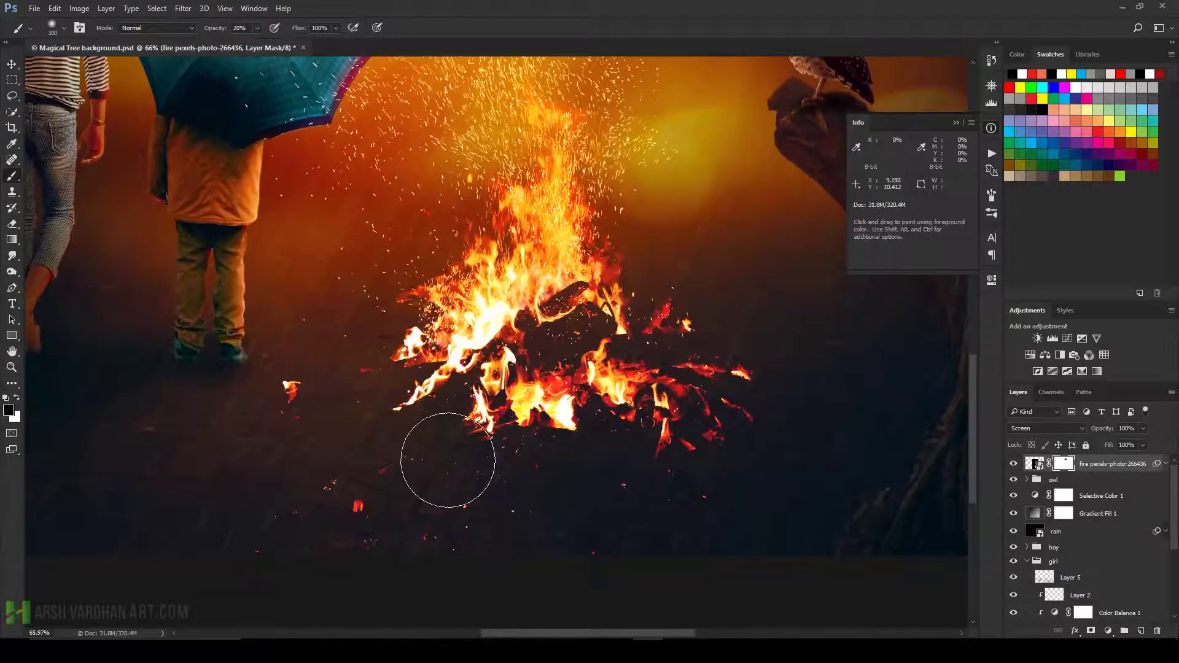
key(ctrl+space)
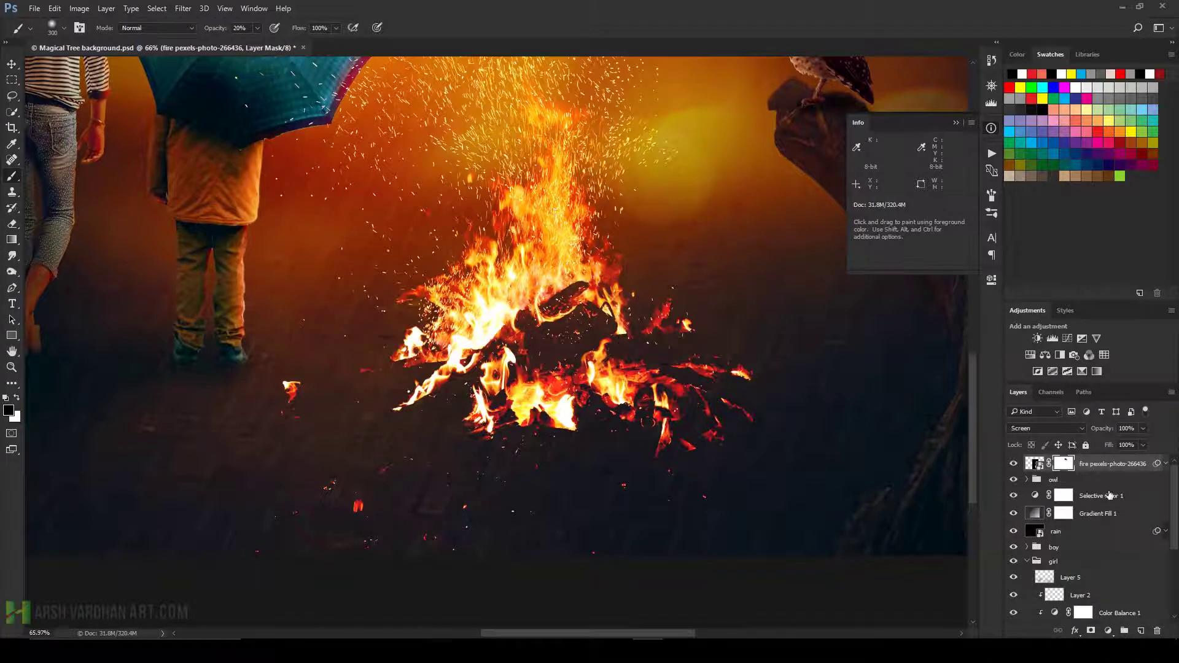
Convert the masked fire layer into a smart object.
right_click(1125, 470)
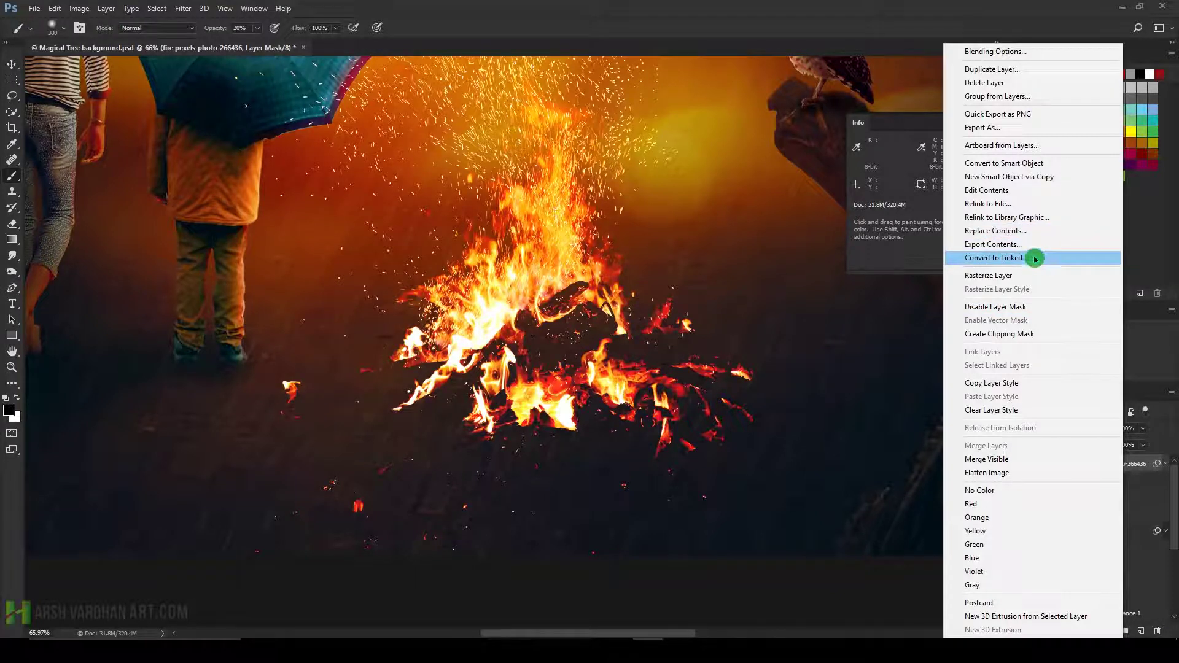
click(1042, 164)
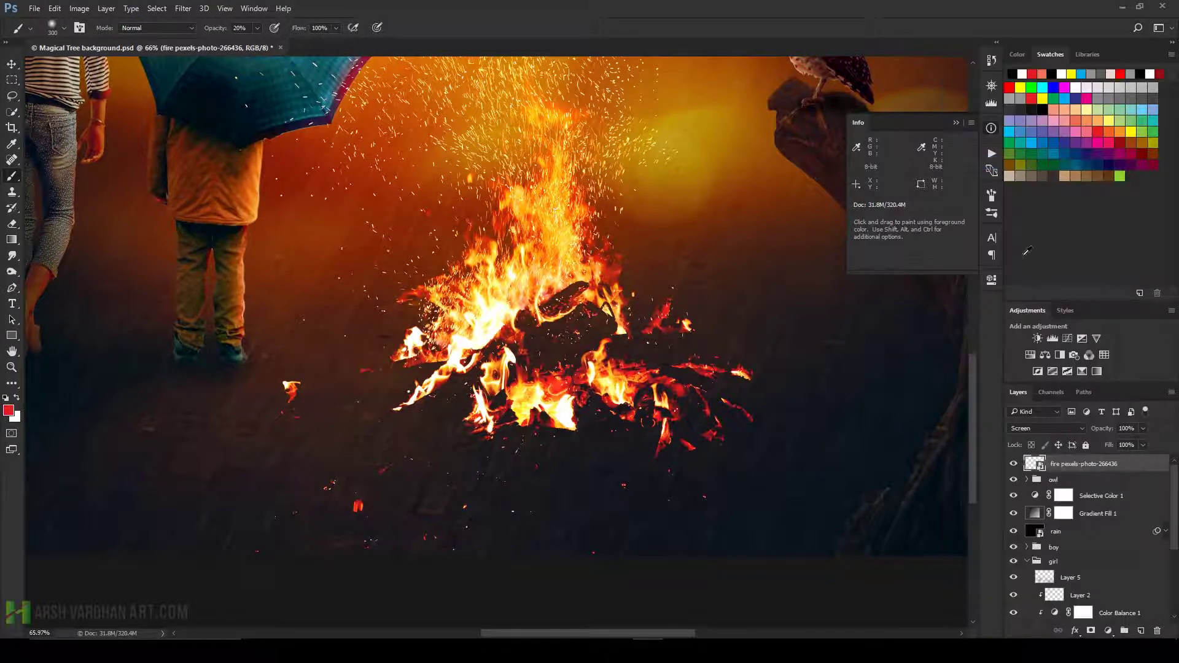
click(1013, 465)
scroll(487, 416, down, 2)
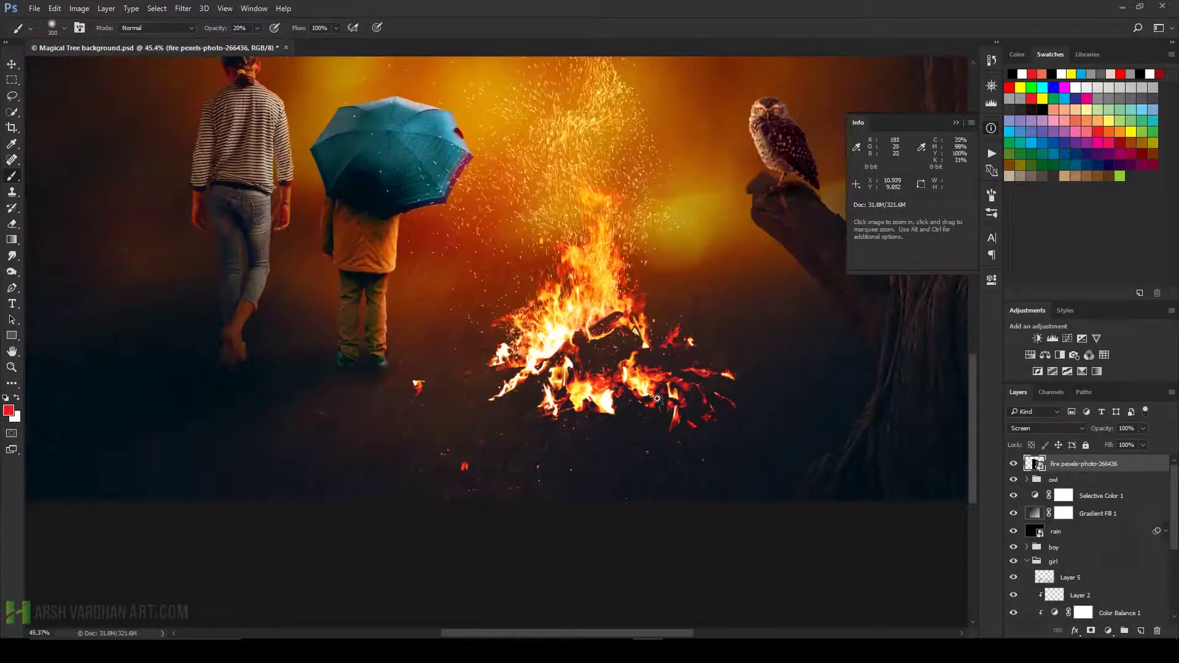
scroll(486, 415, down, 1)
scroll(486, 415, down, 2)
scroll(487, 415, up, 5)
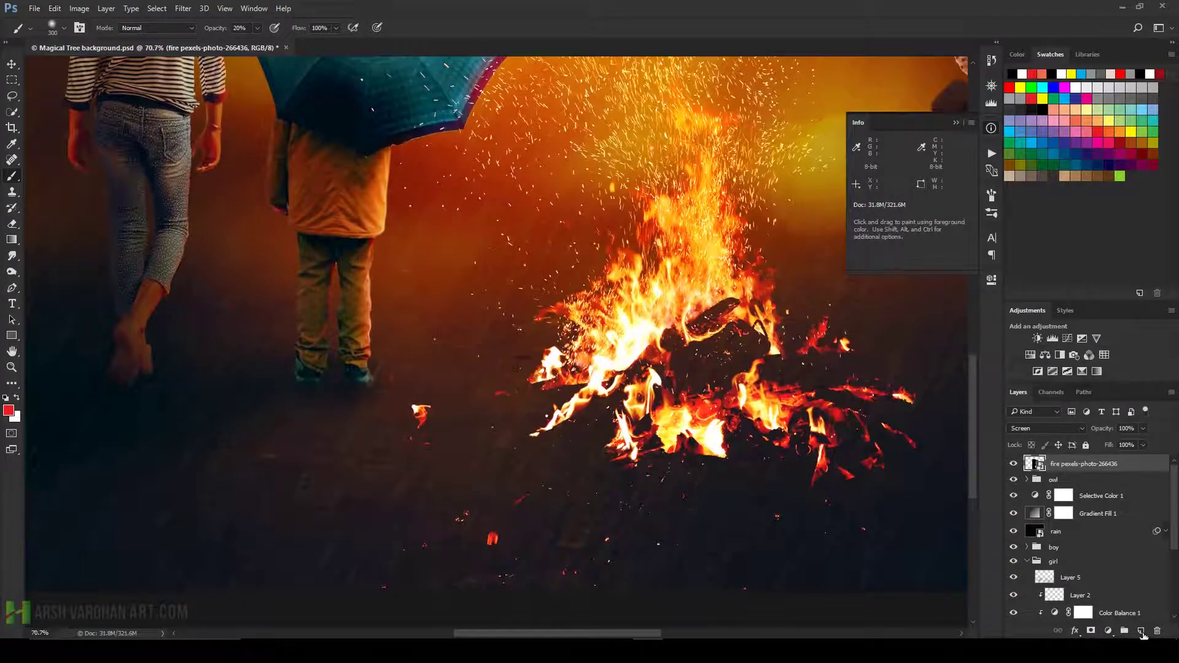
On new Layer 11, paint red over the fire's centre and blend it with Linear Dodge (Add).
click(1141, 631)
mouse_move(694, 424)
mouse_down()
mouse_move(716, 373)
mouse_move(755, 425)
mouse_up()
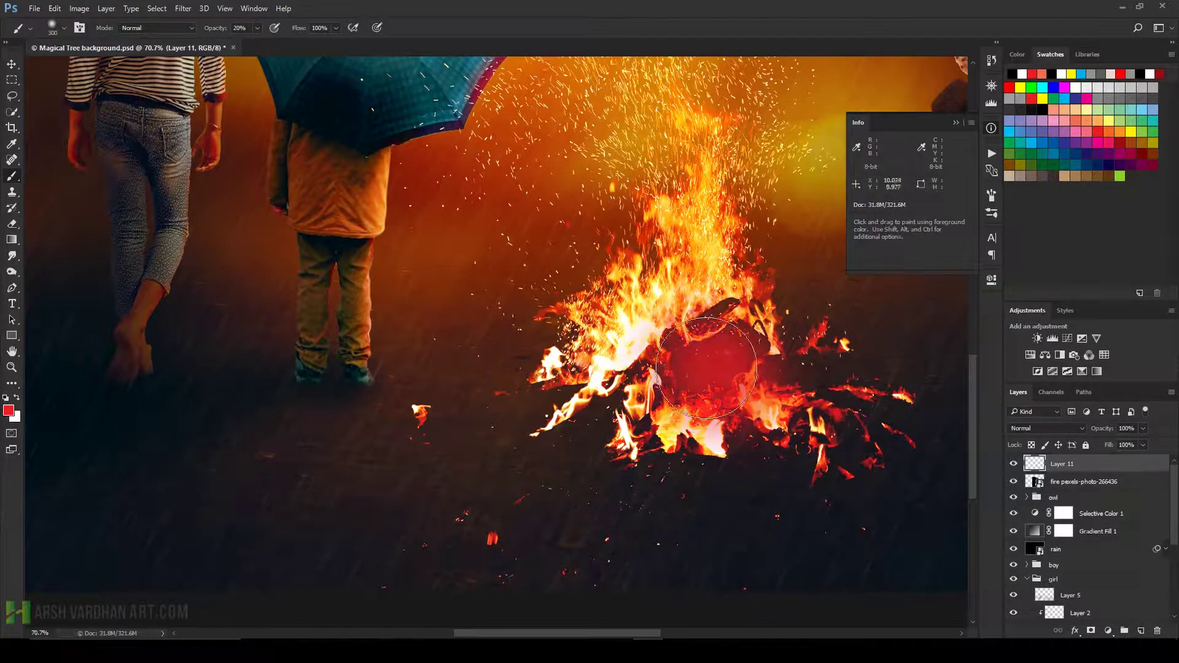
drag(632, 407, 737, 442)
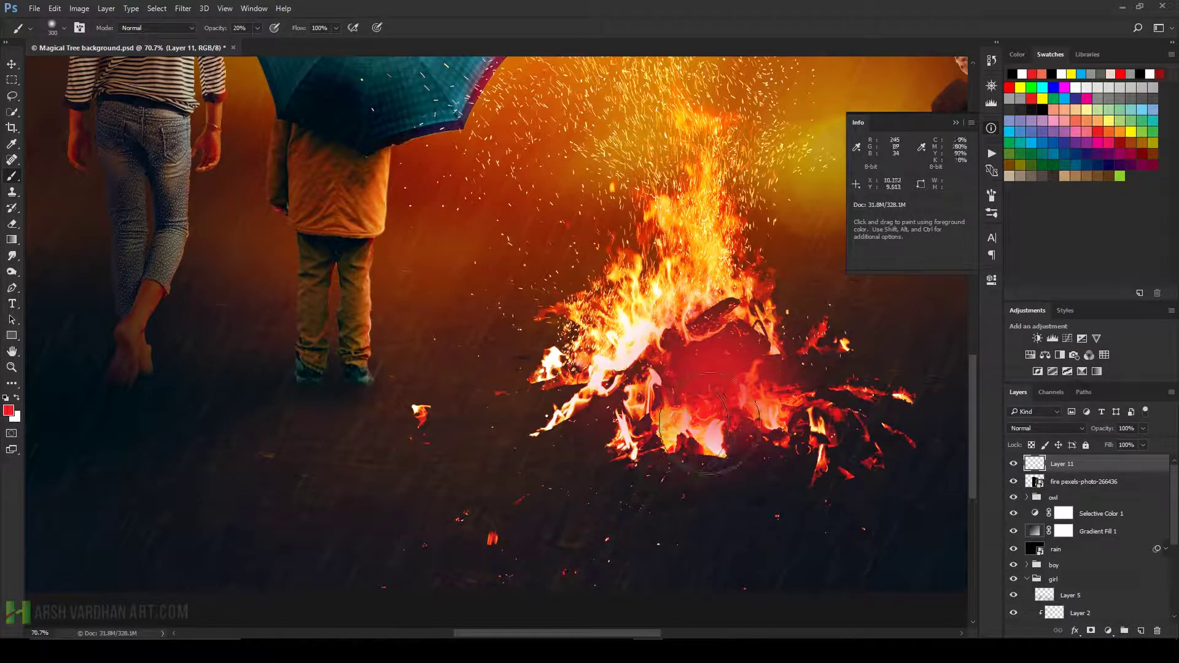
click(1044, 428)
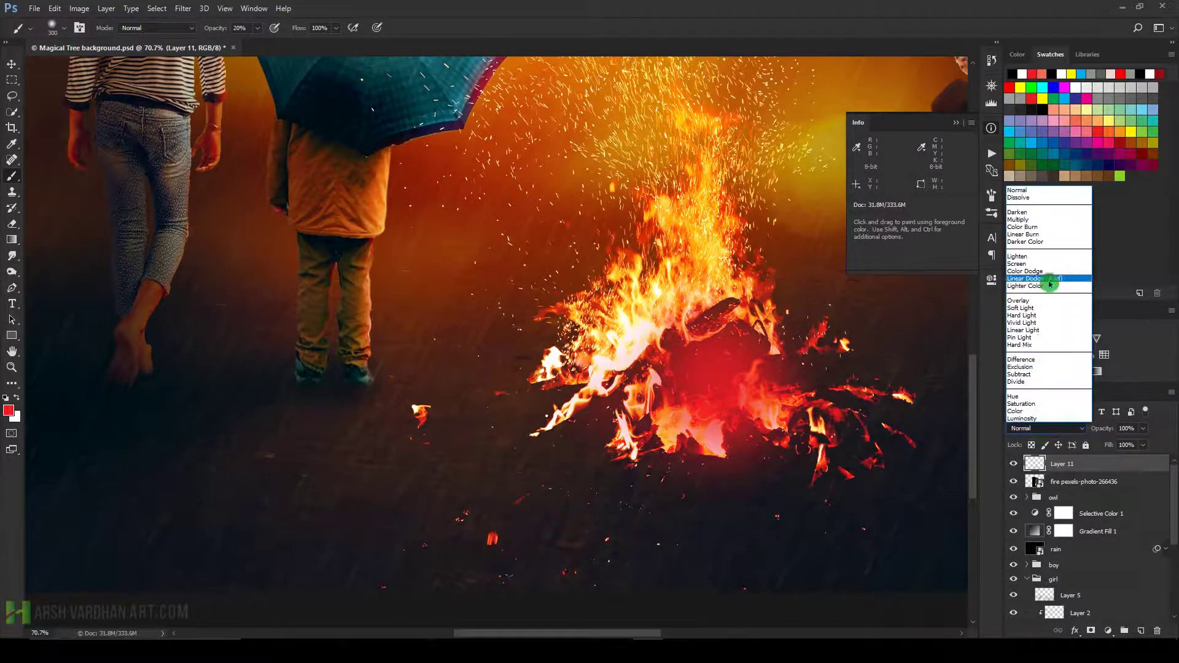
click(1050, 279)
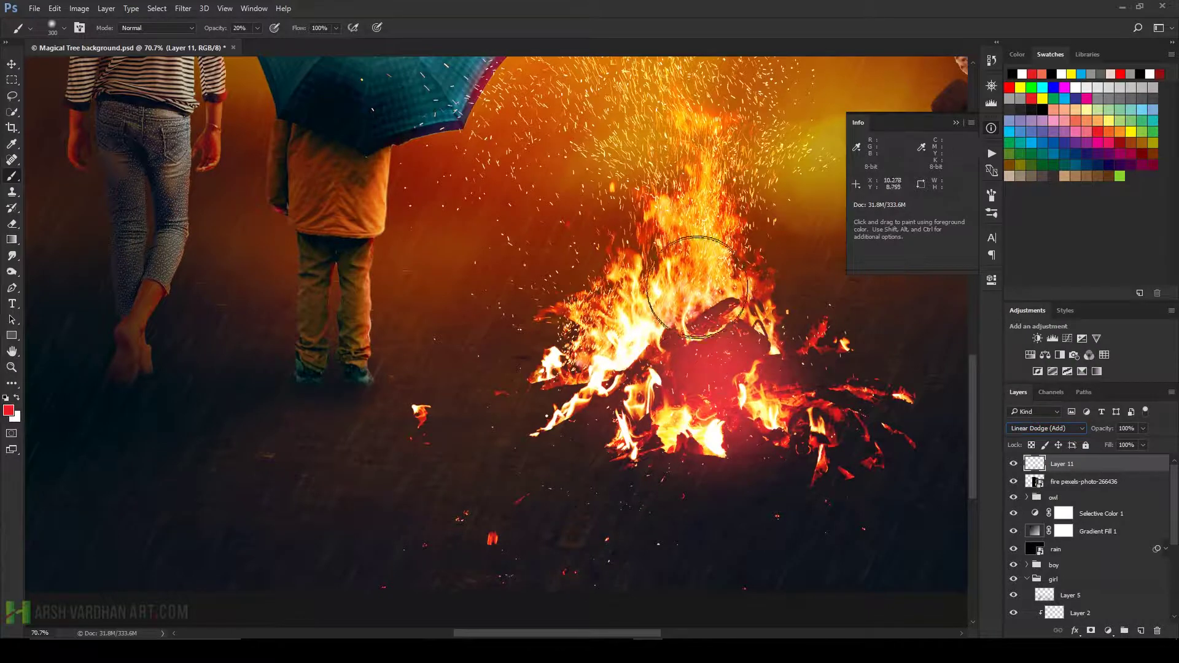
key(ctrl+space)
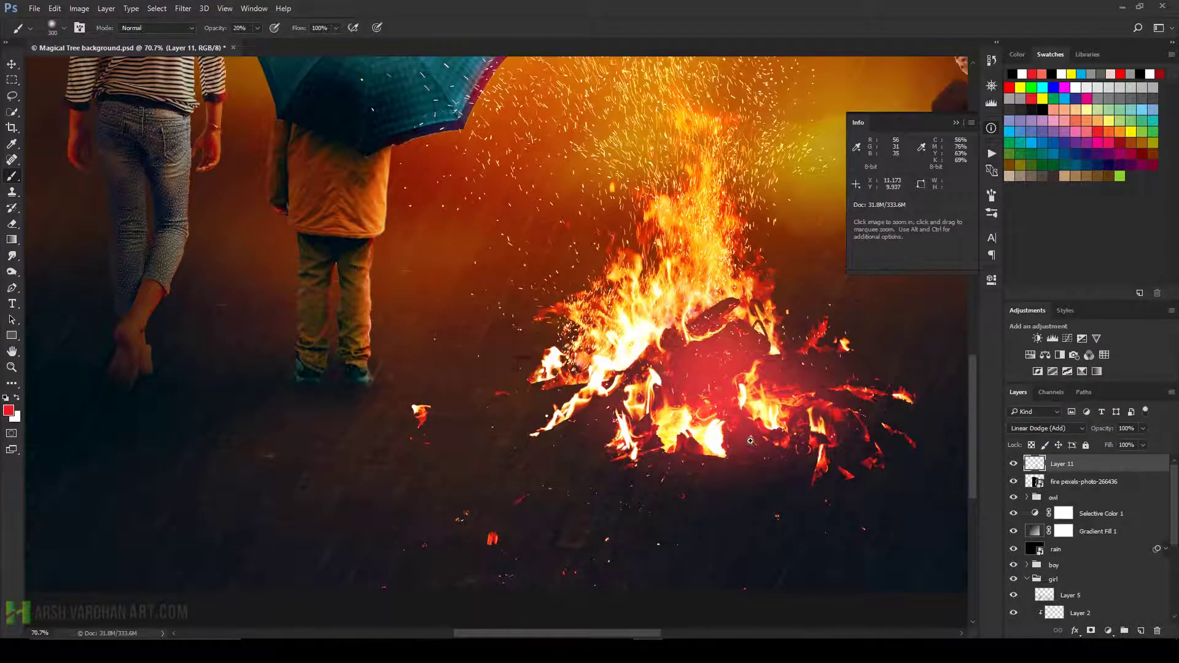
drag(797, 418, 541, 443)
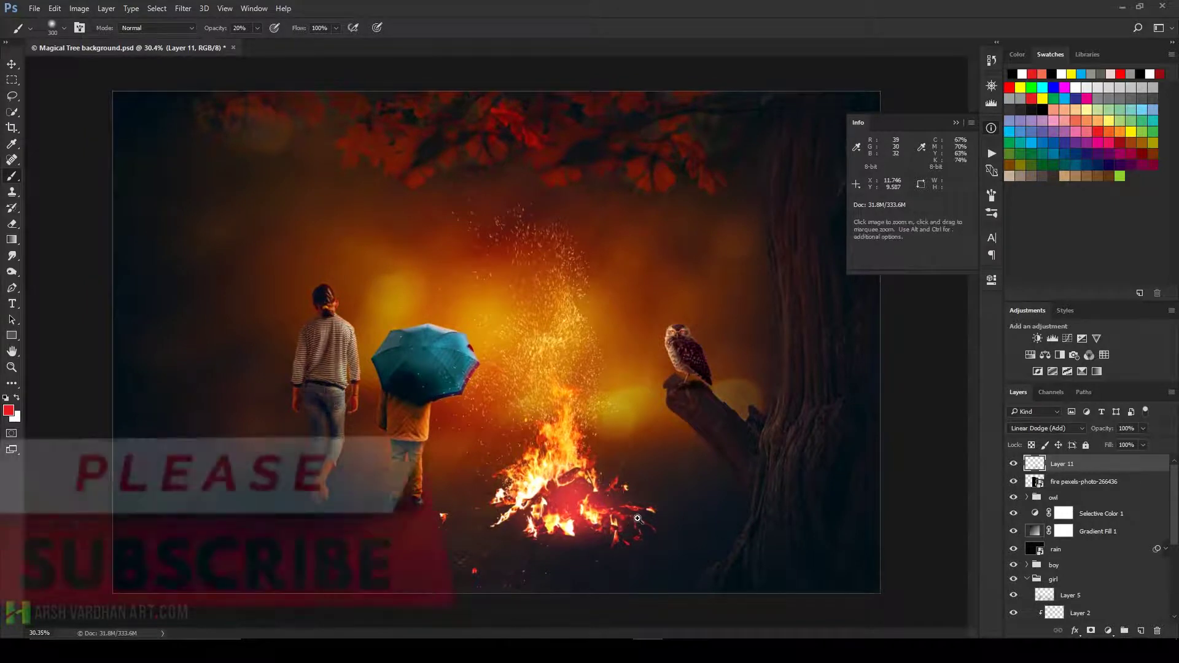
drag(628, 525, 603, 505)
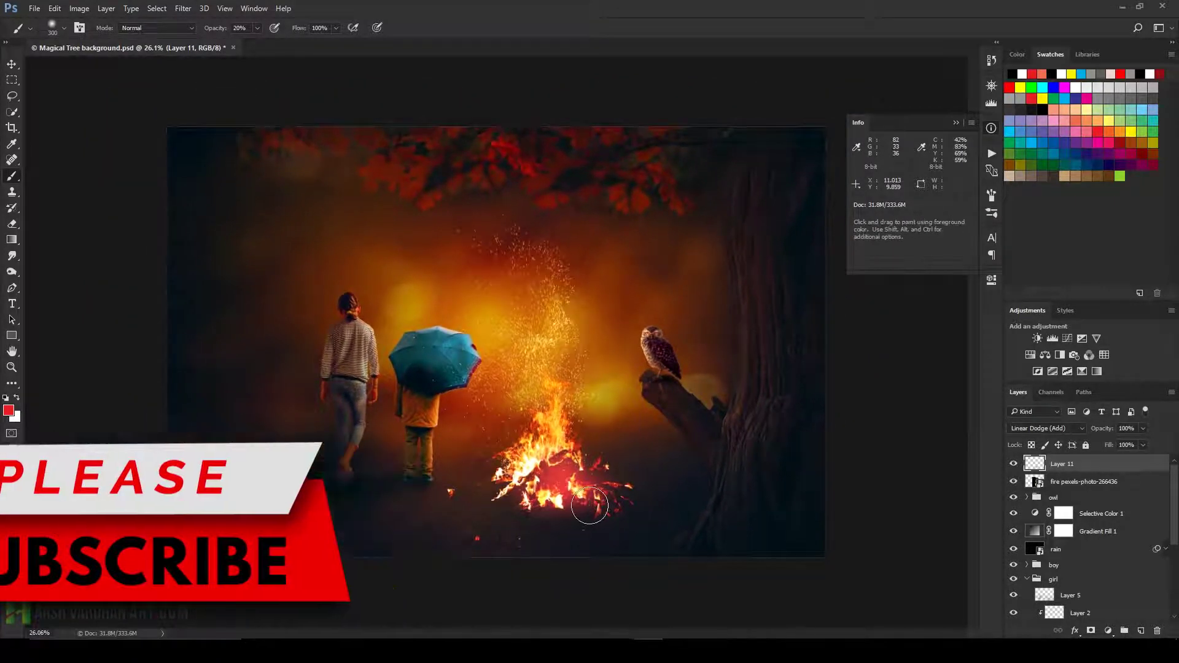
Duplicate the fire layer and move the copy left beside the girl.
click(1038, 484)
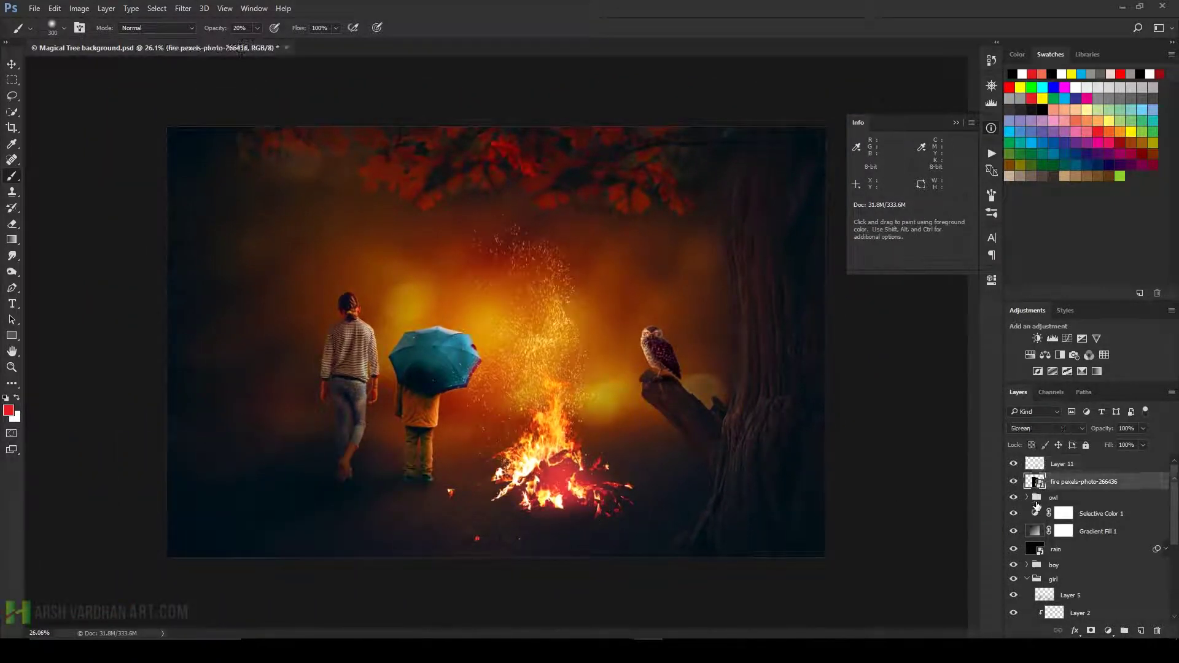
key(ctrl+j)
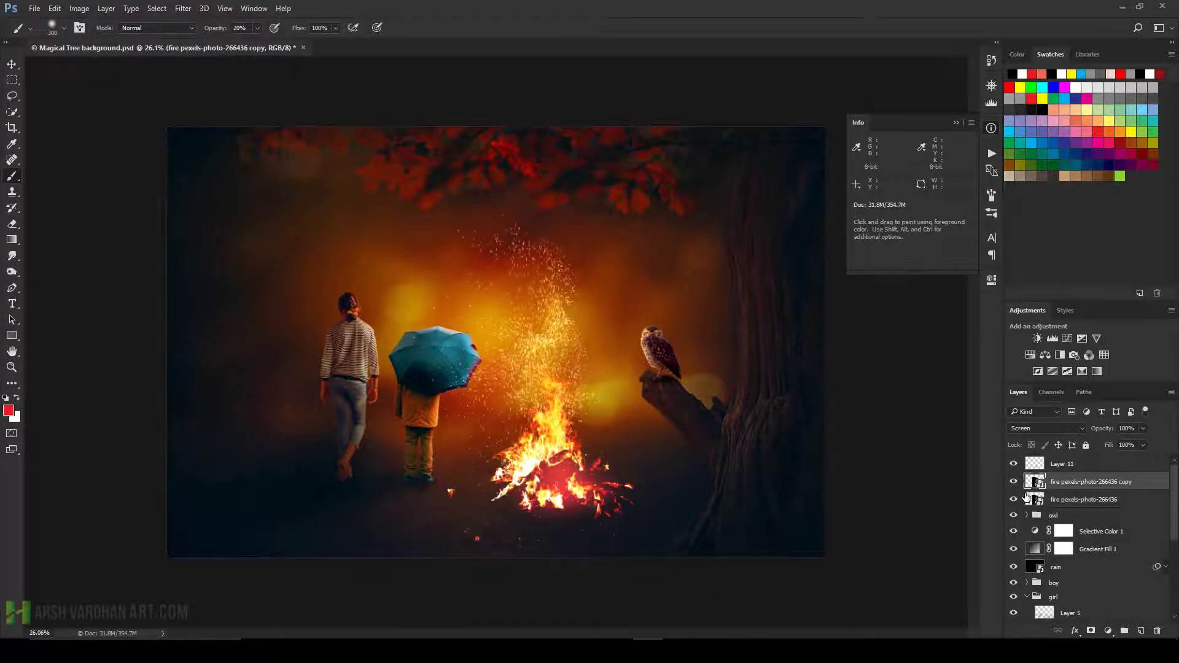
key(v)
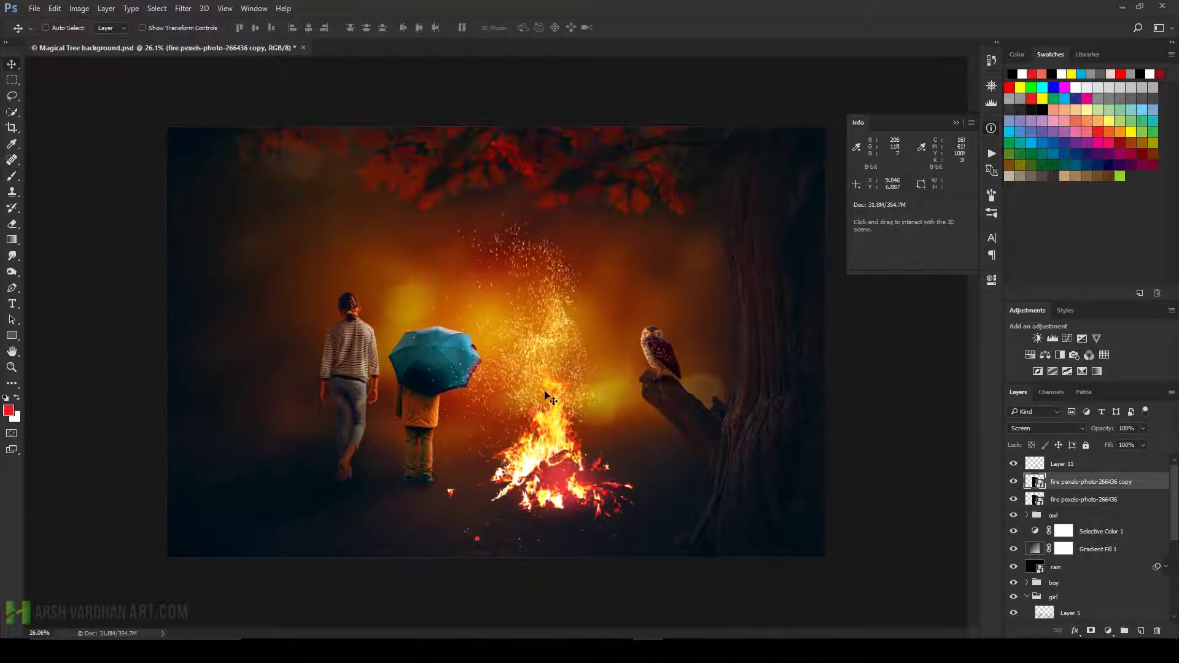
drag(548, 400, 298, 420)
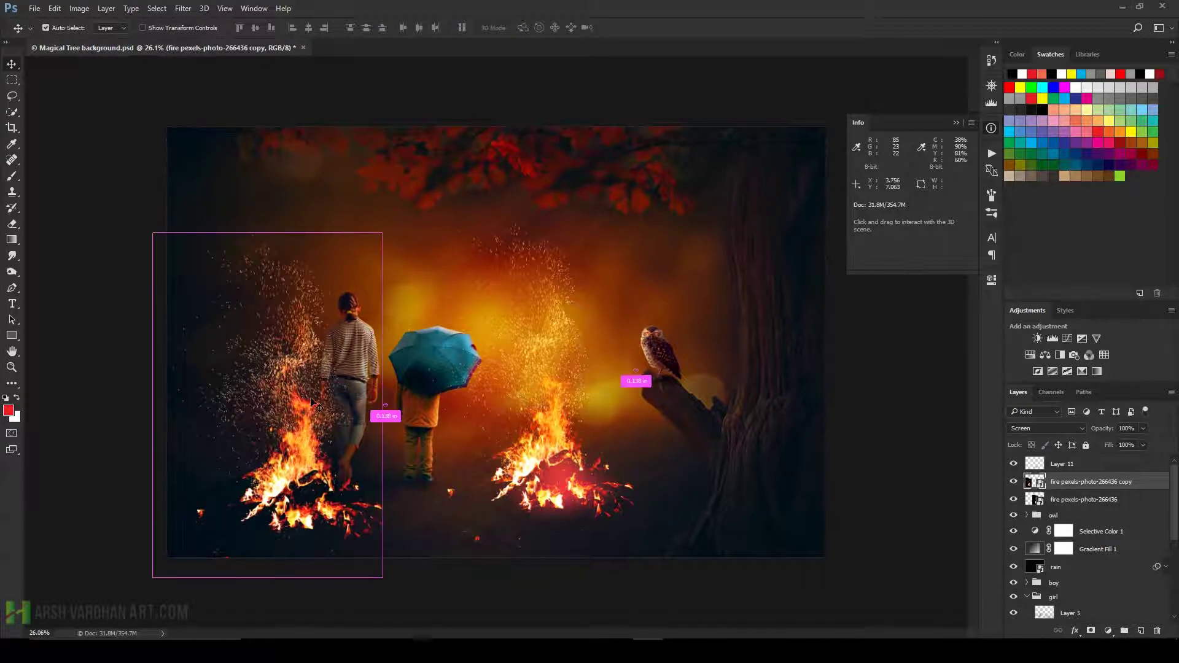
Scale the fire copy to about 129%, flip it horizontally and rotate it roughly -32° at lower left.
key(ctrl+t)
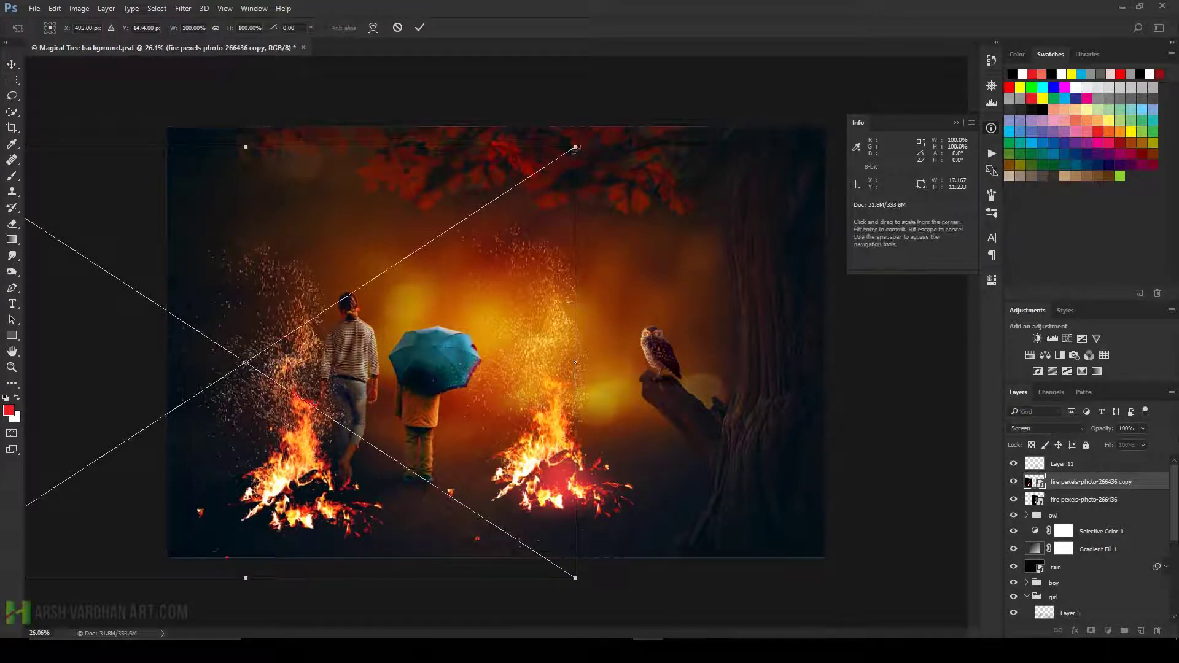
drag(575, 147, 669, 85)
right_click(485, 317)
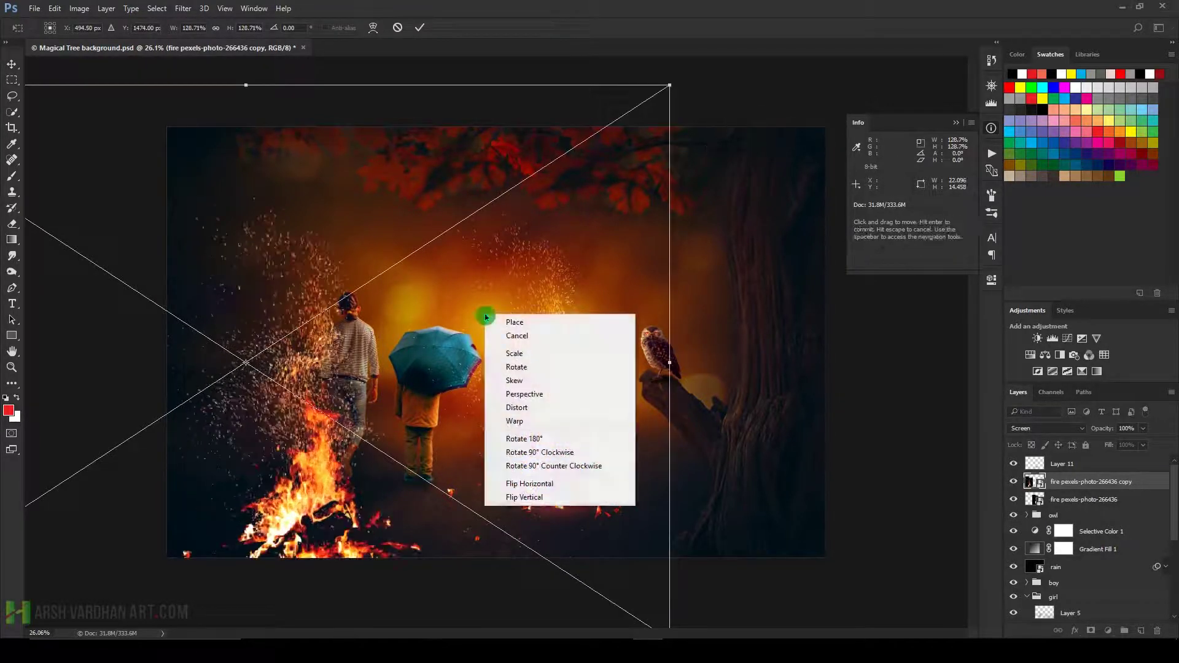
click(540, 483)
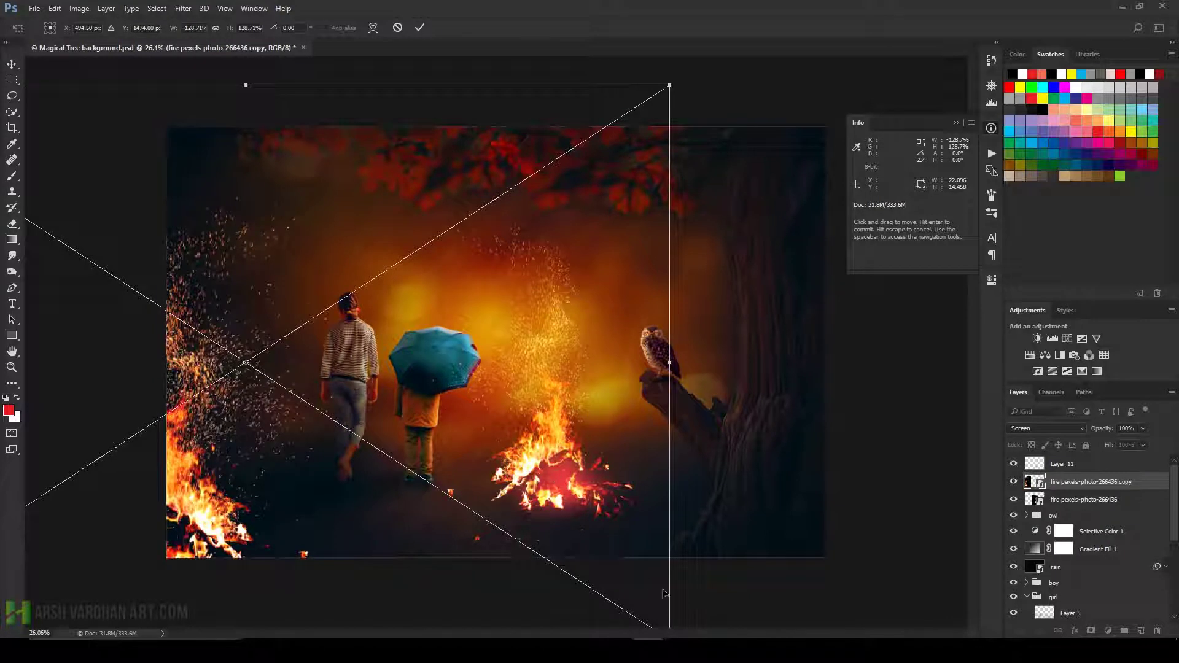
drag(719, 584, 731, 510)
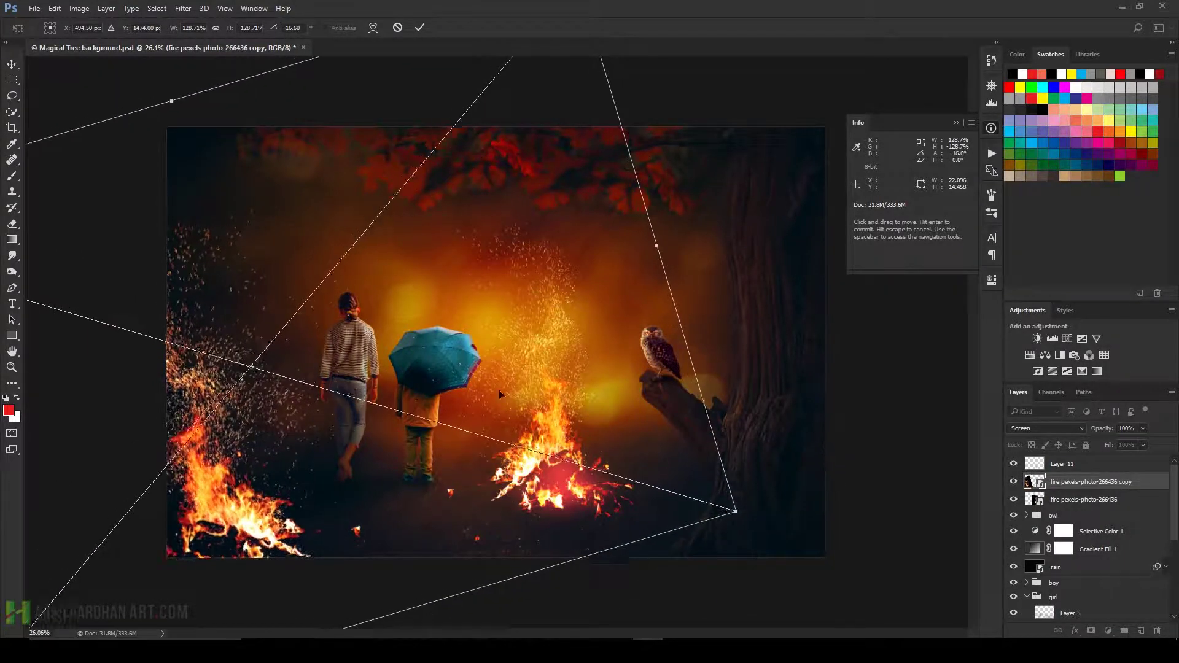
mouse_move(502, 461)
mouse_down()
mouse_move(536, 473)
mouse_move(478, 459)
mouse_up()
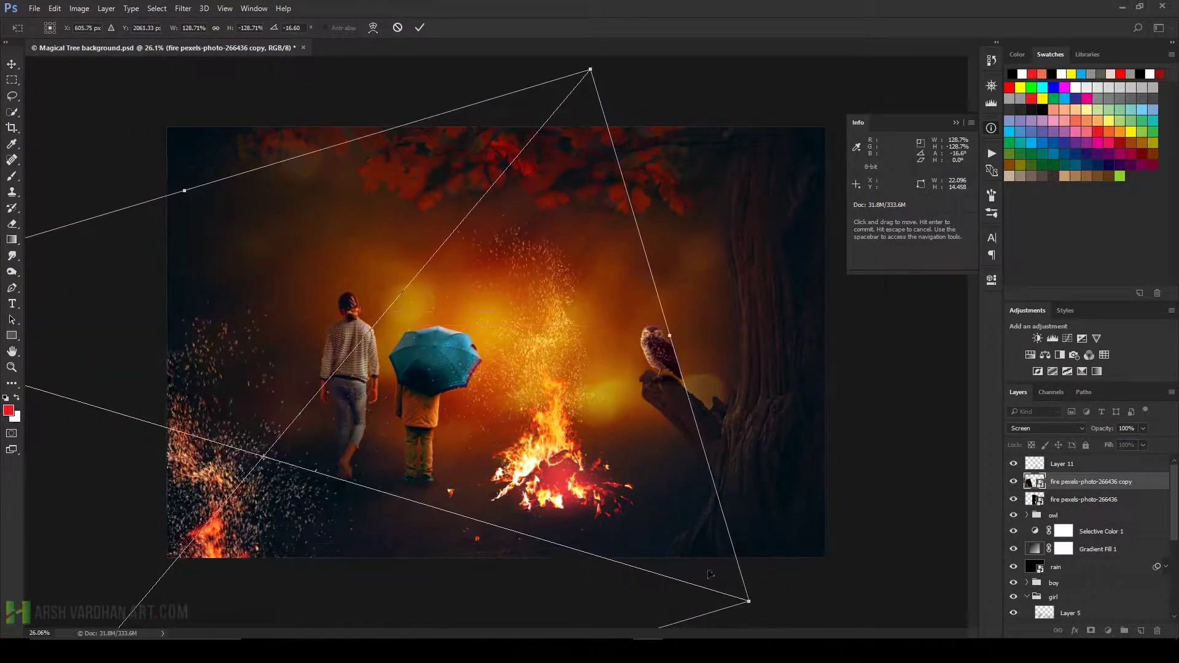
drag(826, 575, 881, 462)
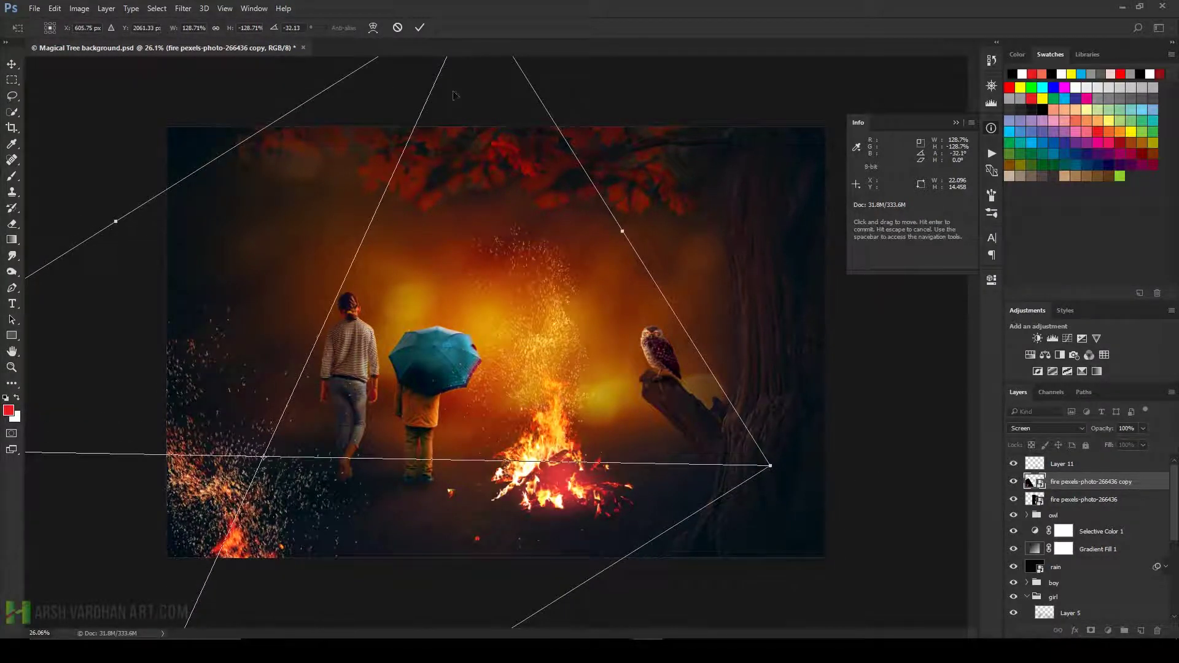
click(419, 27)
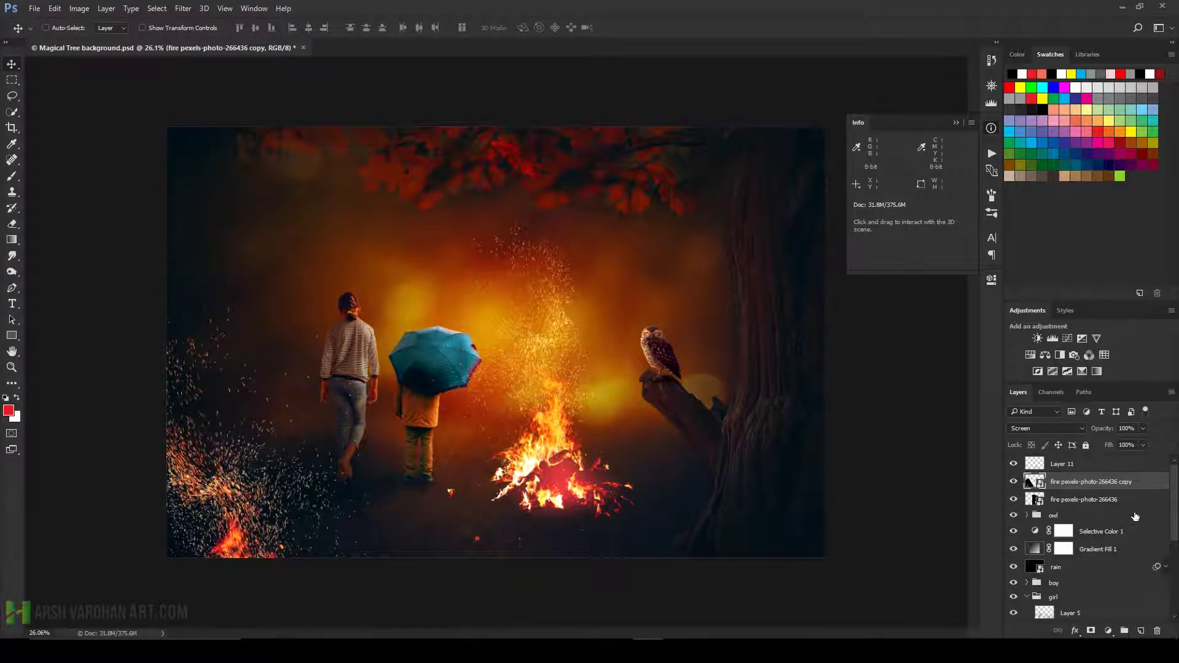
Mask the fire copy and paint out its lower-left flames and glow with a large black brush.
click(1092, 629)
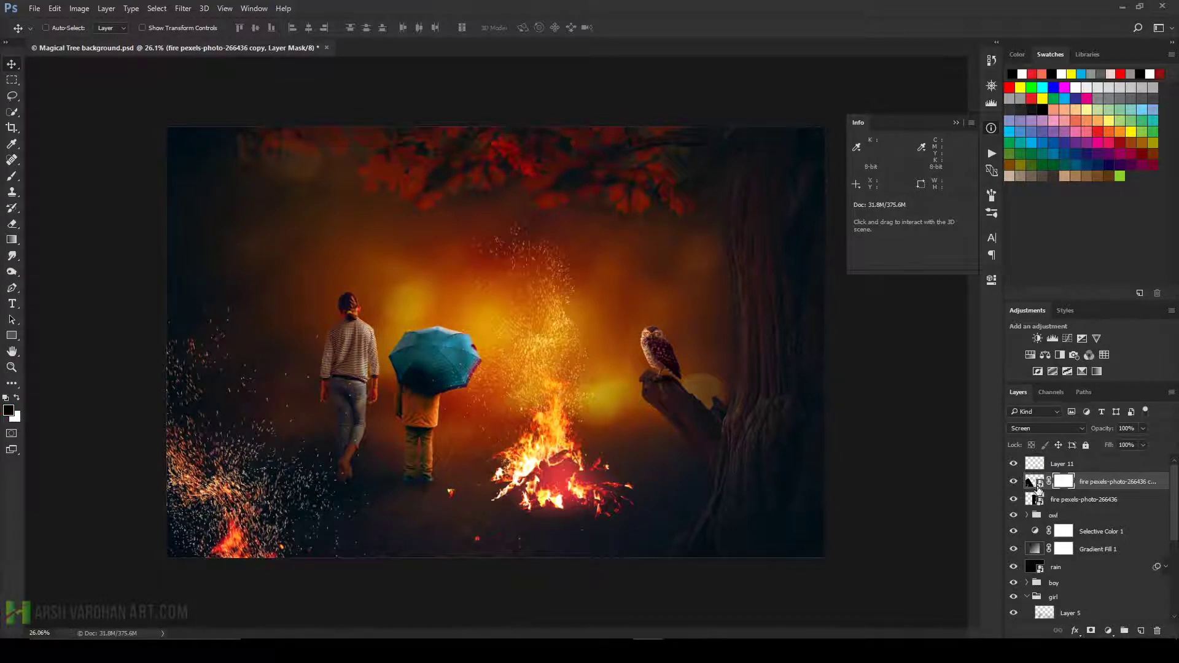
drag(1031, 483, 1032, 462)
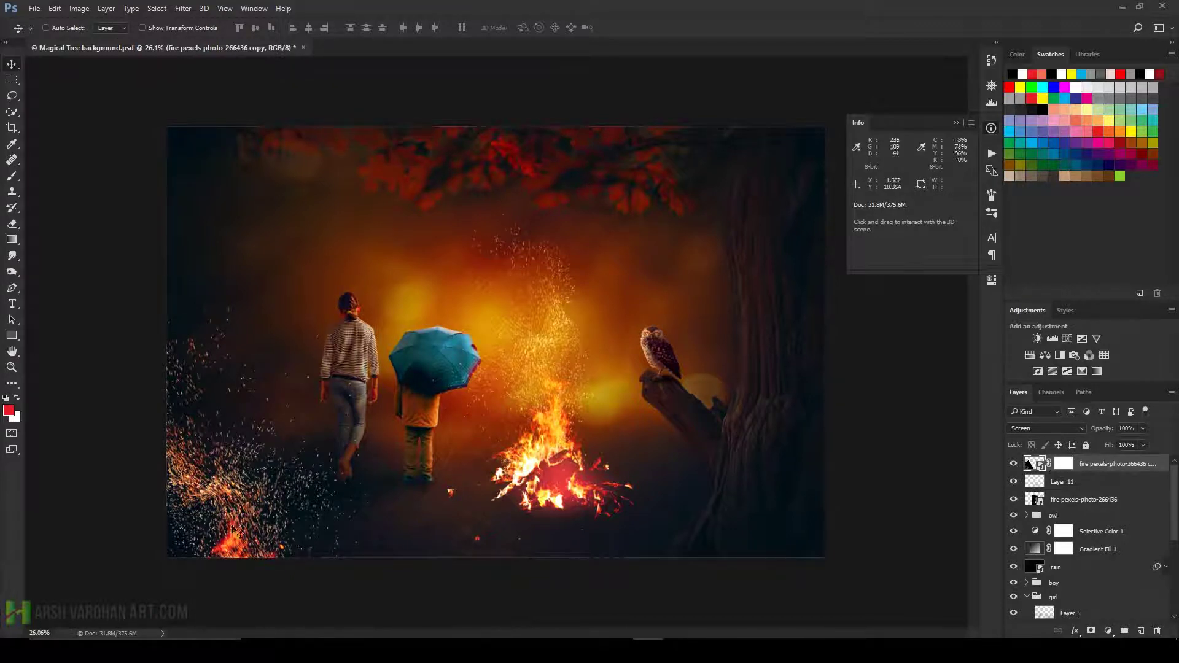
key(b)
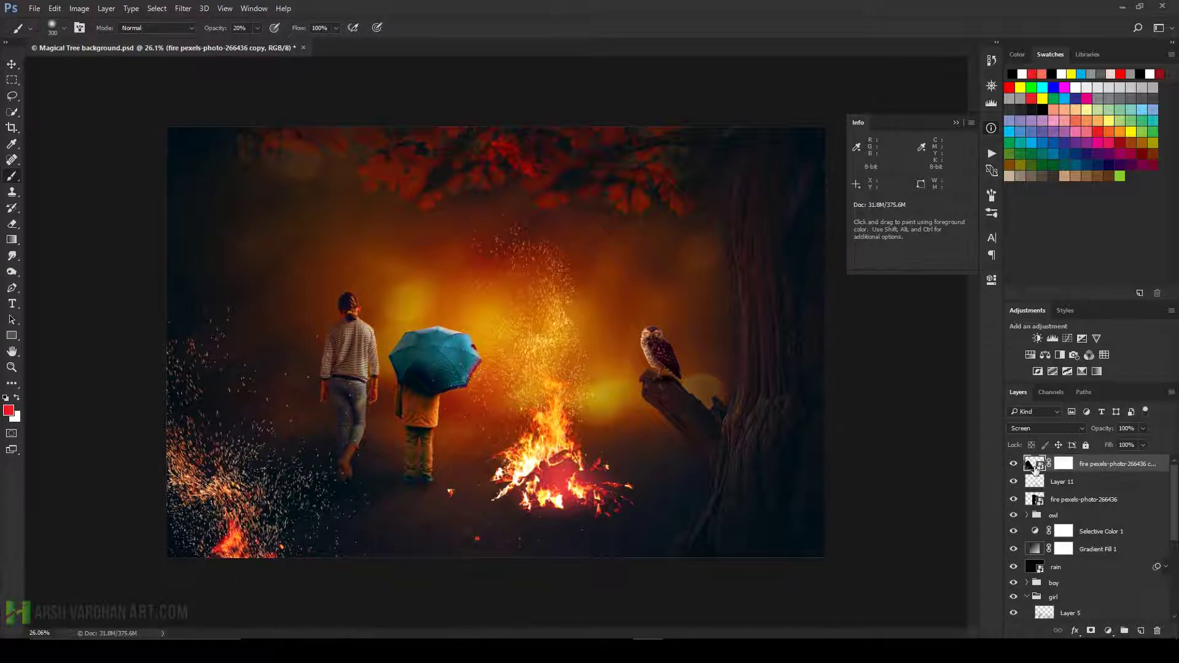
click(1062, 464)
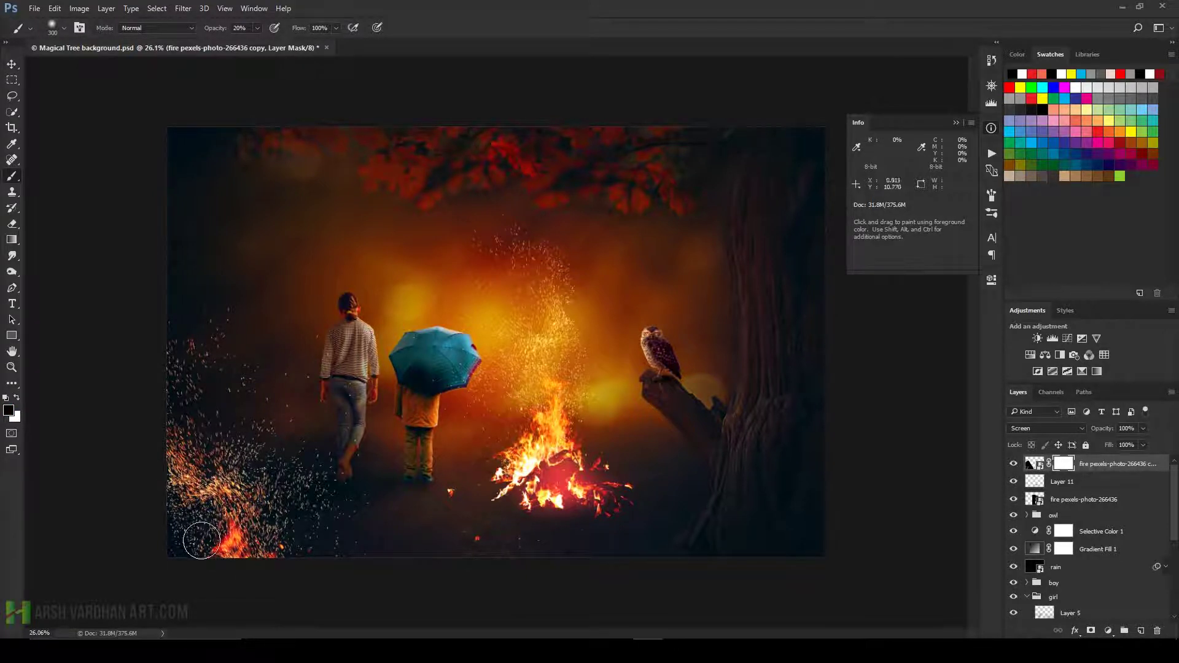
mouse_move(226, 555)
mouse_down()
mouse_move(155, 471)
mouse_move(197, 561)
mouse_up()
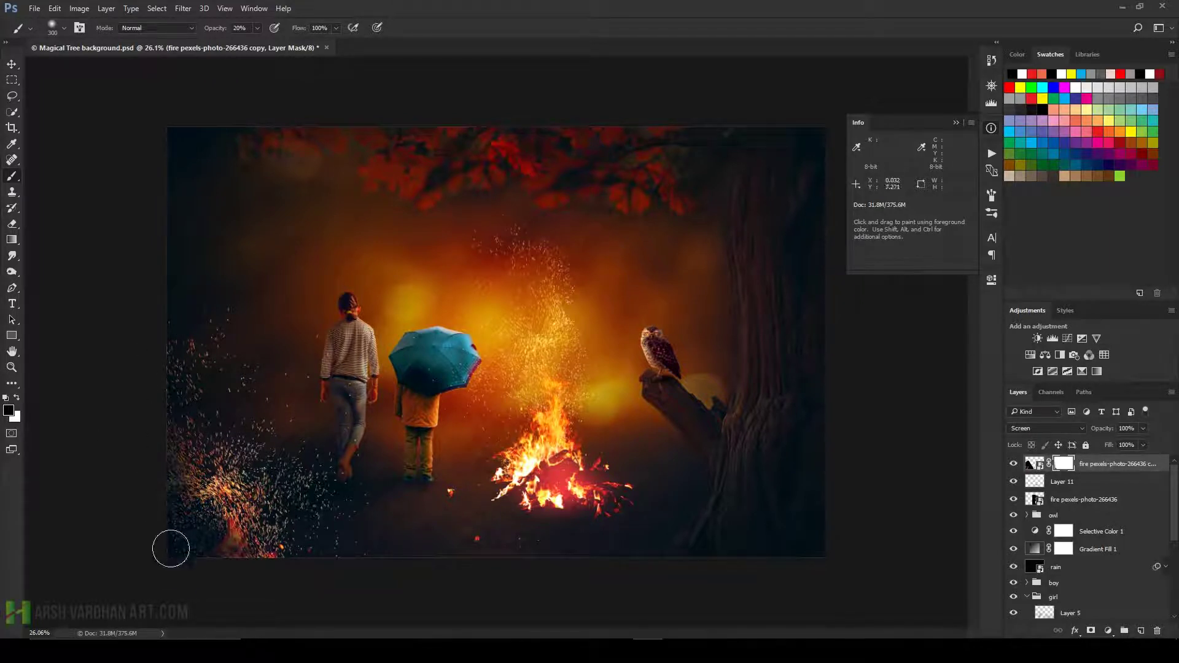
key(bracketright)
key(bracketright)
key(bracketright)
key(bracketright)
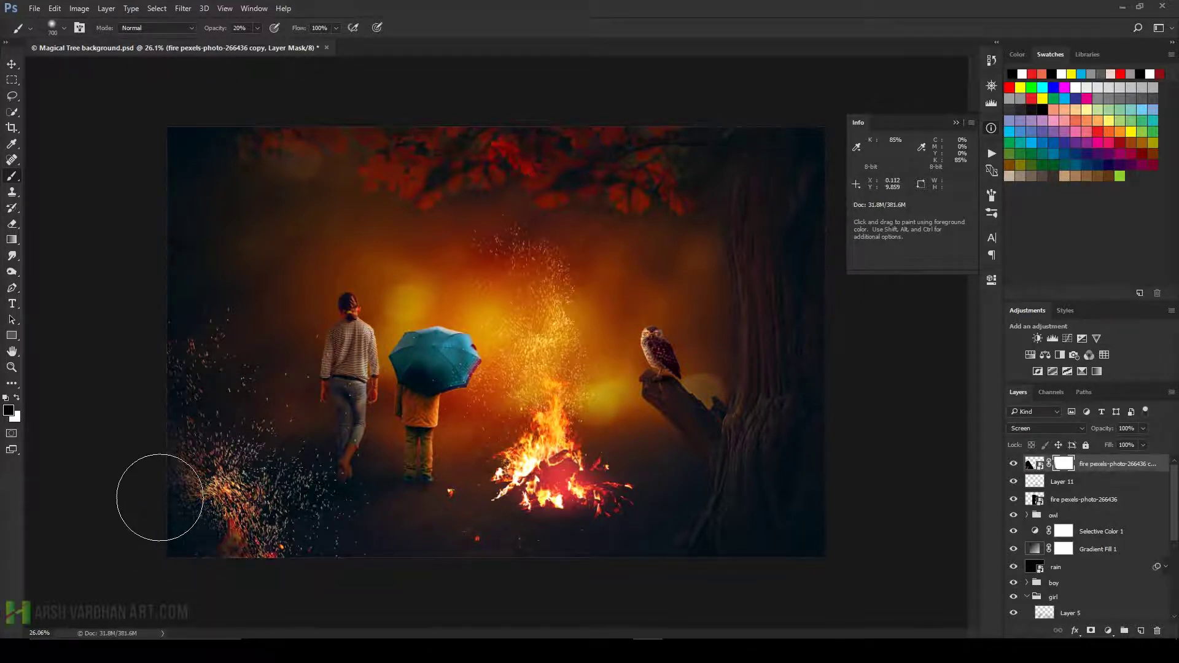
mouse_move(158, 495)
mouse_down()
mouse_move(295, 548)
mouse_move(175, 487)
mouse_move(158, 487)
mouse_move(242, 547)
mouse_move(289, 561)
mouse_move(140, 544)
mouse_move(140, 492)
mouse_move(203, 566)
mouse_move(176, 500)
mouse_move(118, 505)
mouse_move(227, 535)
mouse_move(282, 584)
mouse_move(237, 508)
mouse_move(395, 598)
mouse_move(202, 524)
mouse_move(189, 466)
mouse_move(245, 442)
mouse_move(203, 514)
mouse_up()
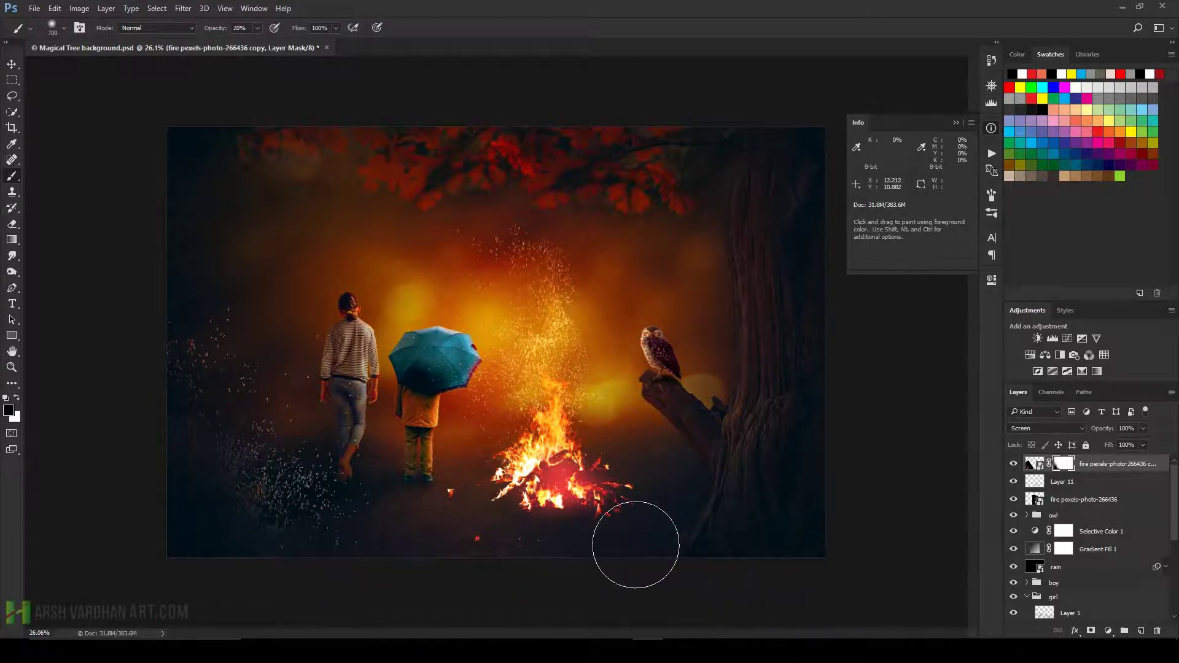
click(637, 548)
Apply Levels to the fire copy's image with black 93 and midtones 0.63.
key(ctrl+l)
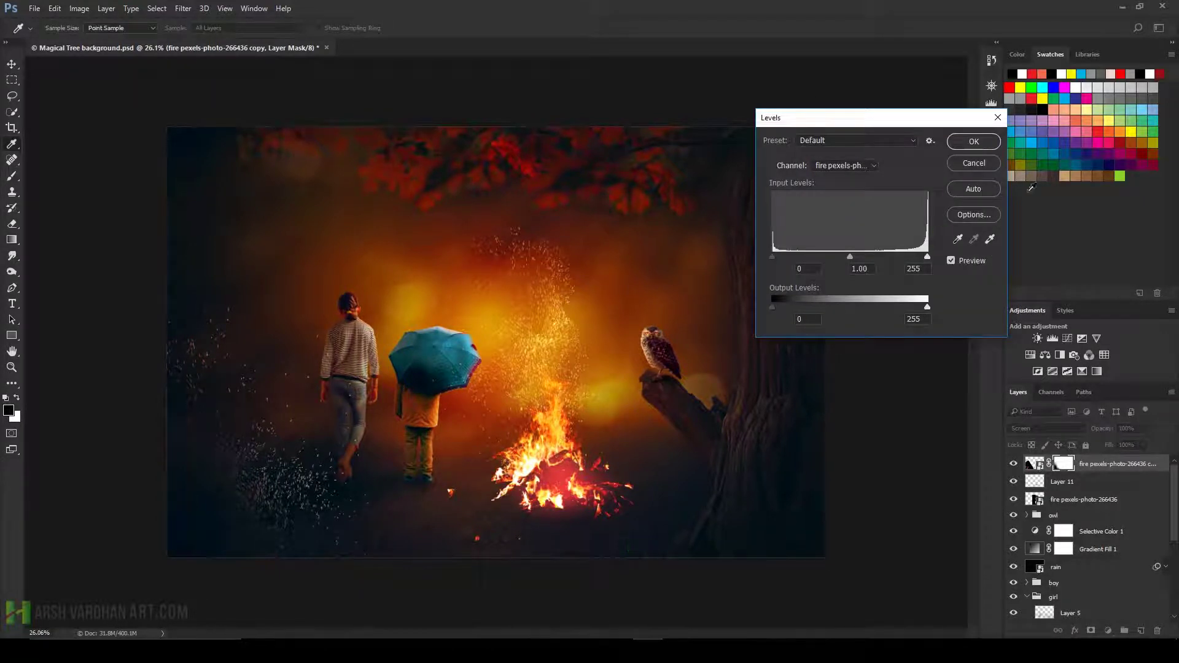
click(987, 166)
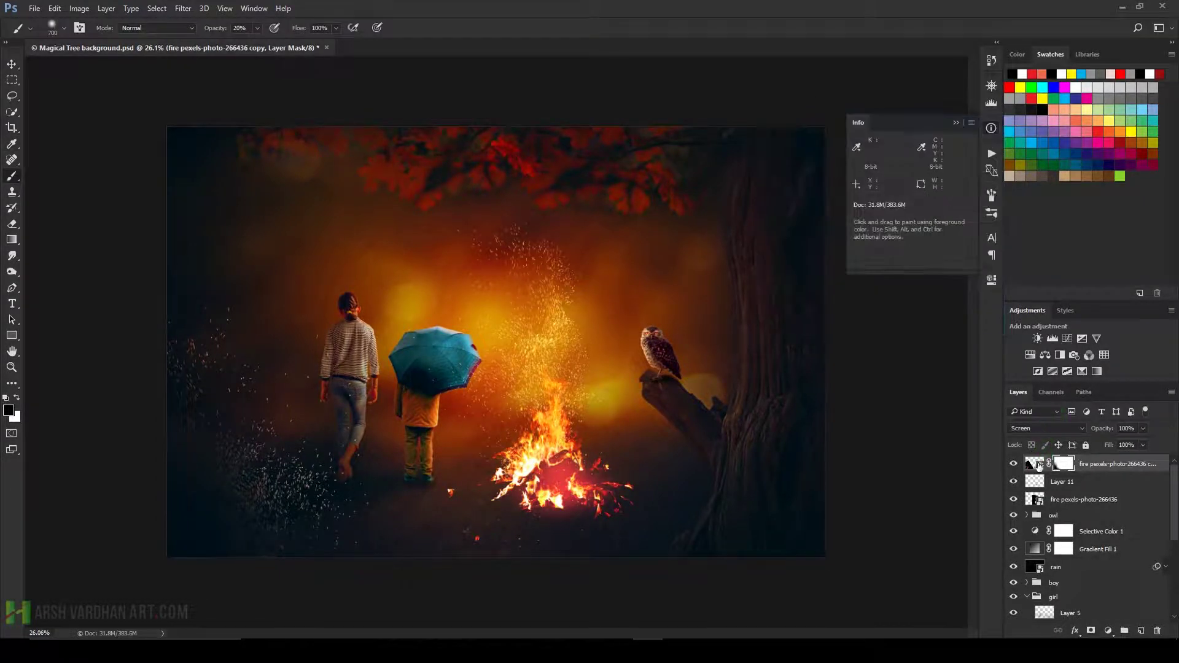
click(1036, 465)
key(ctrl+l)
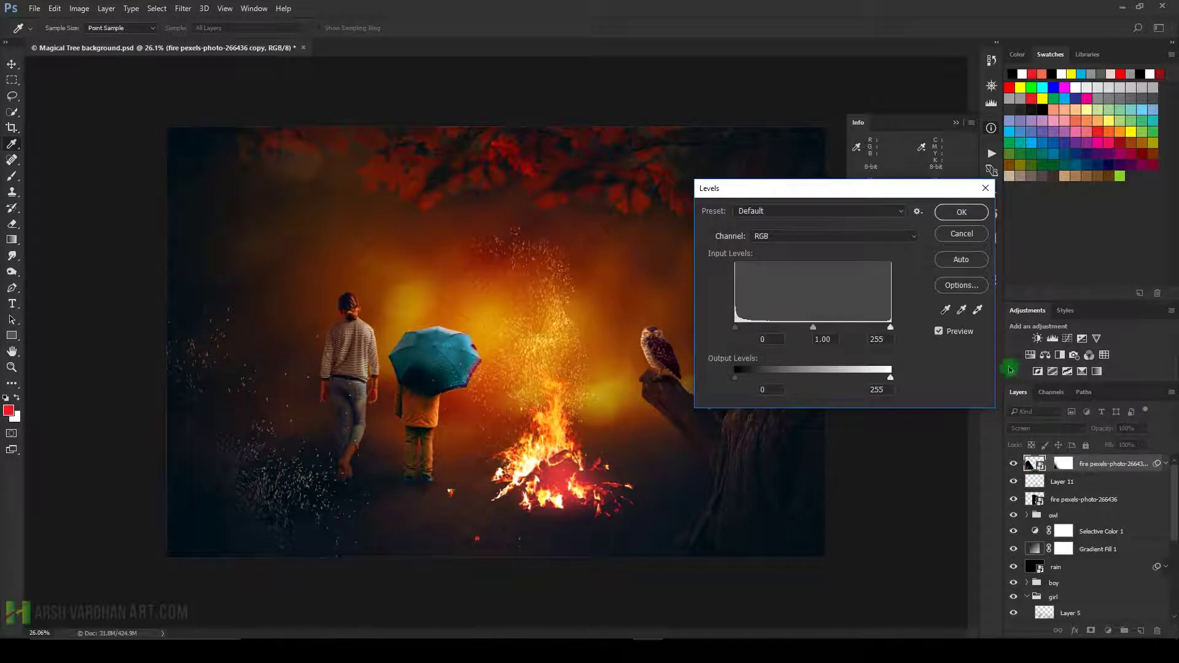
mouse_move(805, 329)
mouse_down()
mouse_move(742, 327)
mouse_move(775, 328)
mouse_up()
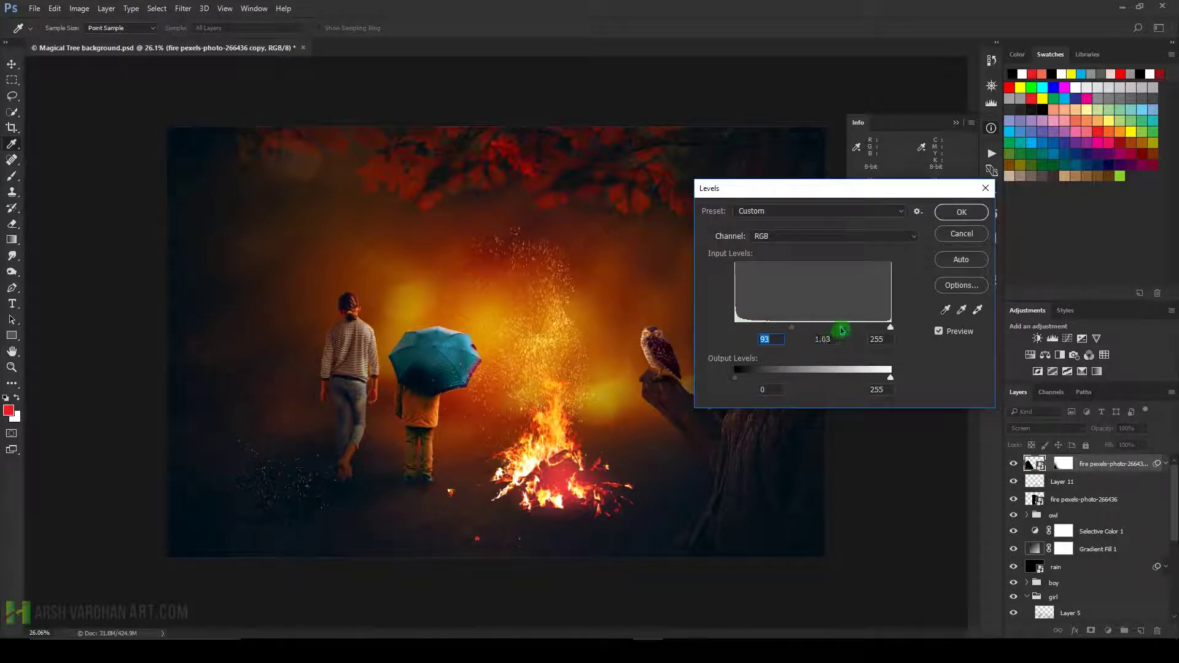
mouse_move(841, 327)
mouse_down()
mouse_move(831, 328)
mouse_move(858, 328)
mouse_up()
click(961, 212)
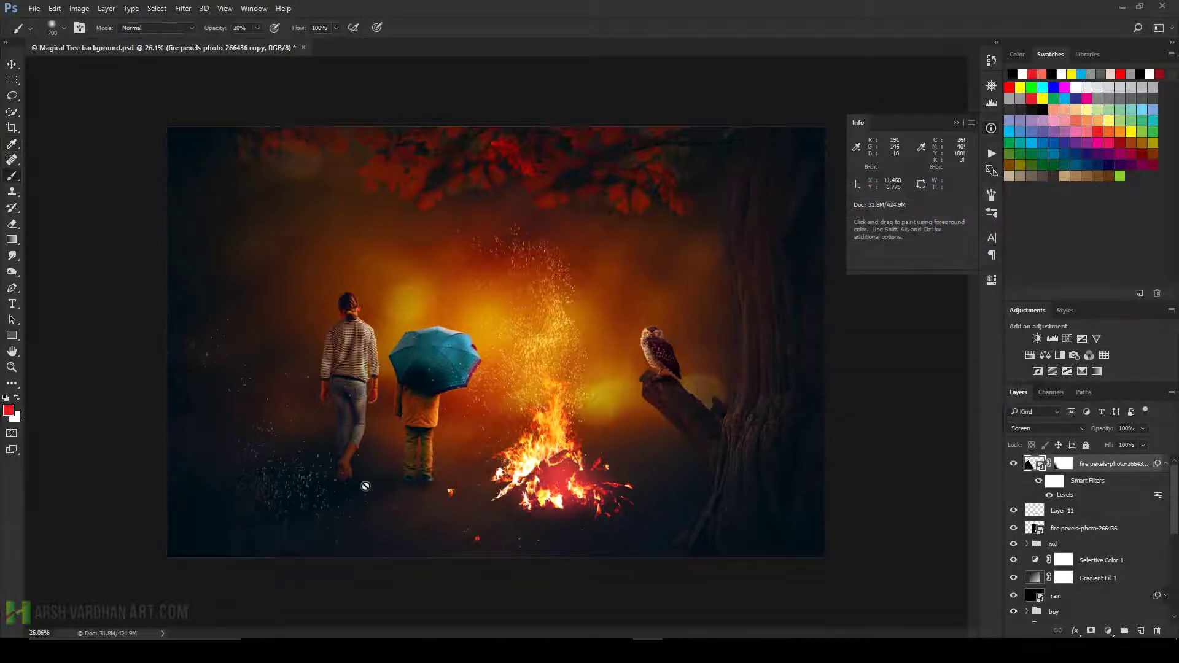
Move the sparks layer lower in the scene.
key(v)
drag(258, 486, 257, 532)
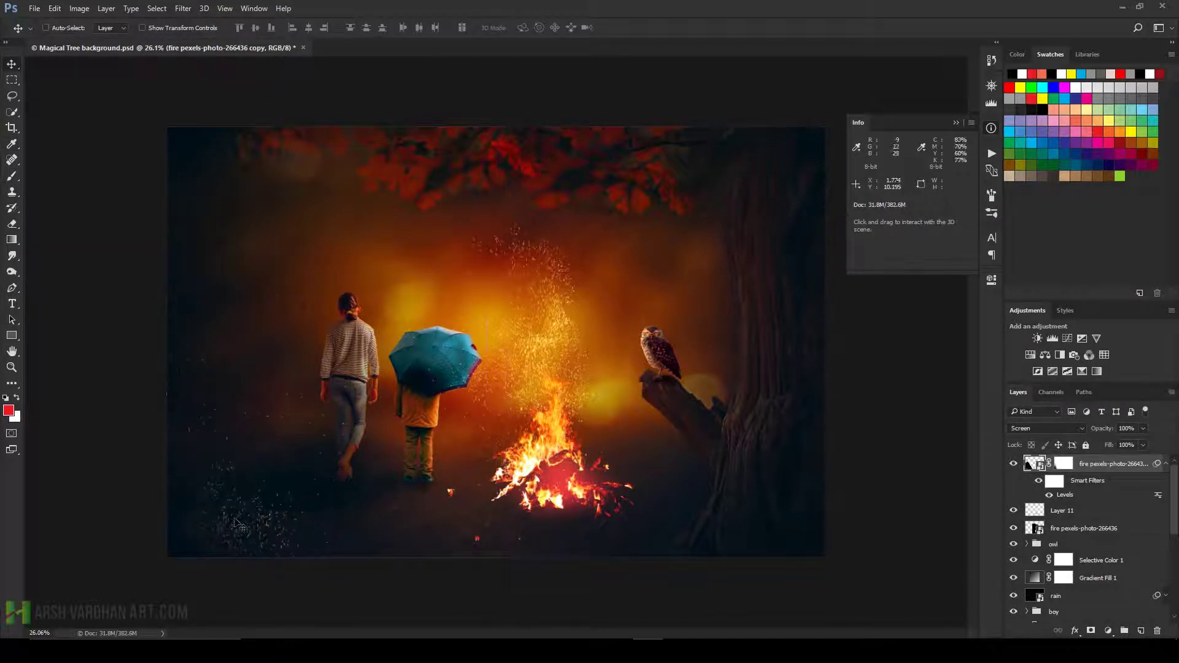
mouse_move(256, 532)
mouse_down()
mouse_move(222, 521)
mouse_move(302, 526)
mouse_move(250, 529)
mouse_move(266, 532)
mouse_up()
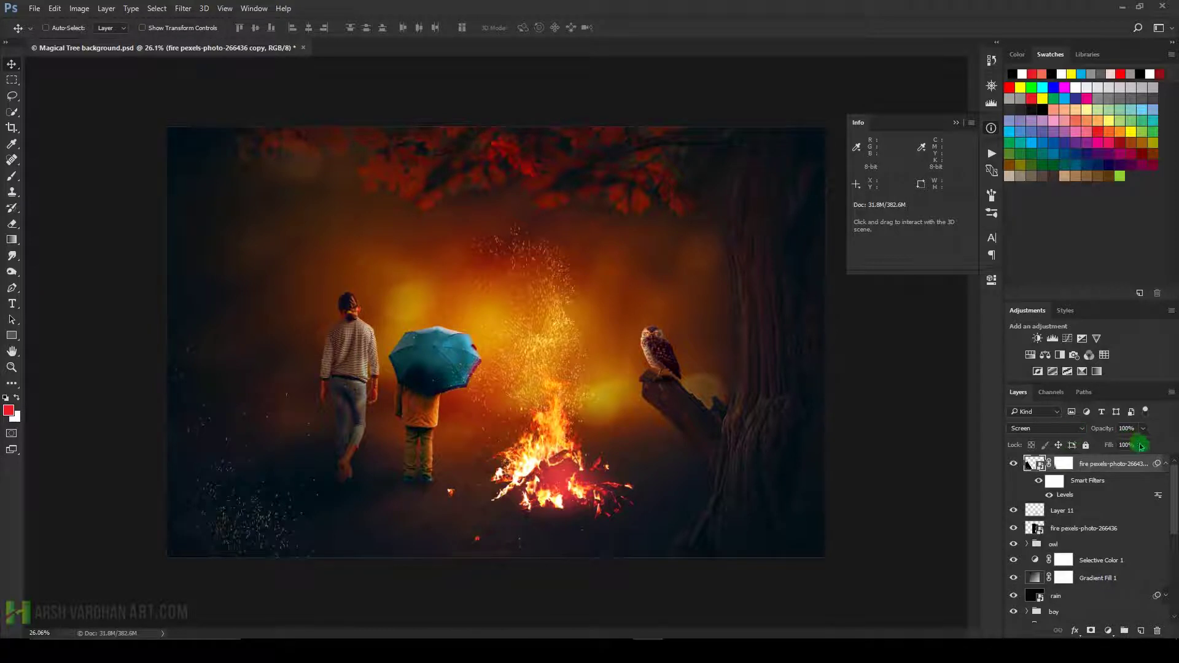
After trying Overlay, set the sparks to Screen at 55% opacity, save, and add empty Layer 12.
click(1167, 466)
drag(1072, 430, 1050, 301)
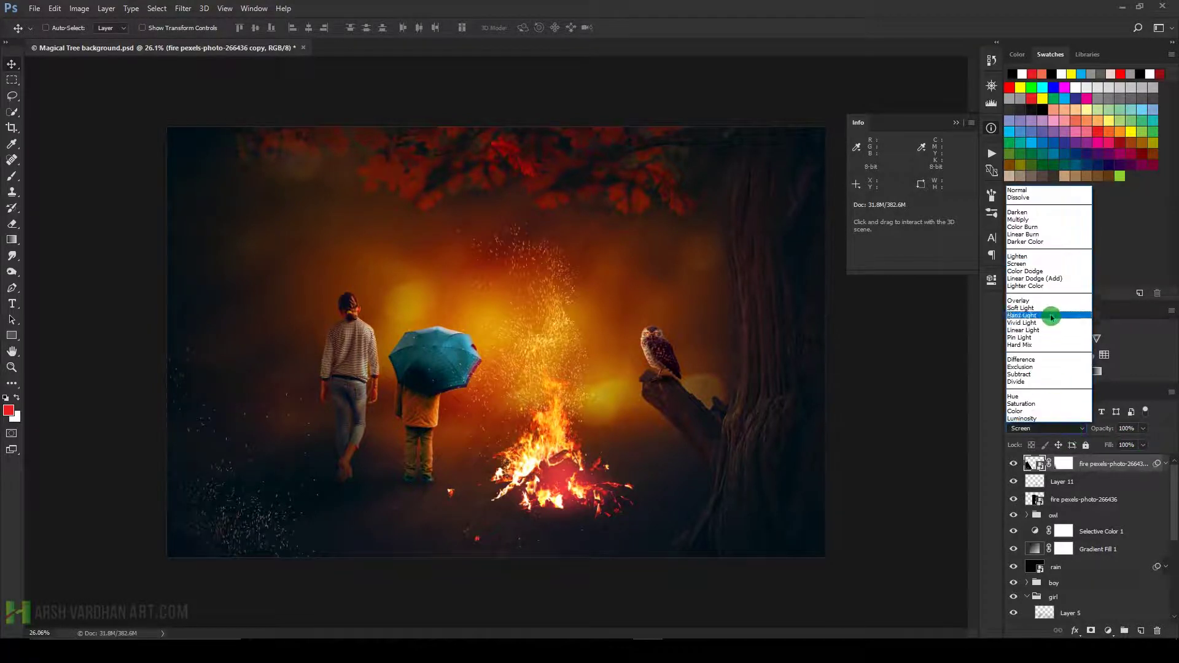
click(1050, 301)
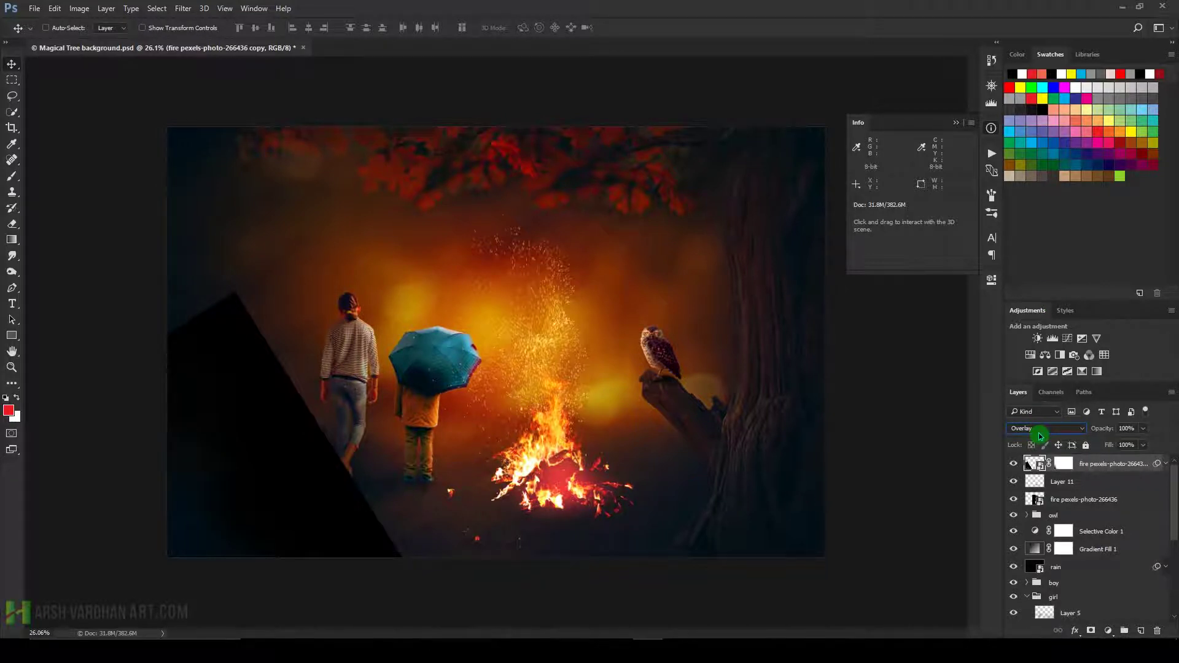
click(1038, 432)
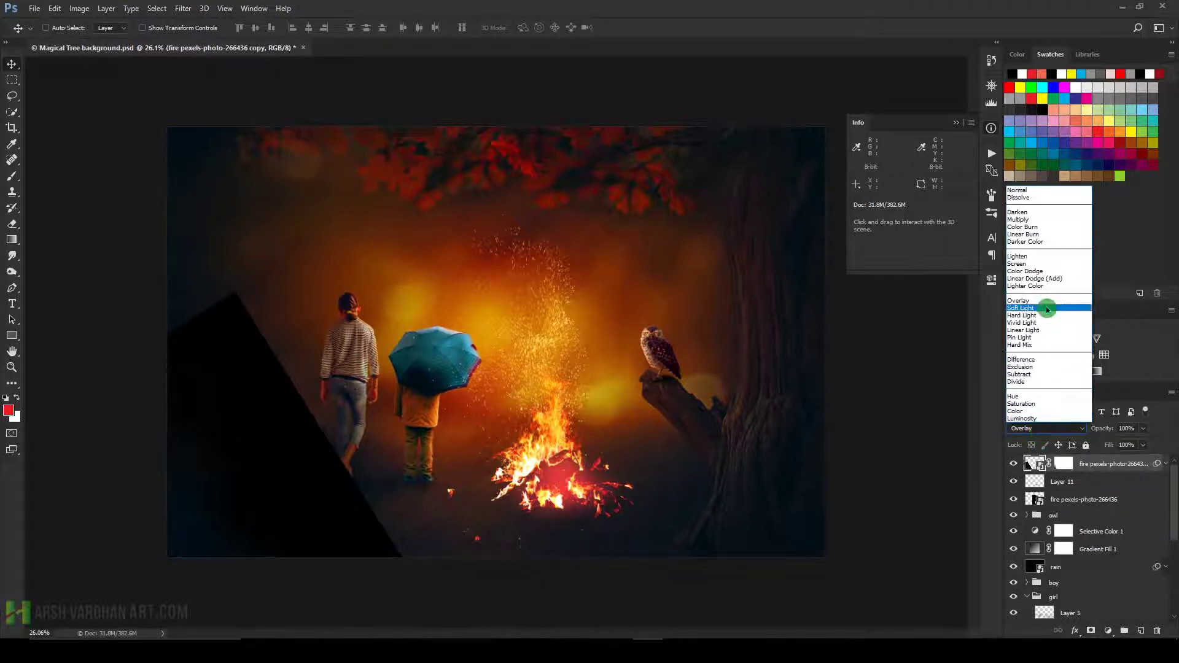
click(1045, 263)
click(1142, 428)
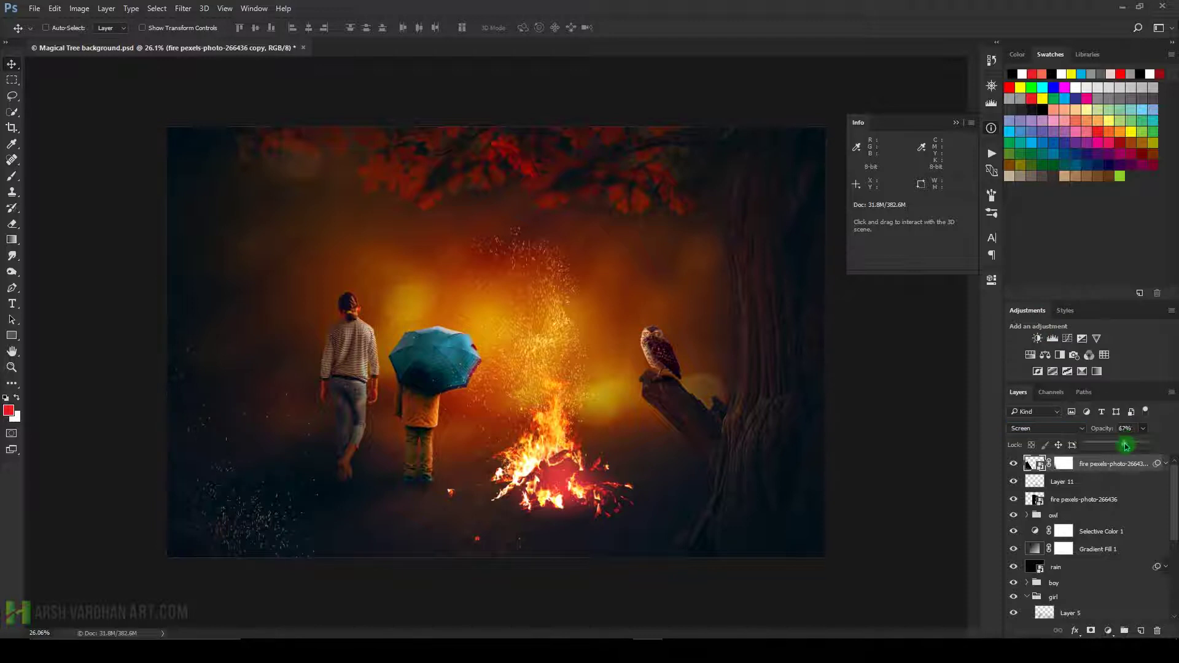
drag(1123, 446, 1109, 448)
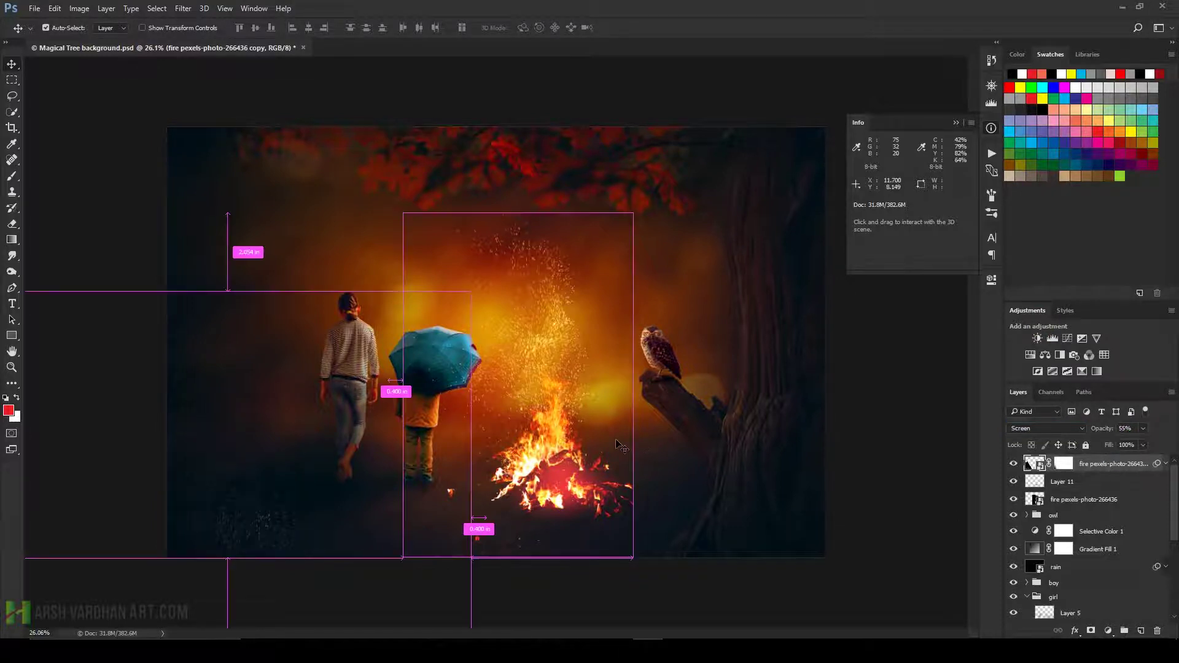
key(ctrl+s)
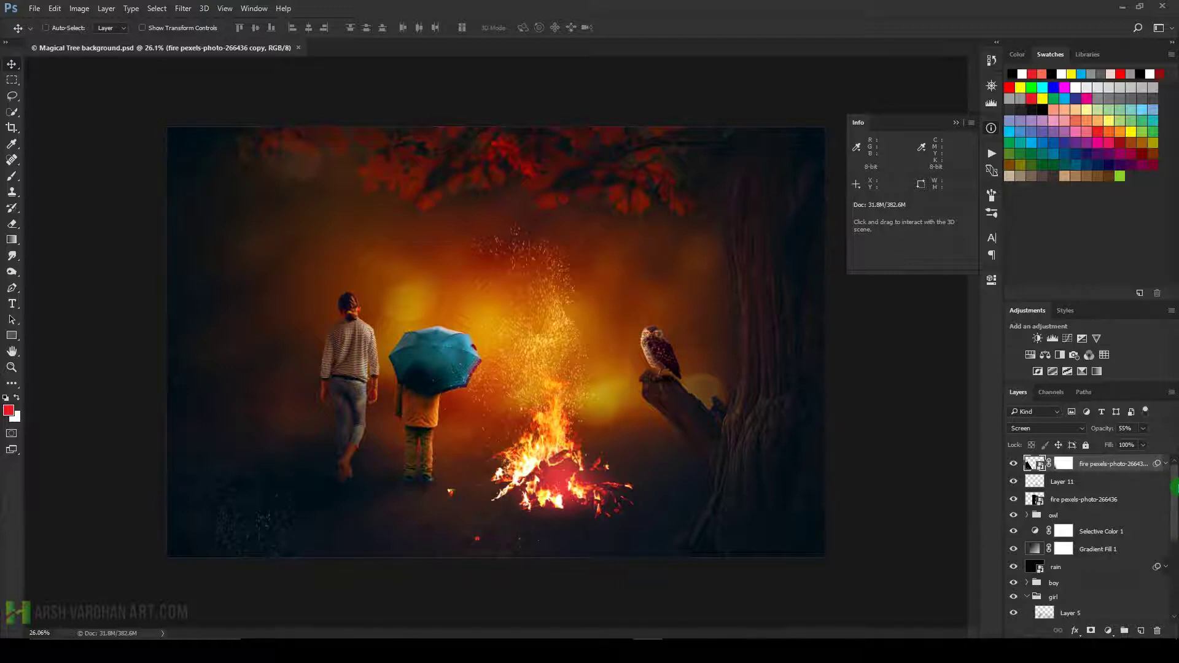
click(1140, 632)
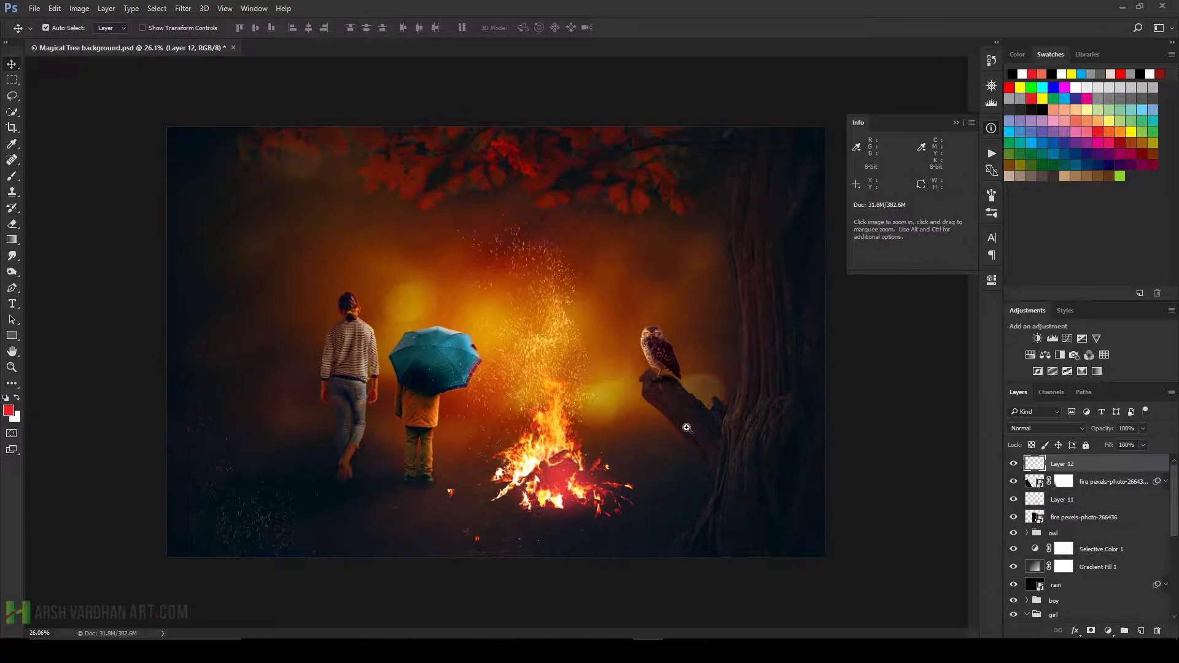
Zoom in on the owl's stump and paint a thin red stroke down its left edge.
click(687, 429)
click(624, 345)
click(621, 356)
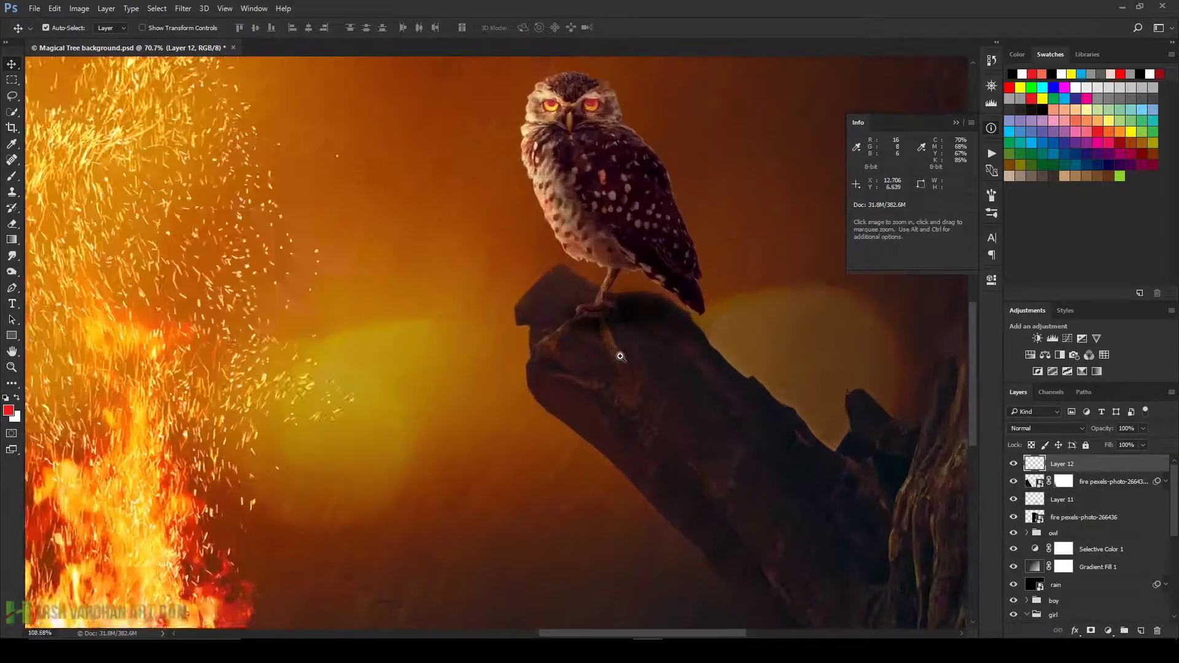
key(b)
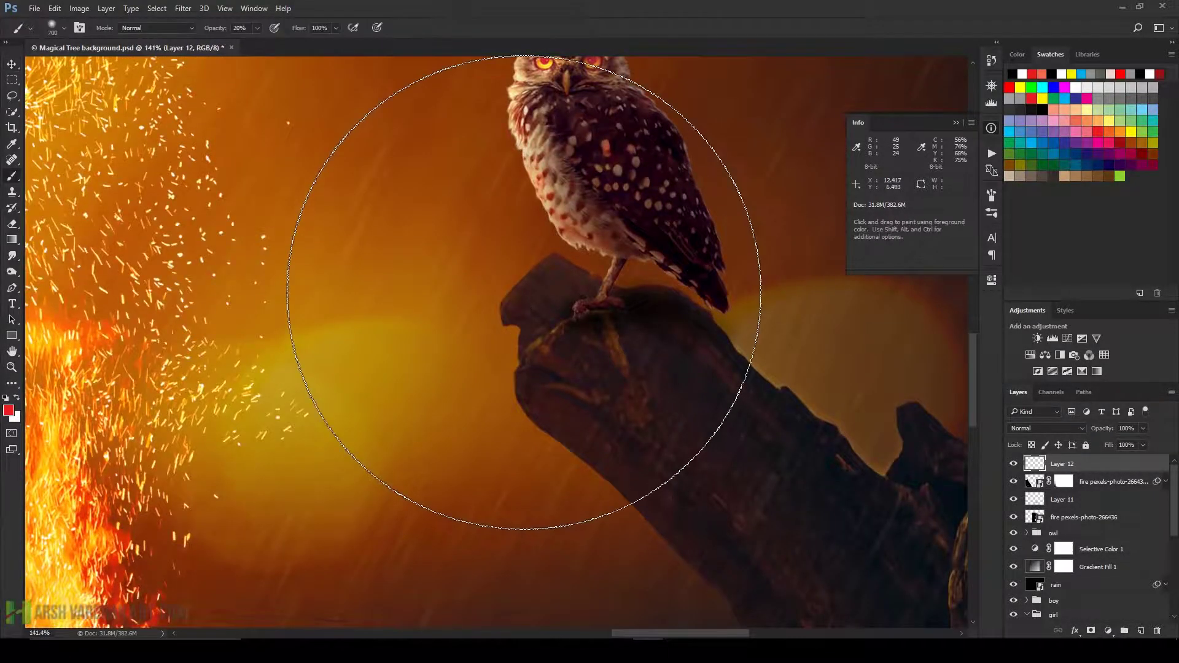
key(bracketleft)
key(bracketleft)
key(bracketleft)
key(bracketleft)
key(bracketleft)
key(bracketleft)
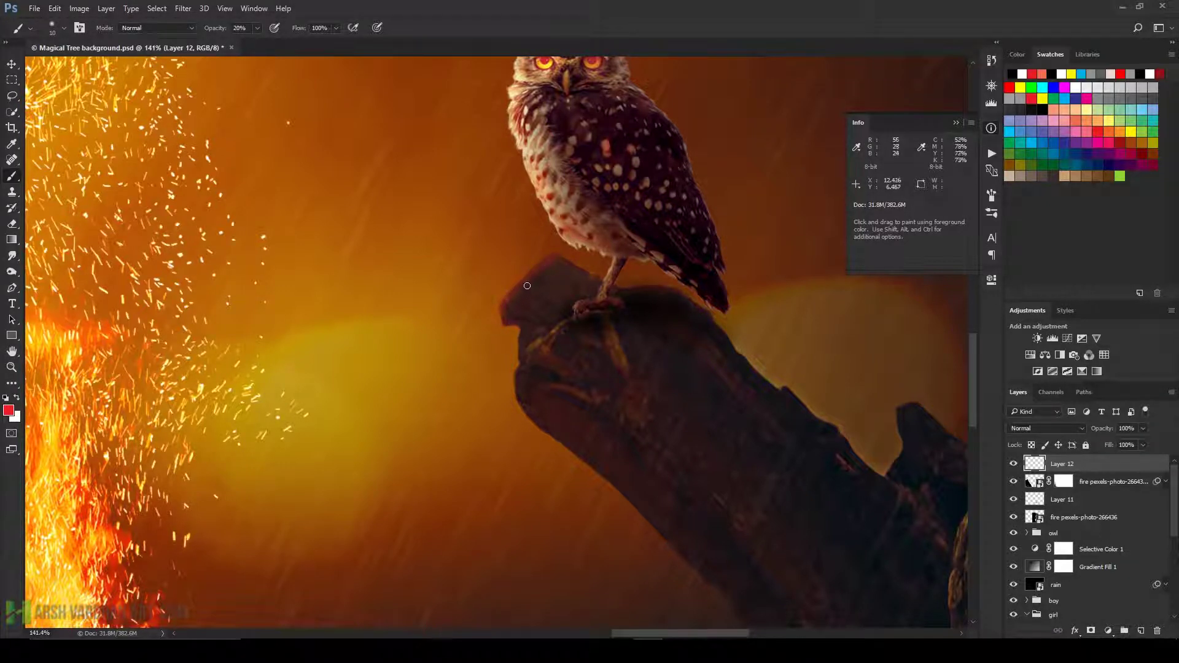
drag(502, 307, 505, 325)
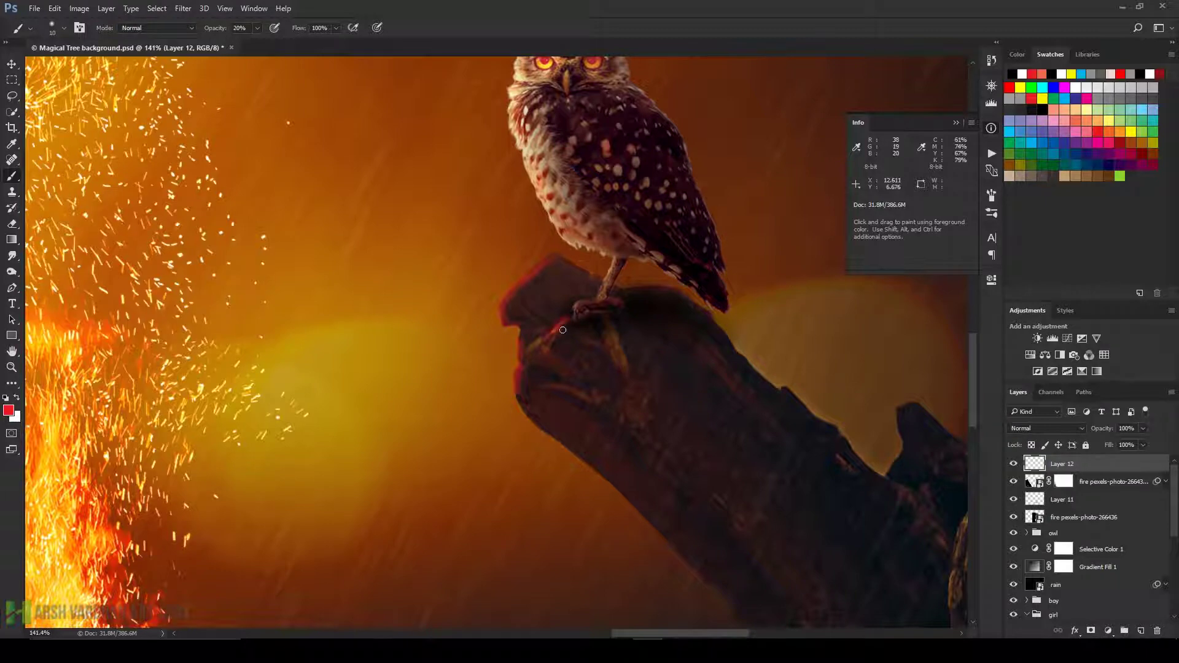
Paint red rim-light strokes along the upper branch edges with a slightly larger brush.
drag(621, 447, 603, 322)
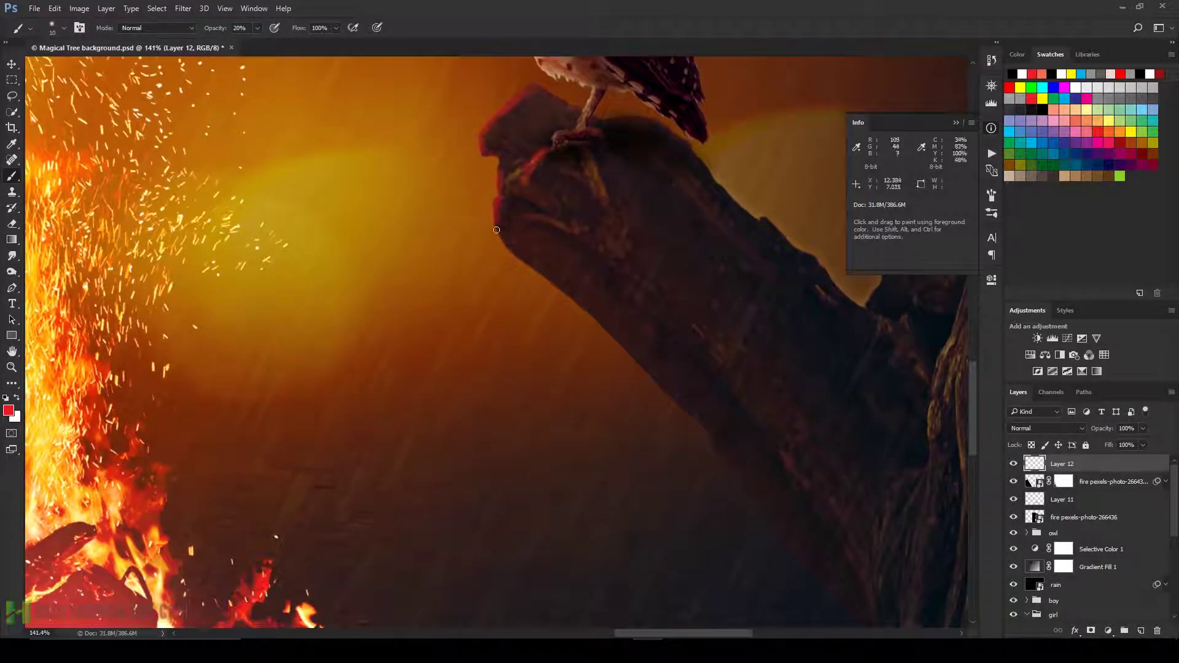
drag(500, 230, 524, 258)
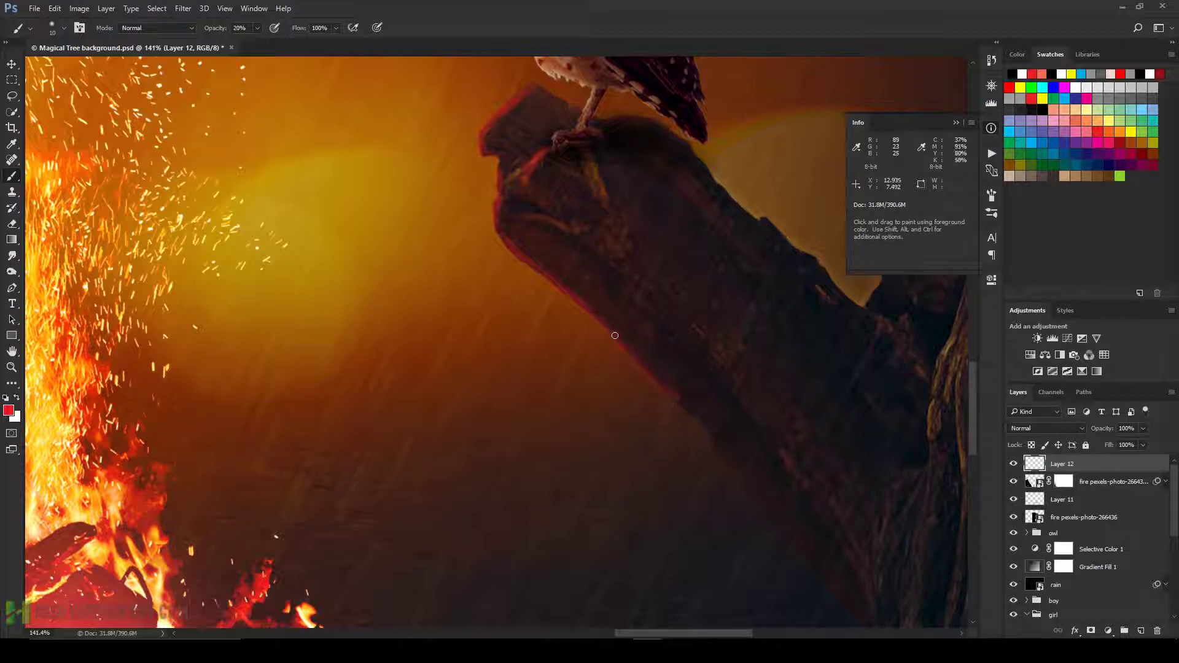
drag(685, 408, 644, 272)
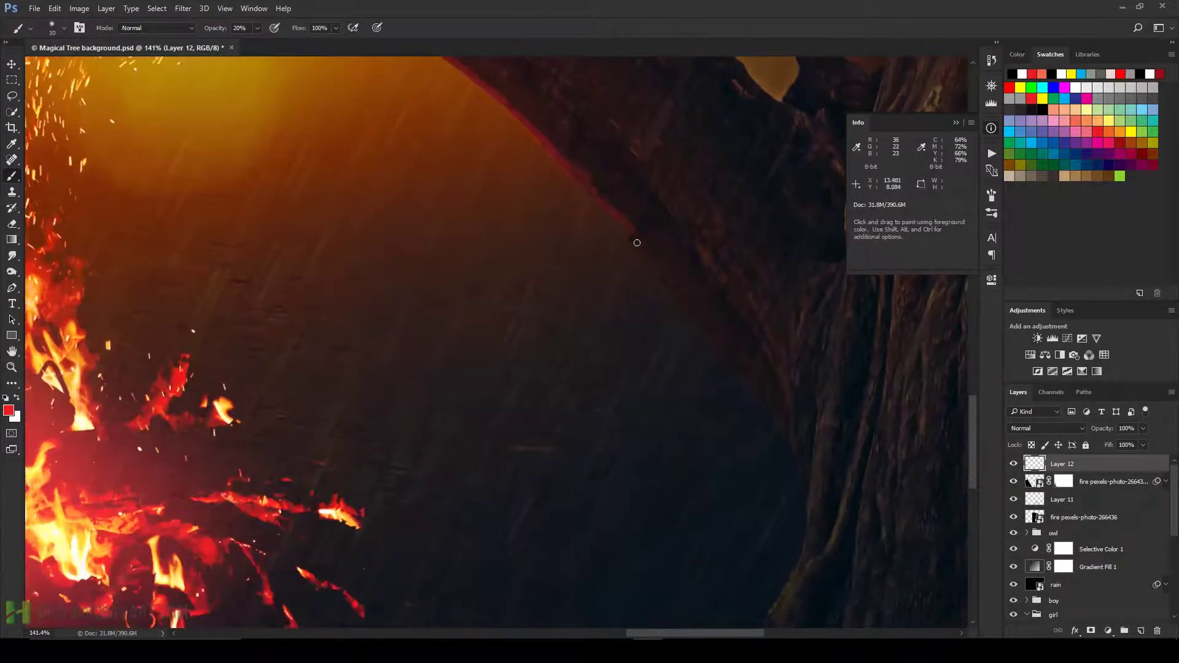
drag(591, 174, 619, 331)
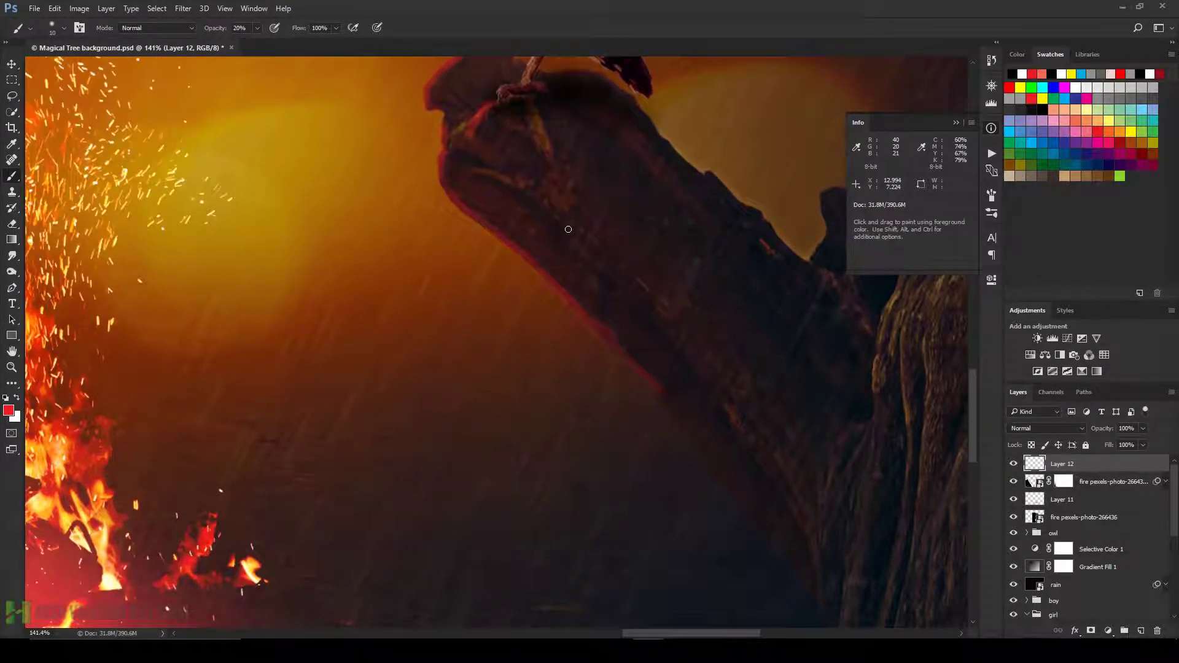
key(bracketright)
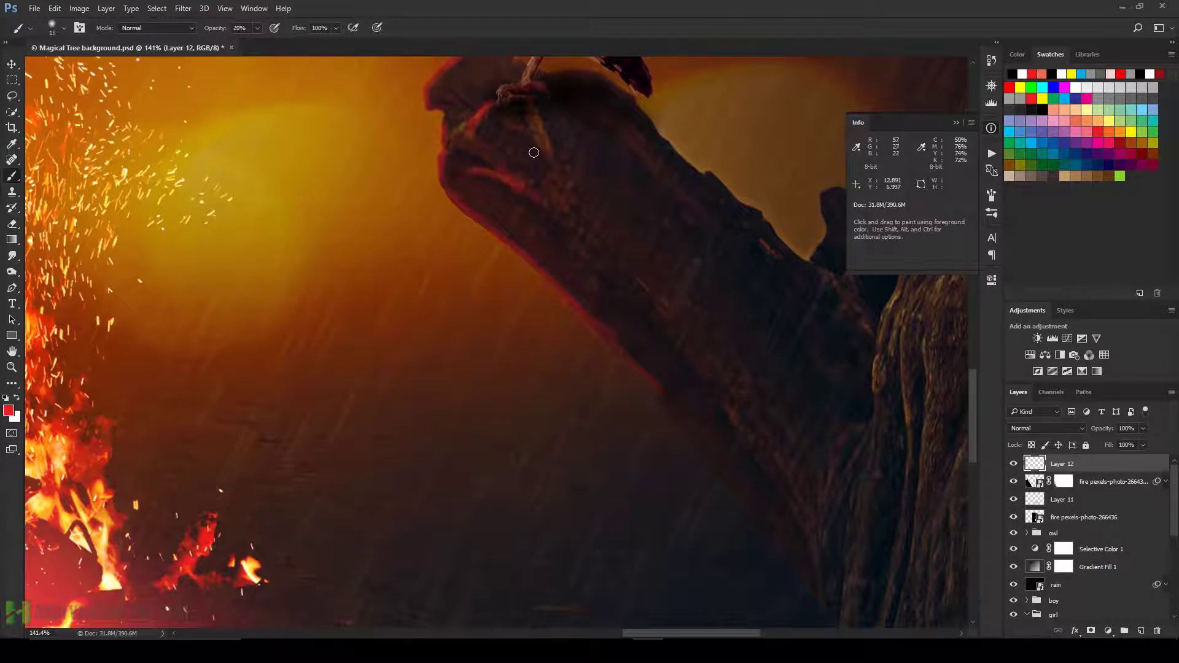
key(bracketright)
key(bracketright)
drag(533, 123, 556, 203)
drag(595, 253, 682, 347)
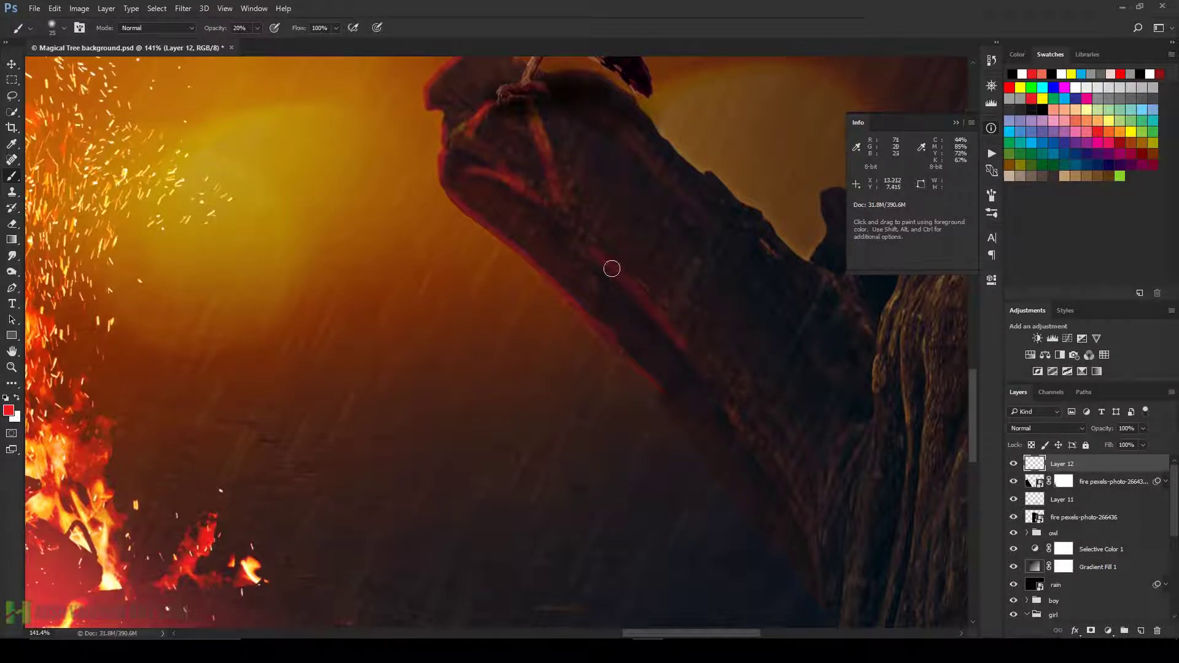
drag(595, 250, 709, 372)
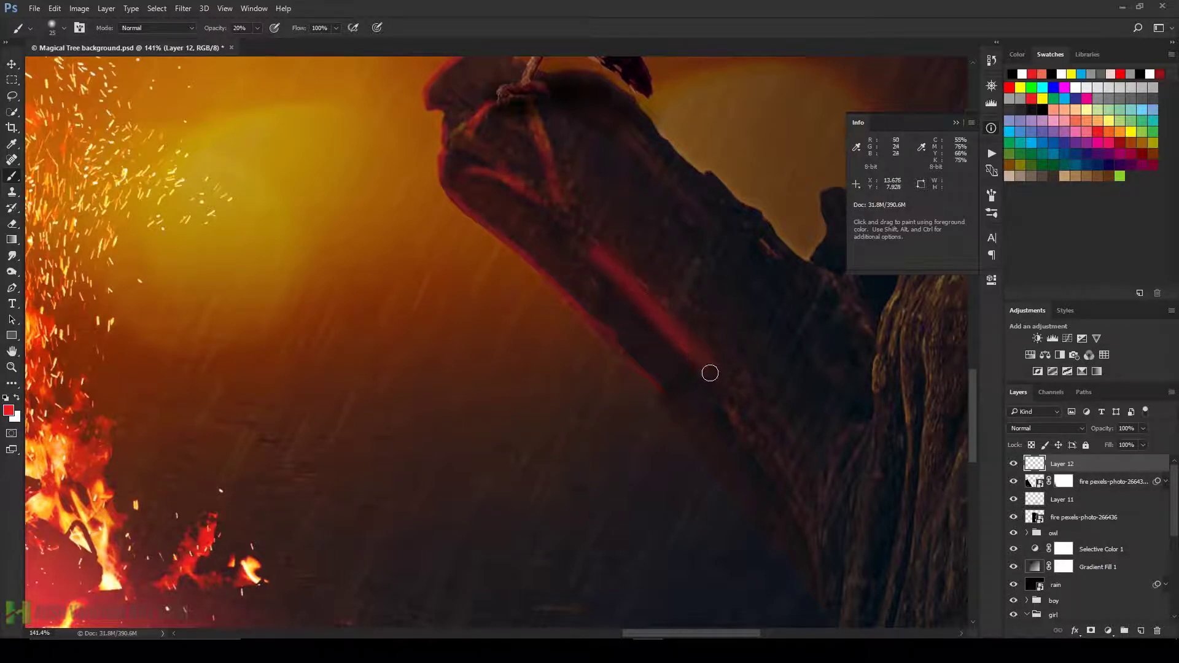
Extend a thin red rim line down the lower branch and trunk edge, then fit the view.
key(bracketleft)
key(bracketleft)
key(bracketleft)
drag(720, 392, 761, 447)
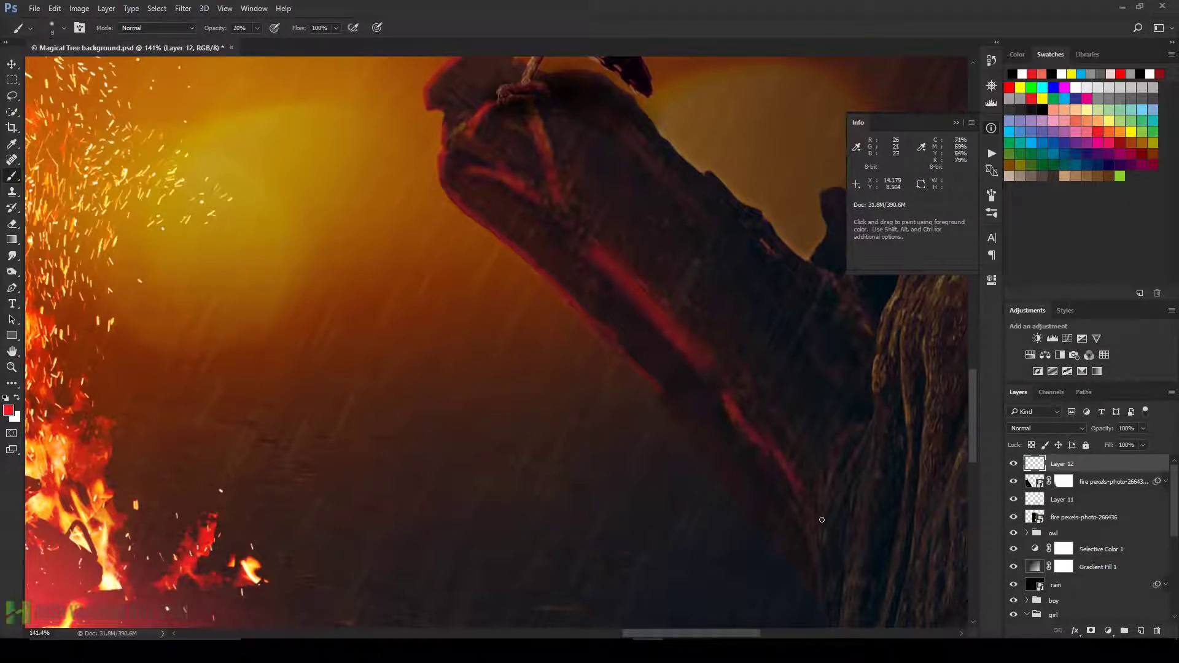
scroll(768, 417, down, 3)
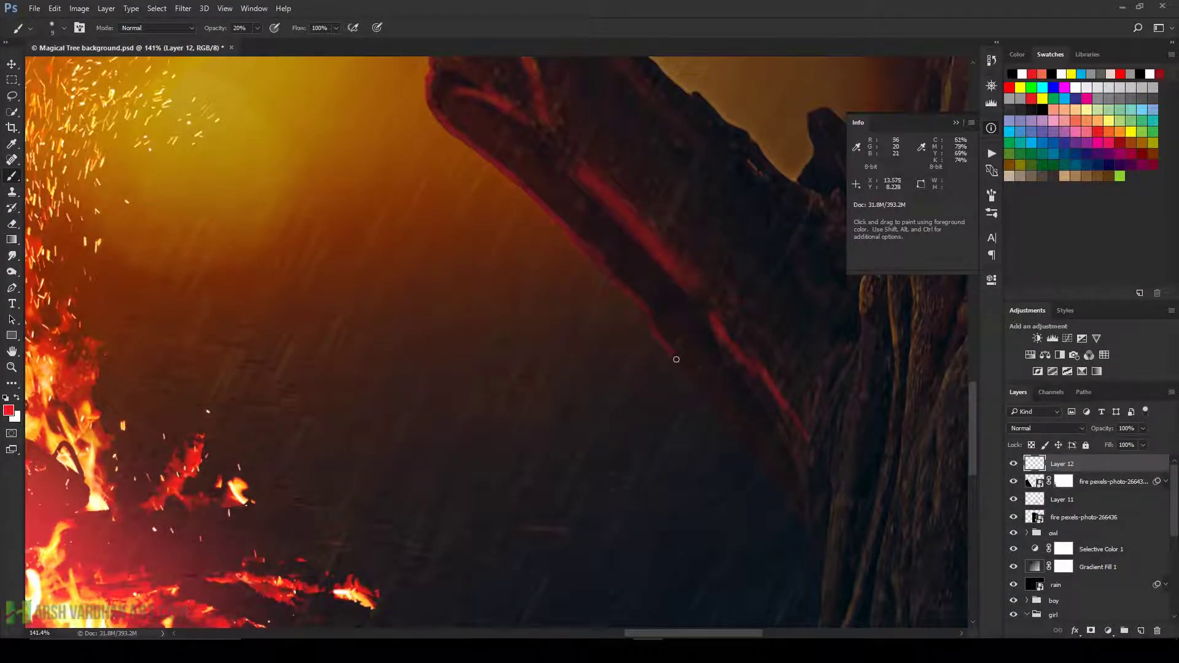
drag(784, 493, 812, 514)
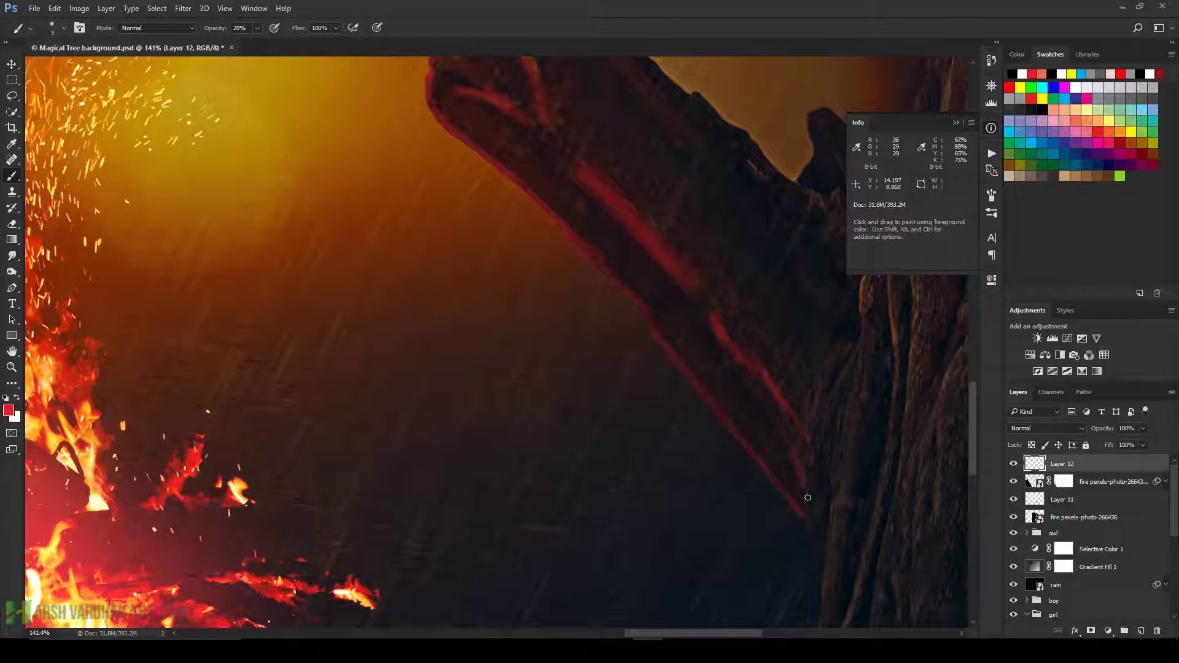
drag(807, 497, 815, 549)
key(space)
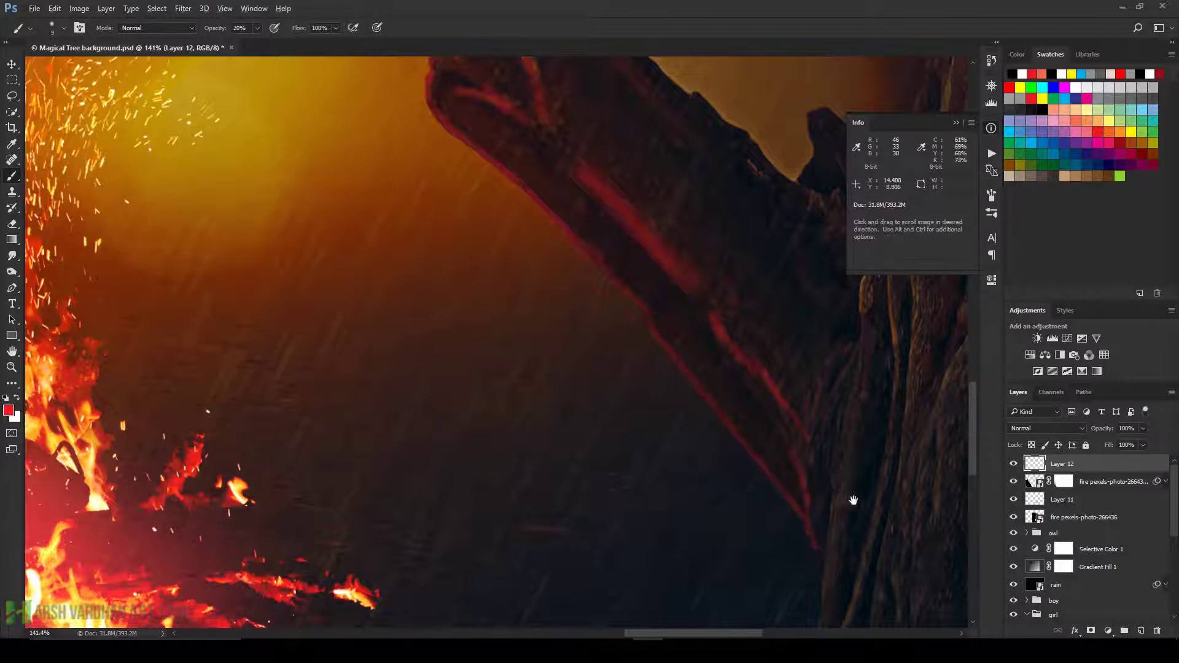
mouse_move(853, 501)
mouse_down()
mouse_move(742, 456)
mouse_move(718, 554)
mouse_up()
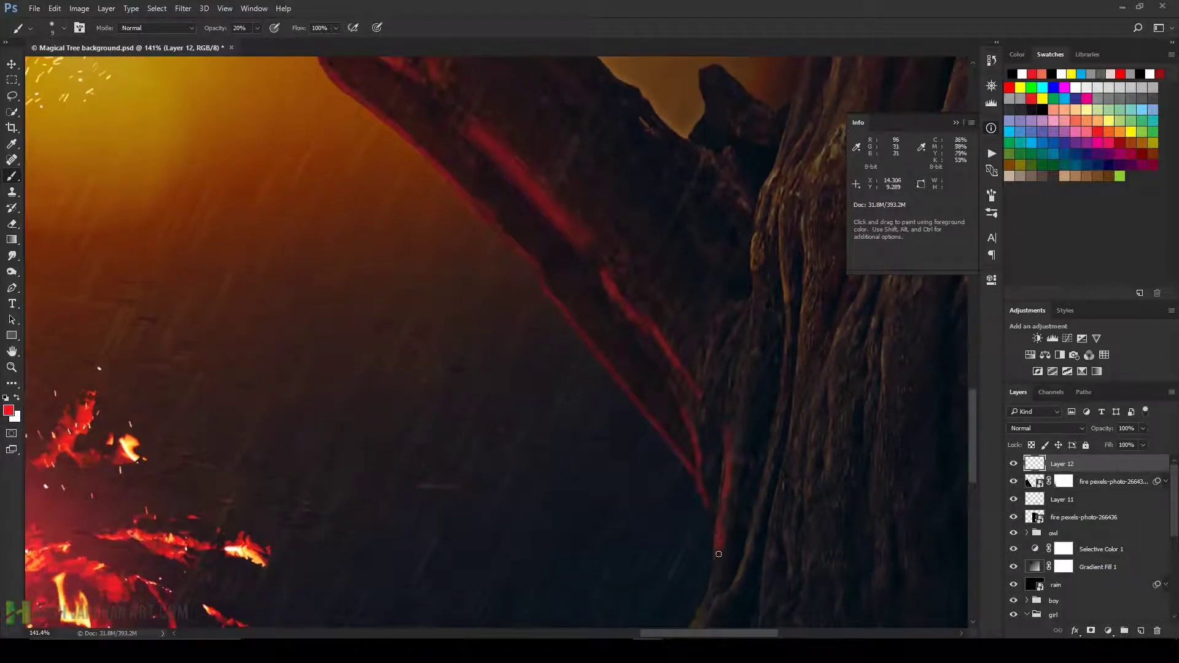
key(ctrl+0)
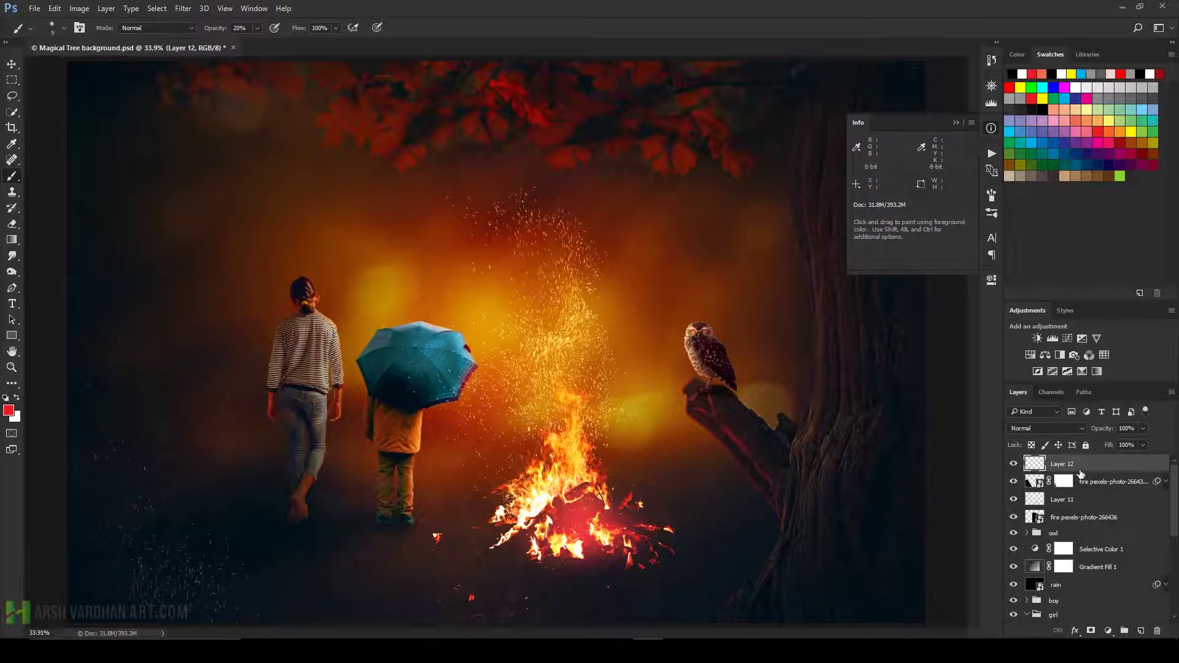
Try Overlay, Linear Dodge (Add) and Vivid Light on Layer 12, settling on Hard Light.
drag(1072, 428, 1050, 316)
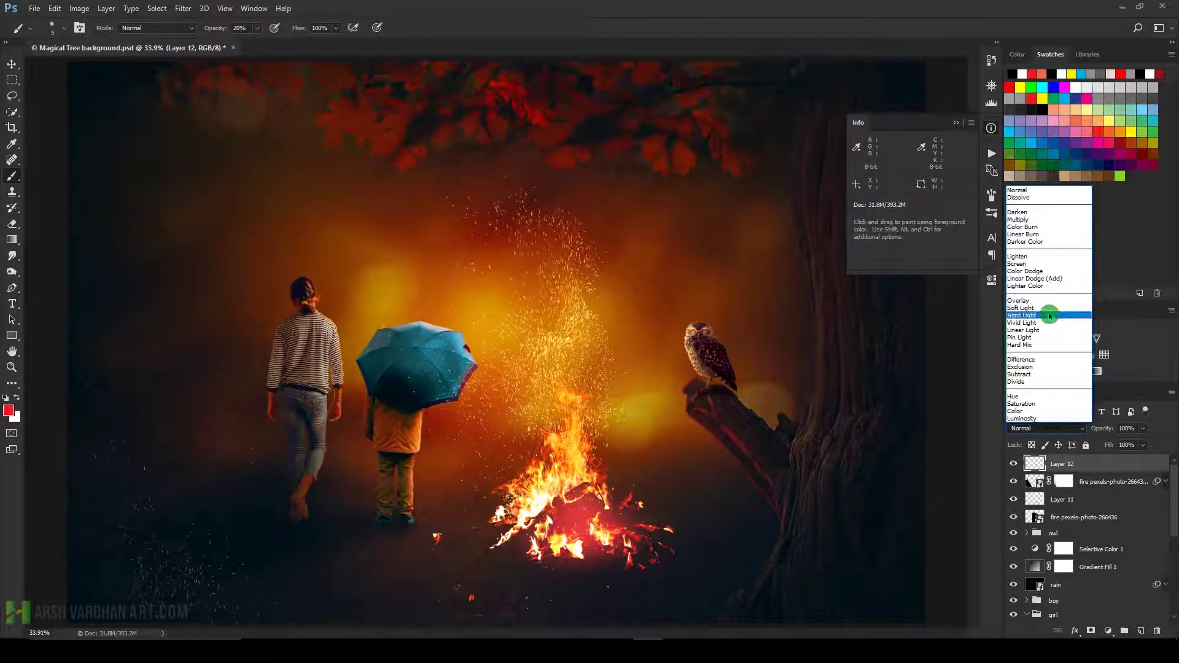
click(1050, 316)
click(1038, 428)
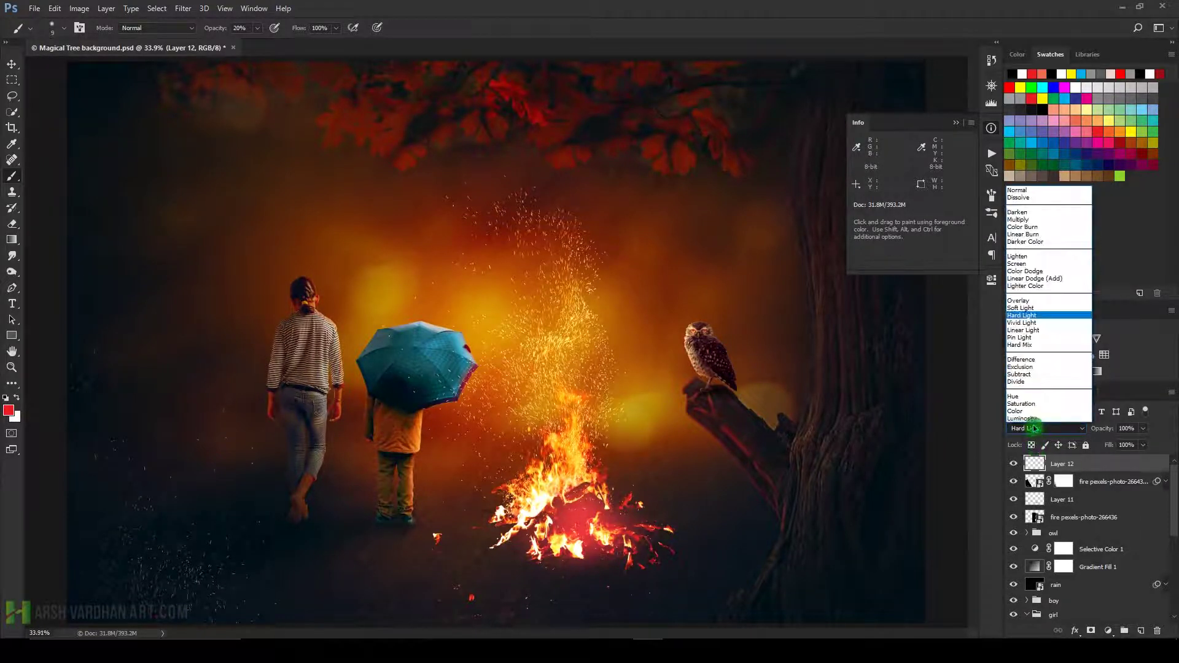
click(1044, 300)
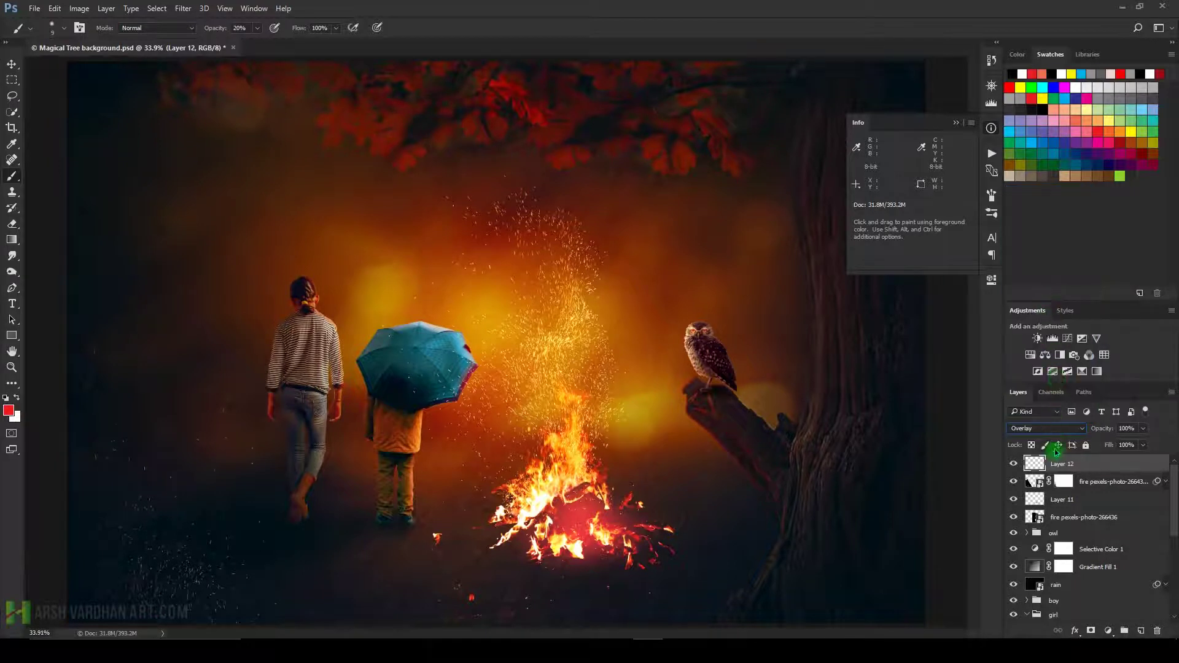
click(1051, 428)
click(1034, 278)
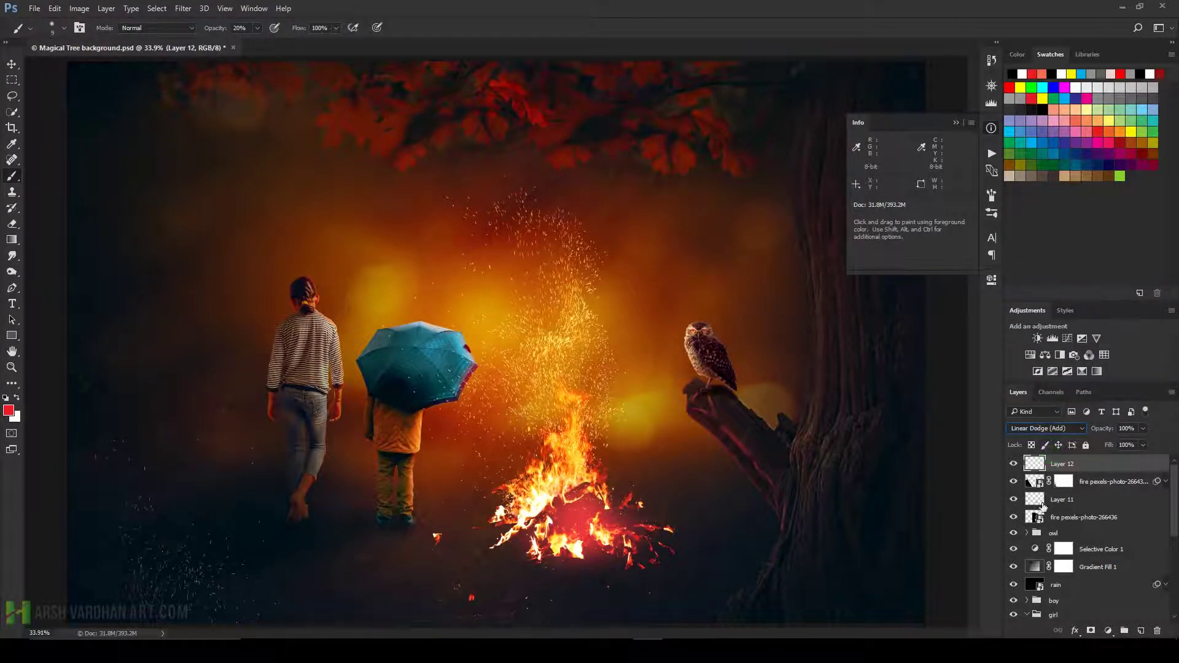
click(1044, 428)
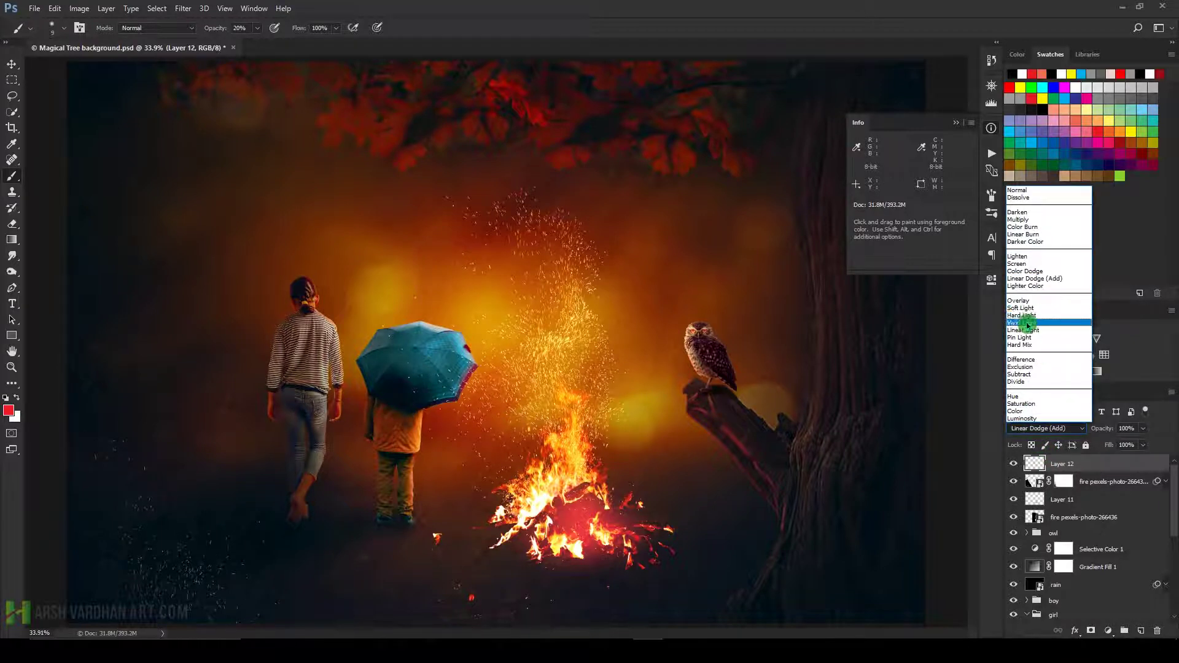
click(1024, 323)
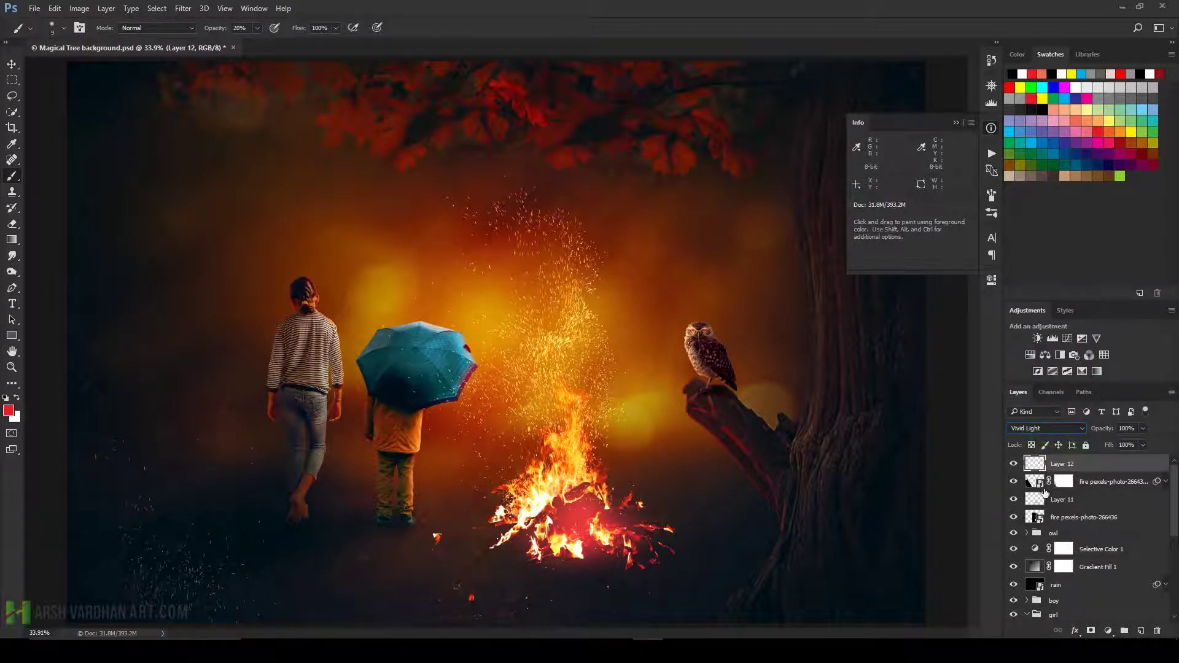
click(1050, 428)
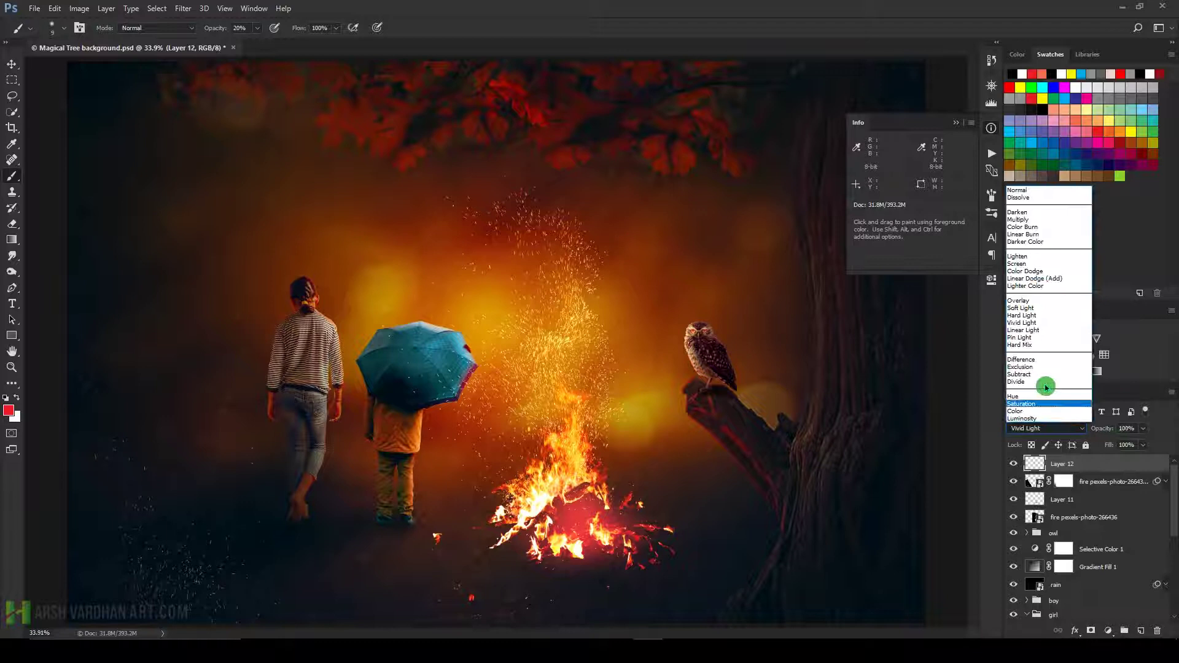
click(1032, 315)
Shrink the brush and recentre the view on the owl and trunk.
scroll(812, 551, up, 1)
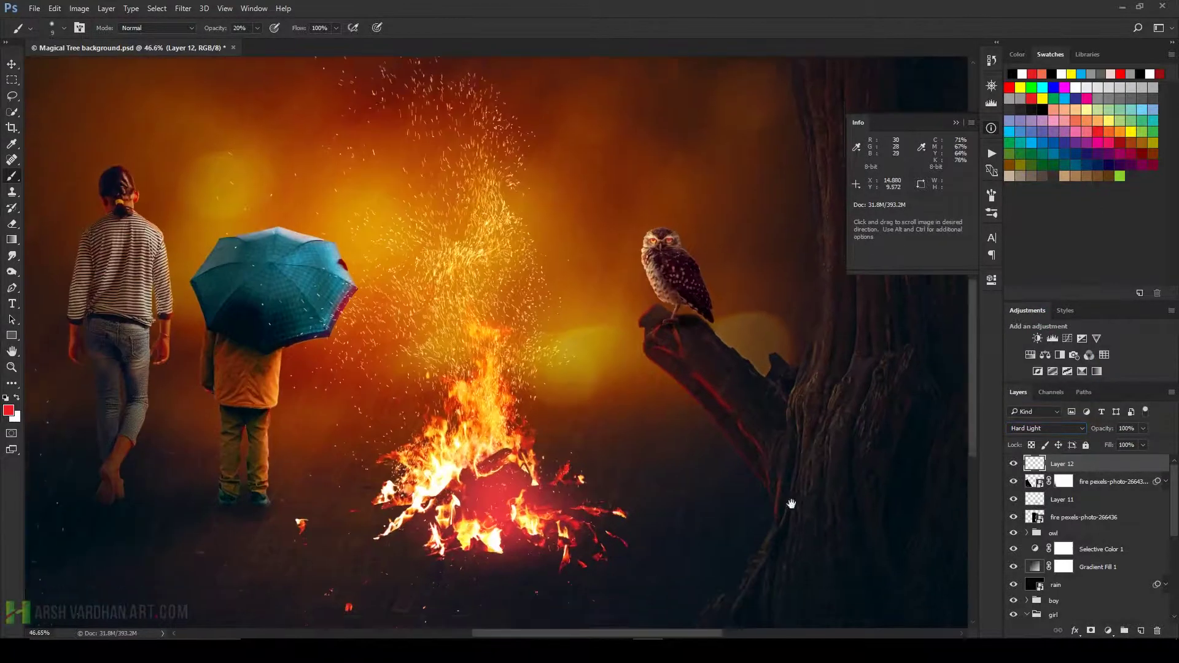
scroll(790, 500, up, 1)
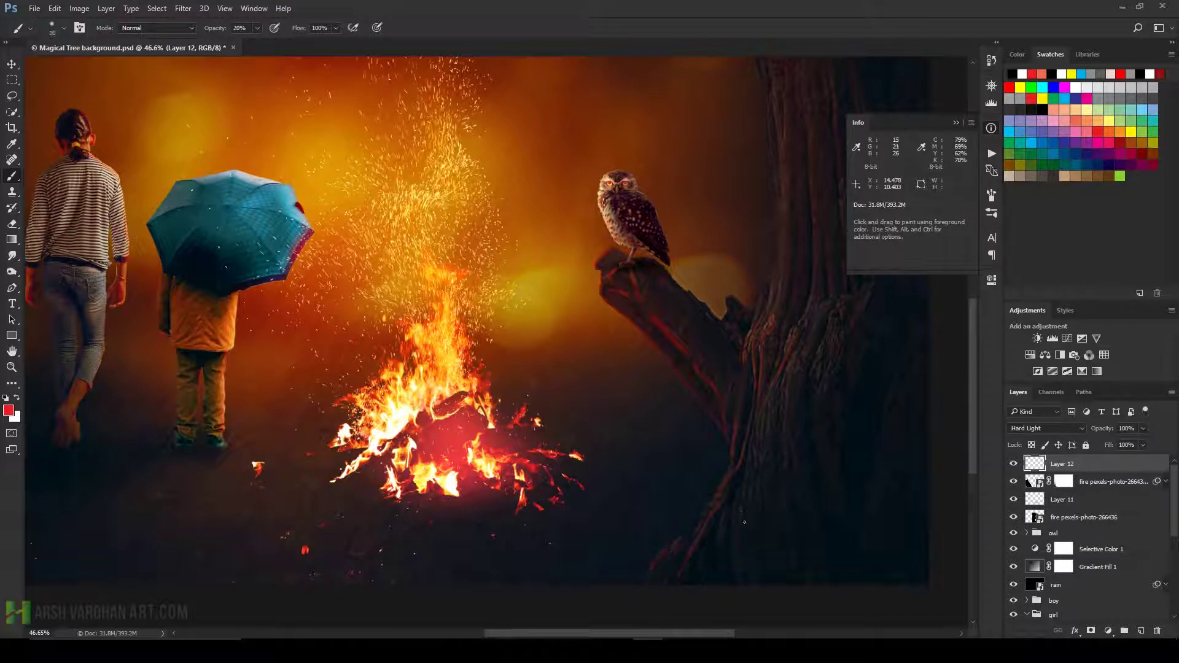
key(bracketleft)
key(bracketleft)
key(bracketleft)
drag(786, 320, 718, 427)
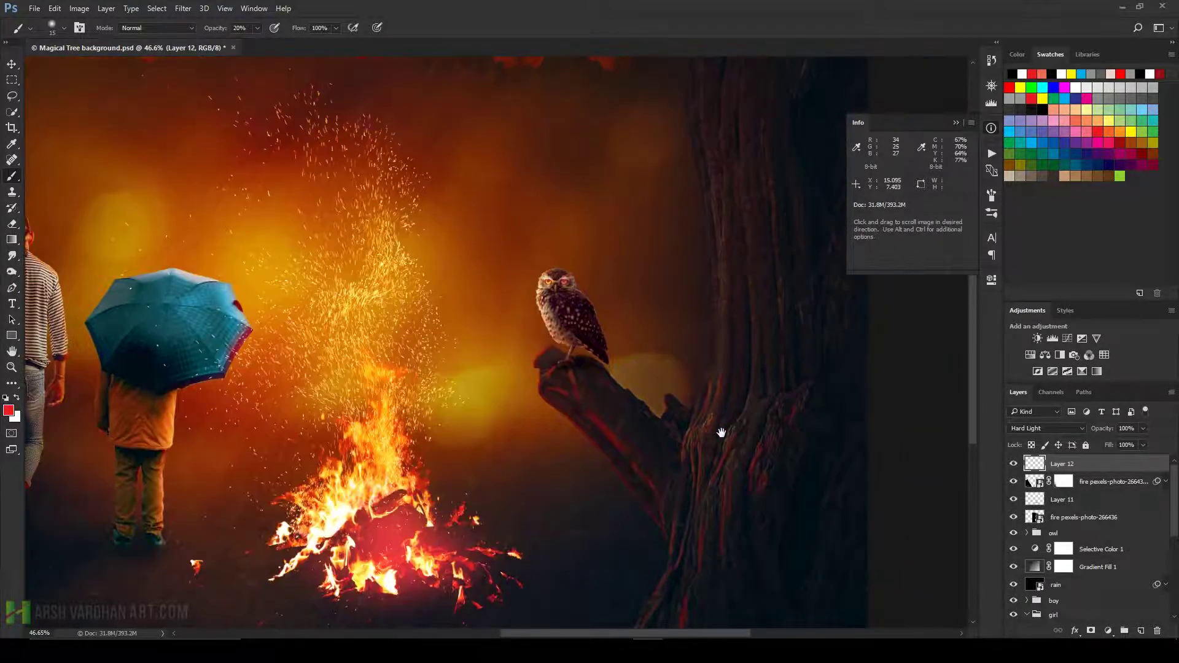
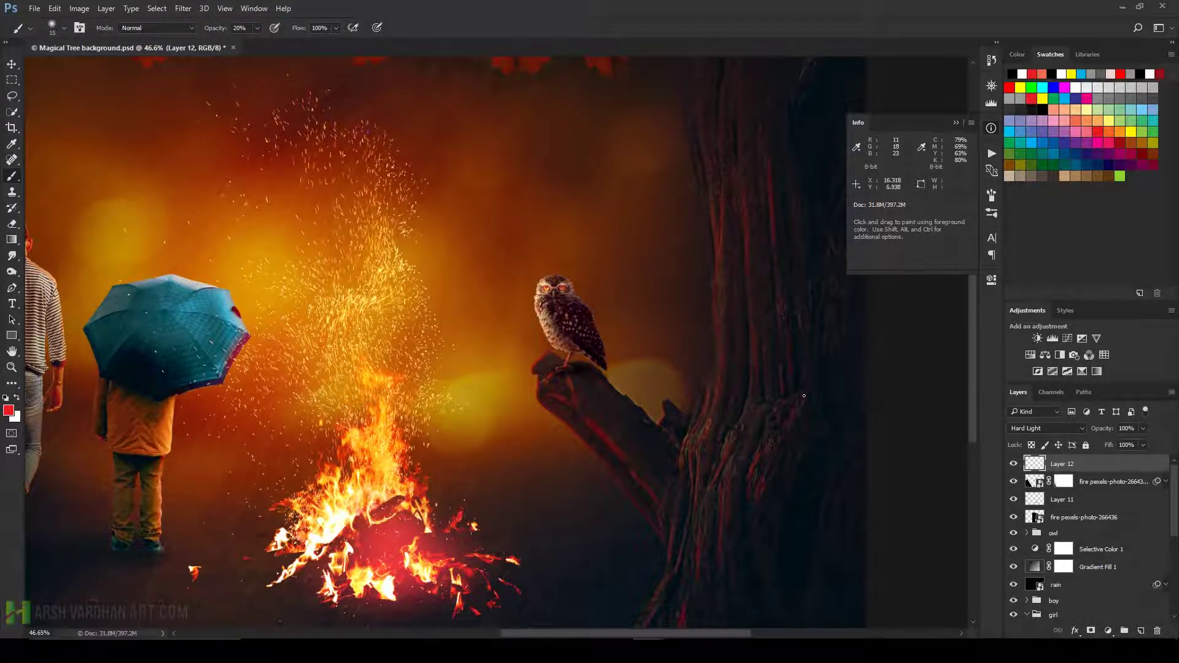
Zoom out to view the whole bonfire composite at once.
scroll(725, 430, up, 5)
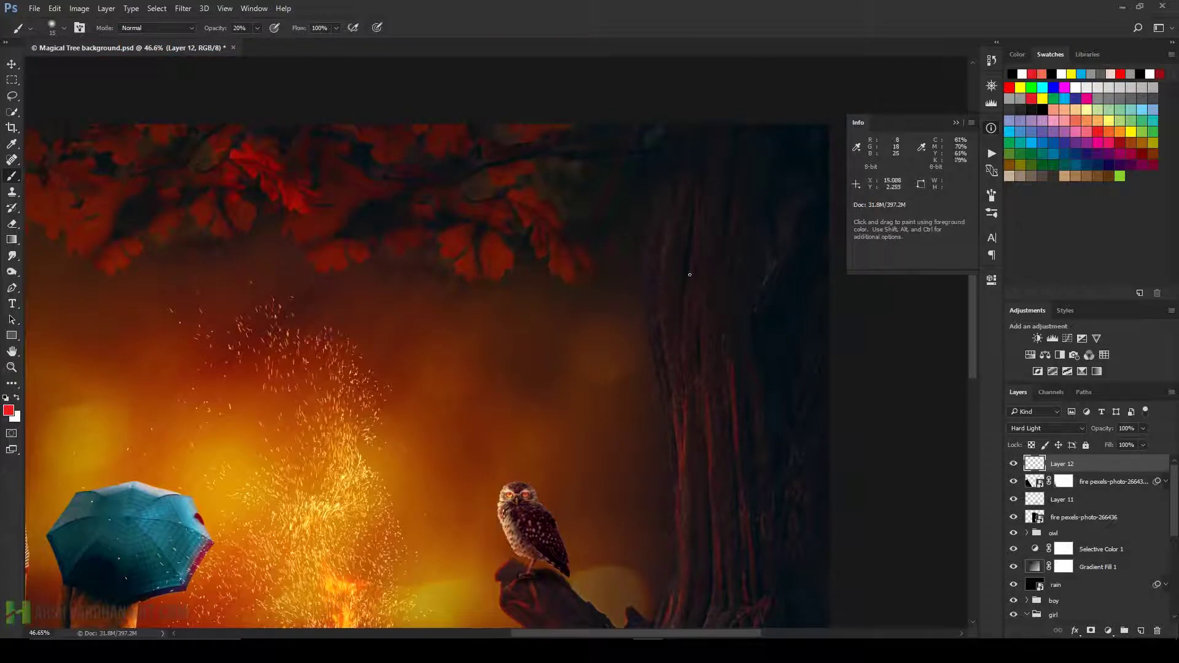
scroll(680, 304, down, 2)
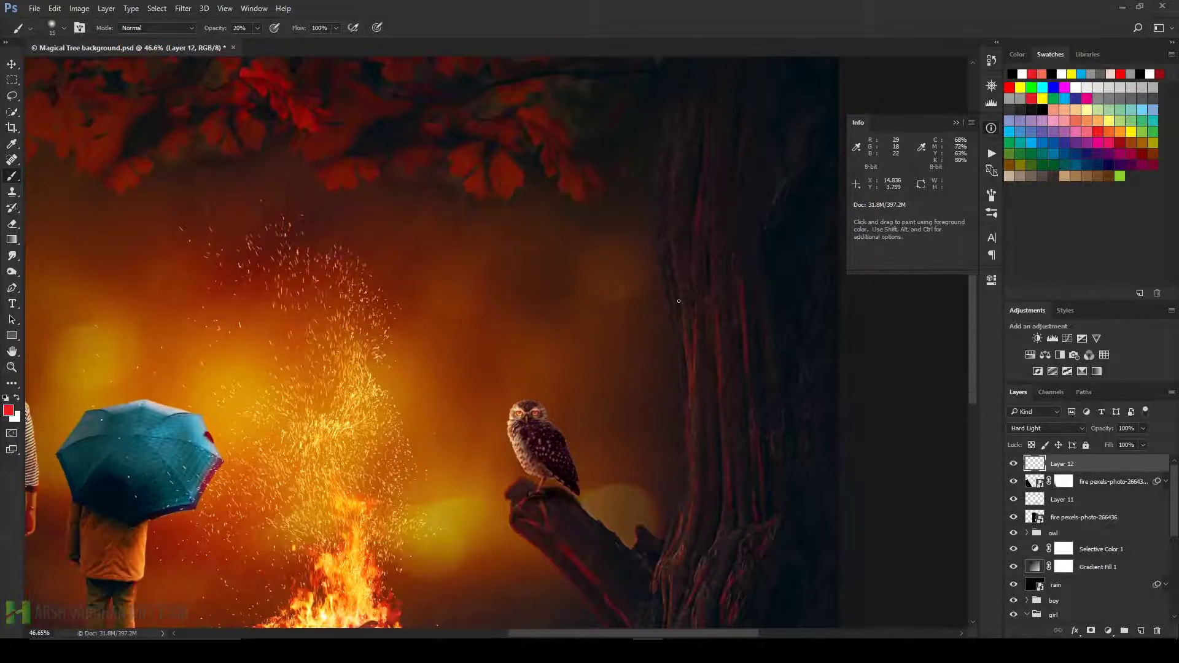
key(ctrl+space)
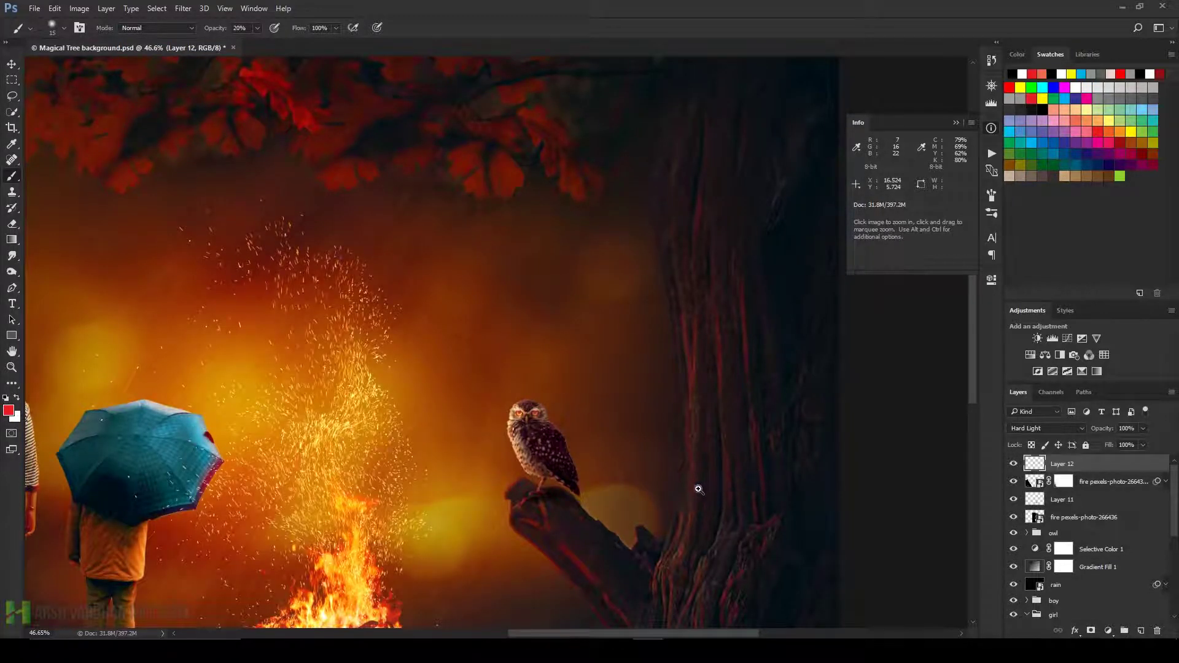
mouse_move(721, 329)
mouse_down()
mouse_move(685, 335)
mouse_move(651, 485)
mouse_move(706, 479)
mouse_up()
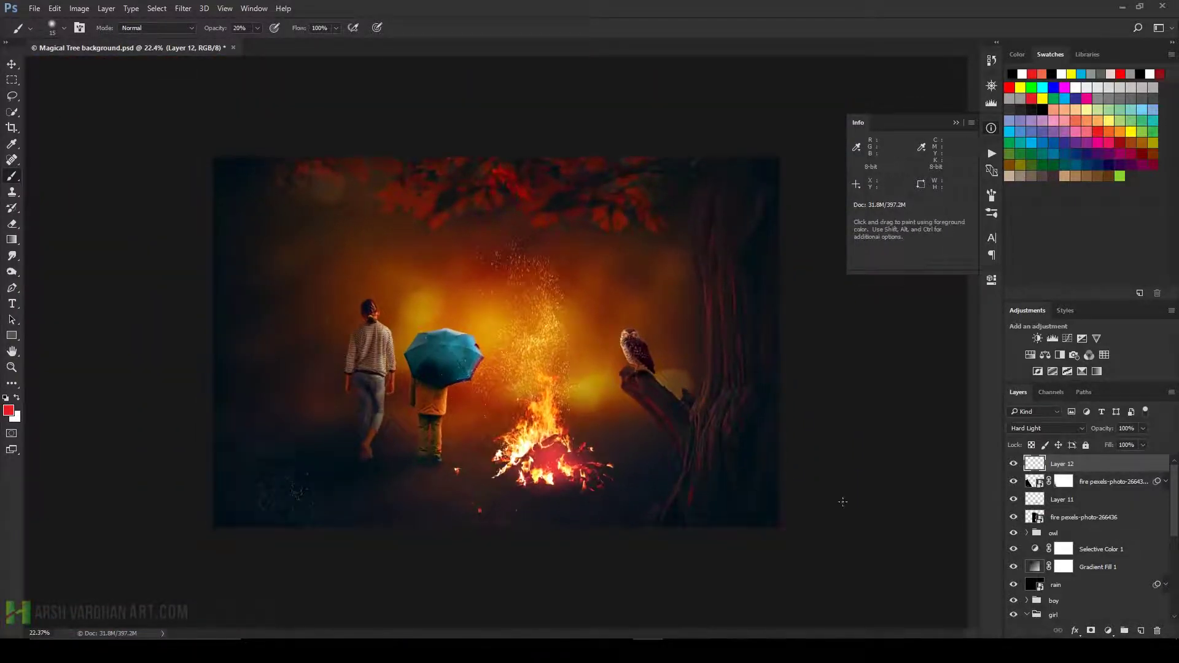
Add Layer 13 in Linear Dodge (Add) and brush salmon light on the trunk at size 300.
click(1139, 633)
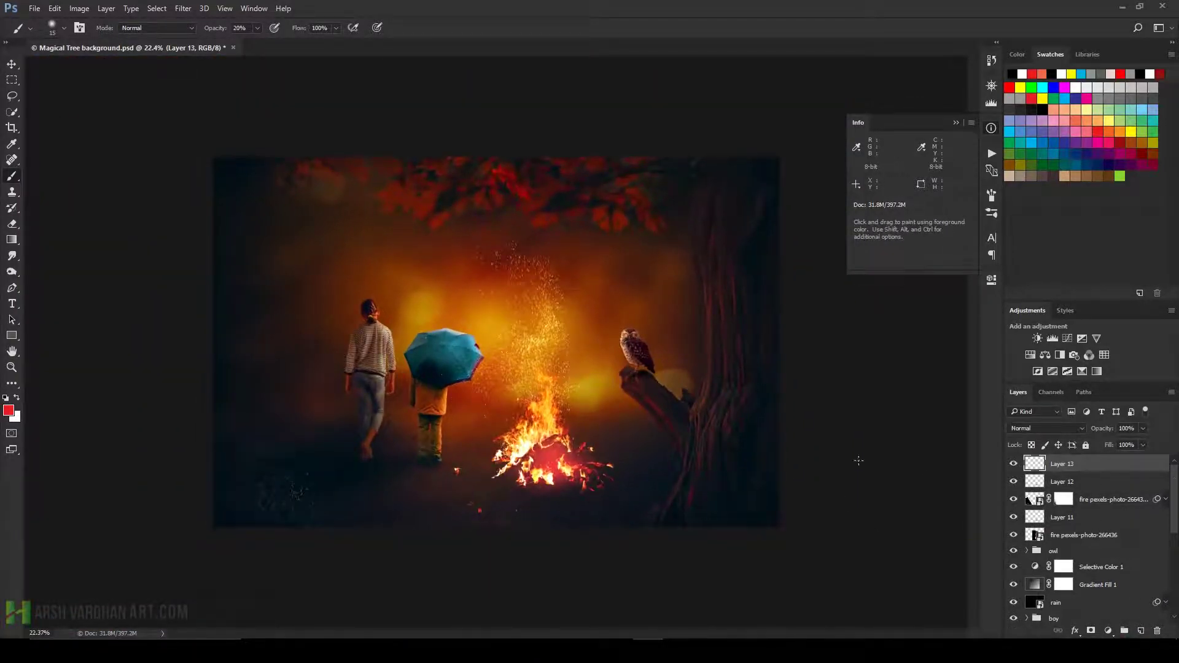
click(1047, 72)
click(1044, 428)
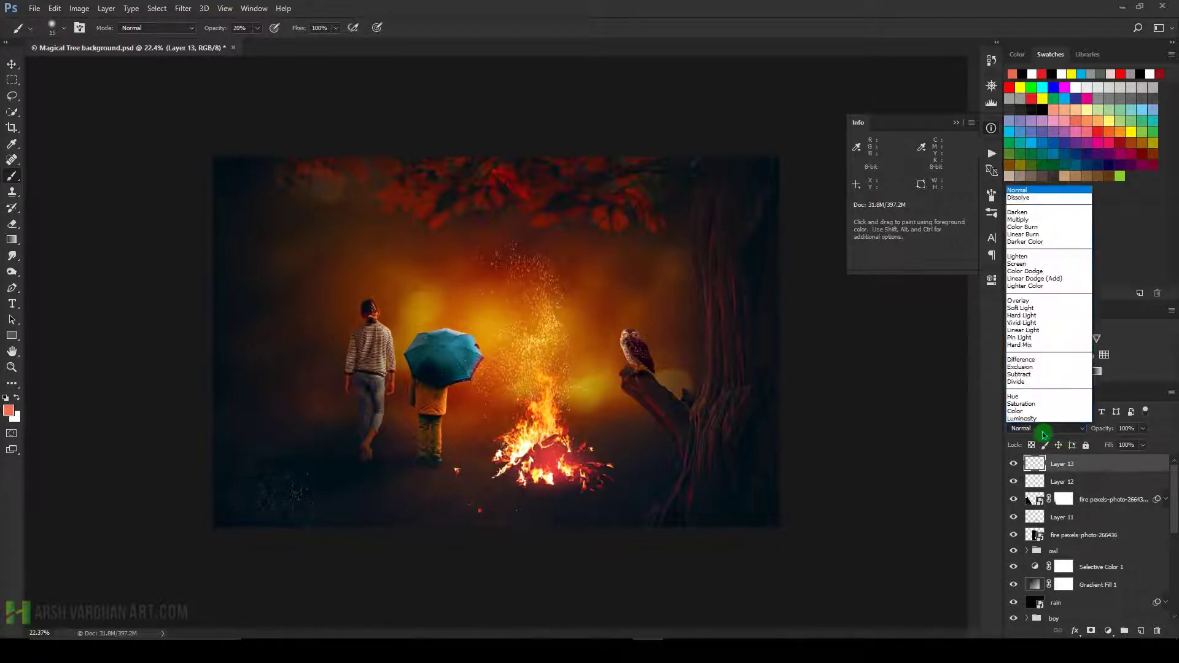
click(1043, 281)
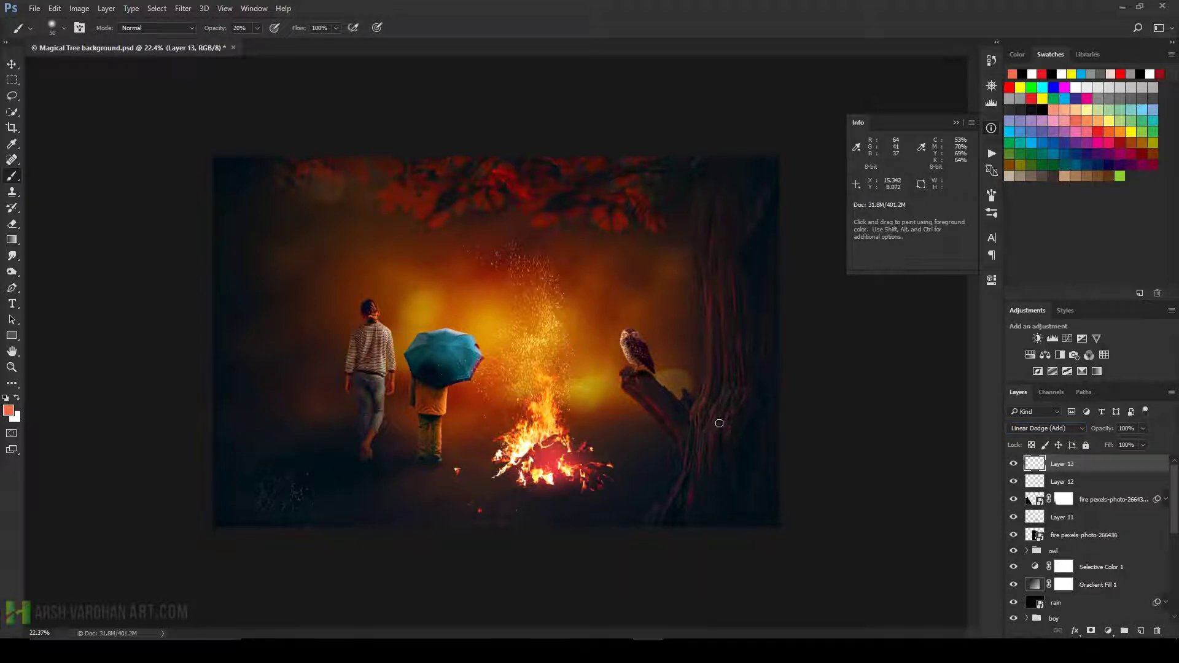
key(bracketright)
key(bracketright)
key(bracketright)
key(bracketright)
key(bracketright)
key(bracketright)
drag(721, 408, 718, 445)
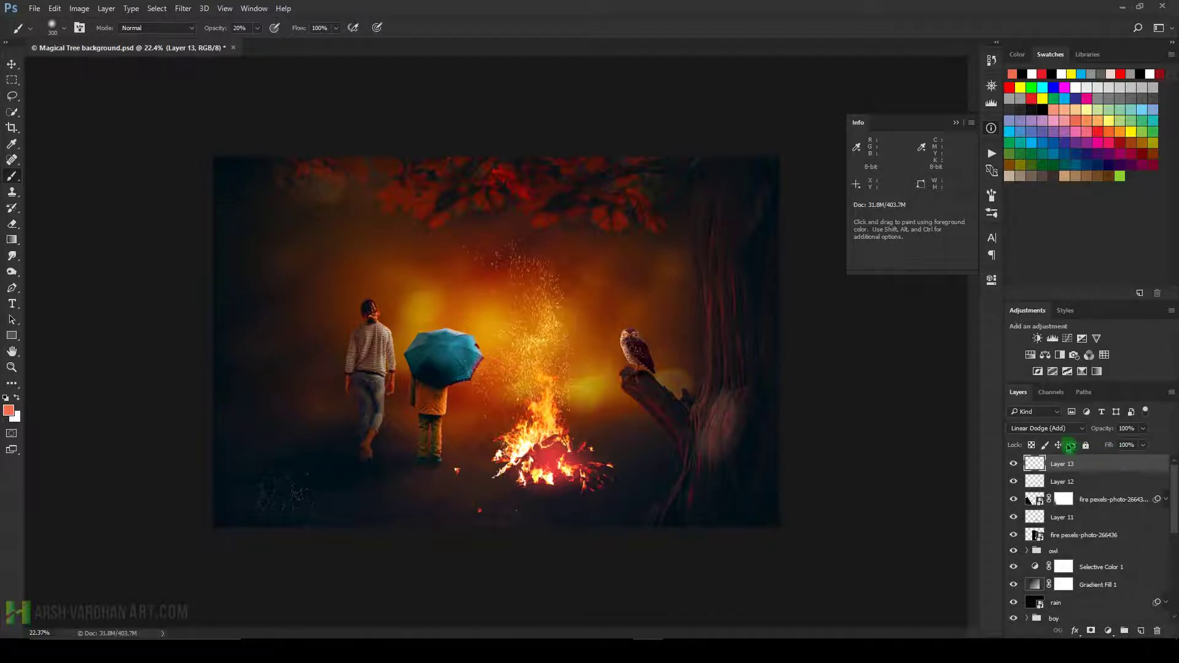
Switch Layer 13 to Soft Light and paint reddish light over trunk, branch and lower-left ground.
click(1044, 428)
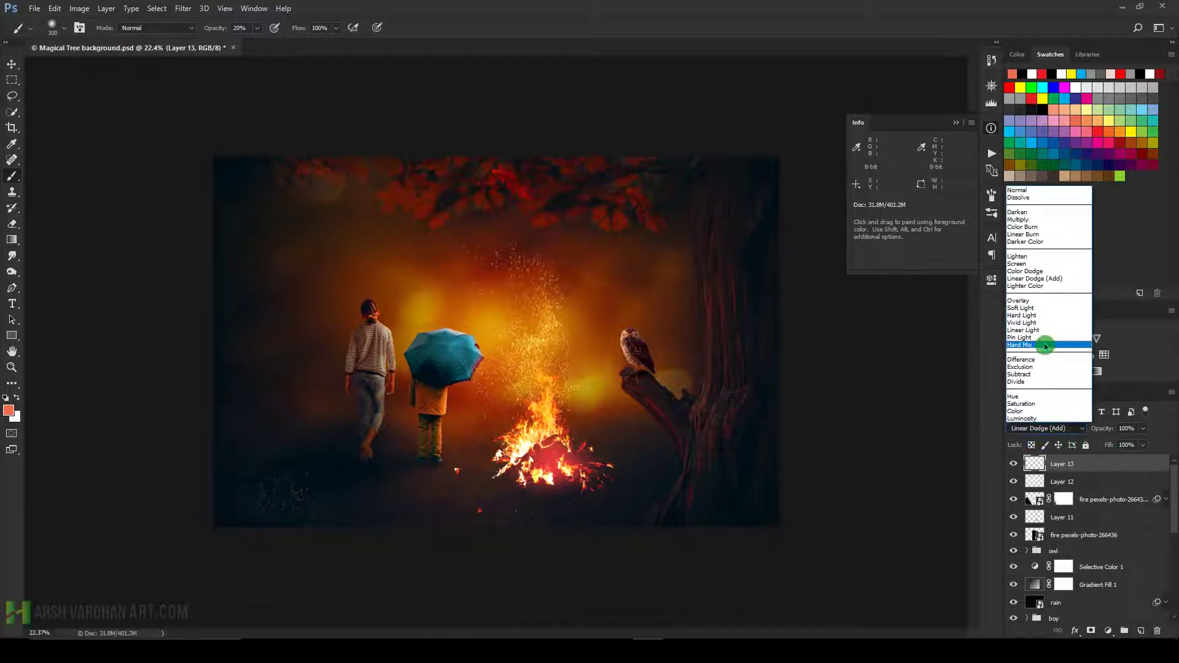
click(1021, 307)
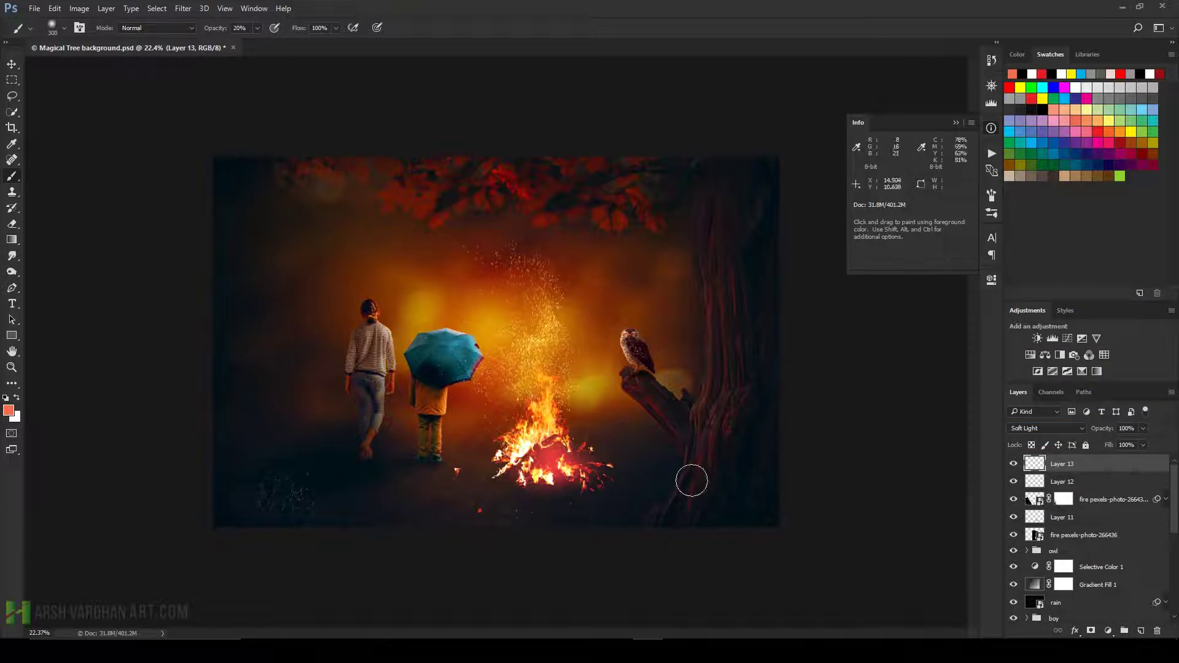
drag(691, 480, 626, 380)
mouse_move(701, 454)
mouse_down()
mouse_move(757, 408)
mouse_move(739, 355)
mouse_move(761, 408)
mouse_move(663, 520)
mouse_move(727, 310)
mouse_move(703, 257)
mouse_up()
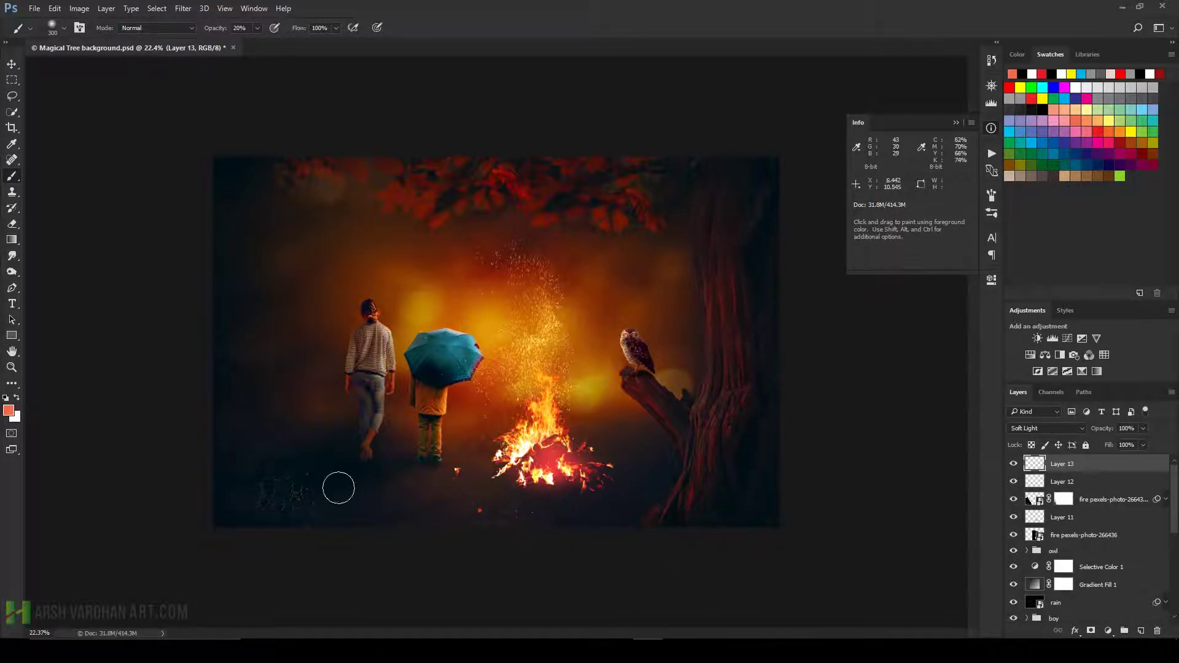
drag(338, 488, 282, 497)
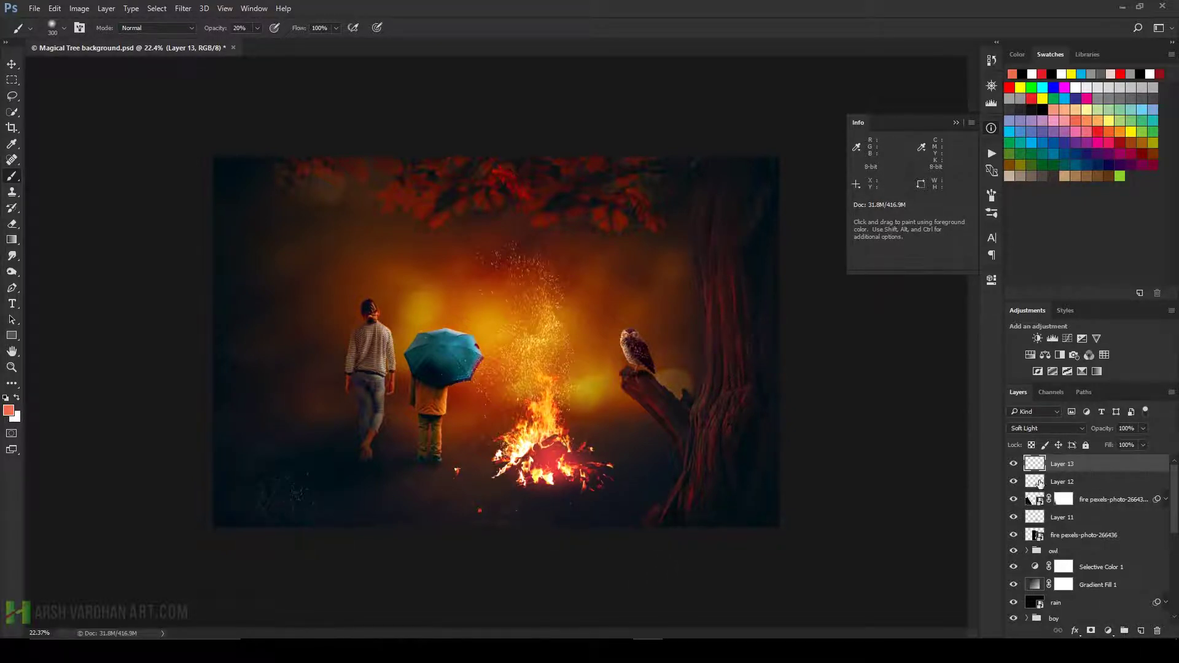
click(1040, 484)
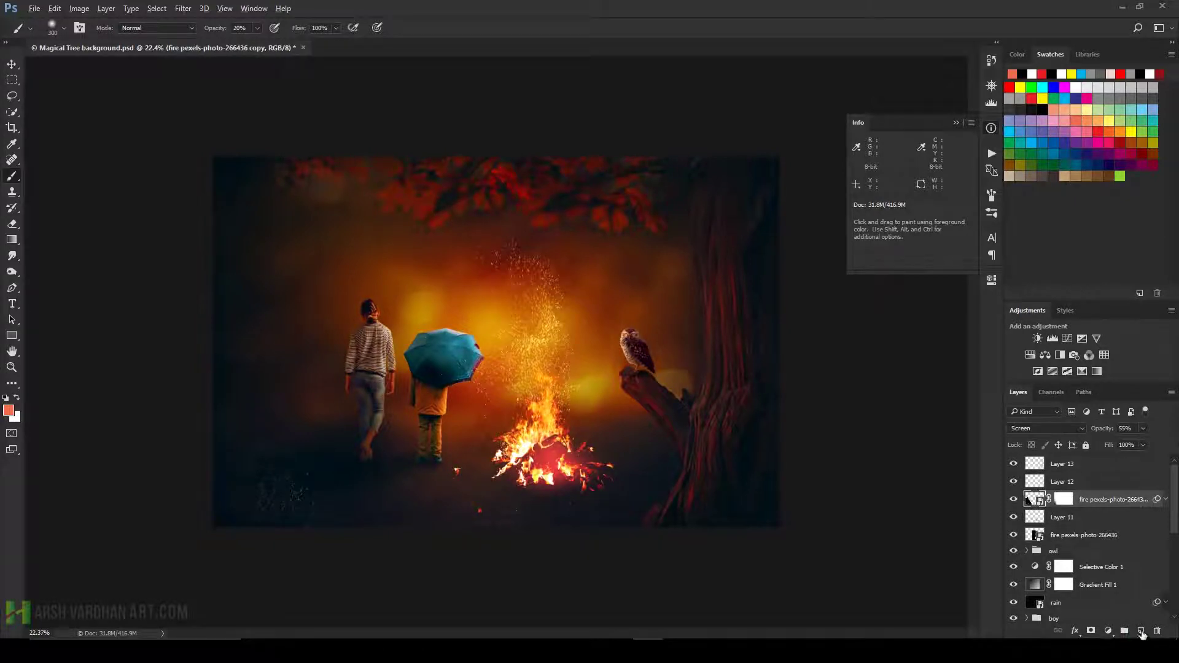
click(1140, 630)
alt+click(1084, 505)
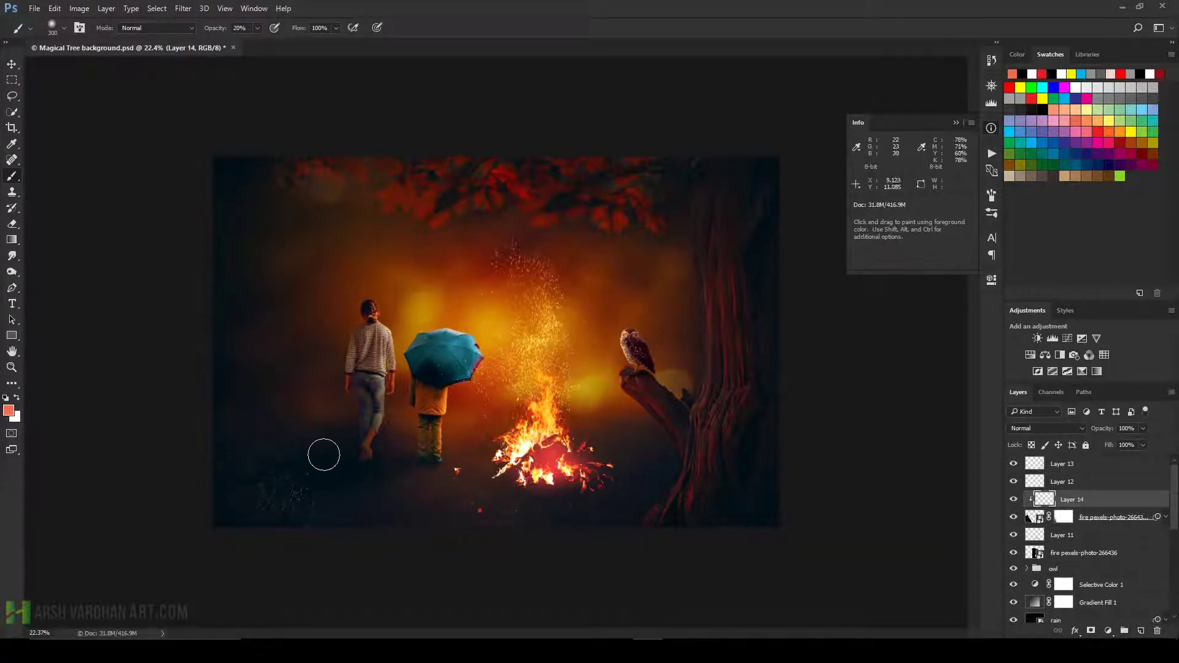
key(bracketright)
key(bracketright)
key(bracketright)
key(bracketright)
key(bracketright)
drag(234, 455, 274, 499)
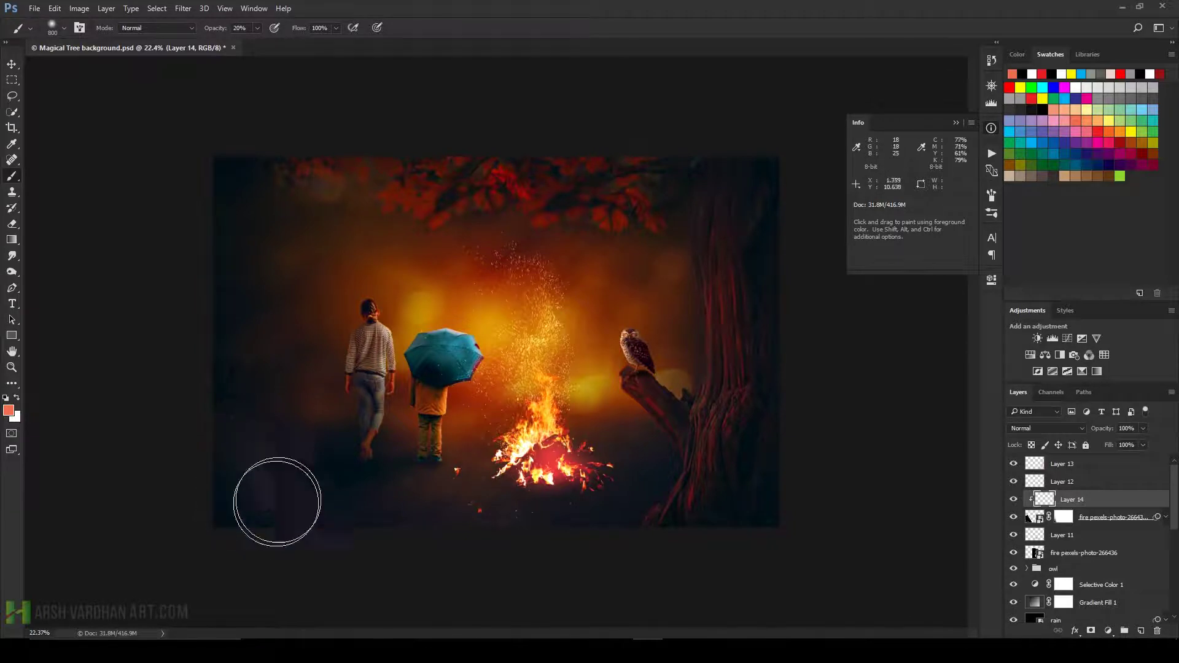
key(ctrl+alt+z)
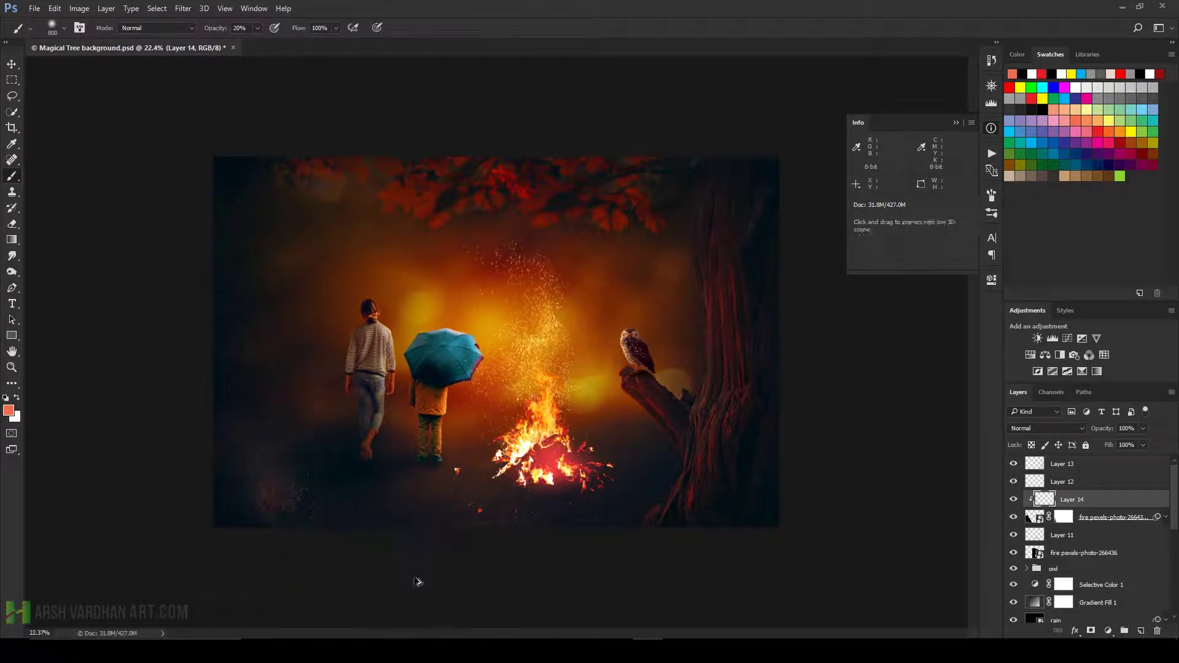
key(ctrl+alt+z)
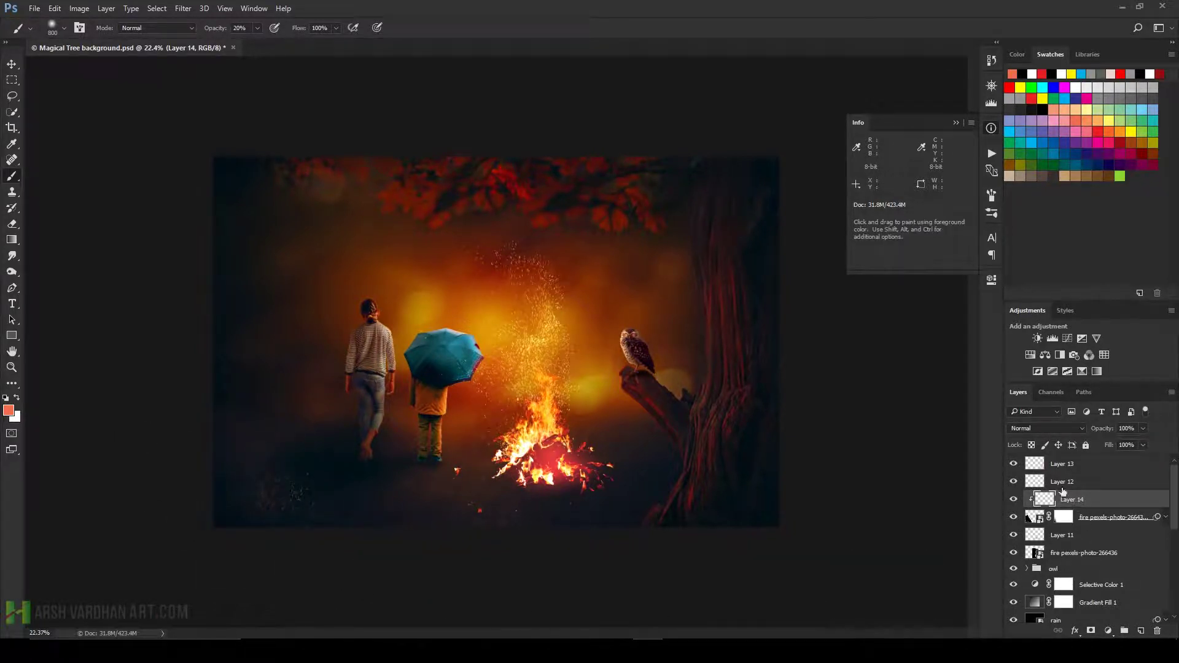
alt+click(1046, 502)
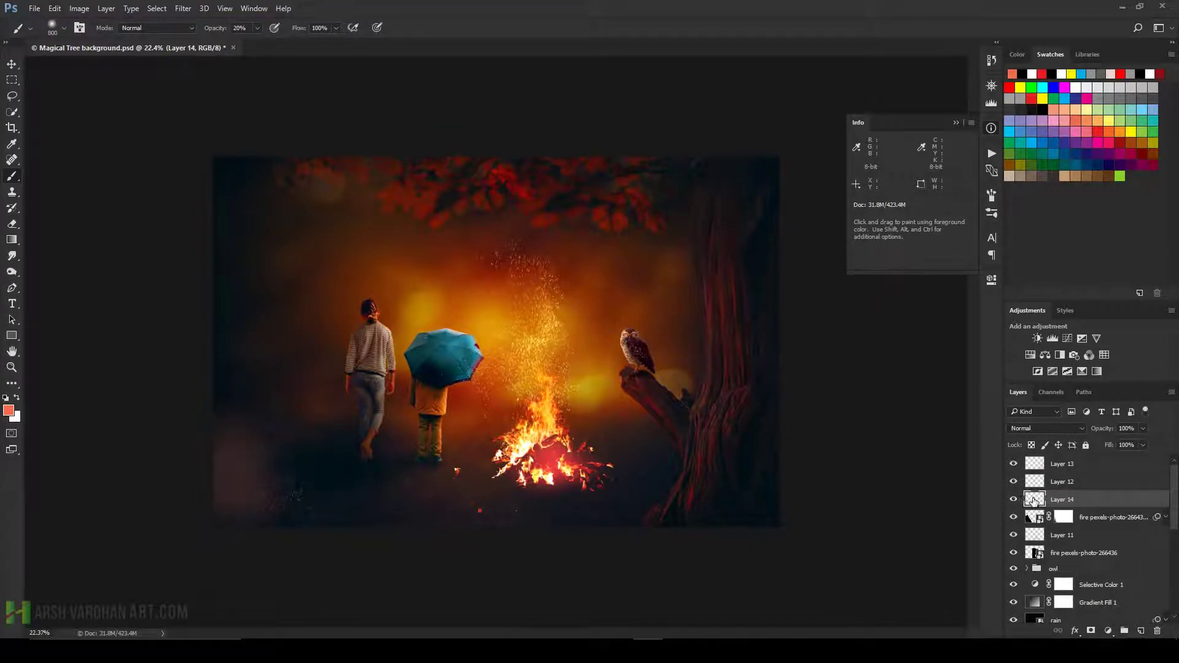
key(Delete)
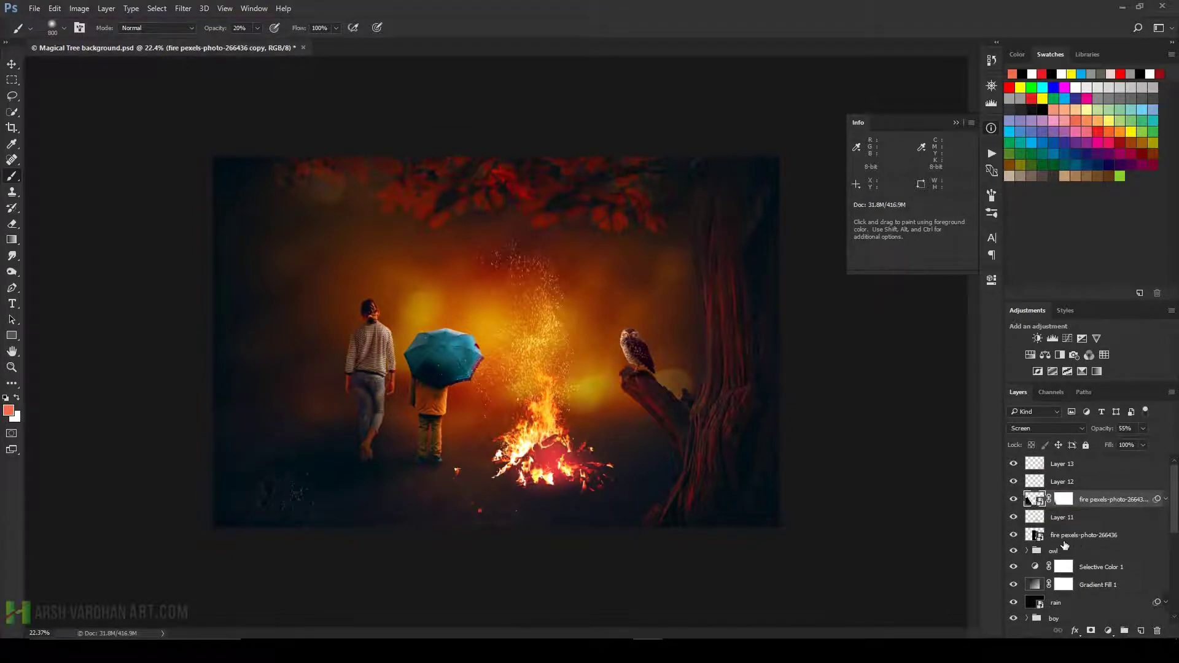
scroll(722, 399, down, 1)
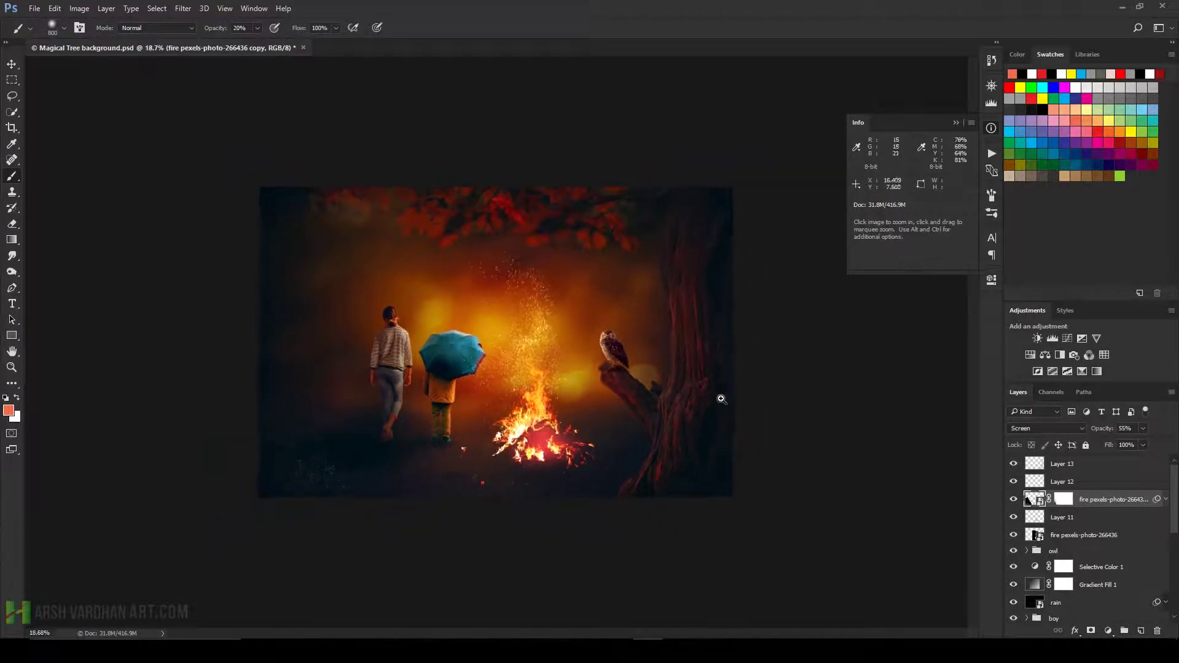
key(ctrl+plus)
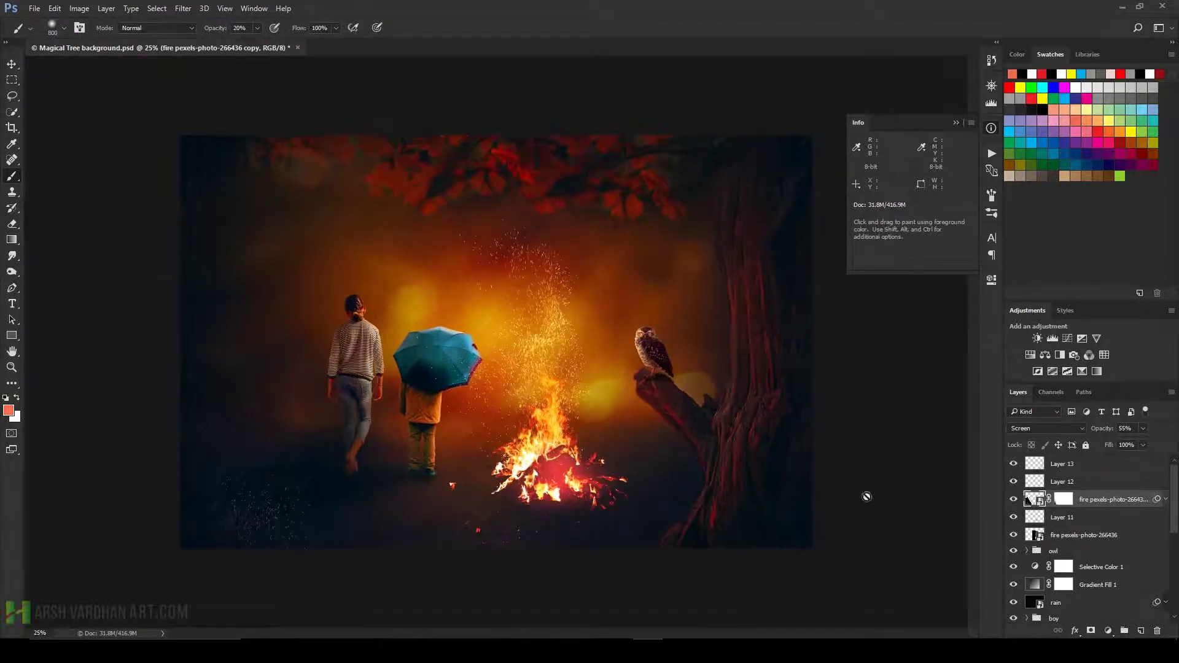
scroll(675, 402, down, 2)
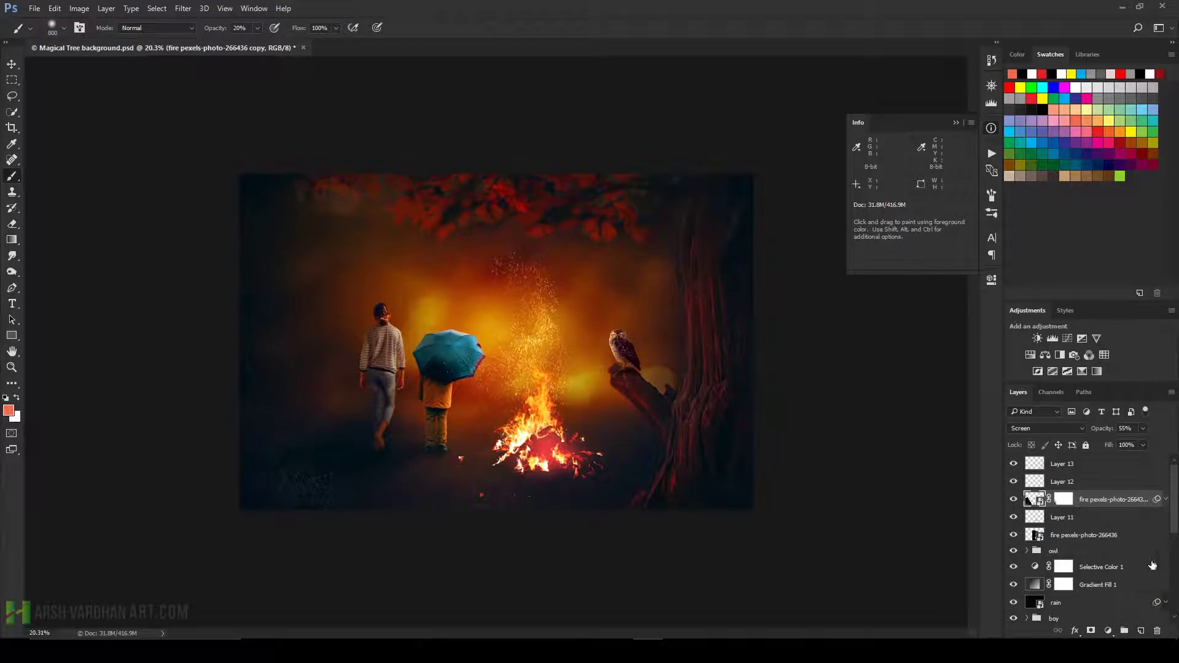
scroll(1120, 556, down, 1)
Select the boy and girl groups and move them slightly left.
click(1119, 551)
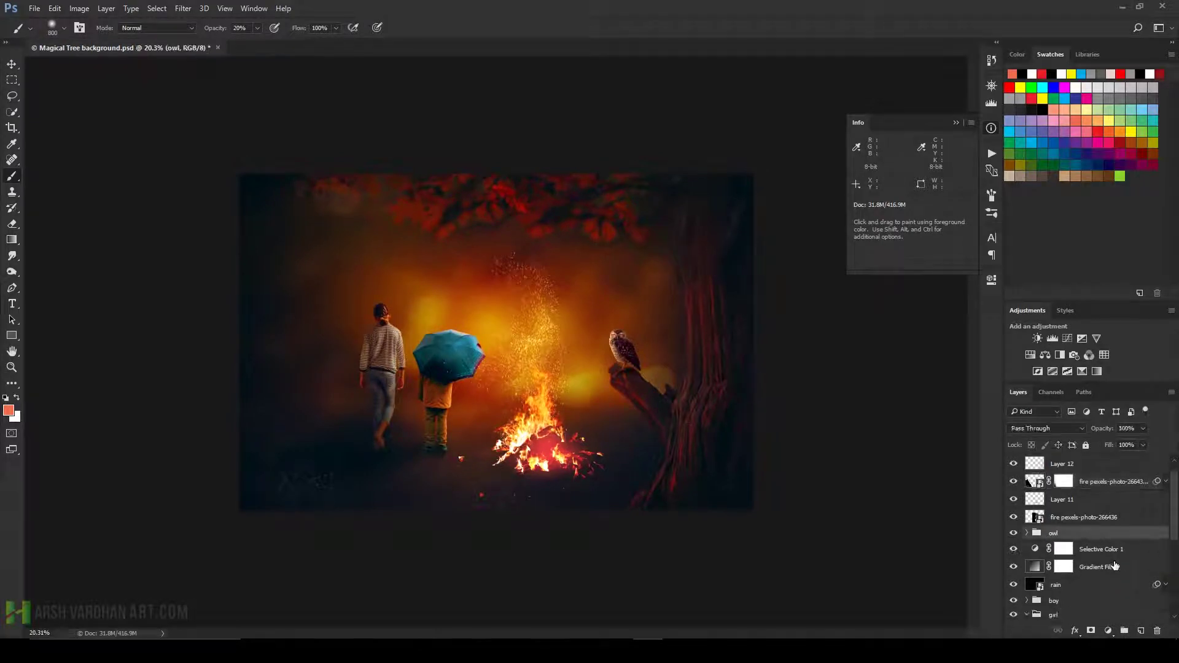
click(1106, 569)
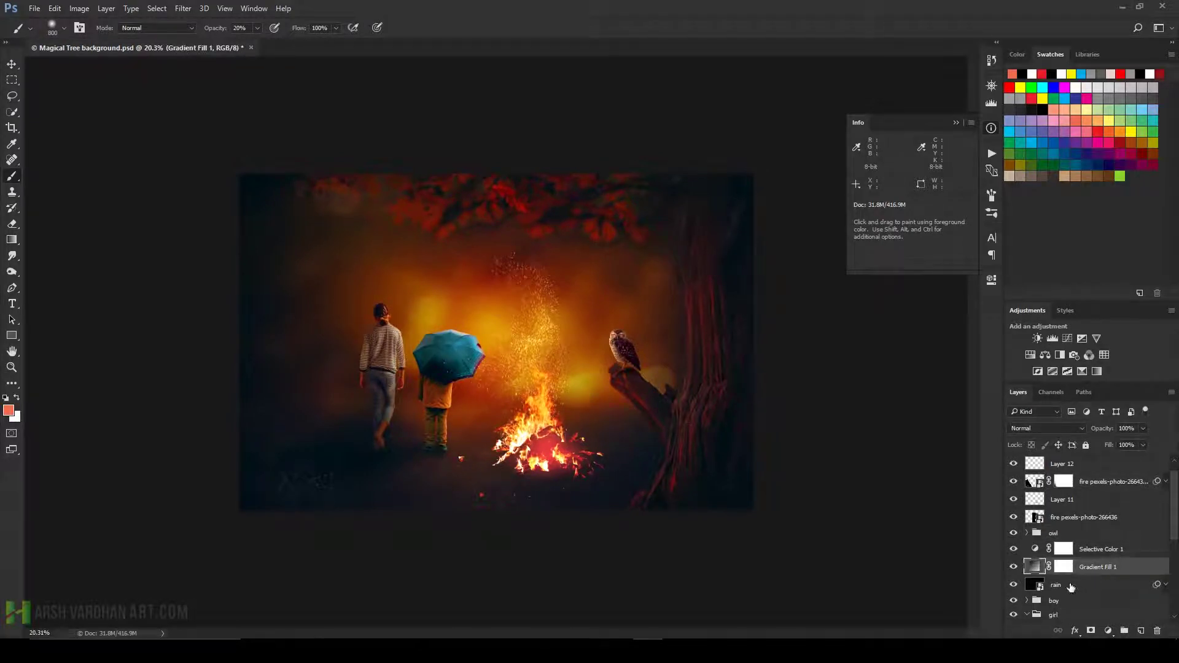
click(1071, 586)
scroll(1099, 584, down, 2)
click(1066, 567)
scroll(1103, 585, down, 1)
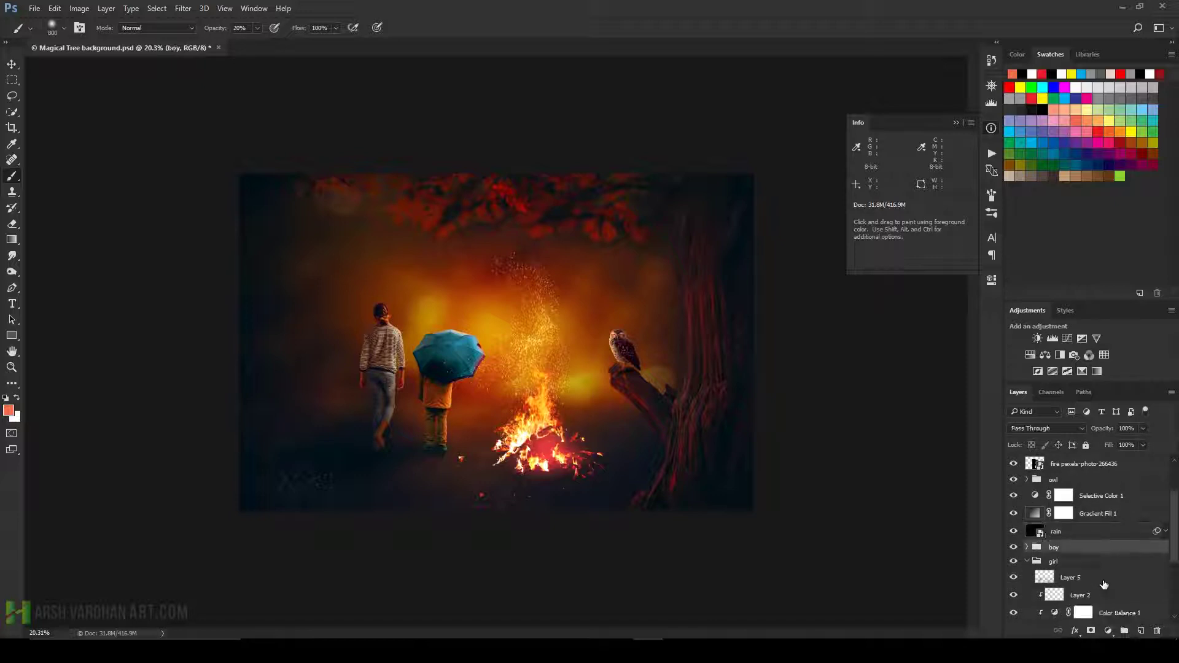
shift+click(1052, 562)
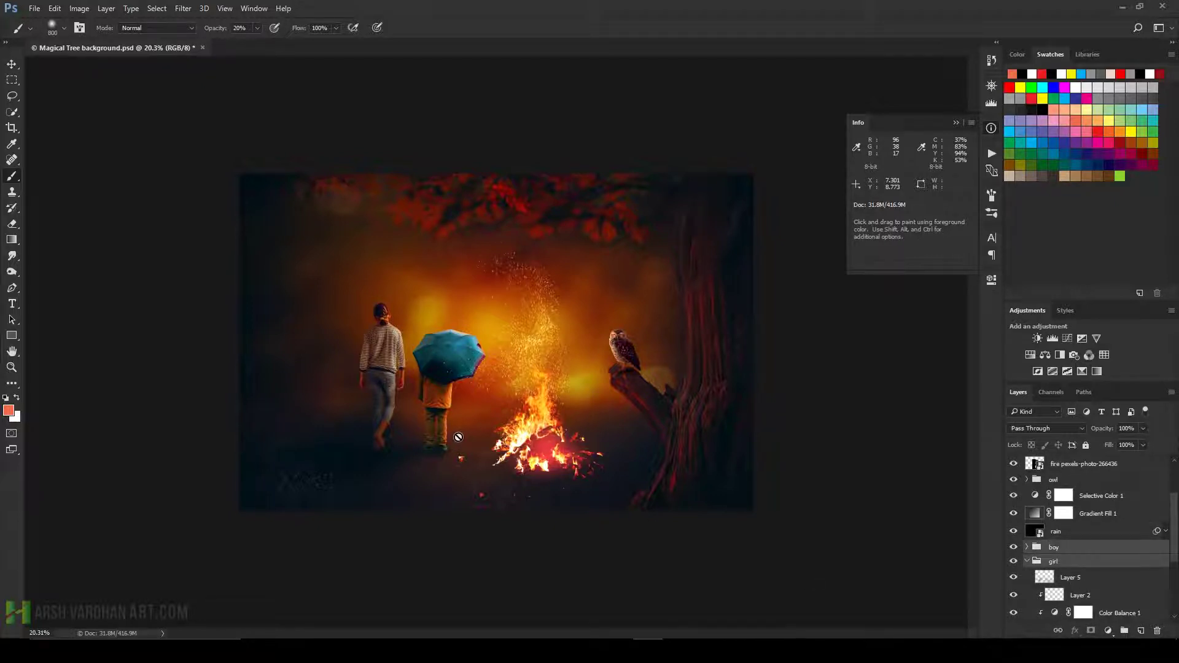
key(v)
mouse_move(432, 423)
mouse_down()
mouse_move(402, 433)
mouse_move(395, 421)
mouse_up()
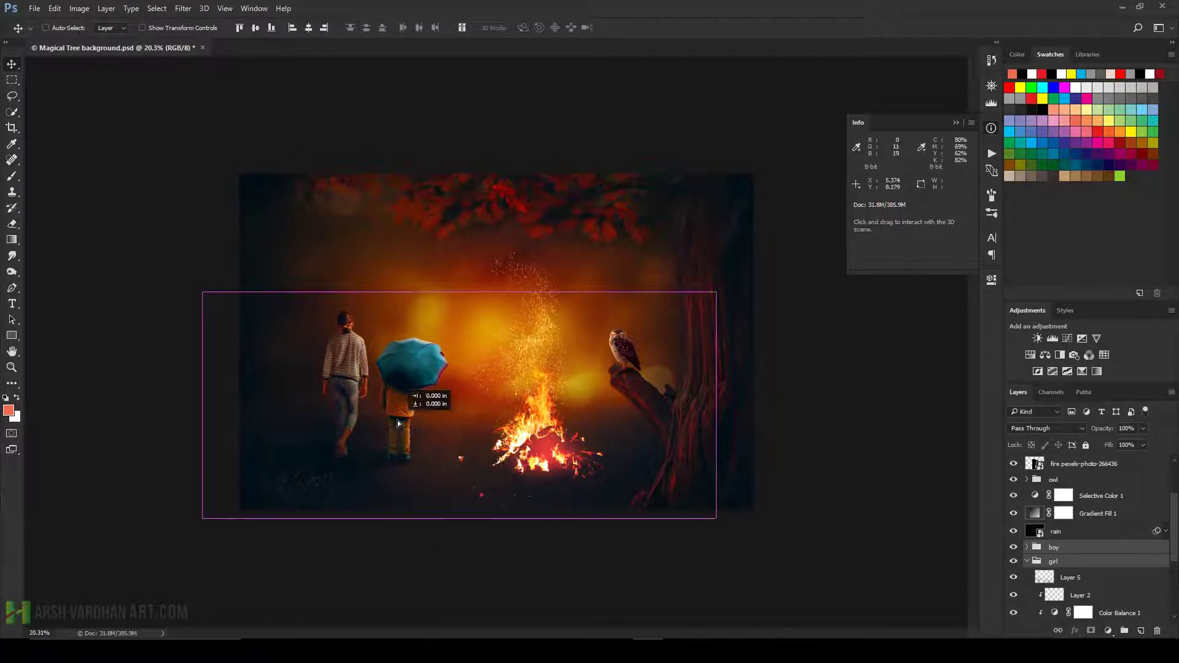
drag(399, 423, 413, 429)
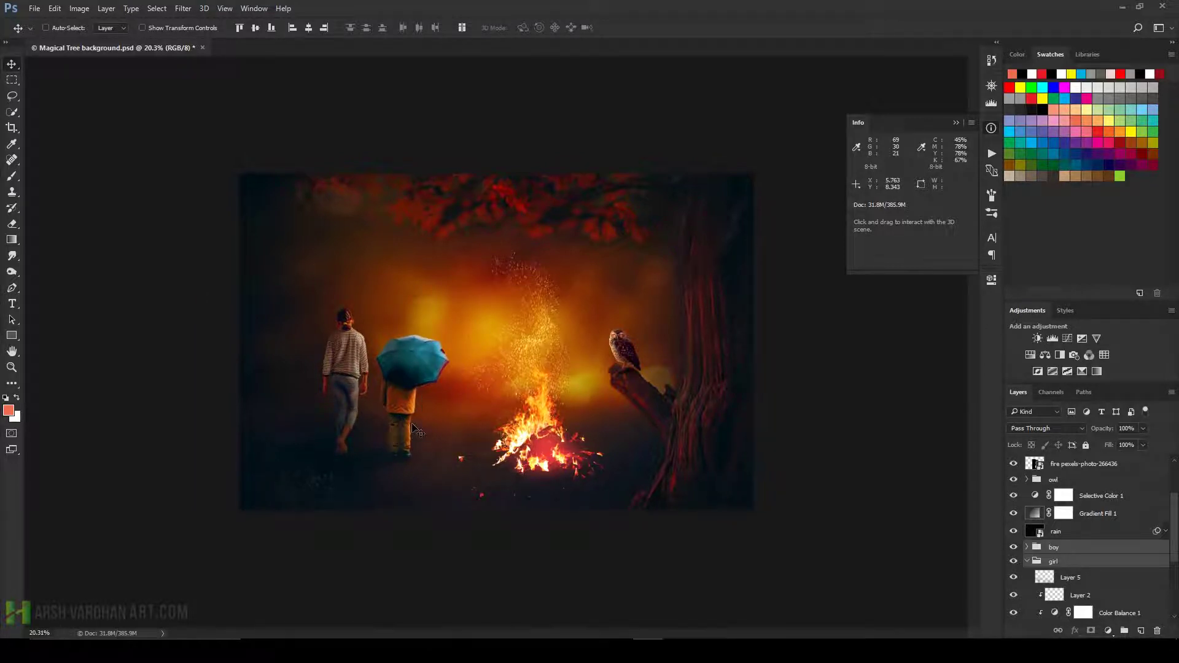
Save Magical Tree background.psd and close the Info colour readout.
key(ctrl+s)
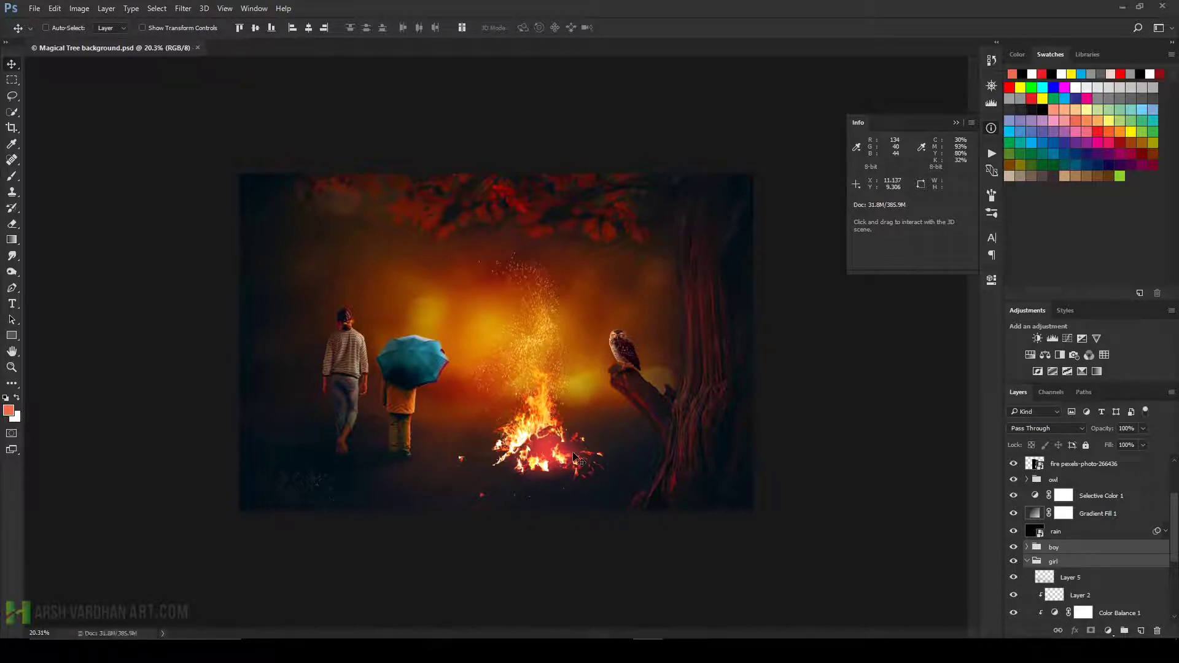
mouse_move(575, 457)
mouse_down()
mouse_move(589, 420)
mouse_move(657, 446)
mouse_up()
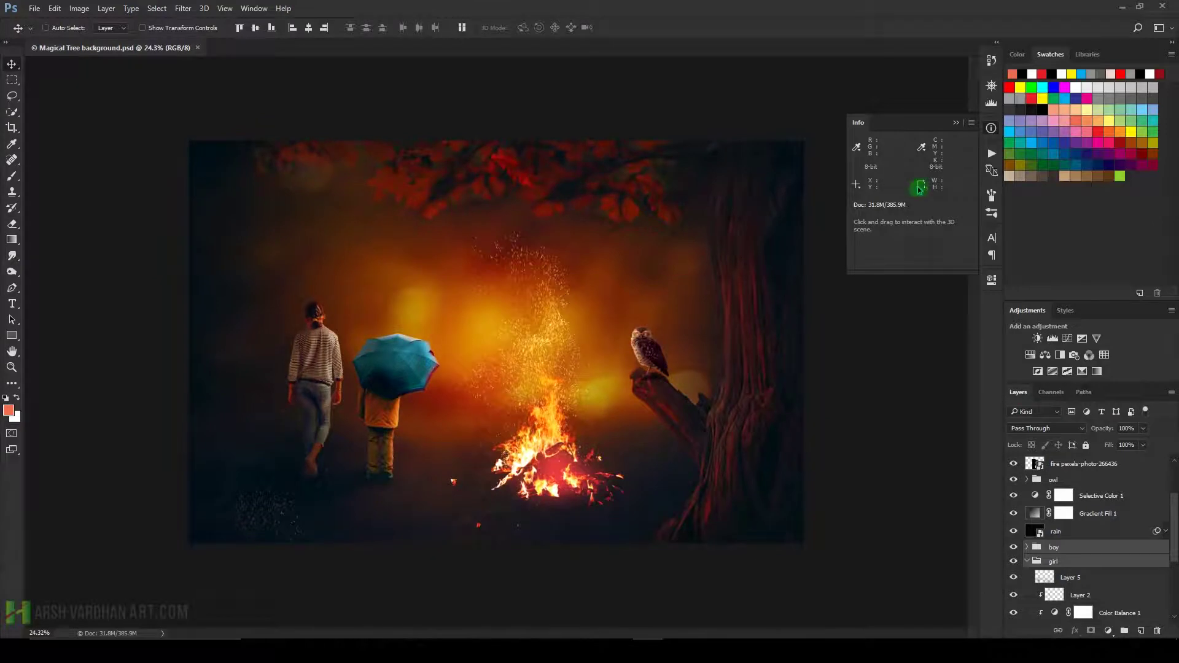
click(991, 129)
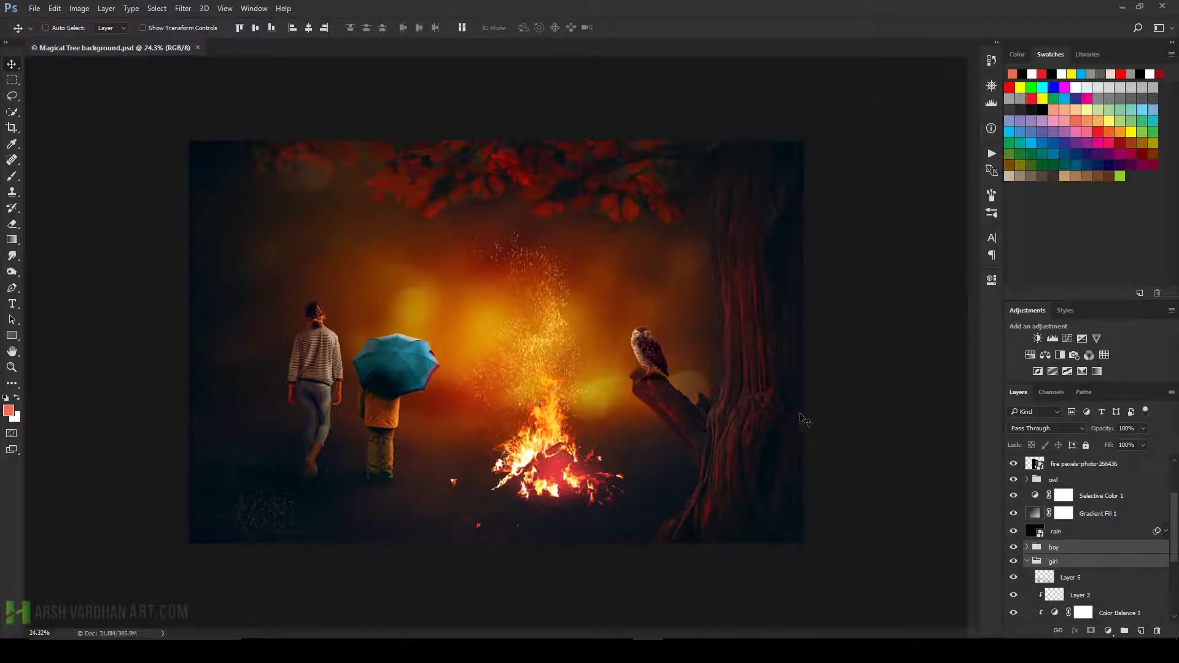
click(34, 8)
Create a blank 1920×1080 document and add an empty Layer 1.
key(ctrl+n)
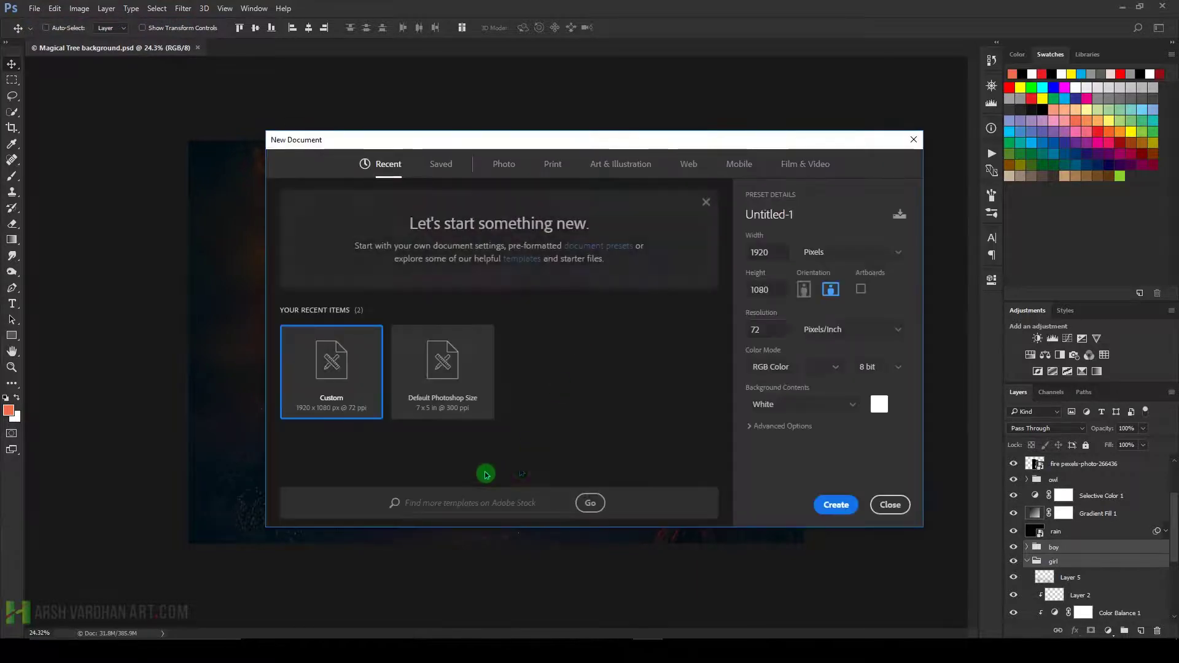
click(485, 427)
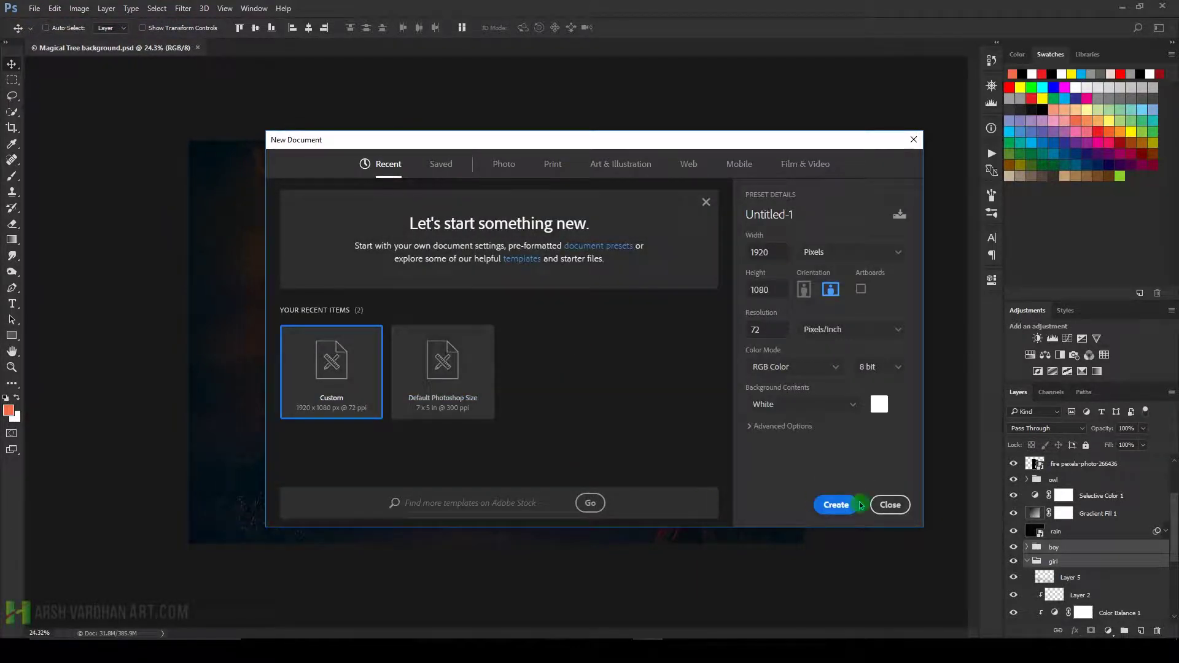
click(852, 506)
click(1052, 540)
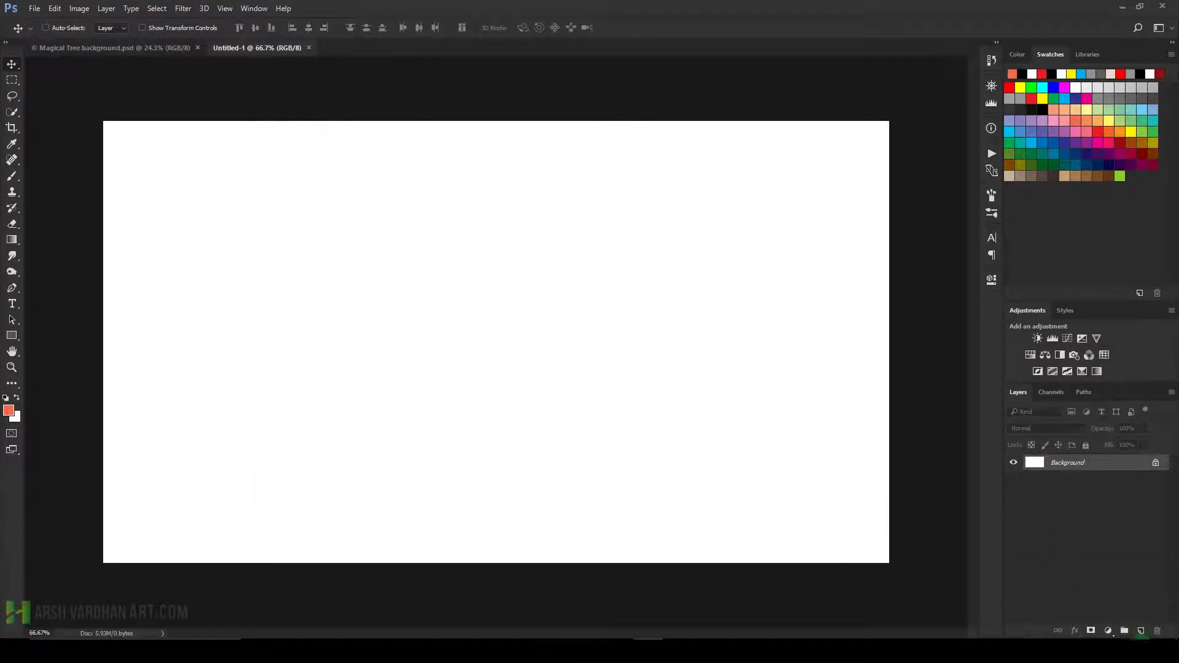
click(1141, 630)
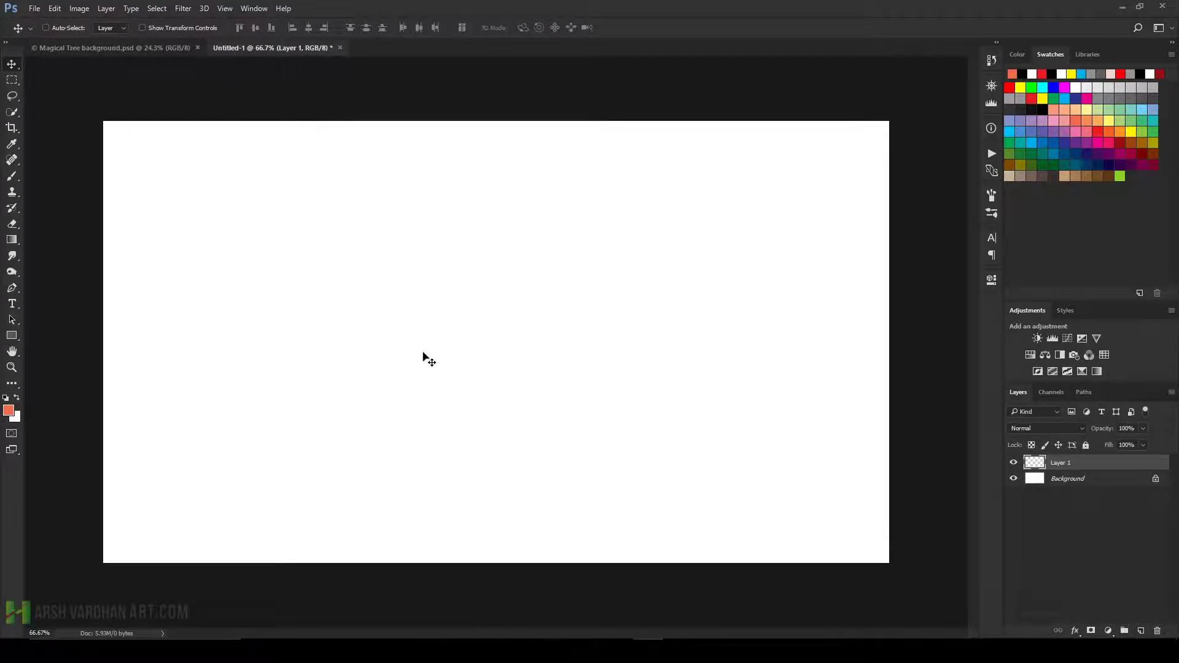
Set up a hard-edged round black brush at 45 px.
key(b)
right_click(442, 298)
click(510, 372)
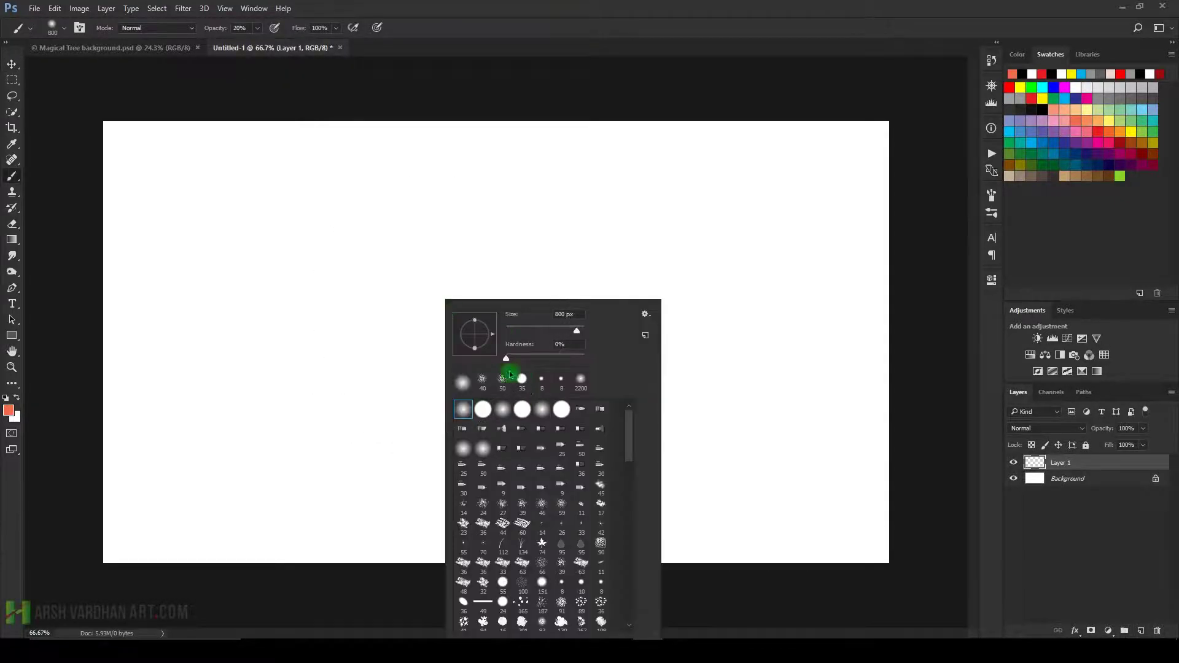
click(592, 357)
key(Return)
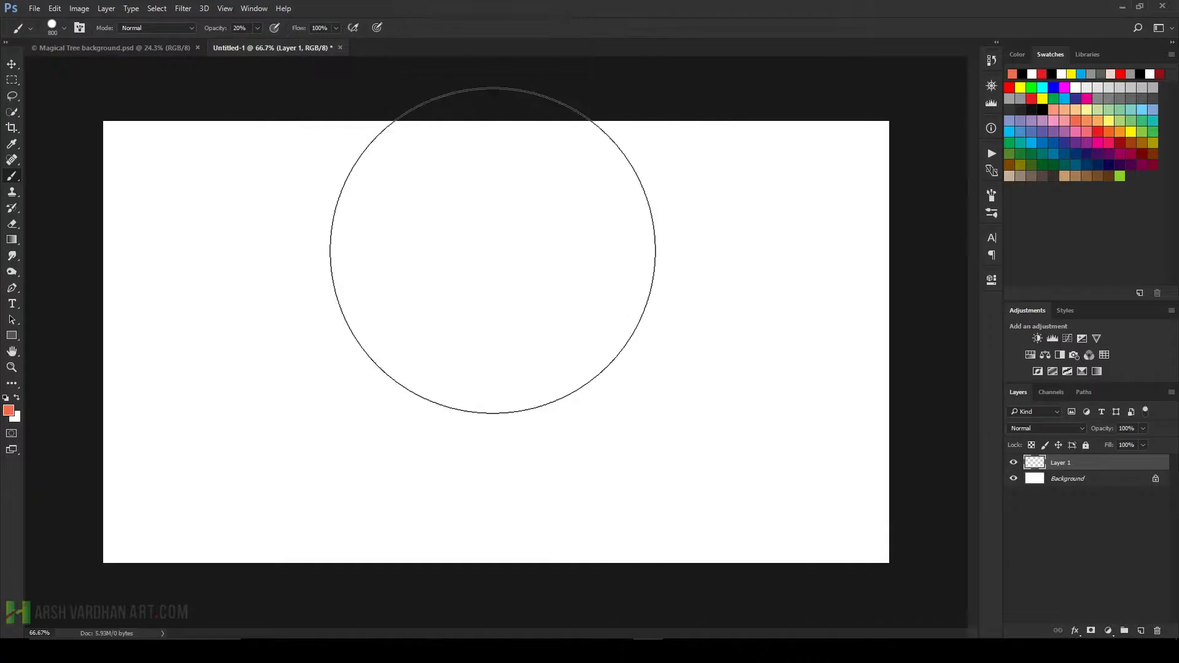
key(bracketleft)
click(6, 398)
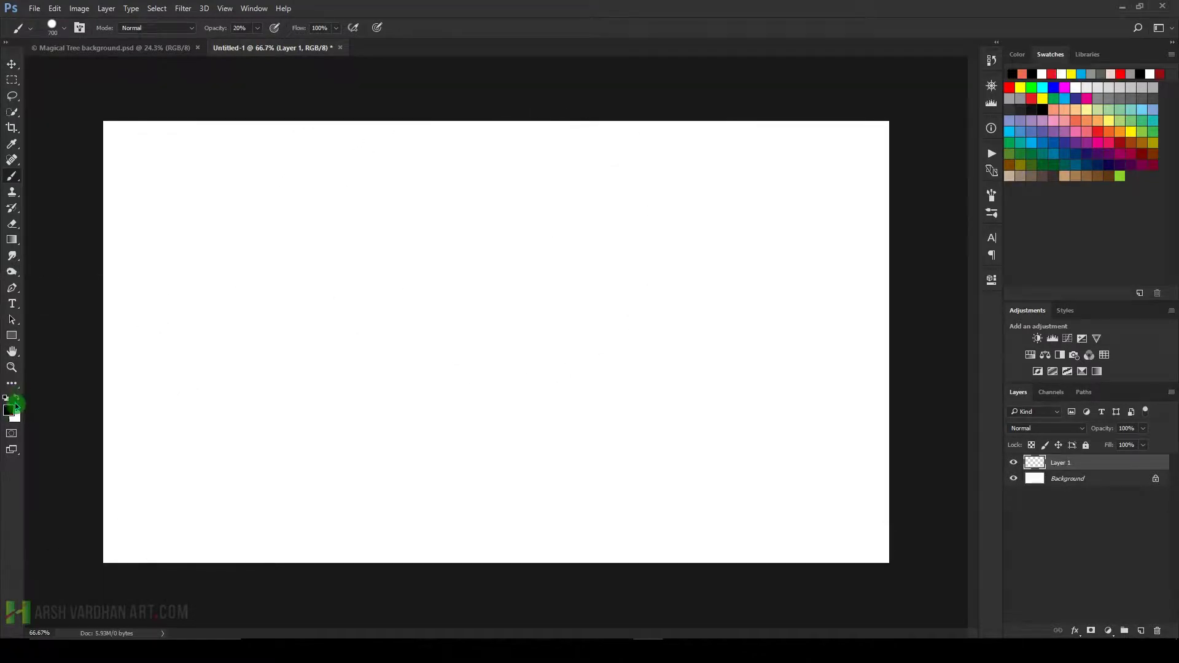
key(bracketleft)
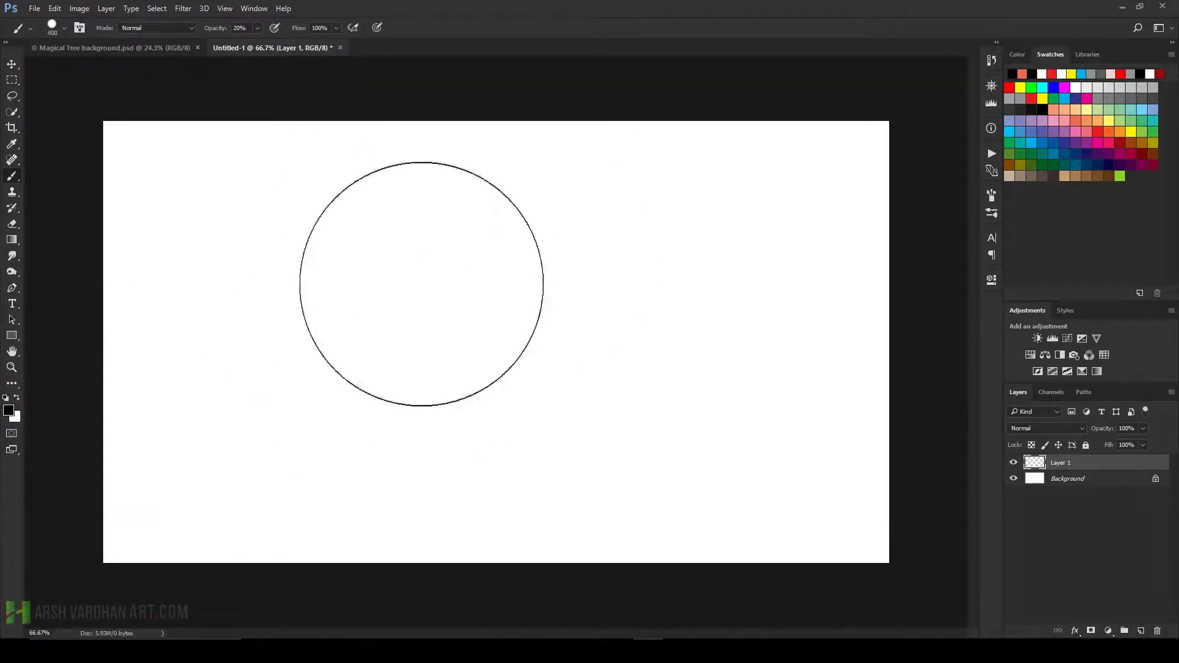
key(bracketleft)
key(bracketleft)
key(bracketleft)
key(bracketleft)
key(bracketleft)
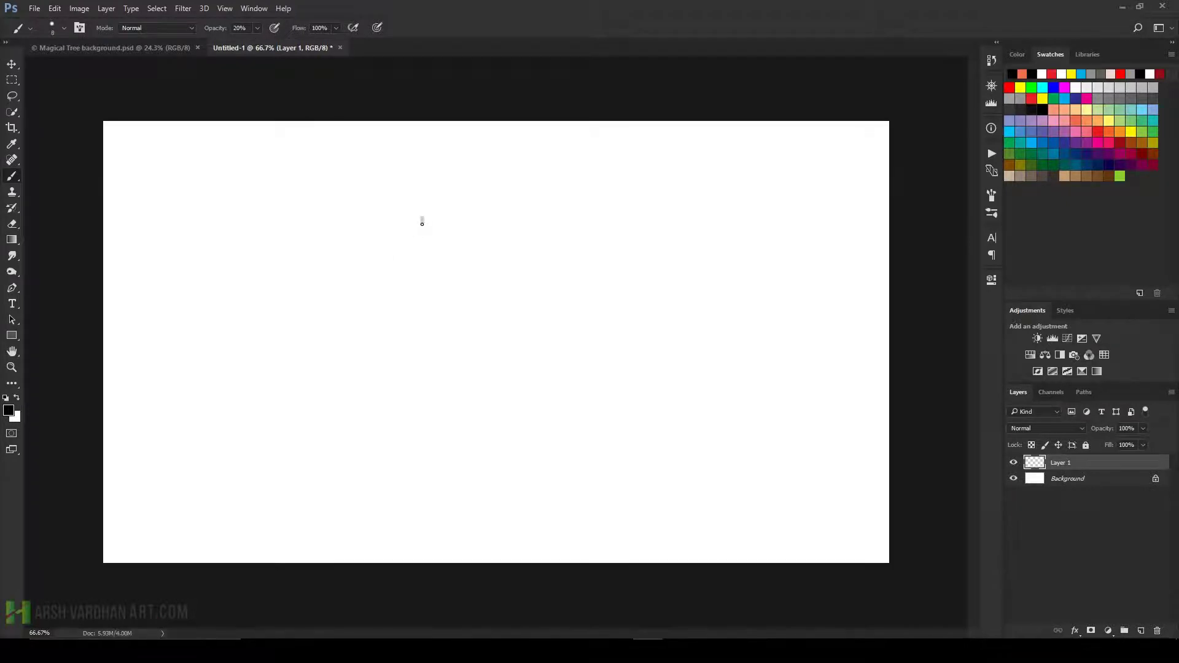
Paint a small cluster of short black dashes near the canvas centre on Layer 1.
key(ctrl+z)
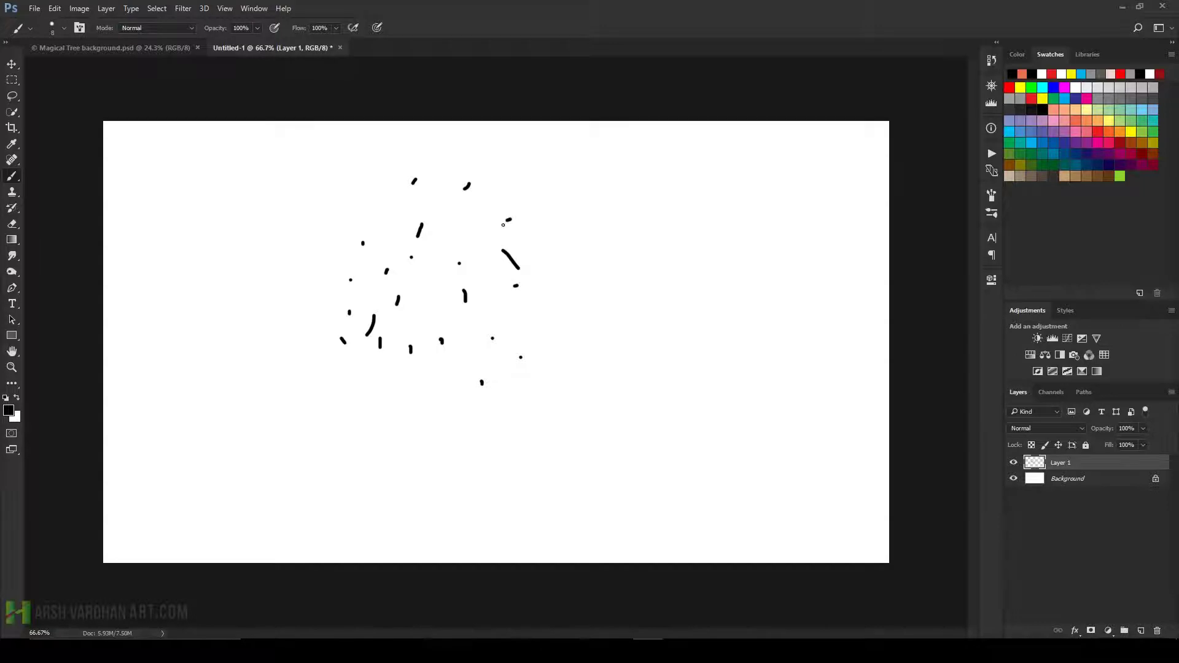
drag(554, 268, 551, 277)
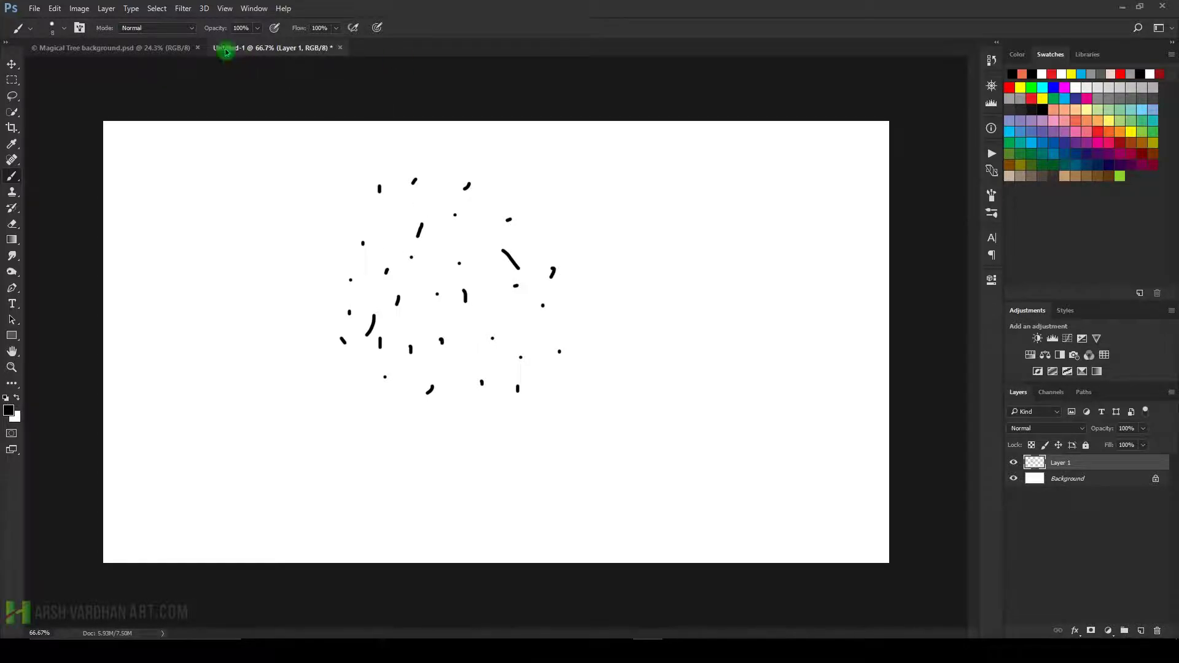
click(54, 8)
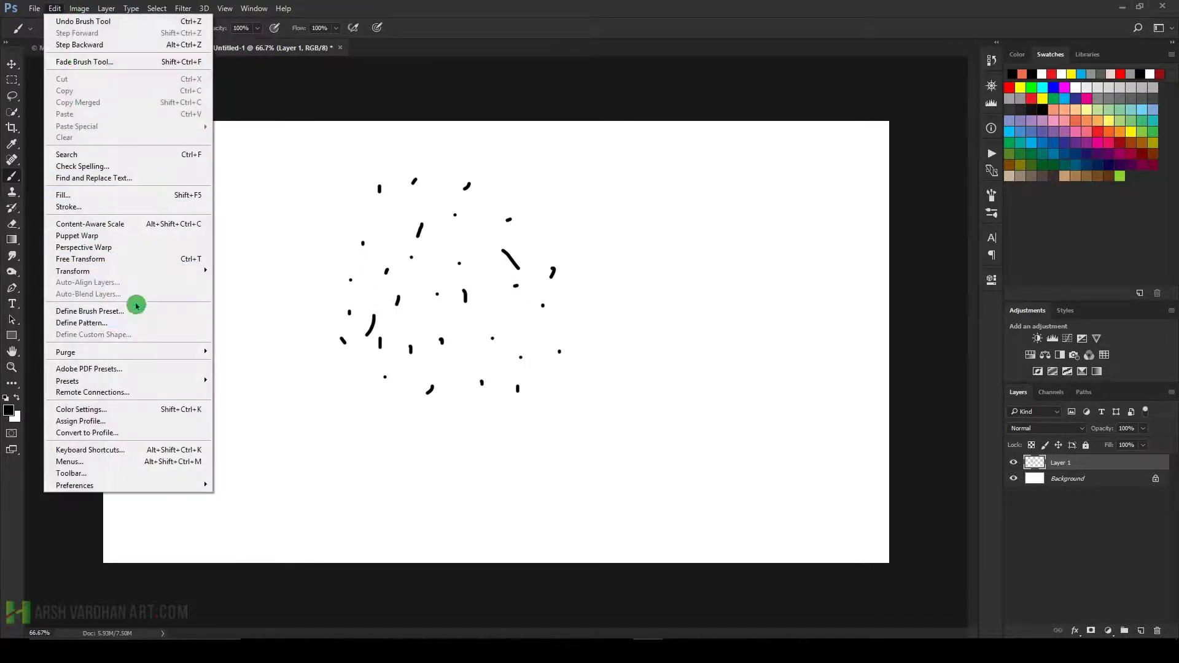
Define the dashes as a brush preset, hide Layer 1, and add Layer 2.
click(105, 310)
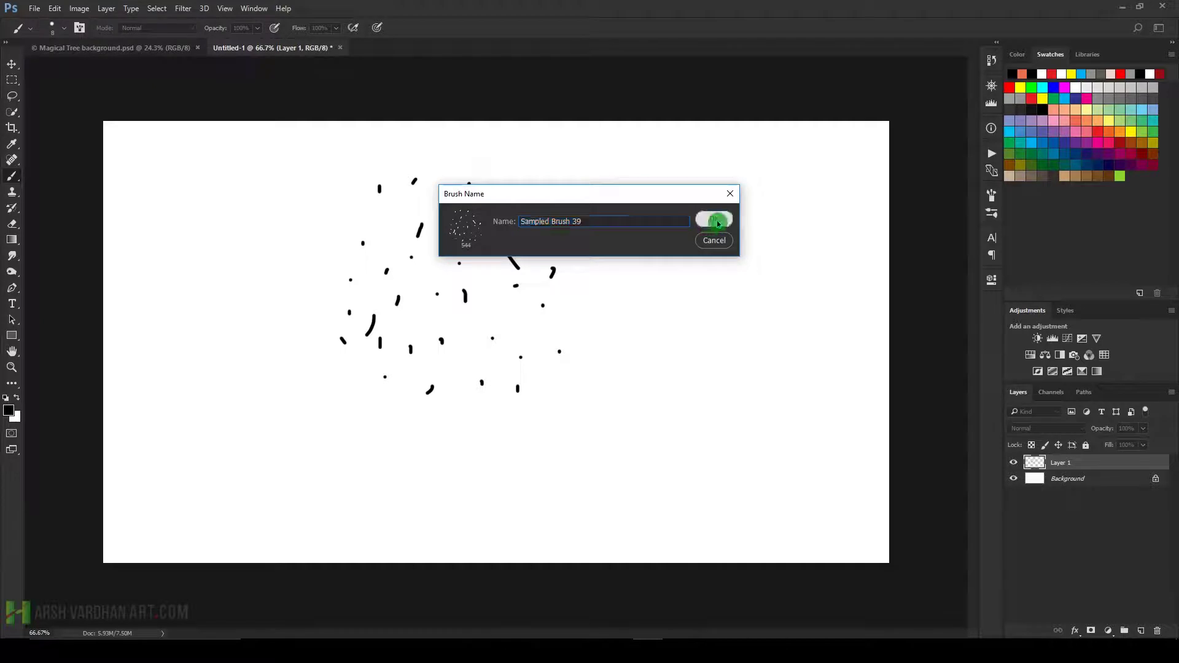
click(708, 221)
click(1014, 464)
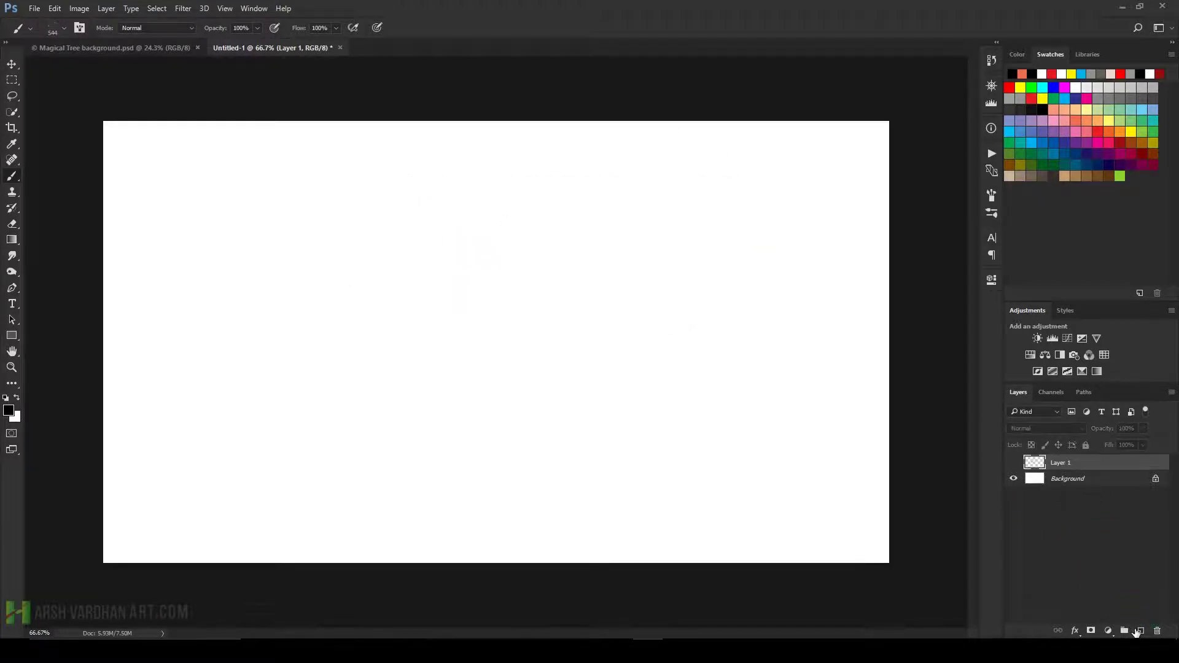
click(1140, 630)
Widen brush spacing and add full size, angle and roundness jitter with 0% minimum diameter.
click(993, 173)
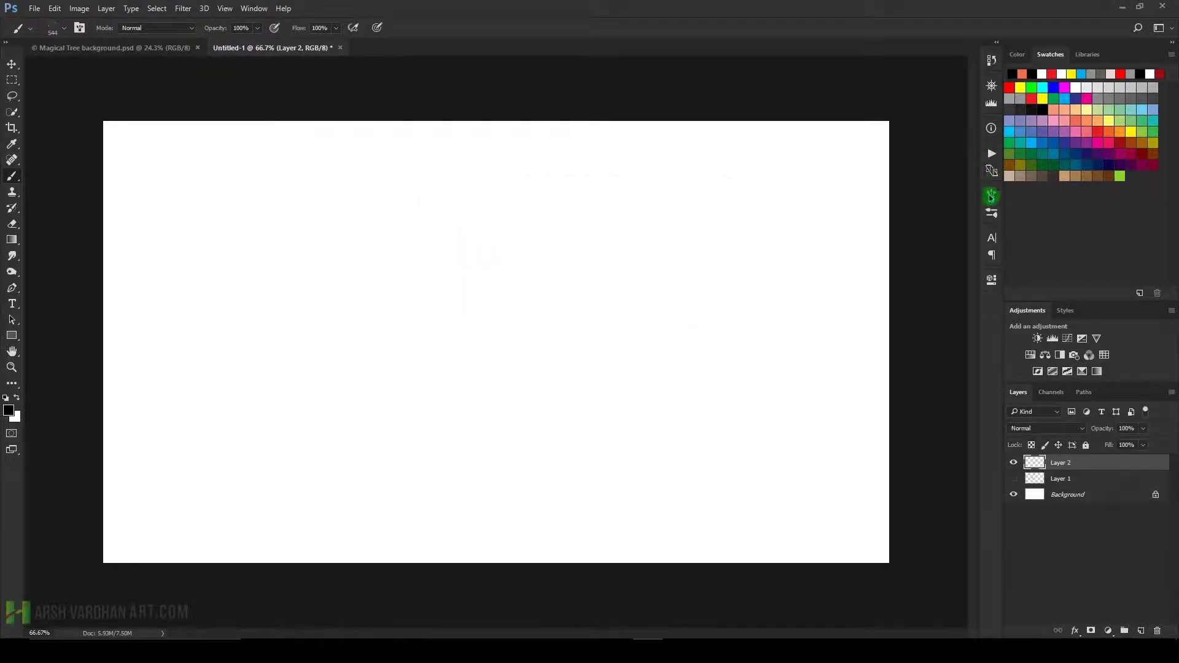
drag(853, 400, 913, 401)
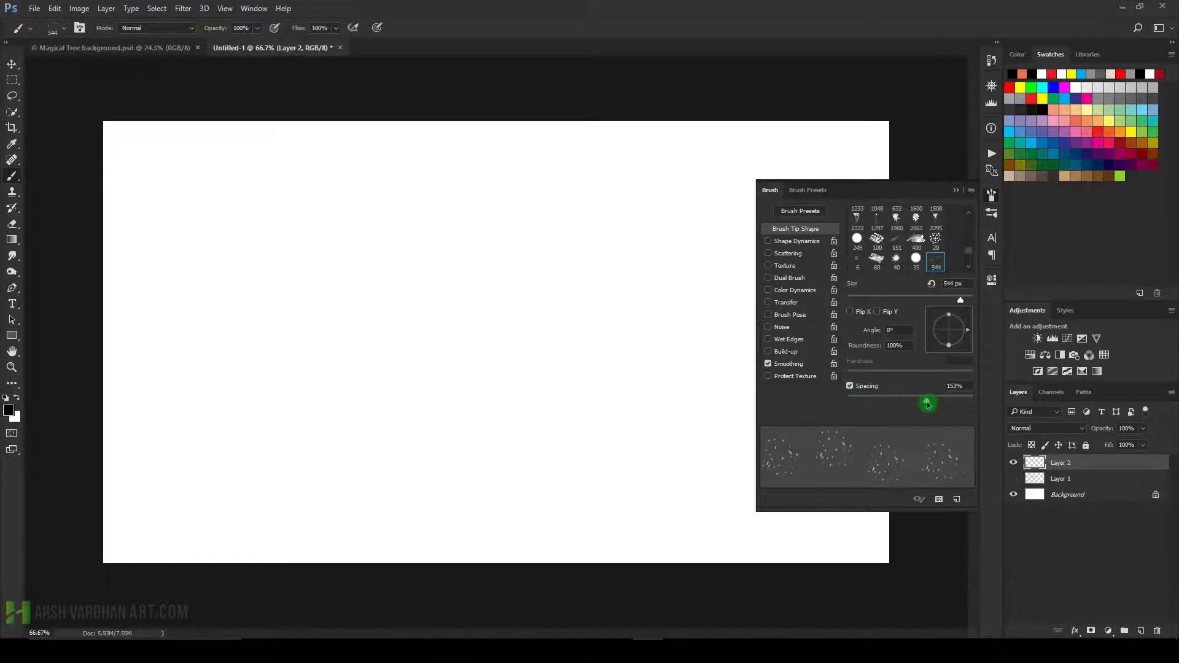
click(797, 242)
drag(852, 227, 973, 225)
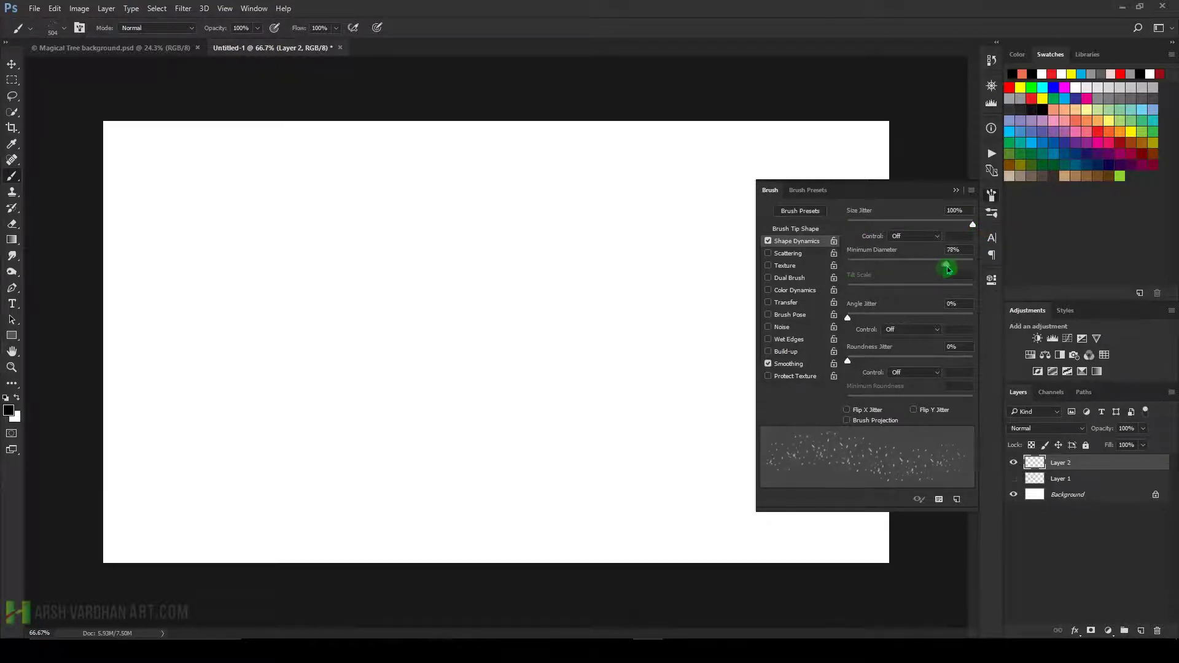
drag(851, 266, 848, 266)
drag(852, 319, 964, 323)
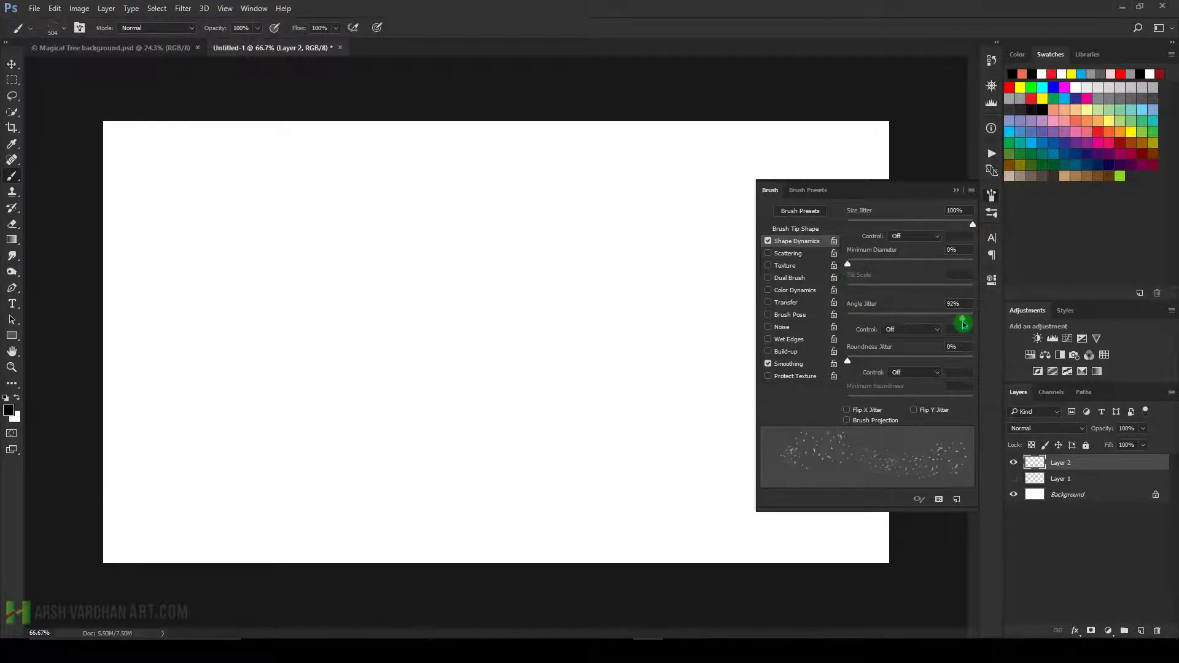
mouse_move(848, 361)
mouse_down()
mouse_move(955, 366)
mouse_move(807, 363)
mouse_up()
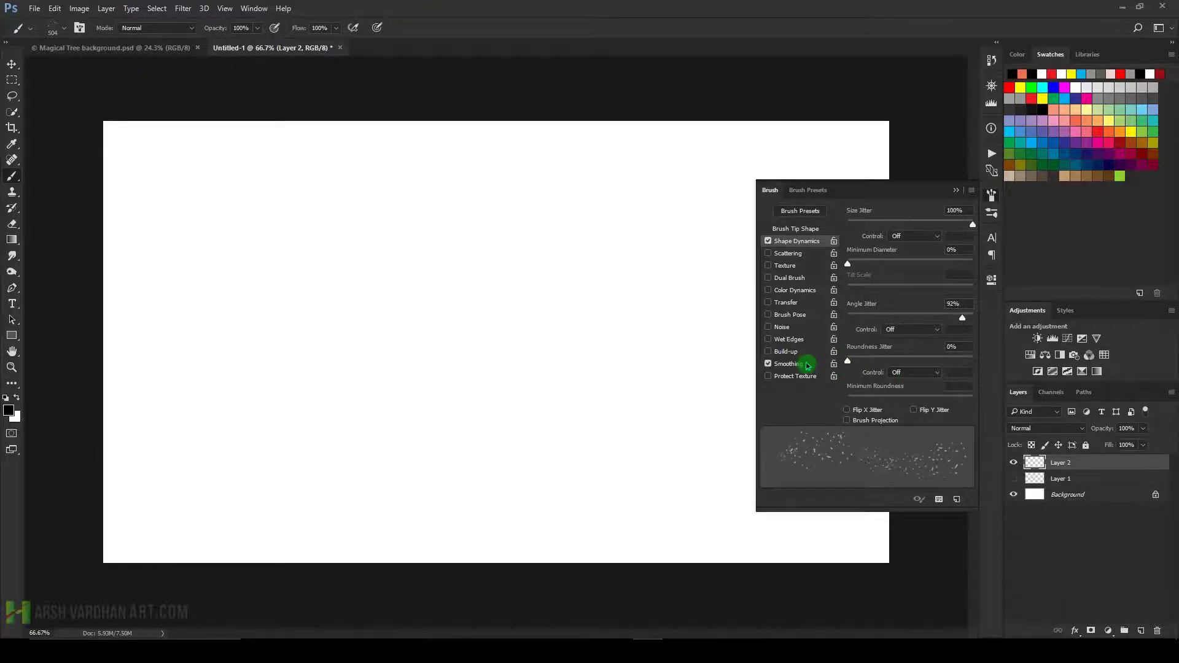
Scatter dabs on both axes at 529%, set spacing to 40%, and enable opacity jitter.
click(787, 266)
click(767, 253)
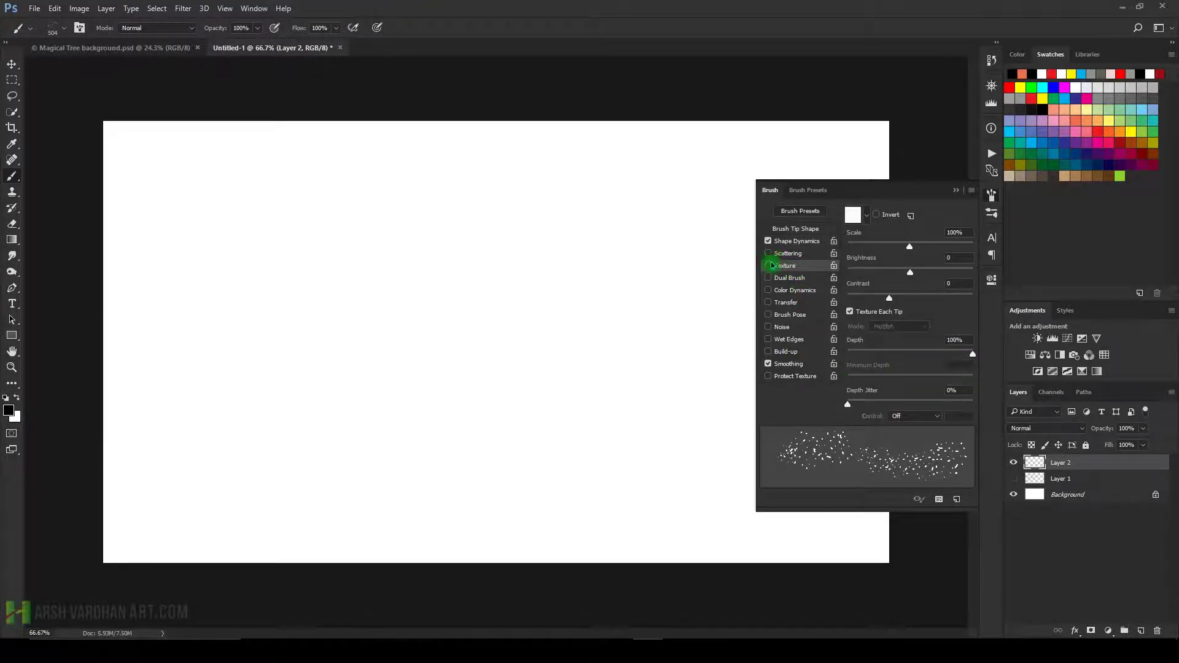
click(787, 257)
click(891, 210)
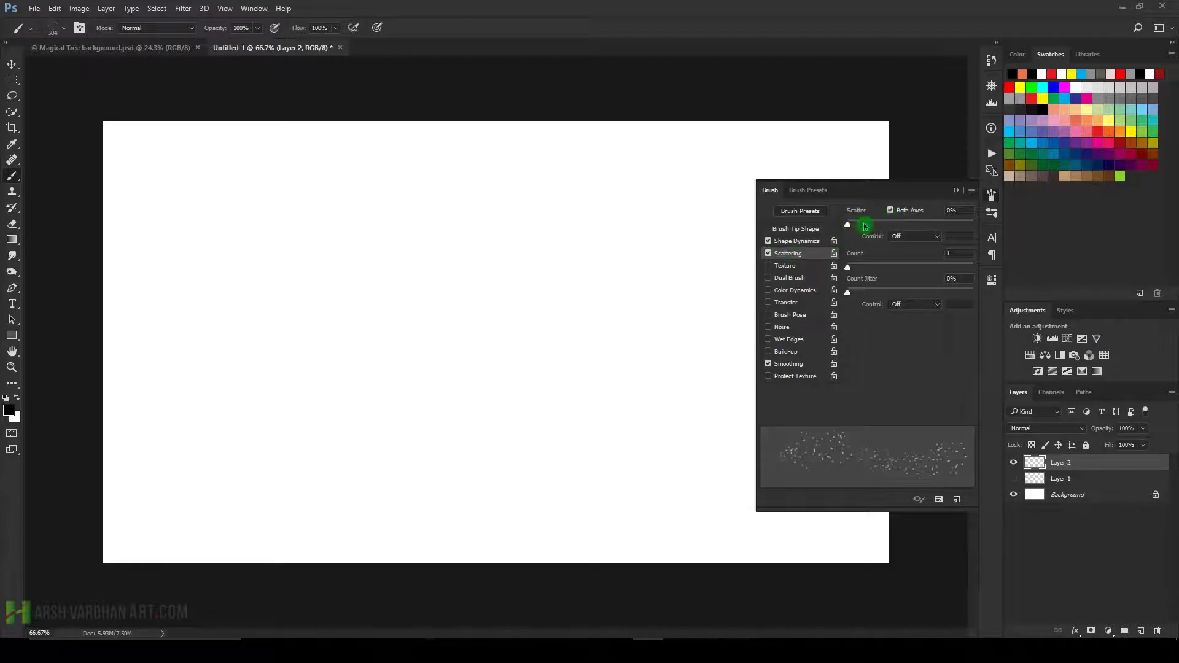
drag(863, 225, 995, 226)
drag(898, 227, 922, 226)
click(796, 229)
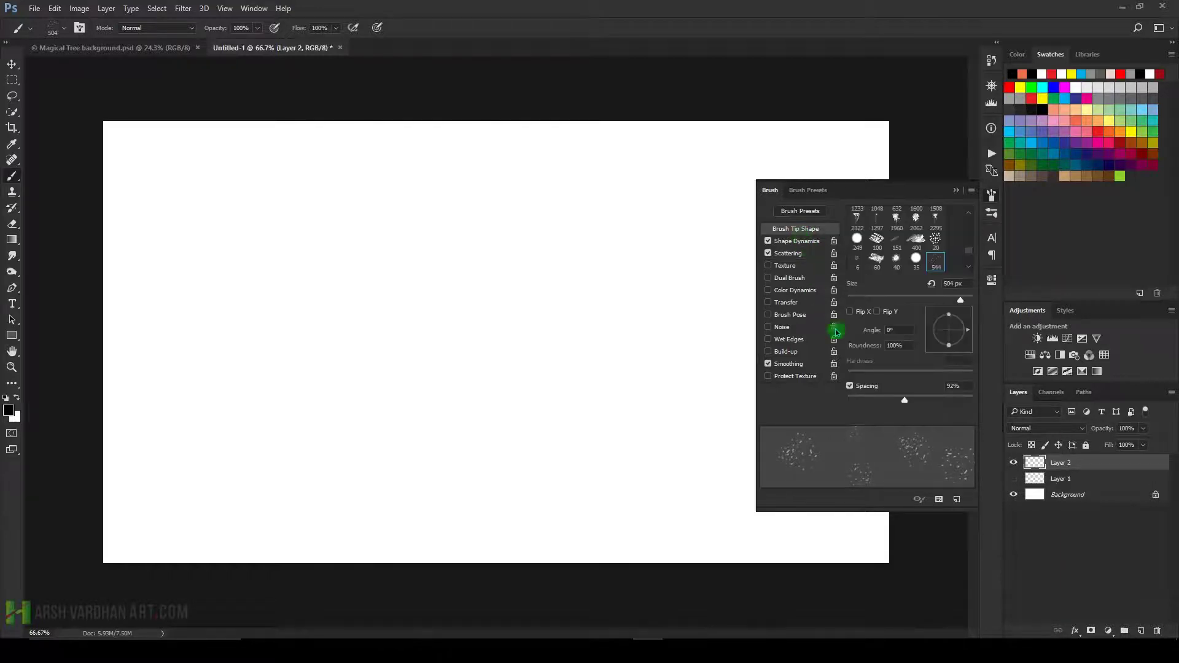
mouse_move(894, 402)
mouse_down()
mouse_move(859, 402)
mouse_move(873, 402)
mouse_up()
click(786, 302)
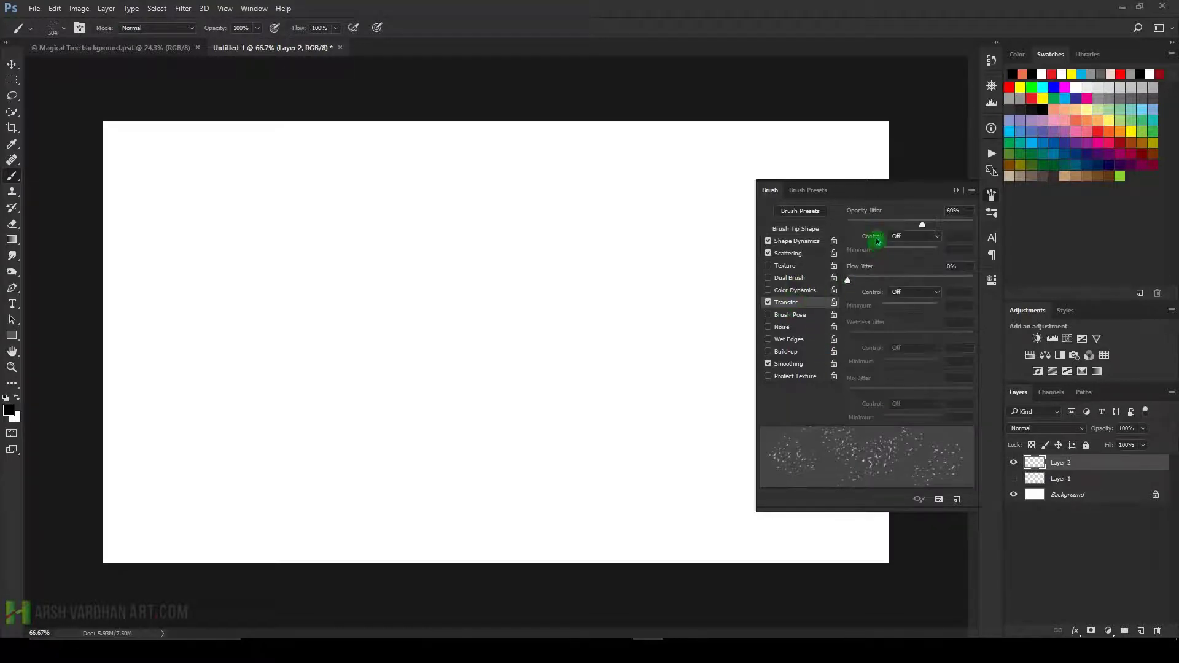
Test the scatter brush with strokes, then tighten its spacing to 12%.
click(955, 190)
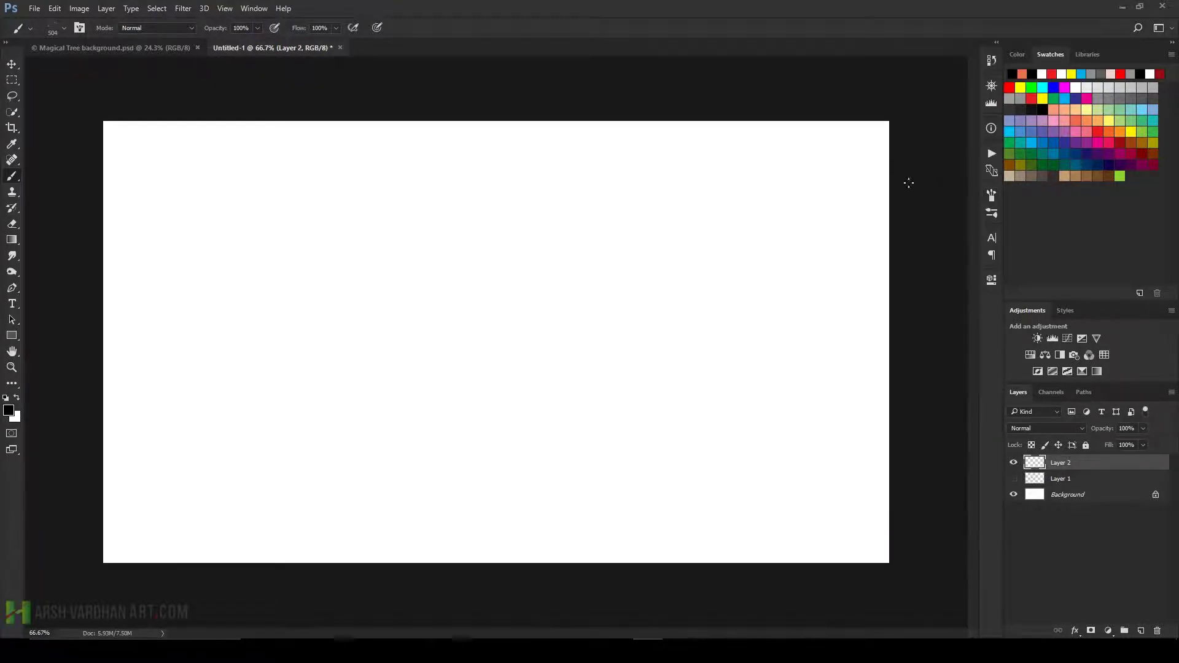
drag(669, 298, 331, 301)
drag(529, 320, 551, 315)
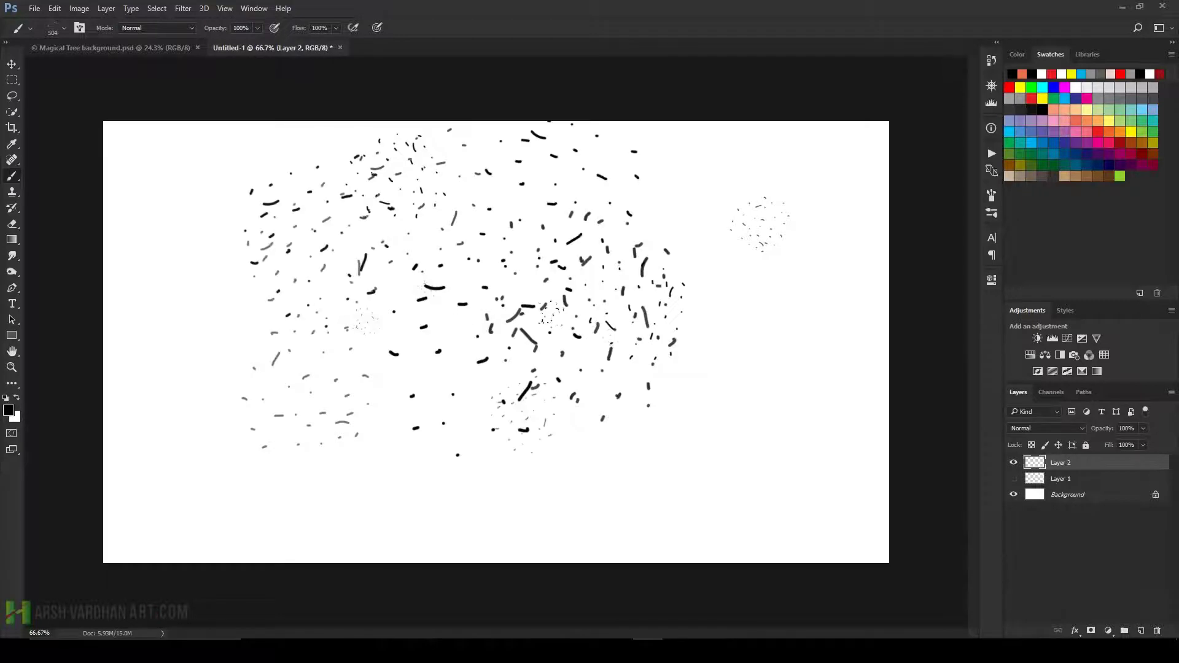
click(991, 195)
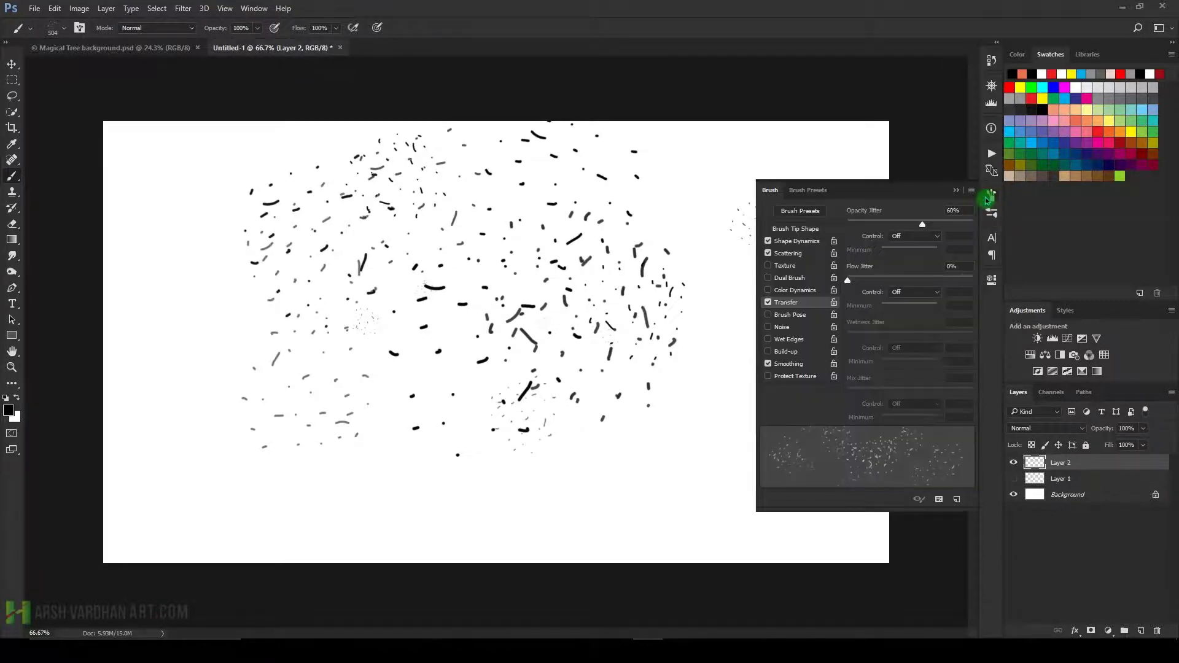
click(910, 436)
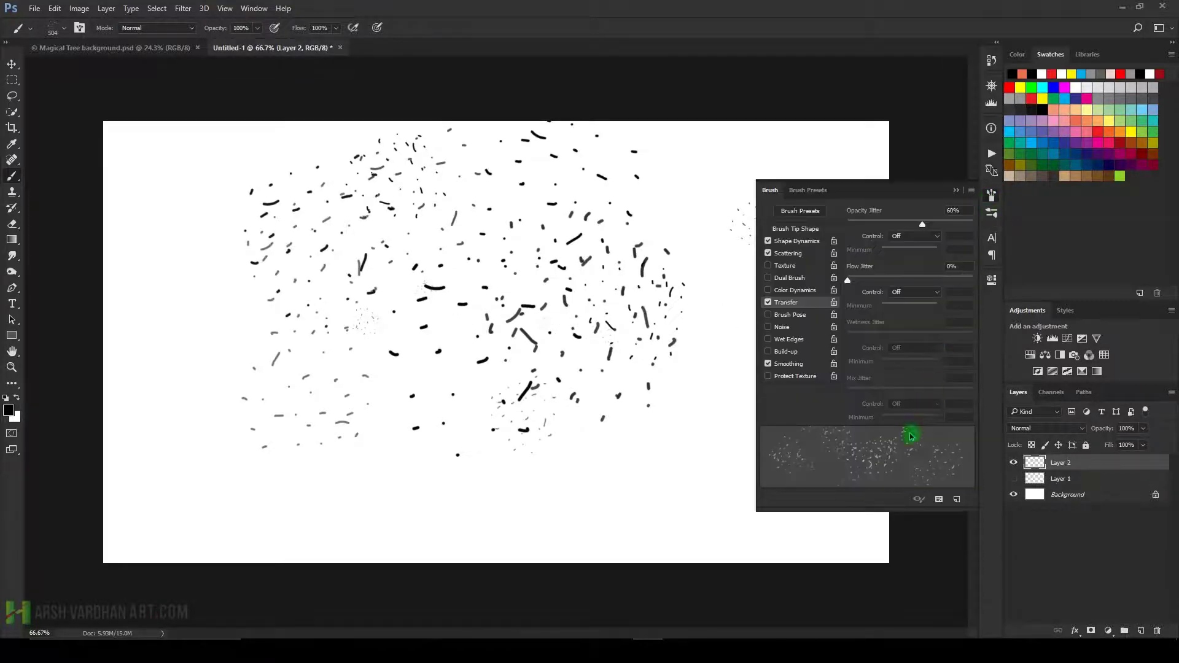
click(801, 231)
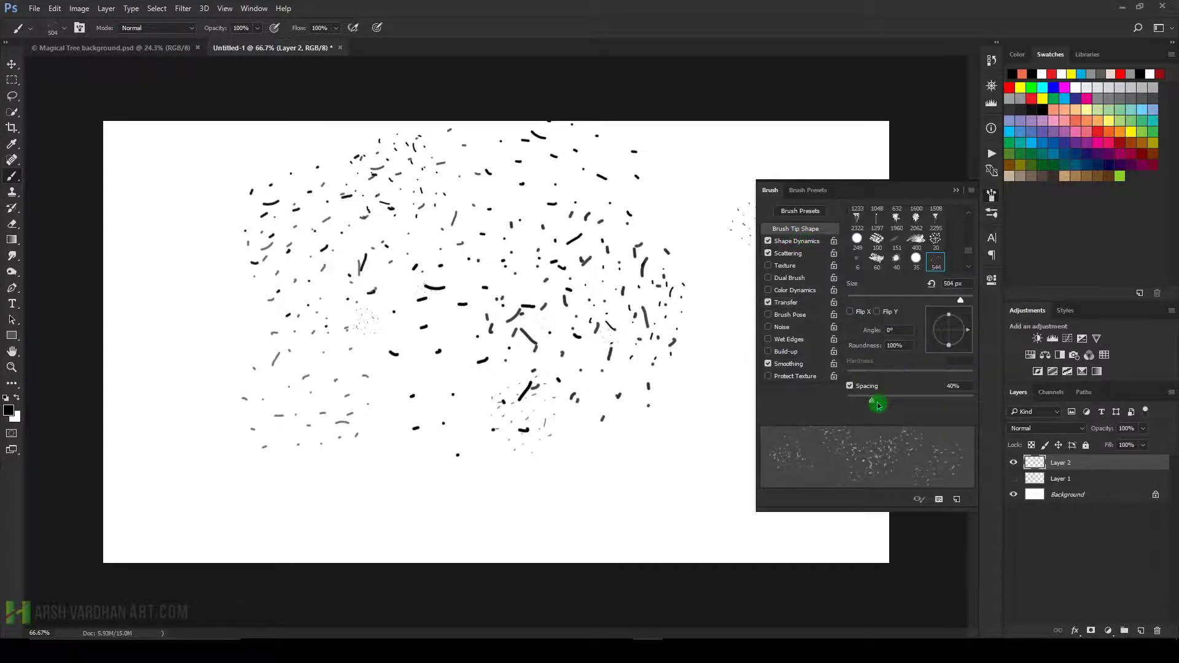
drag(878, 406, 854, 402)
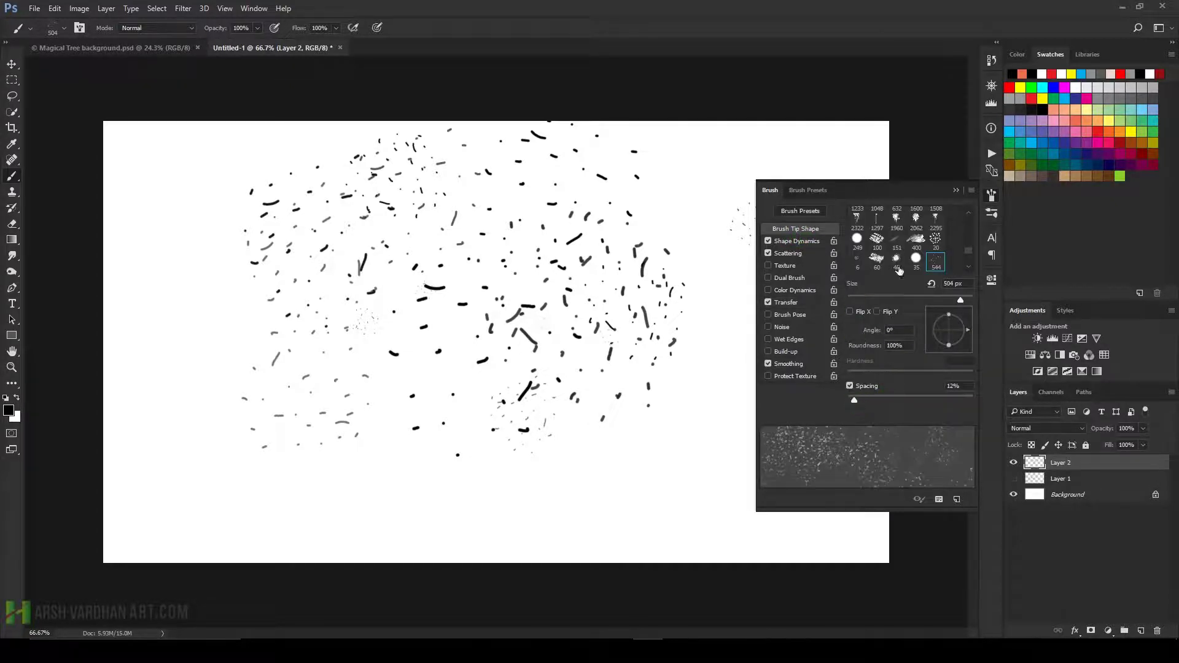
click(961, 189)
Undo the test strokes, paint a fresh scattered test, and undo it as well.
key(ctrl+z)
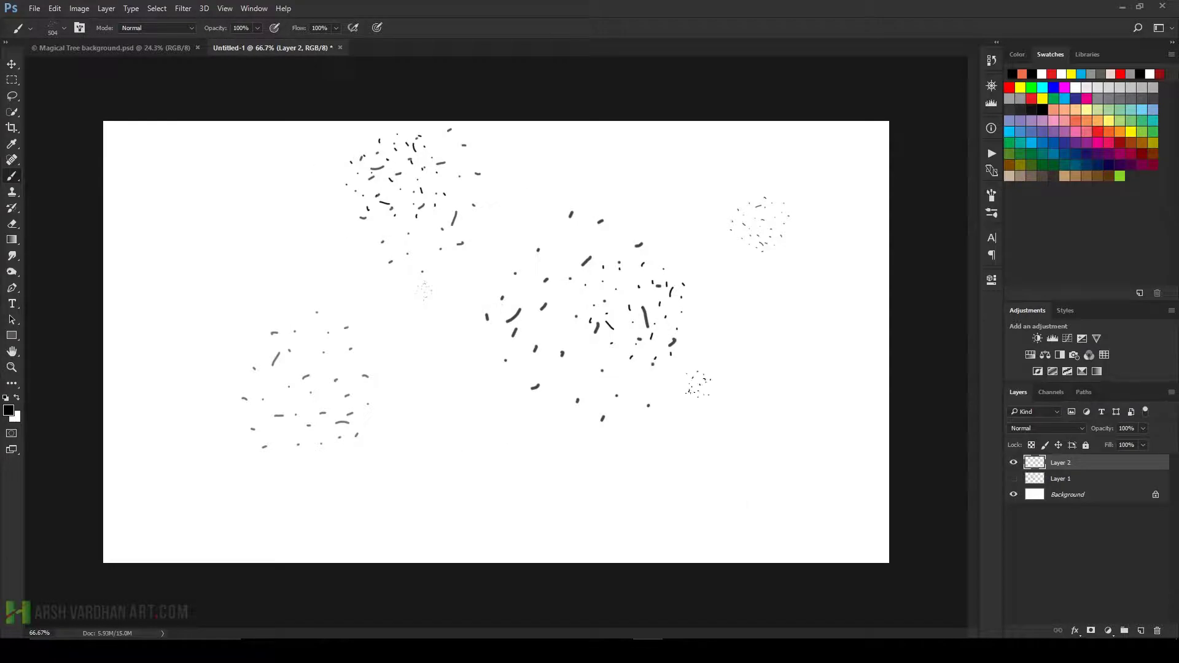
key(ctrl+z)
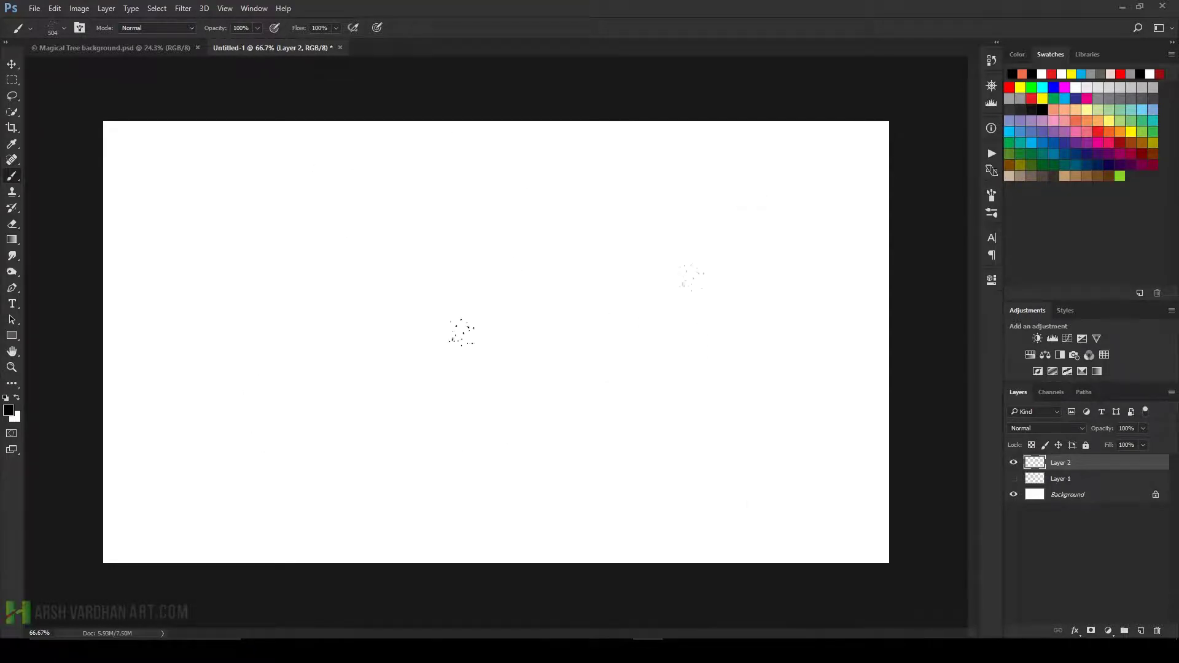
drag(462, 332, 632, 376)
key(ctrl+z)
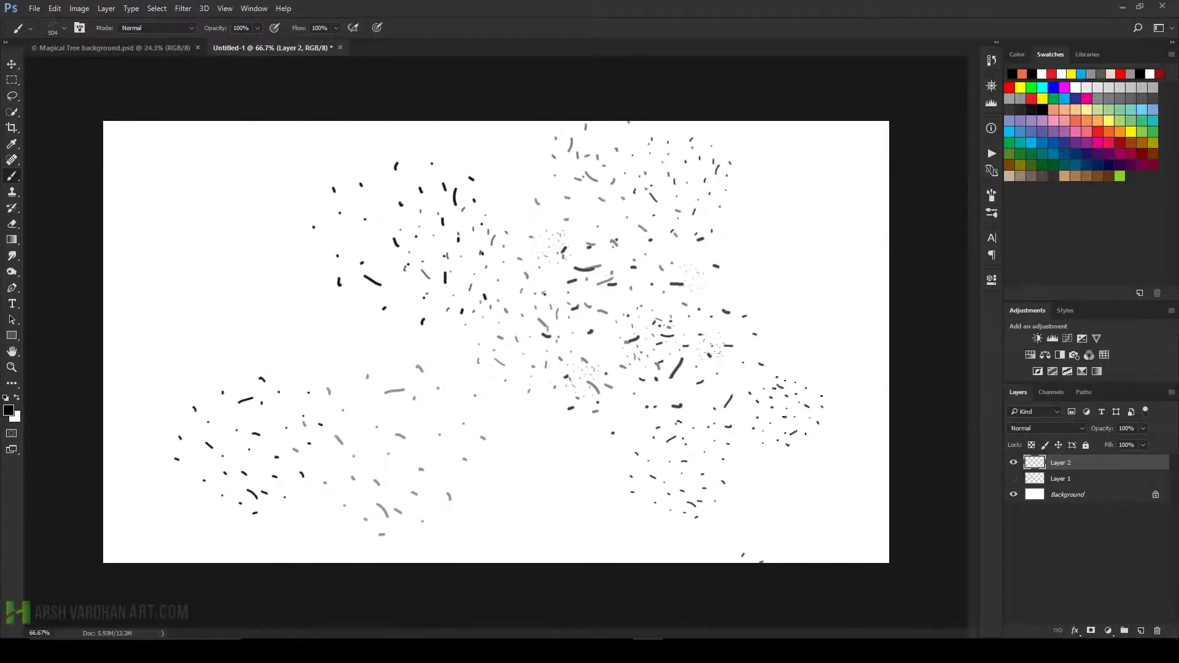
key(ctrl+z)
key(ctrl+z)
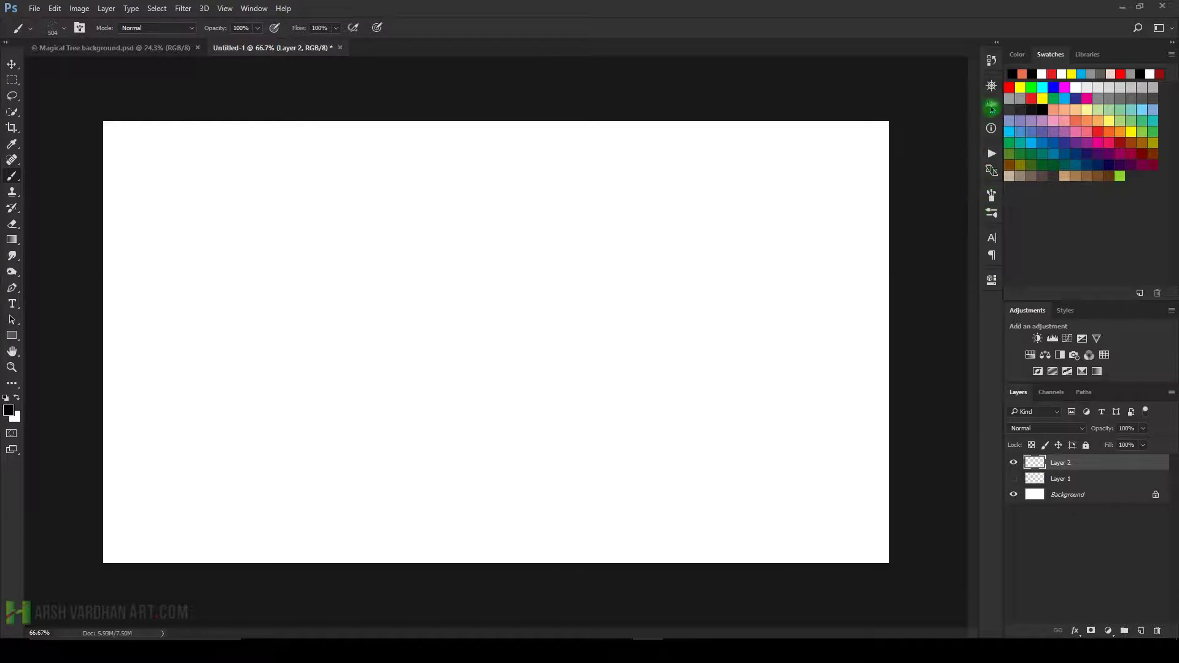
Set minimum diameter to 19%, scatter to about 446%, and test at brush size 150.
click(991, 195)
click(797, 243)
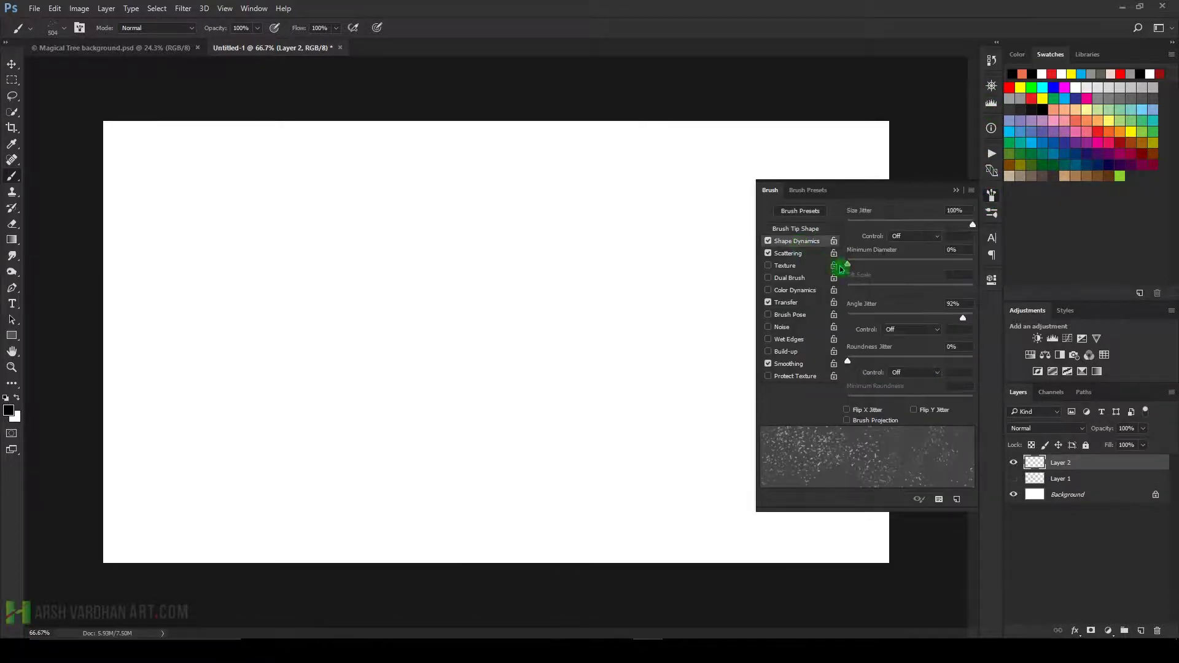
drag(841, 268, 872, 270)
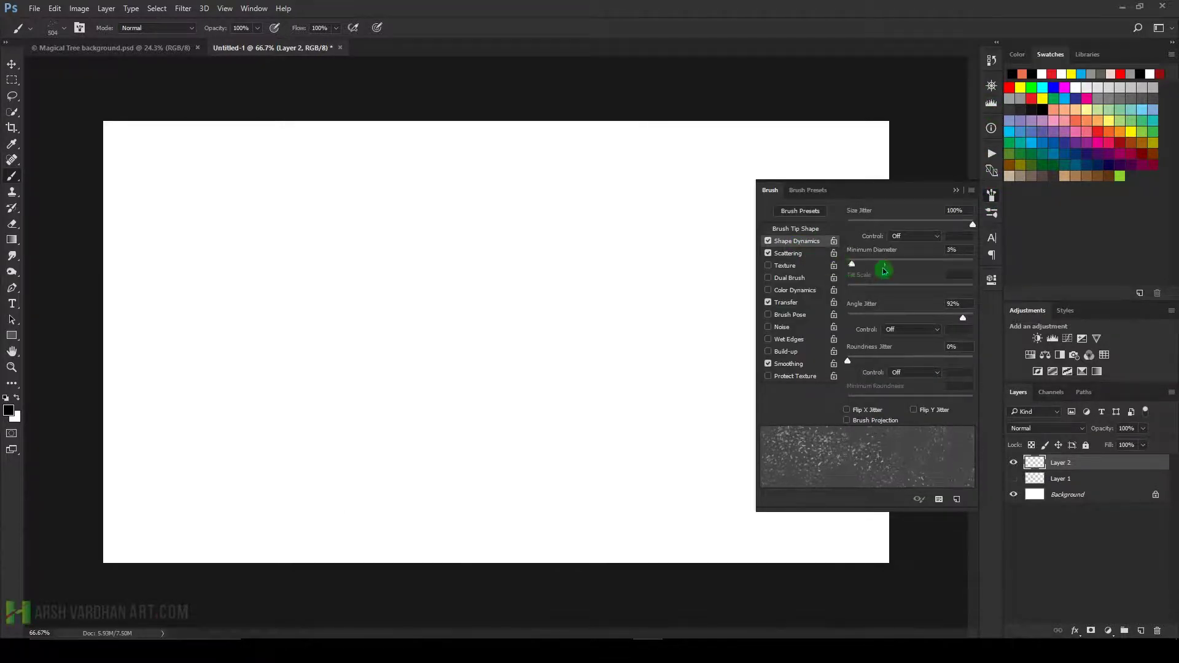
click(791, 254)
mouse_move(925, 224)
mouse_down()
mouse_move(886, 228)
mouse_move(900, 228)
mouse_move(684, 497)
mouse_up()
click(956, 190)
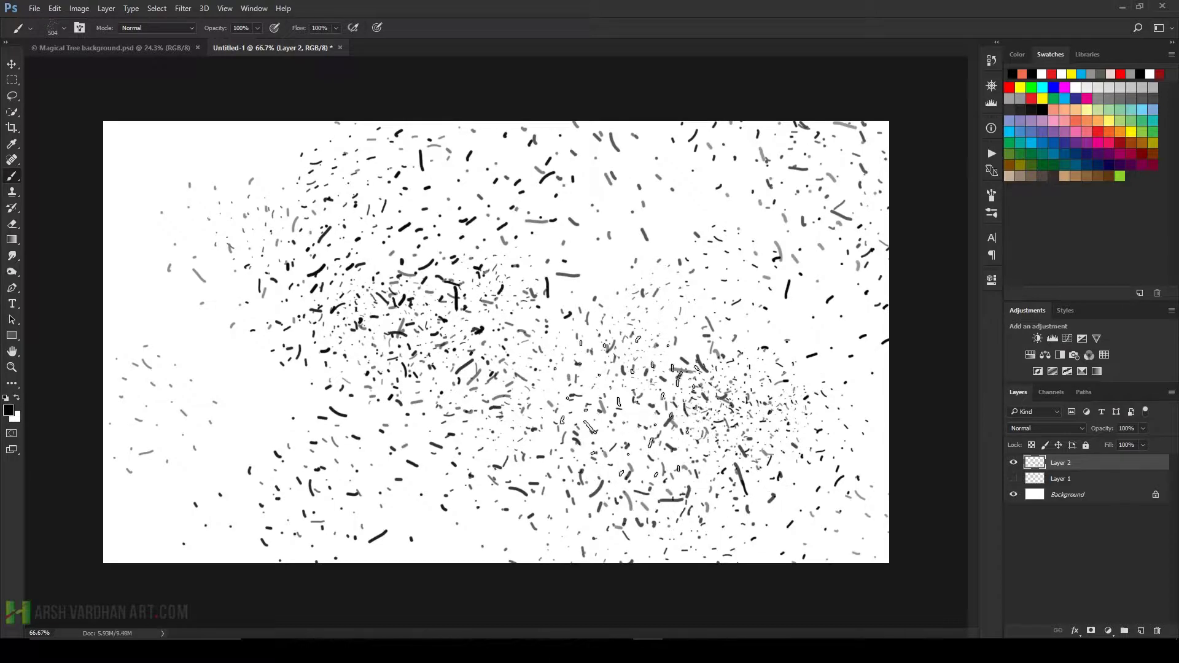
key(bracketleft)
key(bracketleft)
key(bracketleft)
drag(676, 368, 725, 320)
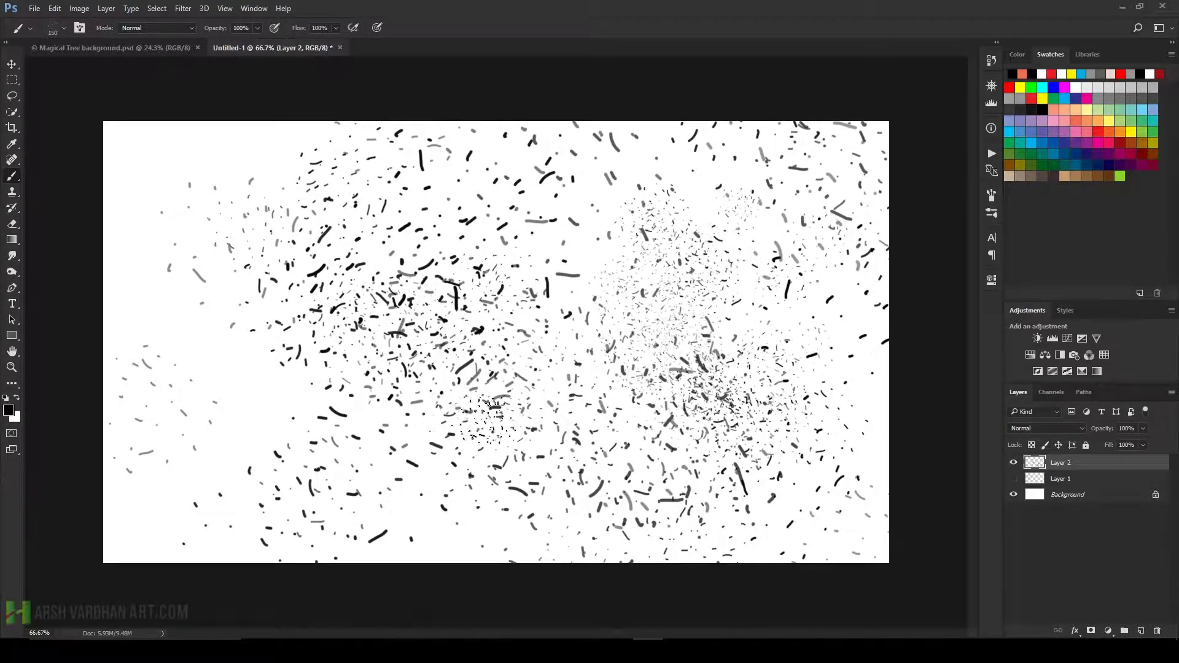
Save the brush as preset 'Frts harsan' and enable Color Dynamics with 22% hue jitter.
click(993, 195)
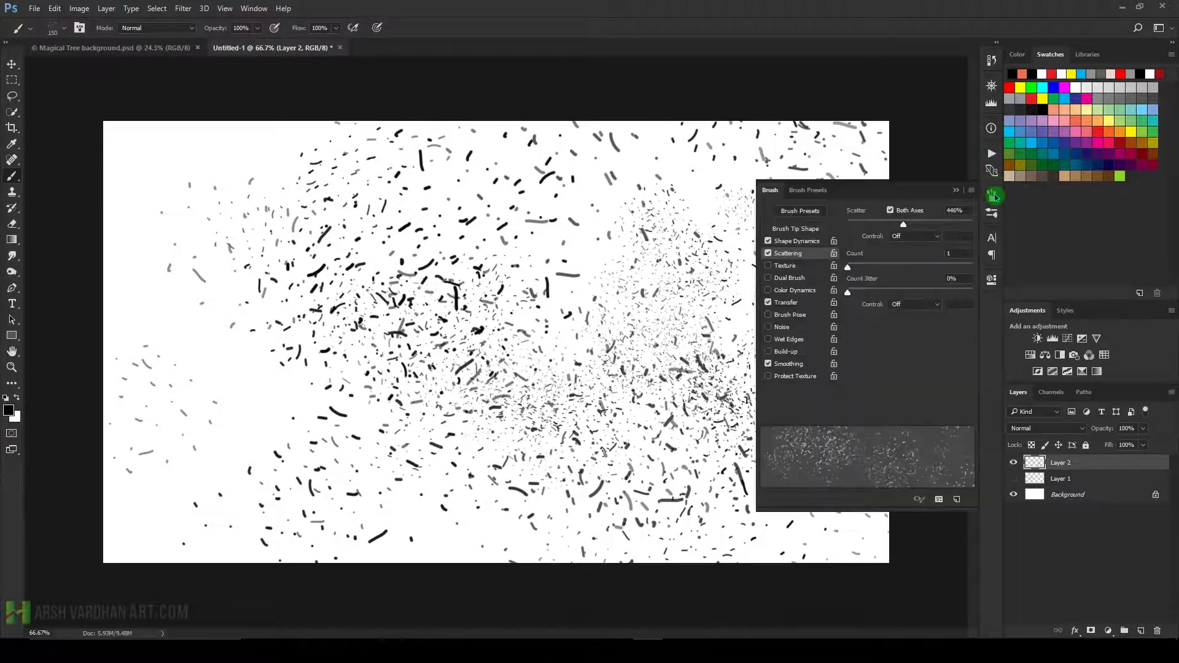
click(971, 189)
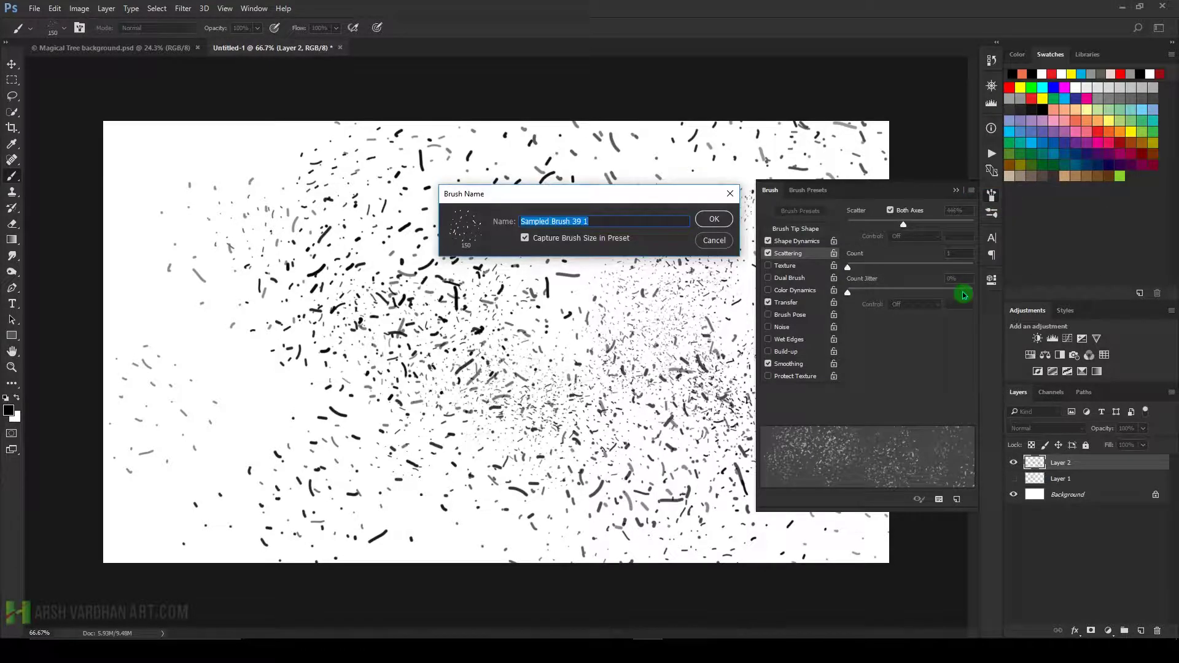
text(Fire Pa)
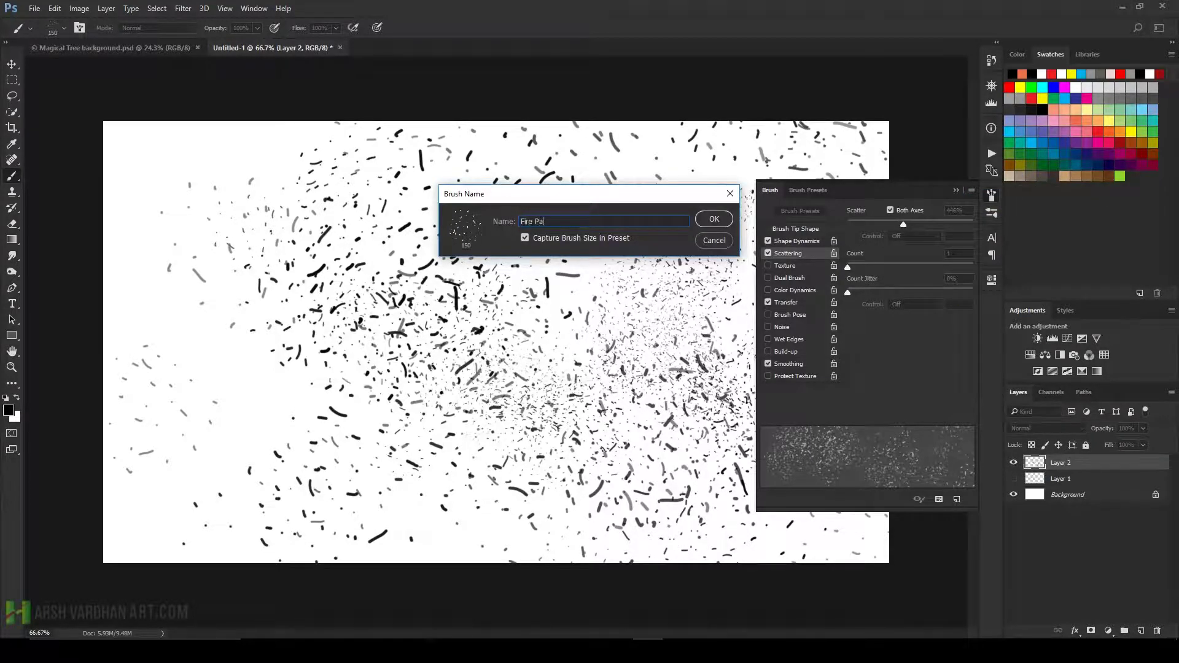
text(rt)
text(s hars)
text(anar)
key(Return)
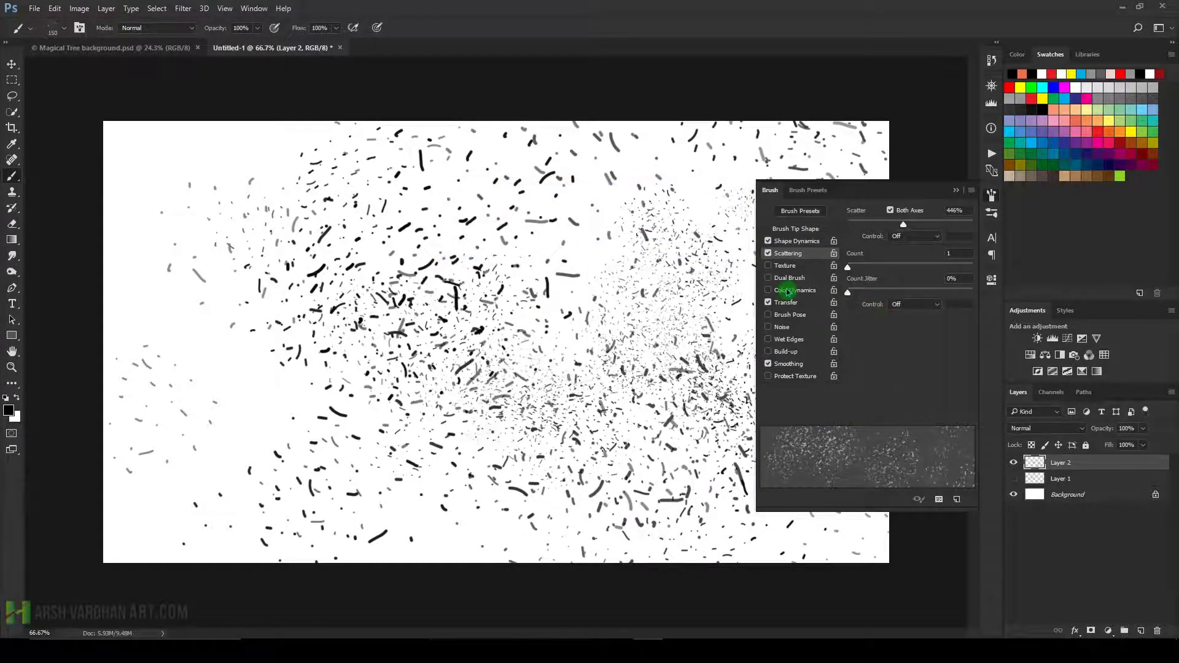
click(795, 290)
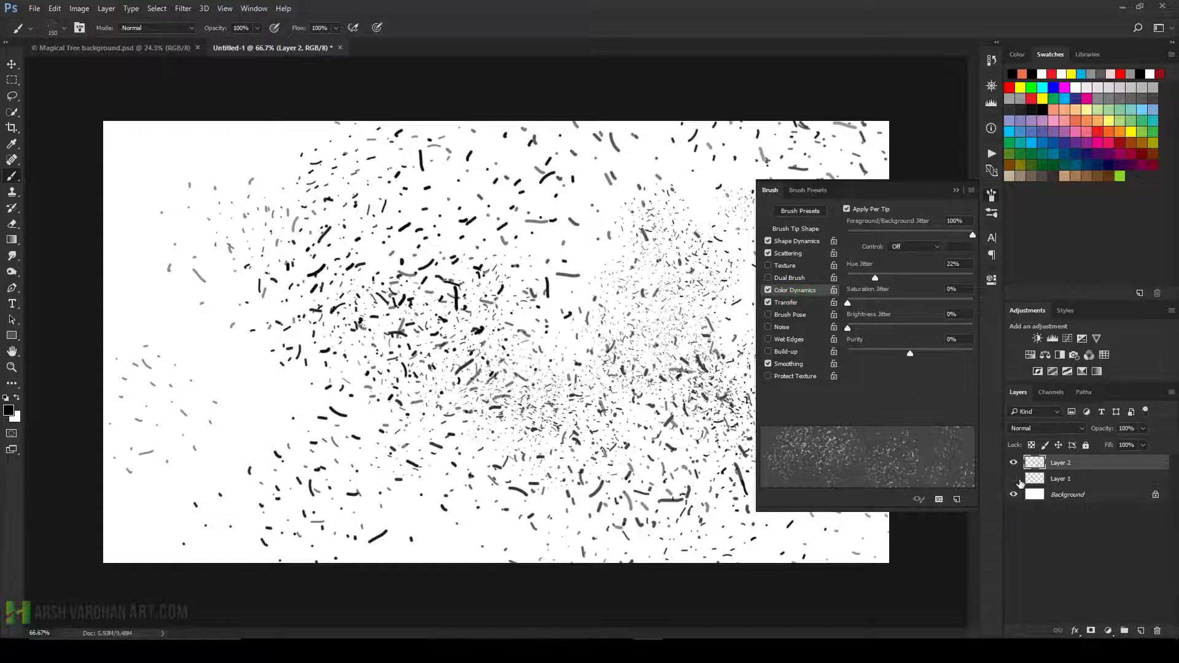
Paint test particles in yellow and salmon, then return to Magical Tree background.psd.
drag(393, 295, 317, 271)
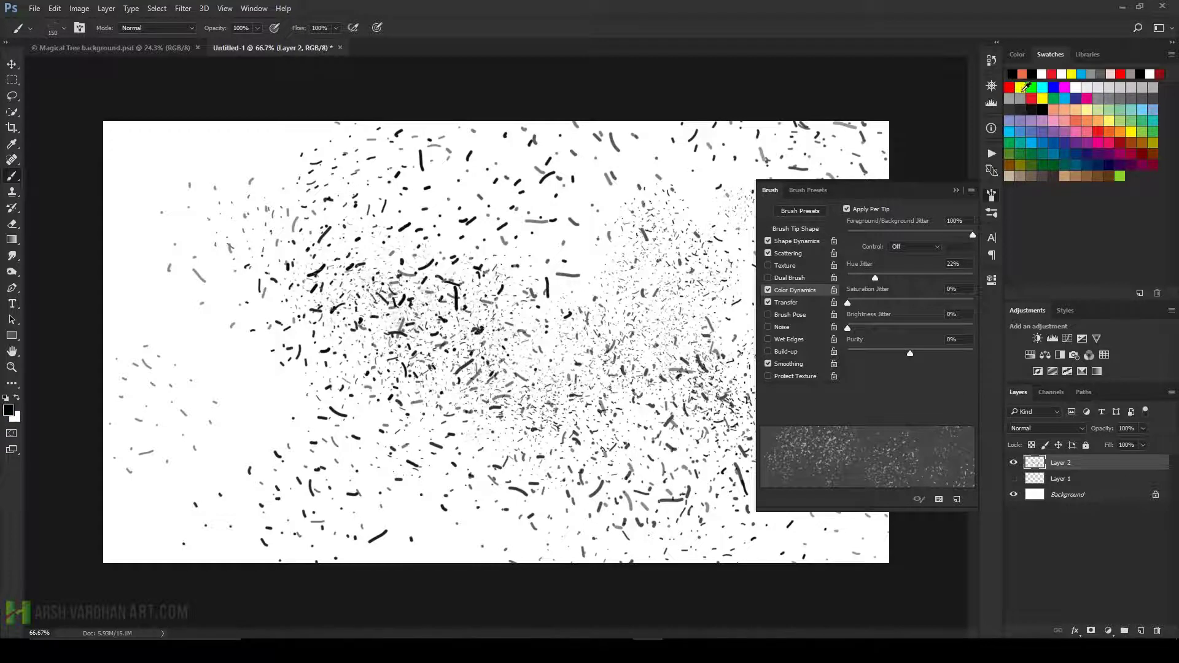
click(1022, 74)
key(x)
click(1020, 87)
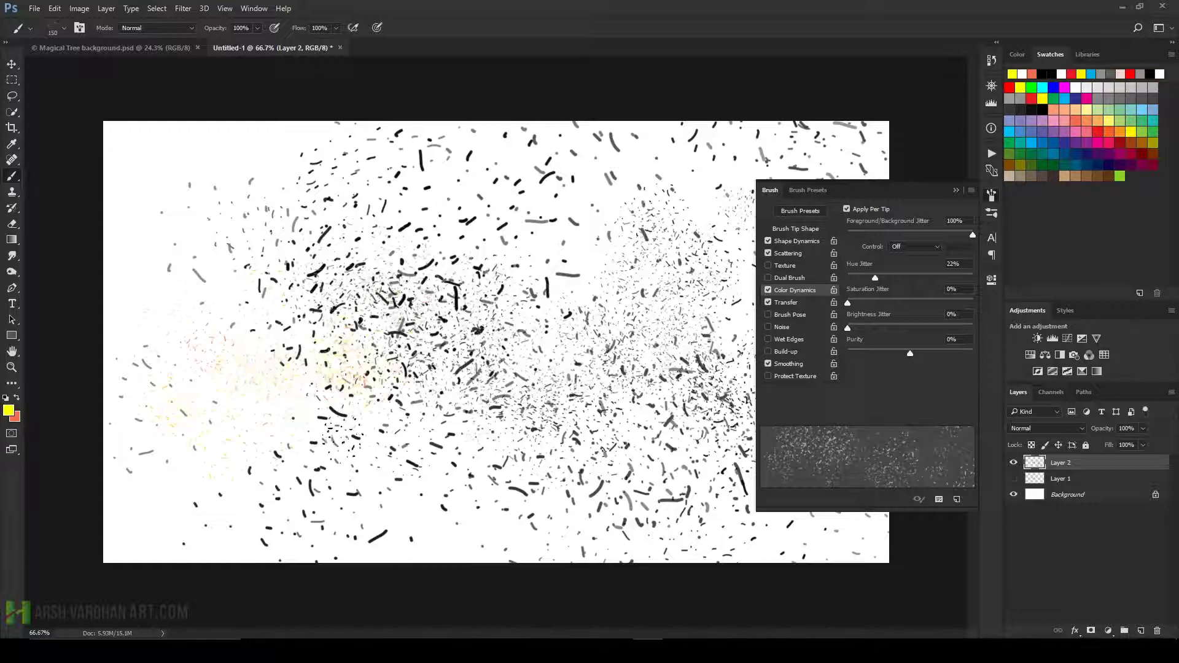
click(17, 399)
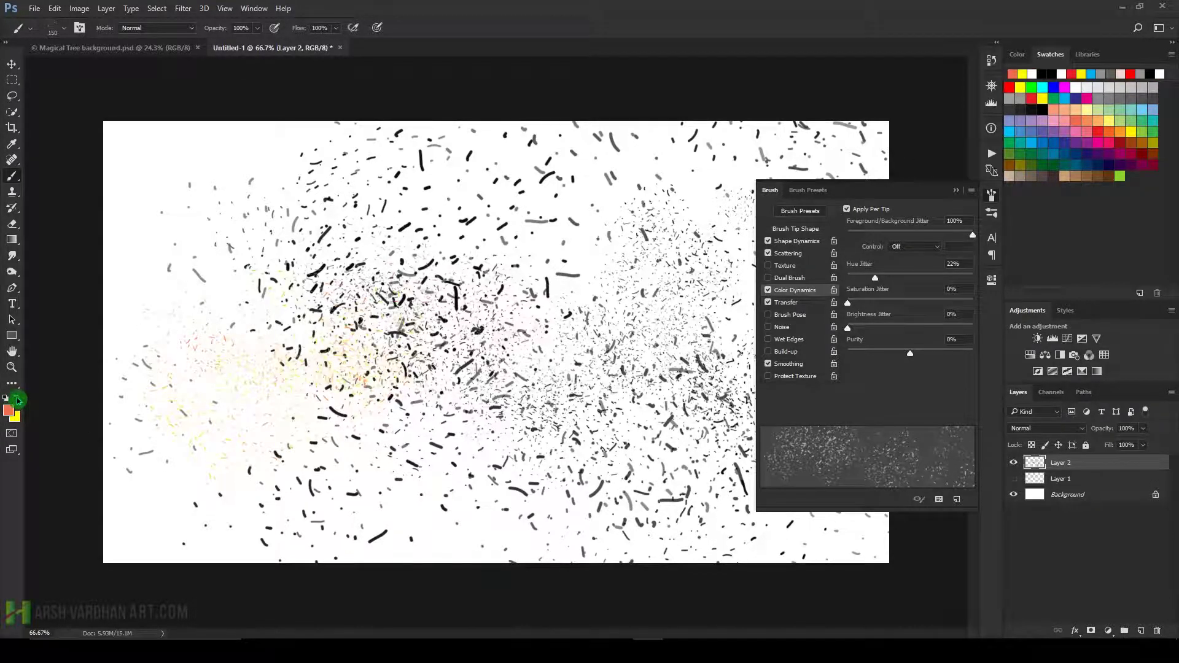
drag(218, 297, 498, 367)
click(991, 196)
click(159, 48)
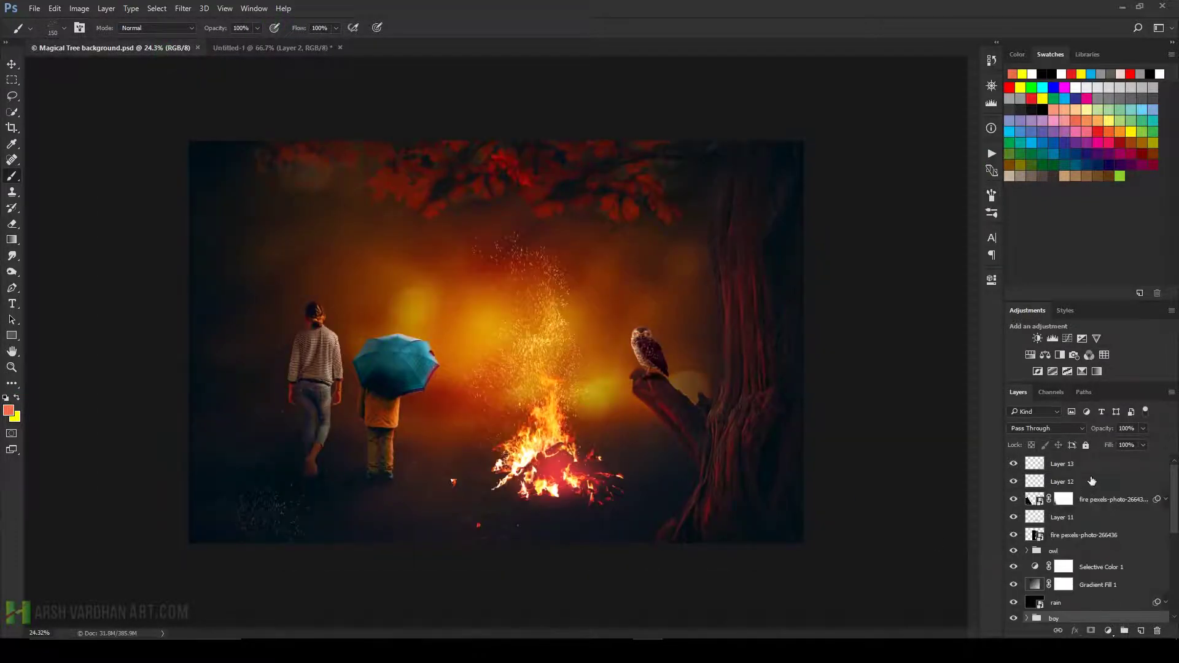
Add Layer 14 above Layer 13 and undo a trial sparkle stroke.
click(1091, 465)
click(1139, 631)
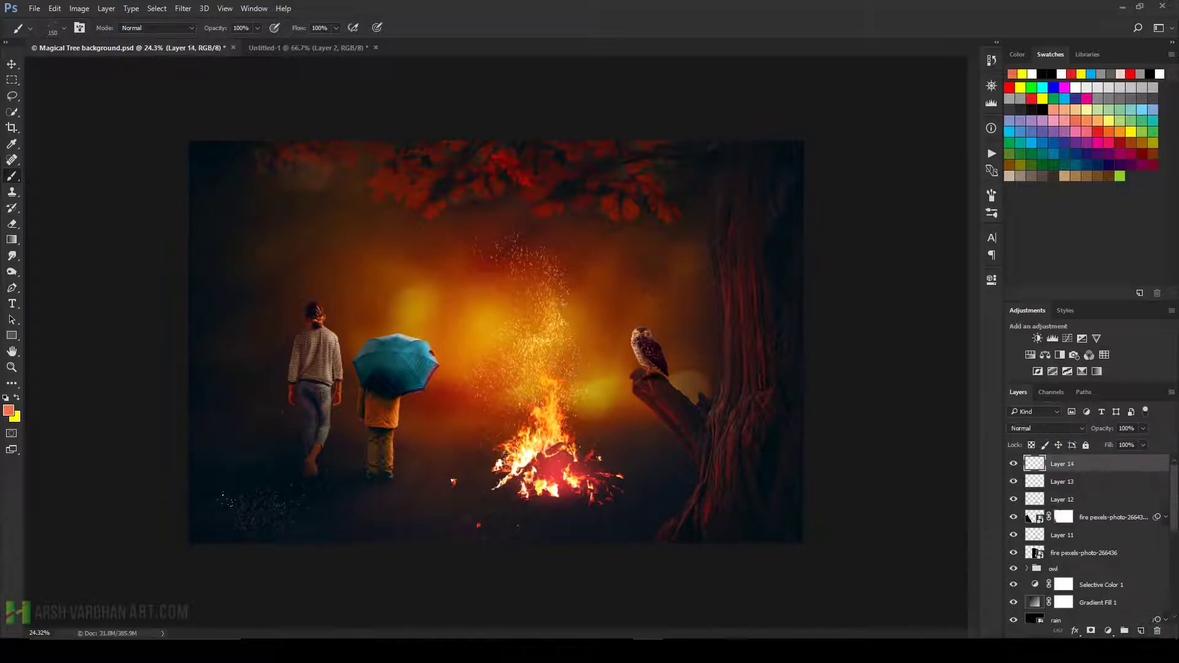
drag(442, 511, 582, 528)
key(ctrl+z)
Set the painting colour to orange ff4e00.
click(17, 397)
click(12, 414)
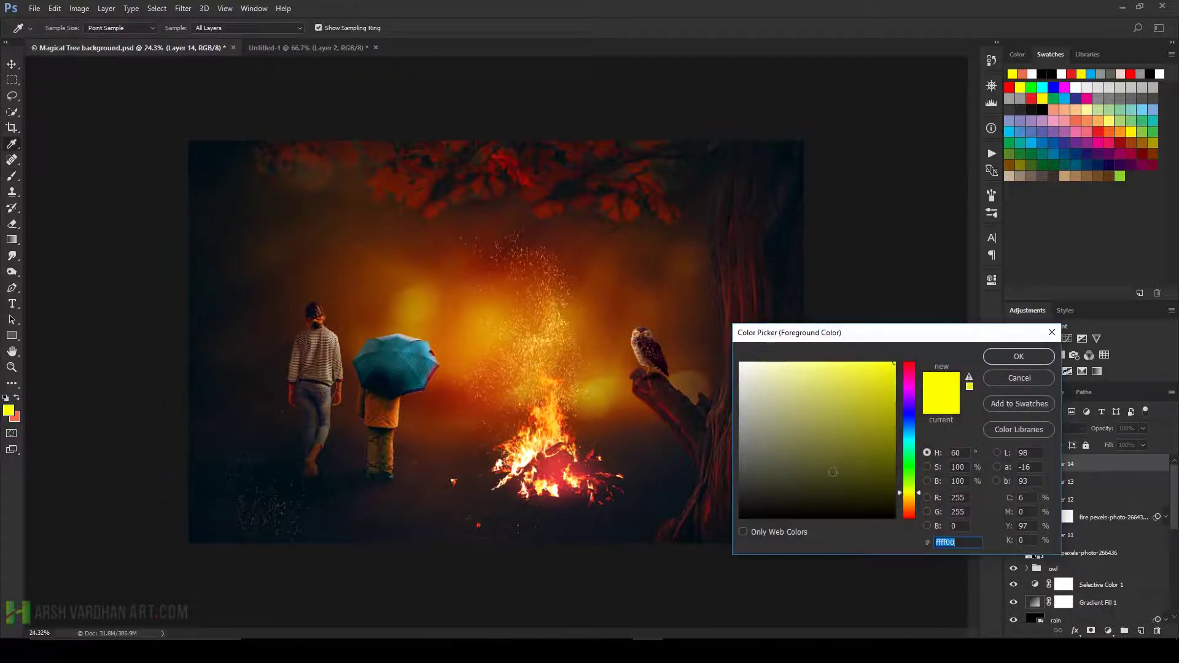
drag(909, 491, 912, 512)
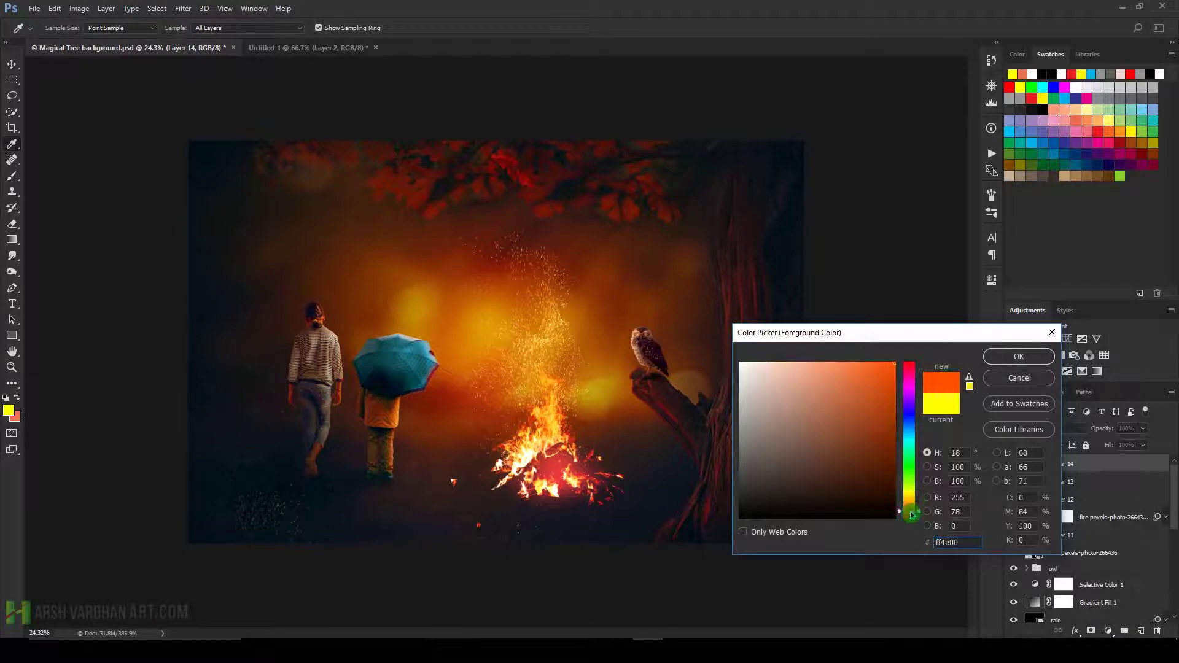
click(1019, 356)
key(b)
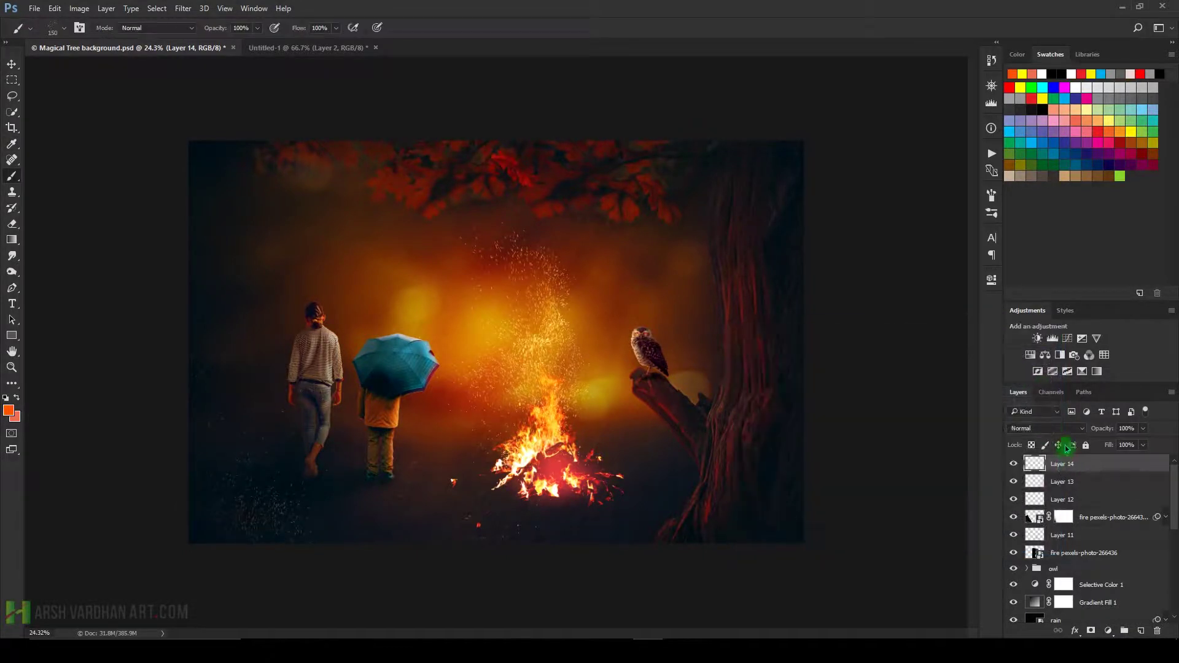
Try Hard Light on Layer 14, switch the colour to yellow, then revert to Normal.
click(1070, 428)
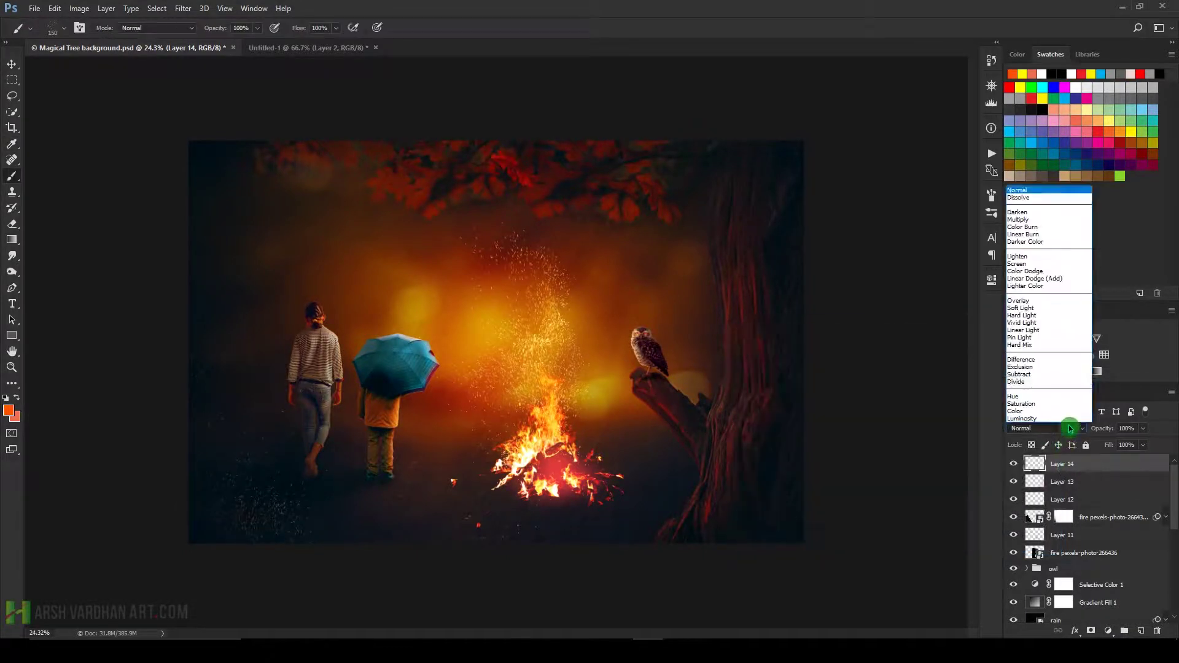
click(1049, 315)
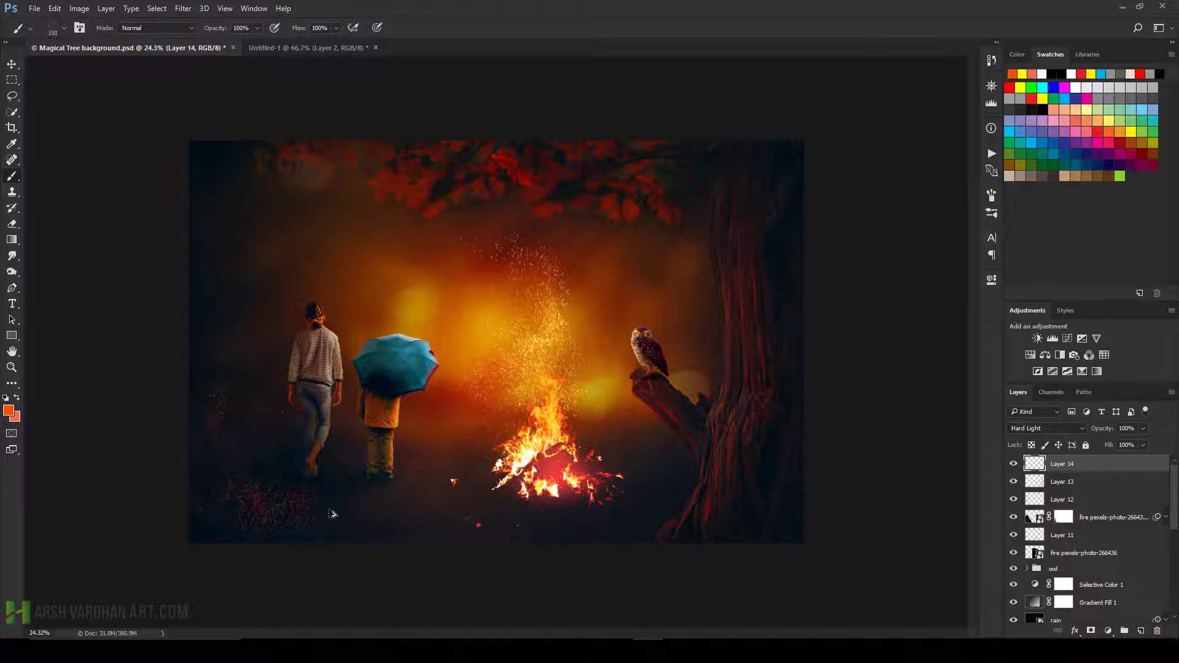
click(9, 410)
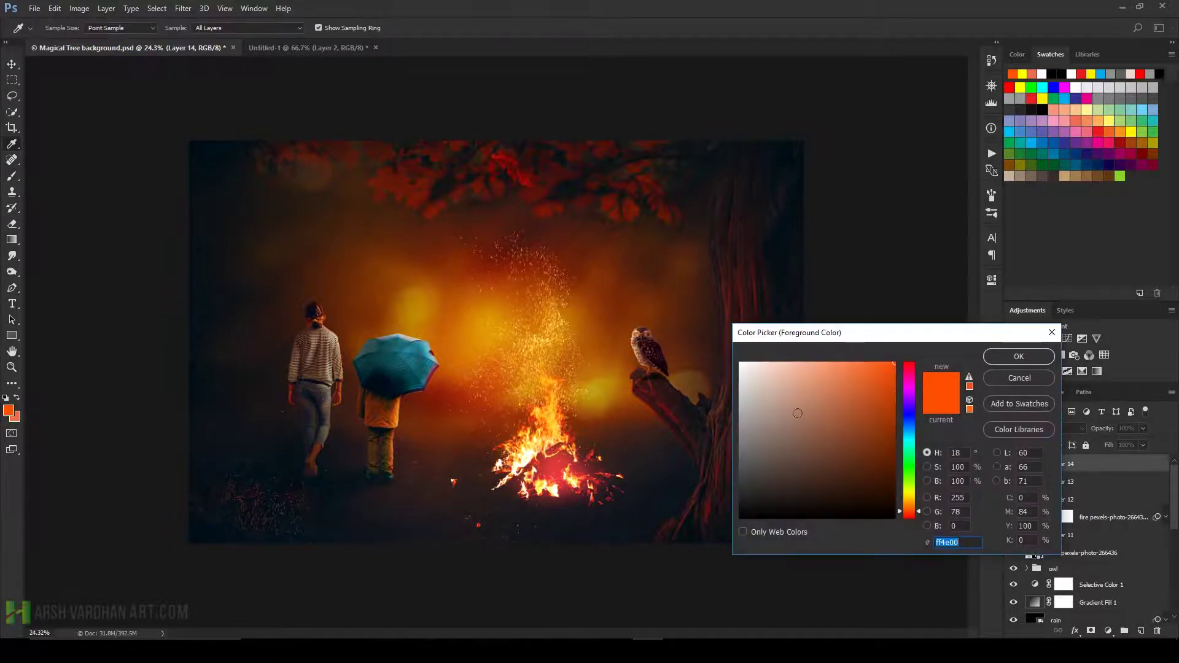
drag(903, 503, 904, 492)
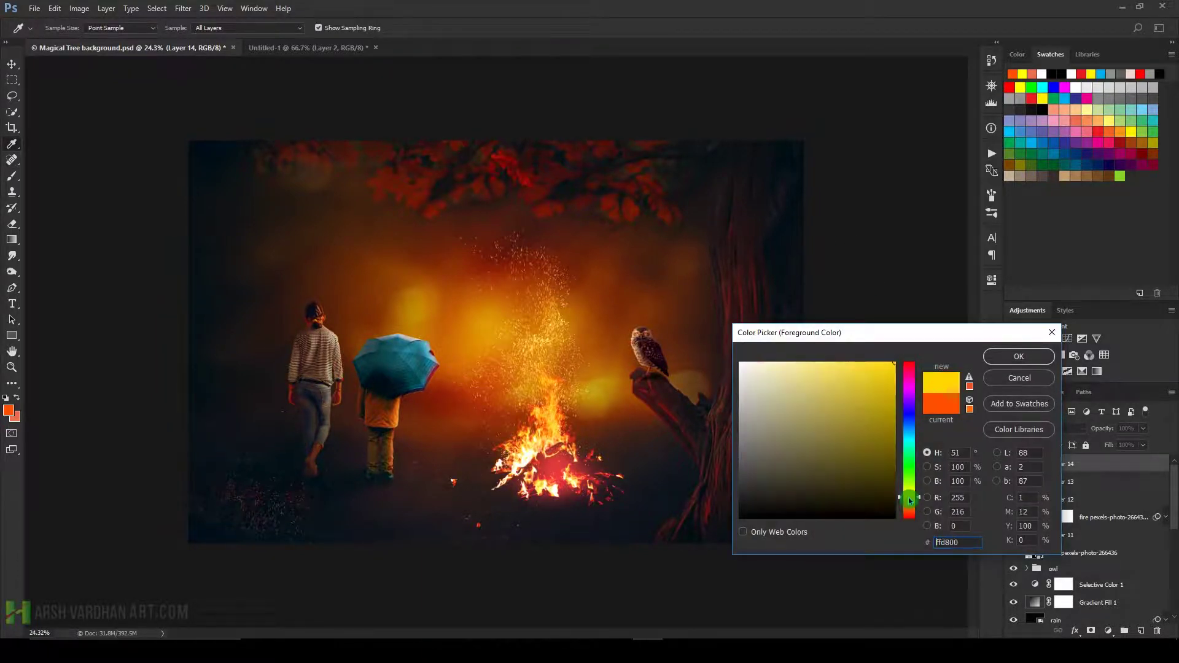
click(1019, 356)
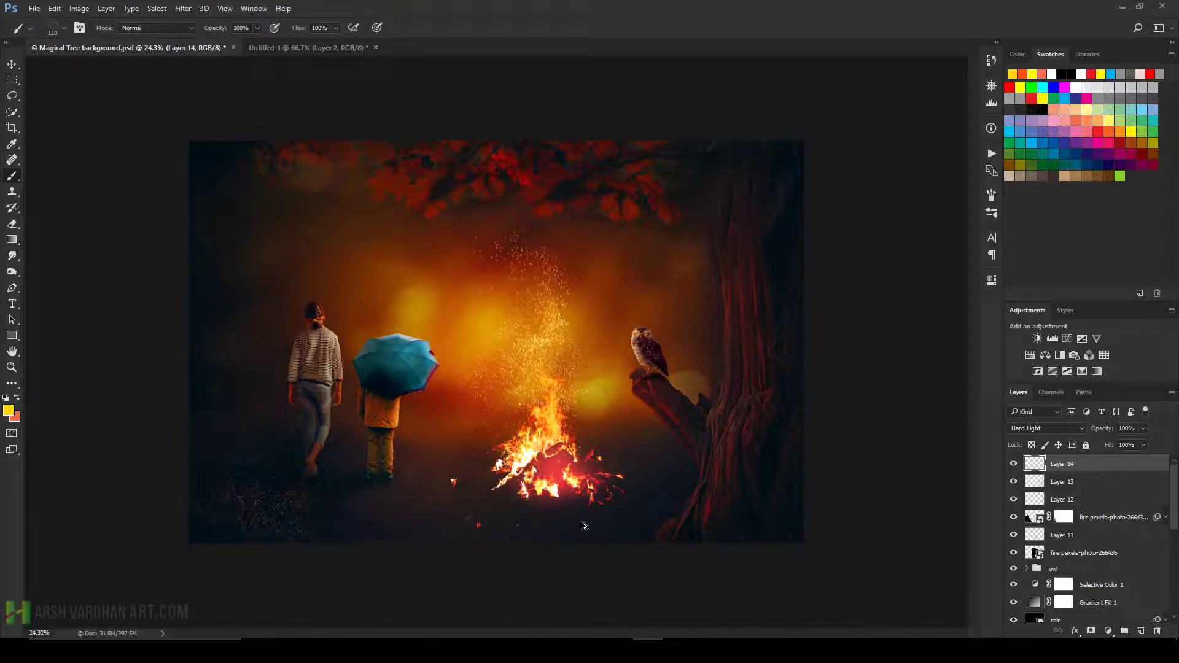
key(ctrl+z)
Try the sparkle brush with scatter at 172% and then 1000%, undoing each test stroke.
click(986, 199)
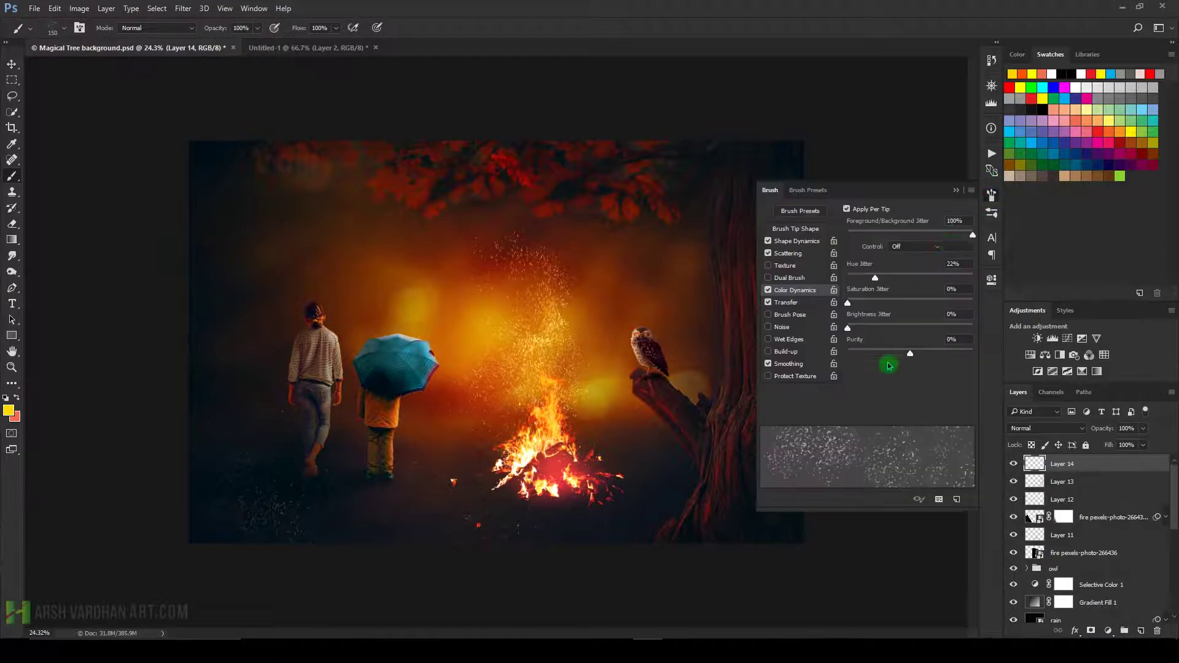
click(788, 253)
drag(901, 227, 868, 224)
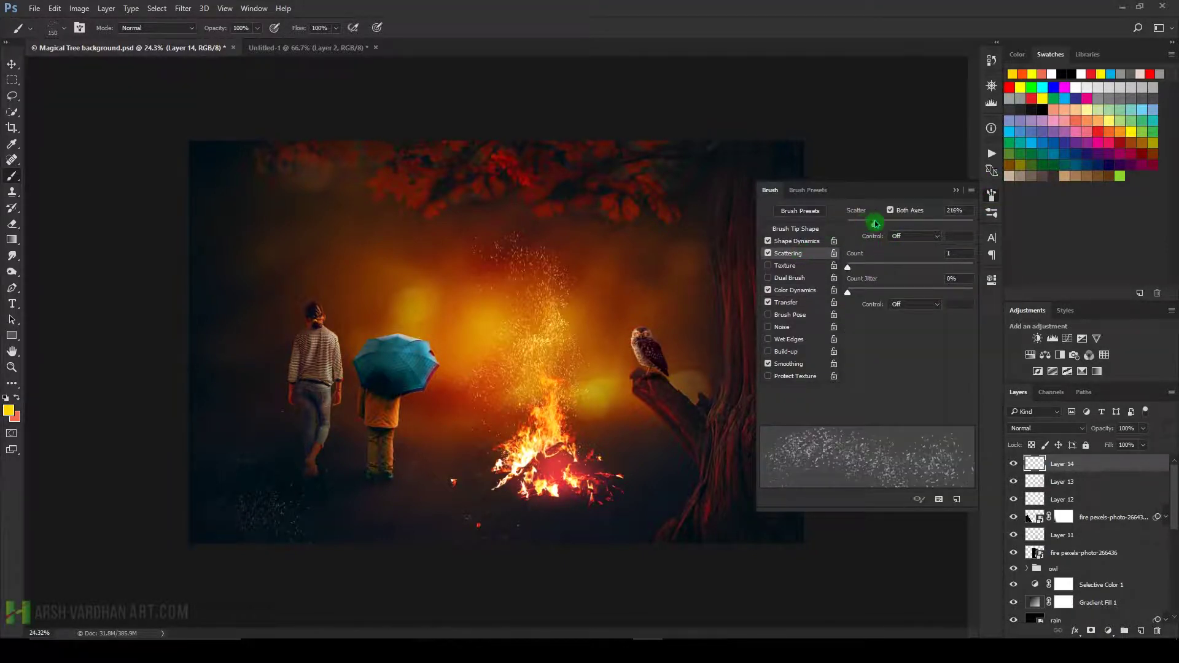
click(956, 190)
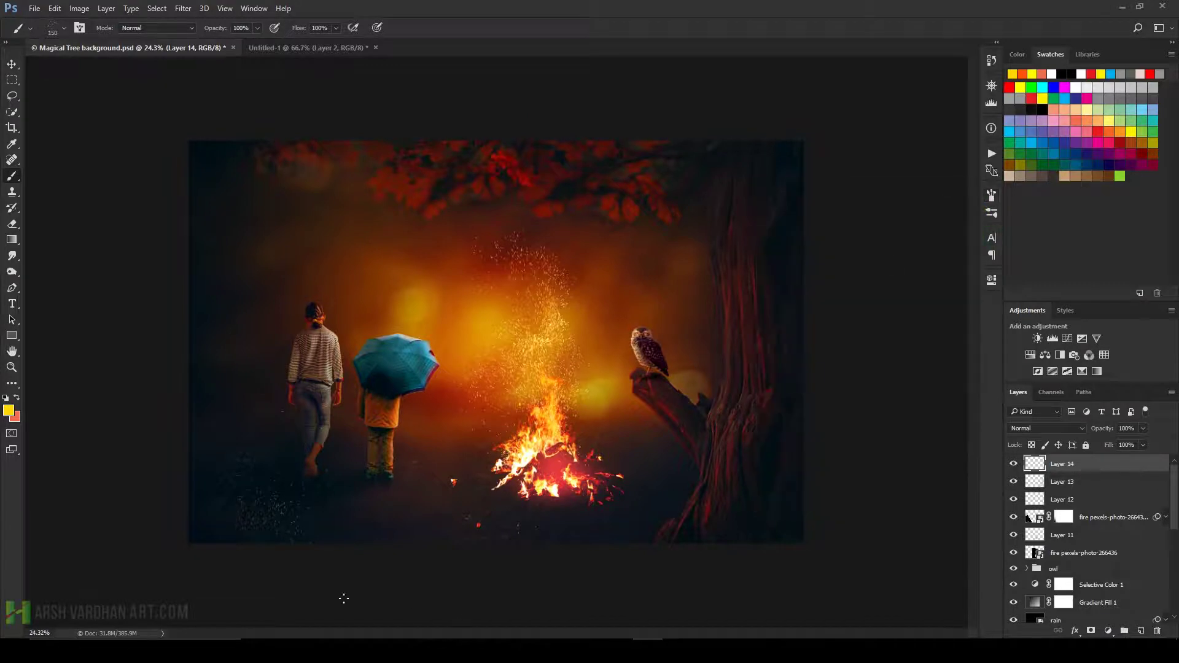
drag(255, 522, 346, 526)
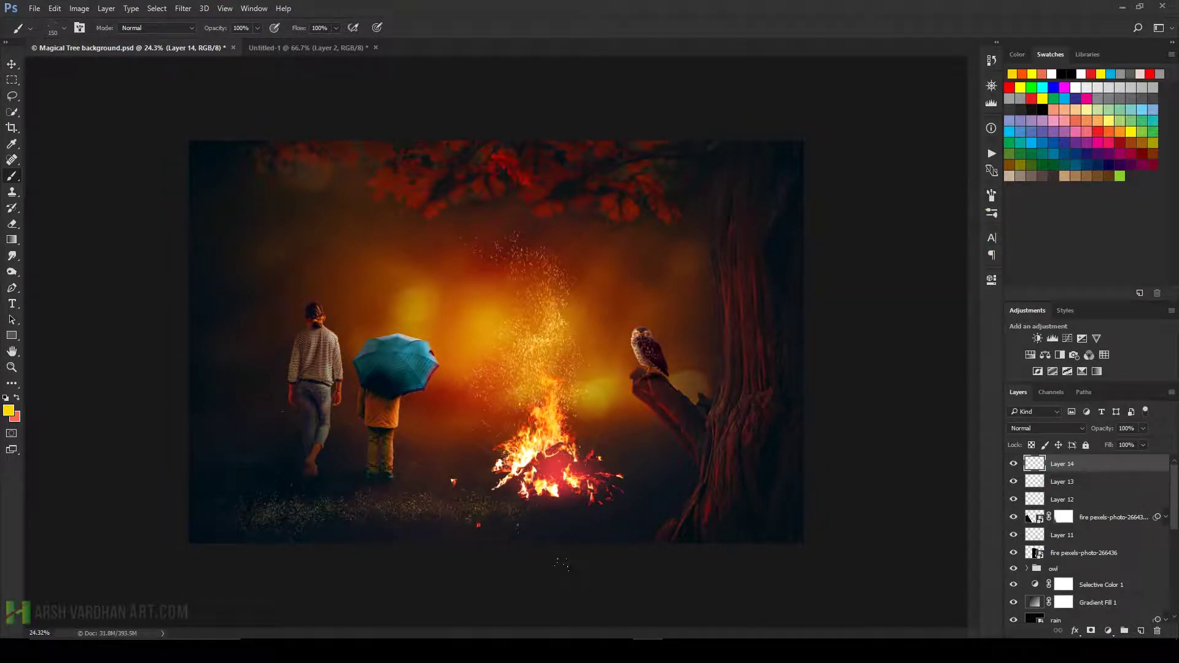
key(ctrl+z)
click(991, 196)
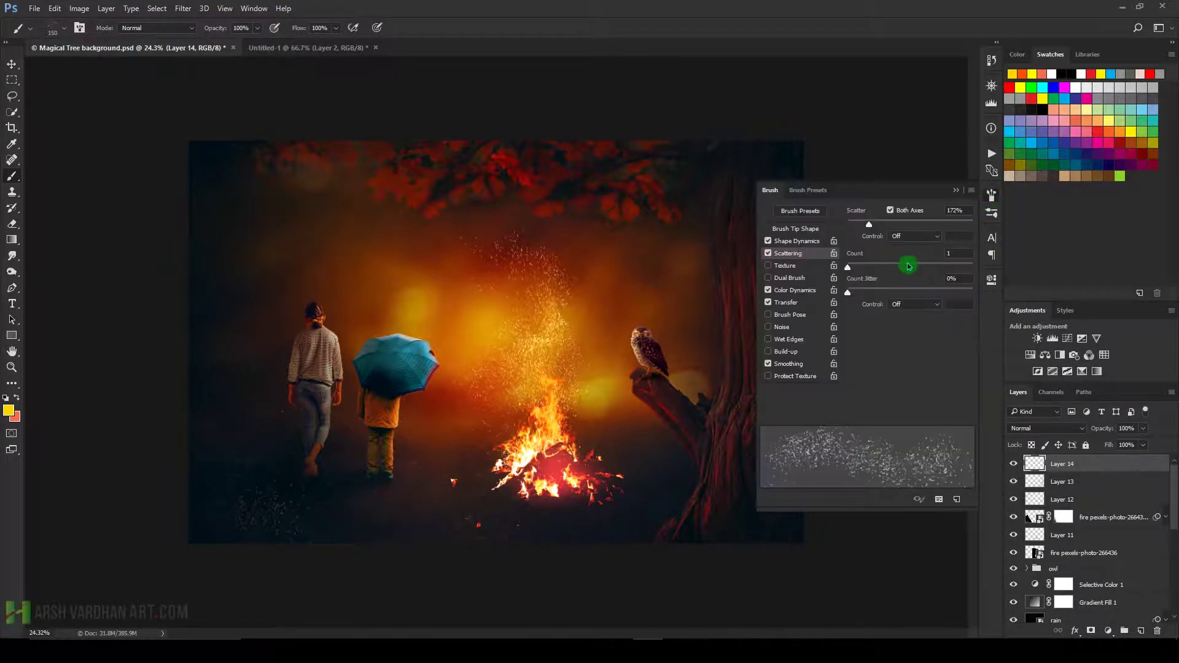
drag(869, 225, 980, 240)
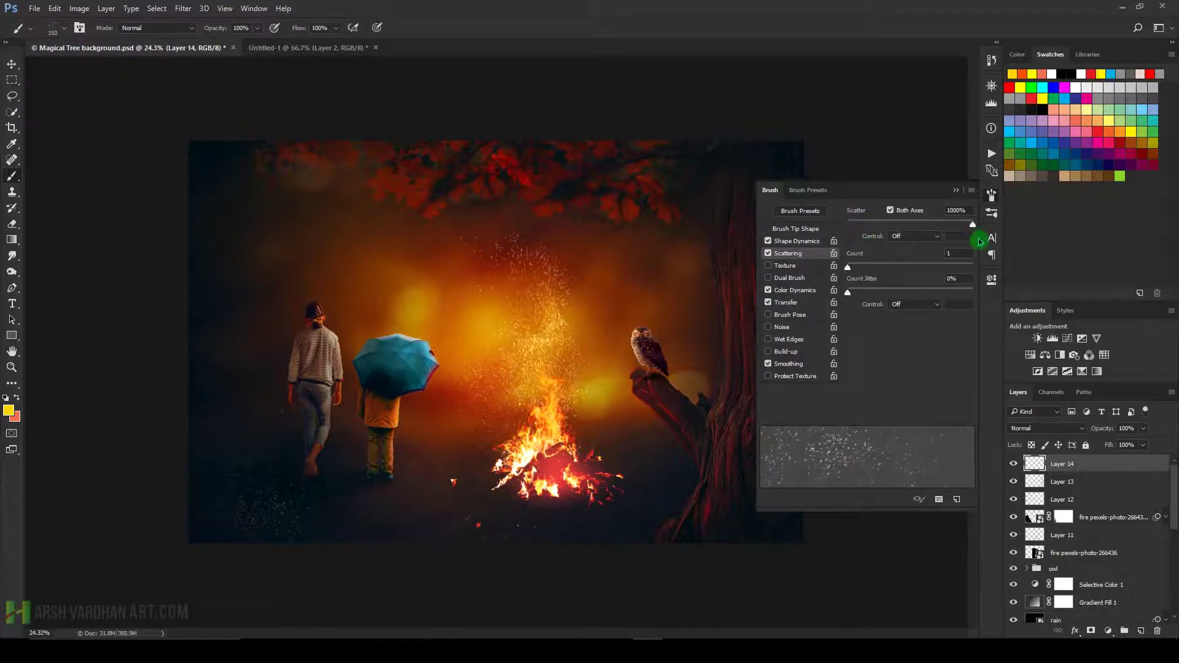
click(952, 194)
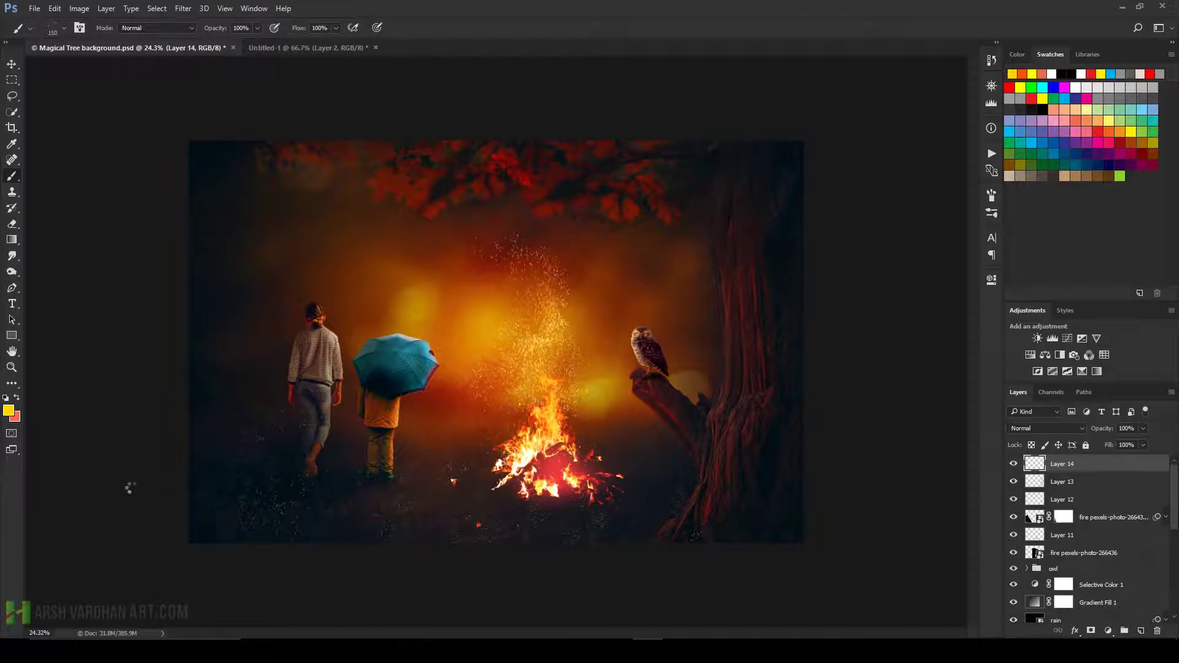
key(ctrl+z)
Tighten brush spacing to 10% and paint sparkle dabs on the dark ground below the children.
click(991, 198)
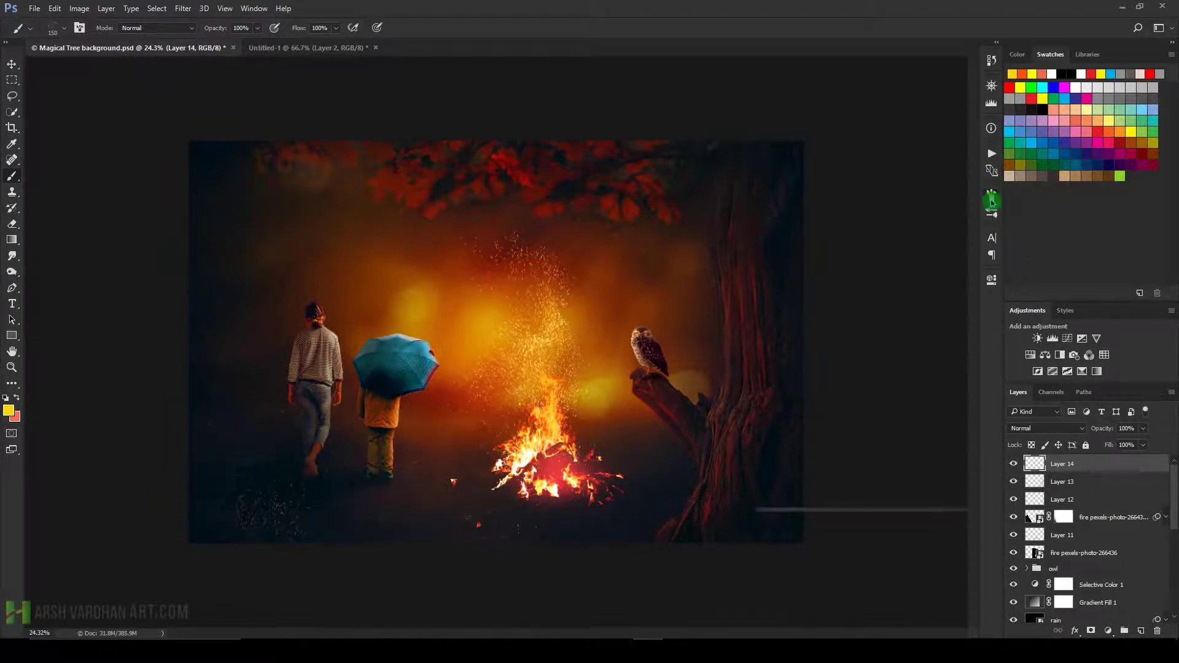
click(796, 242)
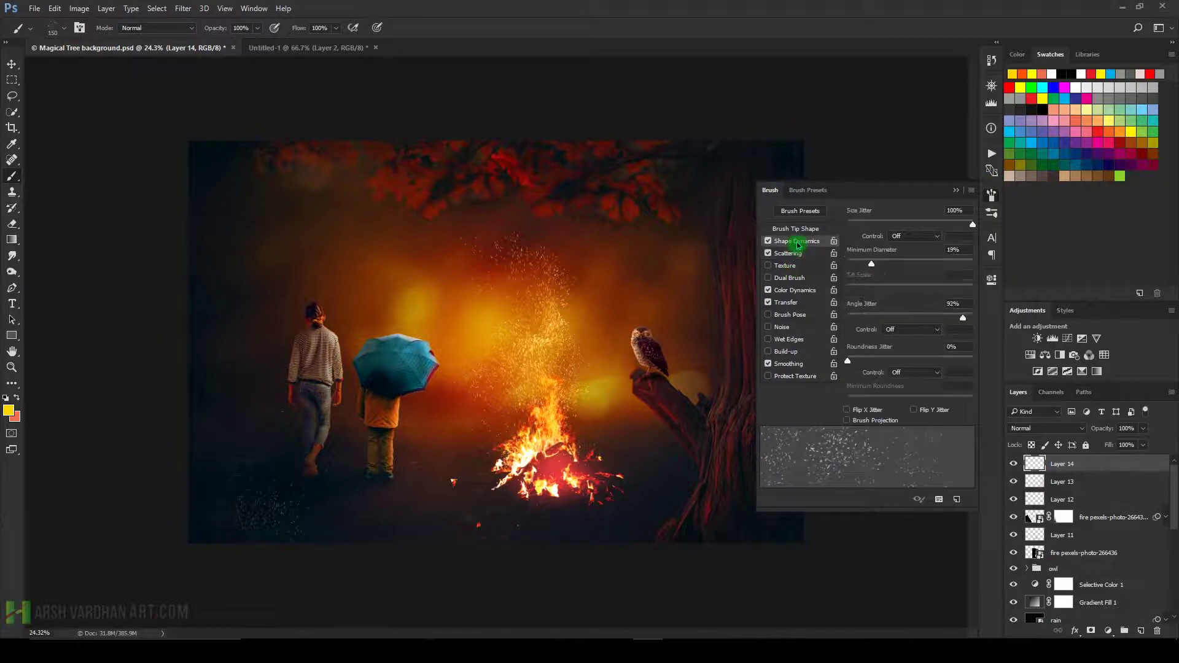
click(797, 228)
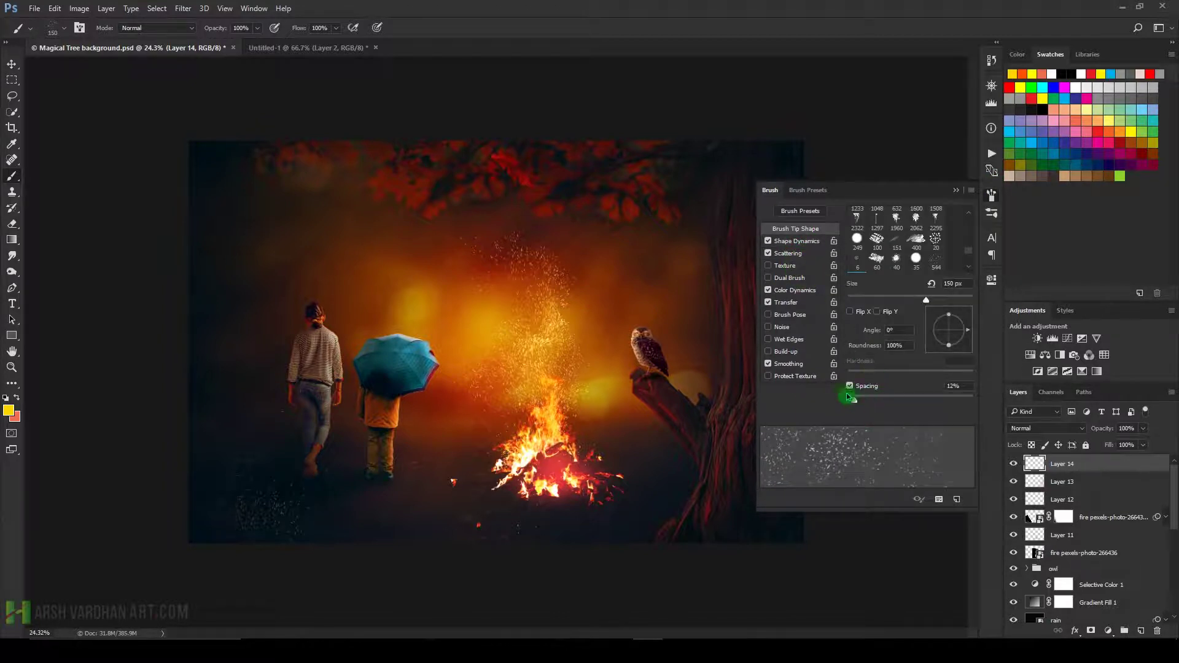
drag(849, 398, 851, 399)
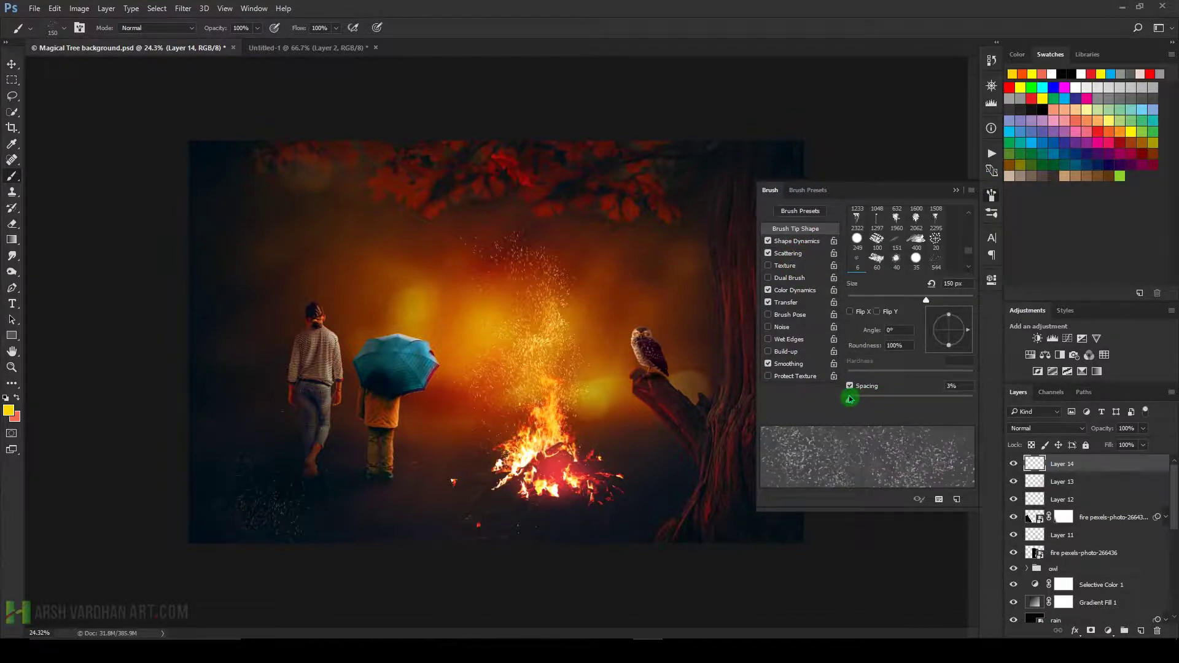
drag(850, 397, 864, 402)
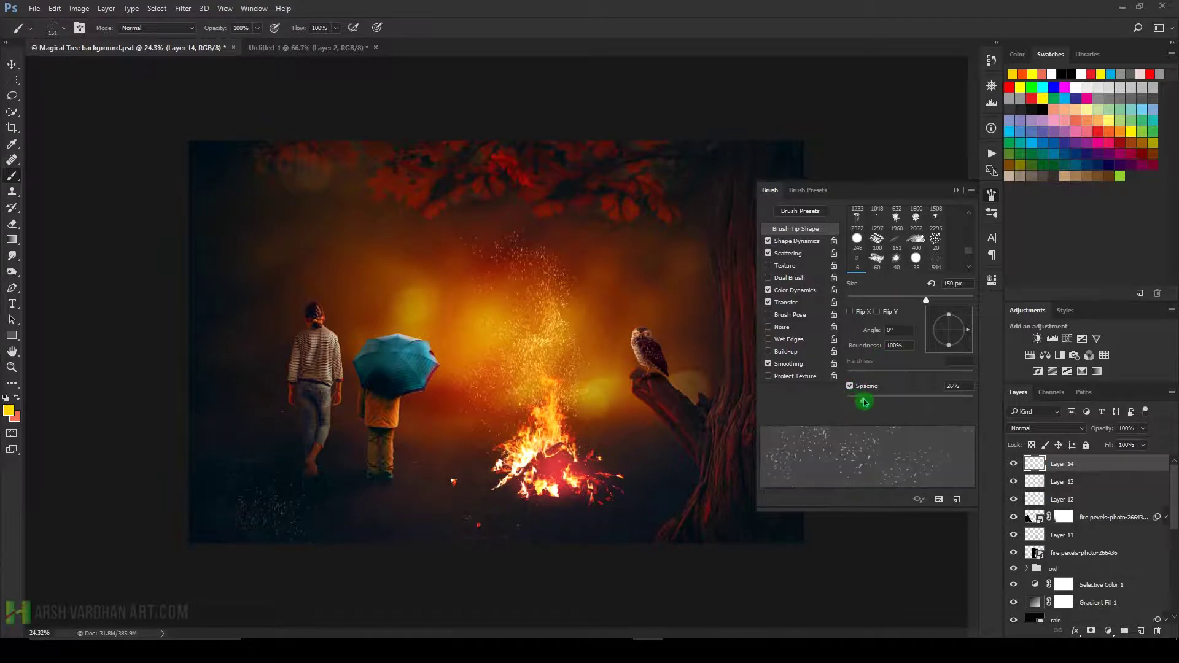
click(956, 190)
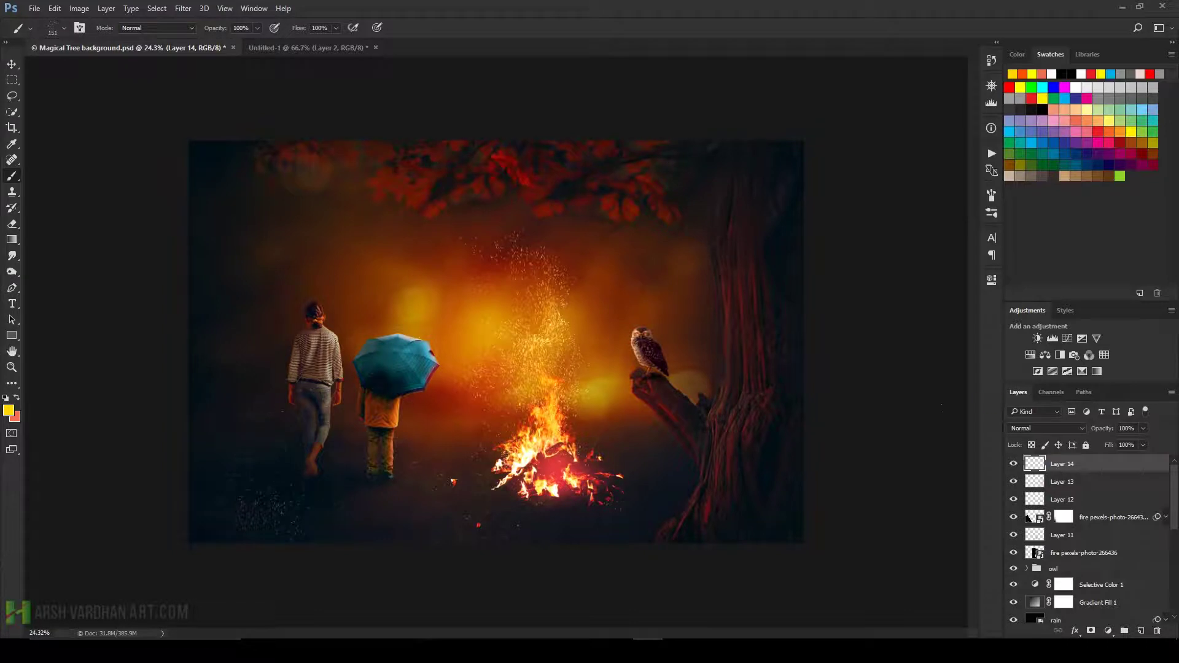
click(991, 213)
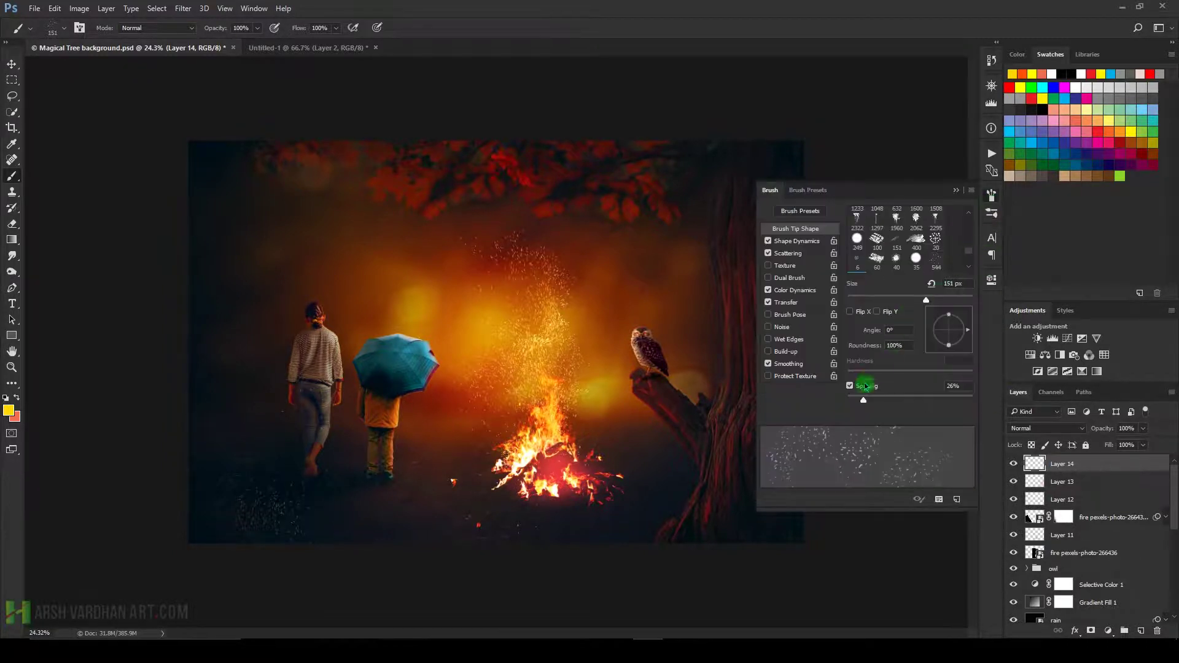
drag(864, 400, 850, 407)
click(798, 243)
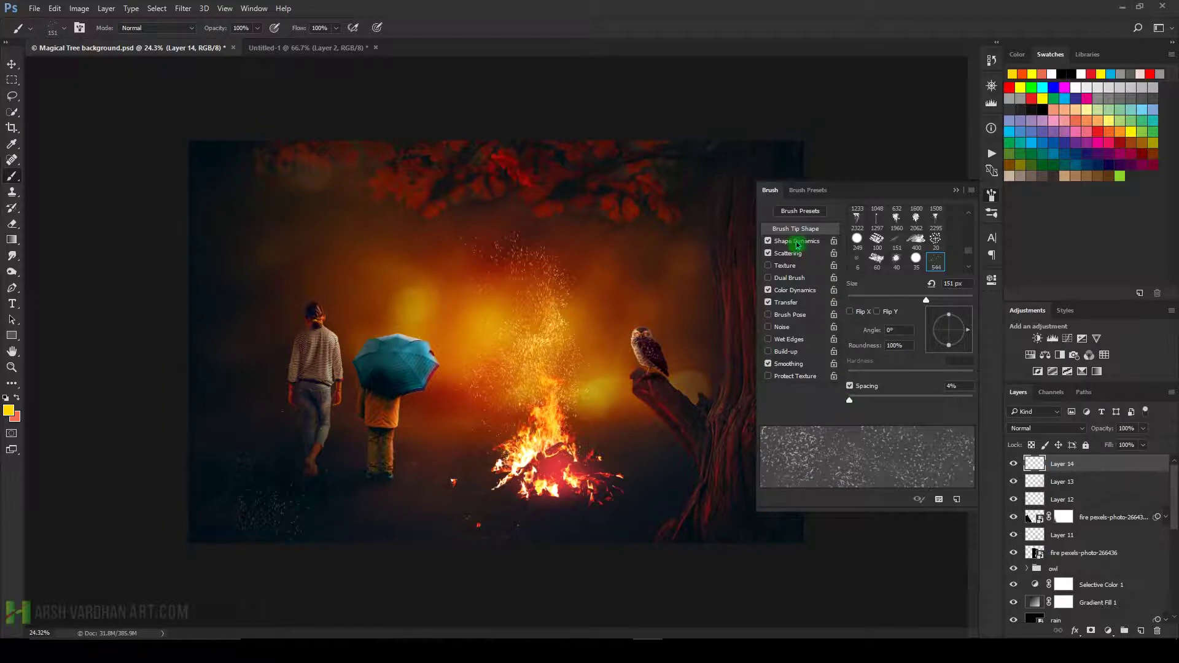
click(956, 190)
drag(374, 533, 394, 536)
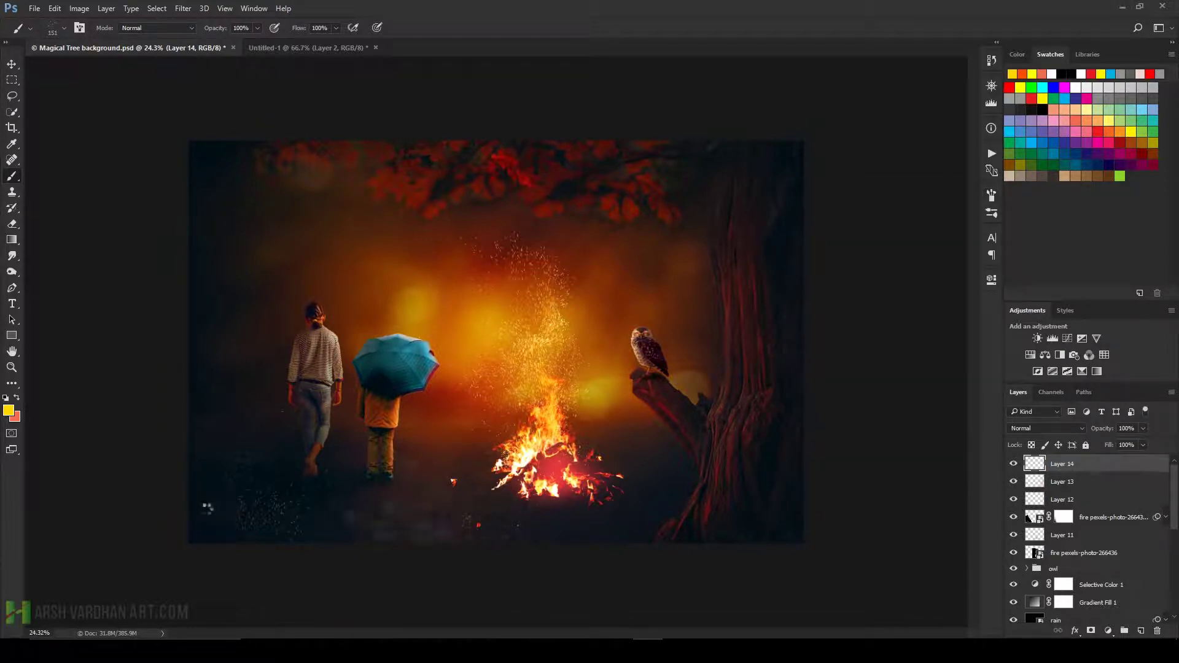
drag(325, 515, 366, 523)
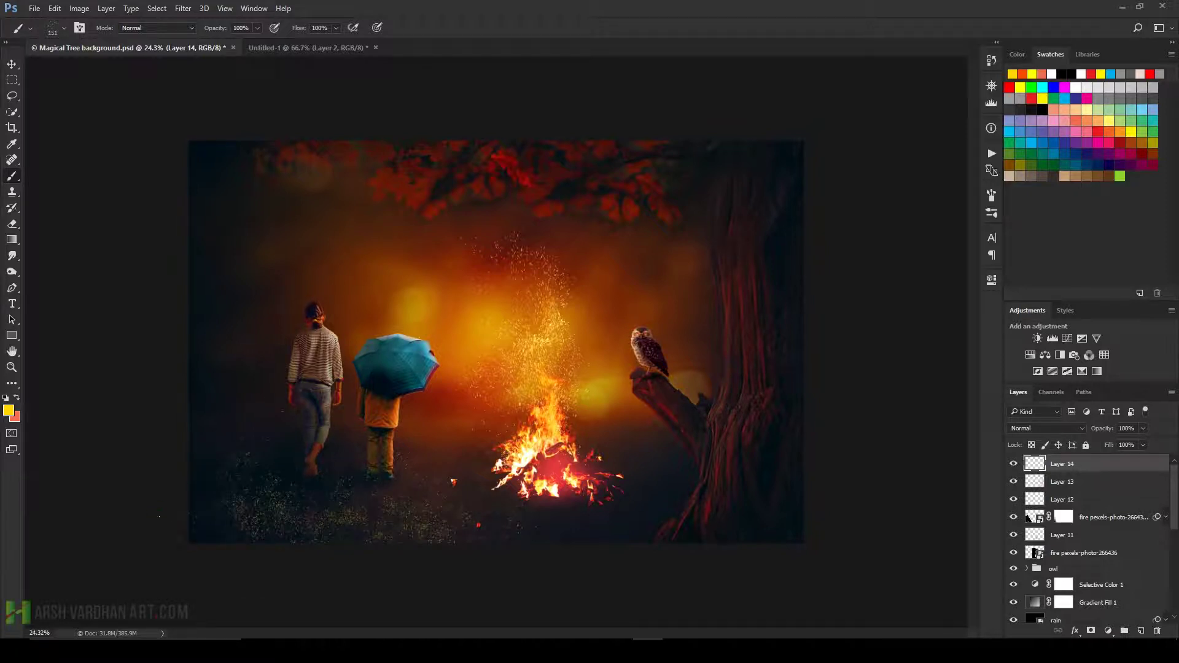
After trying Soft Light and Screen, set Layer 14 to Hard Light at 38% opacity.
click(1038, 429)
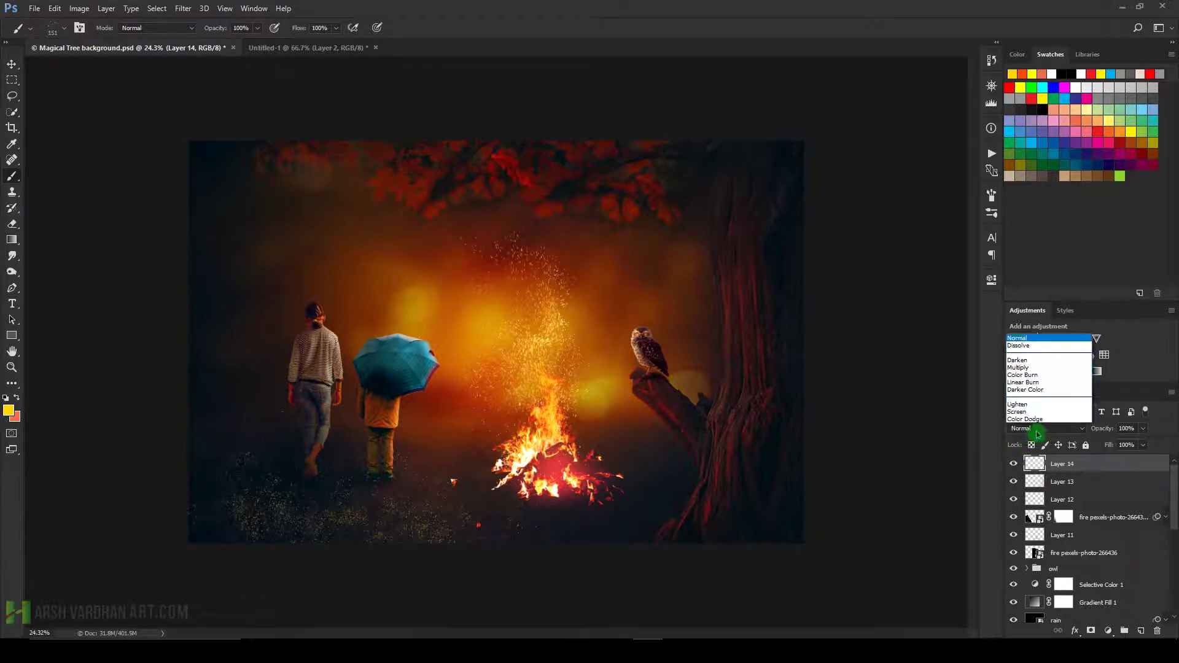
click(1045, 308)
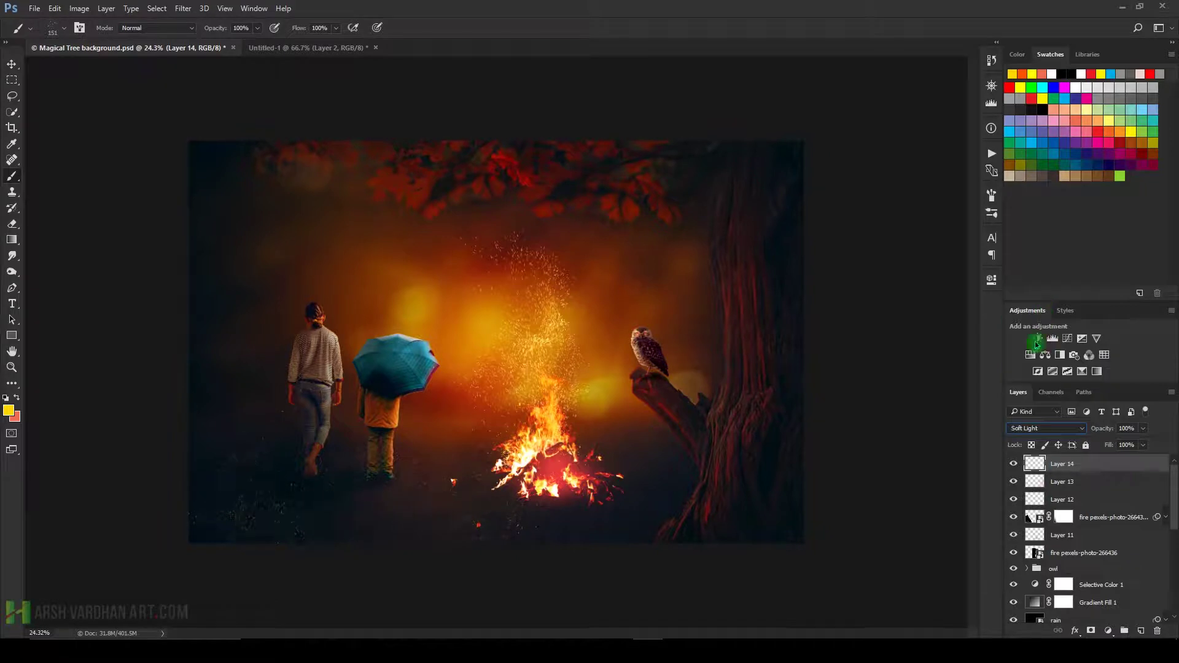
click(1031, 428)
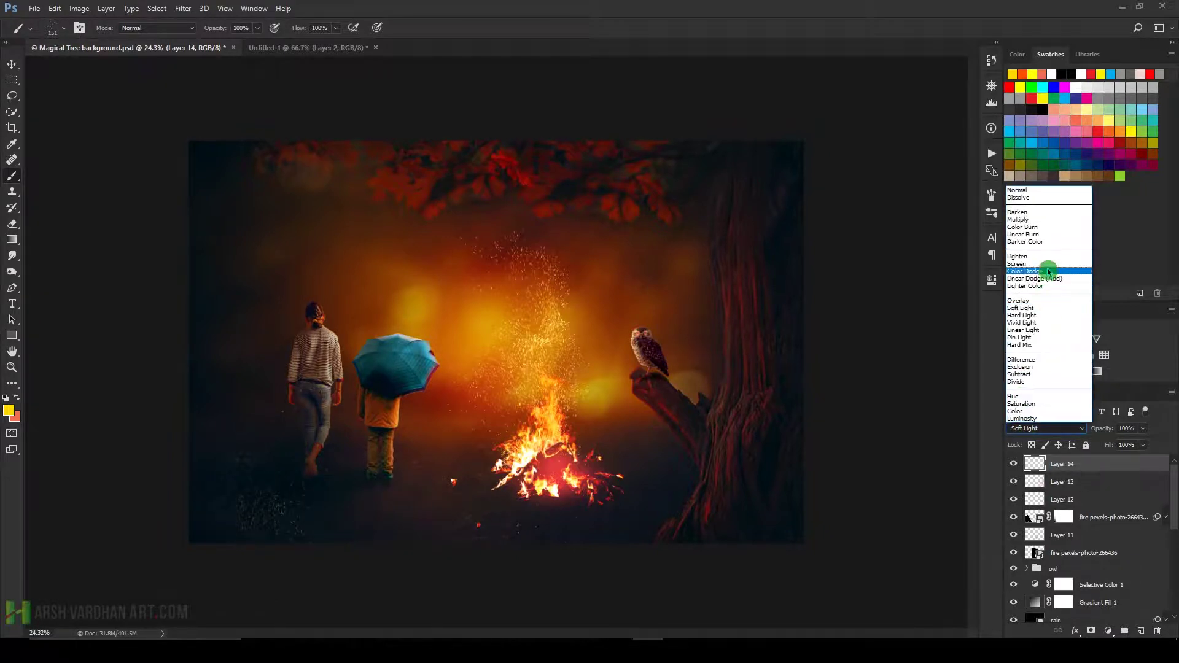
click(1047, 263)
click(1035, 428)
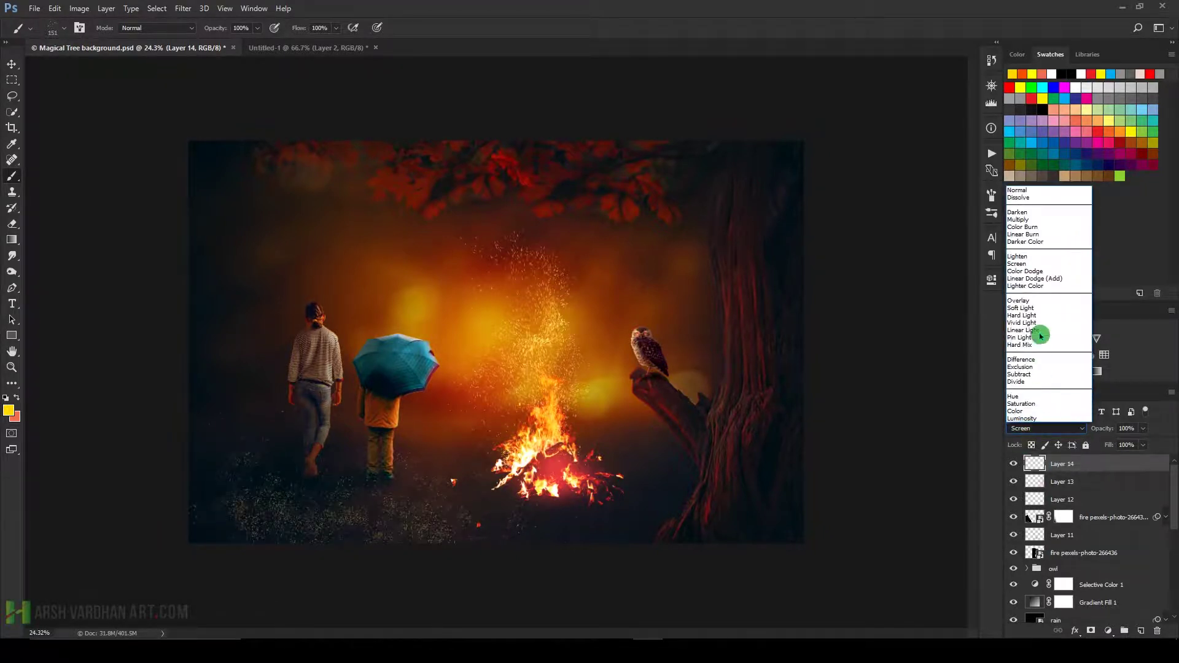
click(1044, 317)
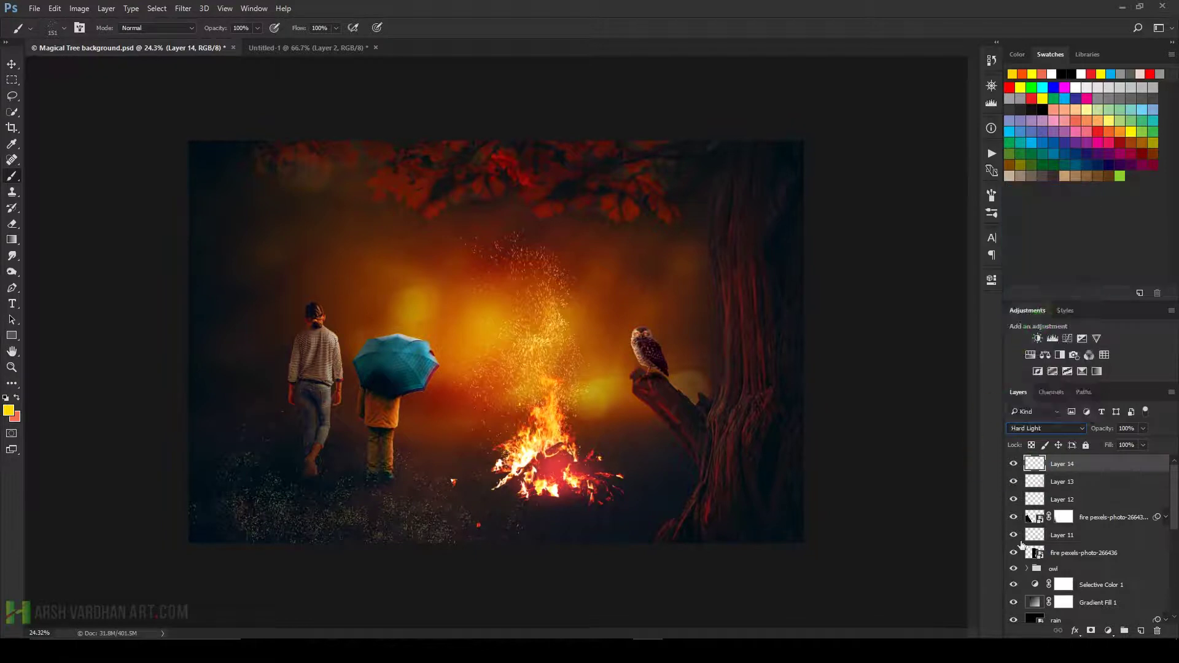
click(1143, 428)
drag(1146, 444, 1109, 443)
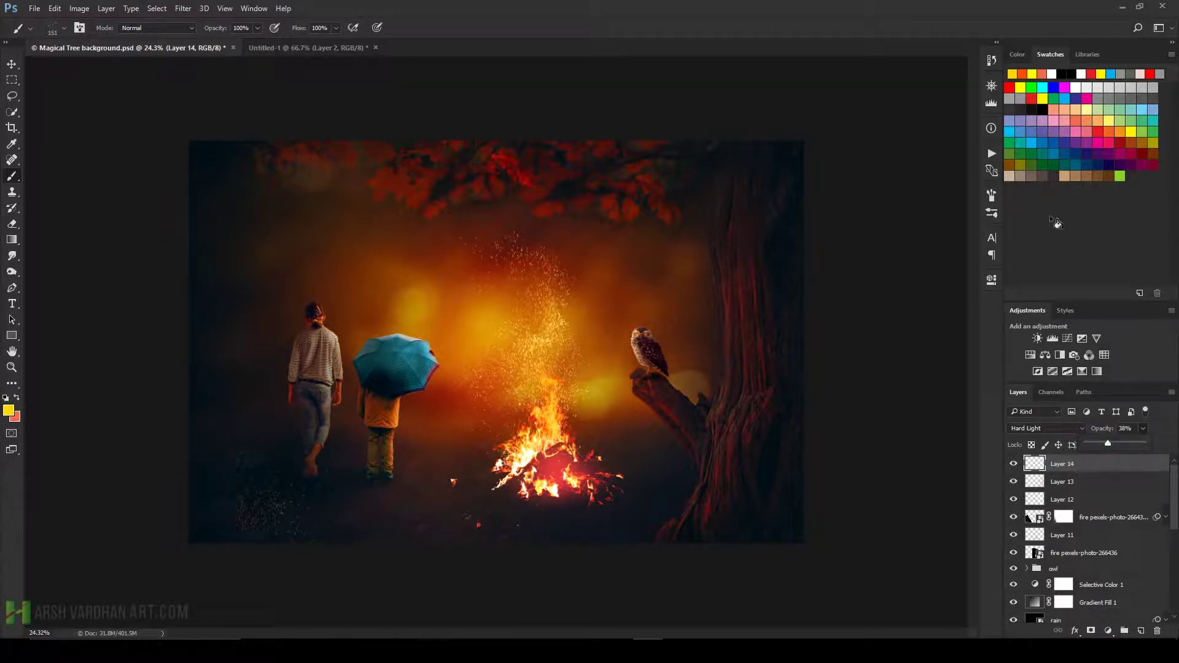
Review the Color Dynamics options in the Brush settings panel.
click(991, 195)
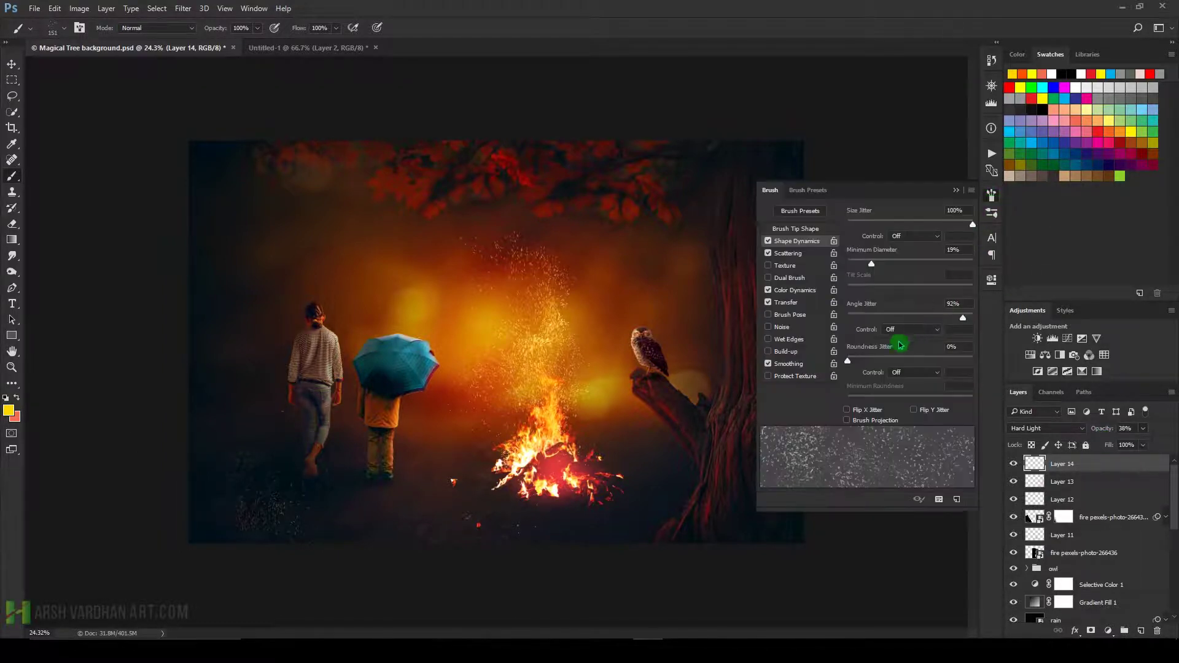
click(793, 291)
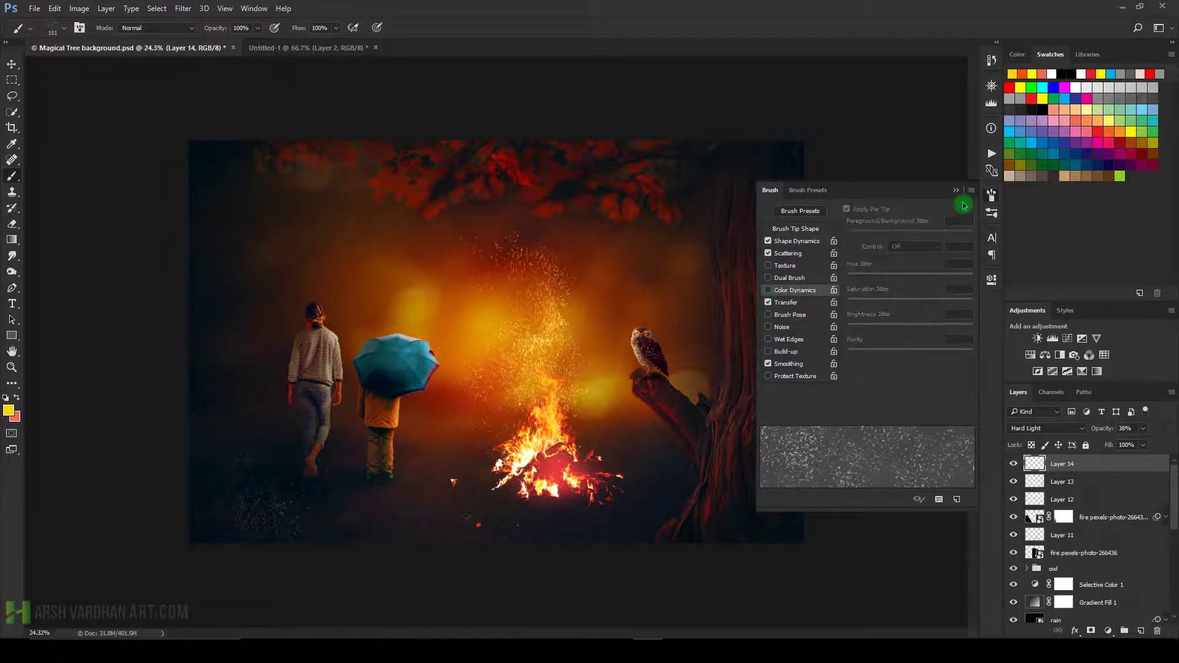
click(992, 195)
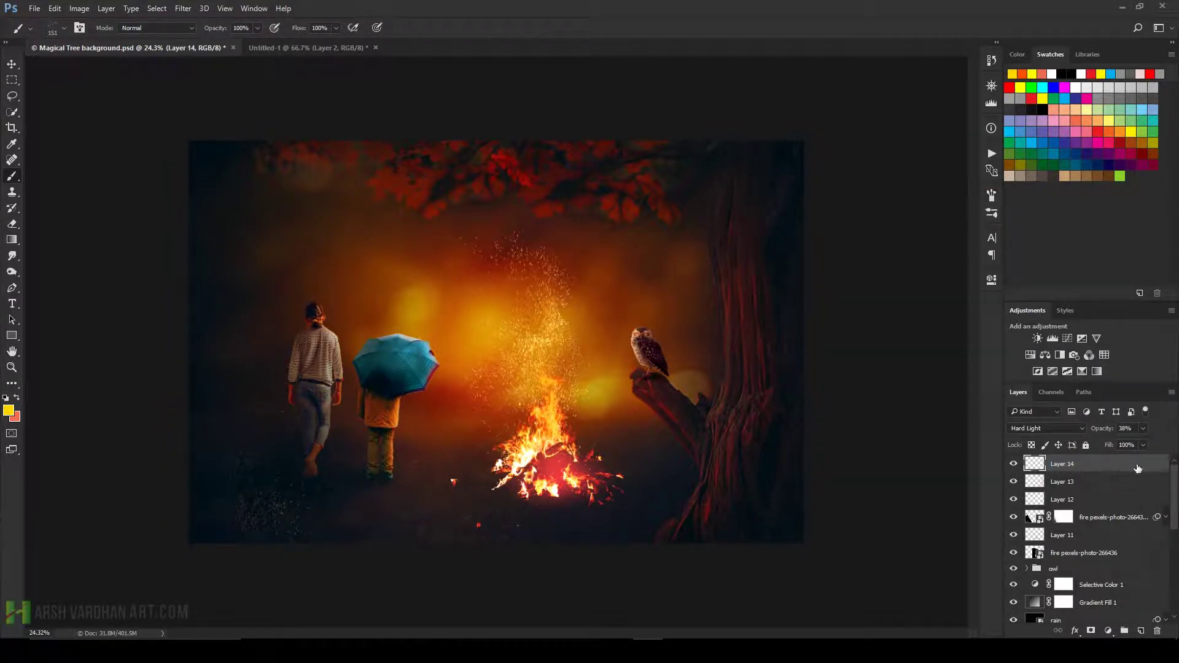
Brush faint ground sparkles near the children on a new Layer 15 faded to about 13% opacity.
click(1141, 630)
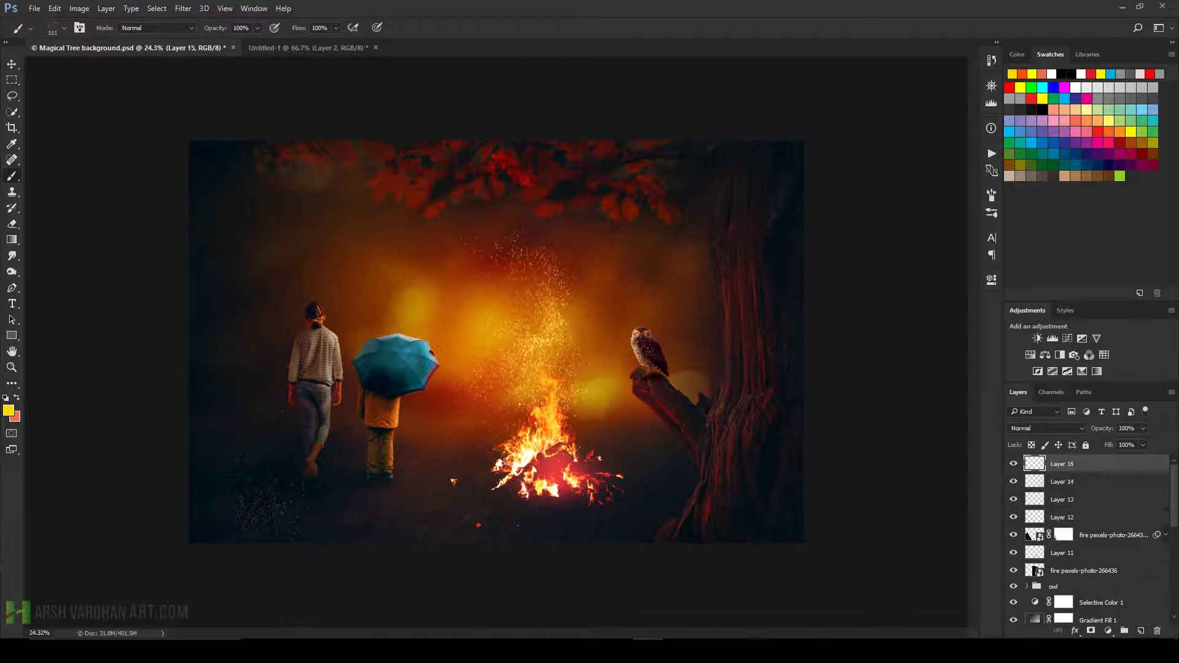
click(536, 437)
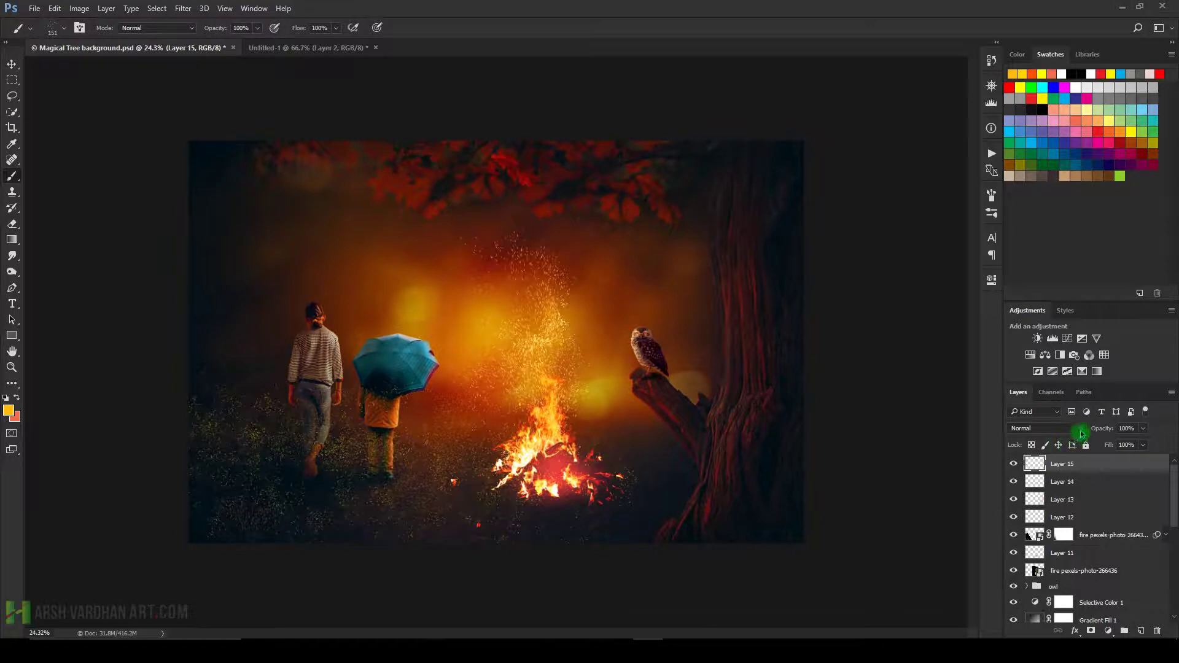
click(1143, 428)
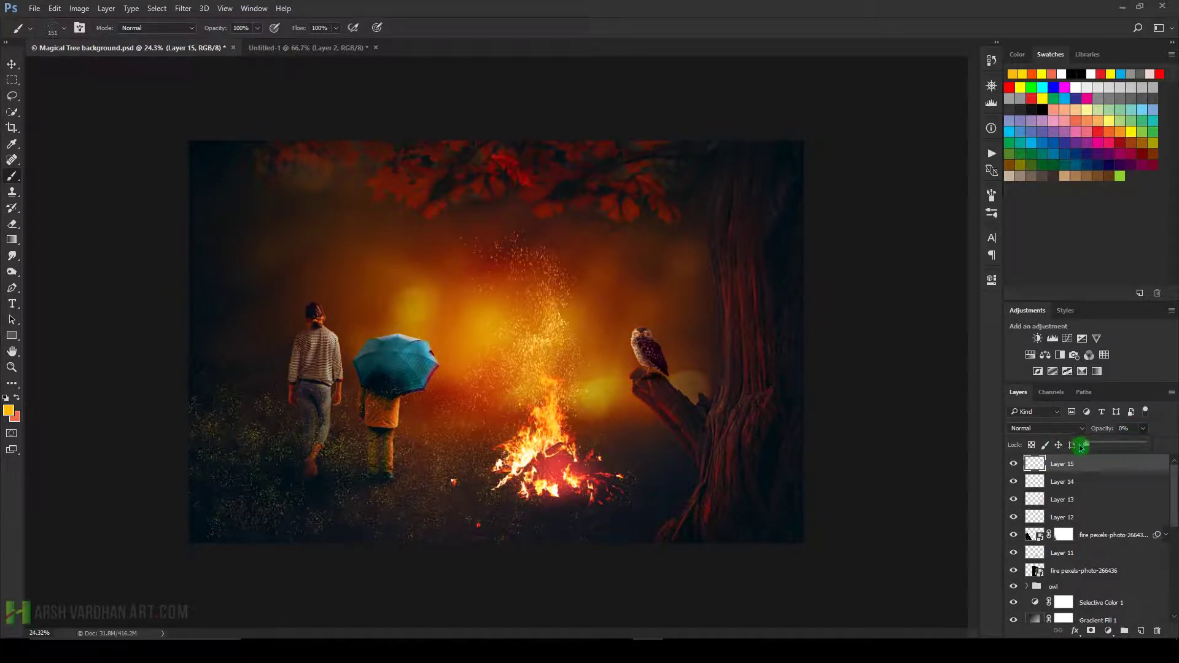
drag(1126, 443, 1096, 444)
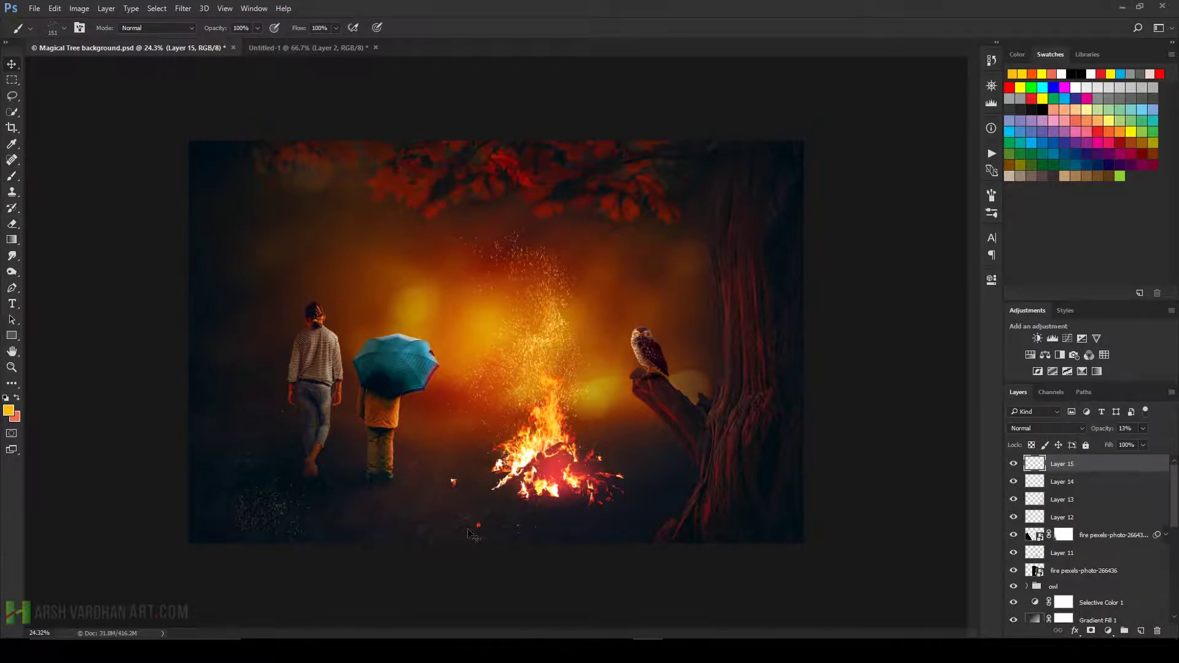
key(v)
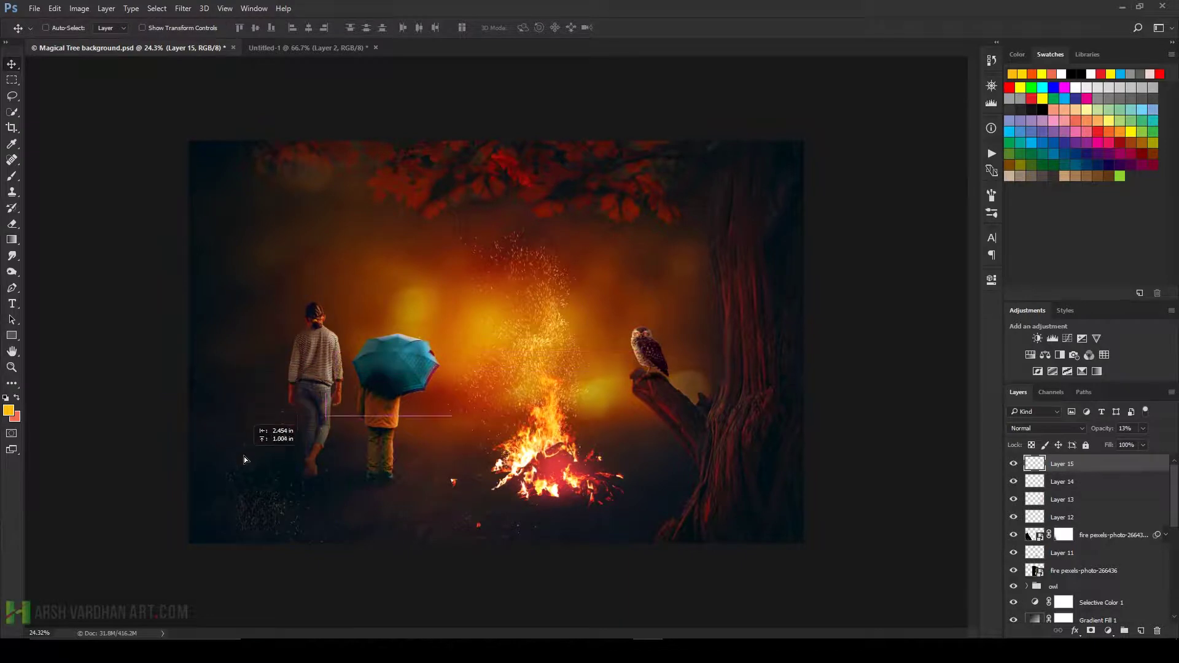
Toggle Layer 15's visibility and confirm Layer 14 stays near 38% opacity.
click(1013, 465)
click(1060, 482)
drag(1143, 428, 1123, 448)
click(1062, 463)
click(1012, 465)
Show the fire pexels-photo-266436 copy layer and drop its opacity from 55% to about 24%.
click(1037, 500)
click(1032, 533)
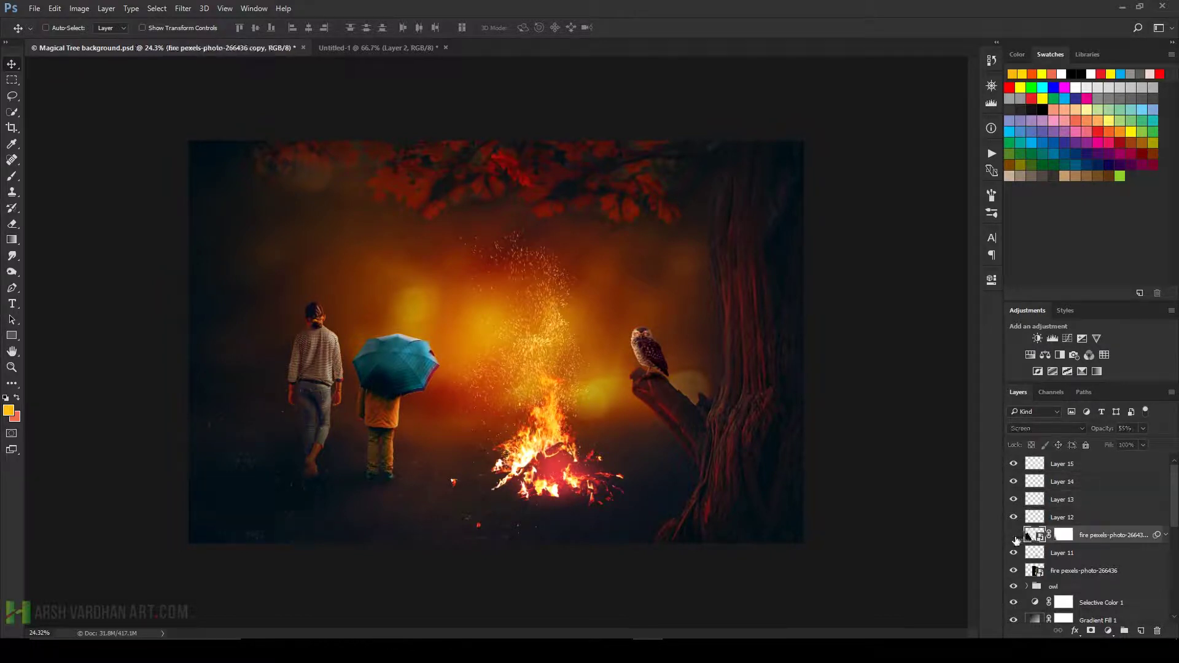
click(1014, 535)
click(1144, 429)
drag(1146, 434, 1126, 446)
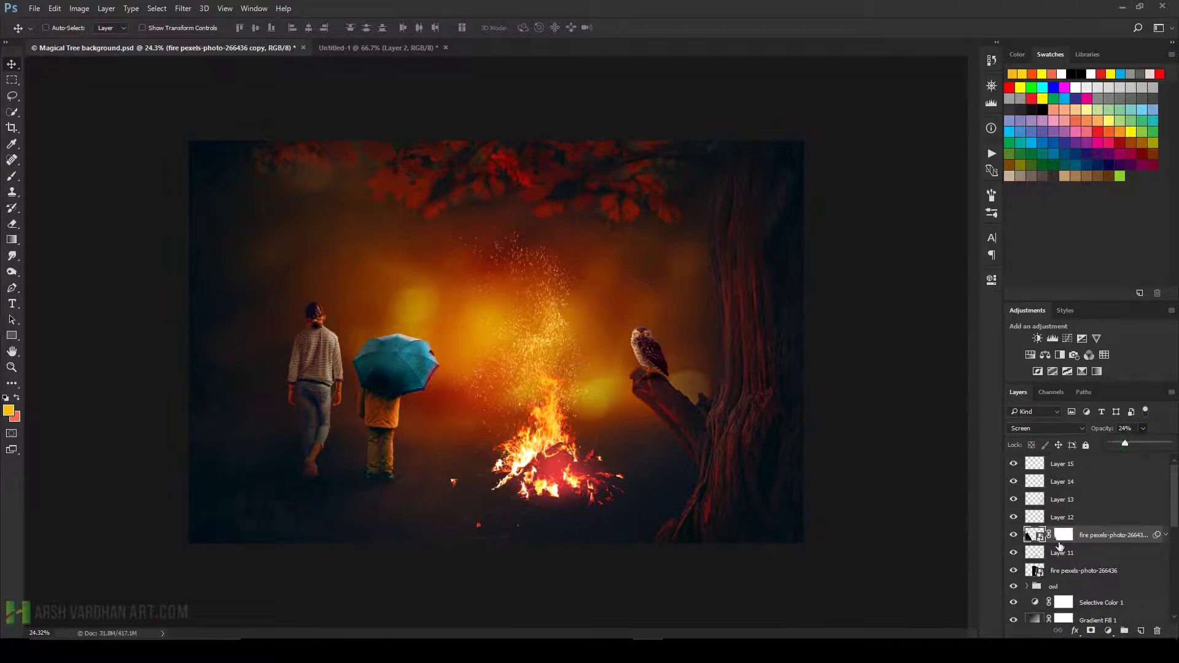
click(1035, 464)
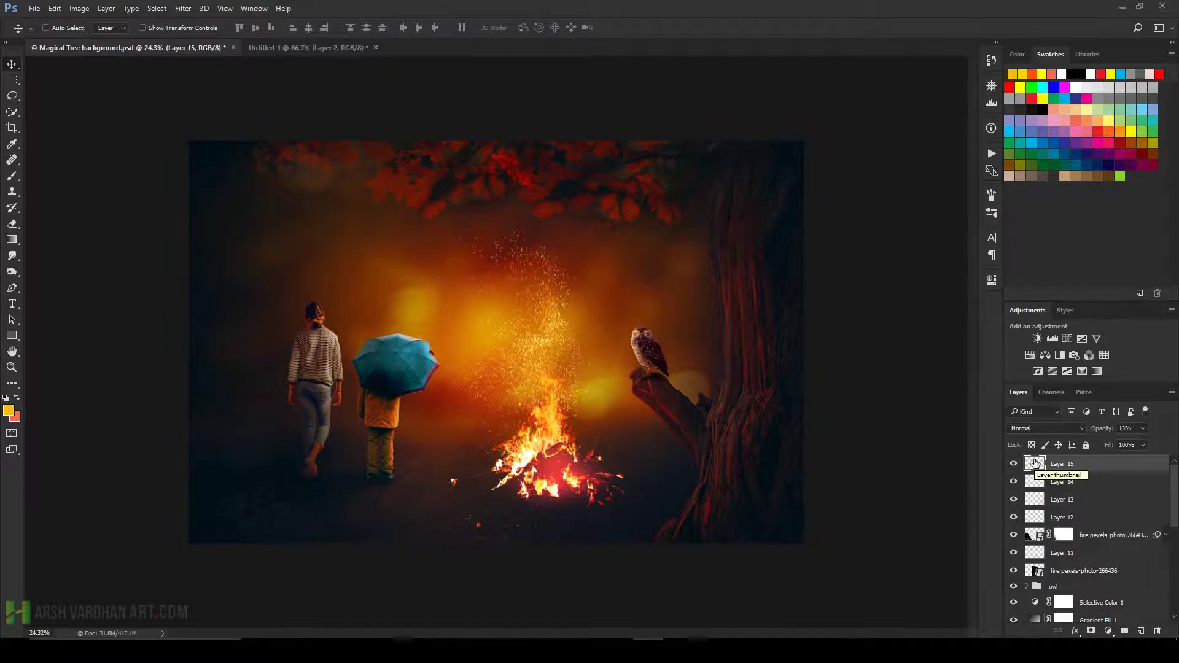
Select Layer 2 in the girl group and toggle its visibility to compare the light.
scroll(1086, 539, down, 2)
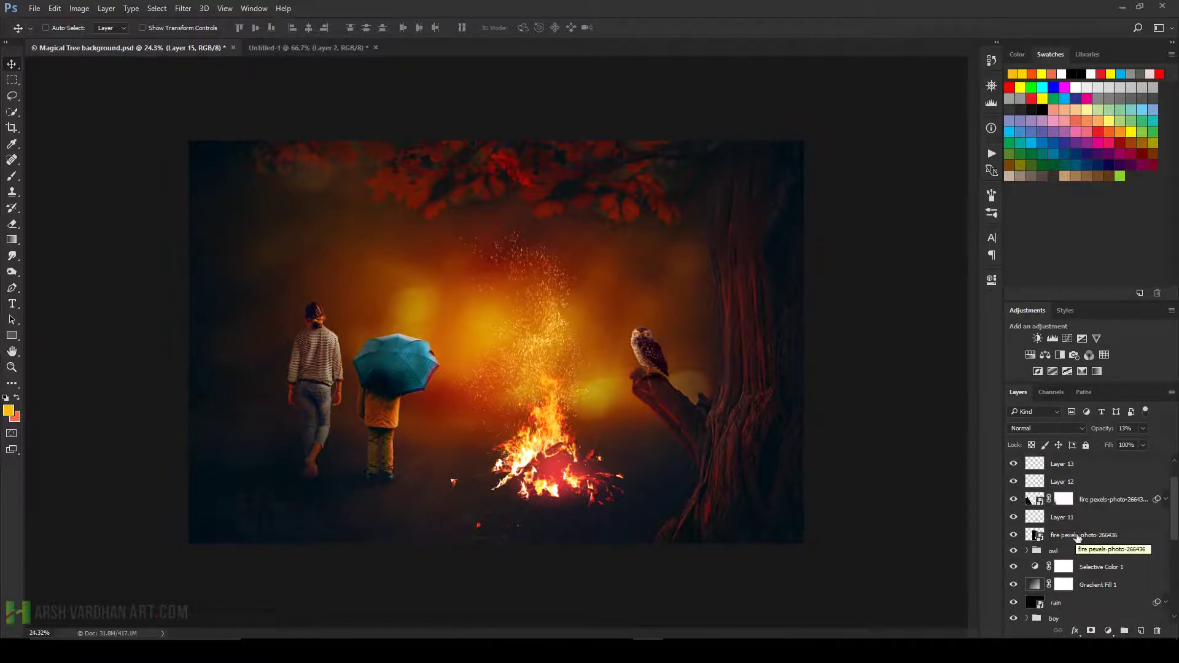
scroll(1085, 540, down, 2)
scroll(1085, 540, down, 2)
click(1075, 557)
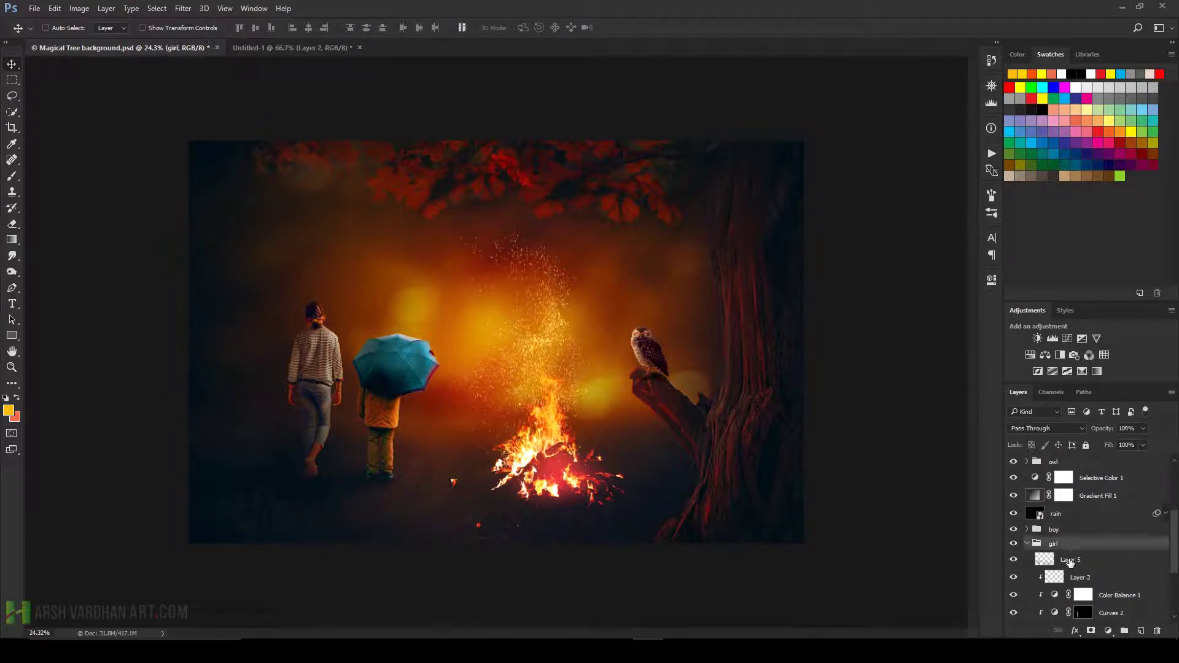
scroll(1105, 568, down, 1)
click(1080, 561)
click(1014, 559)
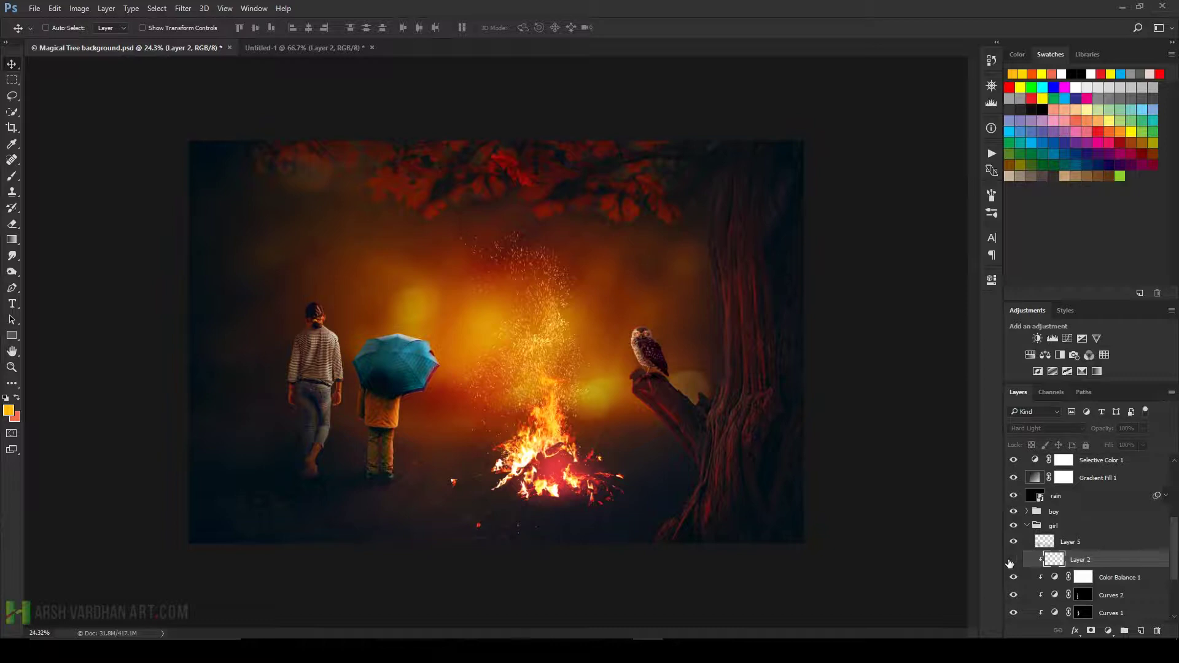
click(1012, 561)
scroll(307, 324, up, 3)
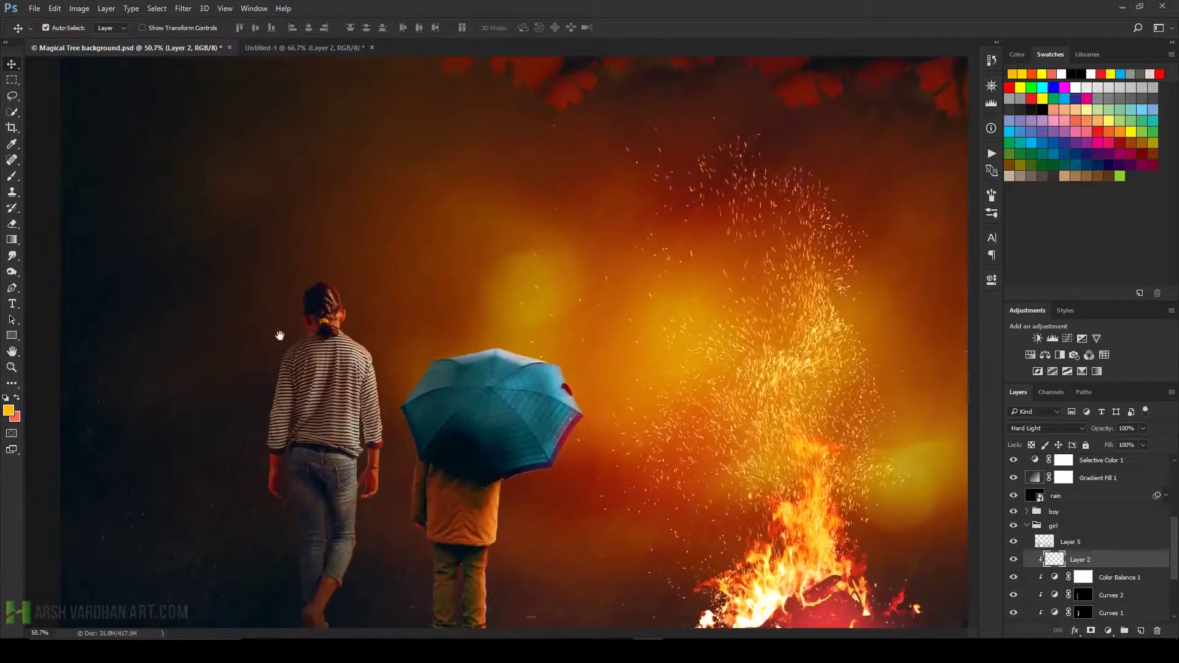
scroll(280, 335, up, 2)
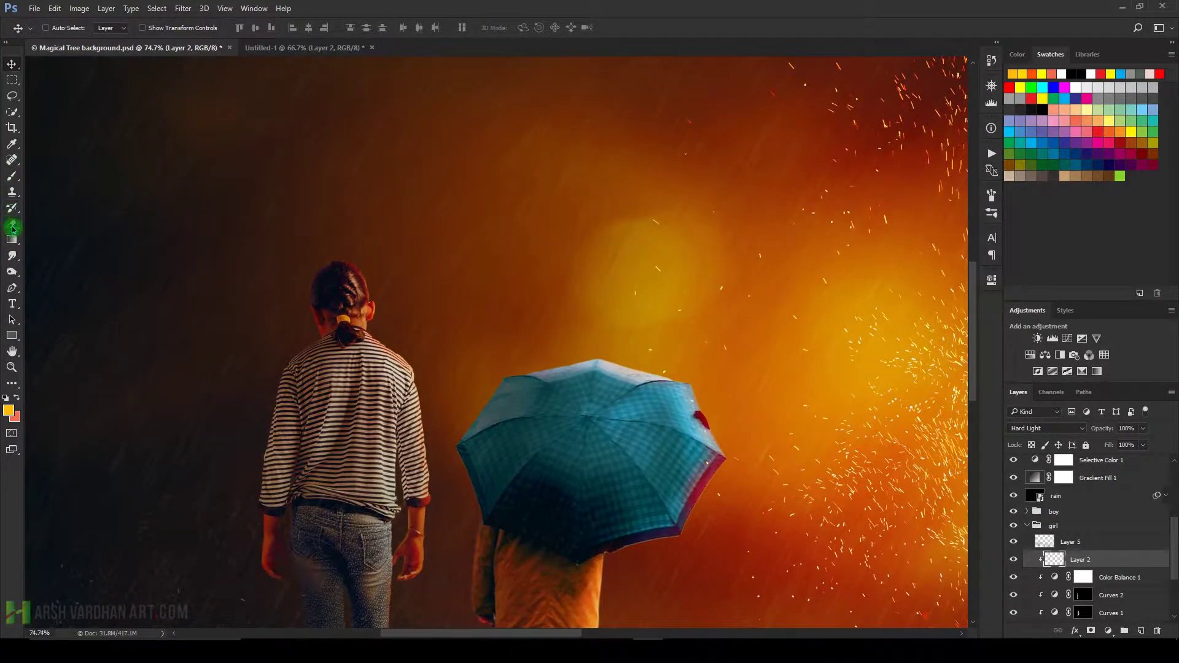
Softly erase the glow around the girl's neck, hair and left side with a size-500 eraser.
click(13, 226)
key(bracketleft)
key(bracketleft)
key(bracketleft)
key(bracketleft)
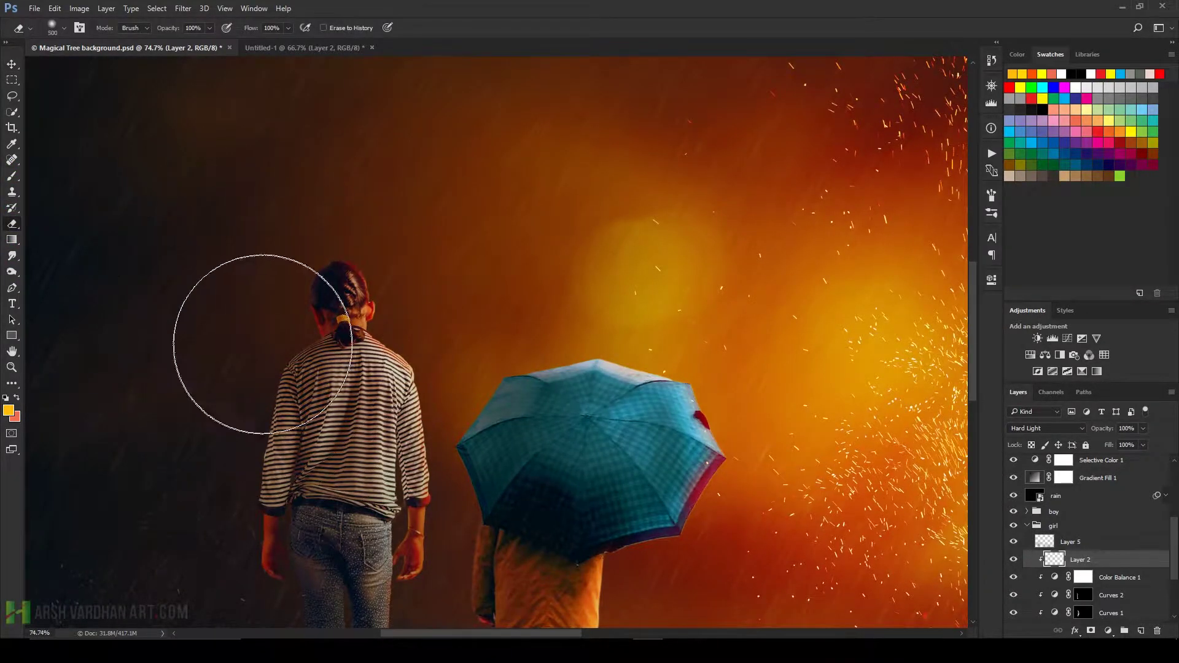
key(bracketleft)
key(bracketleft)
key(bracketleft)
key(bracketleft)
key(bracketleft)
key(bracketleft)
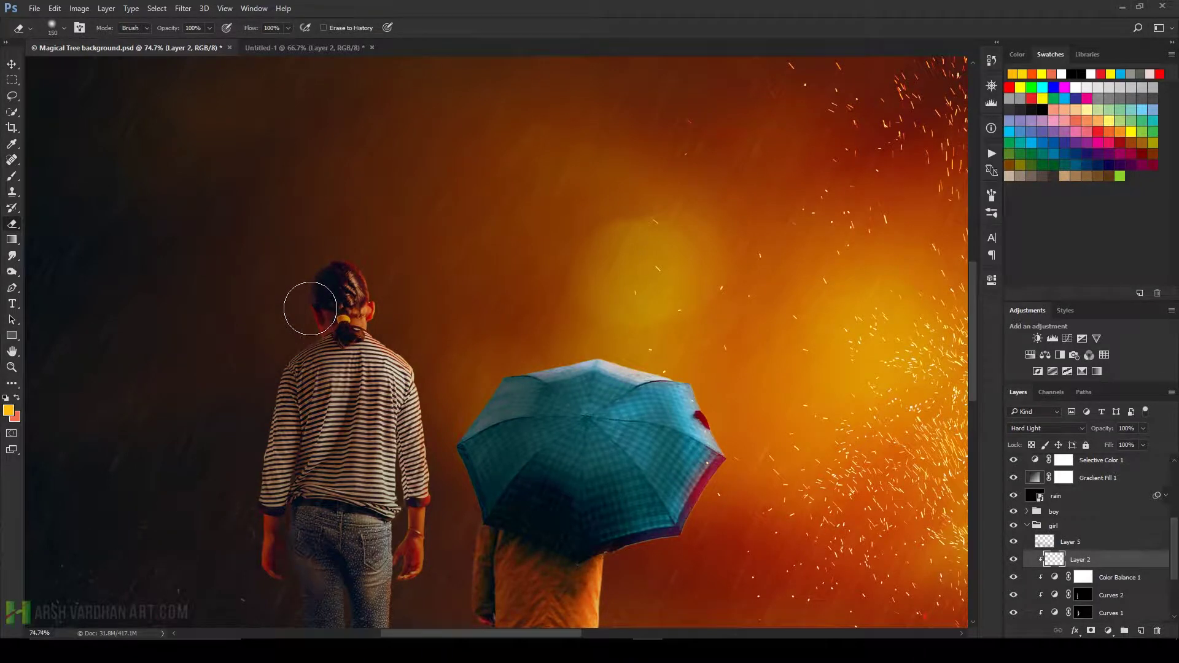
mouse_move(310, 308)
mouse_down()
mouse_move(324, 323)
mouse_move(334, 263)
mouse_move(321, 334)
mouse_move(352, 252)
mouse_up()
mouse_move(282, 382)
mouse_down()
mouse_move(277, 527)
mouse_move(255, 575)
mouse_up()
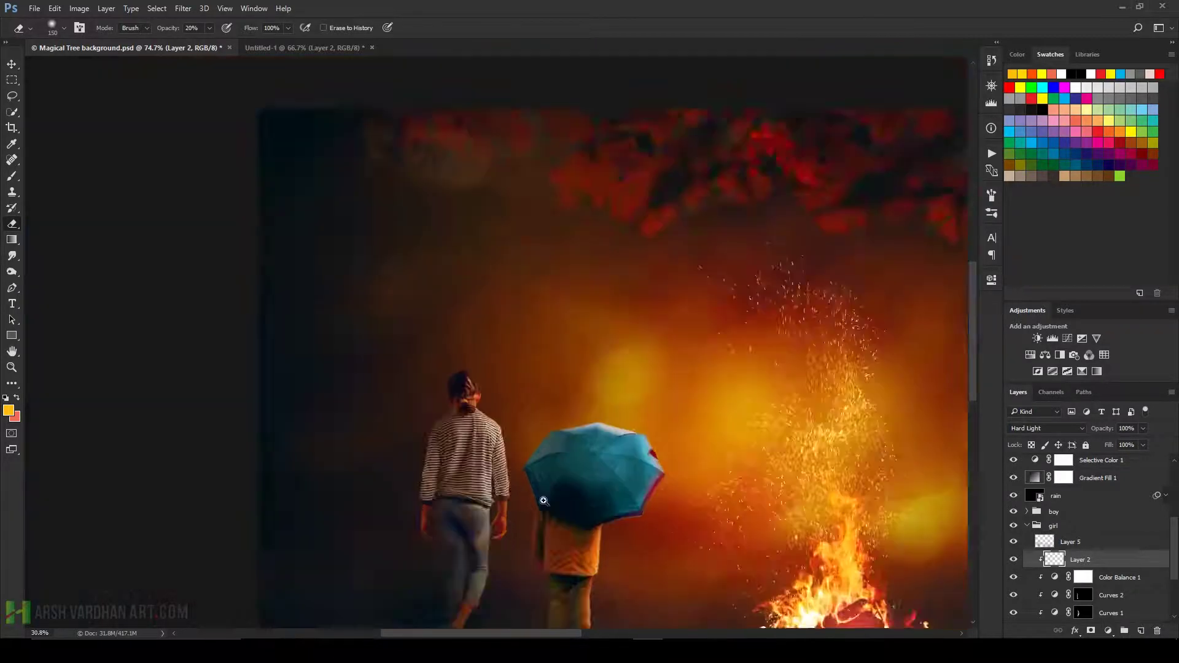
key(ctrl+0)
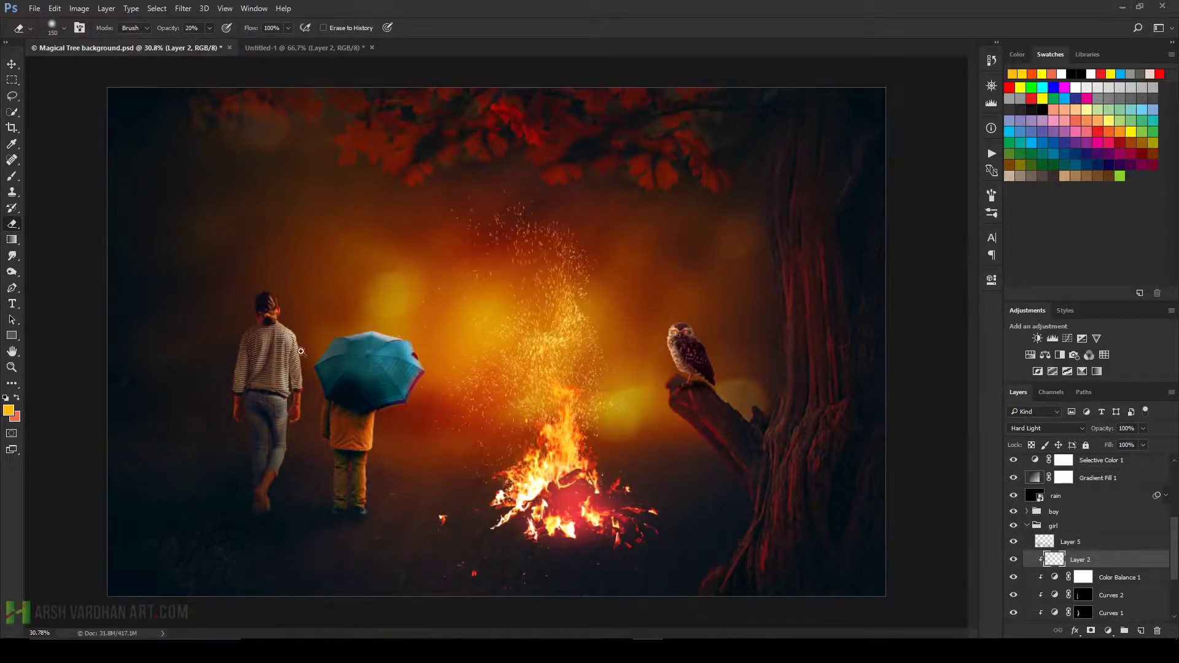
Paint red light with a small brush along the girl's right shoulder, arm edge and neck.
drag(298, 350, 321, 365)
key(b)
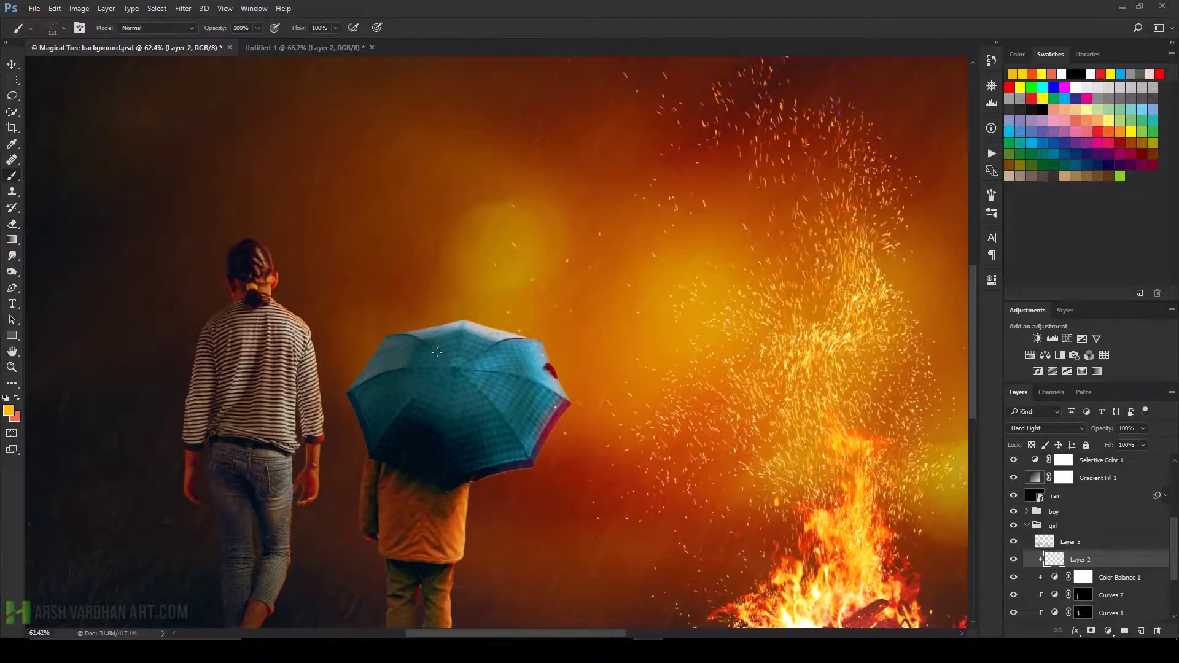
click(1032, 99)
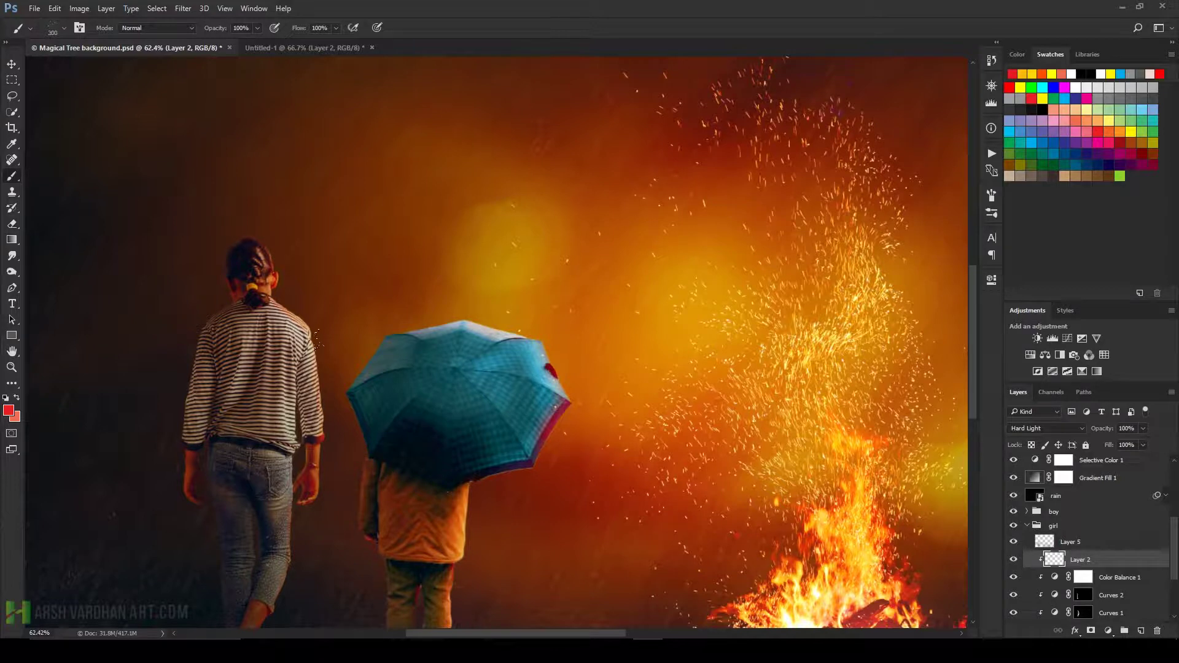
key(bracketleft)
right_click(316, 336)
click(460, 29)
key(bracketleft)
key(bracketleft)
key(bracketleft)
key(bracketleft)
key(bracketleft)
key(bracketleft)
key(bracketleft)
key(bracketleft)
drag(312, 332, 320, 366)
drag(326, 421, 320, 437)
drag(309, 327, 268, 286)
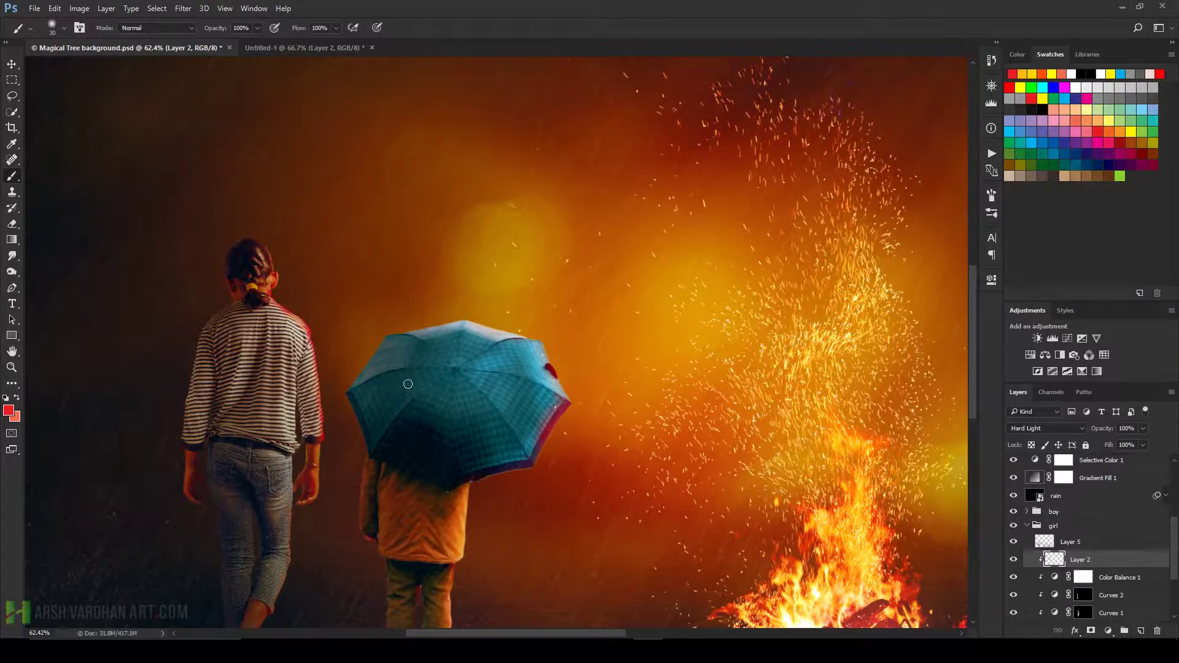
Sample a darker red from the image and set brush opacity to 10%.
scroll(531, 409, down, 5)
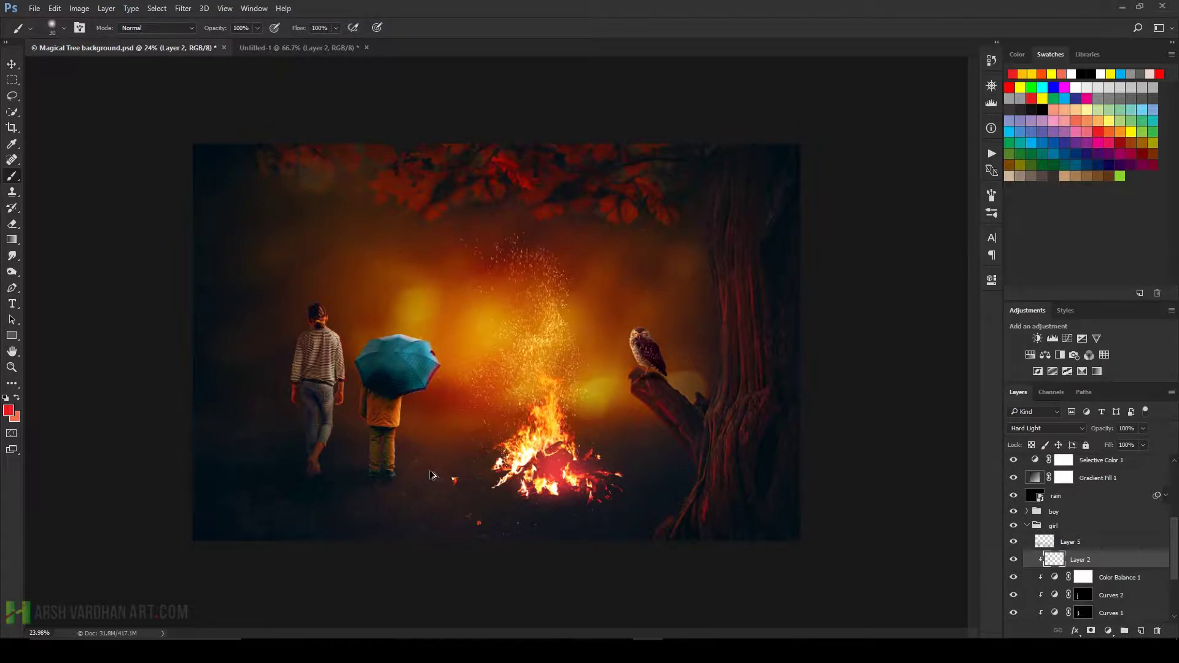
scroll(318, 326, up, 2)
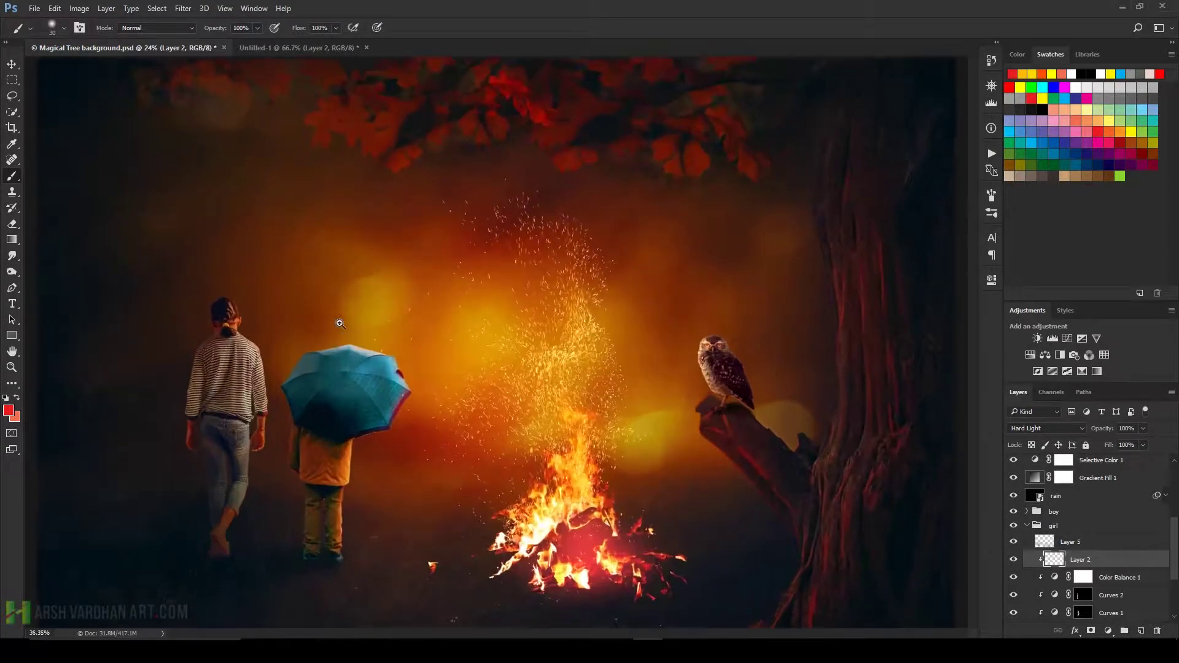
scroll(318, 326, up, 2)
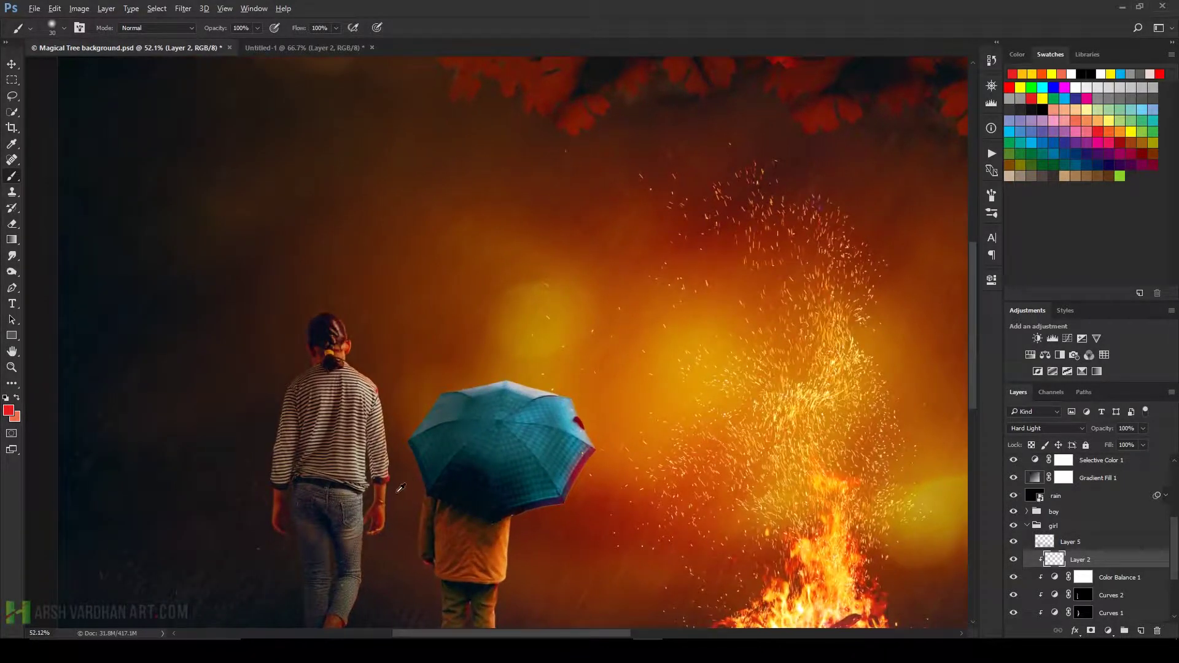
alt+click(381, 516)
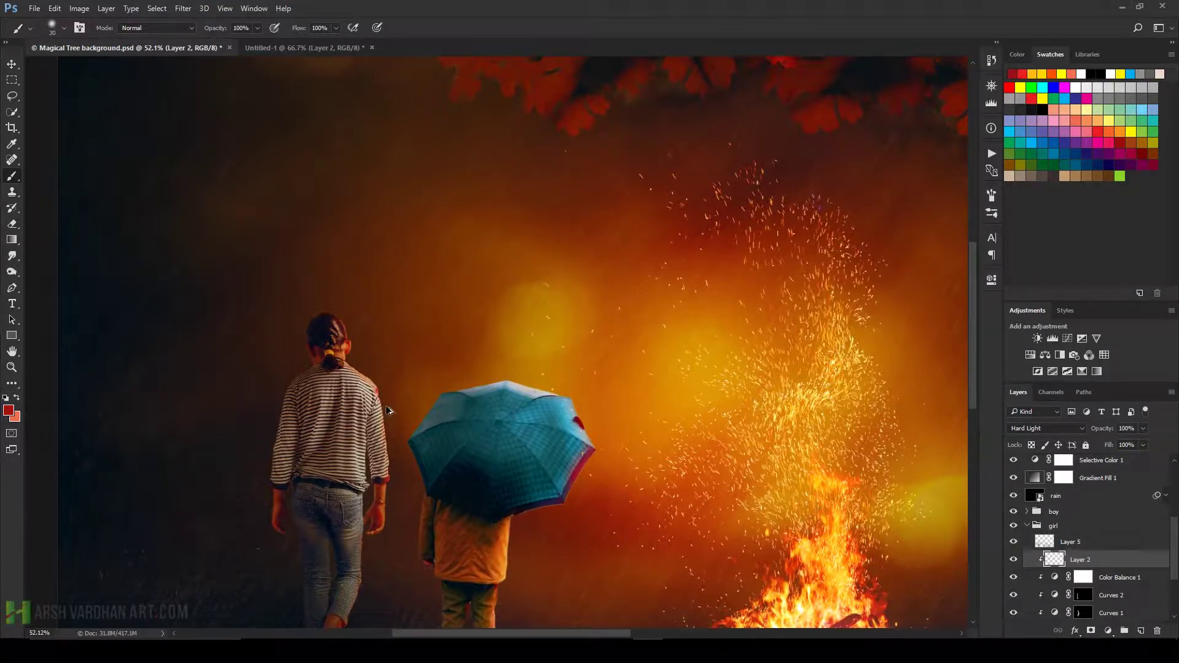
click(249, 43)
key(1)
Scroll the Layers panel to bring the owl group into view.
scroll(495, 395, down, 2)
scroll(495, 395, down, 3)
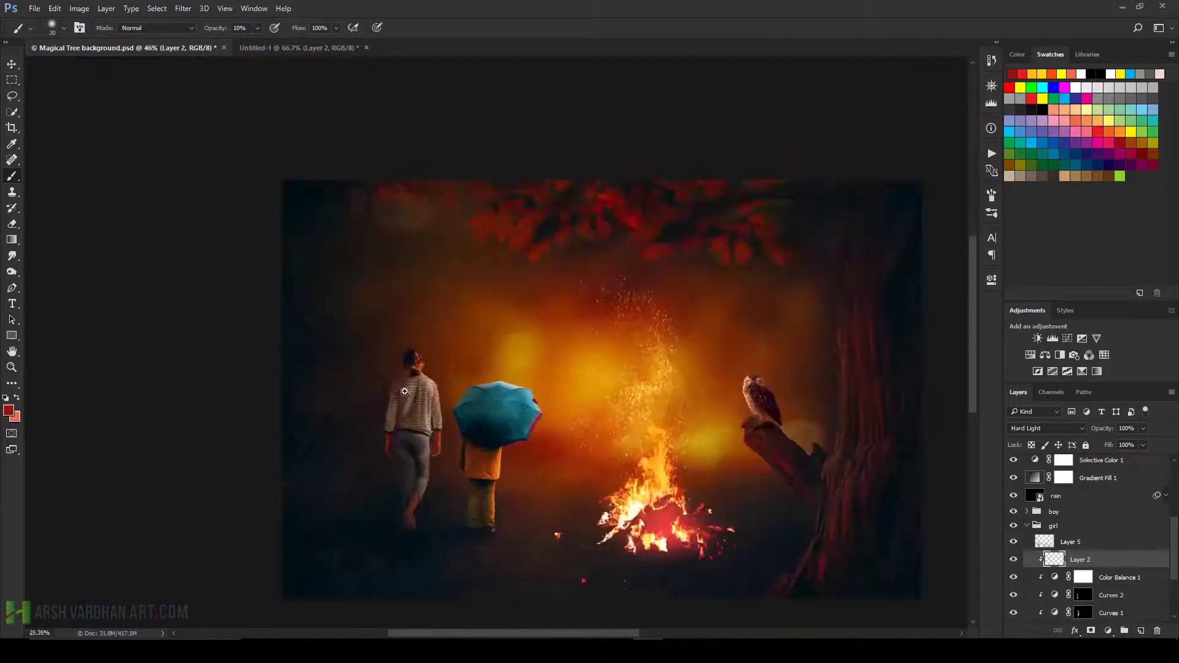
scroll(503, 406, down, 3)
scroll(510, 417, up, 3)
scroll(516, 417, up, 1)
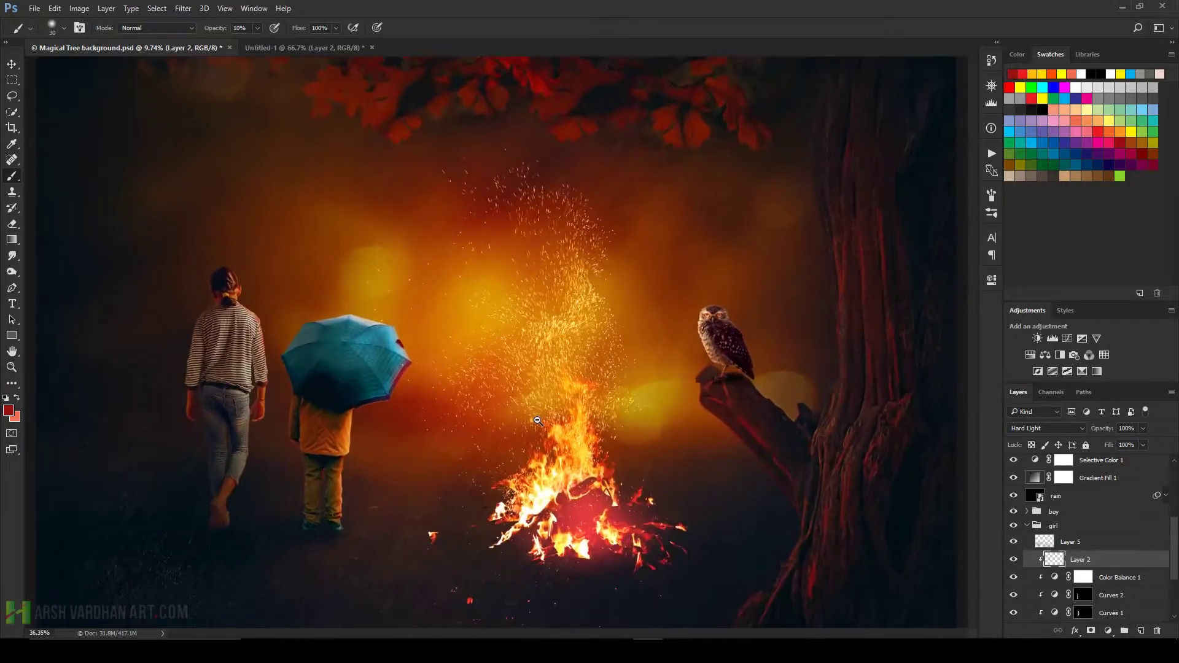
scroll(522, 419, down, 1)
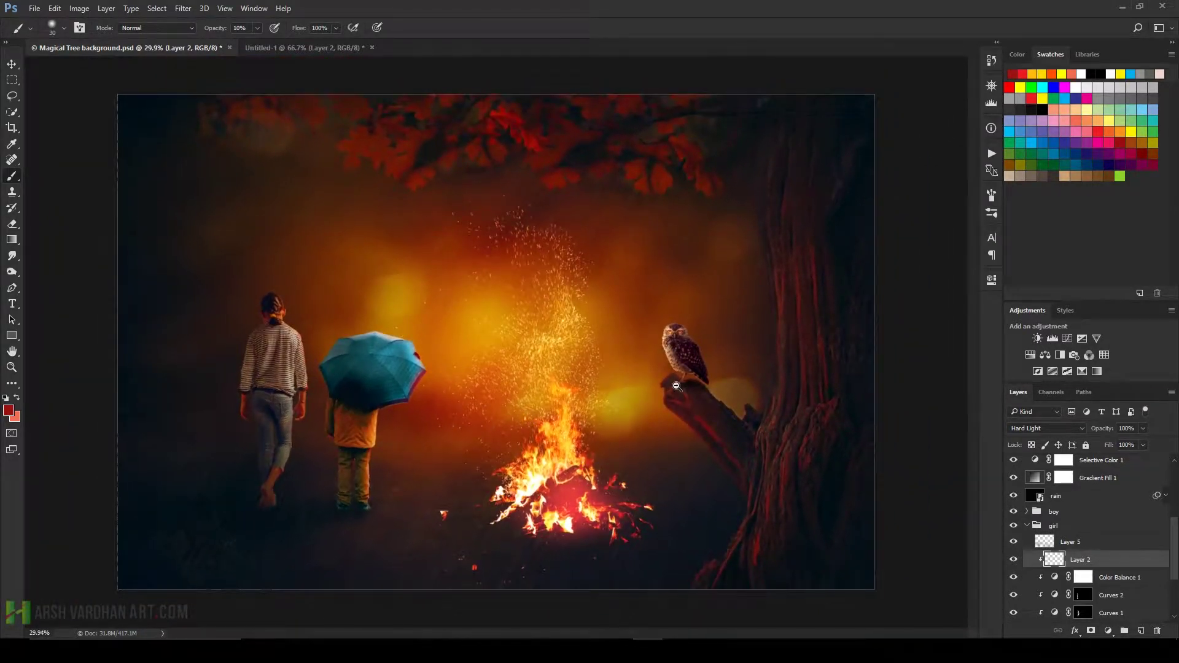
scroll(672, 387, down, 1)
scroll(650, 360, up, 3)
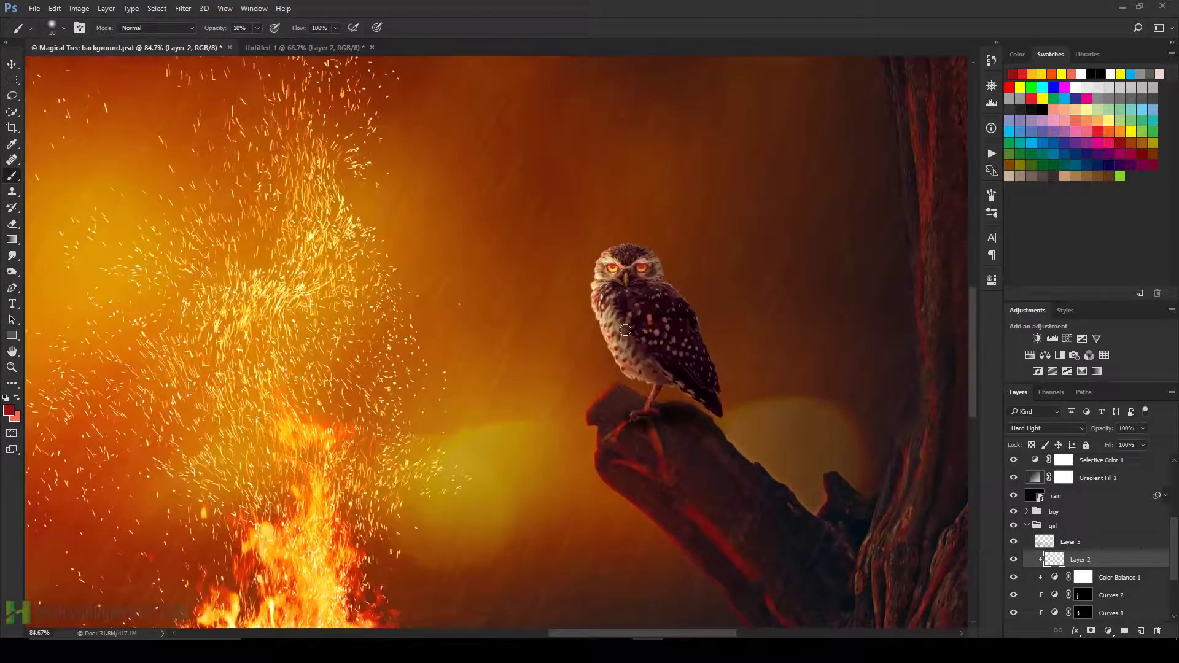
scroll(1087, 538, up, 1)
scroll(1087, 538, up, 1)
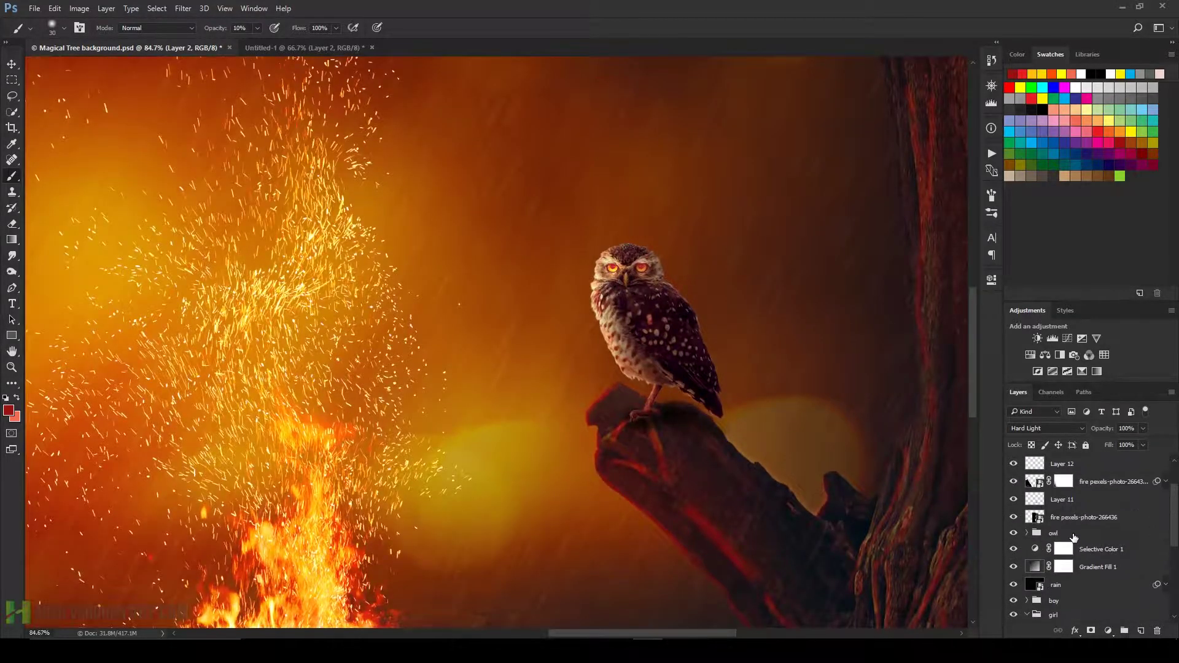
Toggle the owl's Layer 10 eye glow to compare, zoom out, and save Magical Tree background.psd.
click(1073, 535)
click(1026, 533)
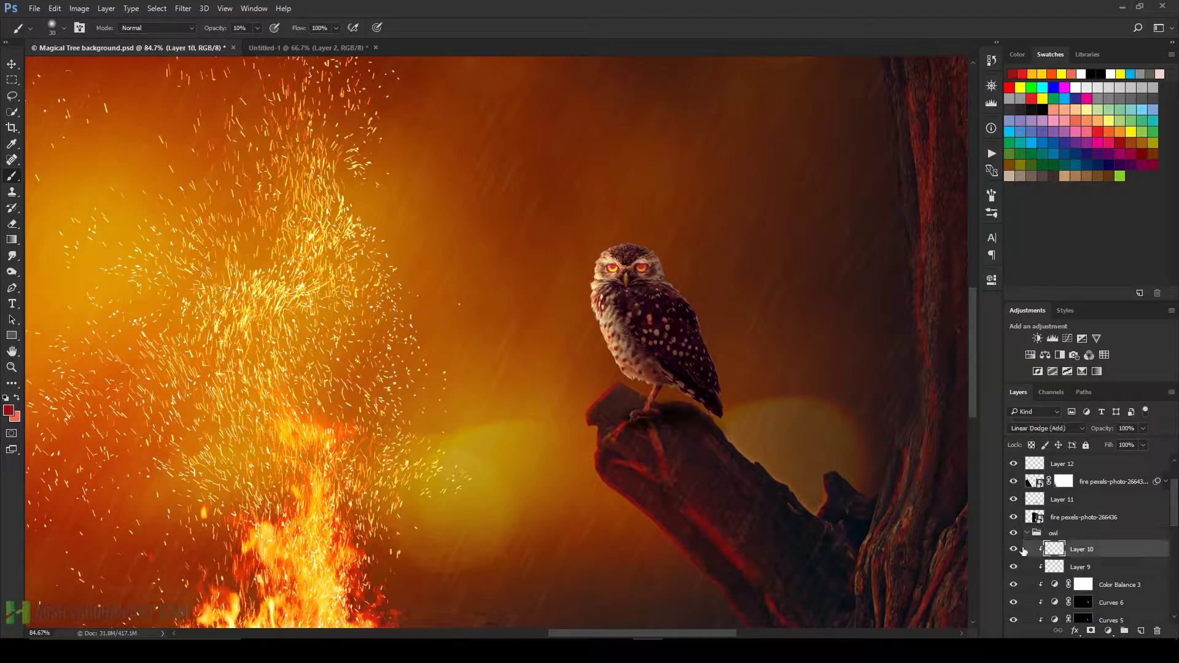
click(1022, 548)
click(1022, 548)
drag(669, 401, 610, 415)
key(ctrl+s)
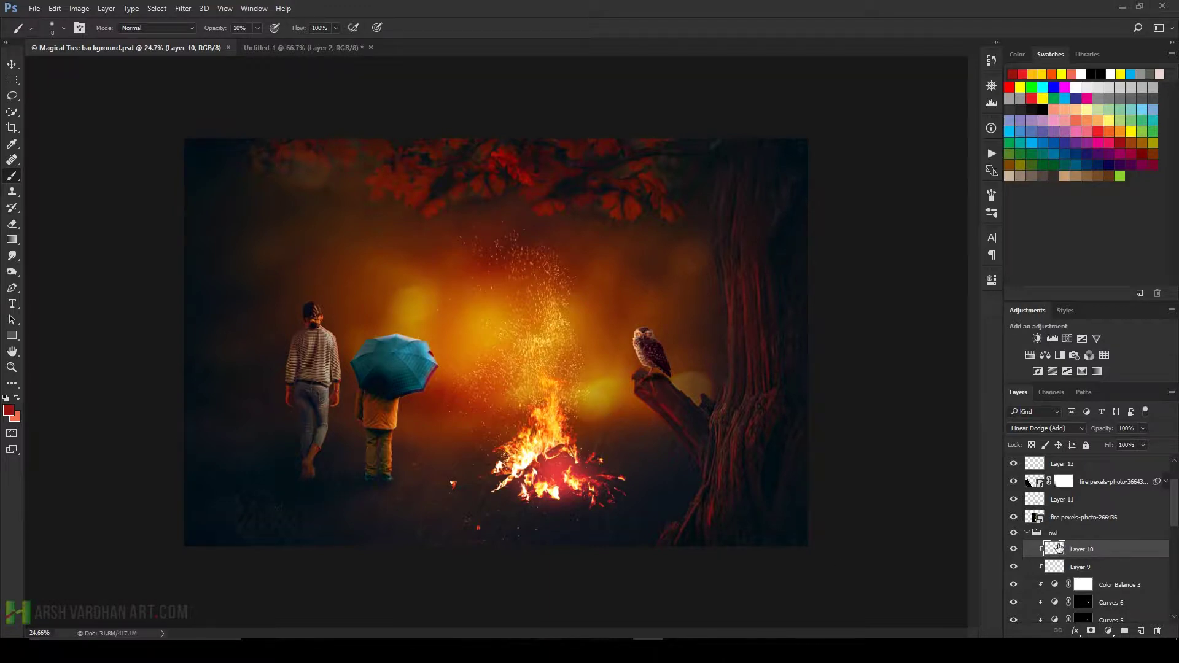
click(1057, 535)
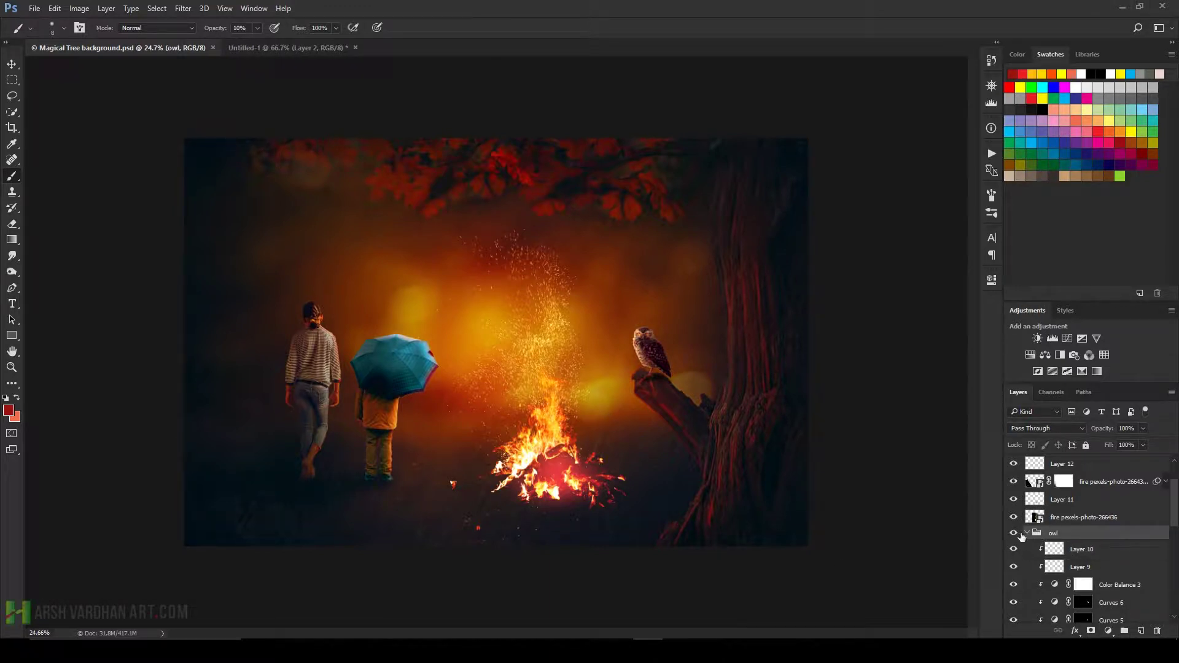
Group the fire pexels-photo-266436 layer and Layer 11 into a group named 'fire'.
click(1069, 517)
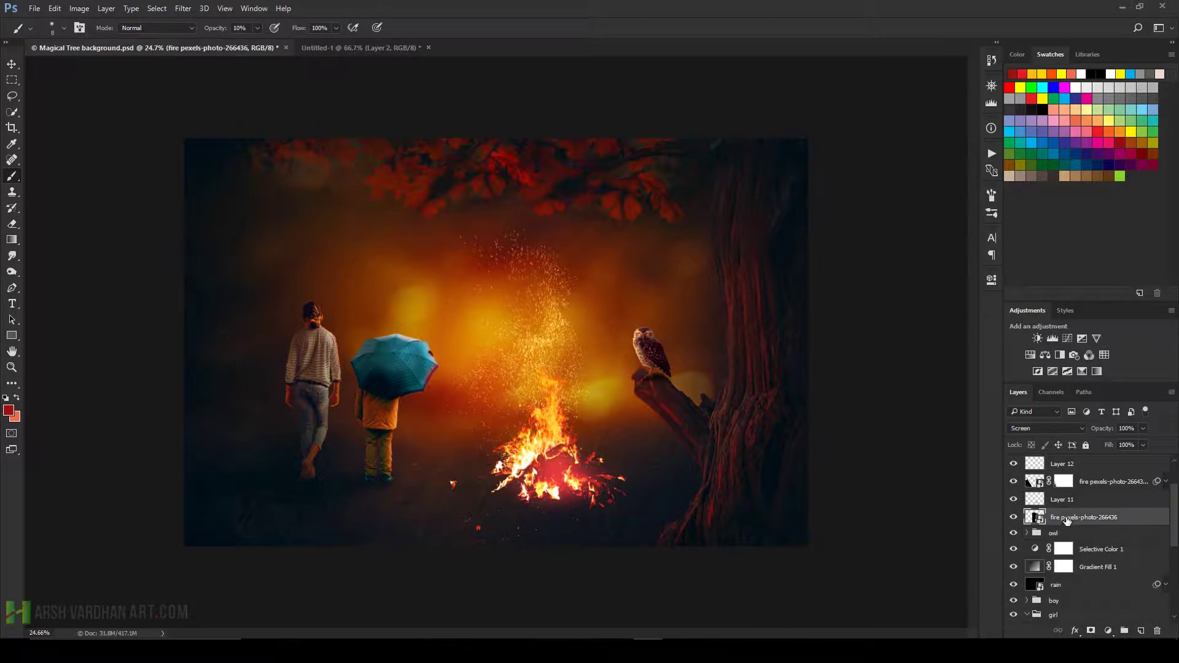
click(1036, 533)
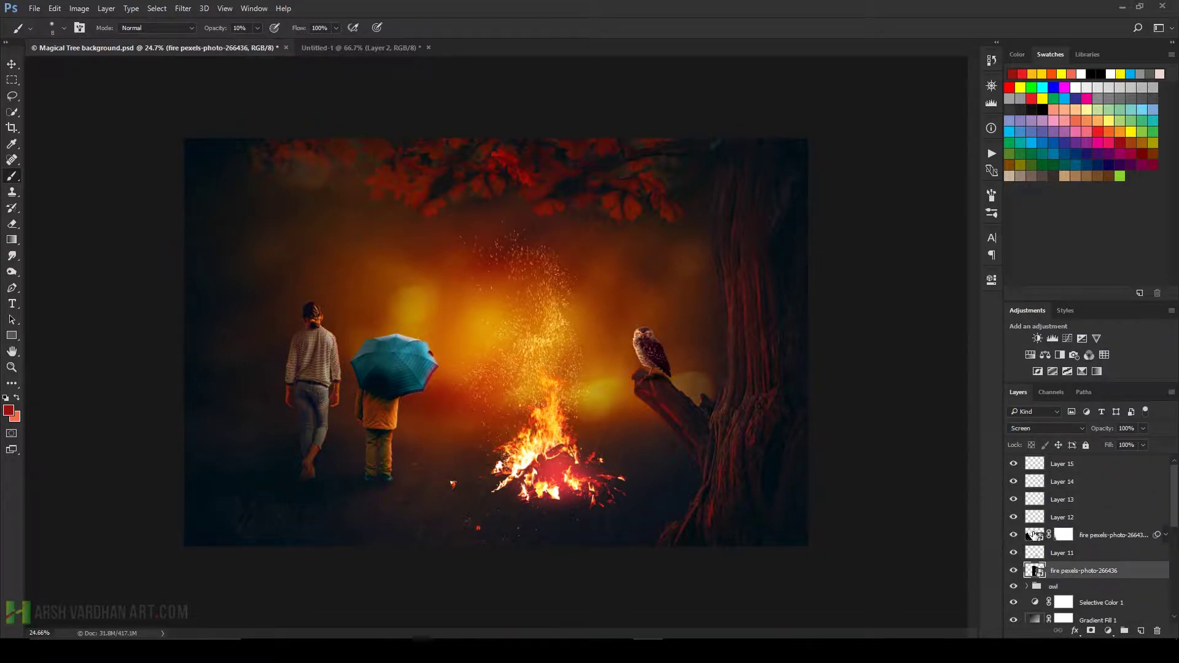
click(1042, 555)
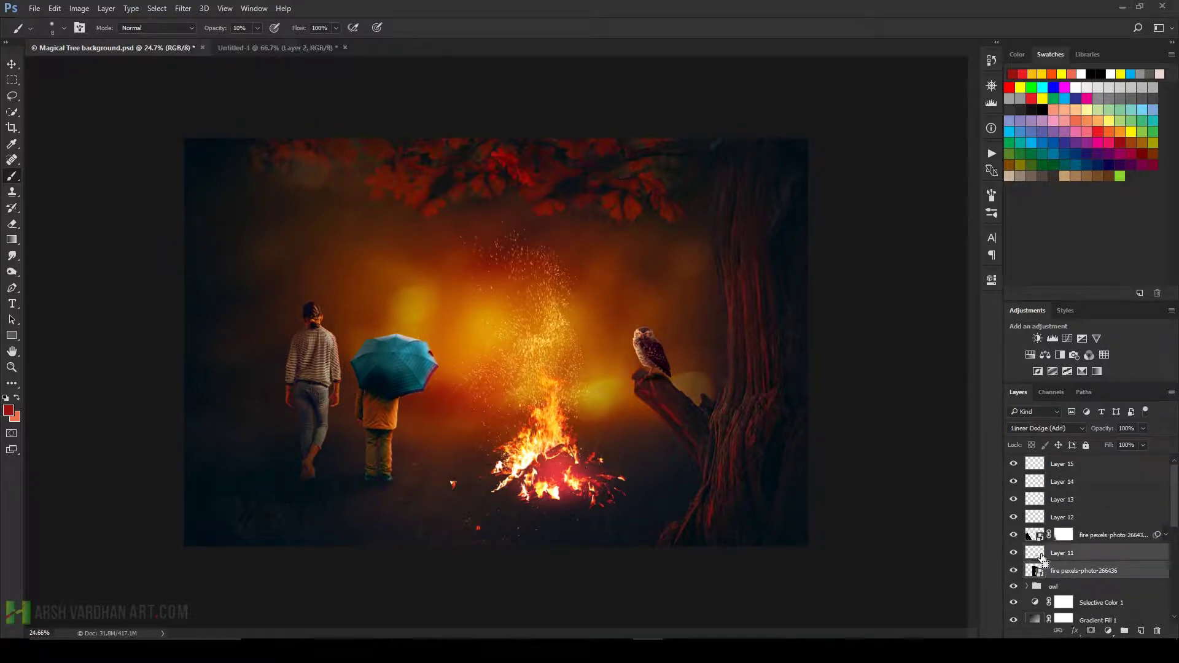
key(ctrl+g)
double_click(1058, 551)
text(fire)
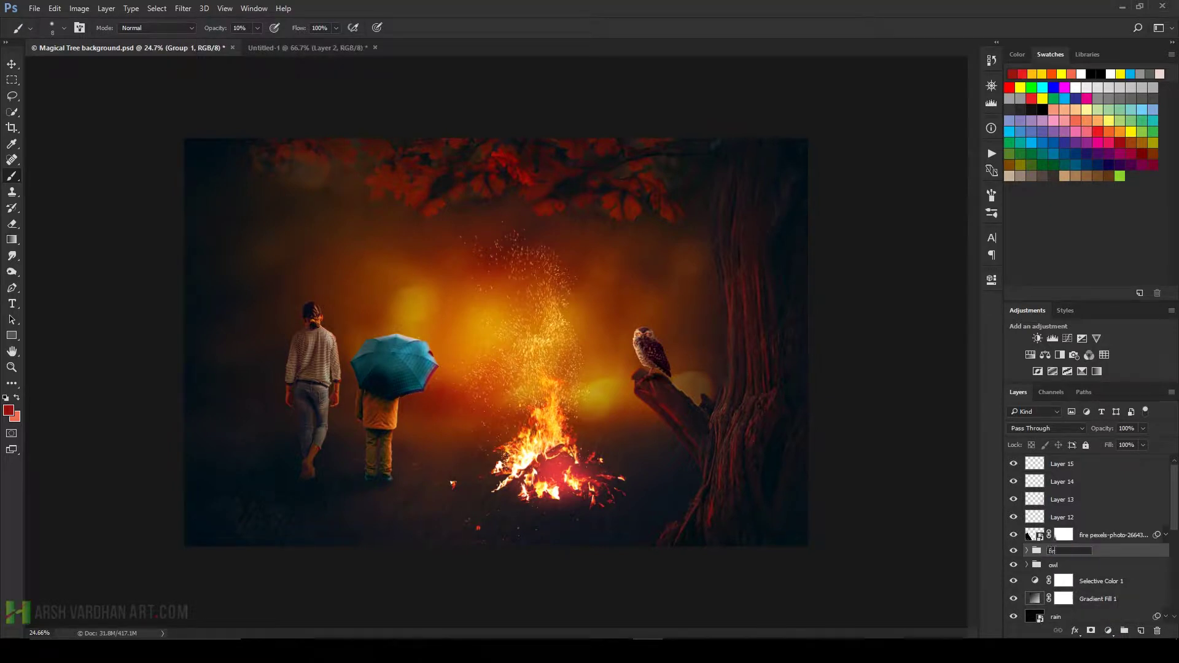
key(Return)
Scale the fire group to about 75%, move it lower toward the ground, and save.
key(ctrl+t)
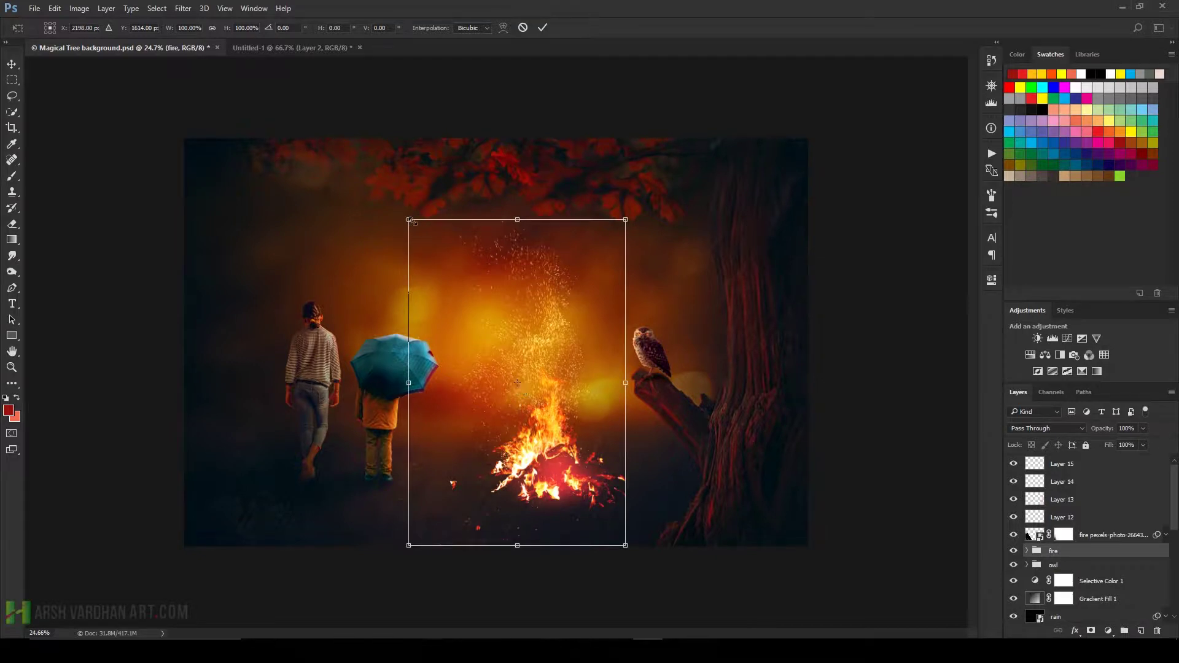
drag(412, 225, 432, 255)
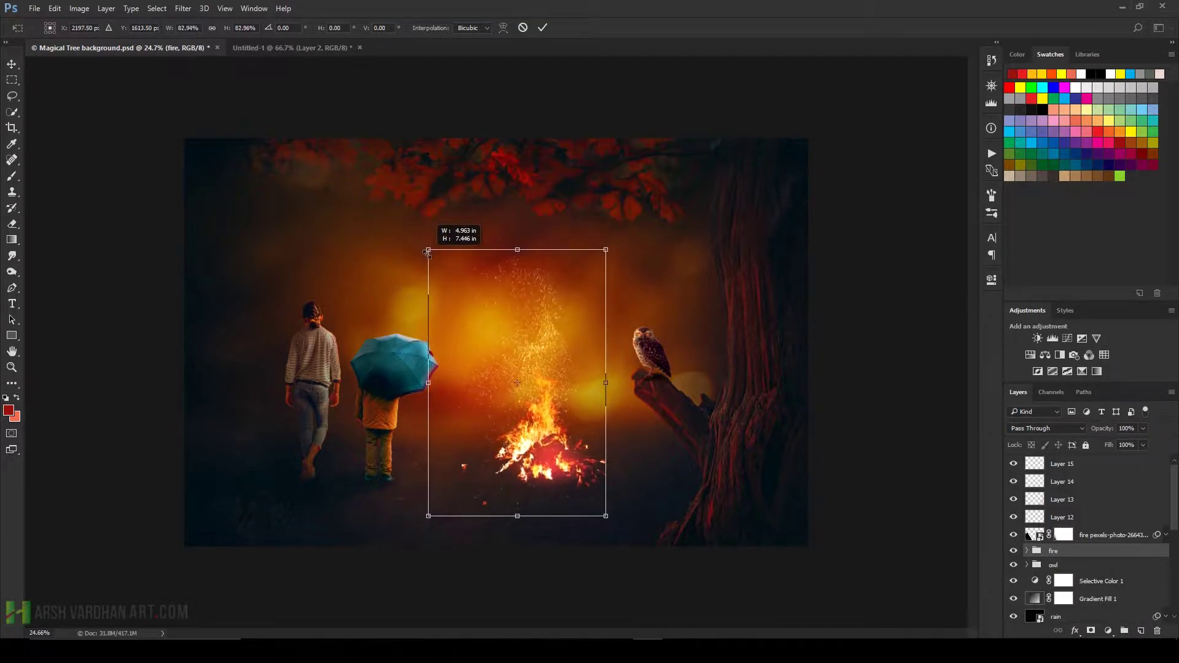
drag(428, 254, 437, 262)
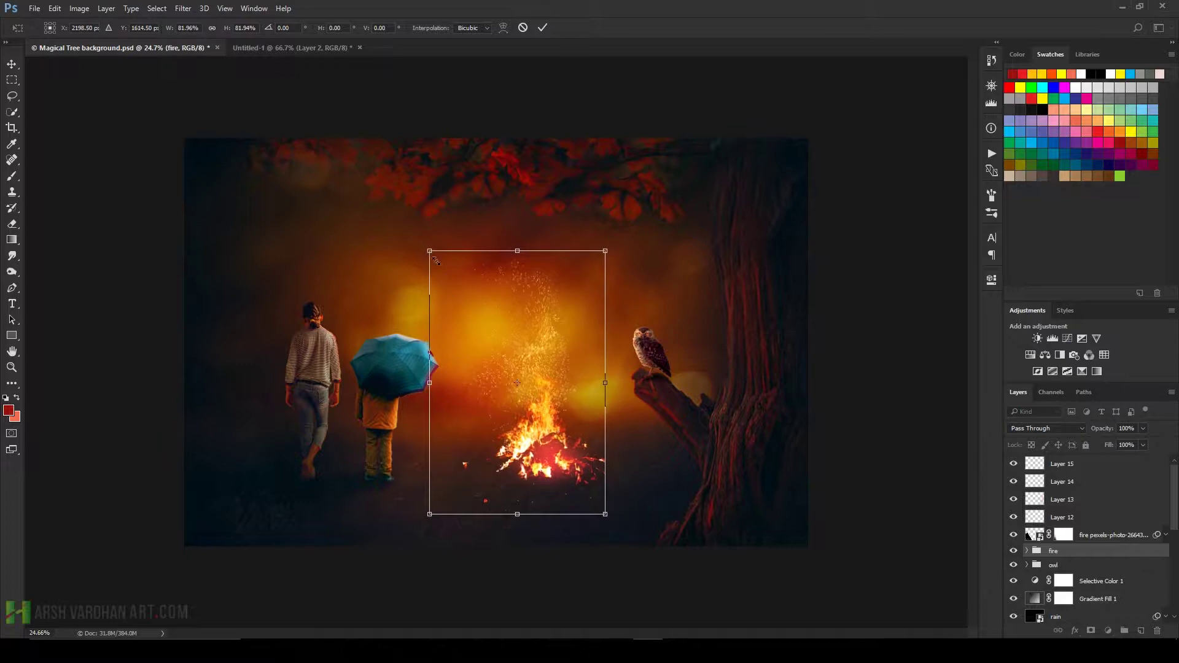
drag(561, 445, 569, 467)
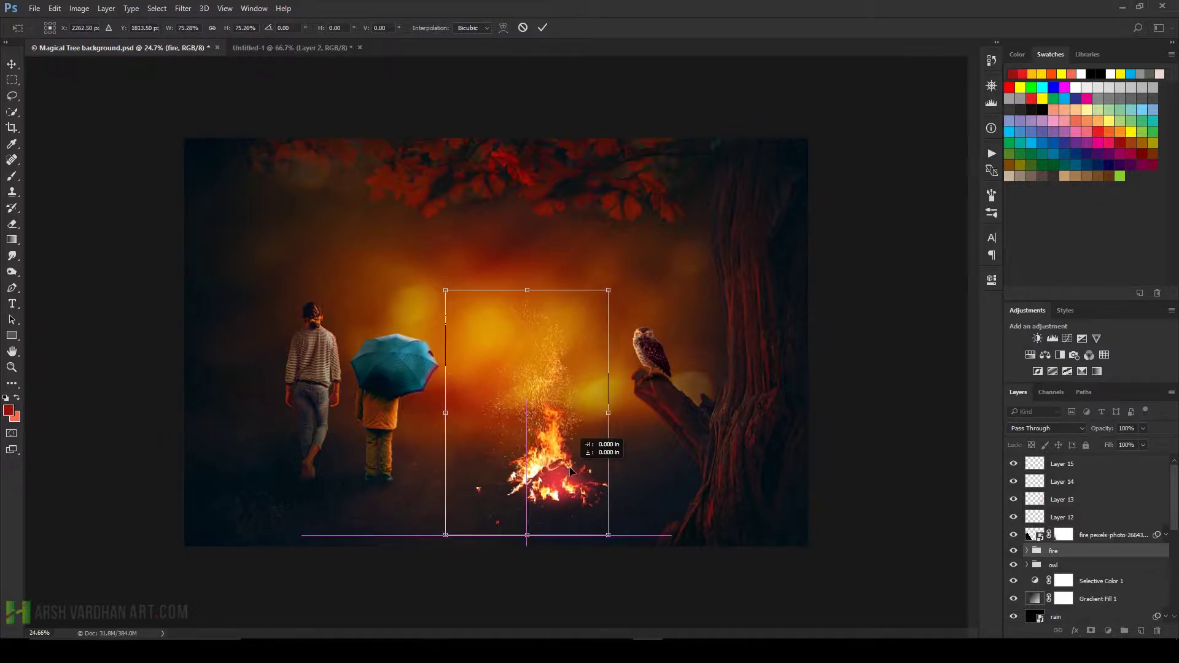
key(Return)
key(b)
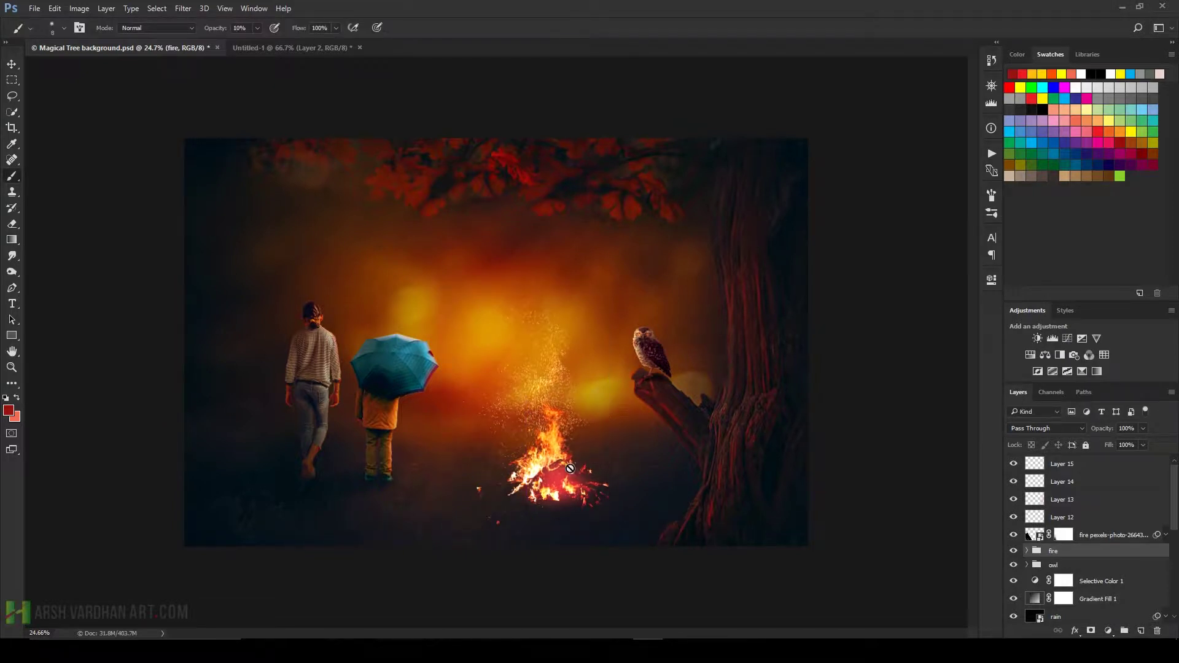
key(ctrl+s)
Apply a 4.7-pixel Gaussian Blur to Layer 12.
click(1076, 519)
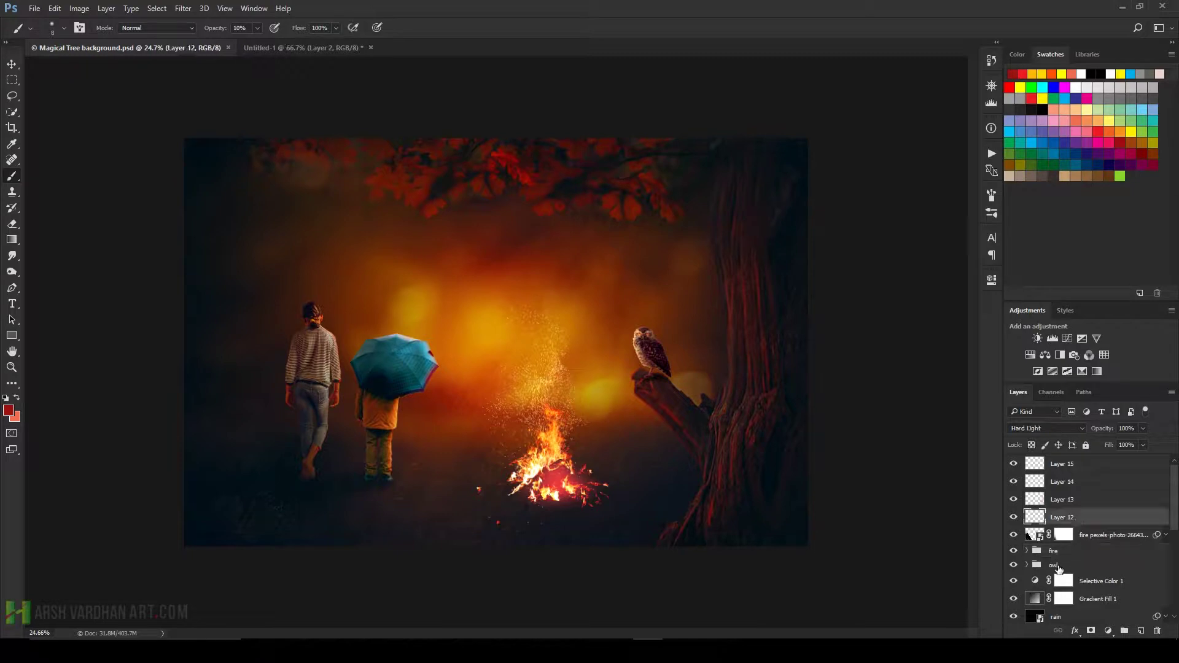
click(1014, 518)
click(1014, 518)
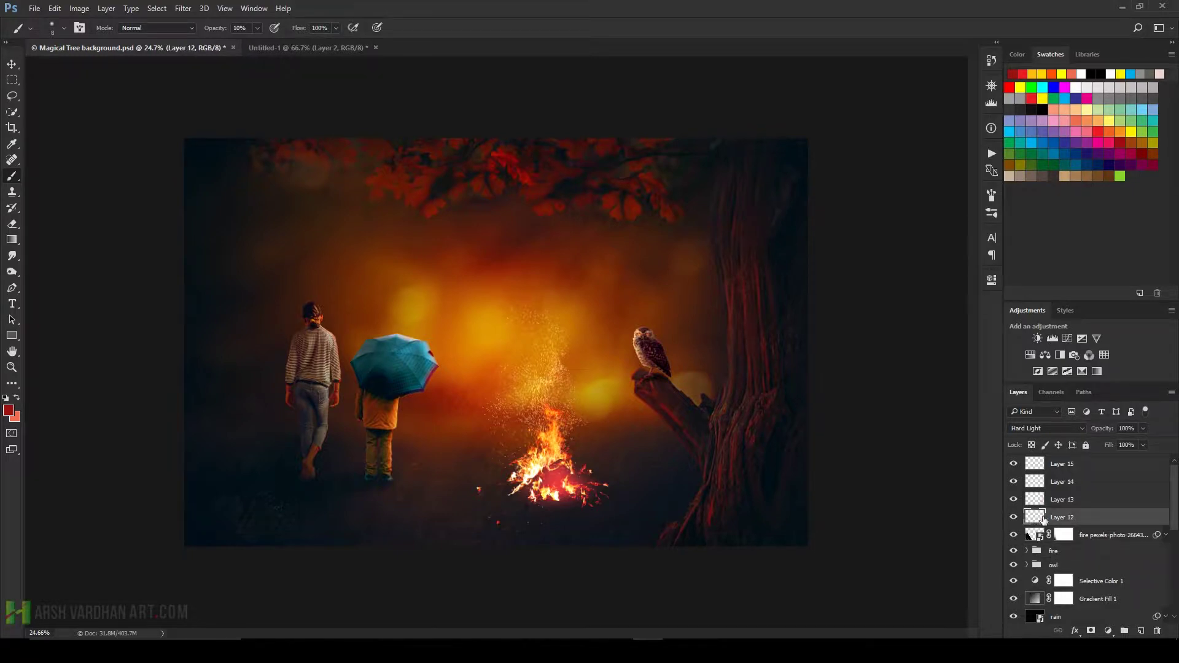
click(183, 8)
mouse_move(189, 144)
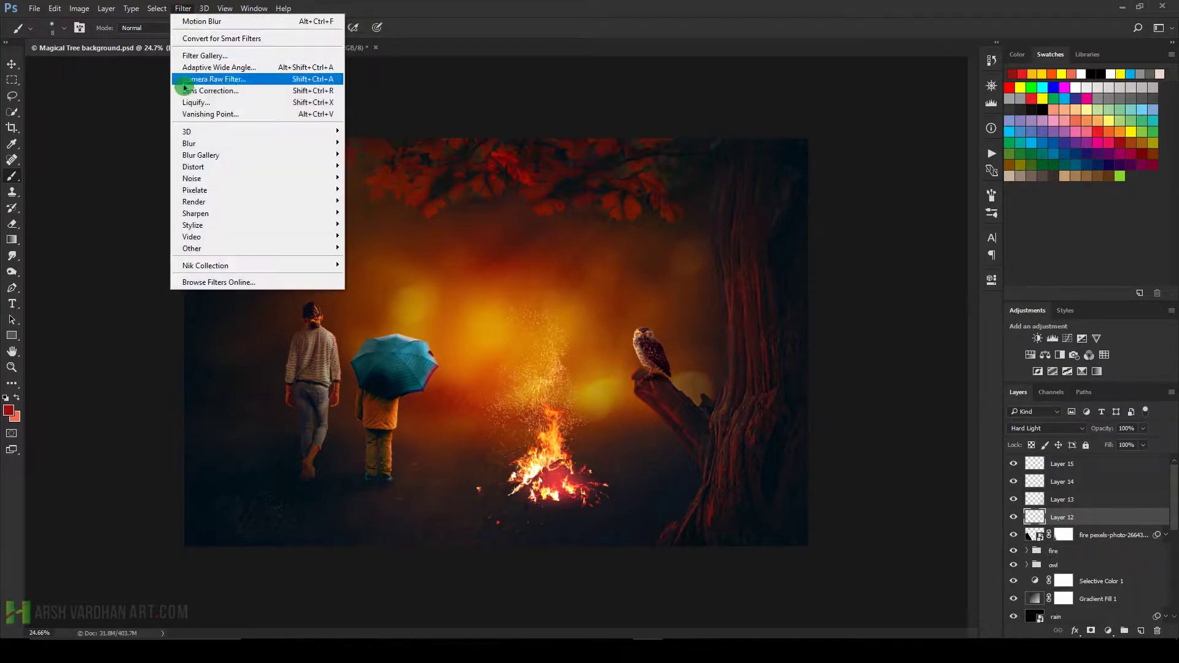
click(378, 189)
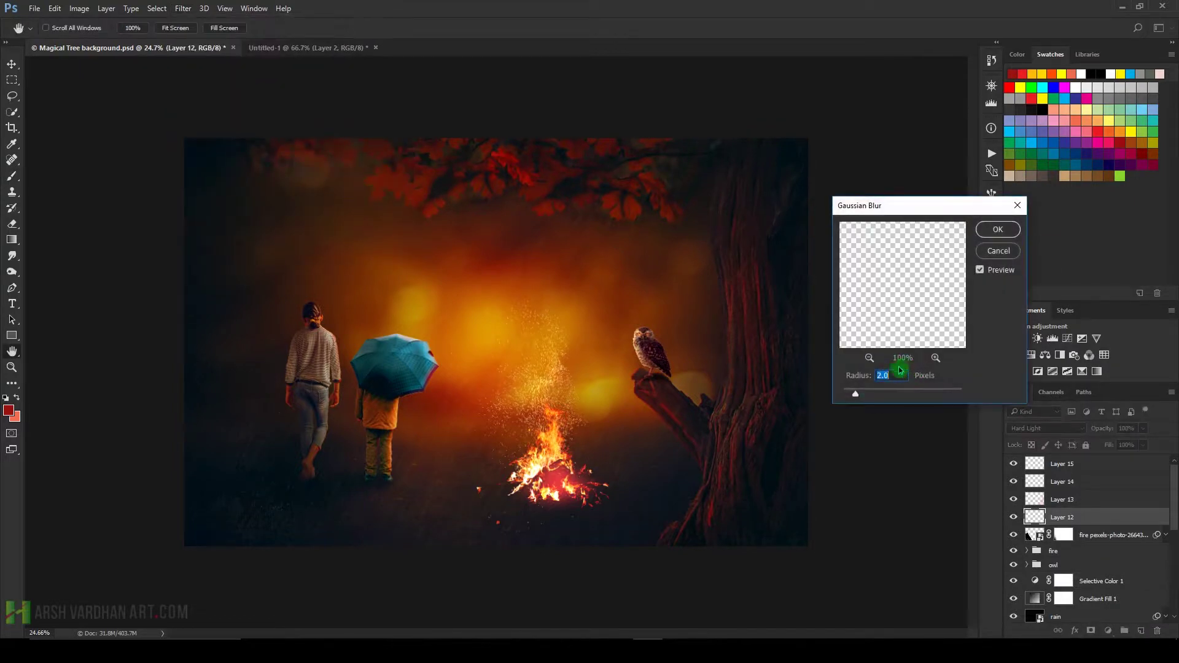
drag(861, 395, 884, 394)
click(997, 229)
key(b)
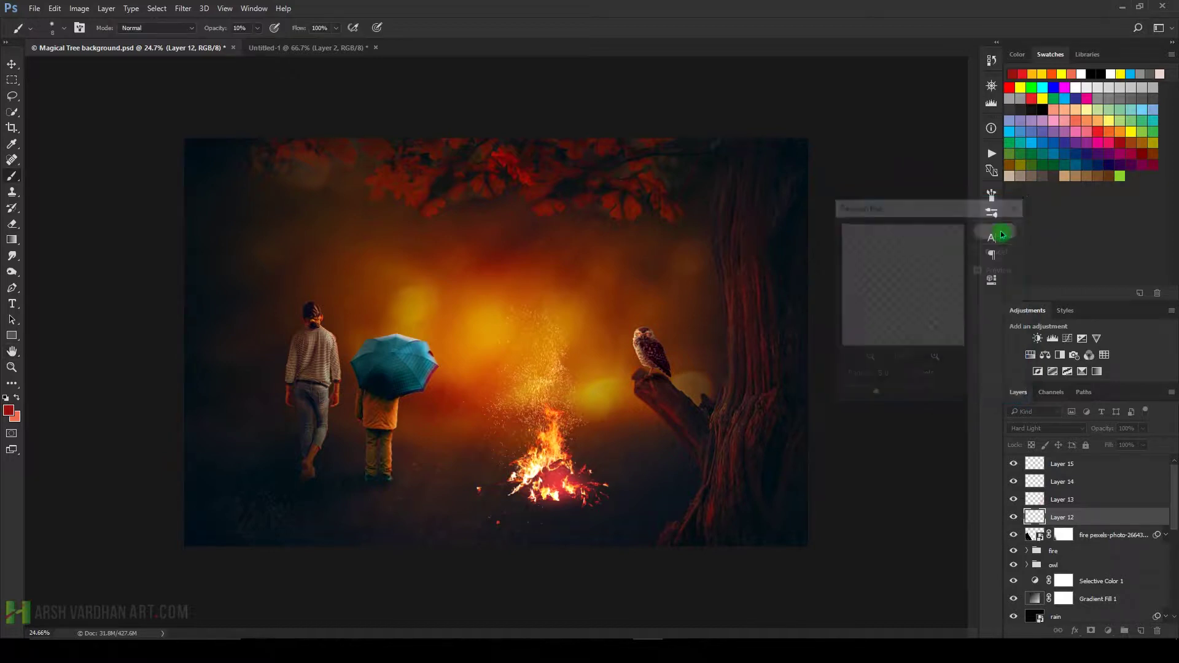
Try Linear Dodge (Add) and Soft Light on Layer 12, then settle on Hard Light.
click(1038, 500)
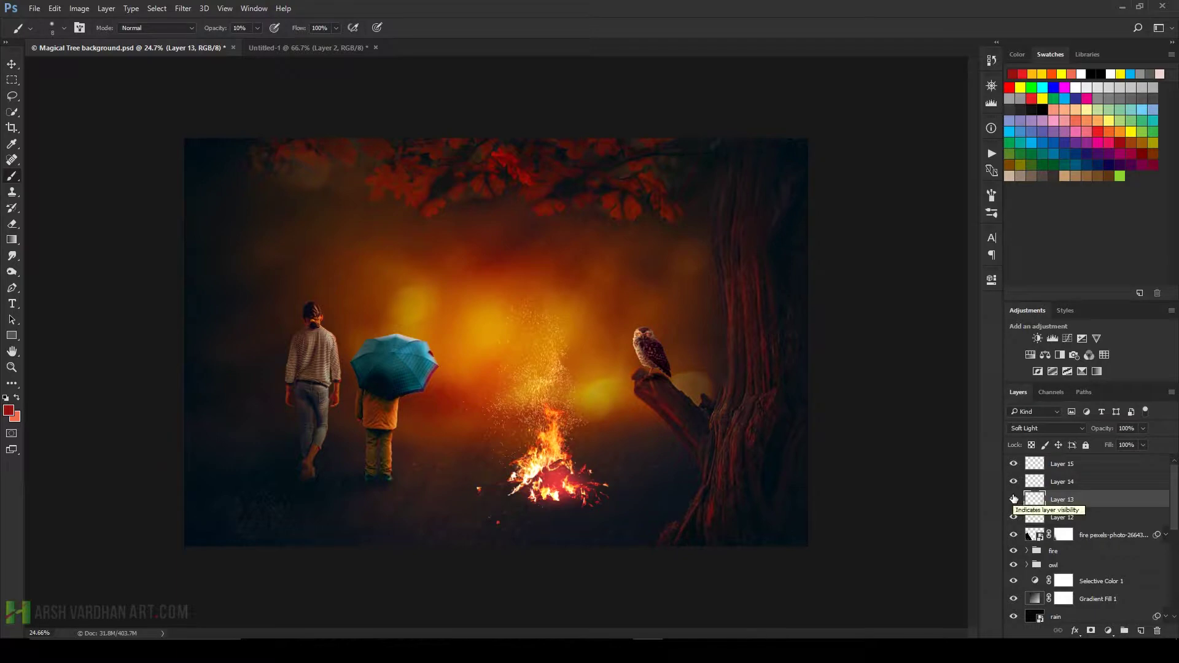
click(1039, 519)
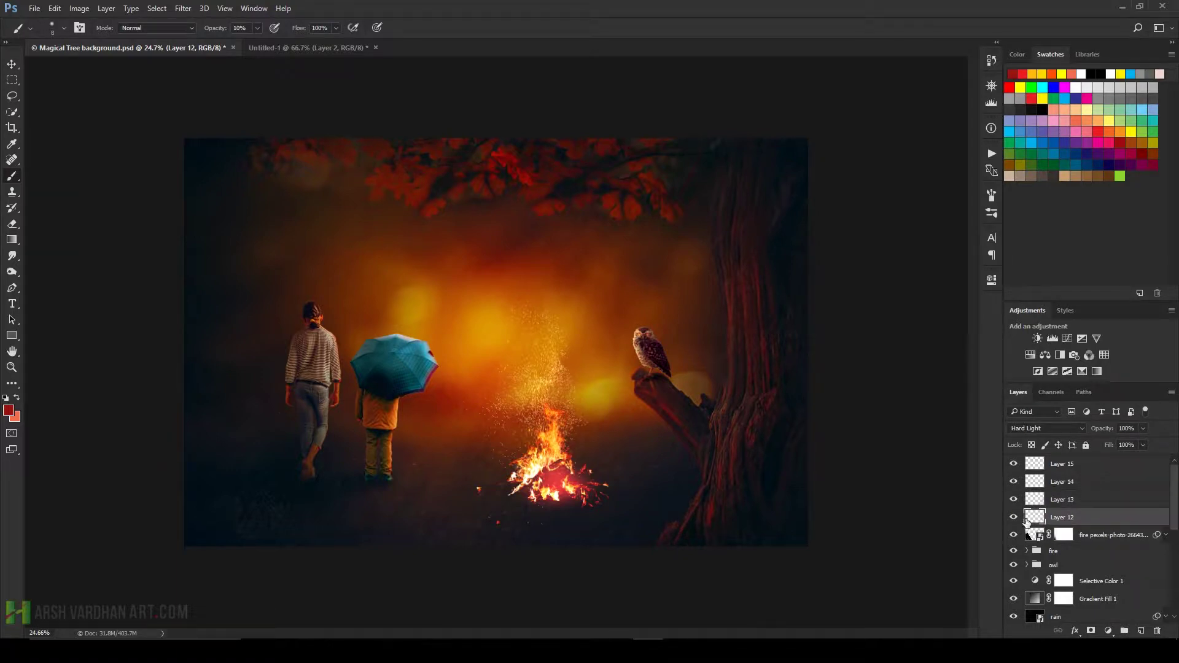
click(1014, 518)
click(1044, 428)
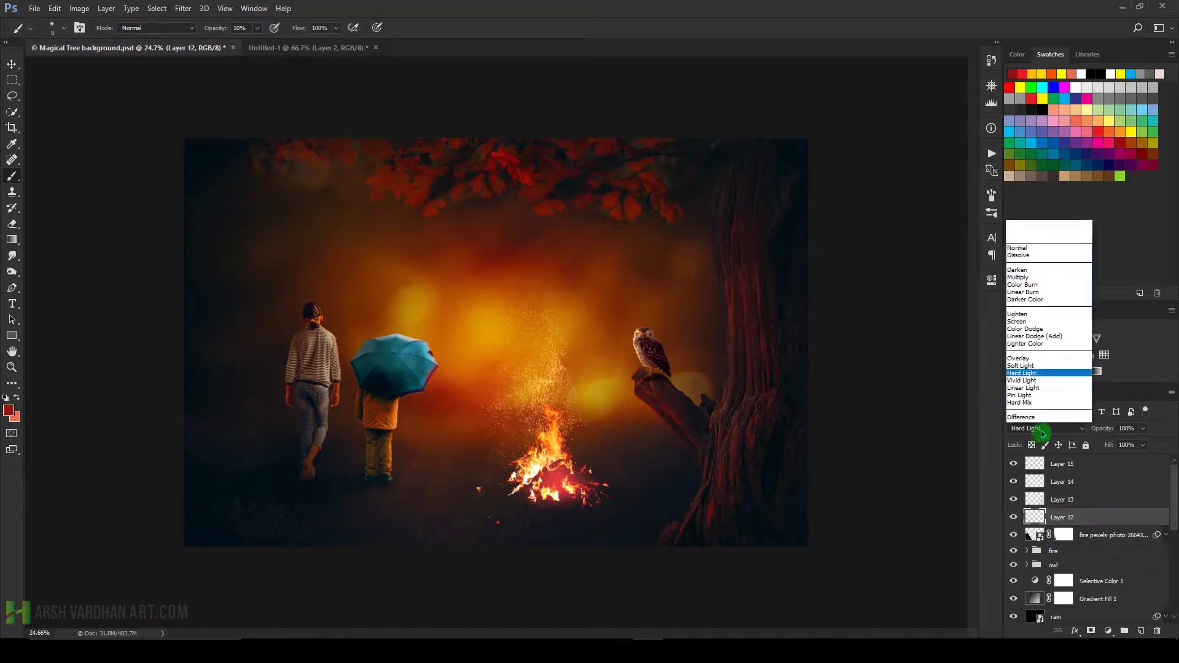
click(1047, 279)
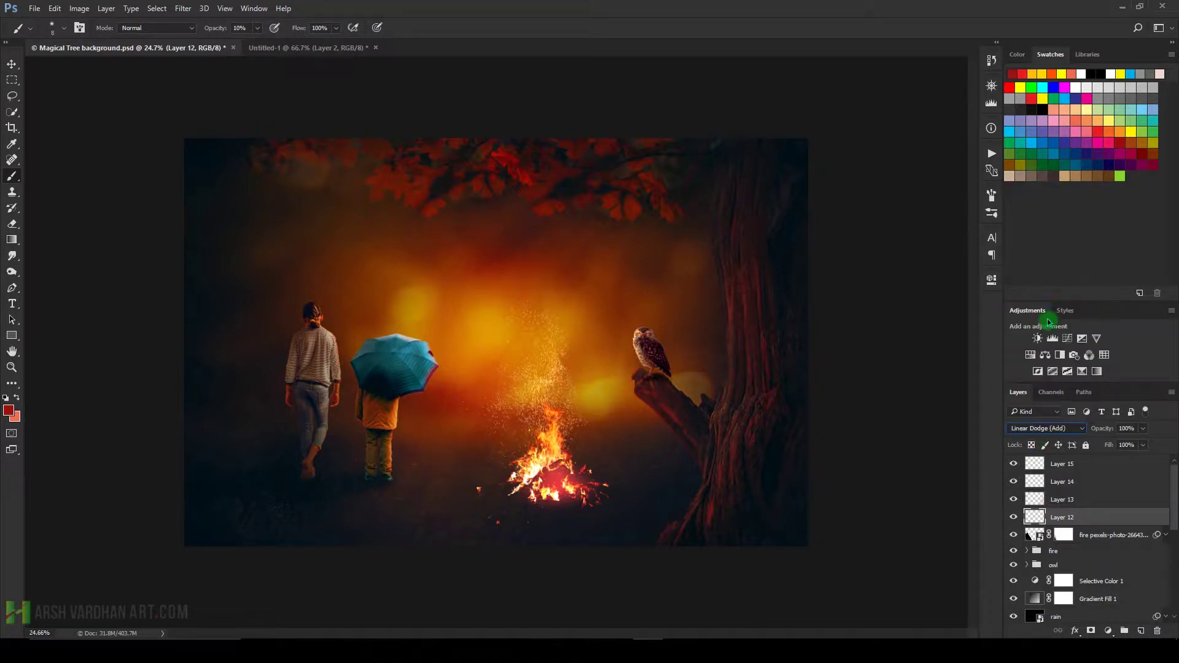
click(1035, 429)
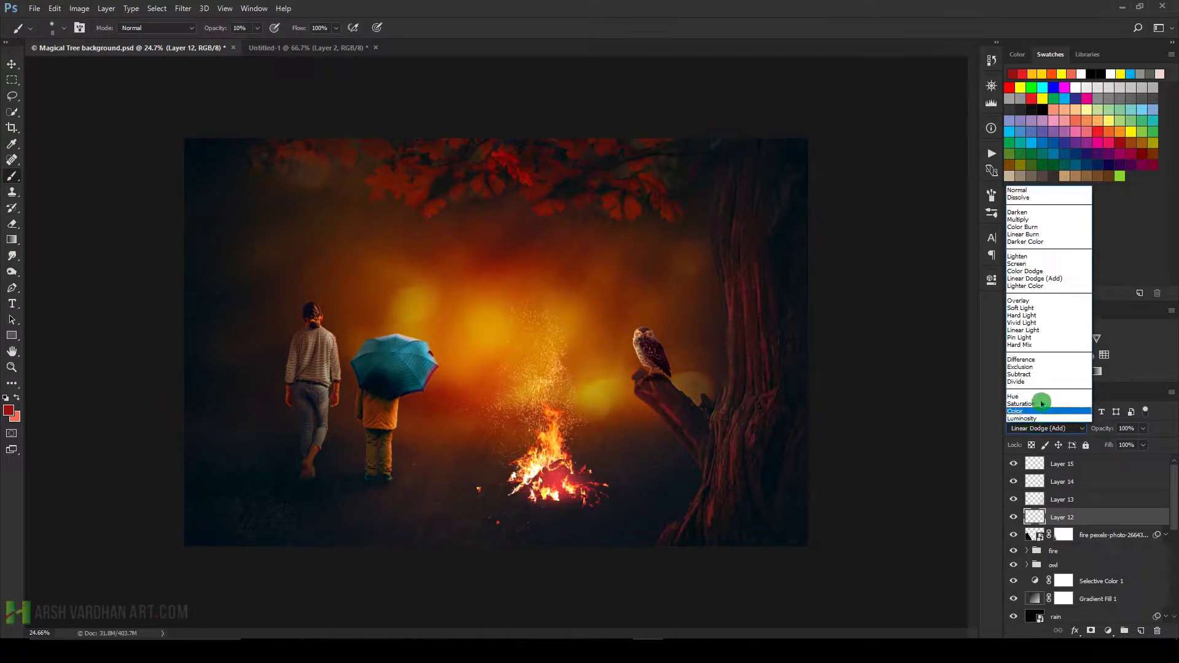
click(1032, 308)
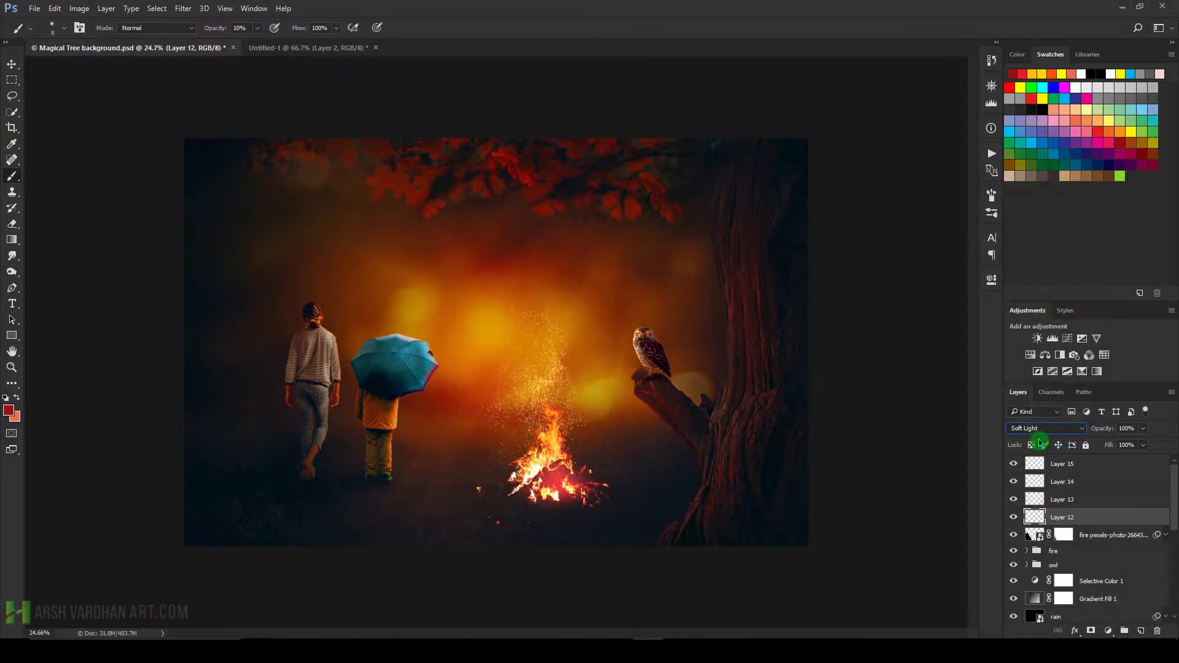
click(1038, 429)
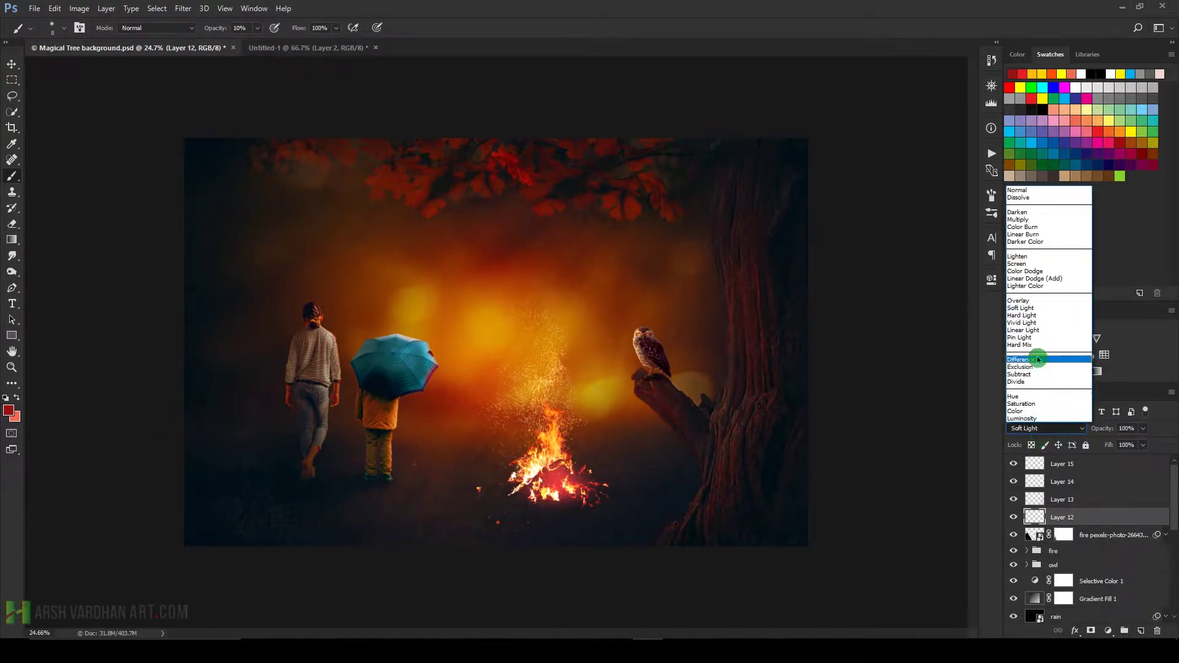
click(1037, 315)
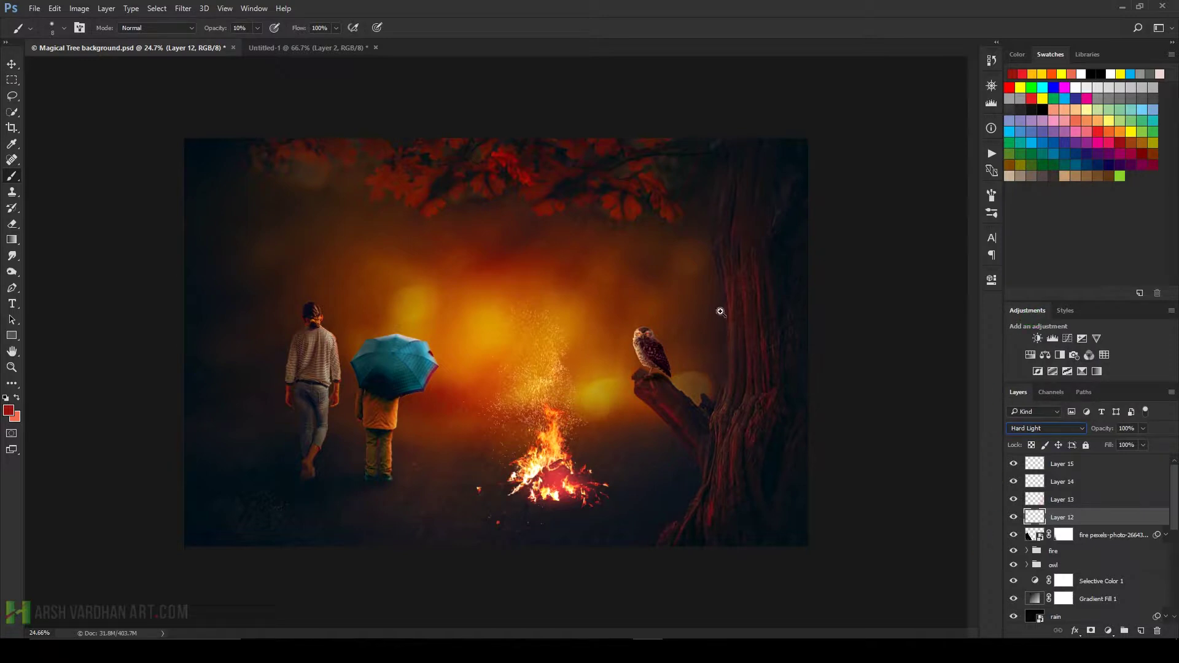
Save the document and stamp a merged copy of all visible layers above Layer 15.
drag(720, 311, 704, 313)
key(ctrl+s)
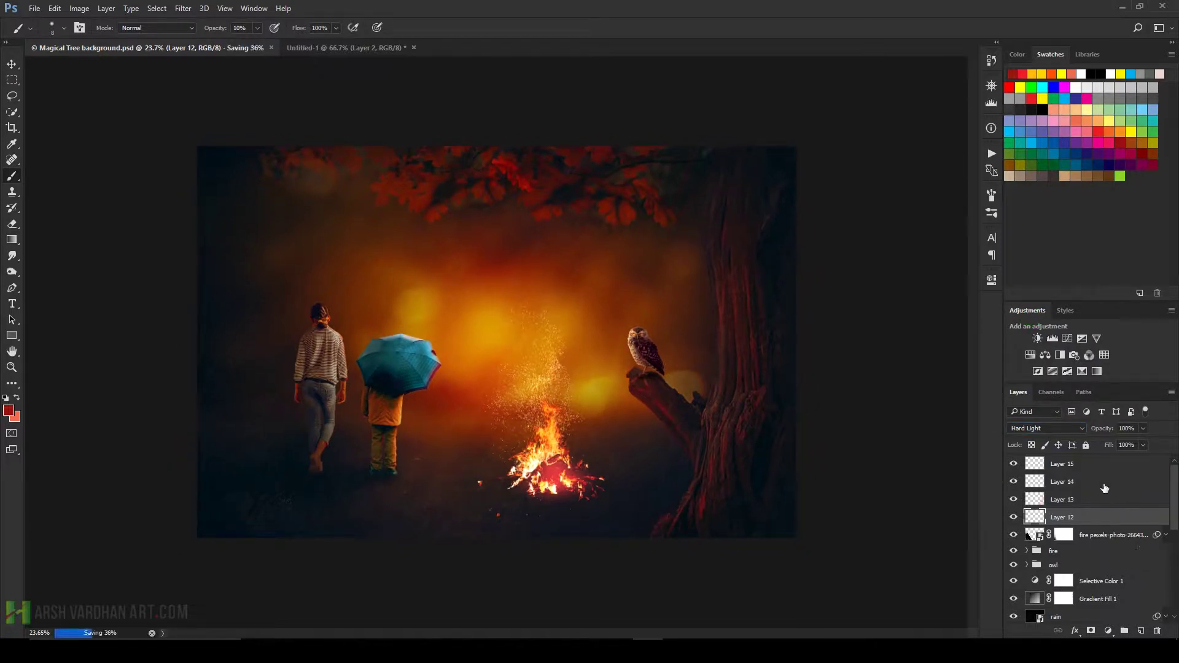
click(1098, 465)
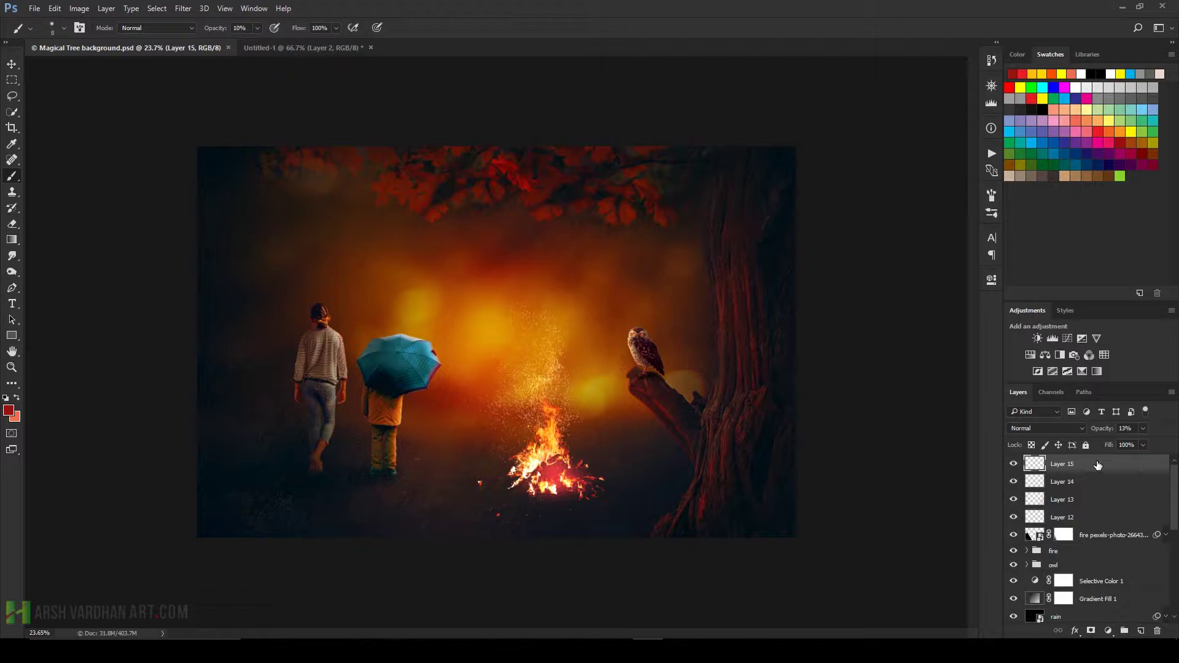
key(ctrl+alt+shift+e)
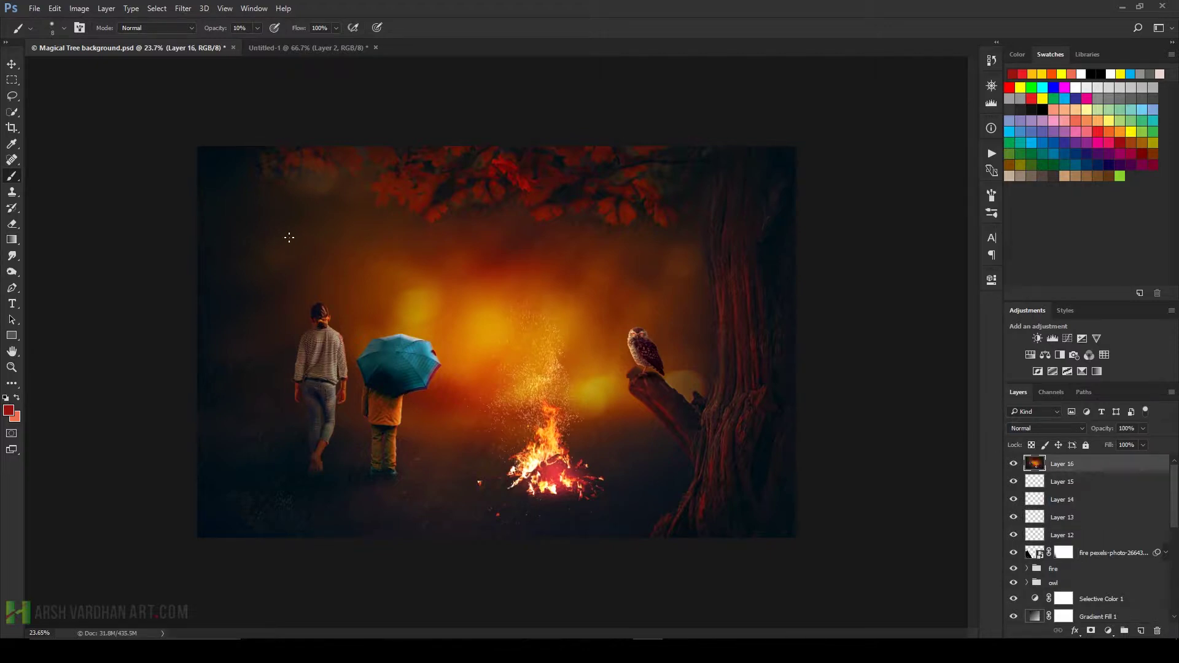
Apply the Camera Raw Filter with Highlights -73, Shadows +53, Clarity +50 and Contrast -13.
click(183, 8)
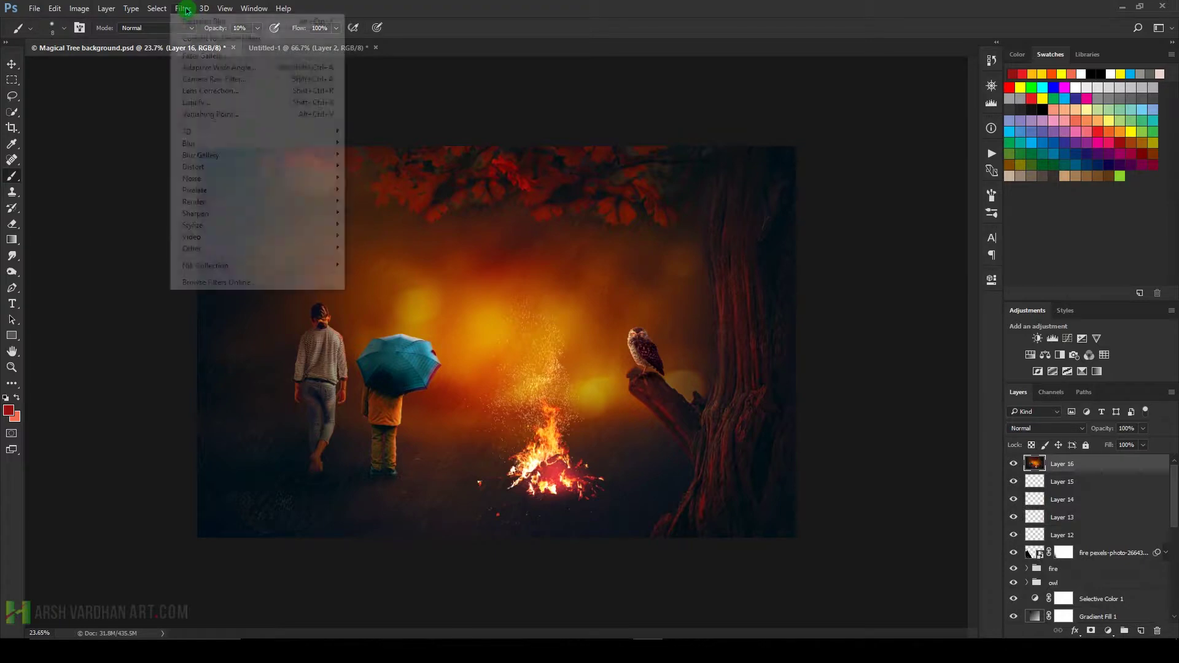
click(214, 98)
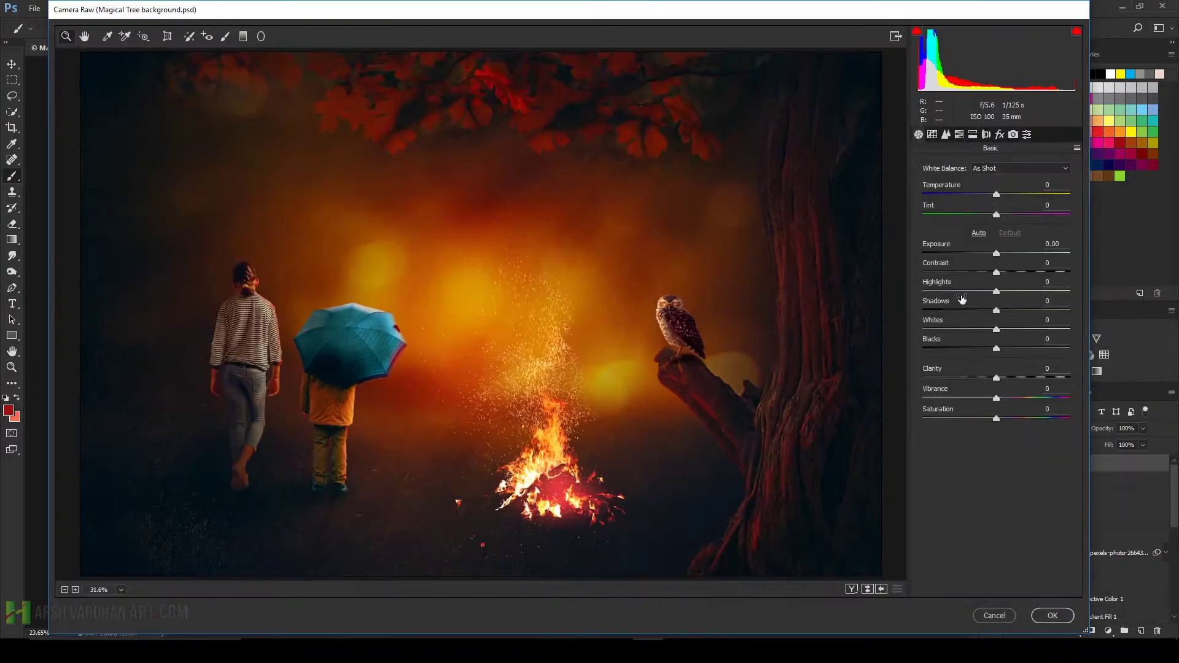
click(957, 292)
drag(957, 292, 947, 293)
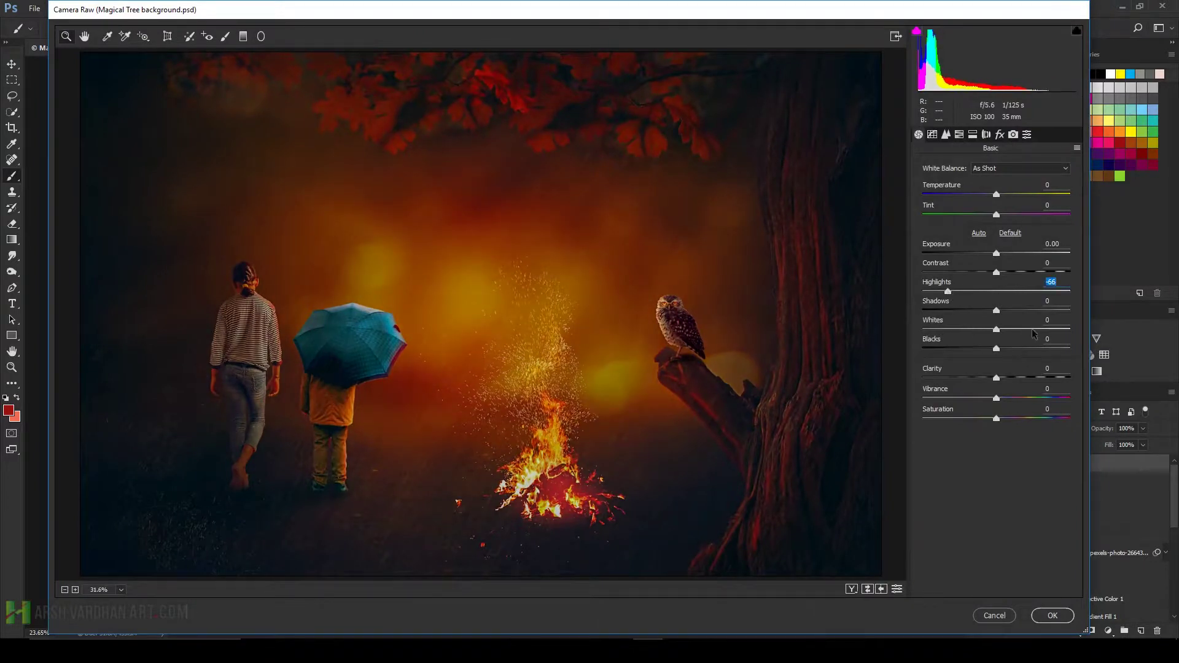
click(1034, 310)
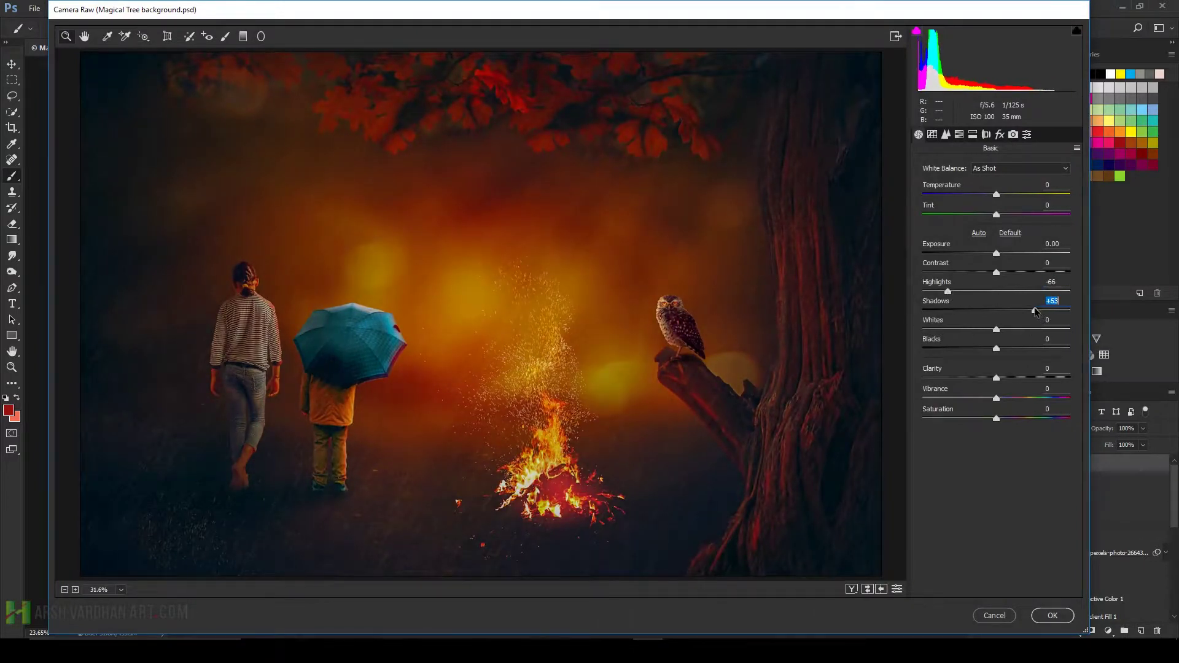
drag(997, 379, 1035, 379)
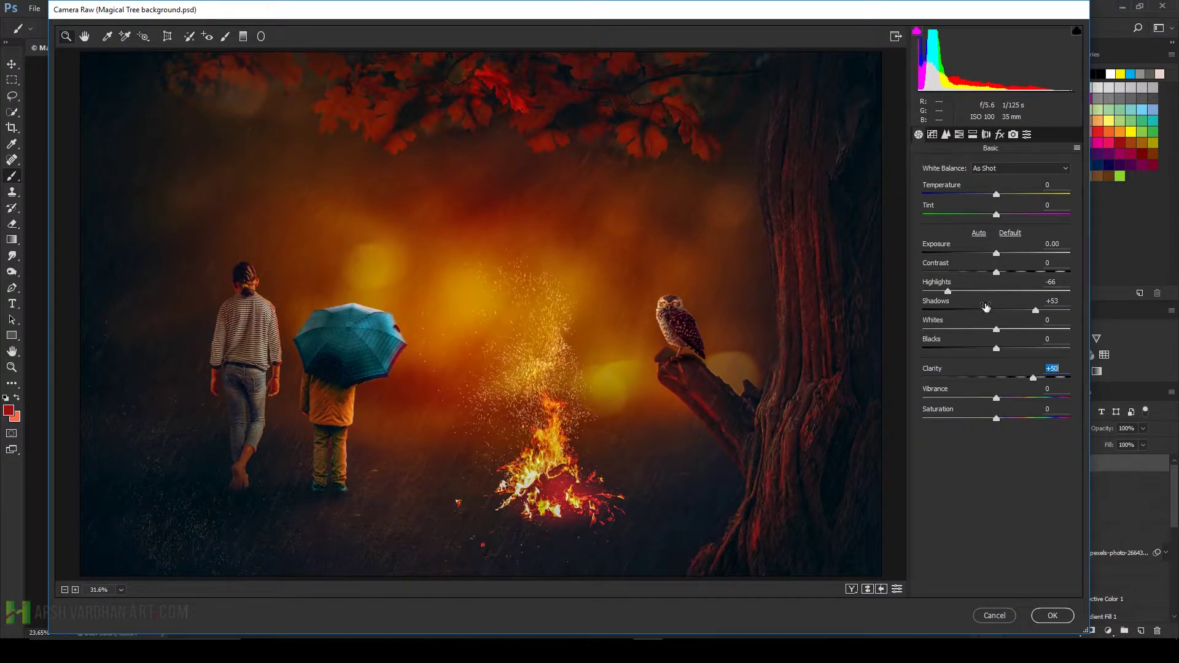
mouse_move(996, 272)
mouse_down()
mouse_move(976, 275)
mouse_move(987, 273)
mouse_up()
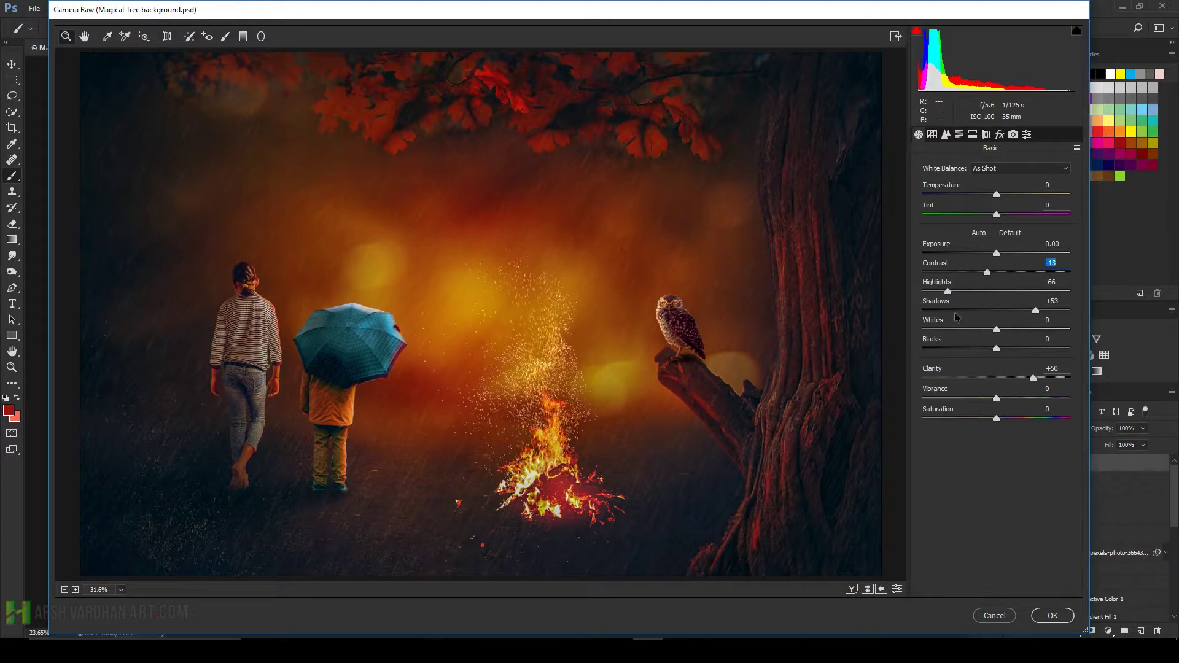
drag(947, 291, 944, 292)
click(1062, 615)
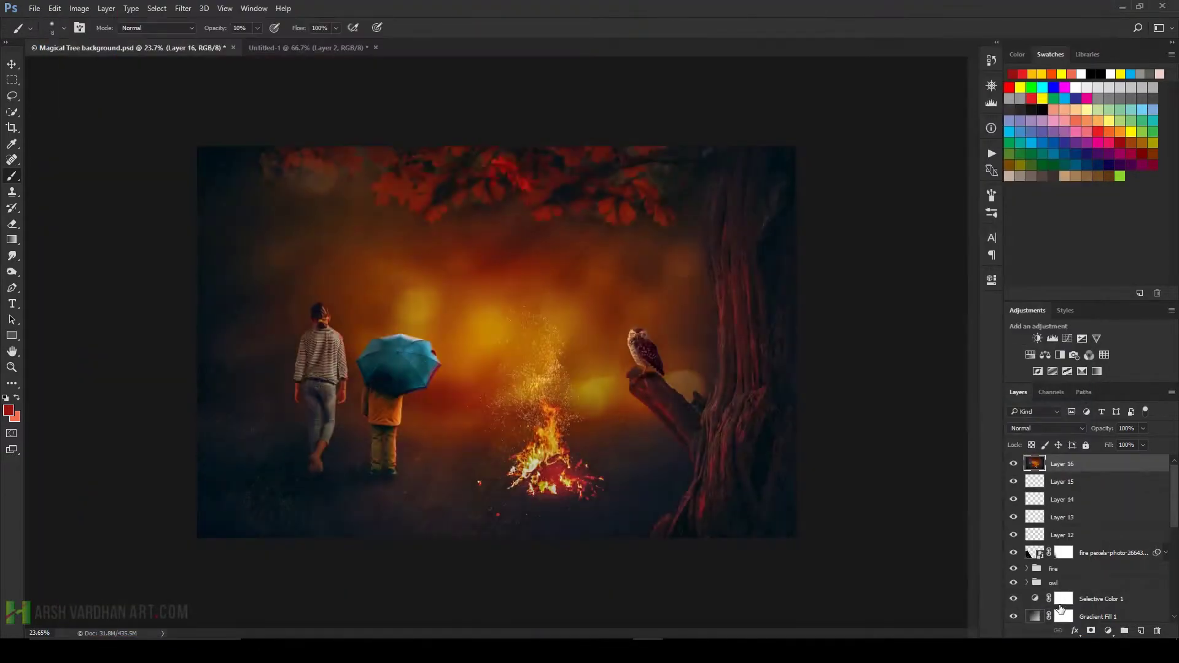
Add a hide-all mask to Layer 16 and set up a large white brush at 29% opacity.
mouse_move(621, 400)
mouse_down()
mouse_move(716, 408)
mouse_move(514, 385)
mouse_move(772, 390)
mouse_up()
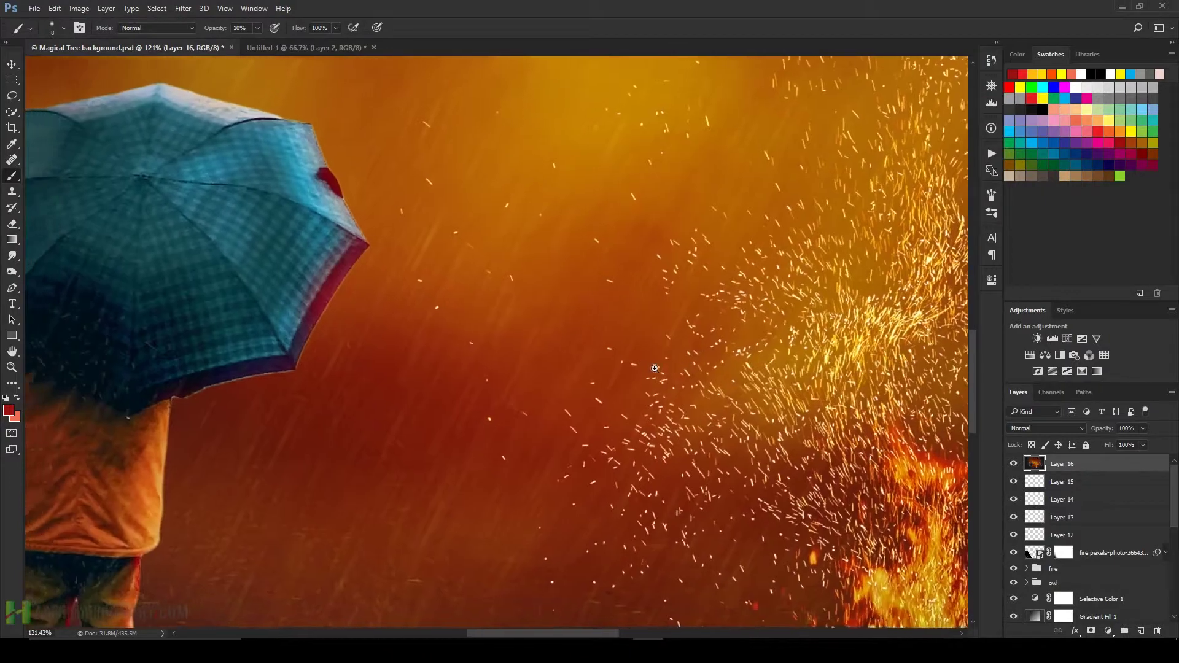
drag(654, 364, 657, 385)
scroll(717, 402, down, 2)
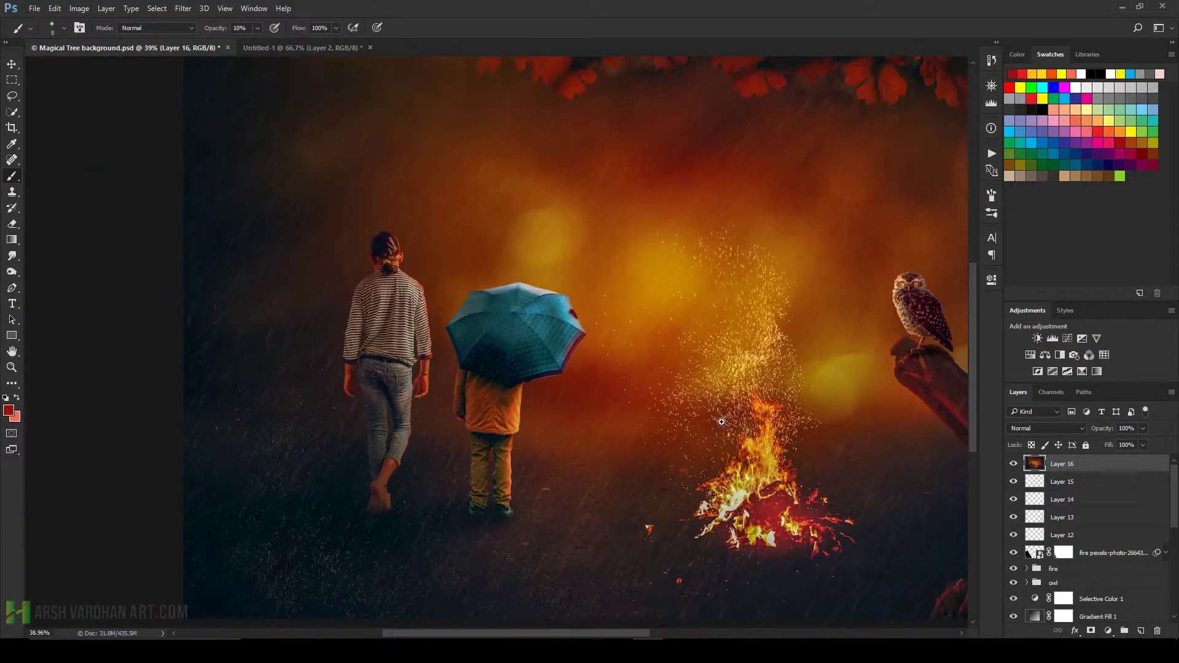
scroll(746, 421, down, 3)
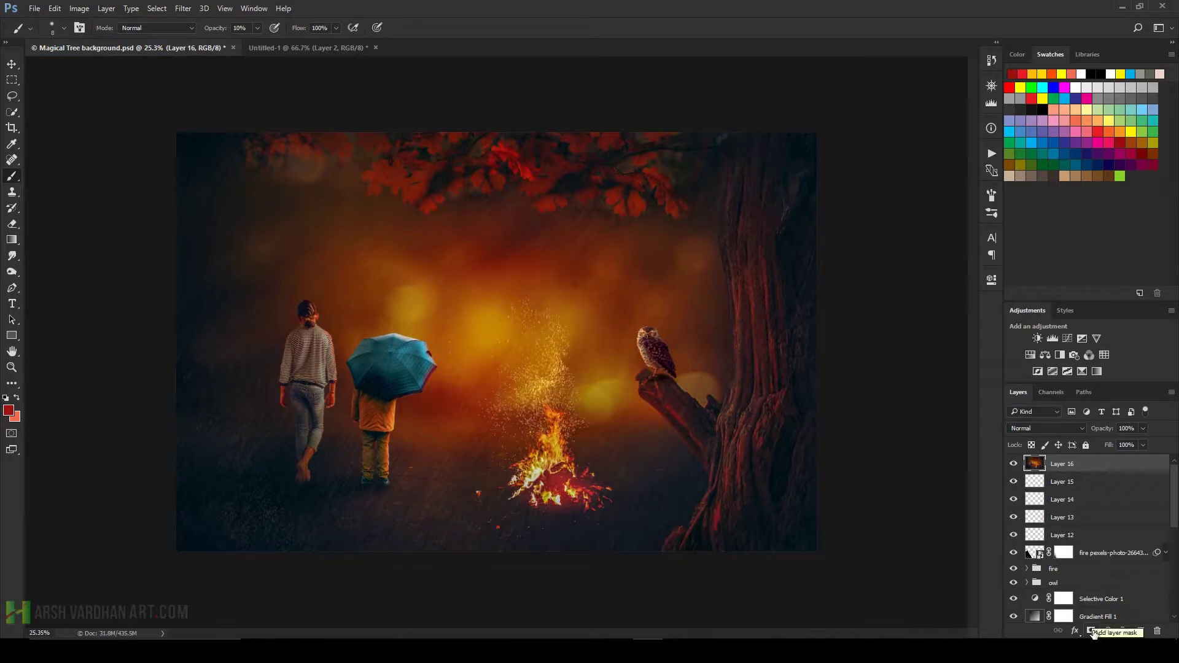
alt+click(1093, 633)
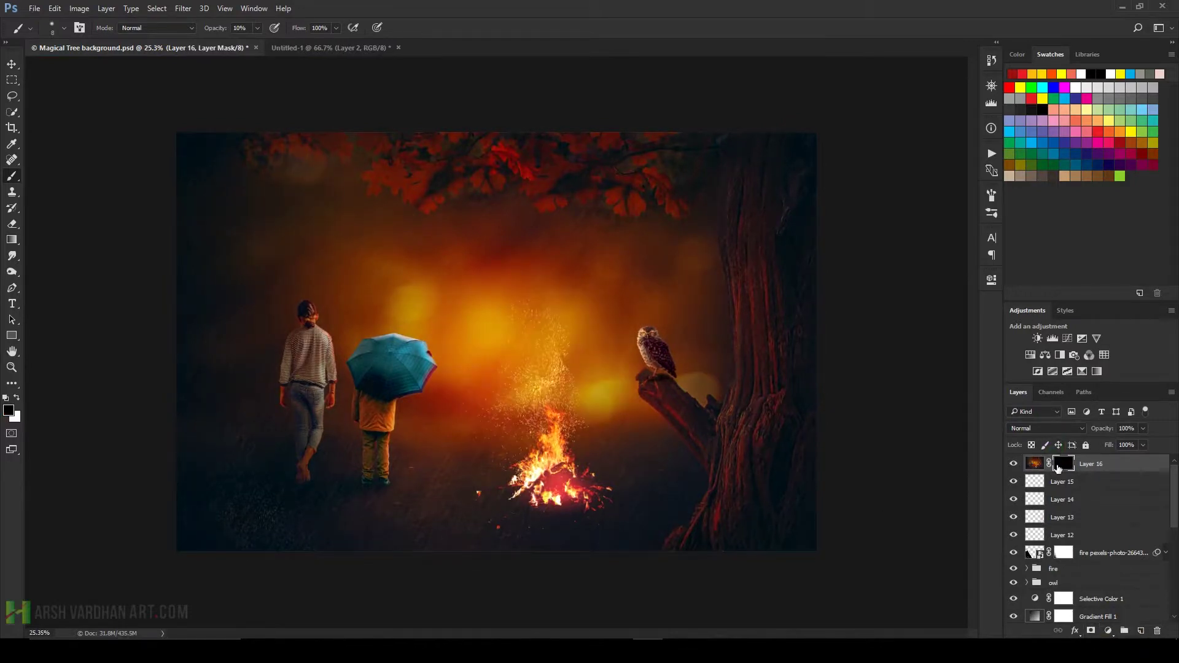
right_click(335, 334)
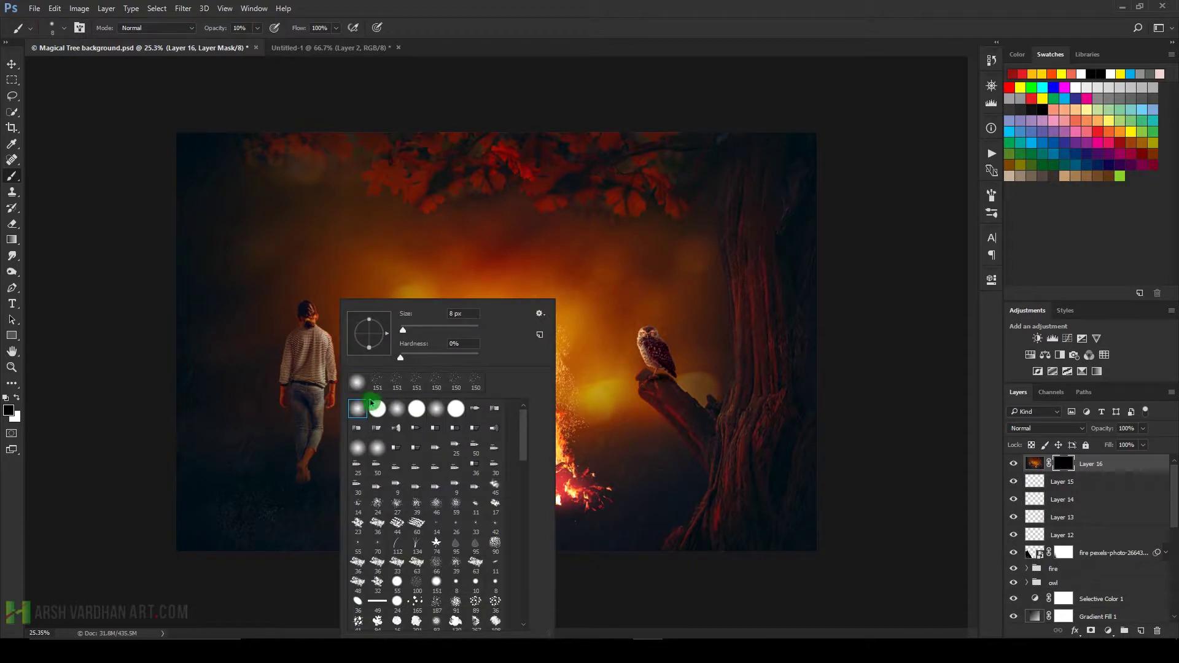
click(436, 331)
click(526, 31)
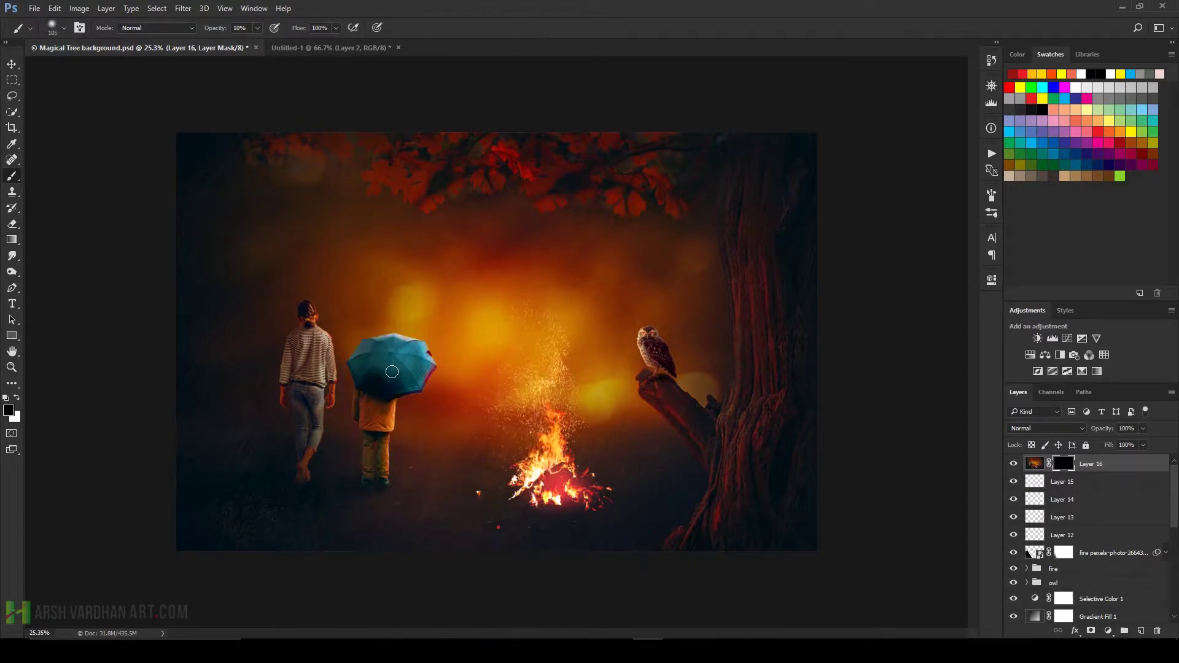
click(17, 398)
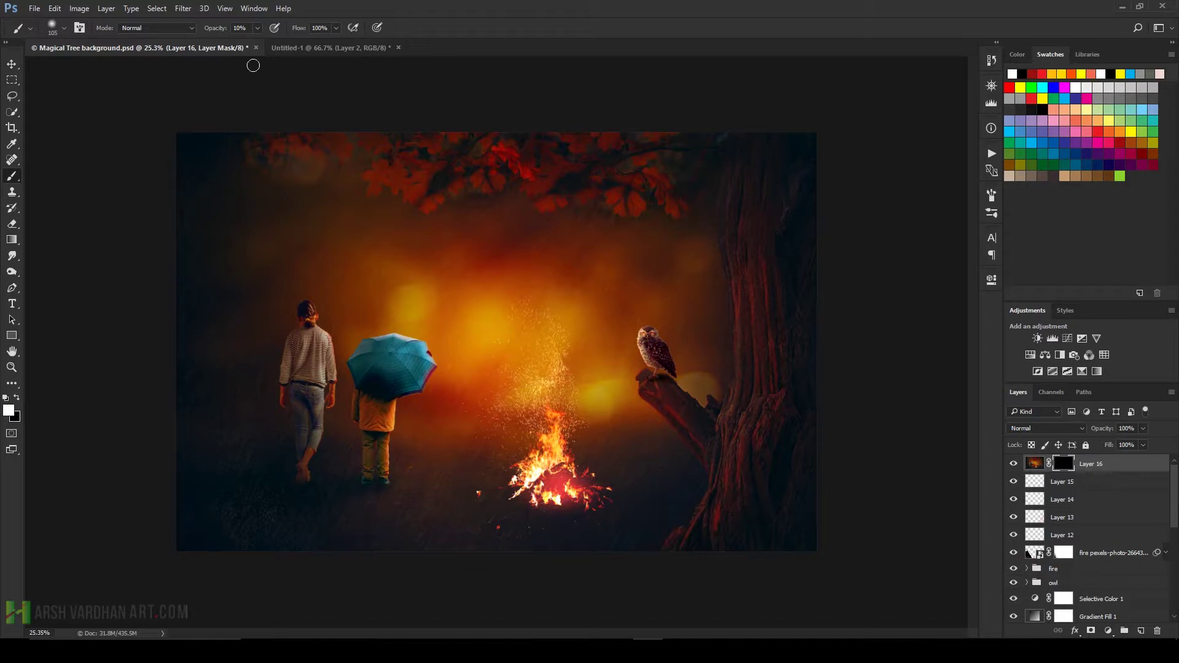
drag(257, 28, 270, 44)
key(bracketright)
key(bracketright)
key(bracketright)
Paint the grade back around the girl, umbrella and lower right trunk, toggling Layer 16 to compare.
mouse_move(315, 365)
mouse_down()
mouse_move(412, 395)
mouse_move(282, 435)
mouse_move(387, 442)
mouse_move(395, 416)
mouse_move(323, 367)
mouse_move(546, 430)
mouse_move(621, 435)
mouse_move(692, 372)
mouse_move(645, 258)
mouse_move(724, 399)
mouse_move(745, 179)
mouse_move(537, 202)
mouse_up()
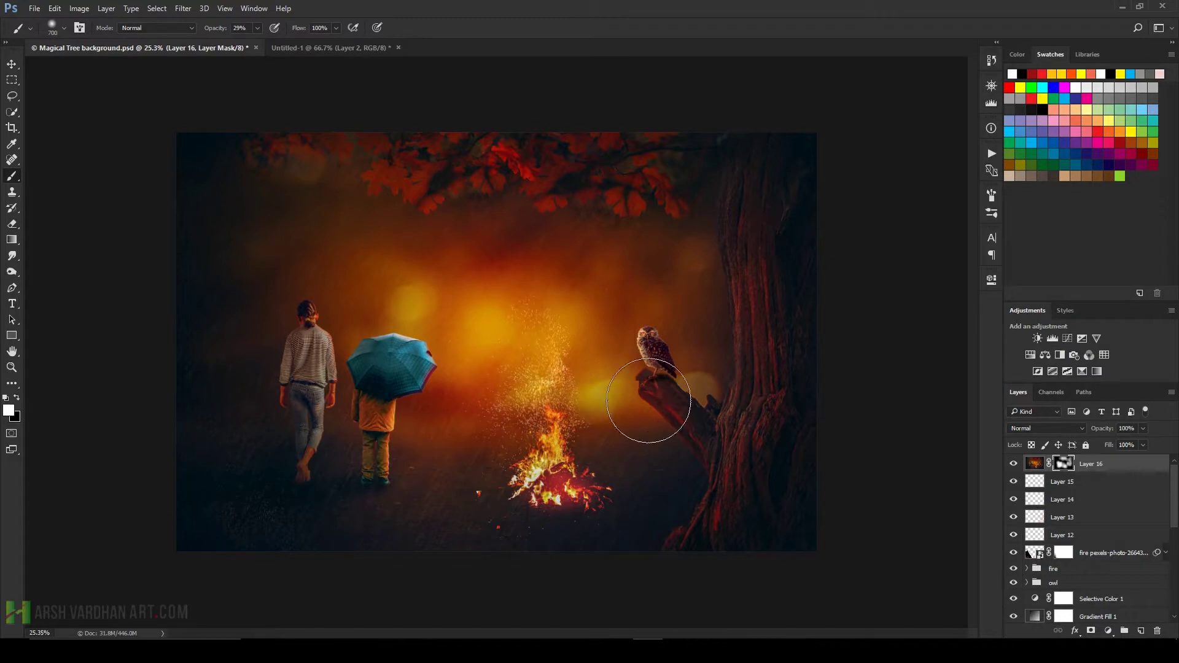
drag(711, 422, 774, 482)
click(1014, 465)
click(1014, 465)
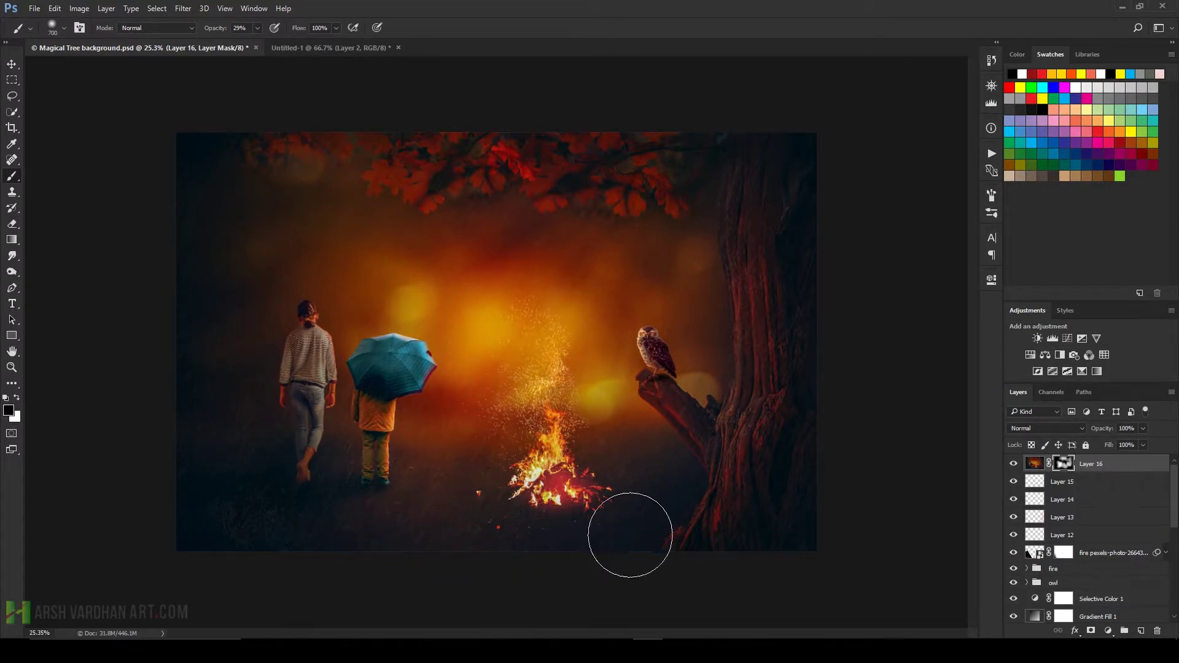
click(1014, 465)
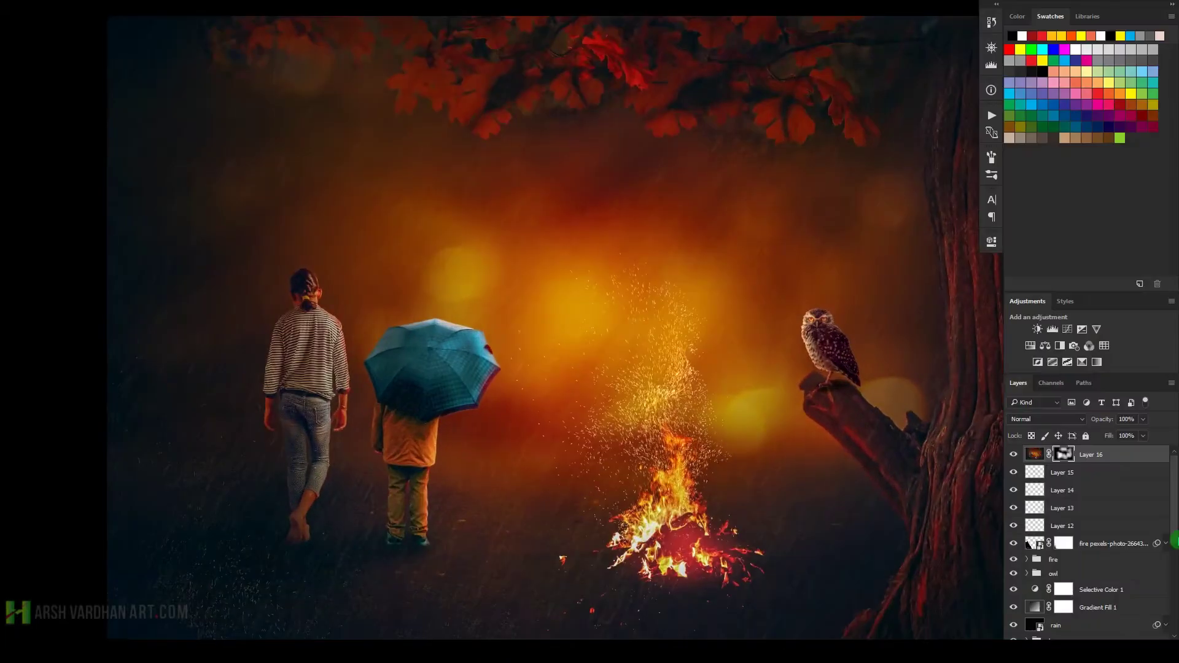
Hide the panels, shrink the signature watermark, and place it in the lower-right corner of the bonfire composite.
key(Tab)
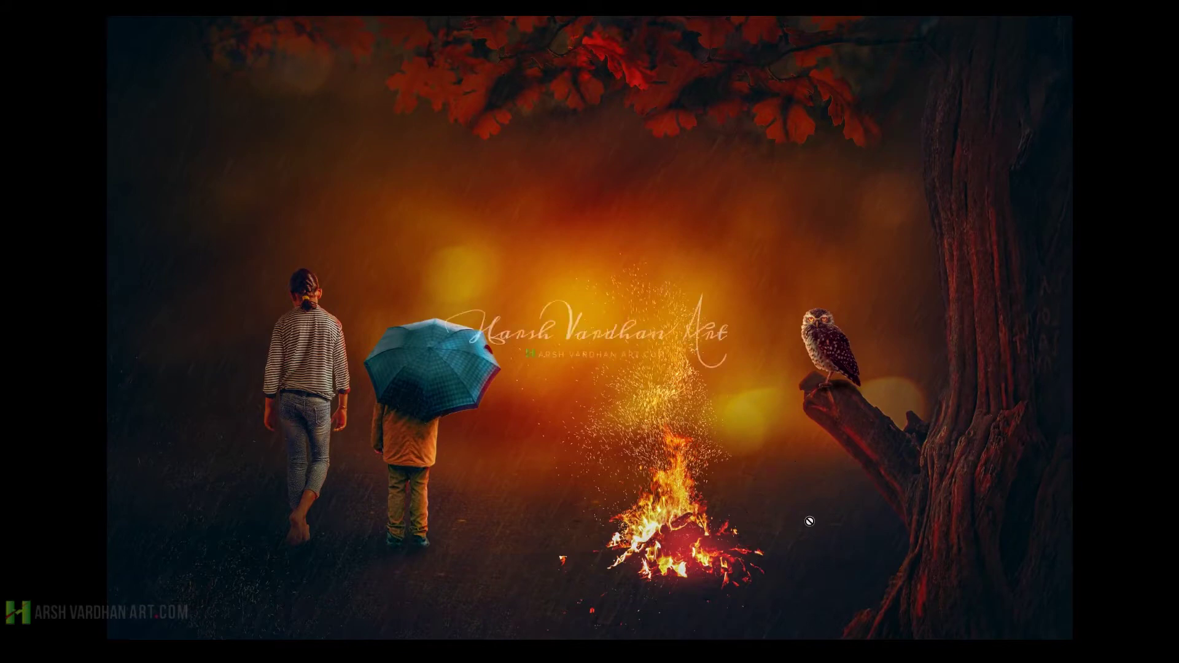
mouse_move(650, 347)
mouse_down()
mouse_move(953, 593)
mouse_move(381, 596)
mouse_move(951, 587)
mouse_move(860, 138)
mouse_move(851, 222)
mouse_move(976, 232)
mouse_up()
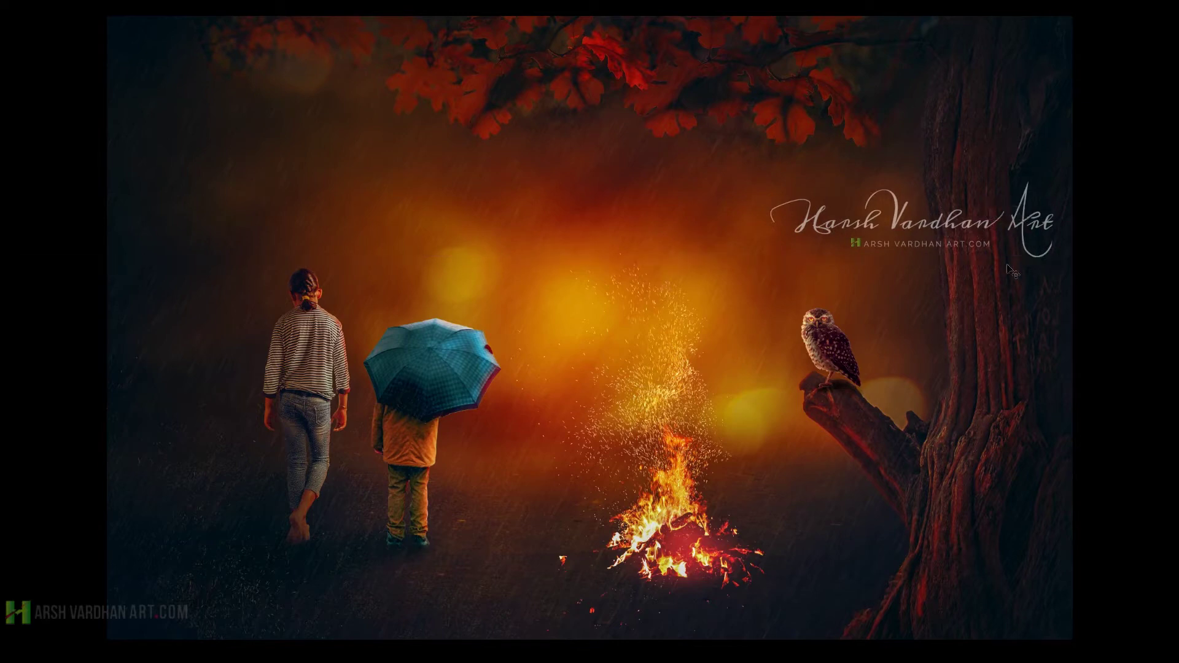
key(ctrl+t)
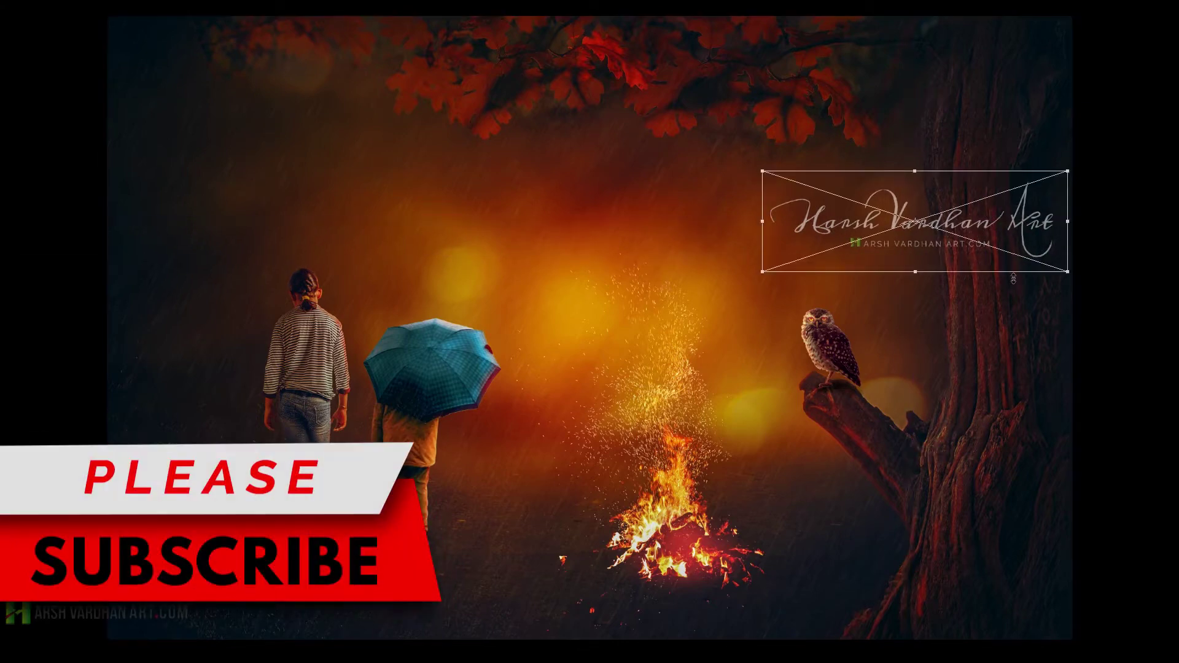
mouse_move(762, 270)
mouse_down()
mouse_move(772, 256)
mouse_move(823, 250)
mouse_up()
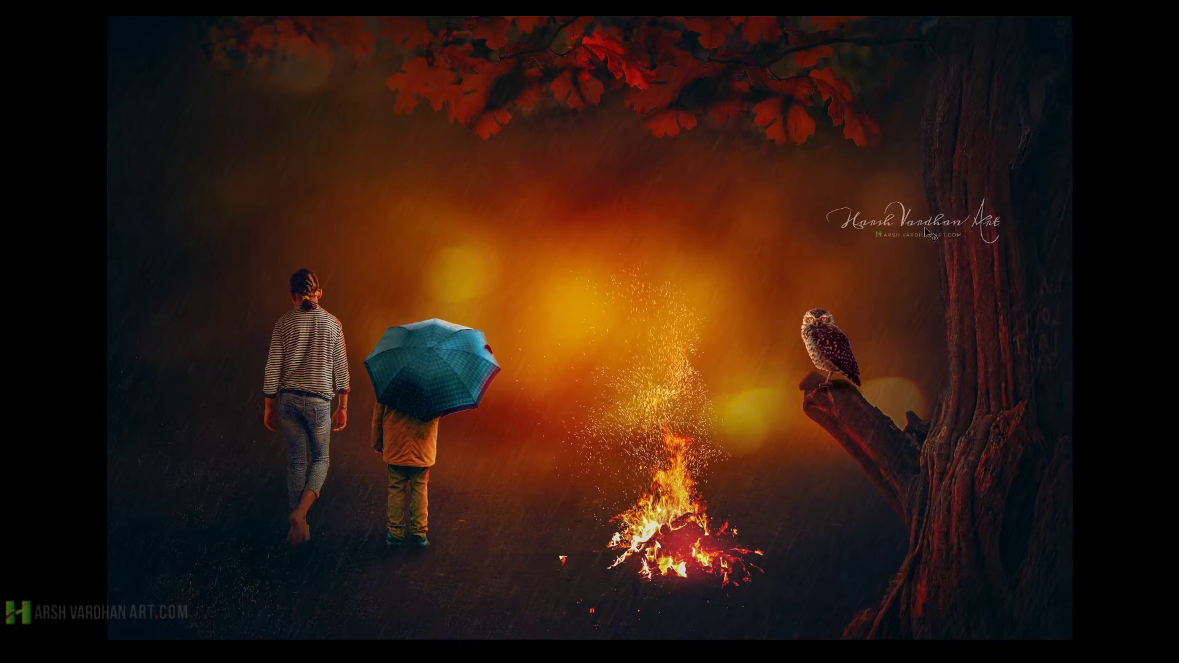
mouse_move(930, 234)
mouse_down()
mouse_move(941, 513)
mouse_move(974, 596)
mouse_up()
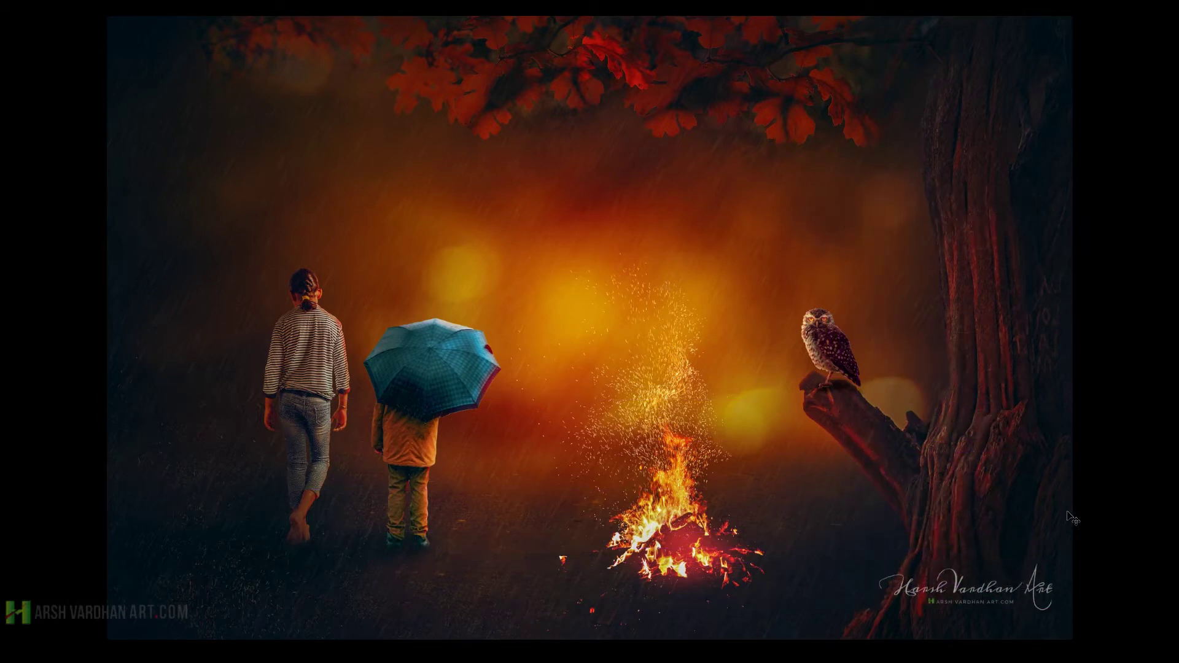